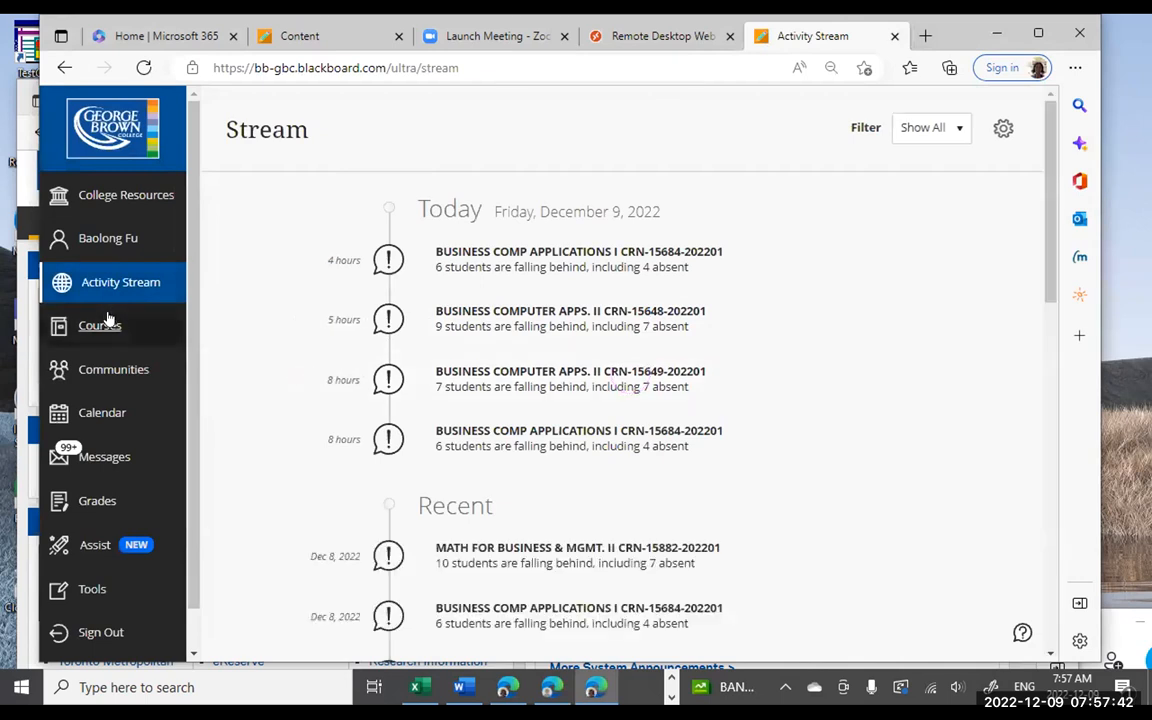
left_click(104, 326)
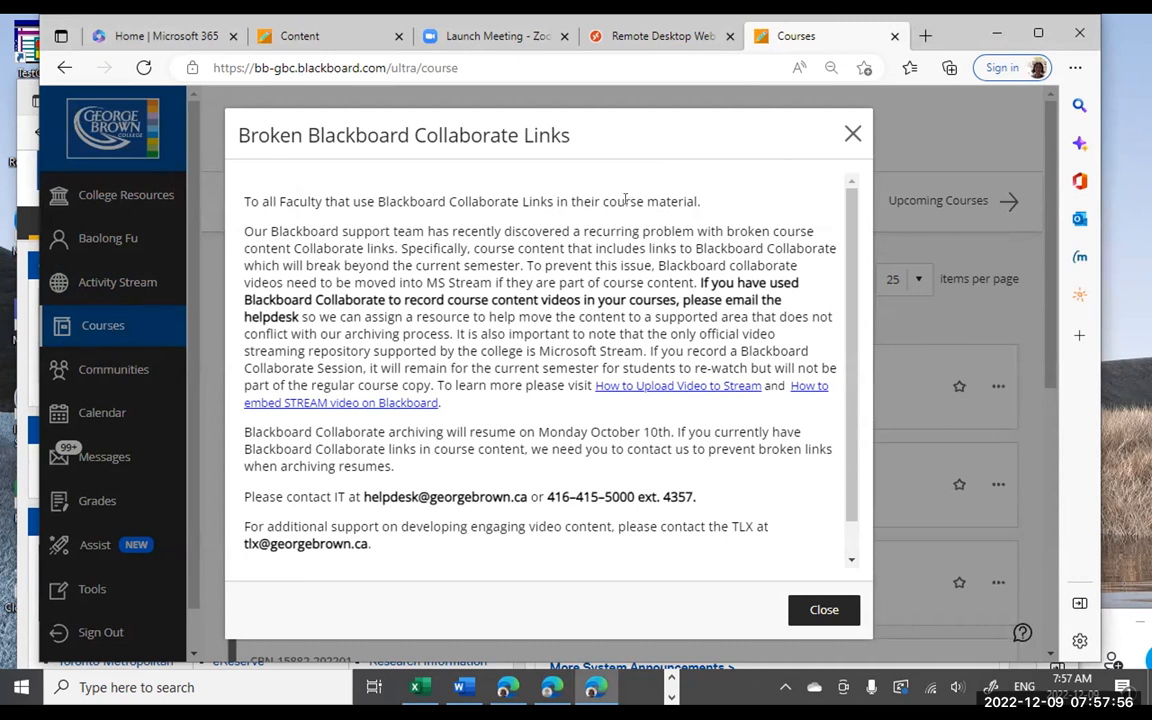
left_click(851, 133)
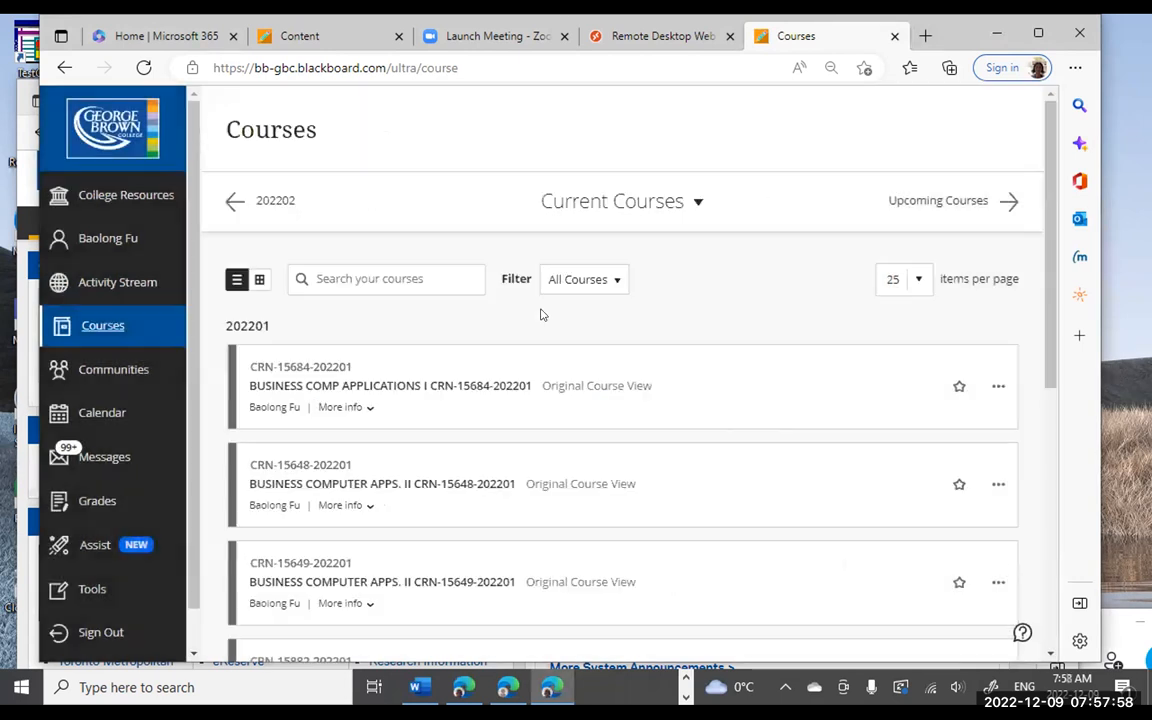
scroll(322, 390, "down", 3)
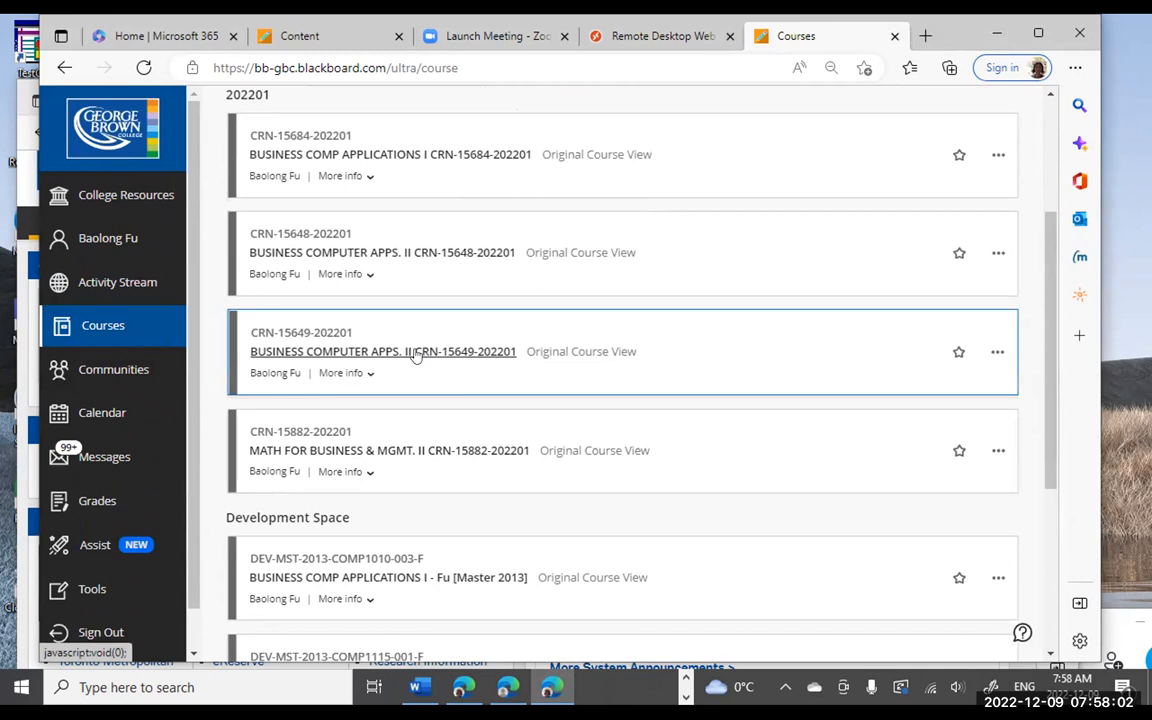
left_click(417, 352)
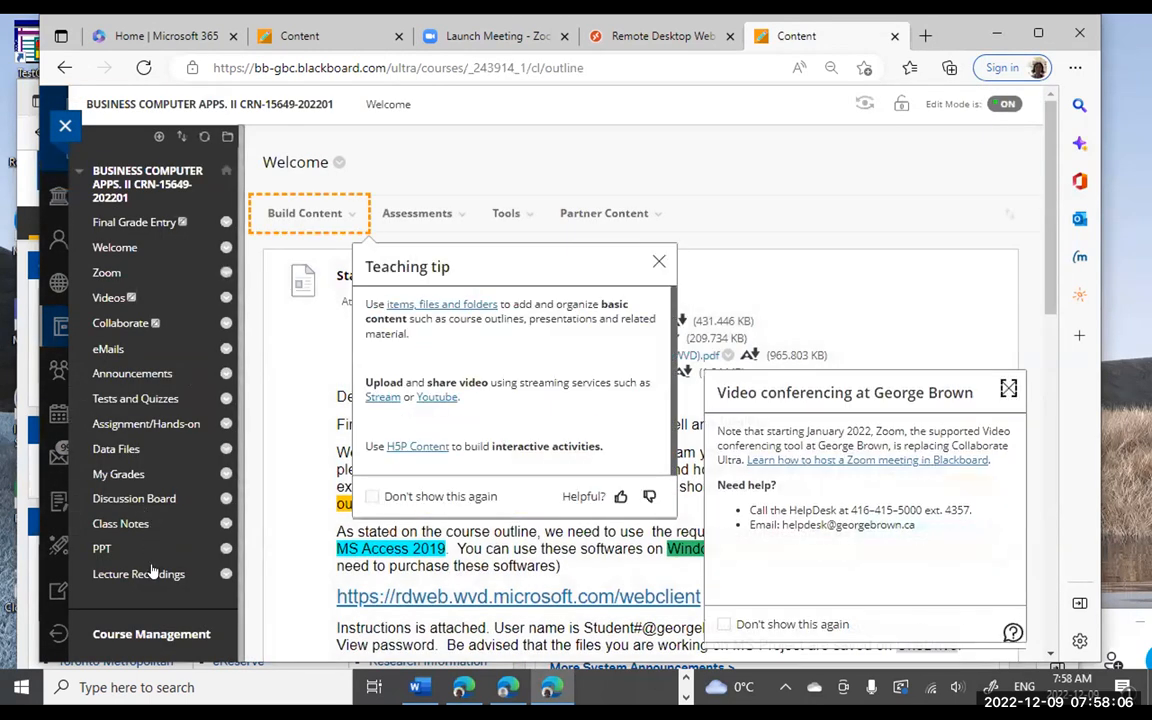
- Open the course Announcements and scroll down to the Week 14 Power BI download post
left_click(159, 373)
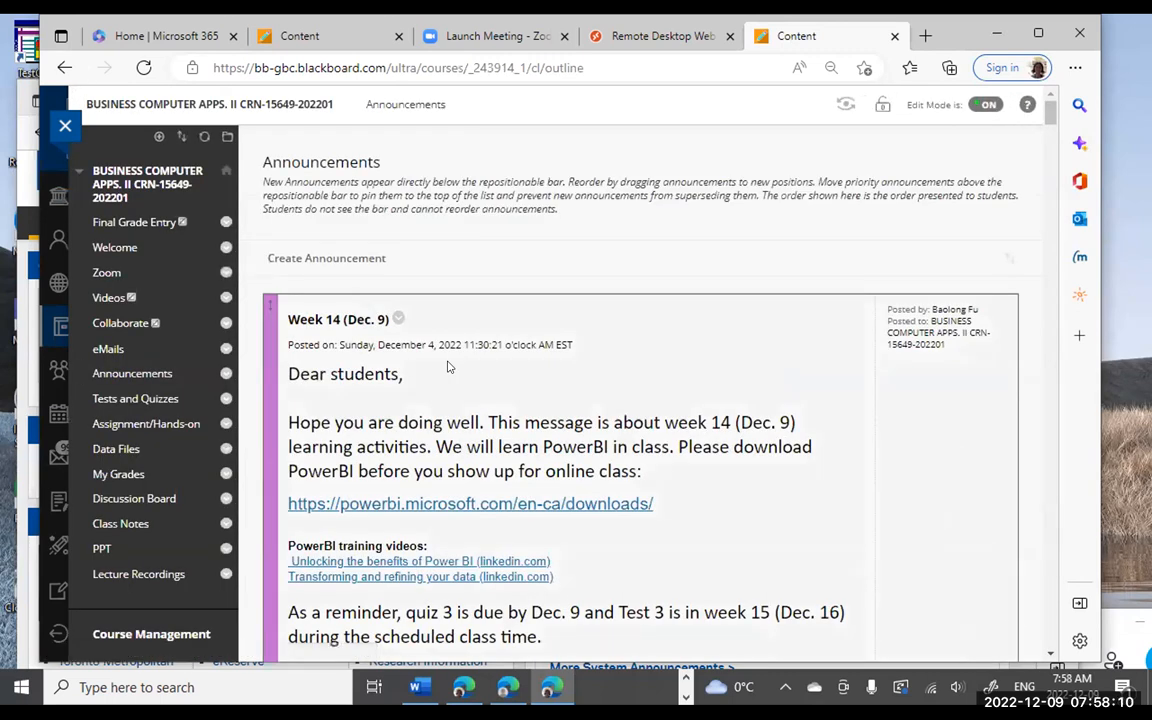
scroll(448, 367, "down", 2)
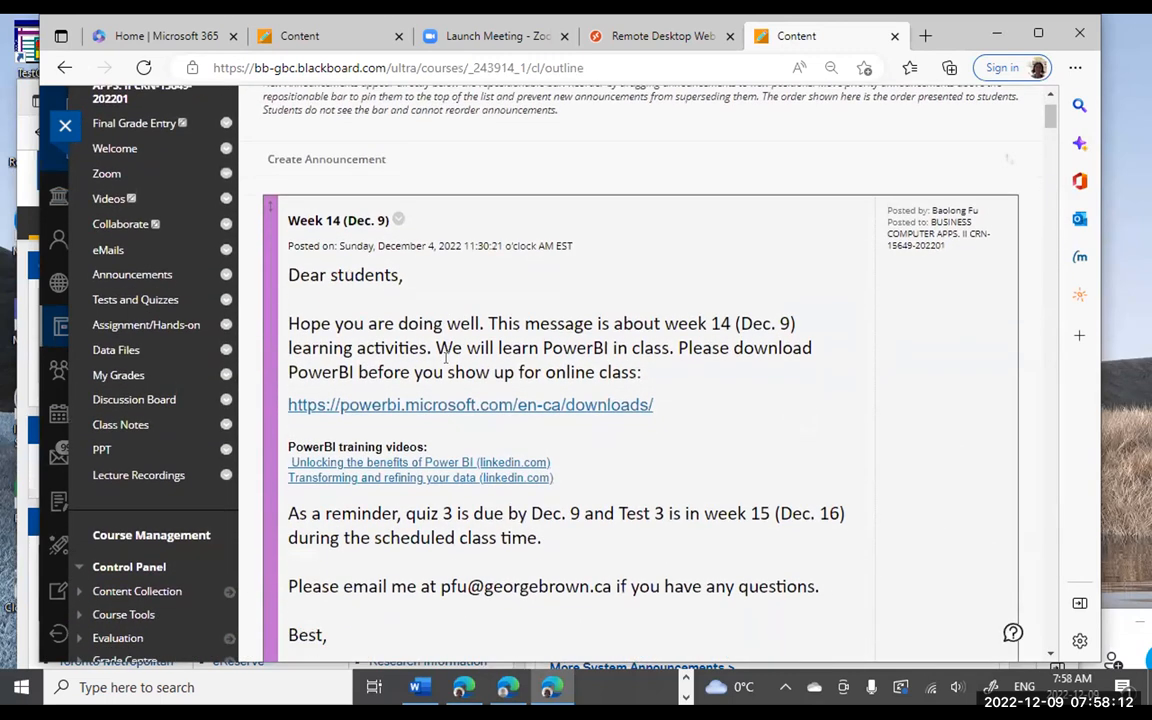
scroll(446, 362, "down", 1)
scroll(446, 366, "down", 1)
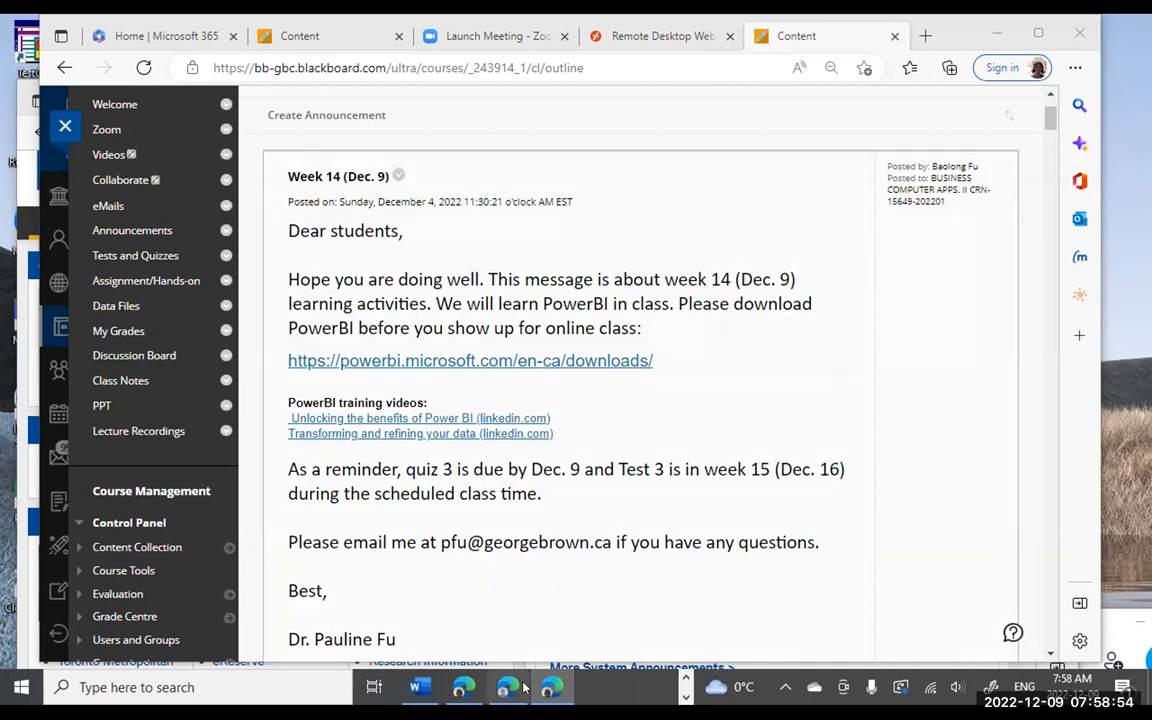
- Launch OneNote for Windows 10 from Start search with 'onenote' and close the extra window
left_click(105, 688)
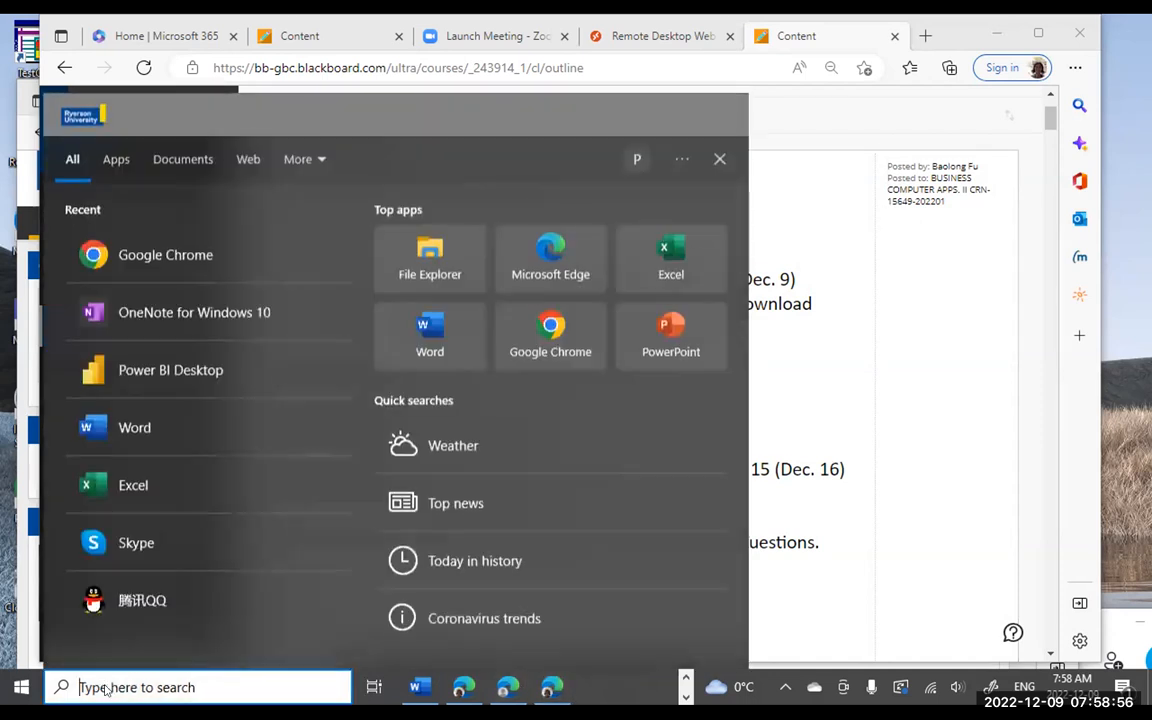
type("onenote")
key("Return")
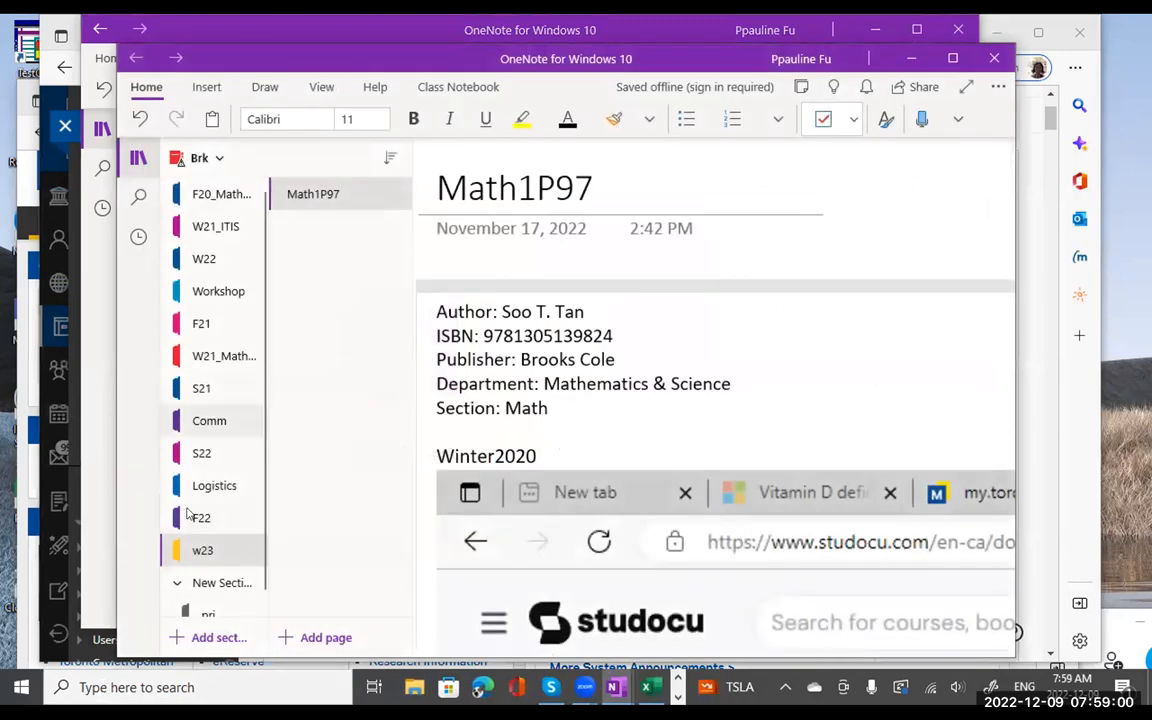
left_click(212, 158)
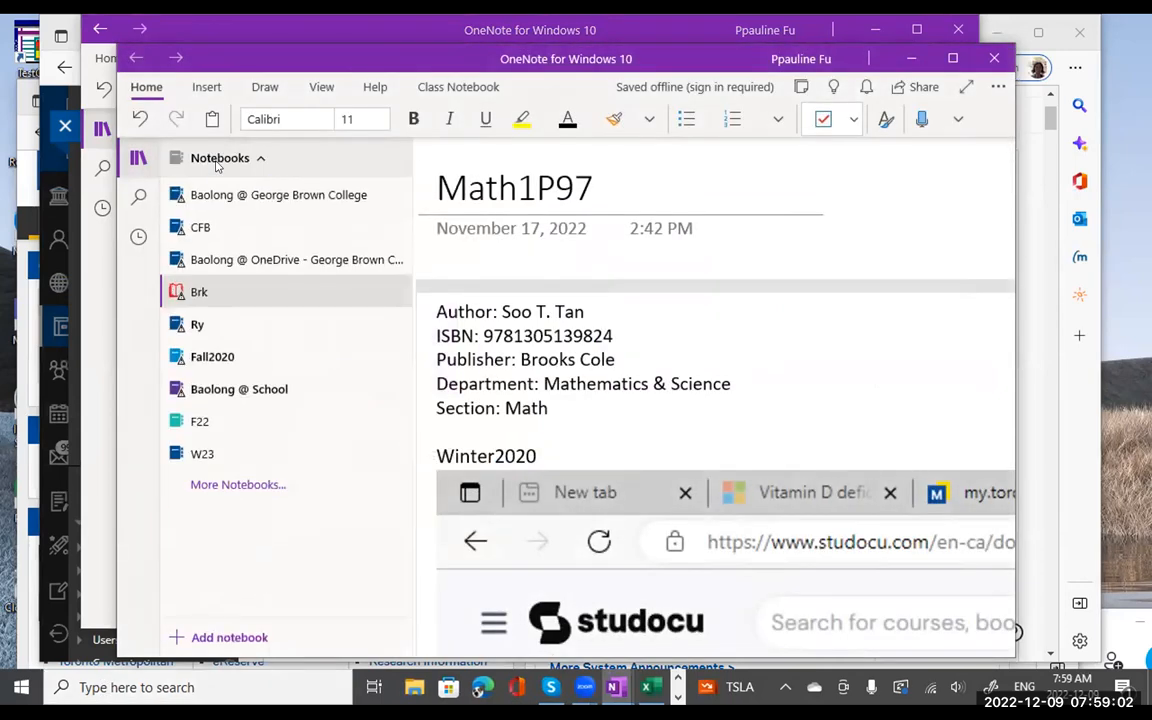
left_click(990, 60)
- Open the PowerBI page in the CFB notebook's F21 section and hide the navigation pane
left_click(170, 129)
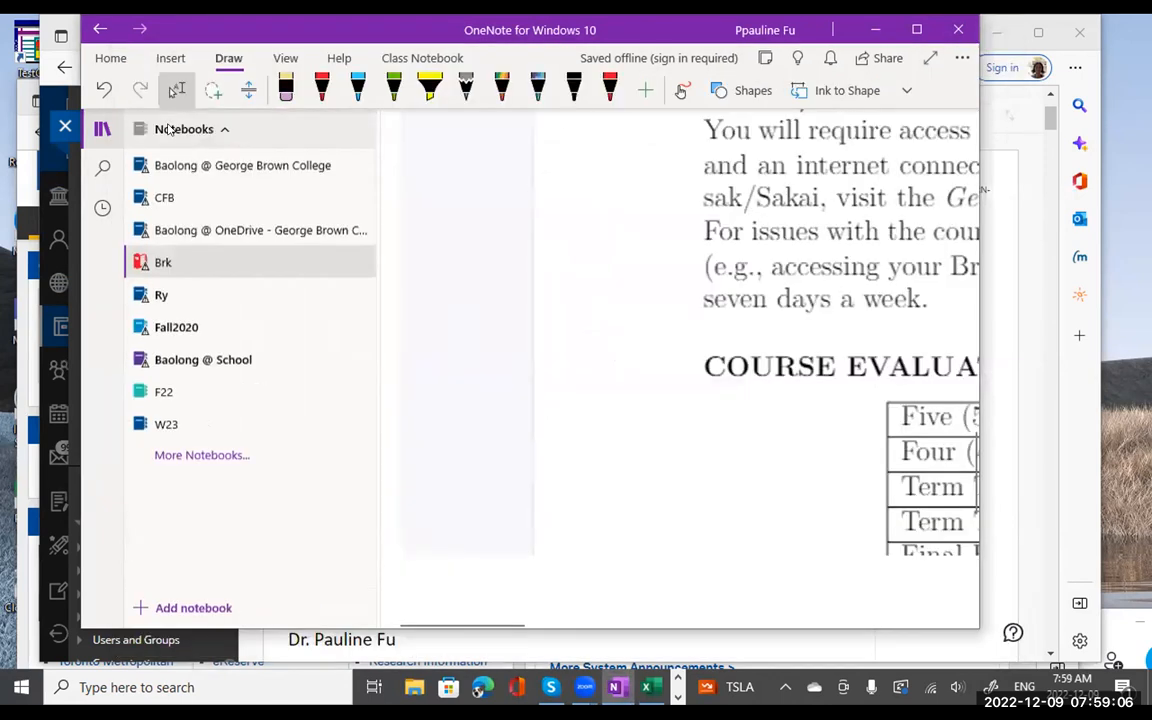
left_click(162, 195)
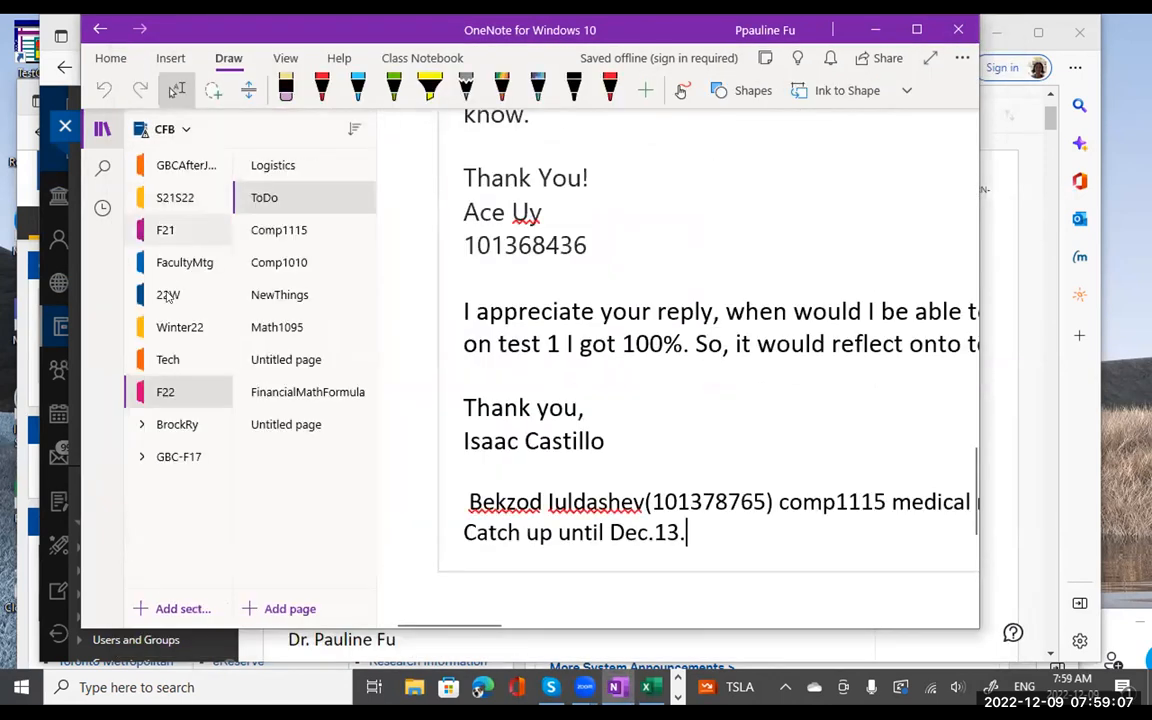
left_click(165, 230)
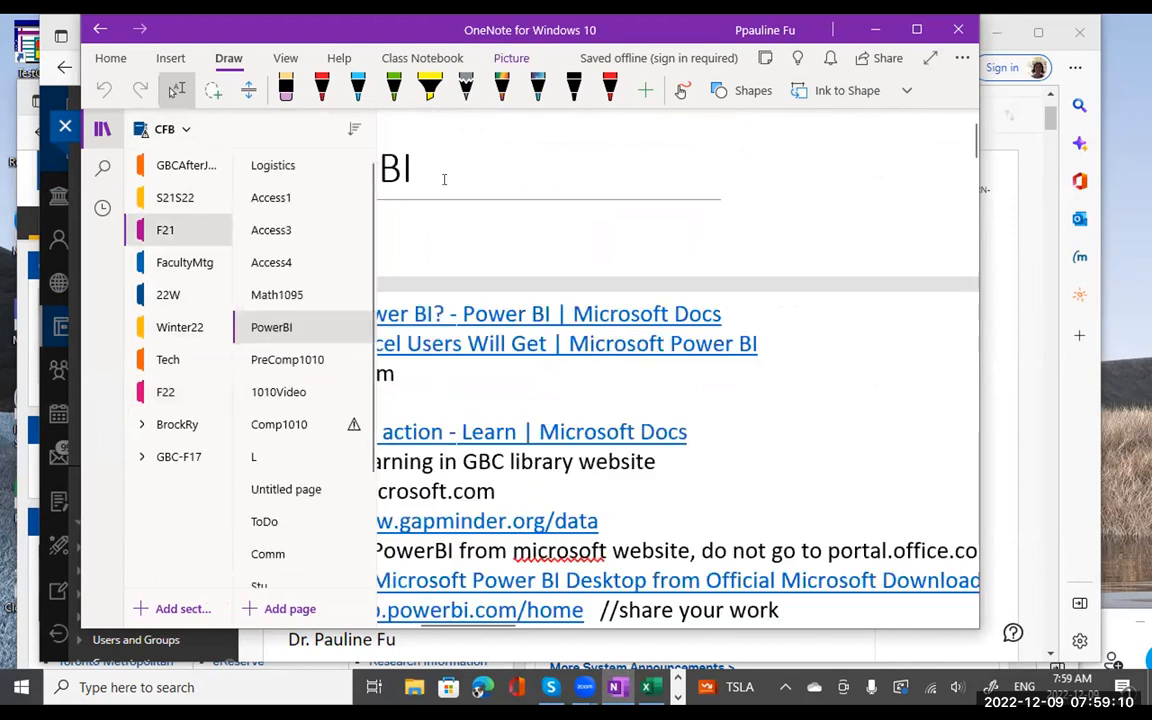
left_click_drag(648, 38, 577, 38)
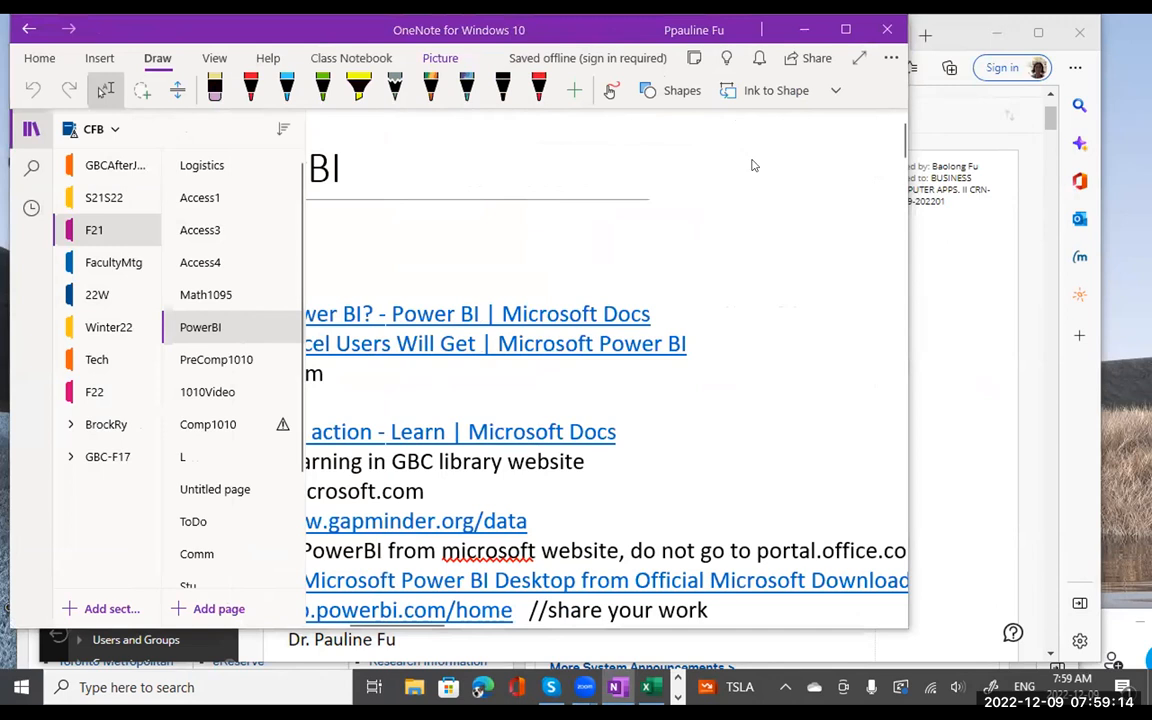
left_click(416, 229)
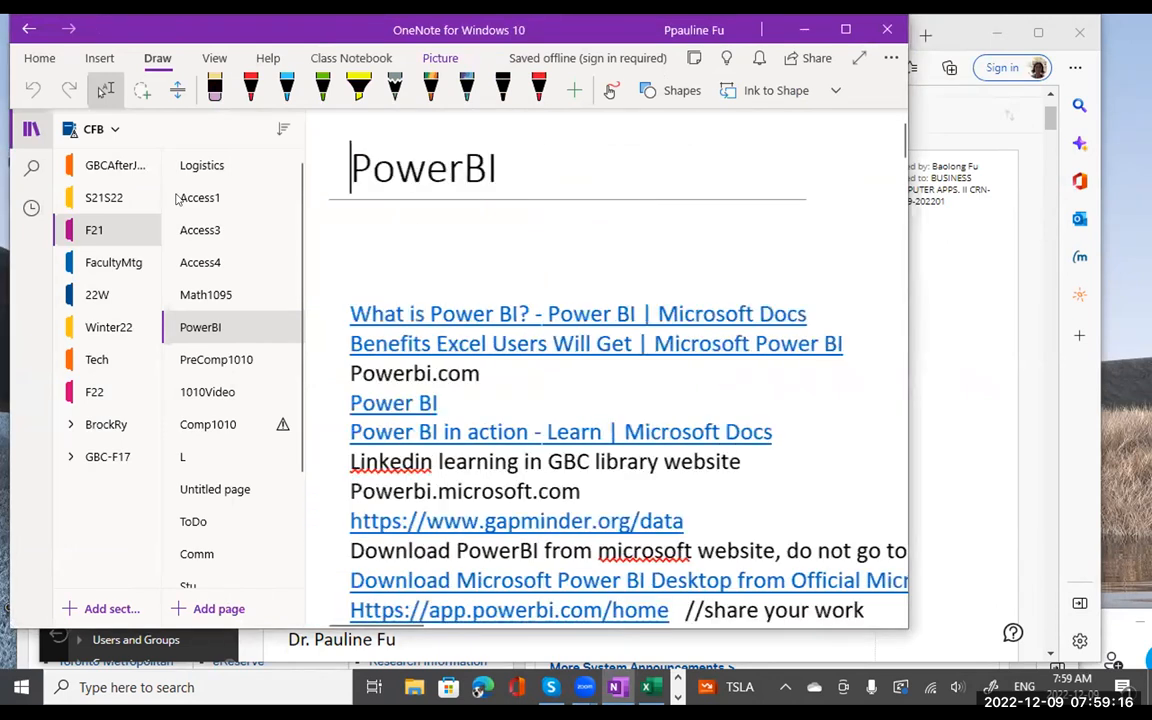
left_click(31, 131)
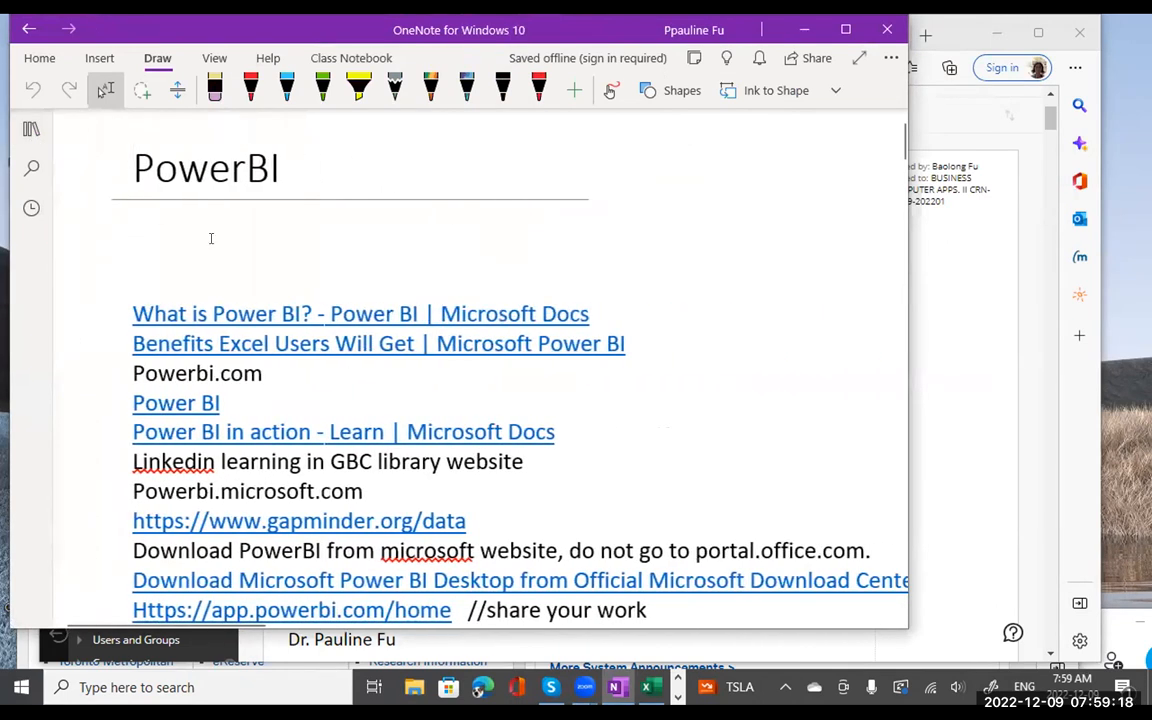
scroll(282, 293, "down", 2)
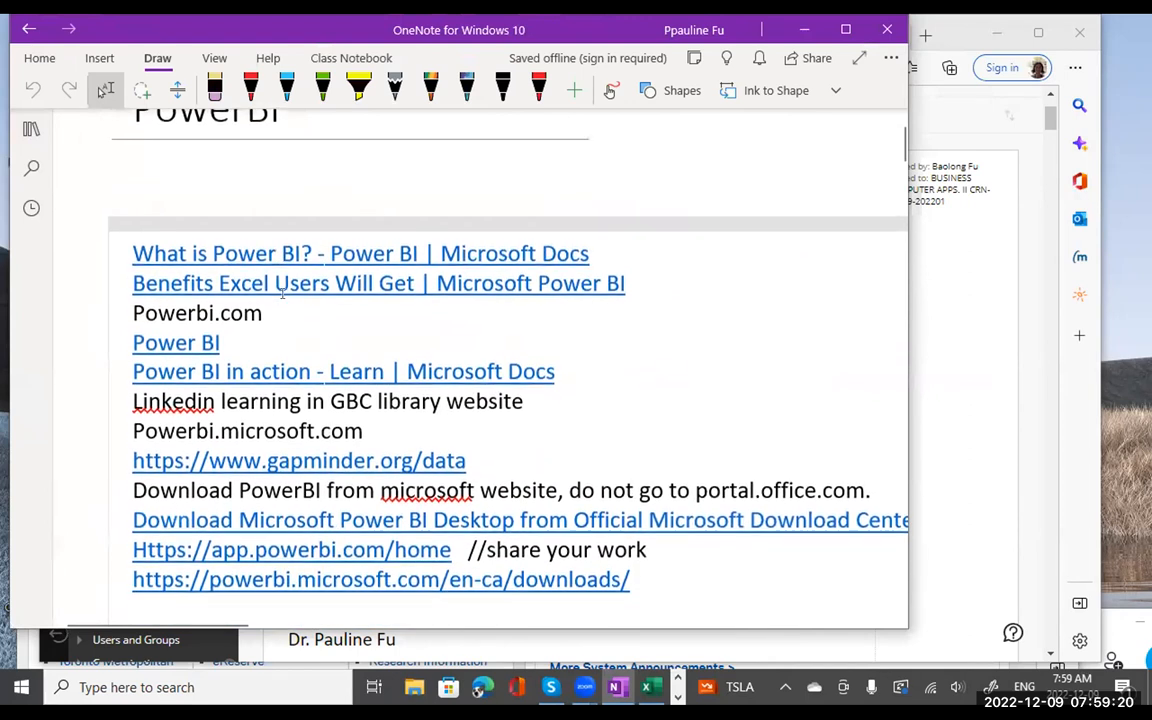
scroll(282, 293, "up", 2)
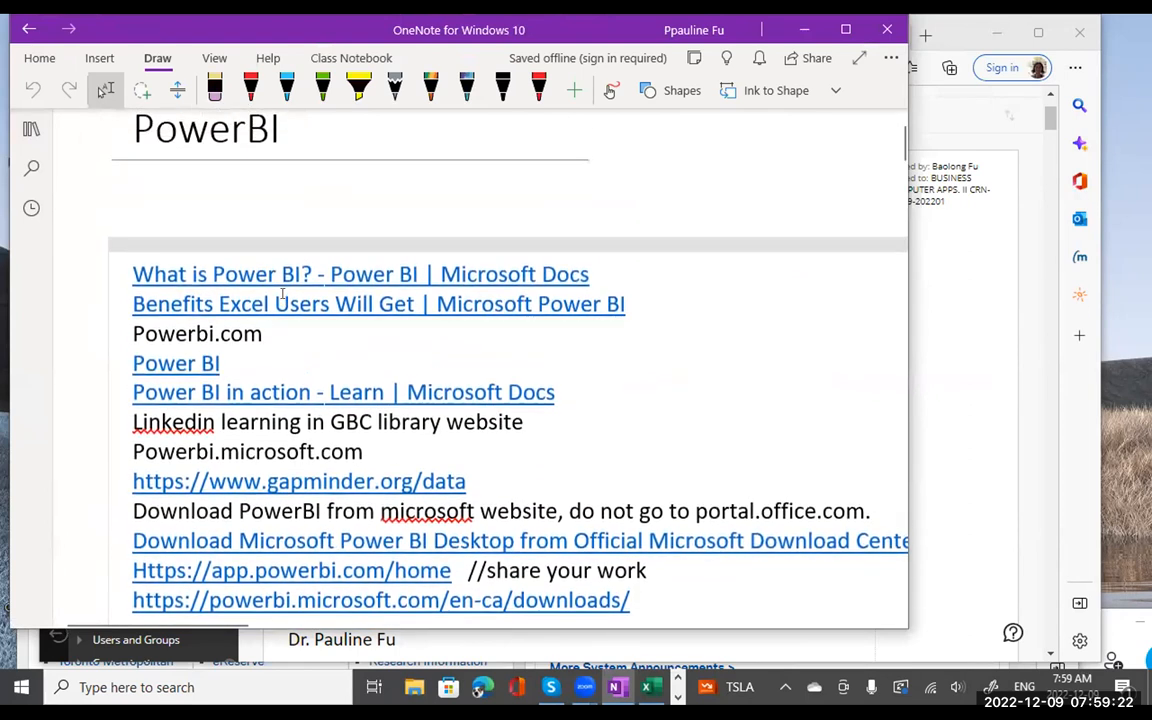
scroll(282, 293, "down", 3)
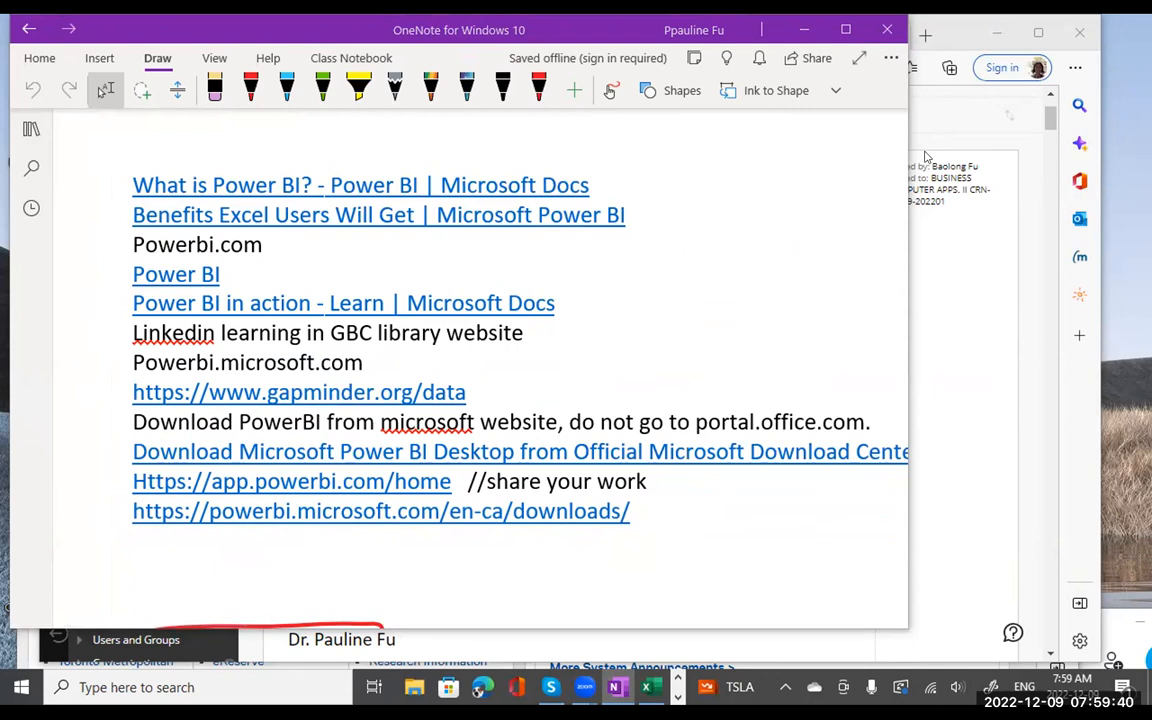
left_click(403, 558)
scroll(397, 545, "down", 1)
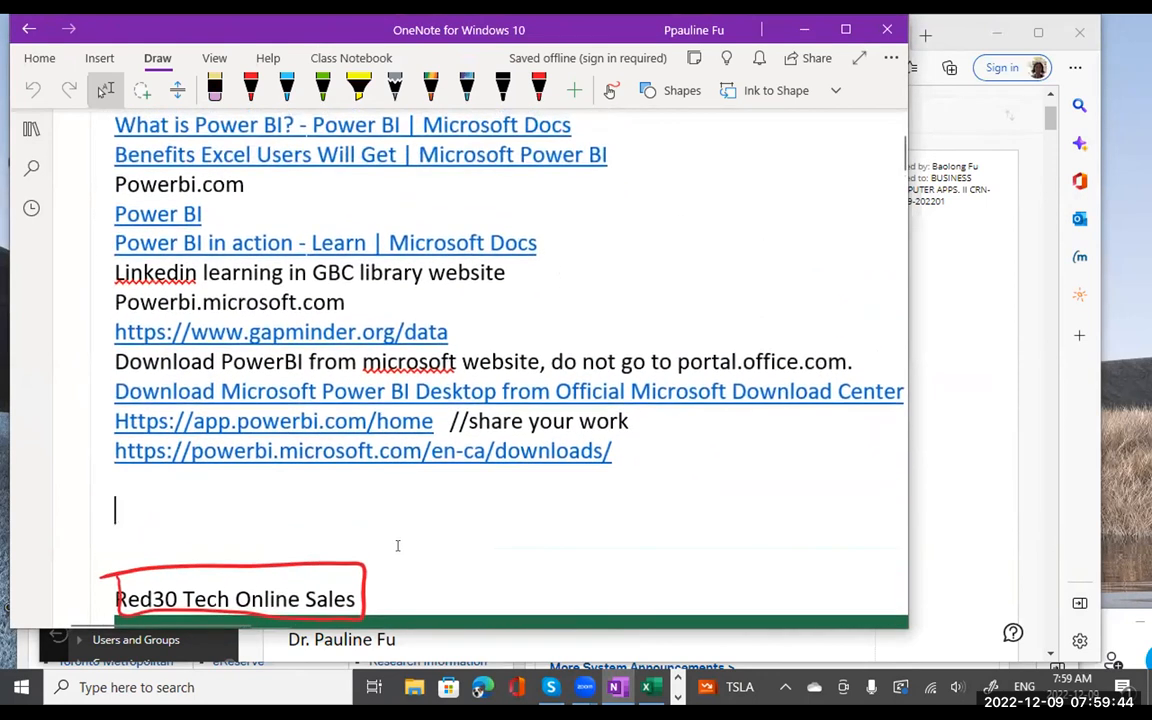
scroll(397, 545, "up", 1)
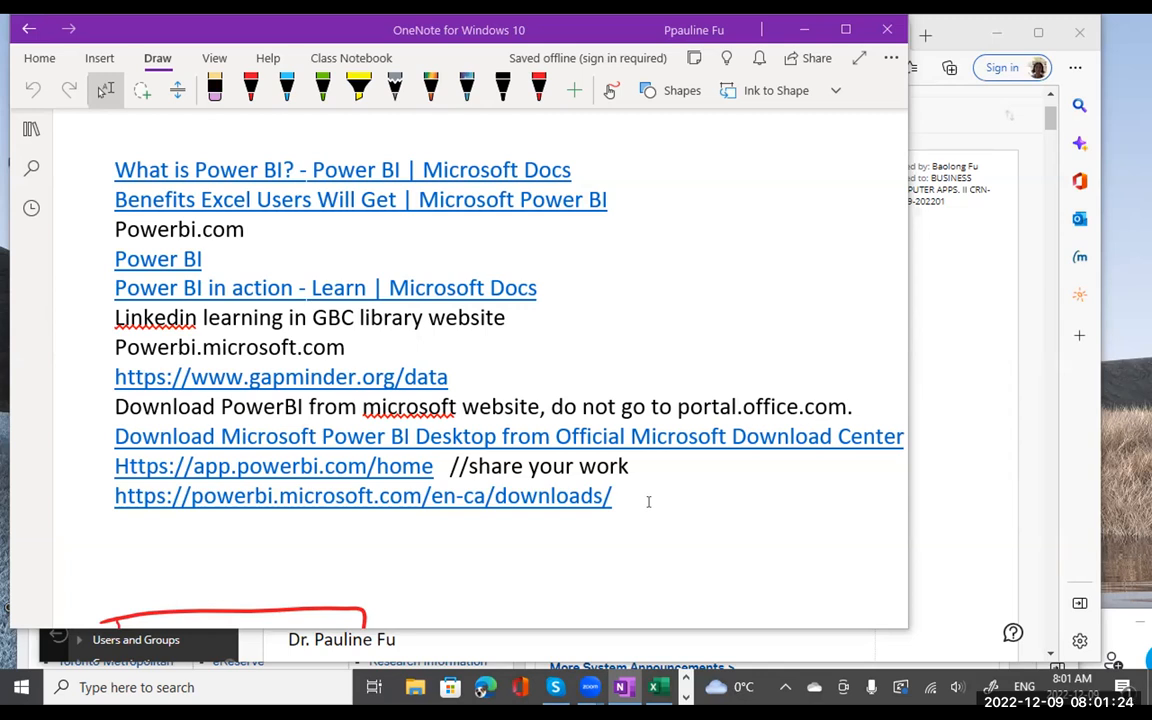
- Scroll the PowerBI page past the Excel sales screenshot and back up to the link list
scroll(648, 500, "down", 3)
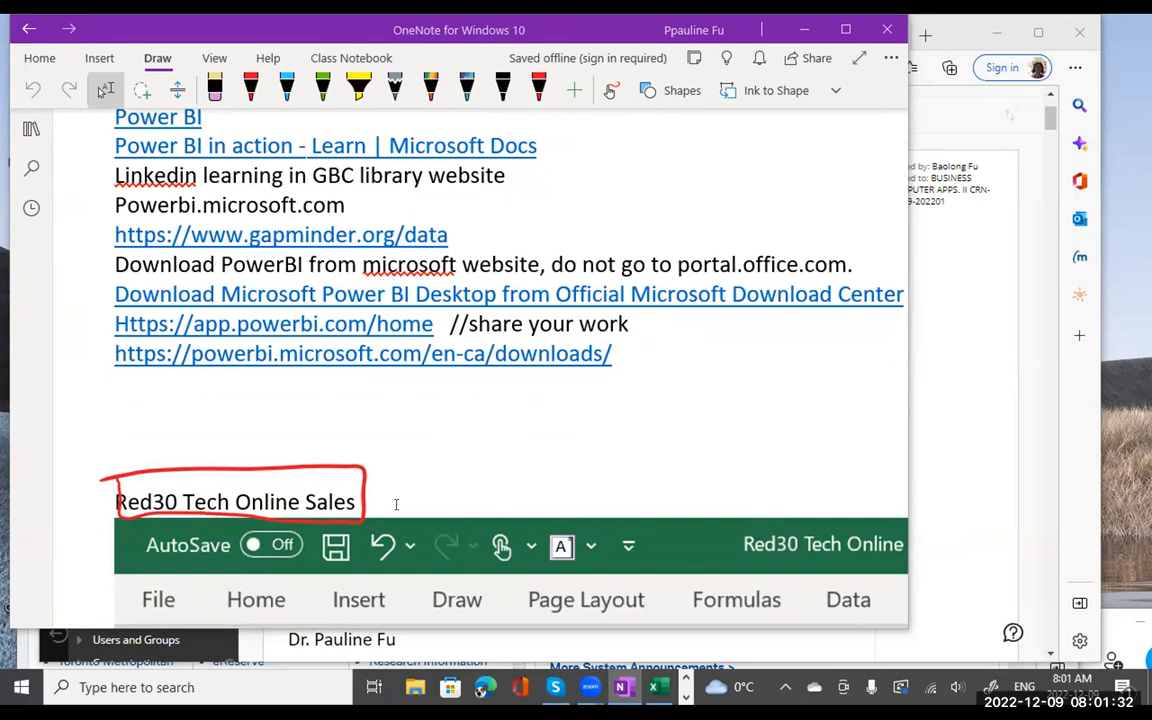
scroll(396, 505, "down", 12)
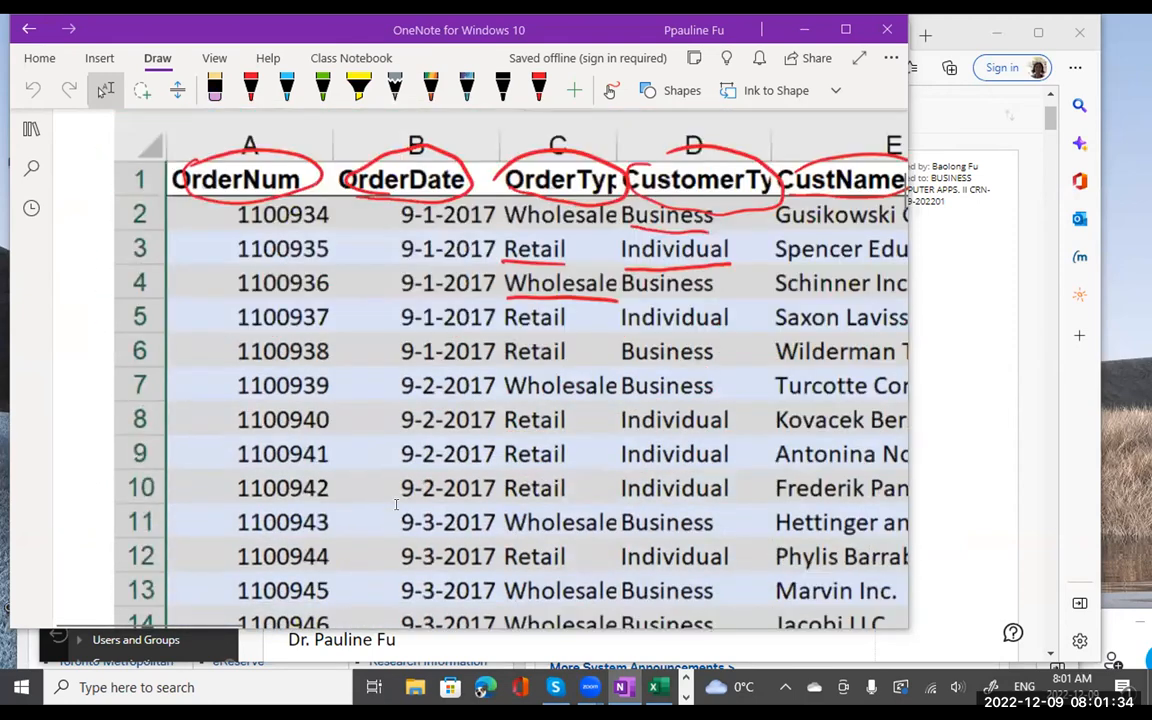
scroll(396, 505, "down", 10)
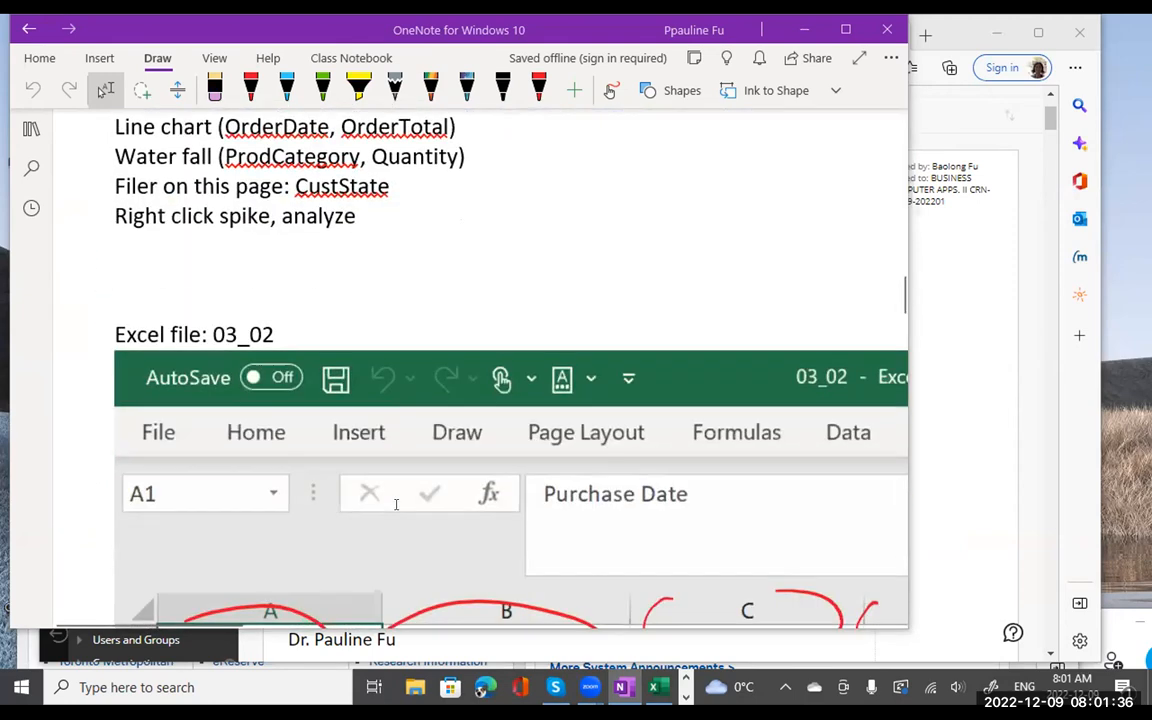
scroll(353, 498, "down", 3)
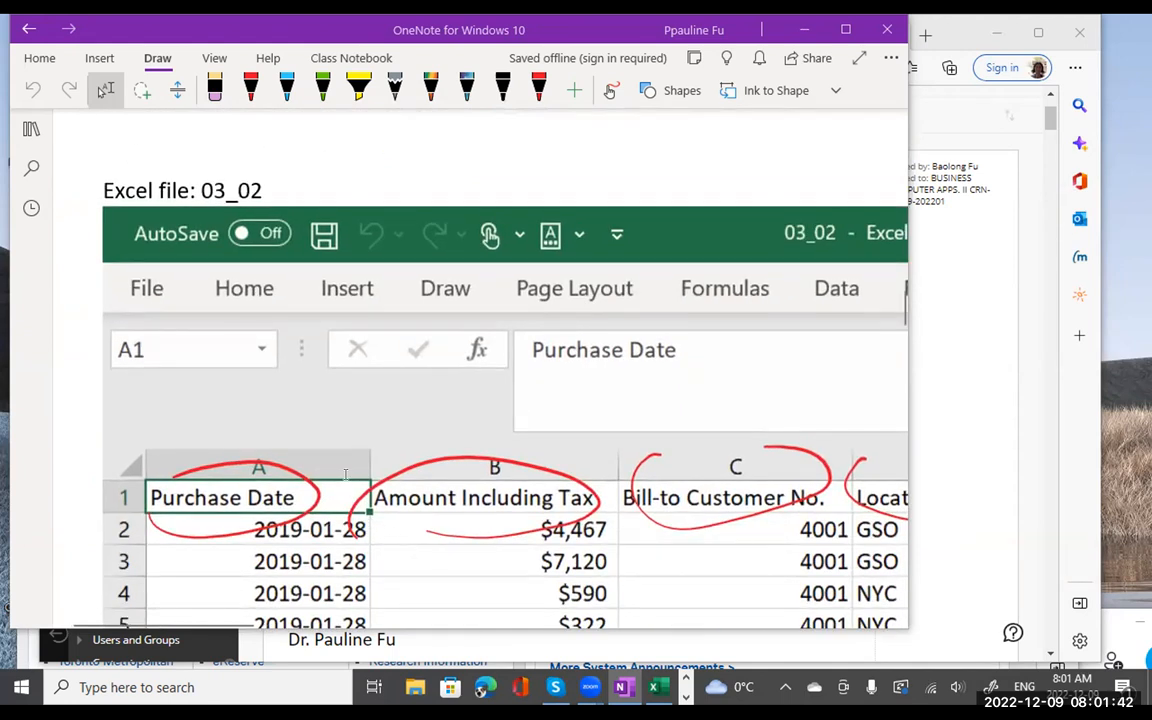
scroll(330, 382, "up", 10)
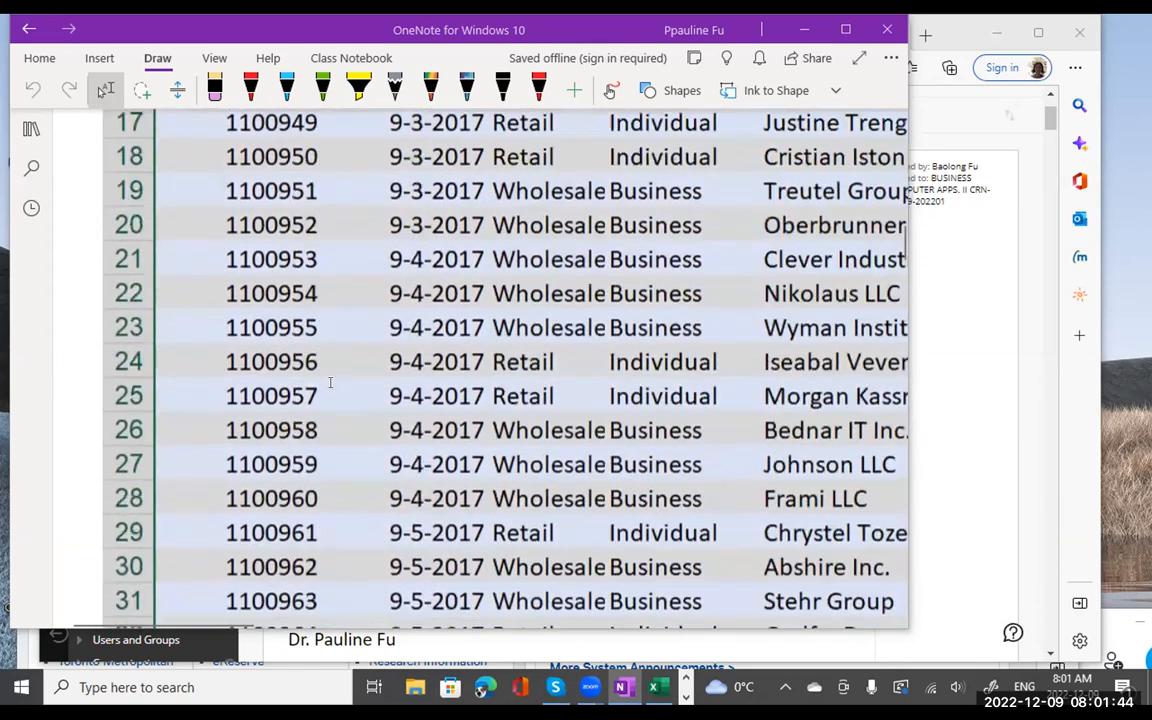
scroll(330, 382, "up", 8)
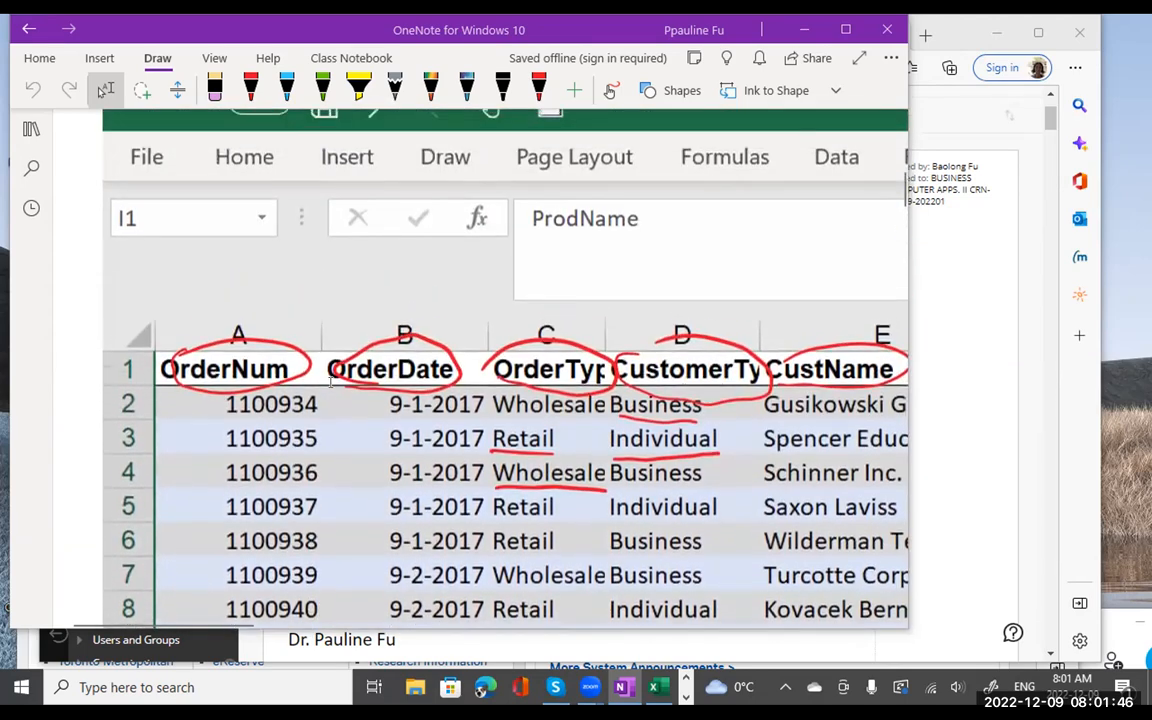
scroll(330, 382, "up", 3)
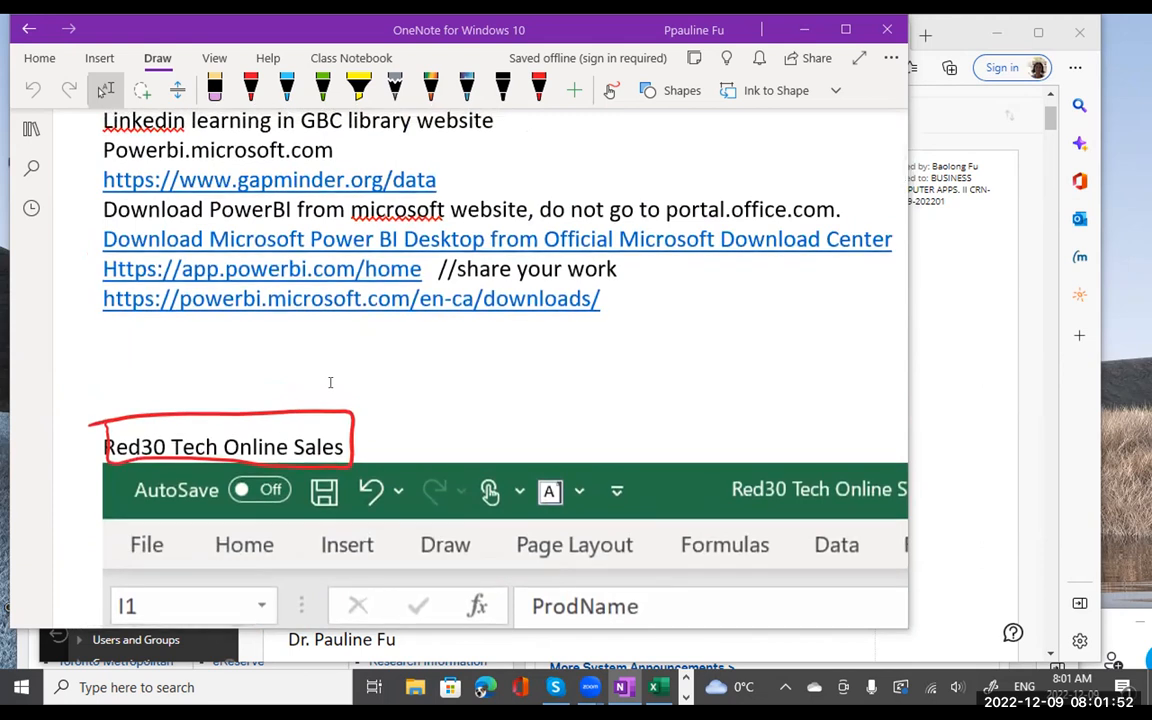
scroll(330, 382, "down", 1)
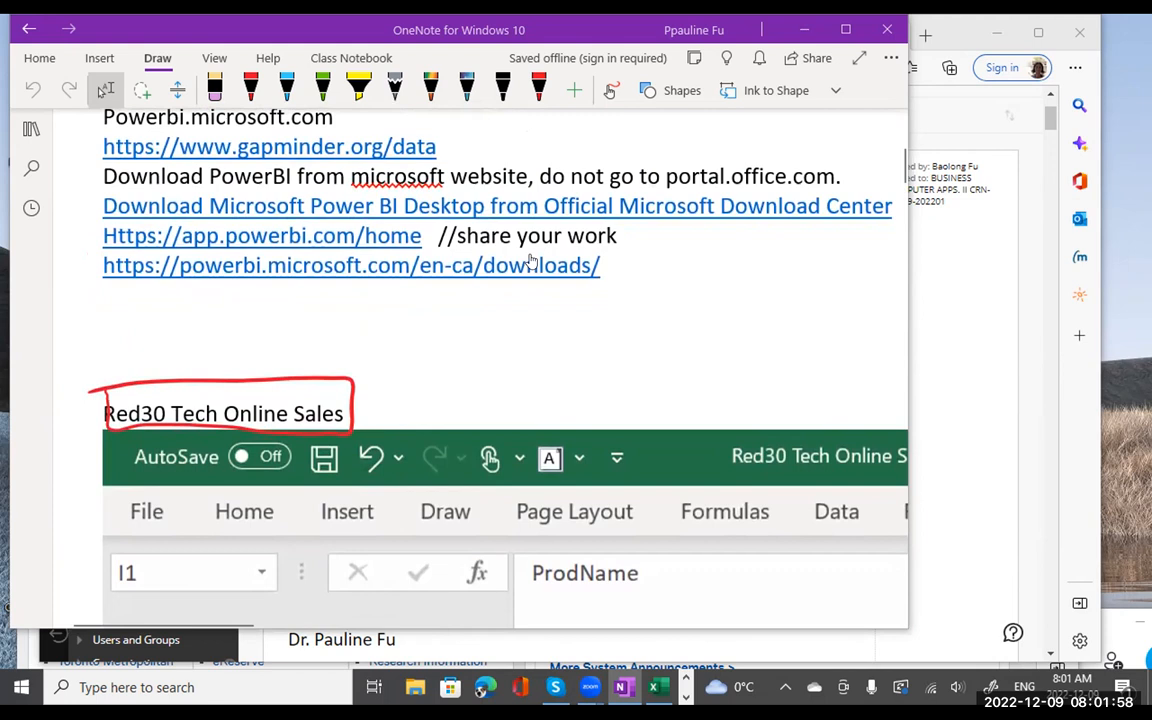
- Copy the powerbi.microsoft.com/en-ca/downloads link and follow it to the downloads page in Edge
left_click_drag(602, 266, 100, 269)
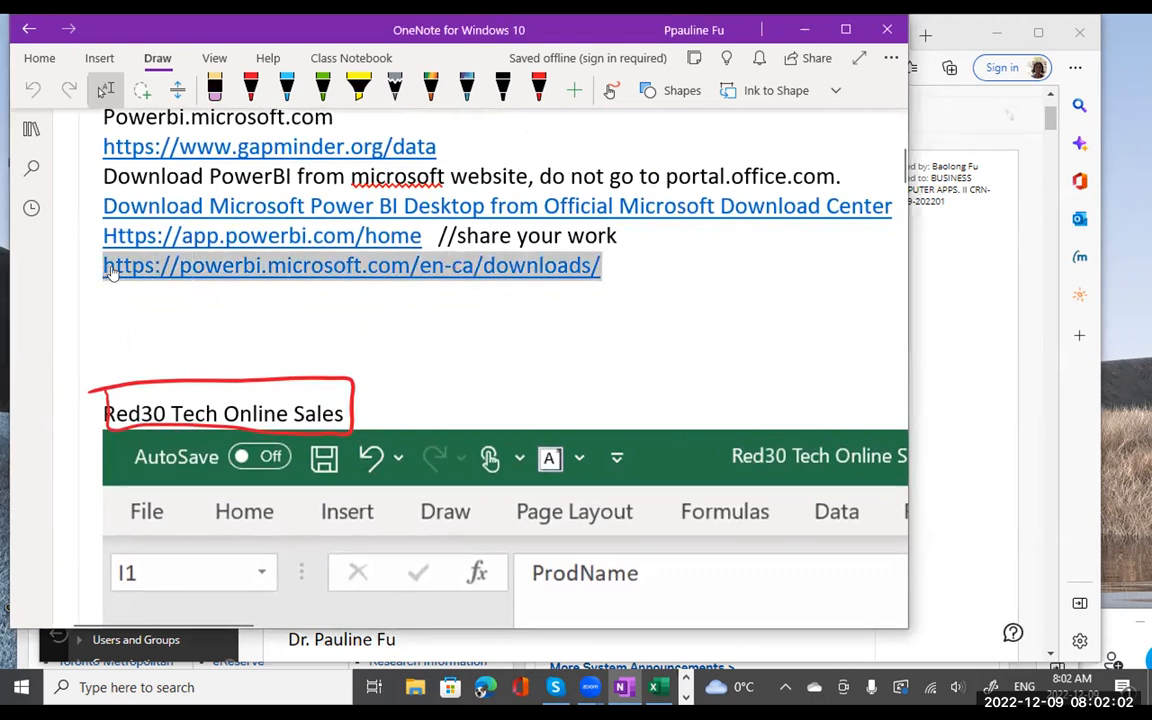
right_click(105, 264)
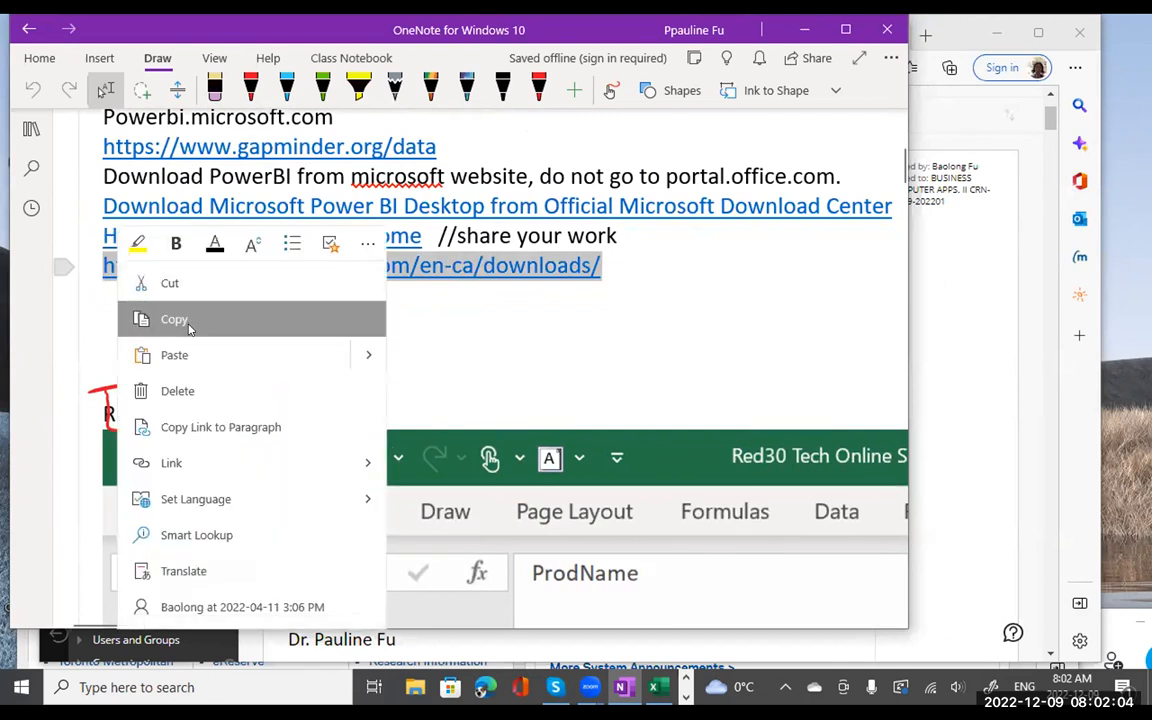
left_click(178, 320)
left_click(514, 381)
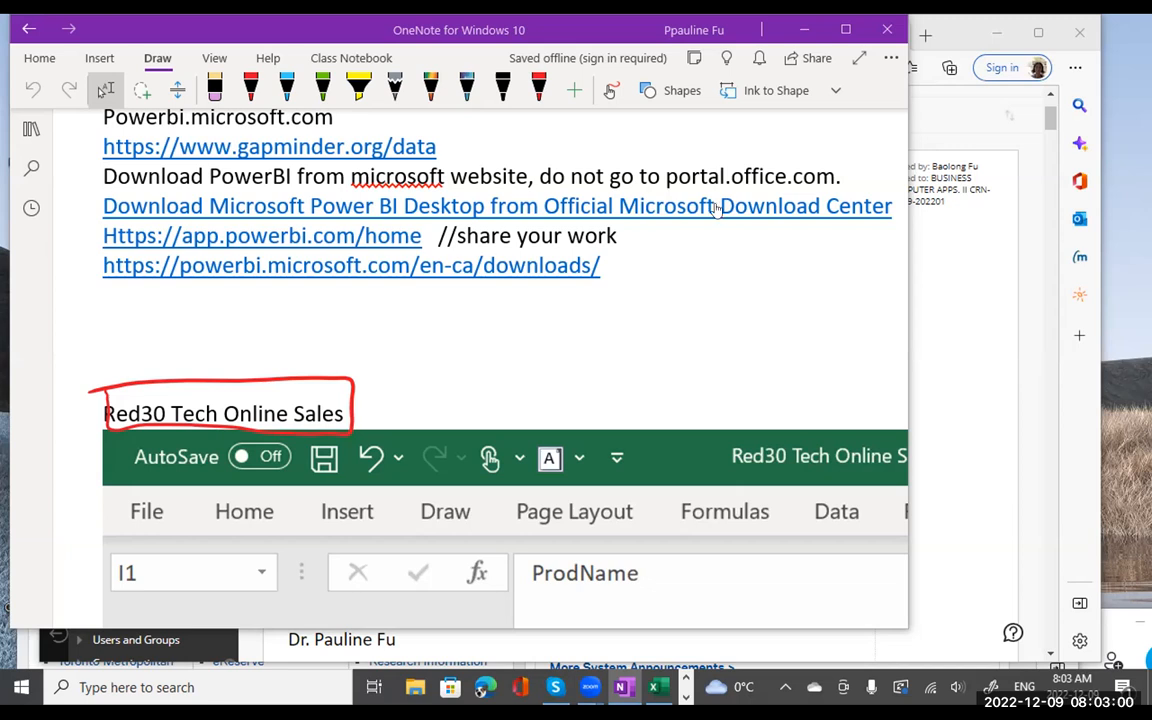
triple_click(475, 279)
left_click(475, 277)
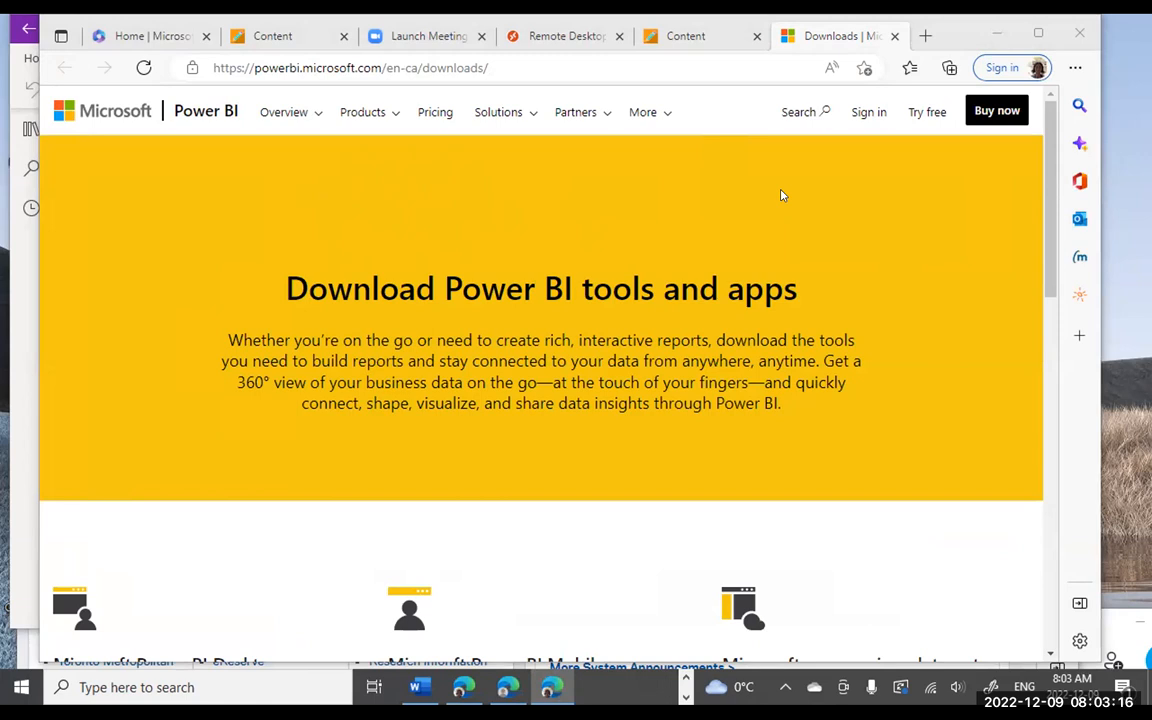
- Scroll the Power BI downloads page to the footer and back up to the Power BI Desktop tile
scroll(783, 195, "down", 3)
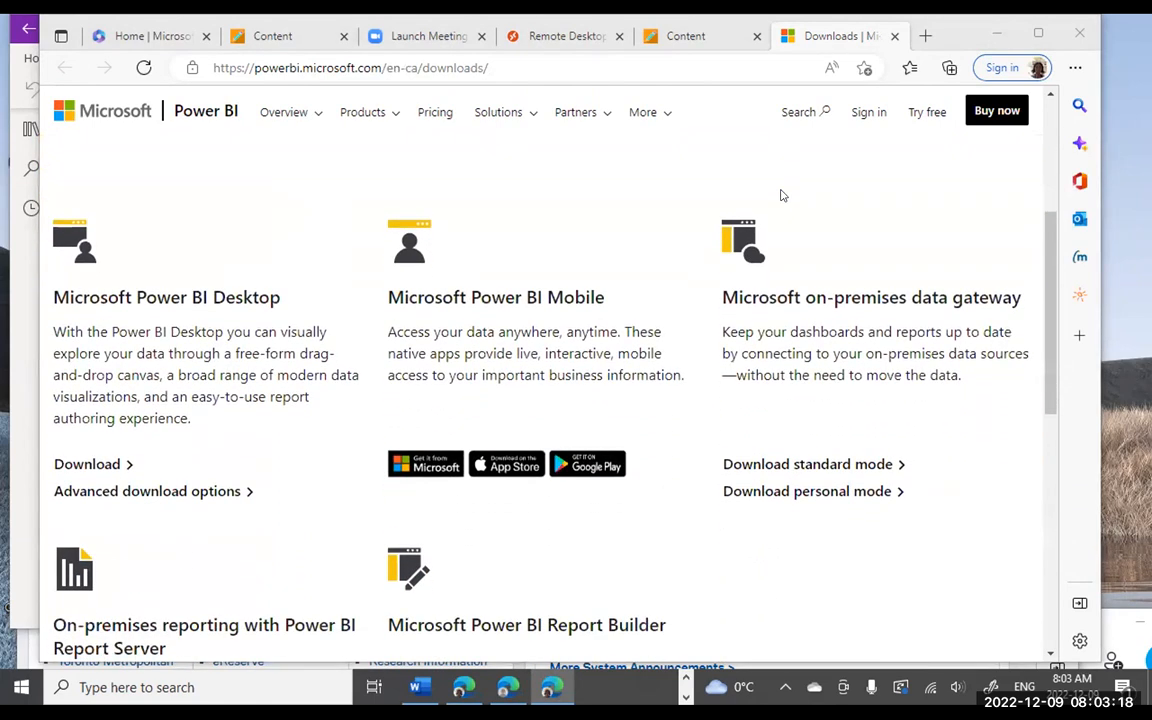
scroll(783, 195, "down", 1)
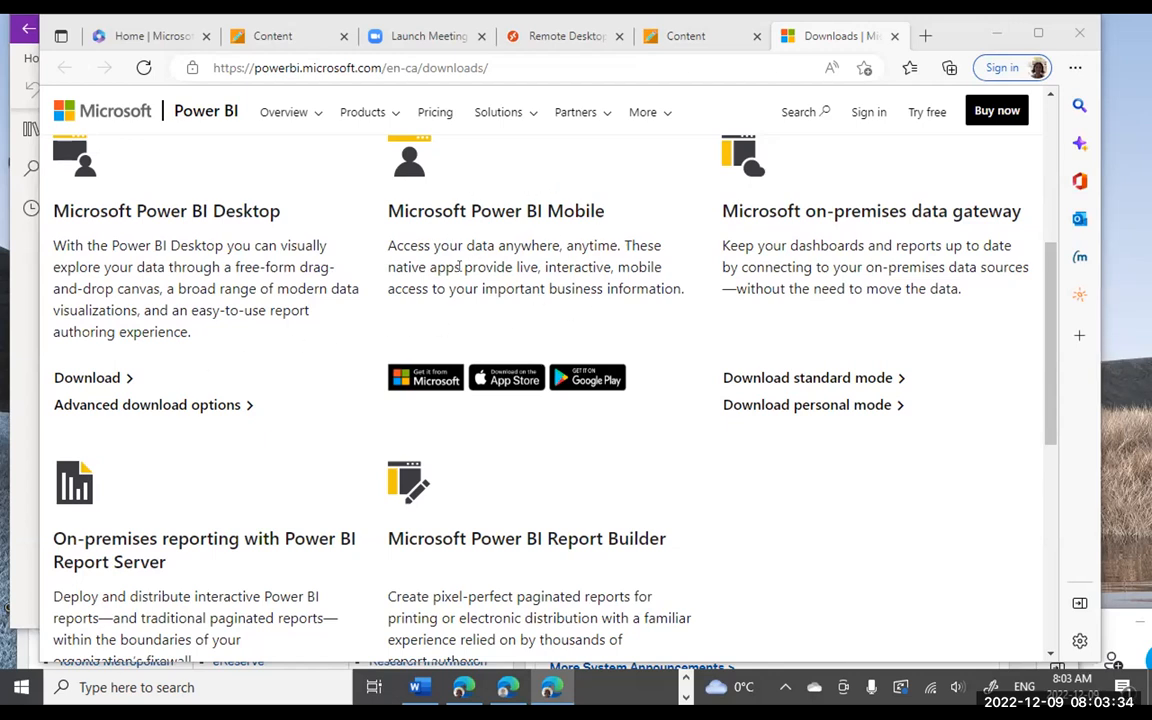
scroll(673, 330, "down", 1)
scroll(673, 330, "up", 2)
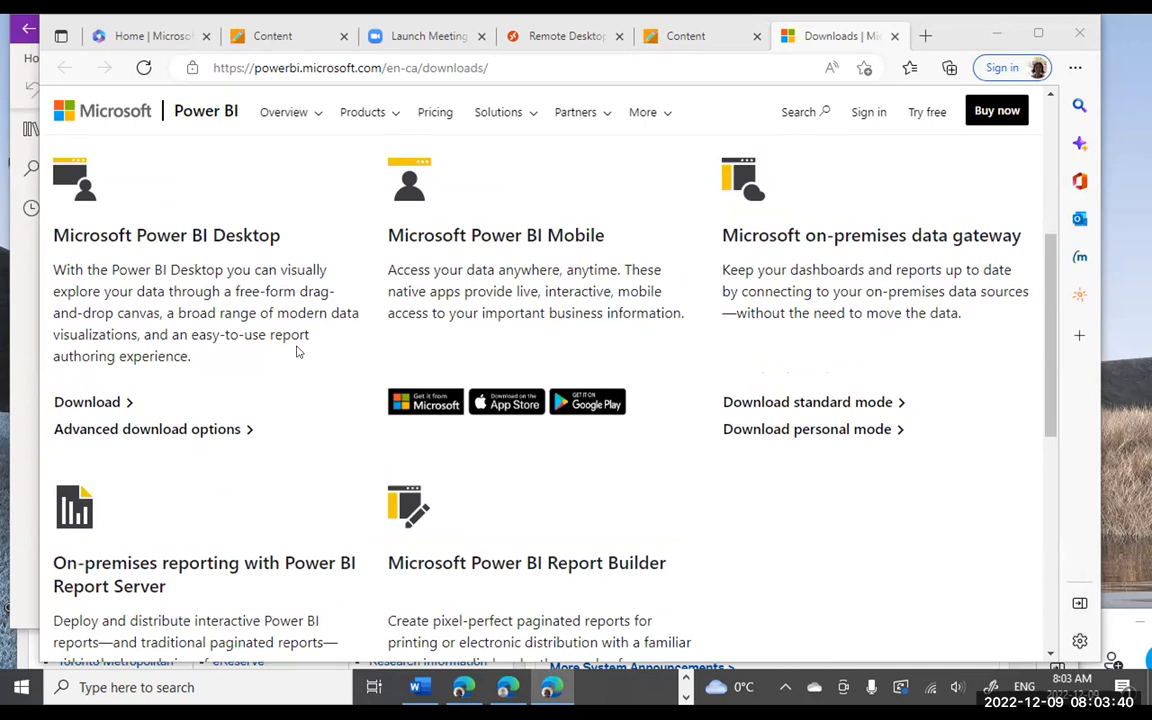
scroll(297, 351, "down", 1)
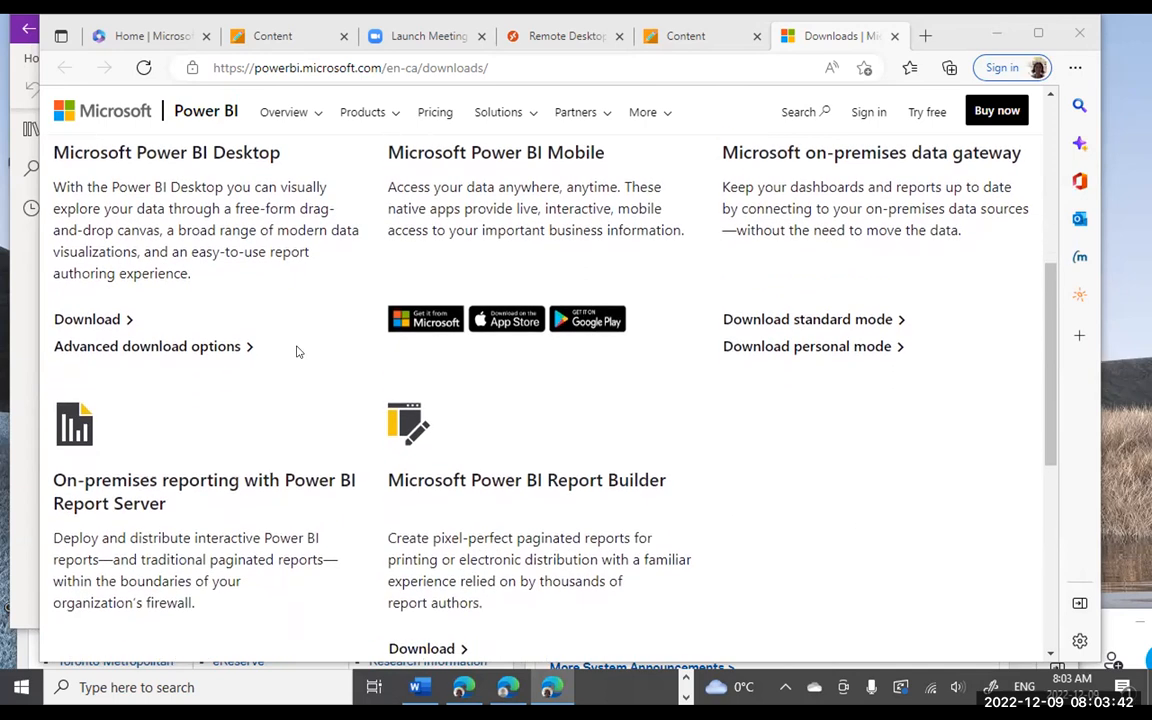
scroll(297, 351, "down", 3)
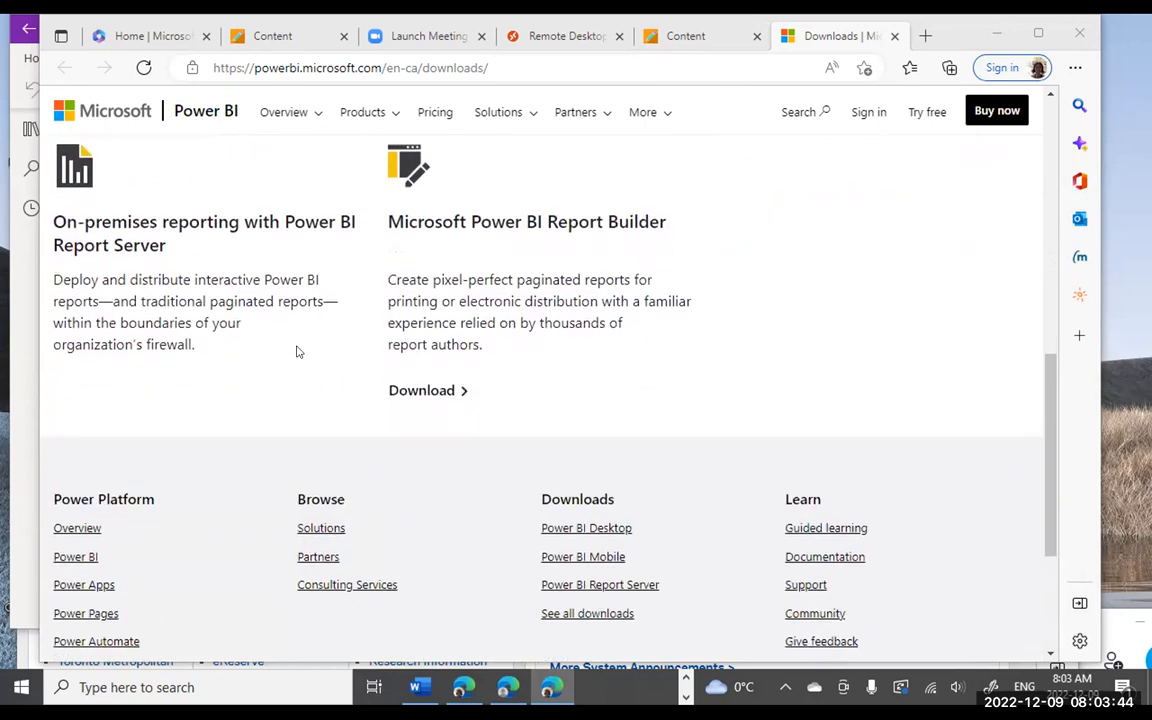
scroll(297, 351, "down", 1)
scroll(297, 351, "down", 2)
scroll(297, 351, "up", 4)
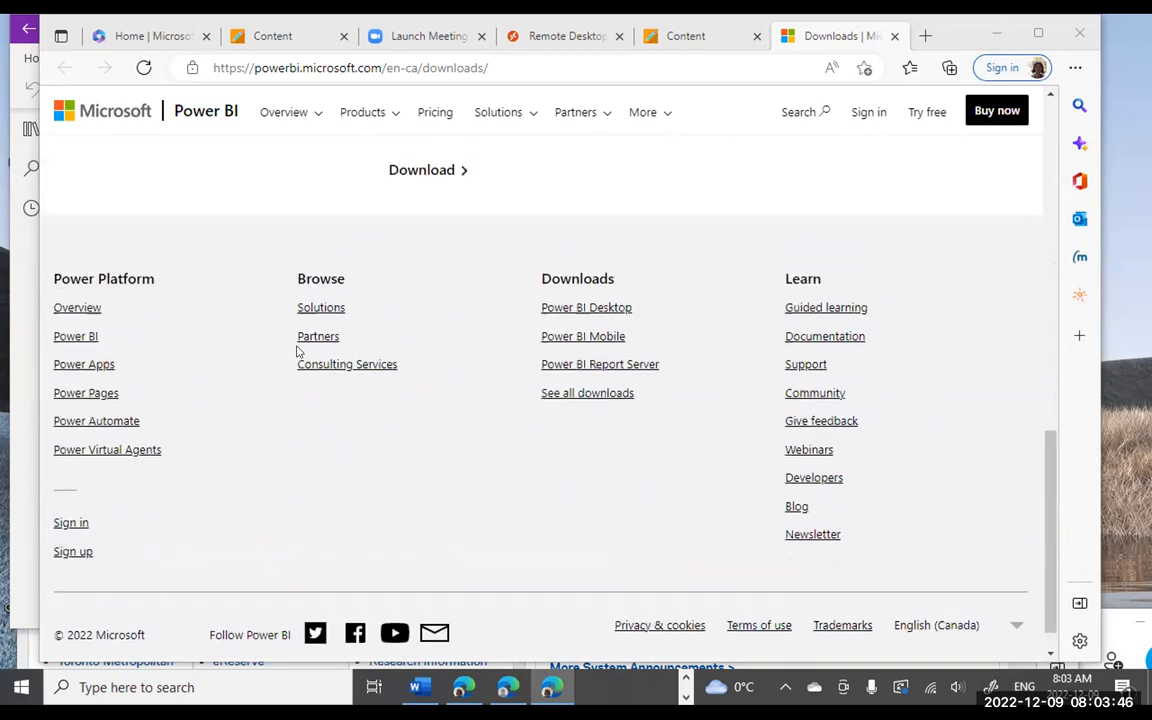
scroll(297, 351, "up", 3)
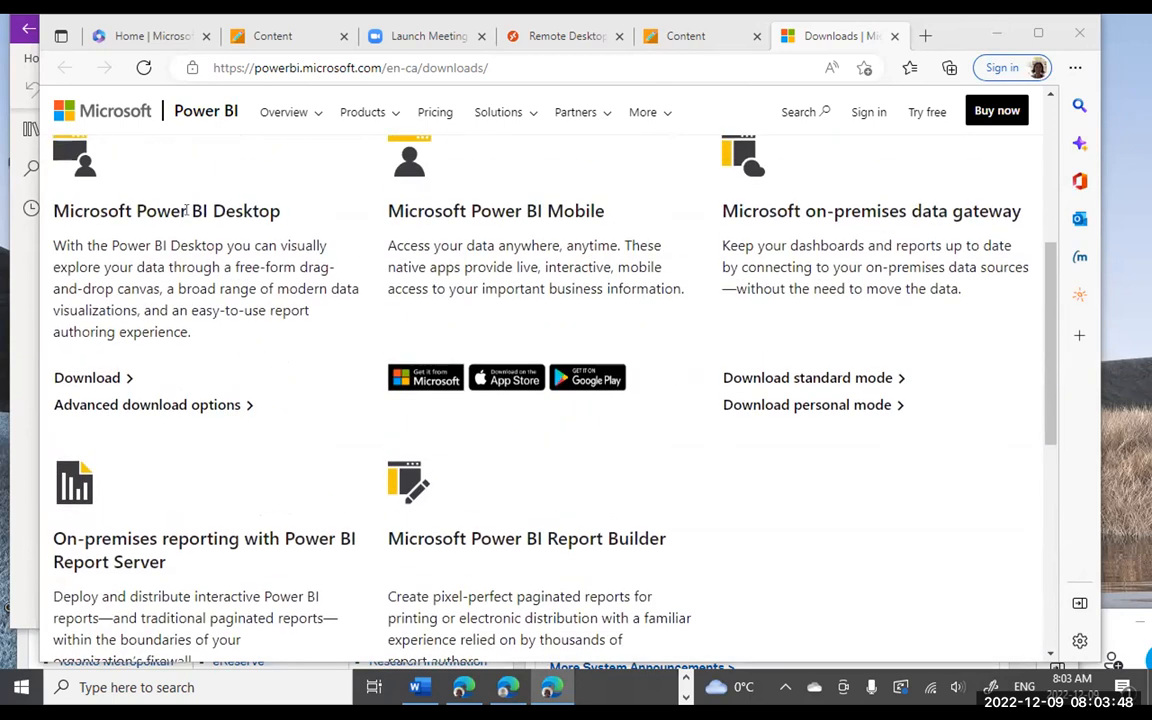
left_click(87, 378)
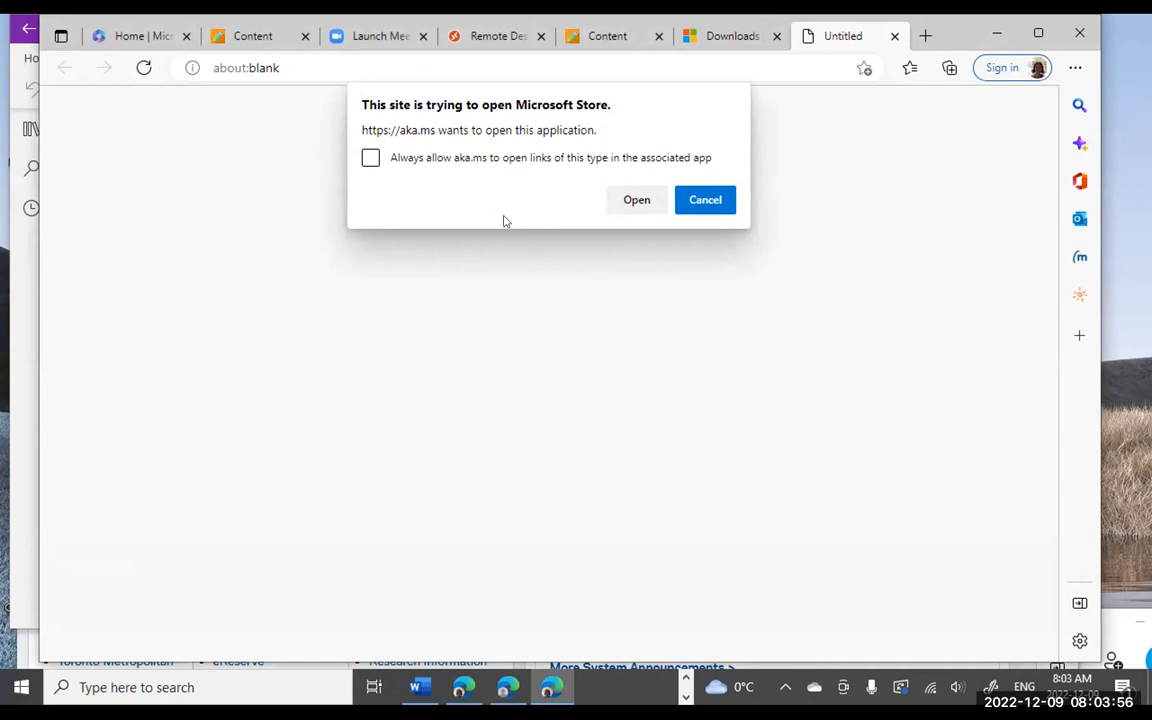
left_click(705, 201)
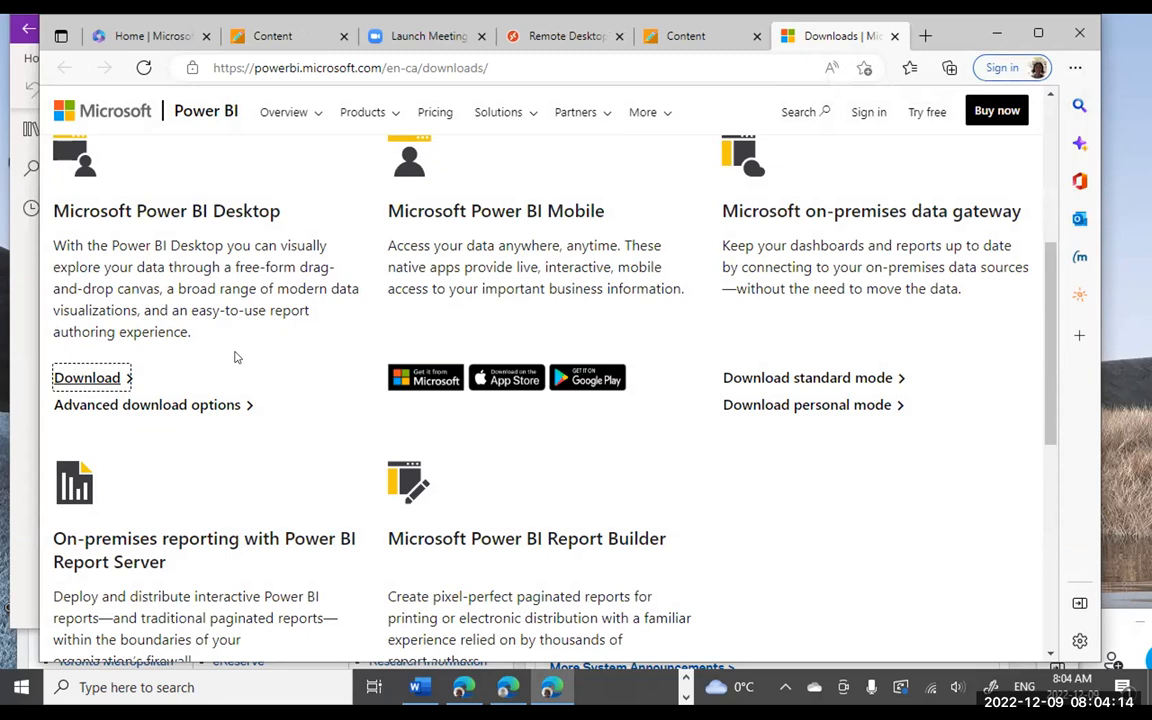
- Scroll up to the yellow 'Download Power BI tools and apps' banner at the page top
scroll(239, 357, "up", 1)
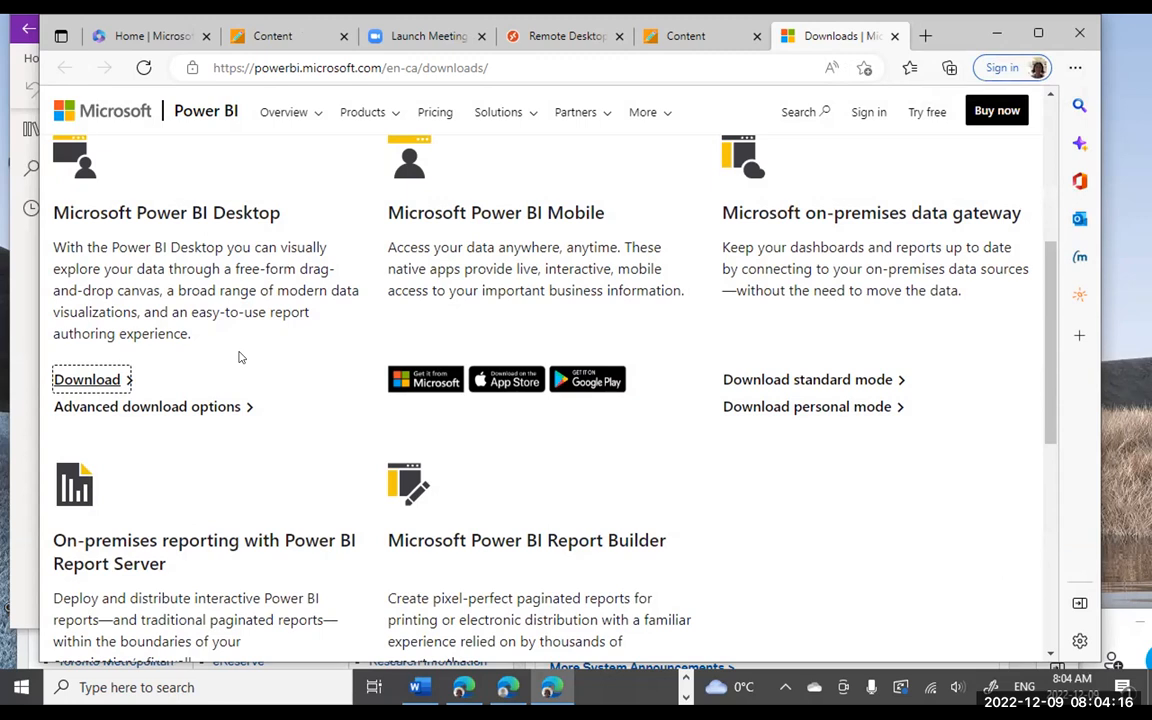
scroll(238, 360, "up", 3)
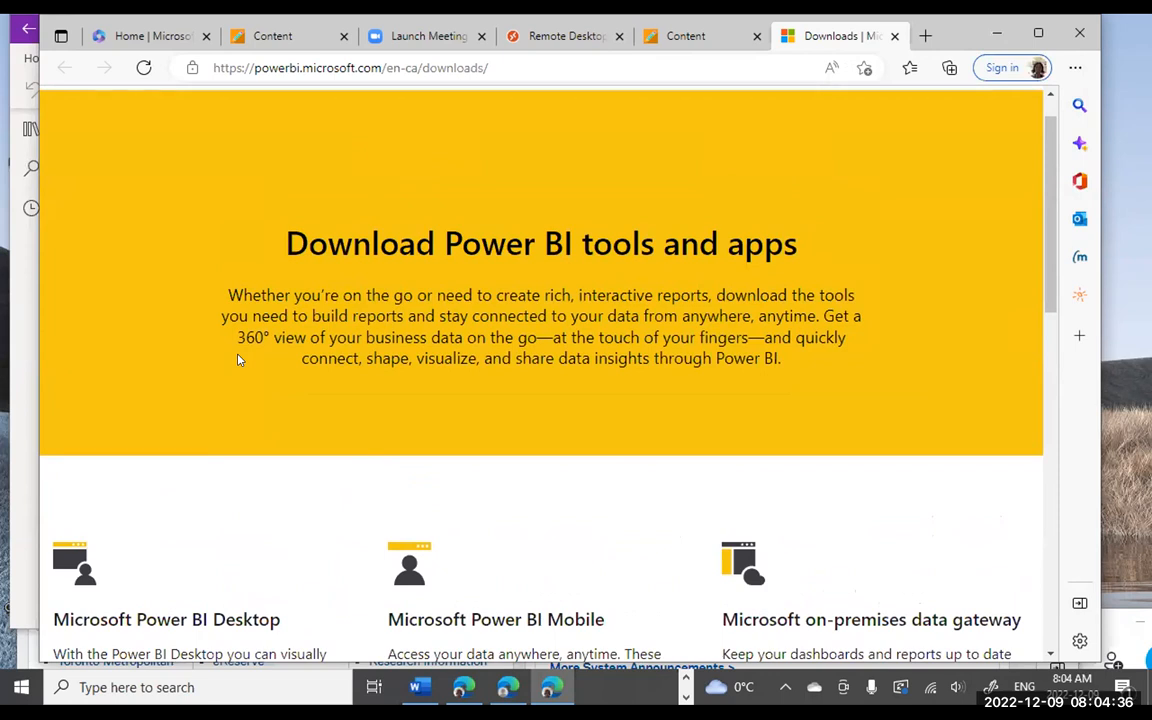
scroll(238, 360, "down", 1)
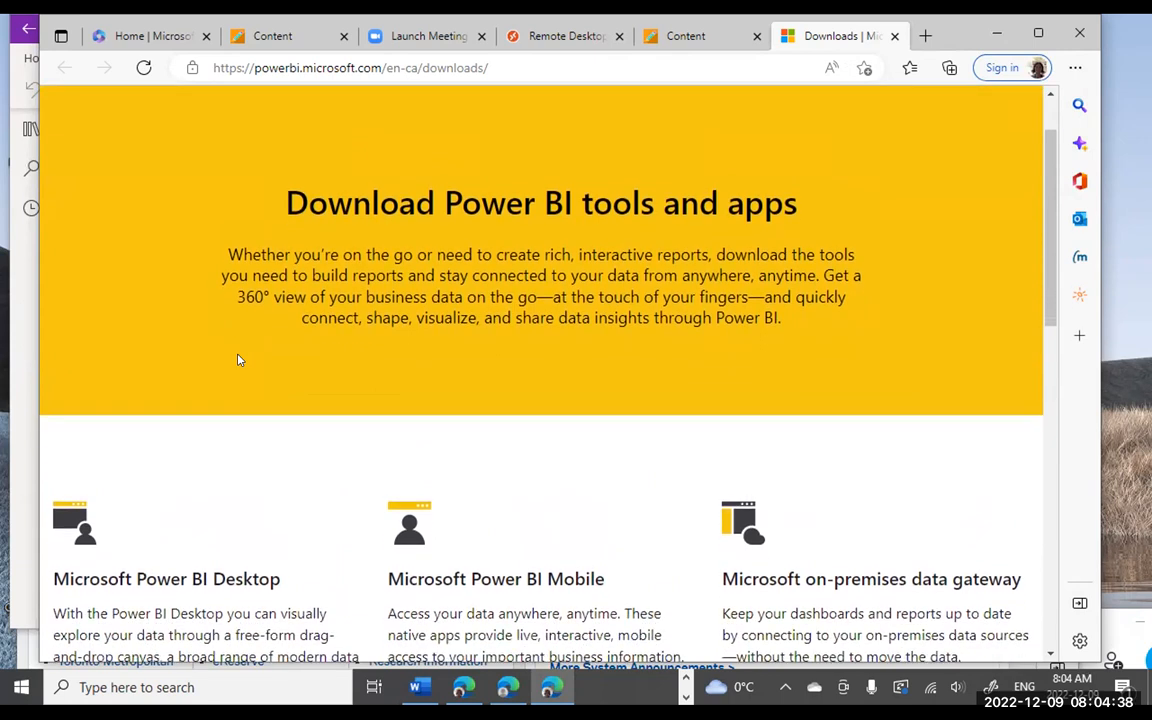
scroll(238, 360, "up", 1)
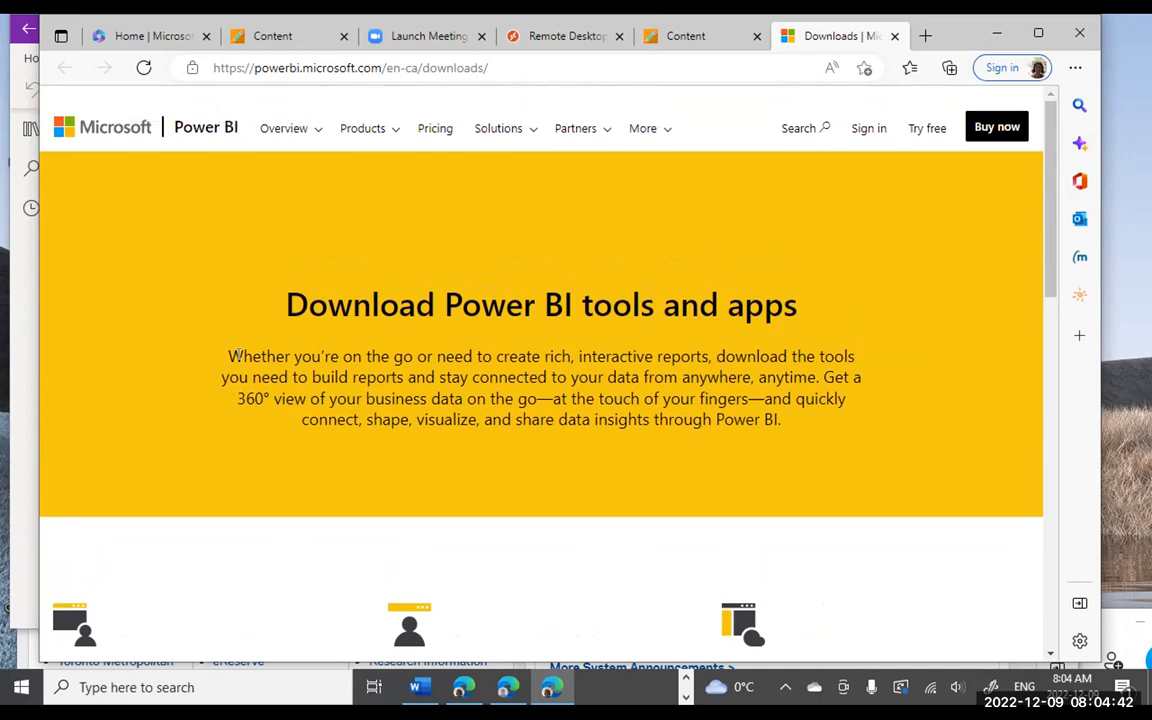
scroll(238, 355, "down", 1)
scroll(238, 352, "down", 1)
scroll(238, 352, "up", 1)
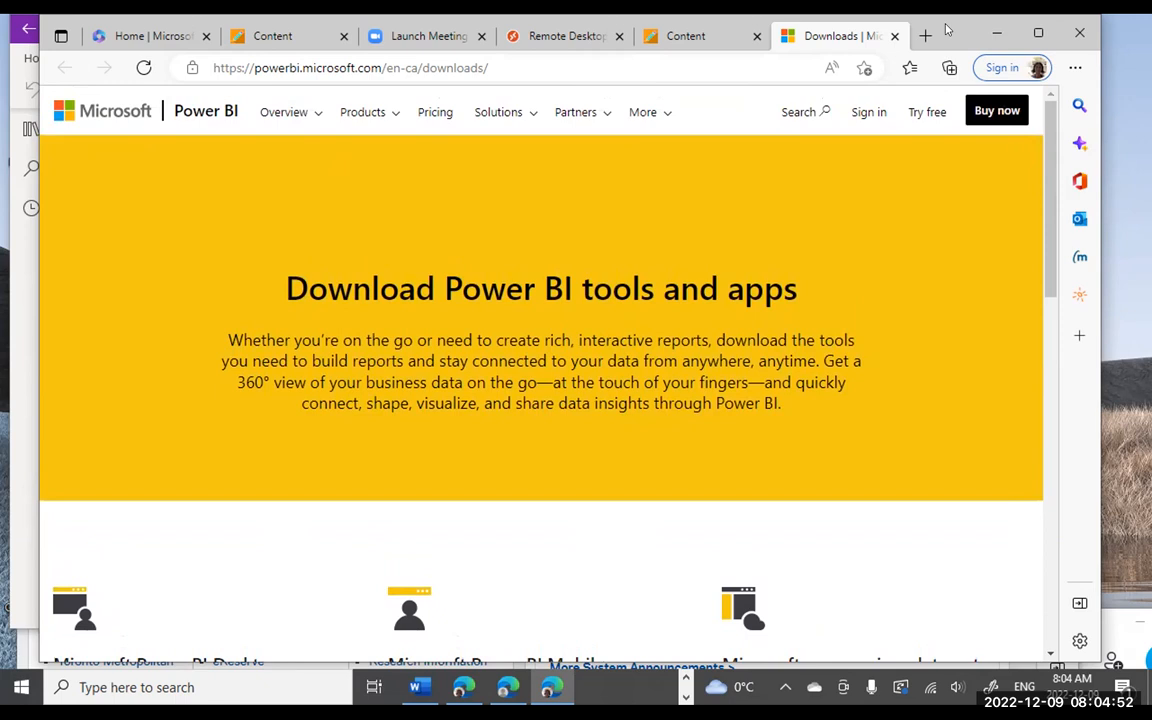
- Nudge the Edge browser window slightly to the left
left_click_drag(947, 29, 929, 29)
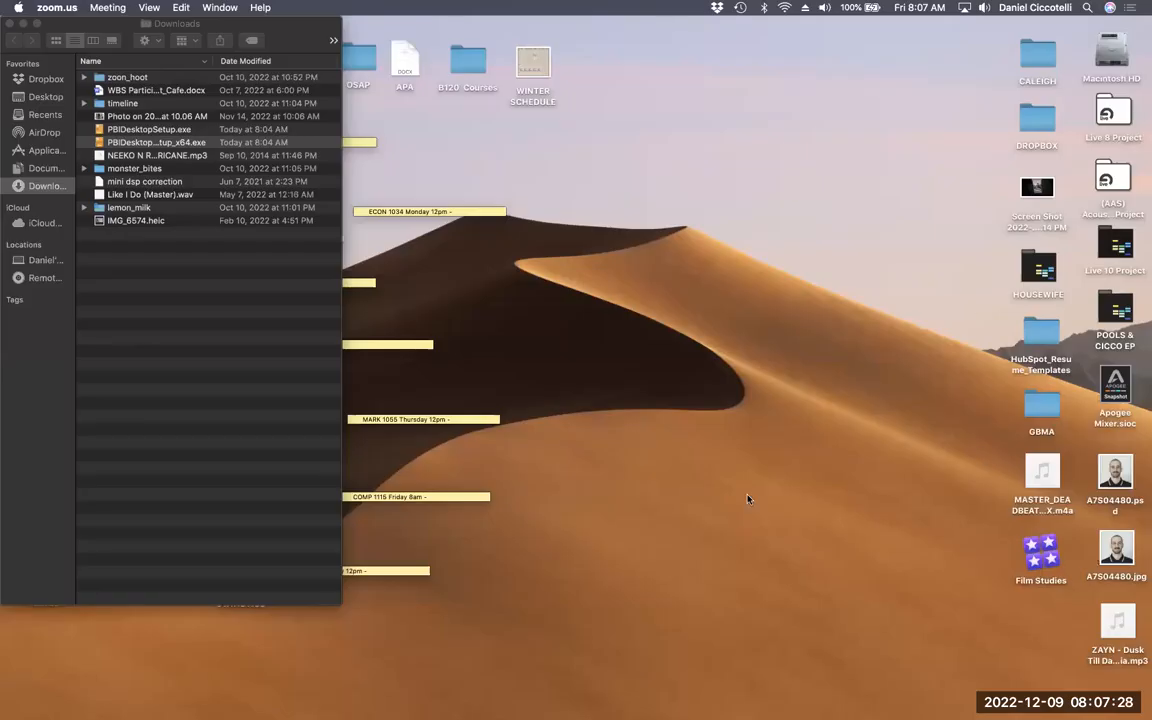
- Select PBIDesktopSetup_x64.exe in the Downloads folder, cancelling the accidental rename
left_click(136, 142)
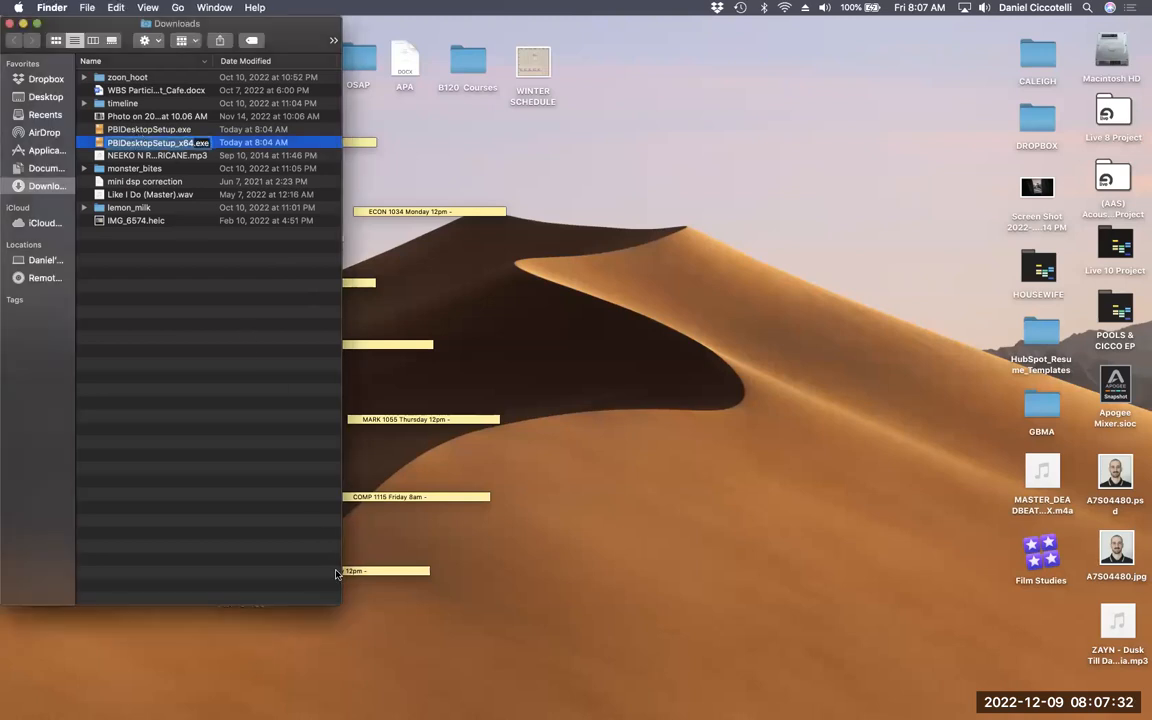
key("Escape")
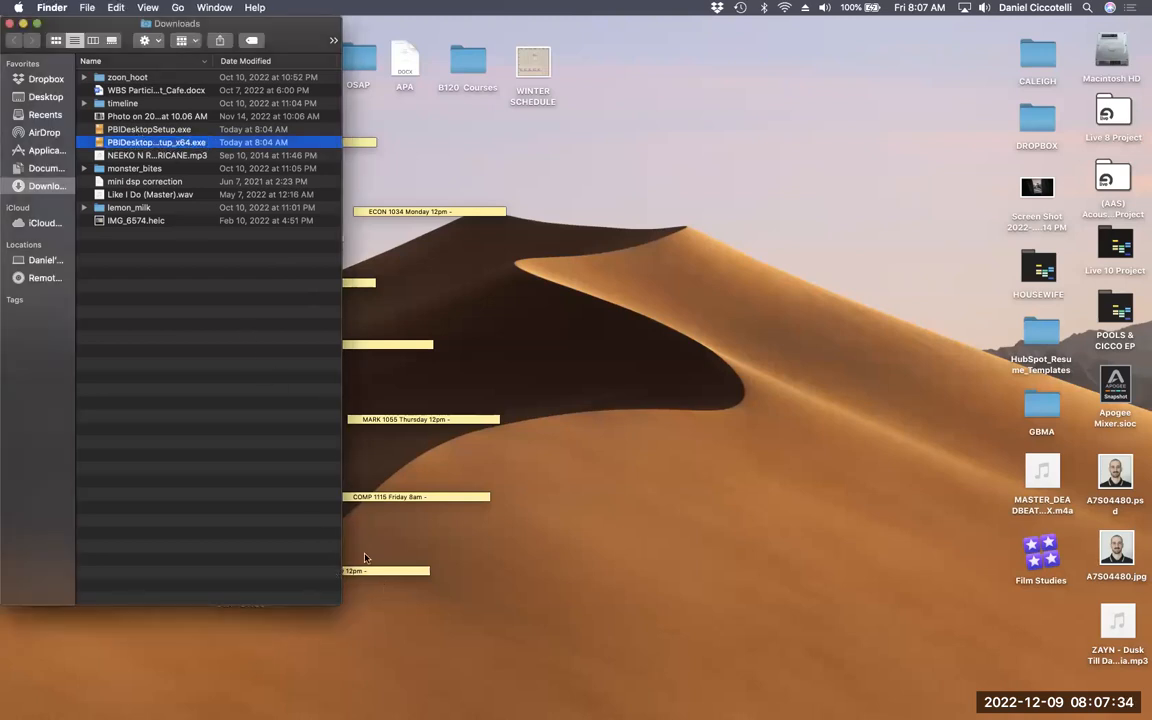
left_click(133, 117)
left_click(135, 128)
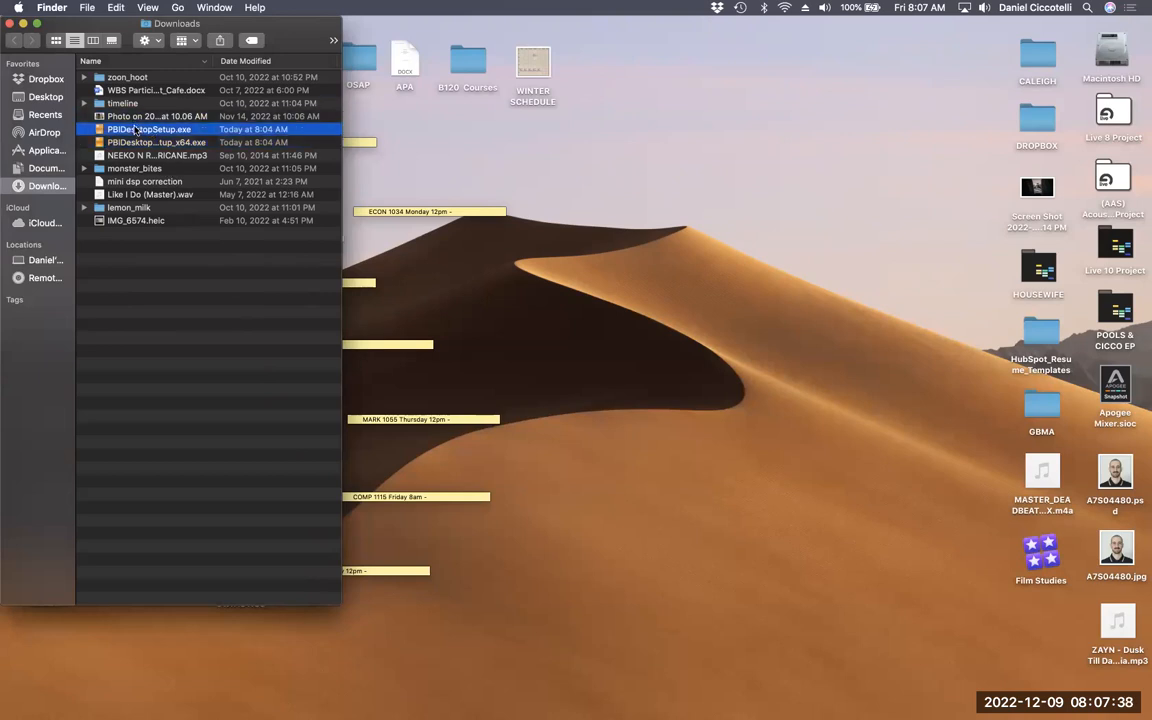
key("Down")
key("Up")
key("Down")
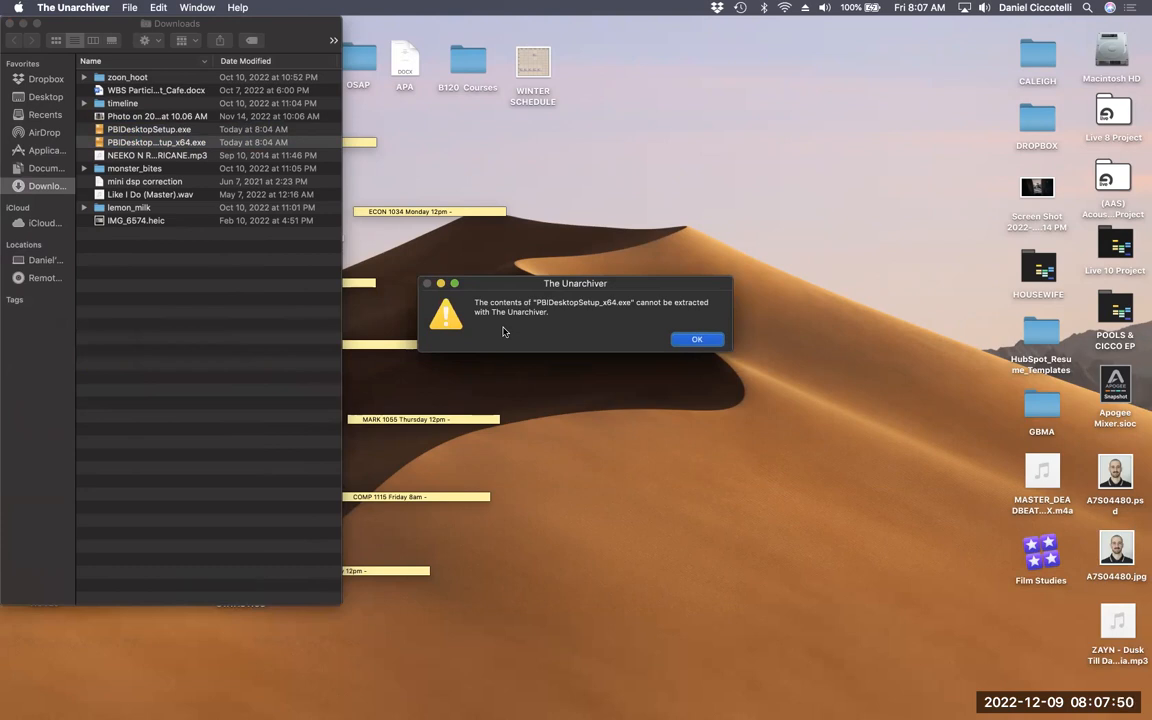
- Retry opening PBIDesktopSetup_x64.exe with The Unarchiver and dismiss both cannot-be-extracted errors
left_click(690, 340)
right_click(190, 143)
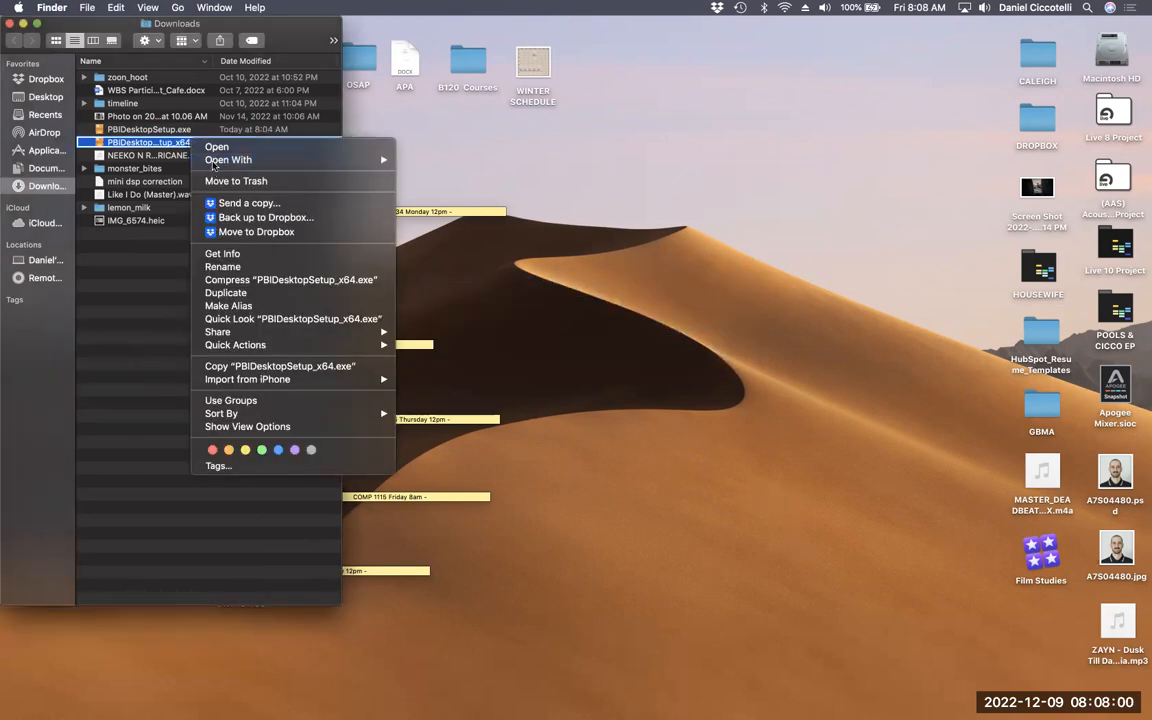
mouse_move(358, 161)
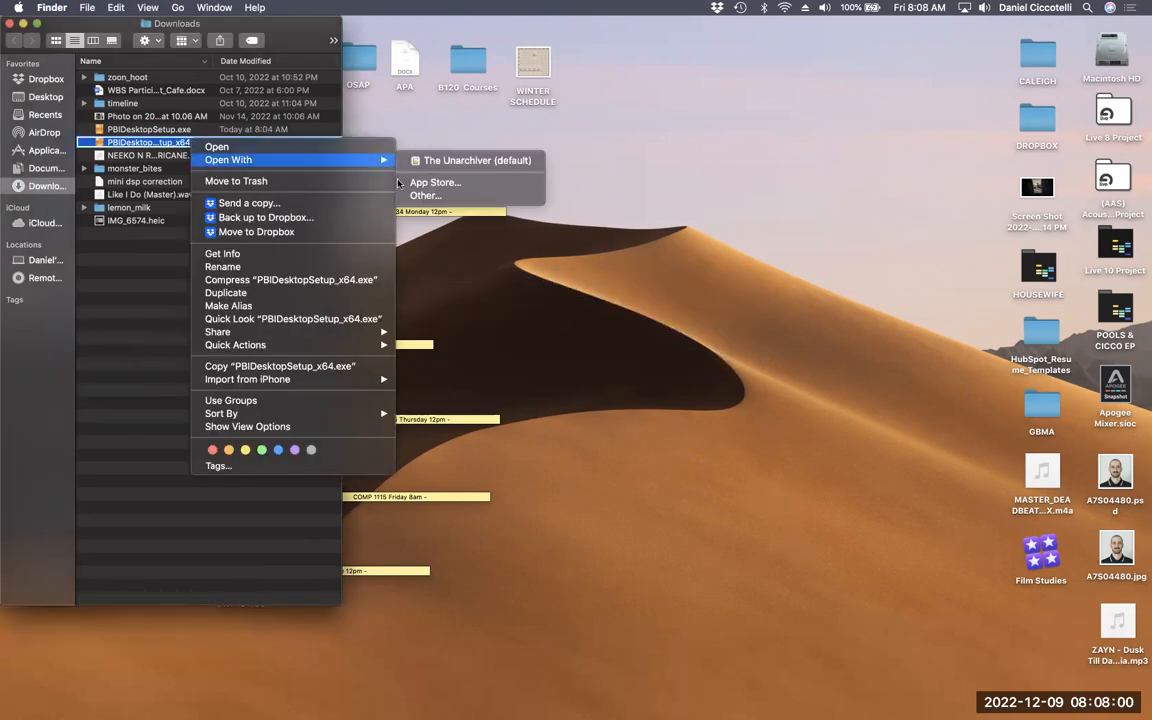
left_click(446, 164)
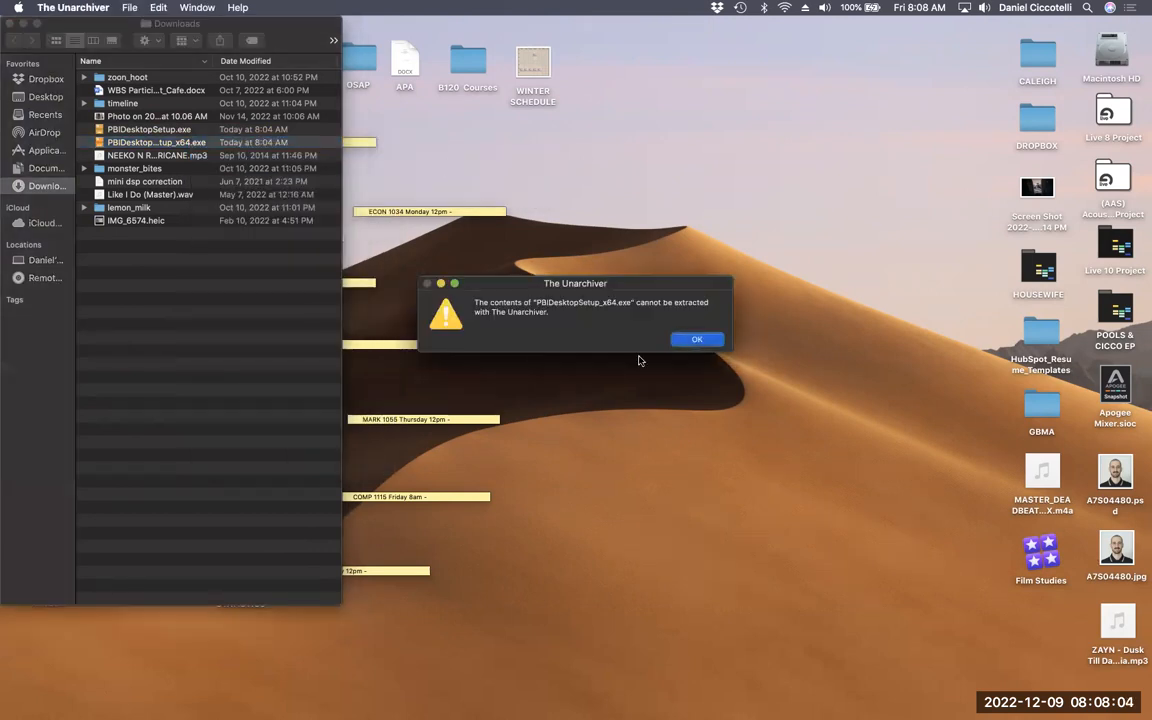
left_click(690, 340)
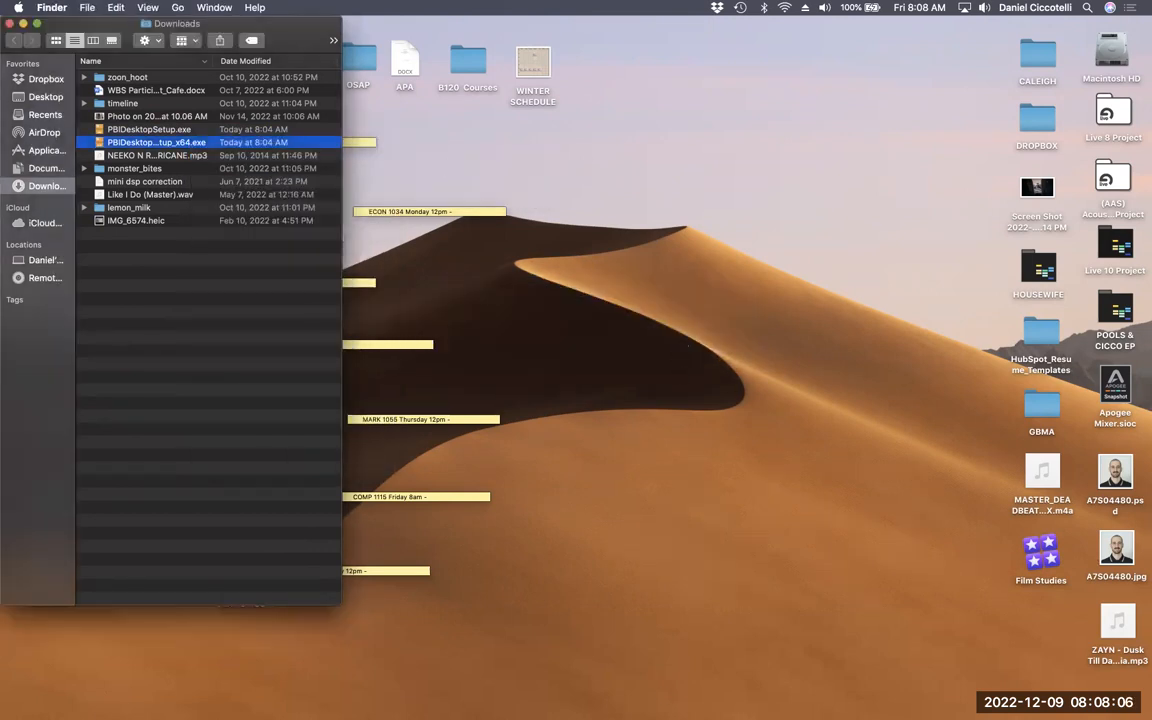
- Launch Google Chrome from Launchpad
mouse_move(654, 705)
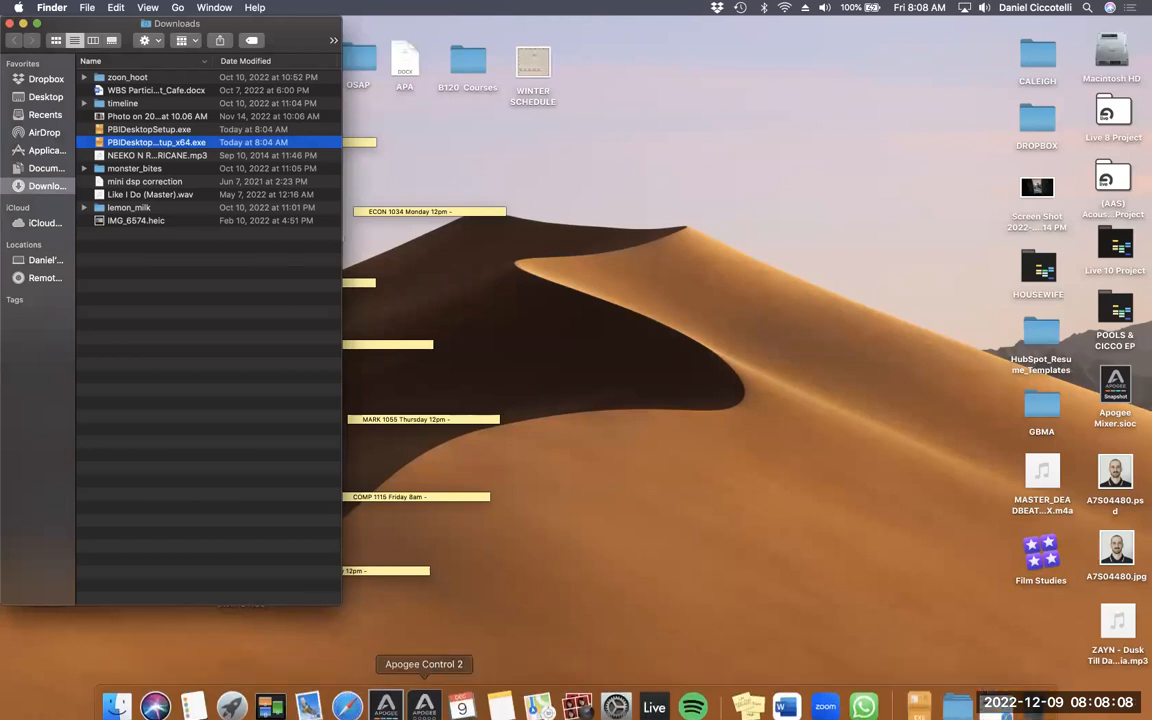
left_click(232, 695)
left_click(157, 181)
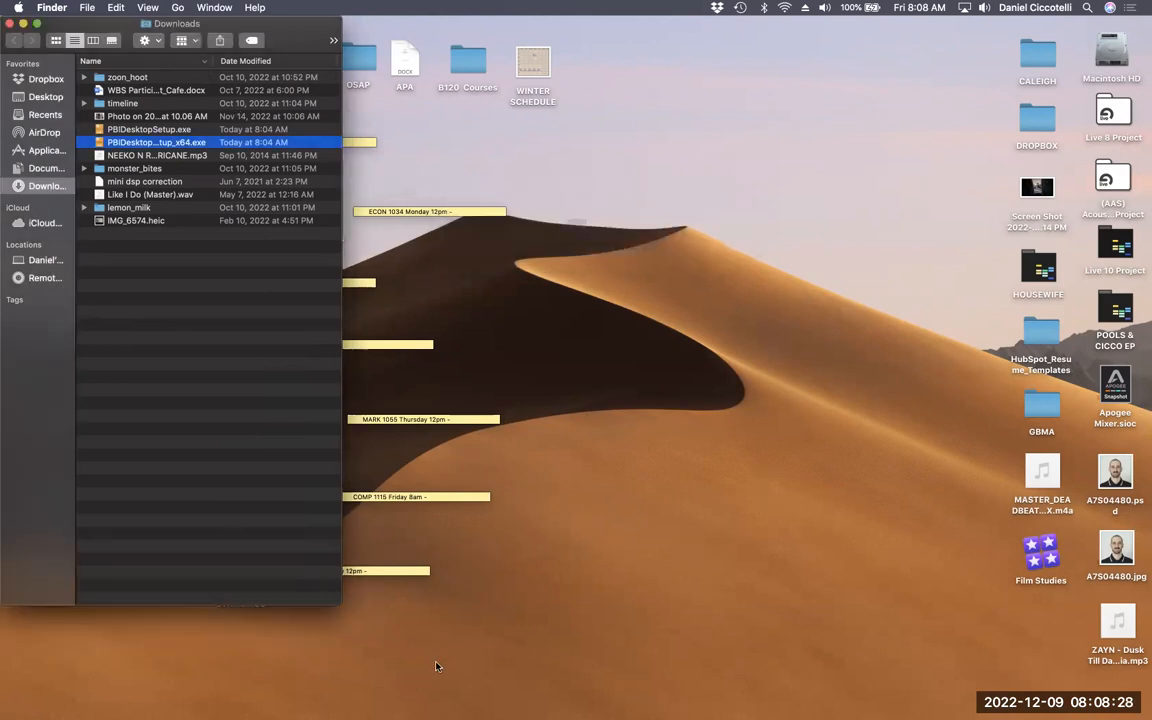
- Launch Chrome past the download warning, enter the keychain password, and position its window
left_click(688, 268)
type("•••••")
key("Return")
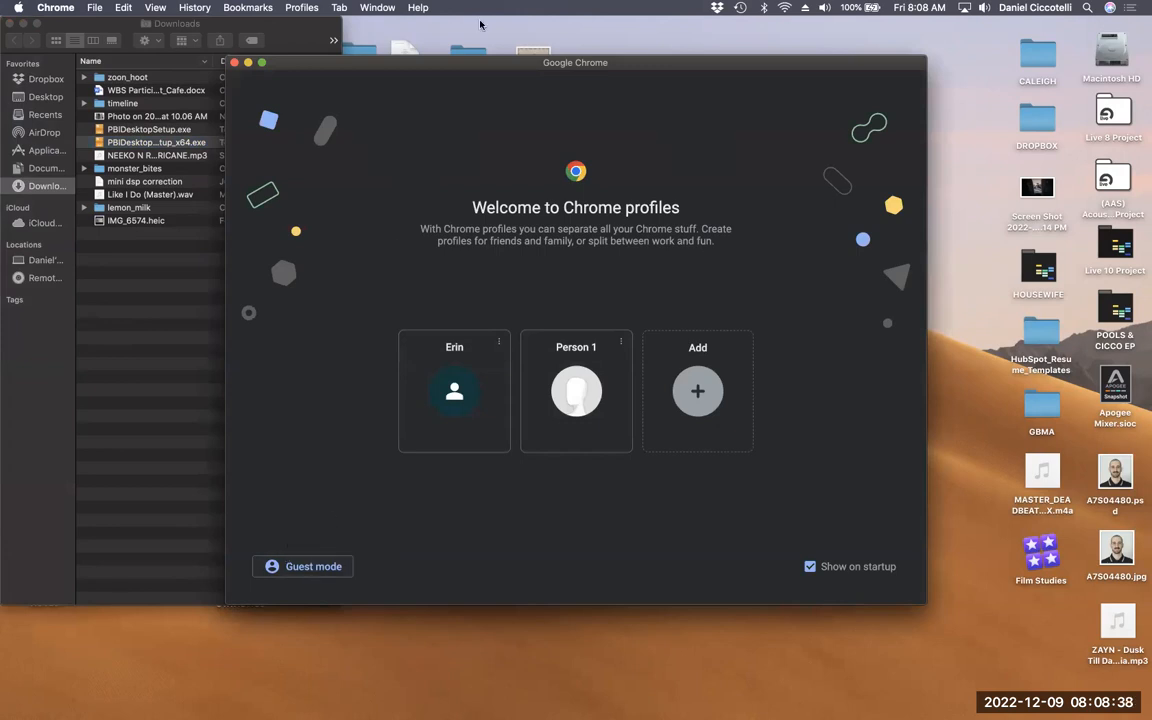
left_click_drag(425, 62, 478, 7)
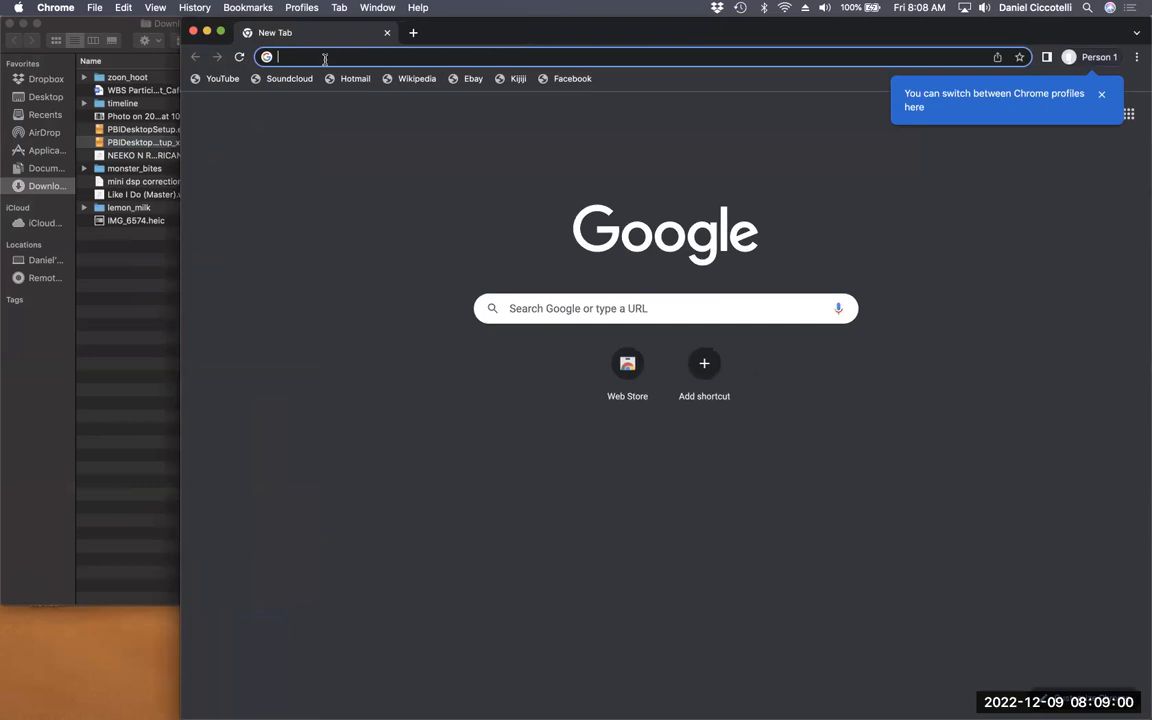
left_click(324, 58)
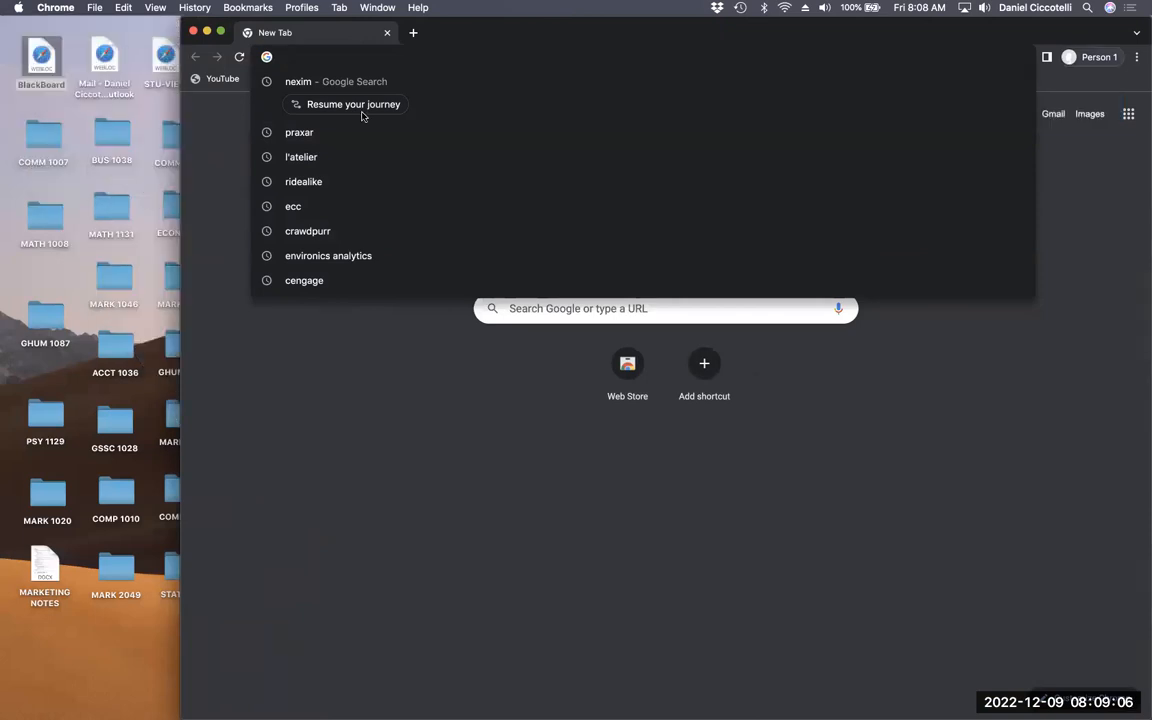
left_click_drag(348, 18, 386, 16)
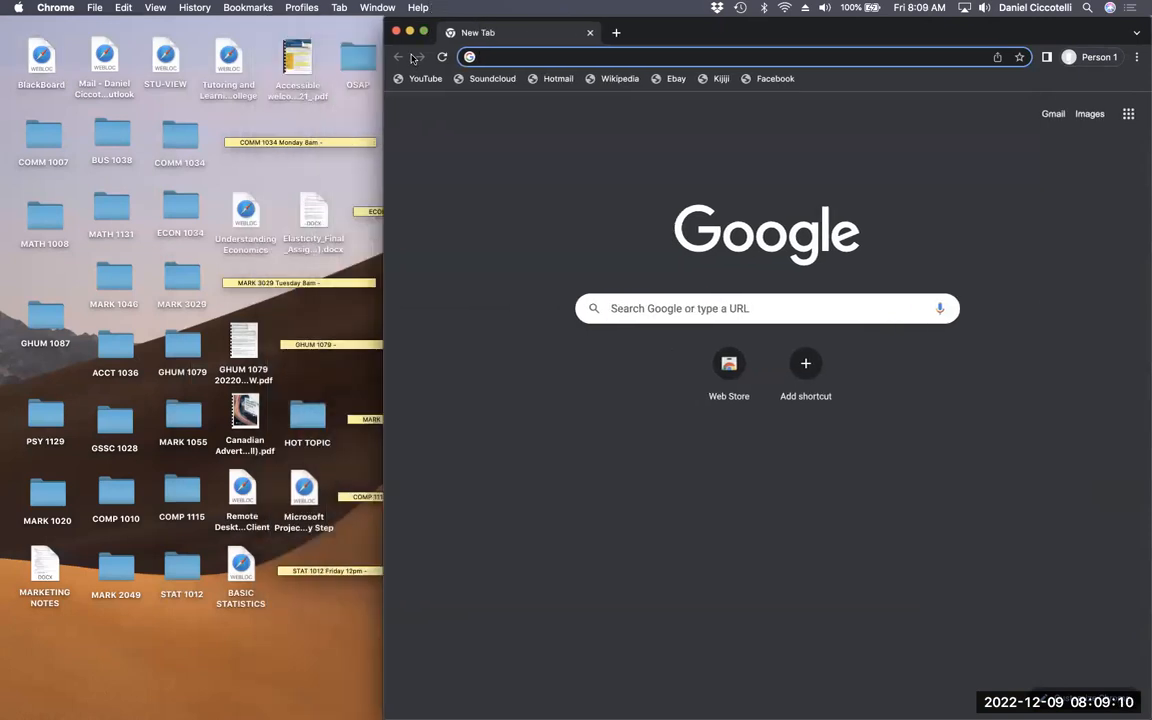
- Copy the client.wvd.microsoft.com address from Safari, load it in Chrome, then minimize Safari
double_click(242, 489)
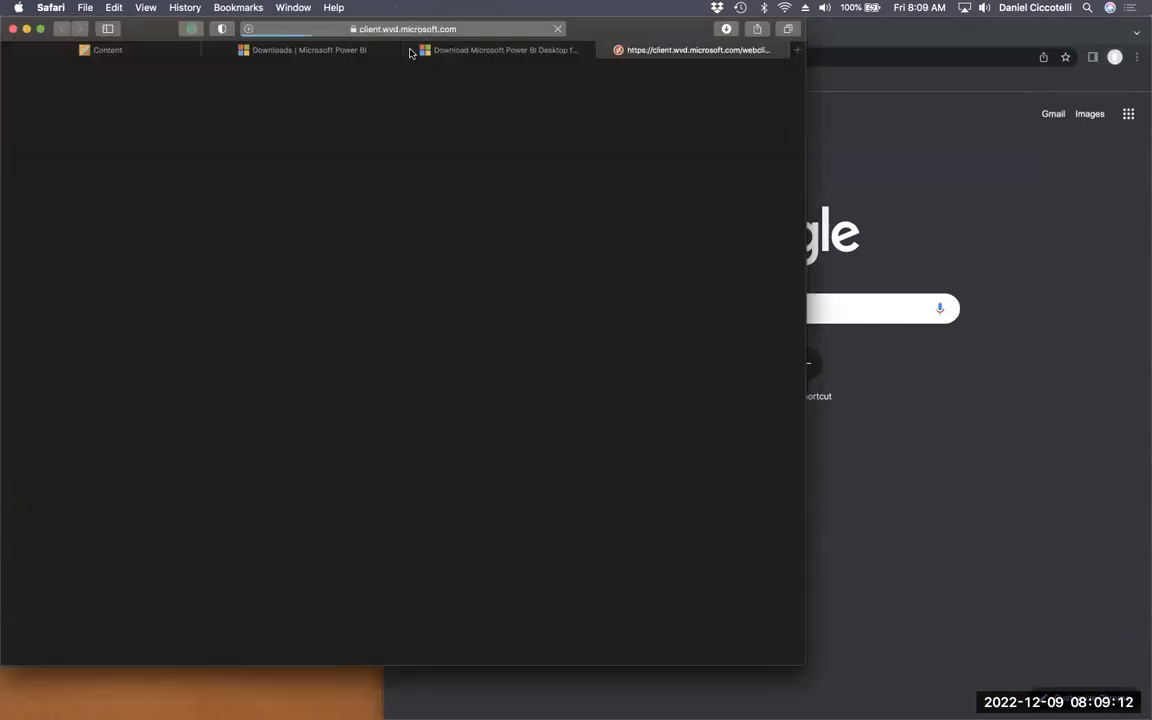
left_click(410, 52)
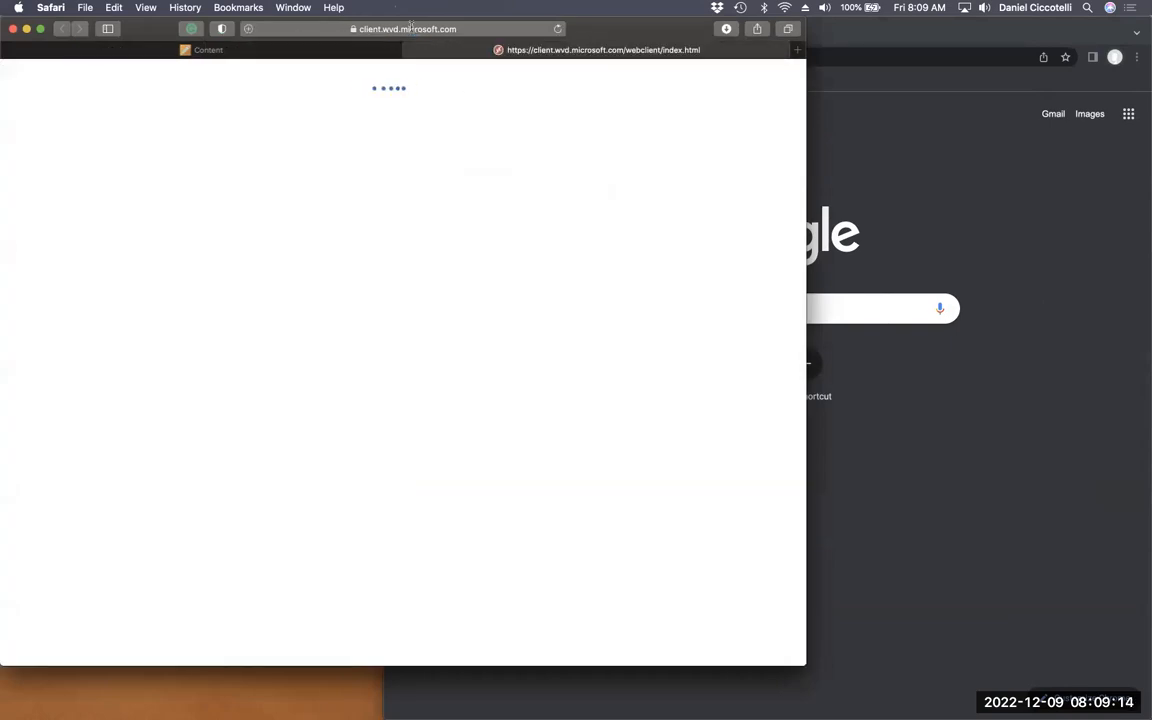
left_click(410, 29)
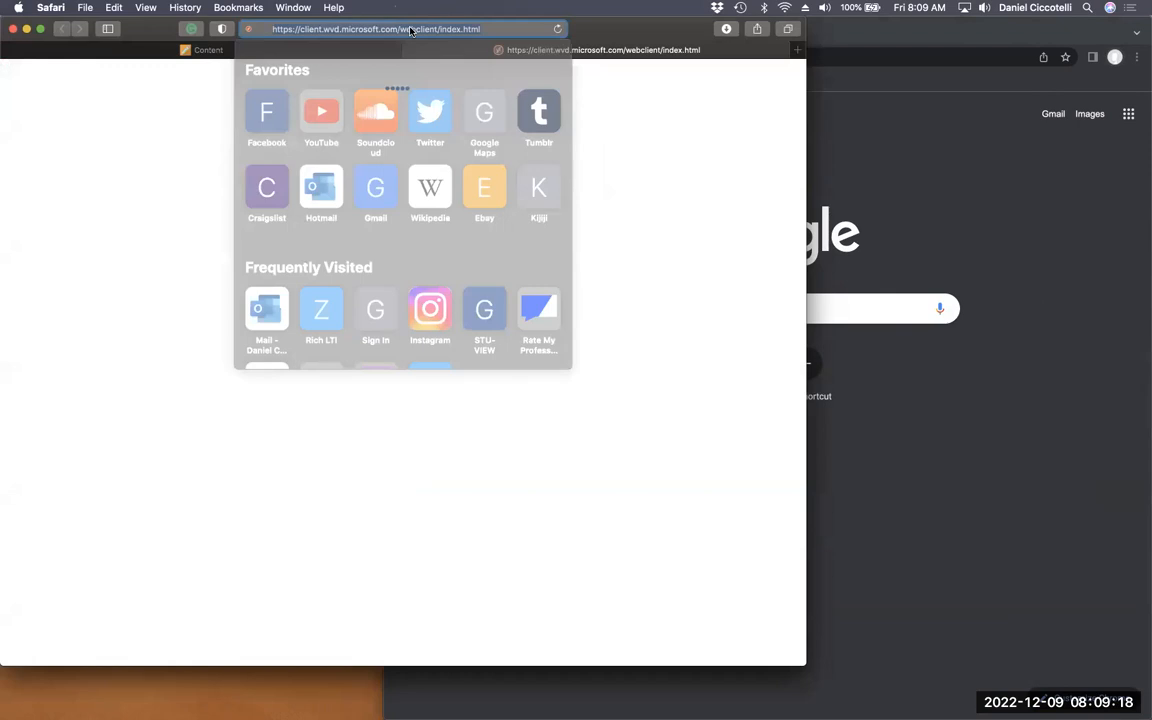
key("super+c")
key("super+Tab")
key("super+v")
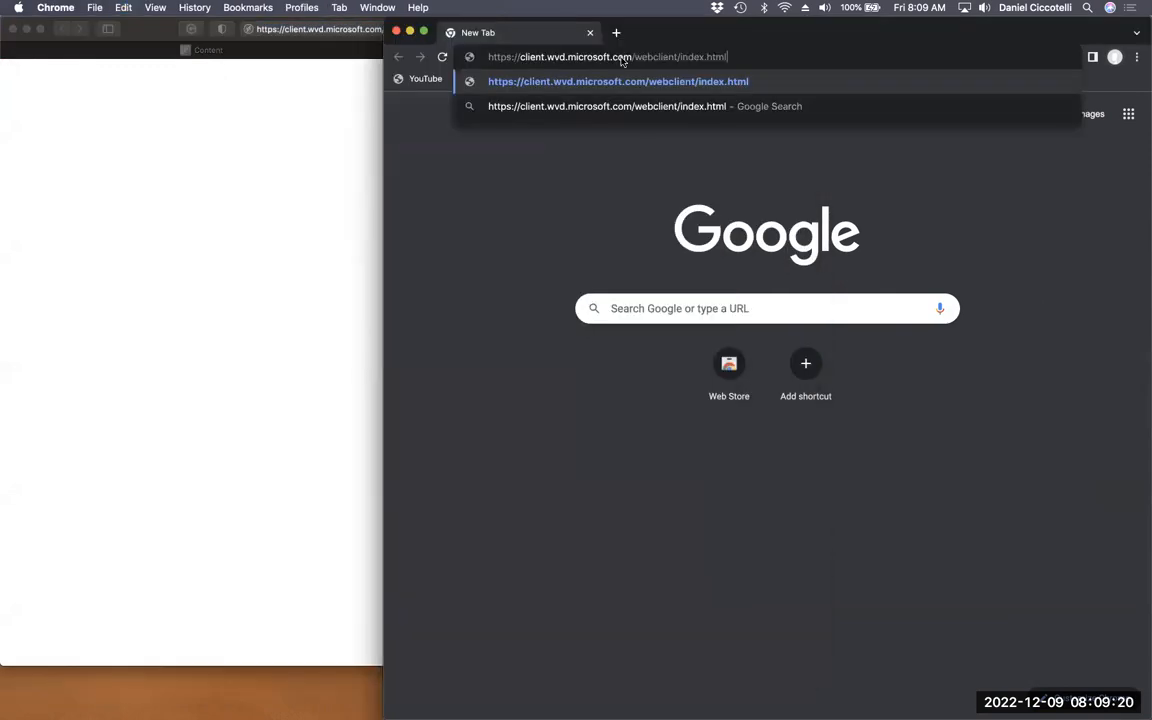
key("Return")
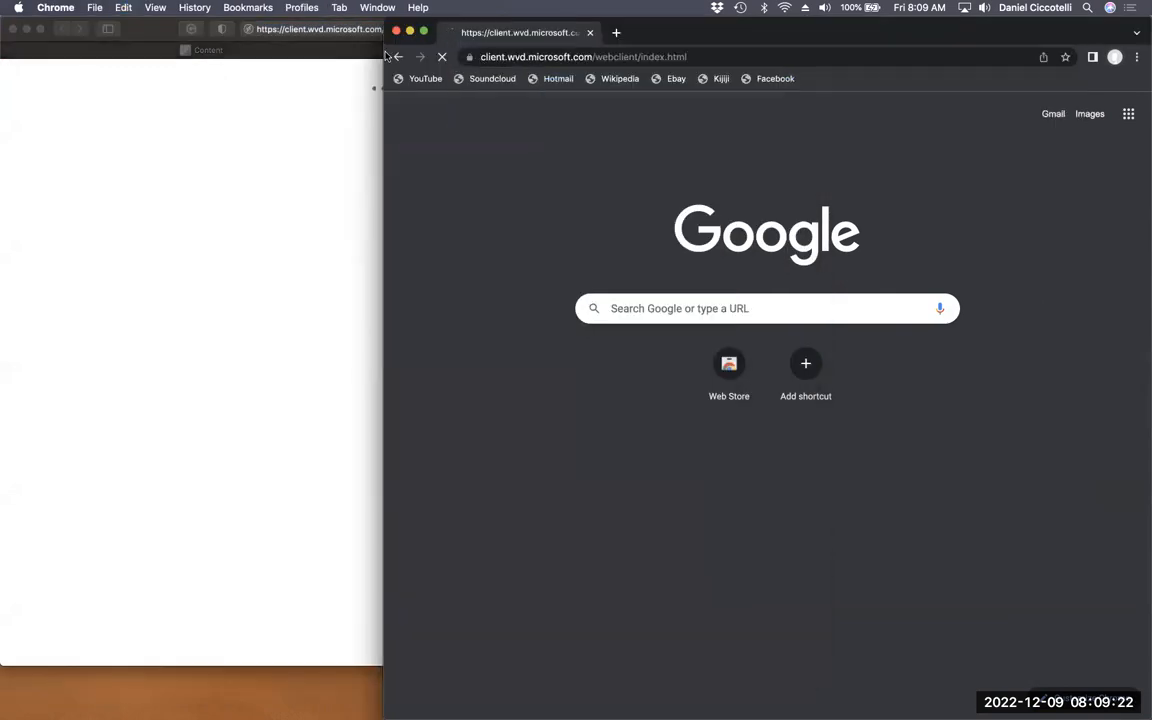
left_click(179, 30)
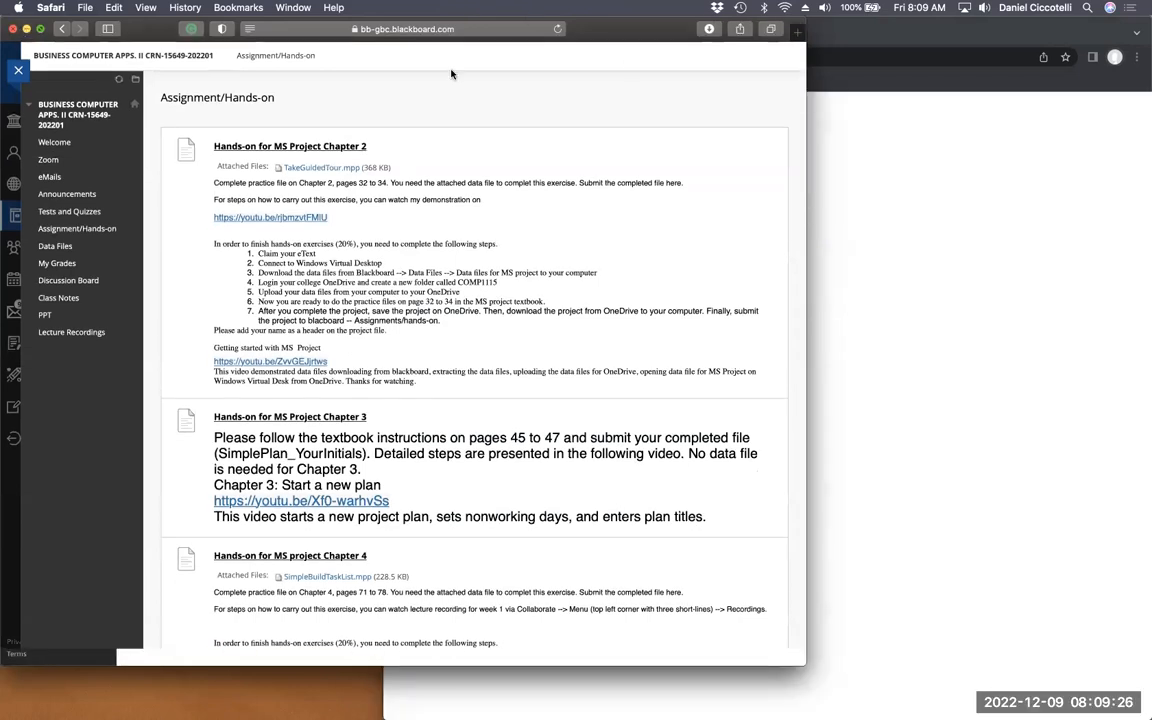
left_click(25, 30)
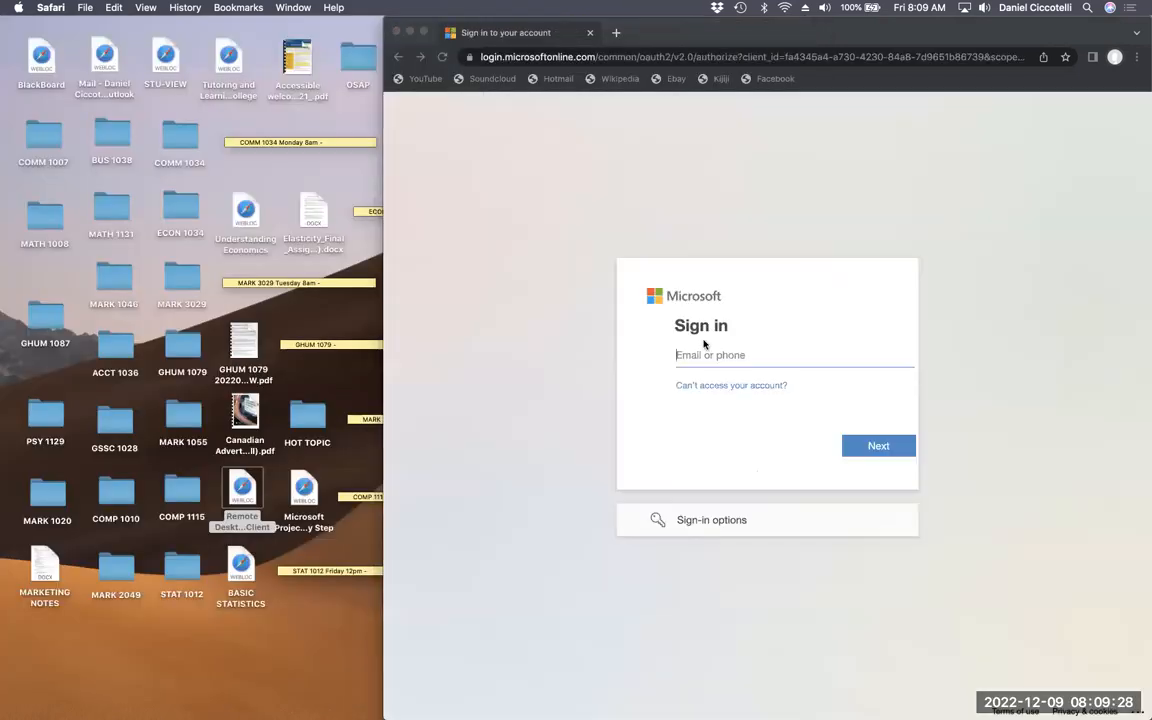
- Enter the college e-mail address on the Microsoft sign-in page and continue with Next
left_click(695, 358)
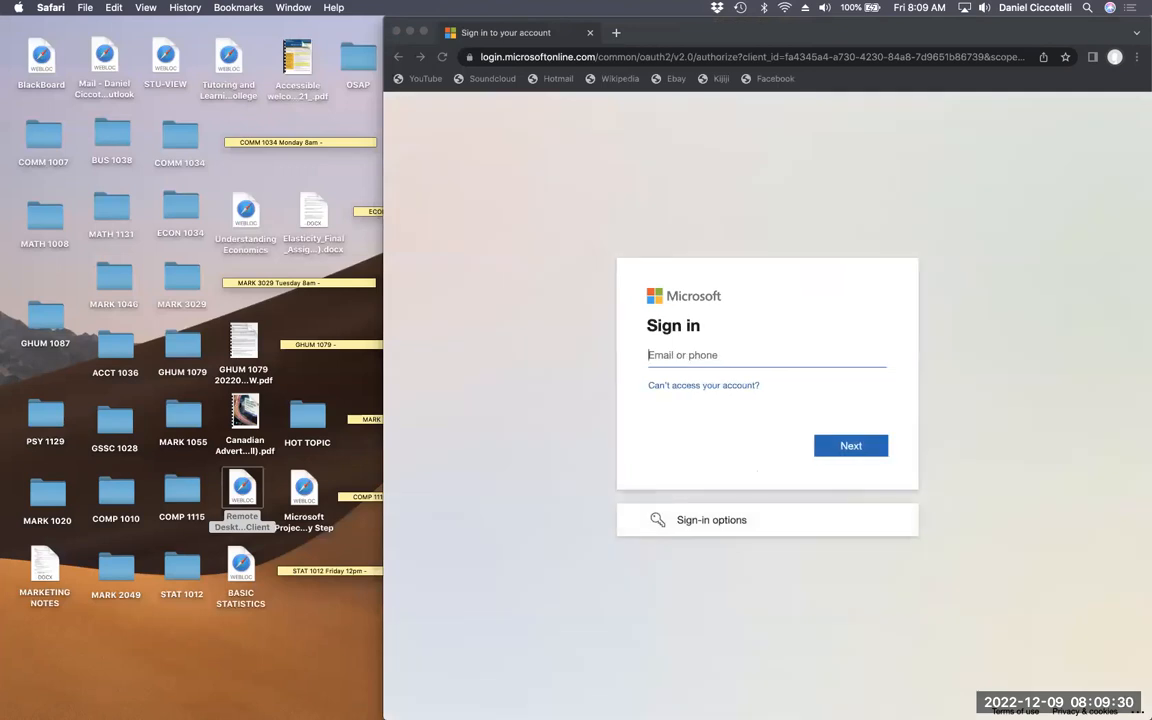
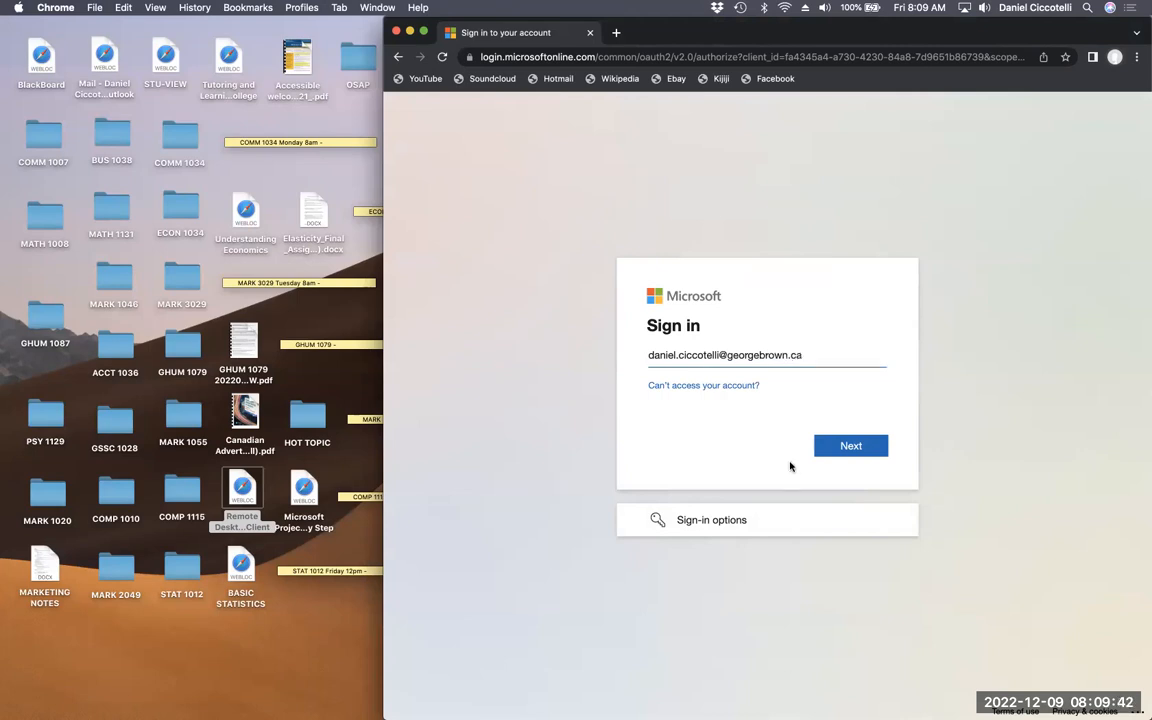
left_click(848, 455)
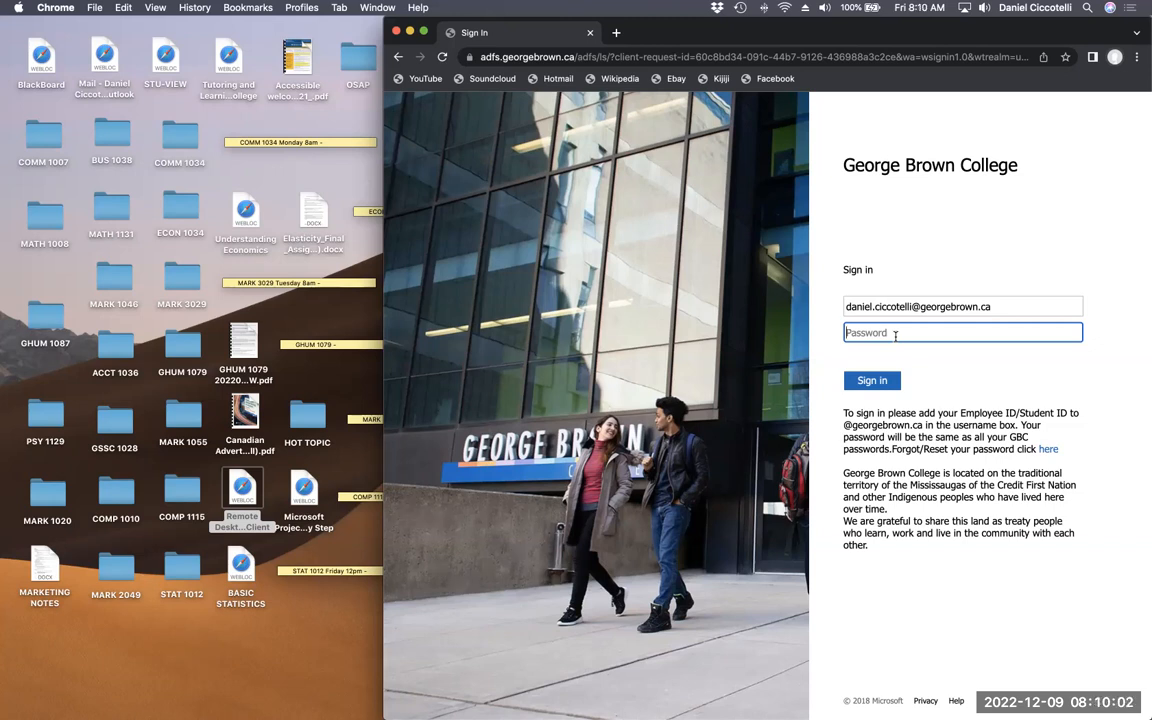
- Sign in to George Brown College, replacing the username with the student ID and re-entering the password
type("•••••••••••")
left_click(872, 380)
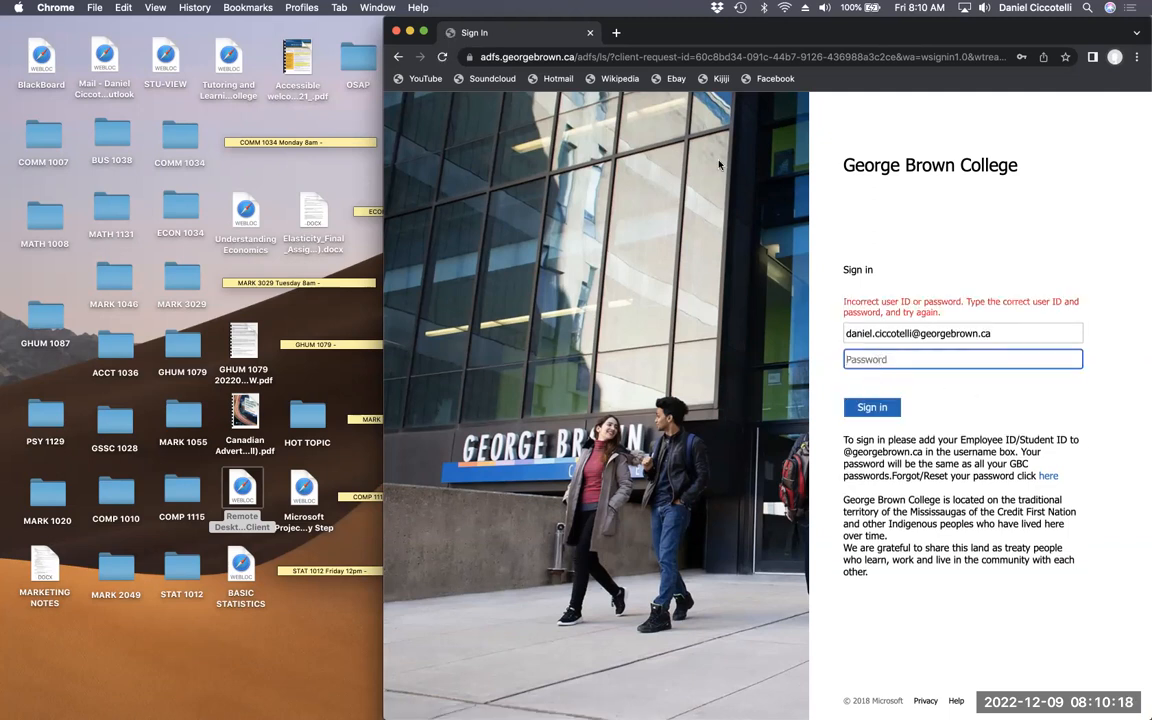
left_click_drag(693, 41, 555, 41)
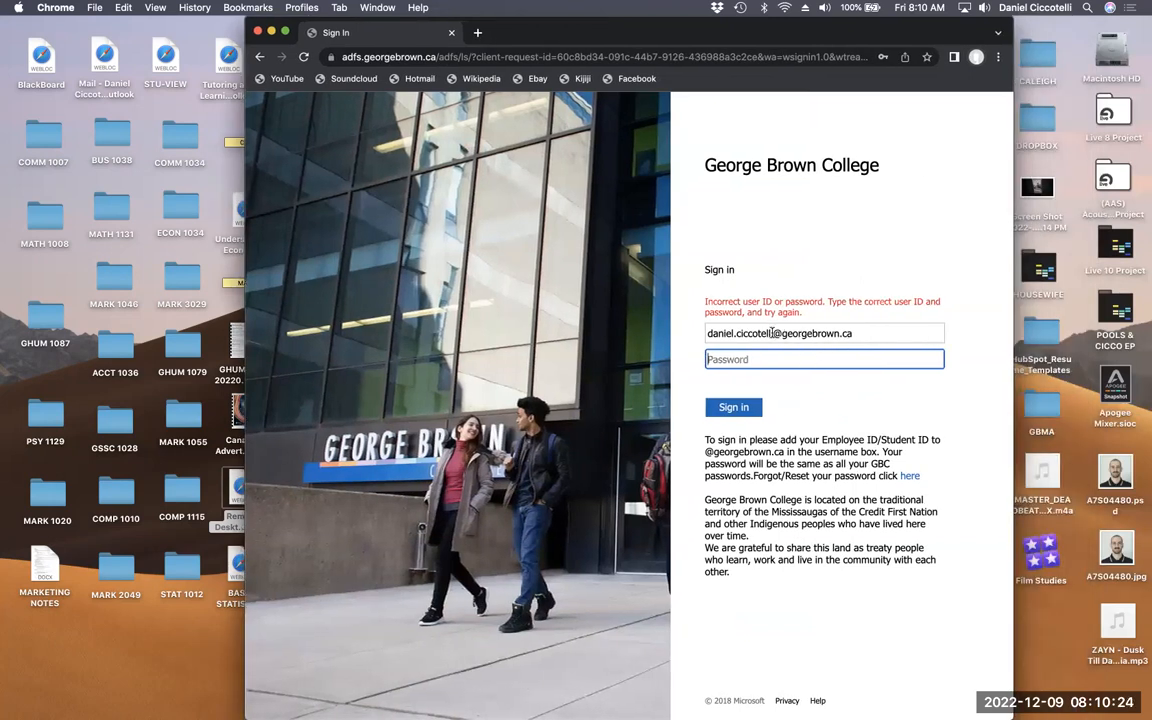
key("shift+Tab")
key("BackSpace")
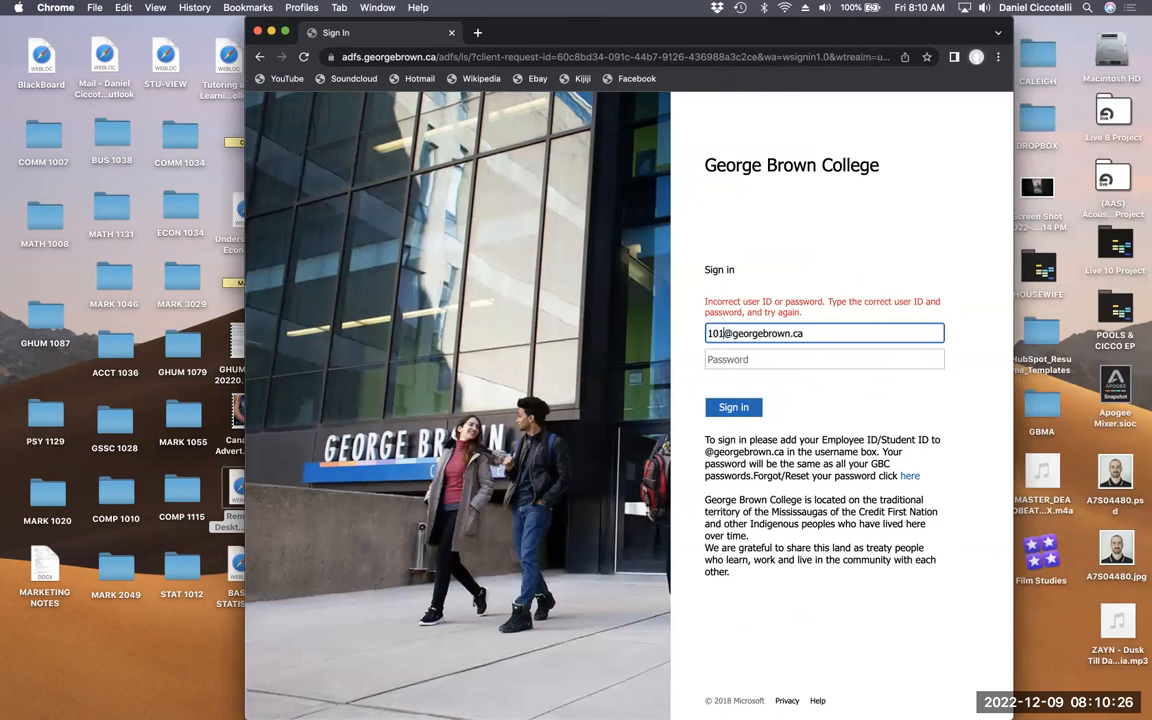
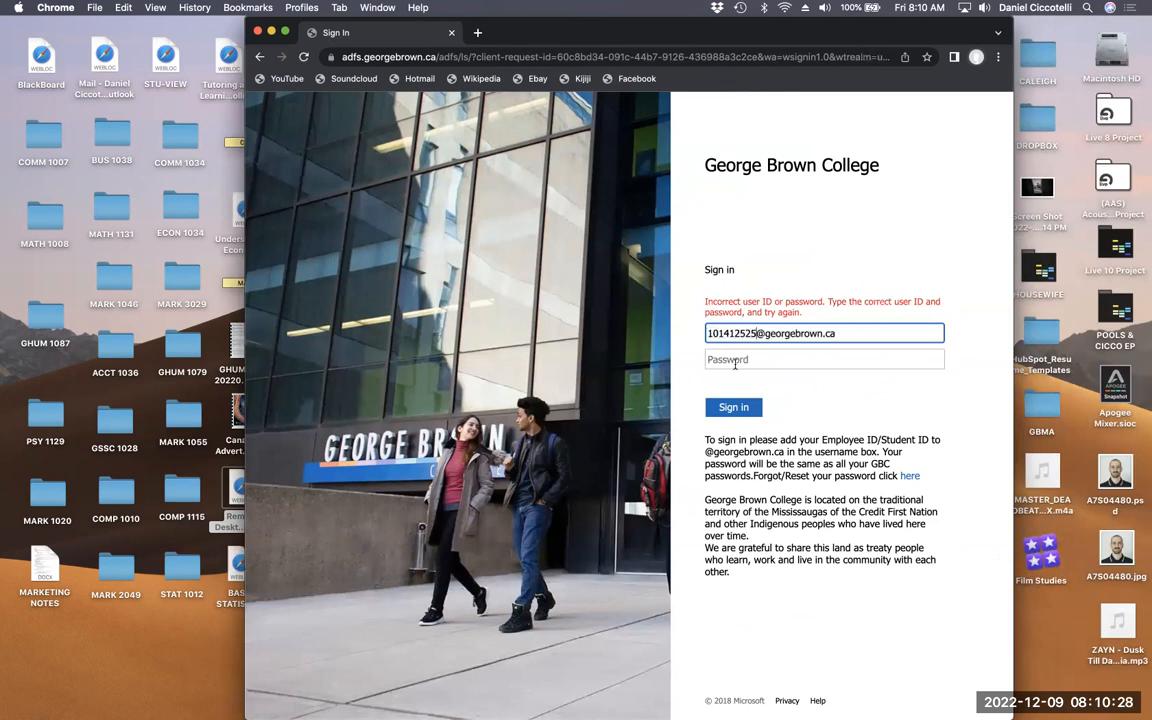
left_click(740, 360)
type("••")
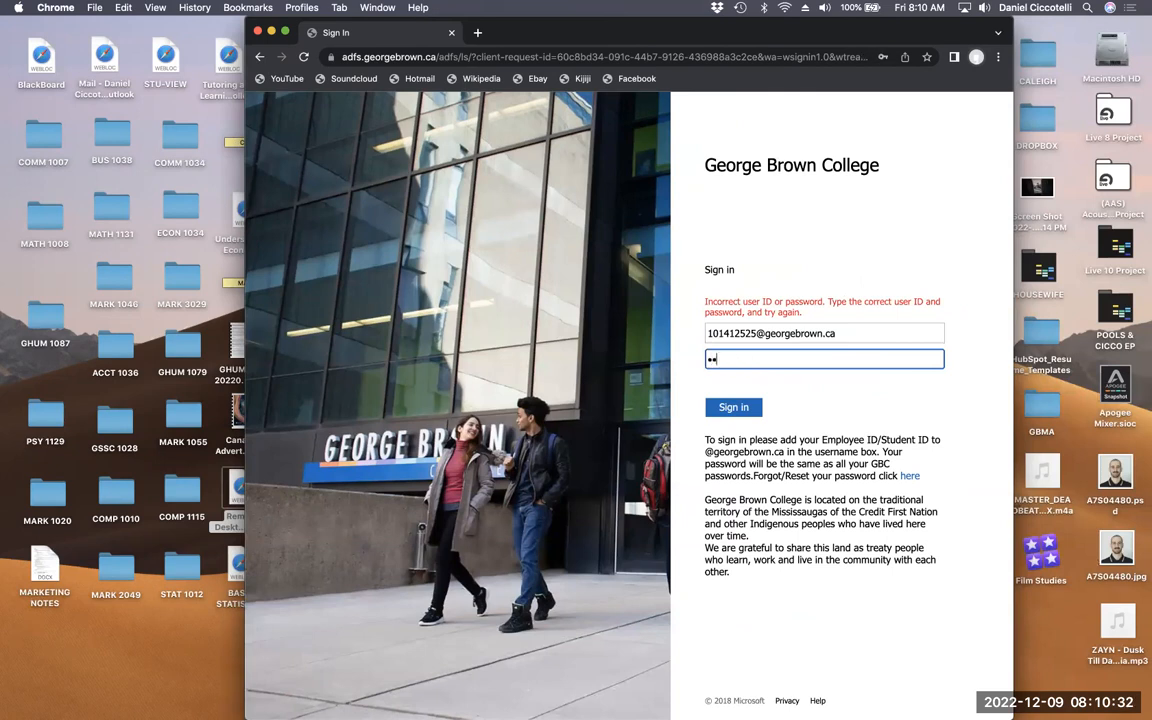
type("•••••••••••")
left_click(744, 410)
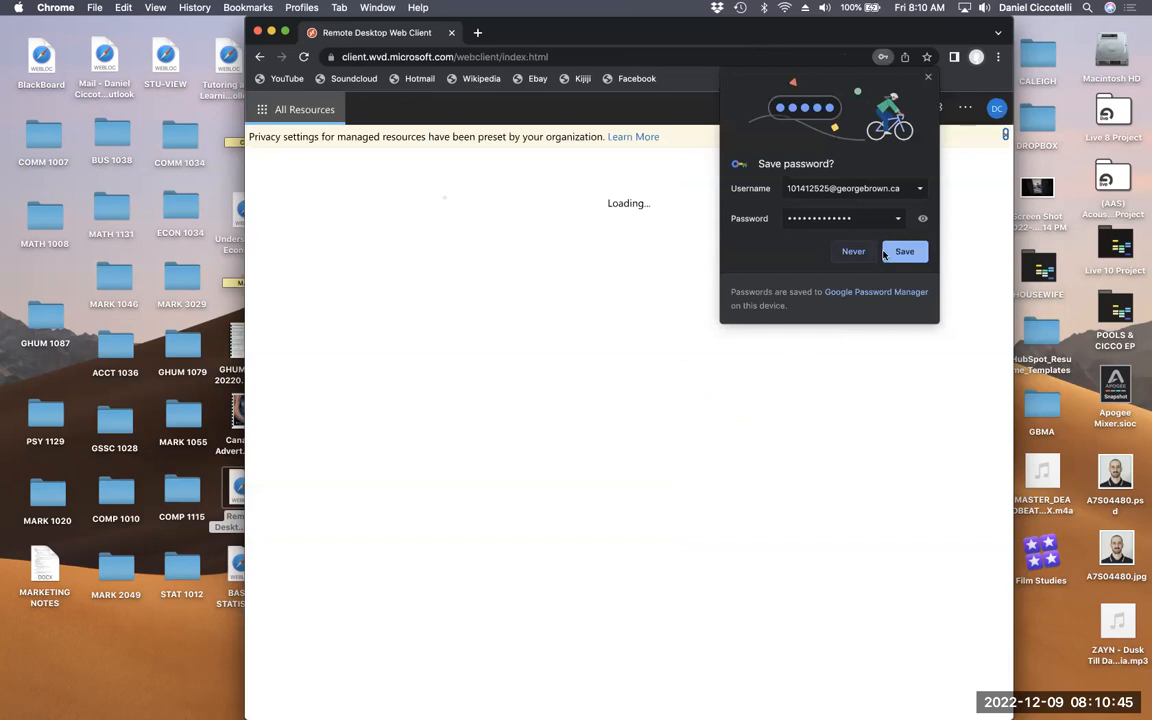
- Launch GBC-WVD-CPUSTU-RD with the college password, letting Chrome save both passwords
left_click(892, 251)
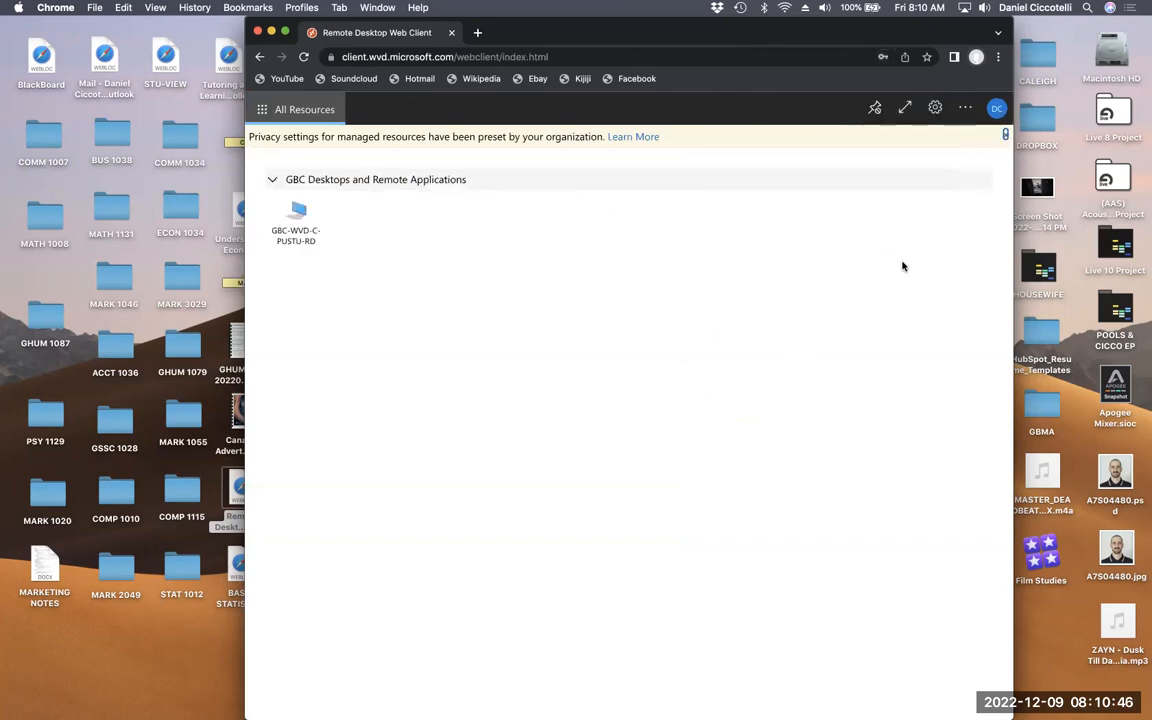
left_click(296, 214)
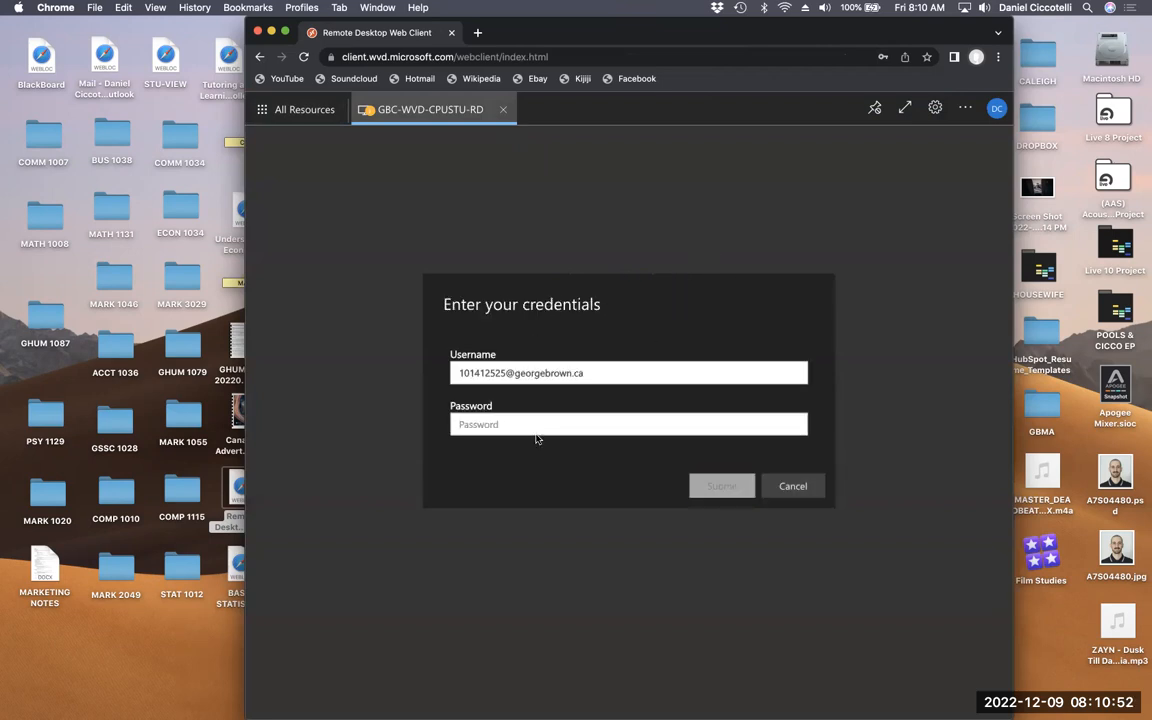
type("••")
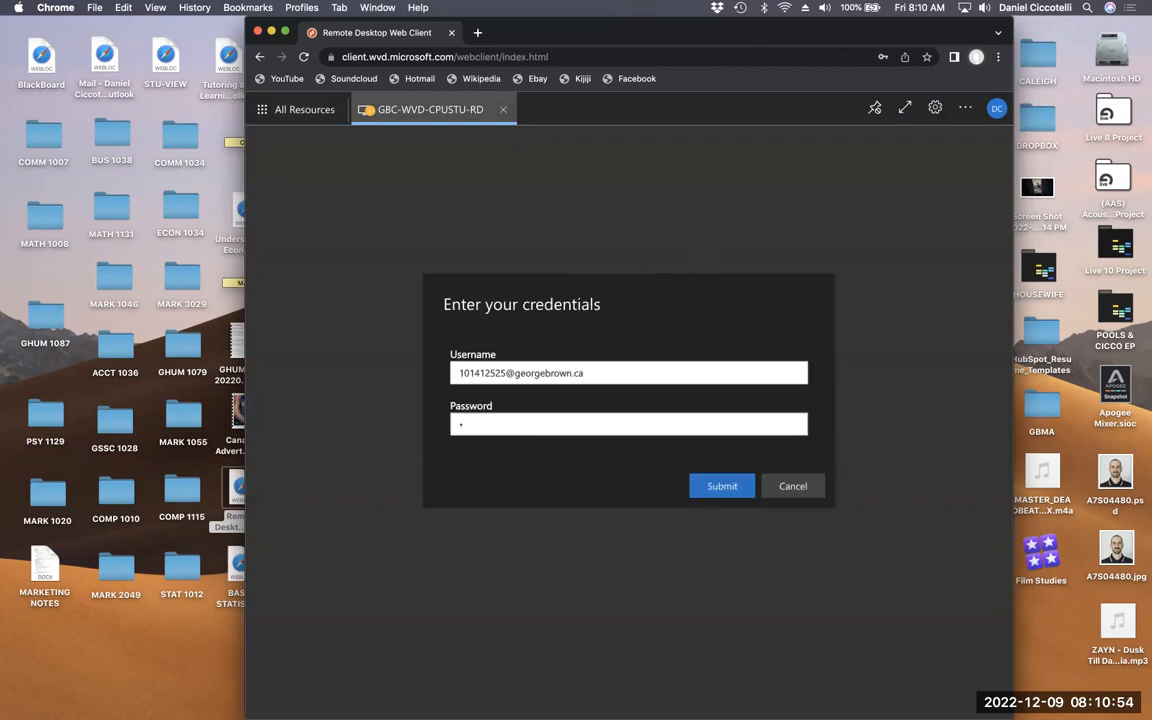
type("•••••")
type("•")
left_click(725, 489)
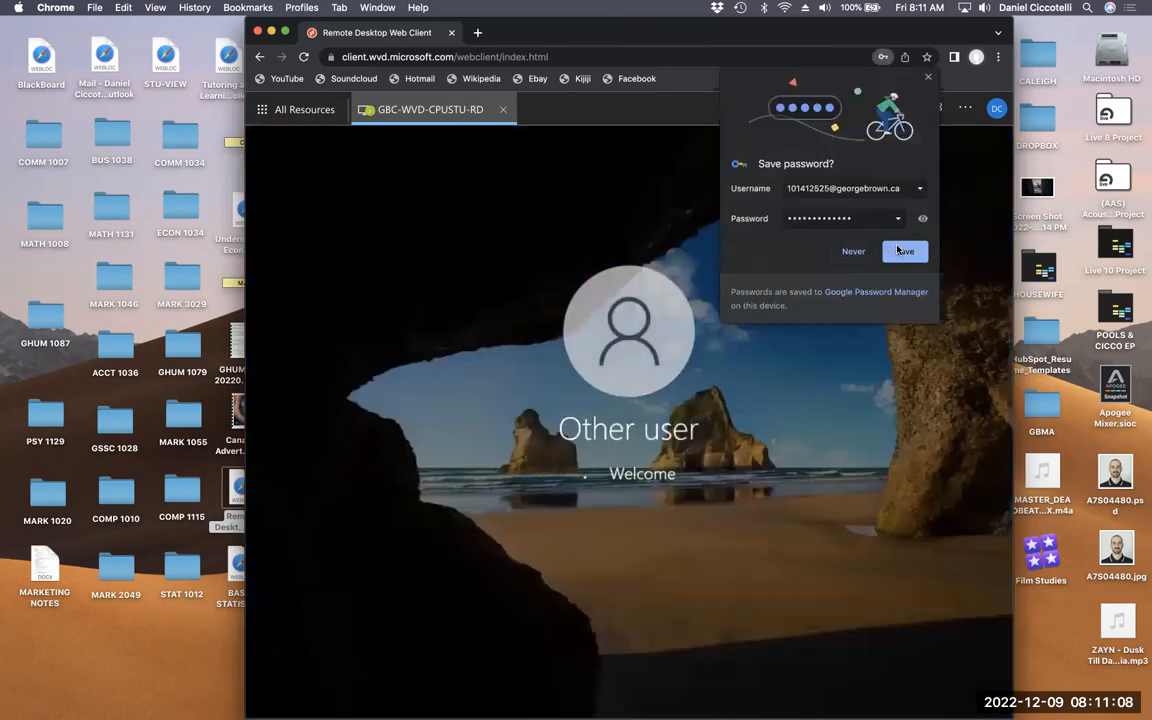
left_click(902, 252)
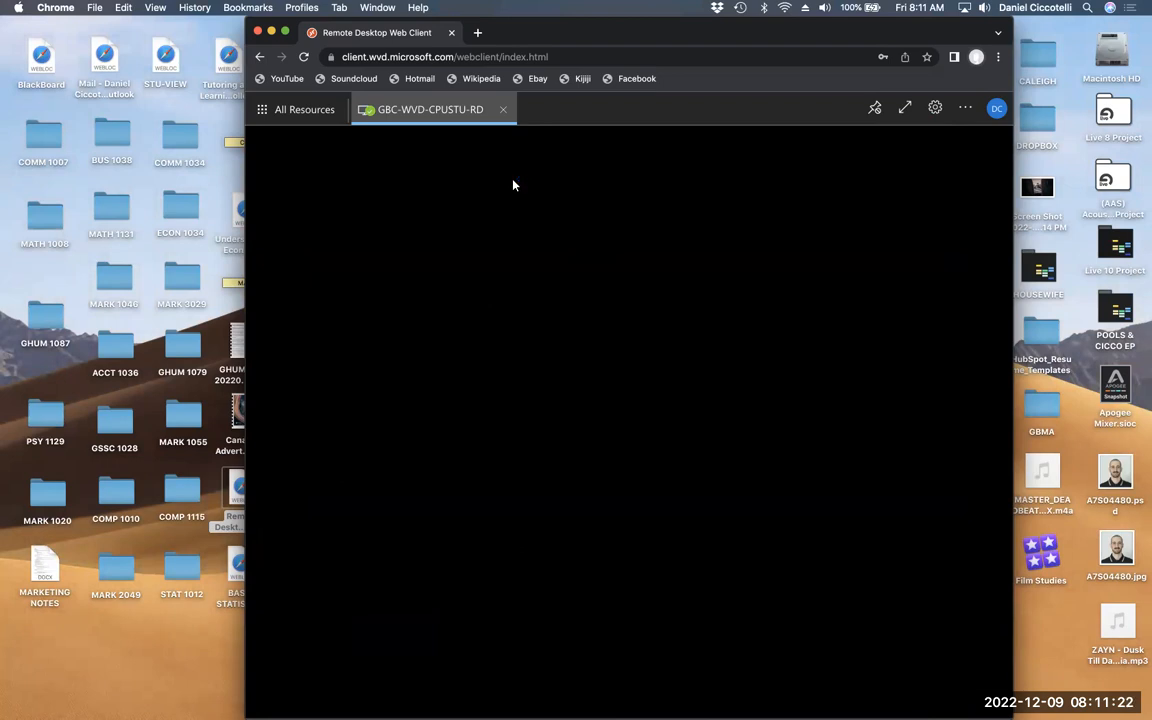
- Move the remote desktop window to the left edge and search the Start menu for powerbi
left_click_drag(462, 26, 418, 26)
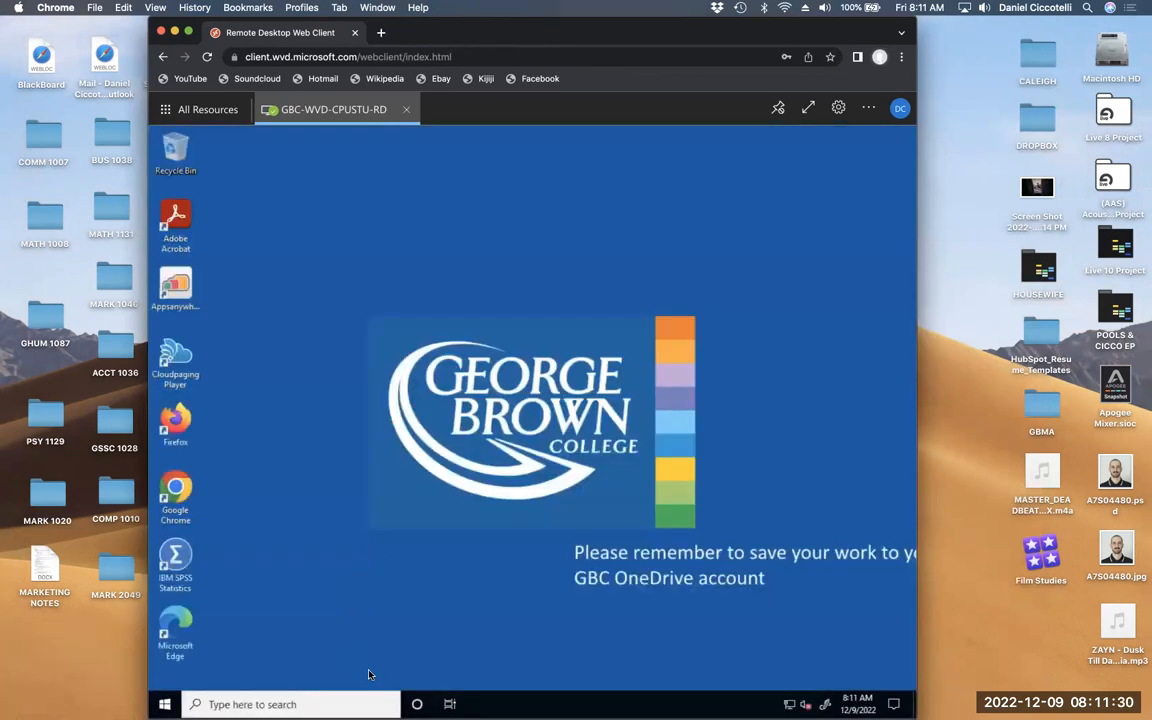
left_click_drag(428, 28, 280, 27)
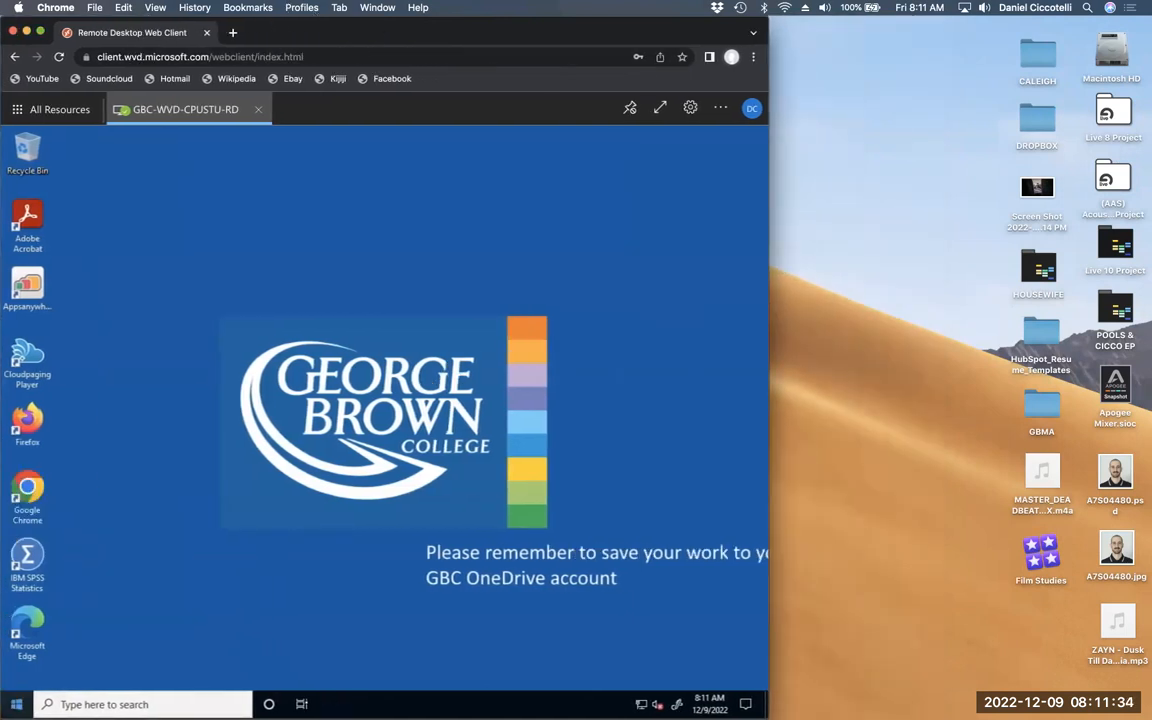
left_click(16, 704)
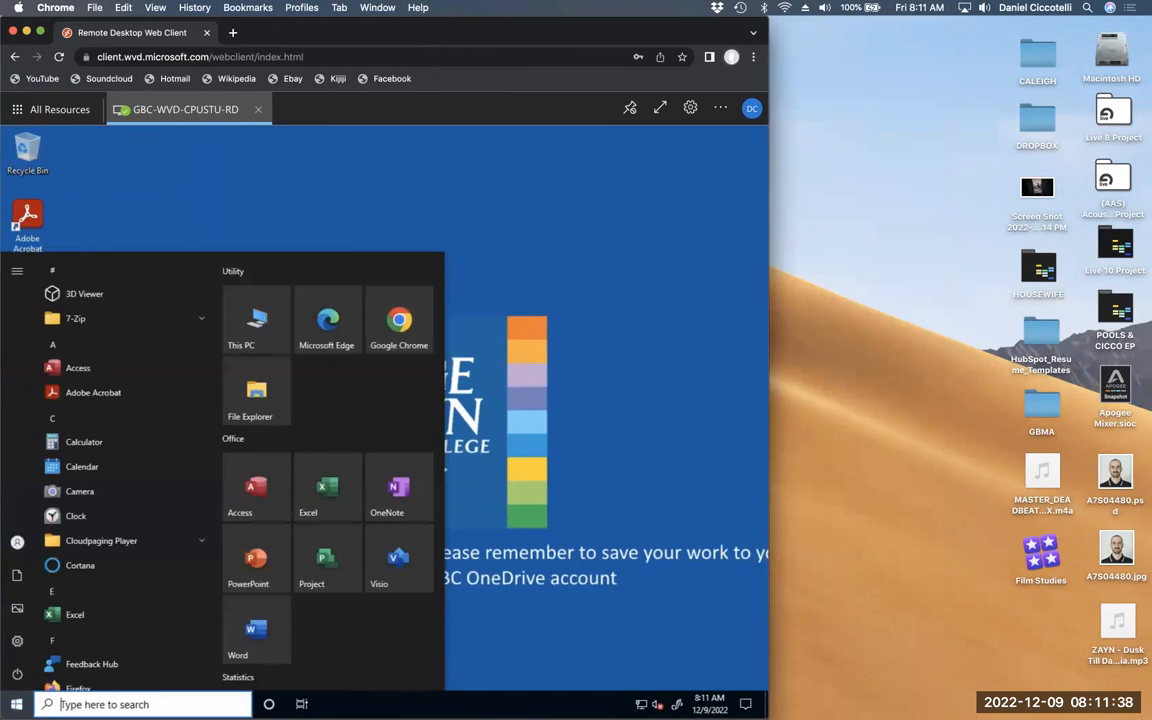
type("power")
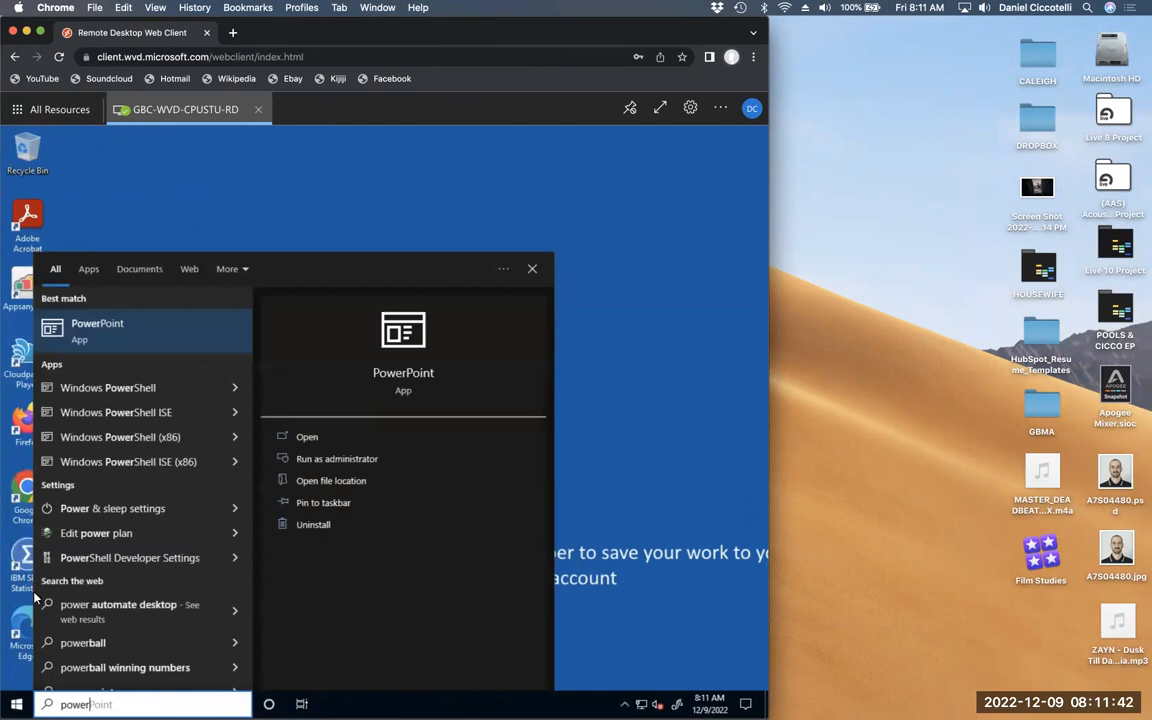
type("bi")
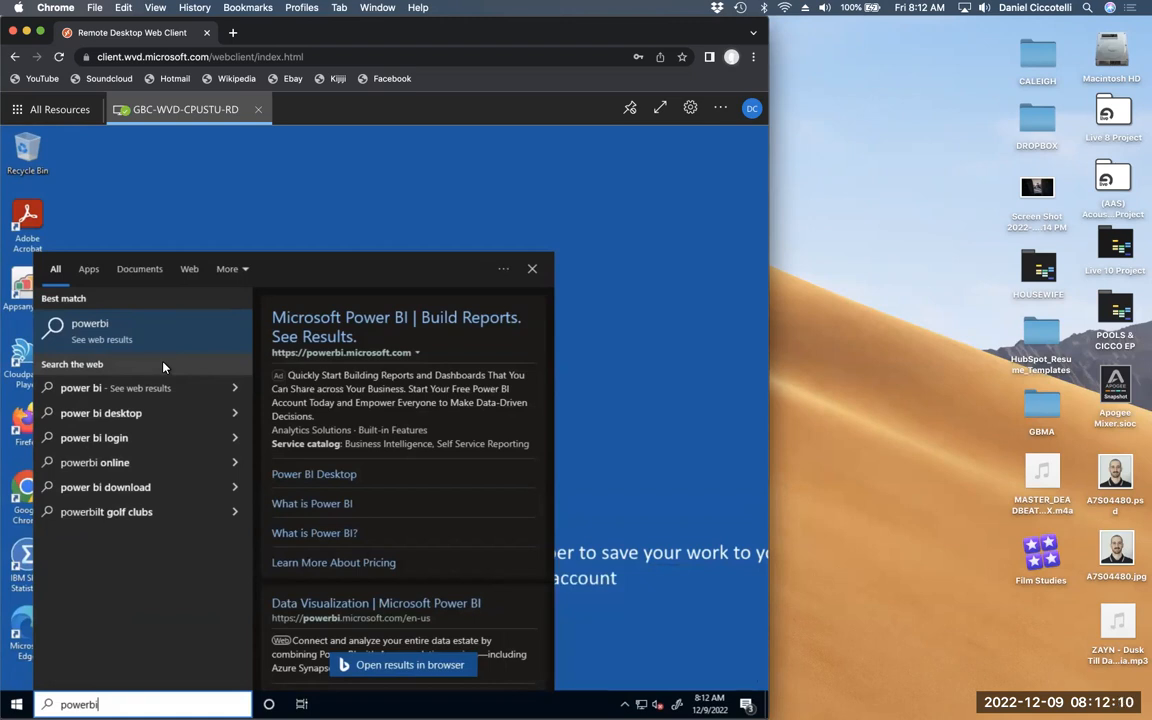
- Search 'power bi login' in Edge, decline profile sync, and reach the Power BI sign-in
left_click(140, 447)
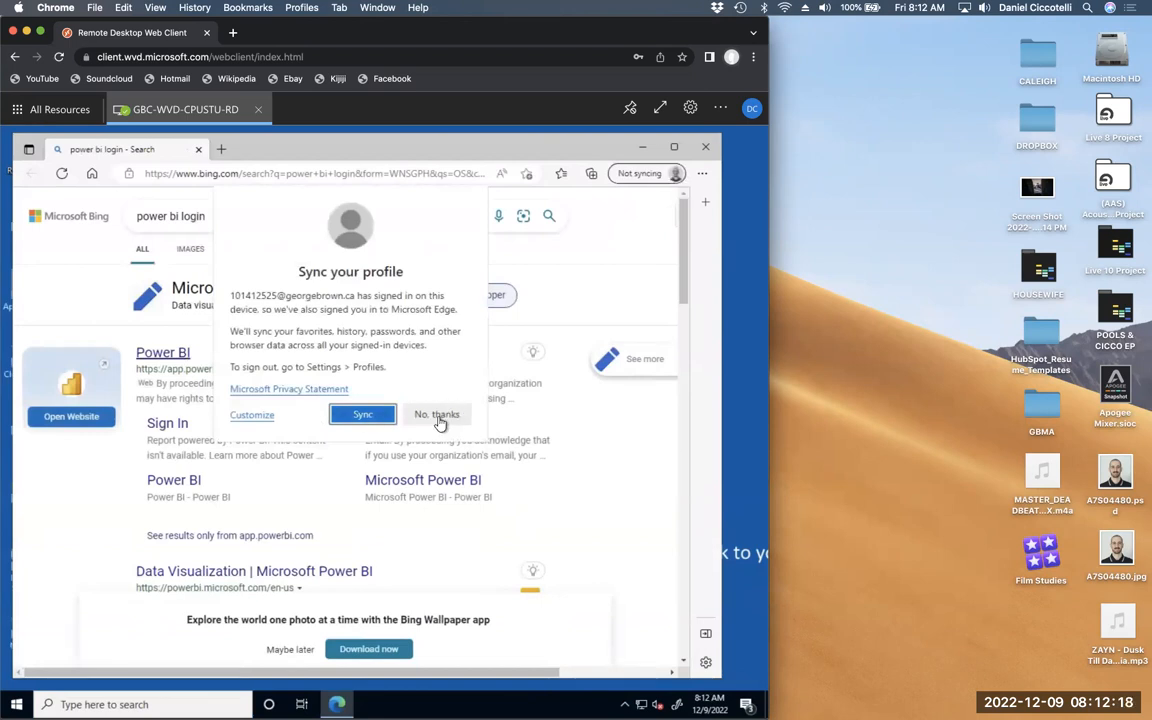
left_click(437, 414)
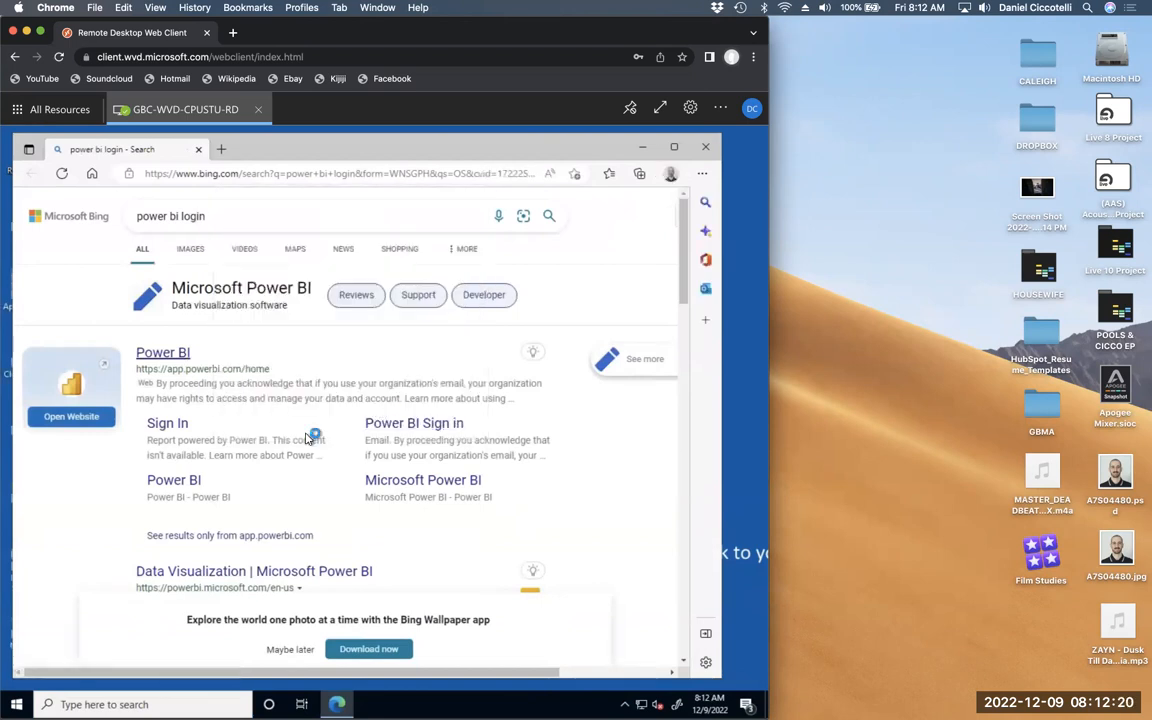
left_click(374, 424)
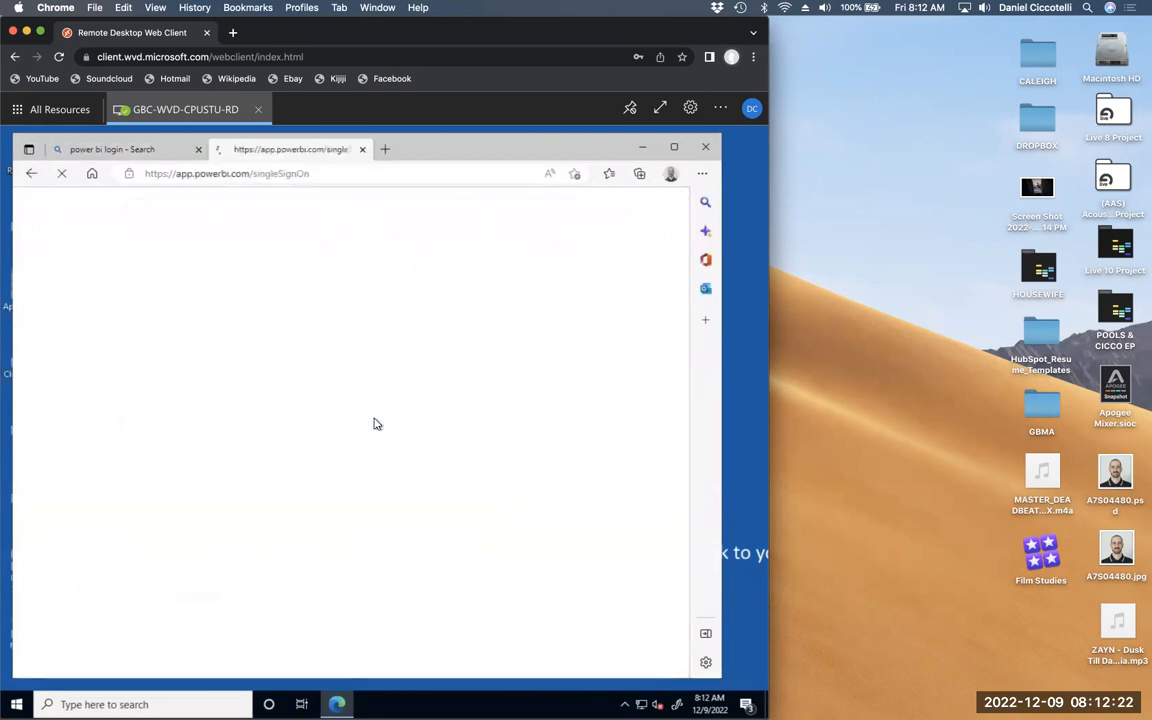
- Submit the student-ID college e-mail to Power BI and enter the password
left_click(172, 399)
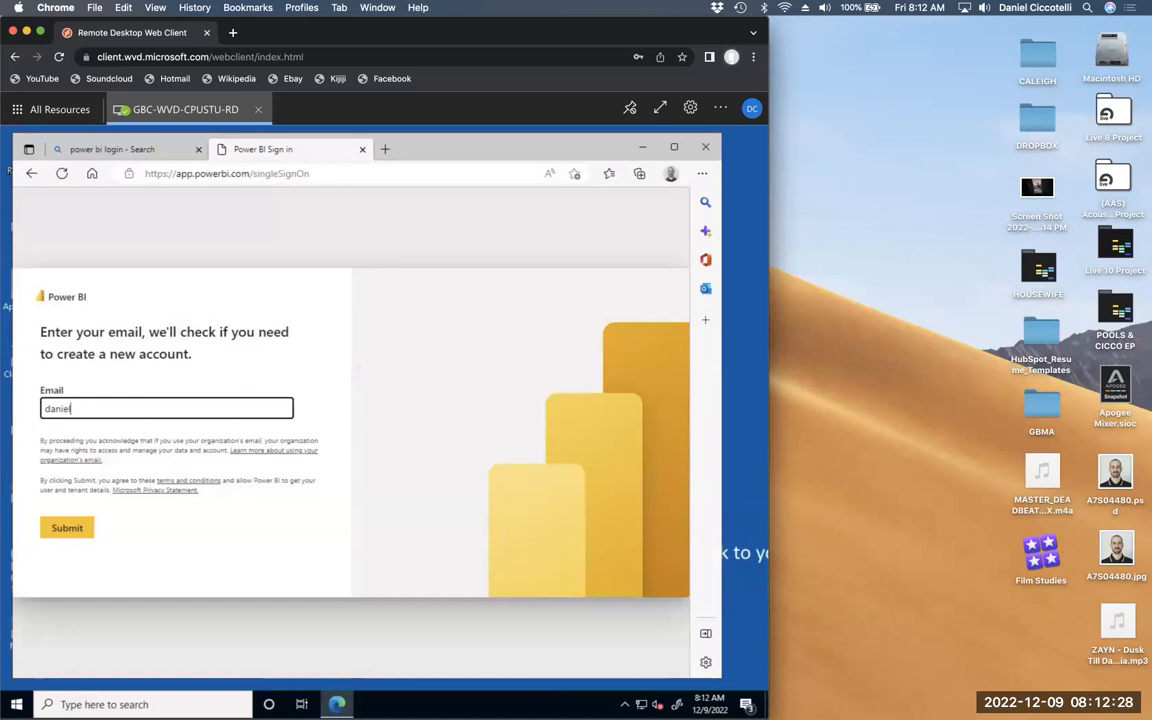
key("BackSpace")
key("BackSpace")
key("BackSpace")
key("BackSpace")
key("BackSpace")
key("BackSpace")
key("BackSpace")
key("BackSpace")
key("BackSpace")
key("BackSpace")
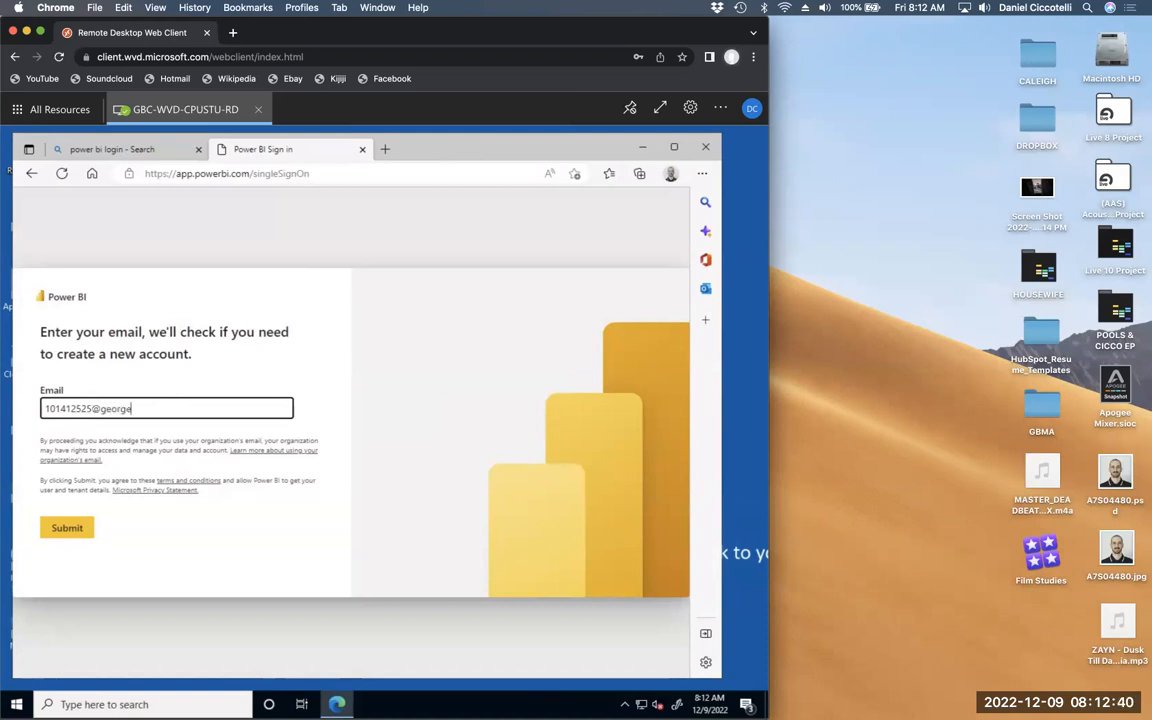
left_click(78, 529)
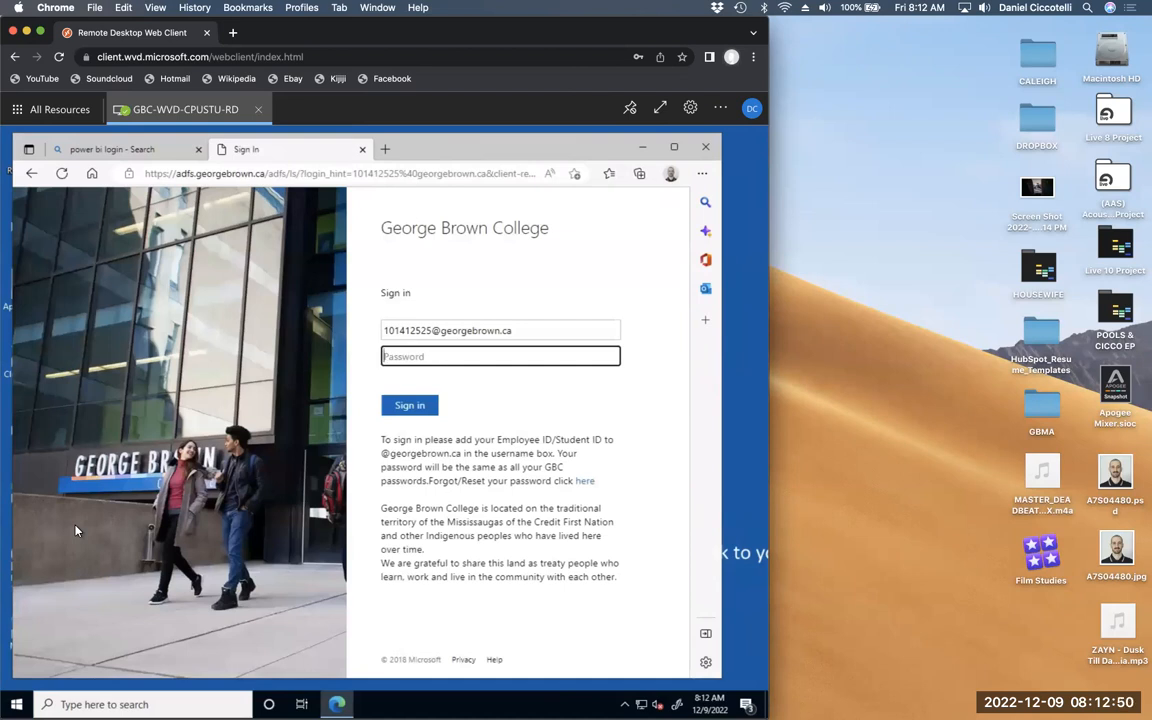
type("••••••••")
- Complete the Power BI sign-in, dismiss the feedback and Introducing Browse prompts, and widen the window
left_click(404, 407)
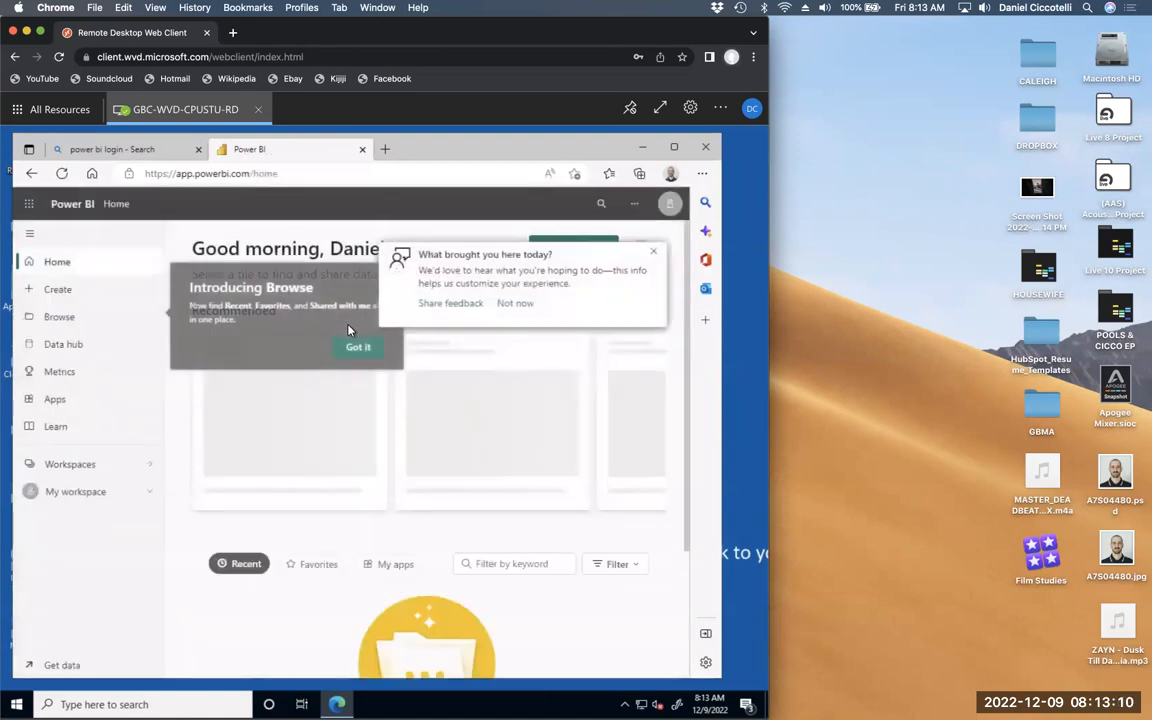
left_click(654, 252)
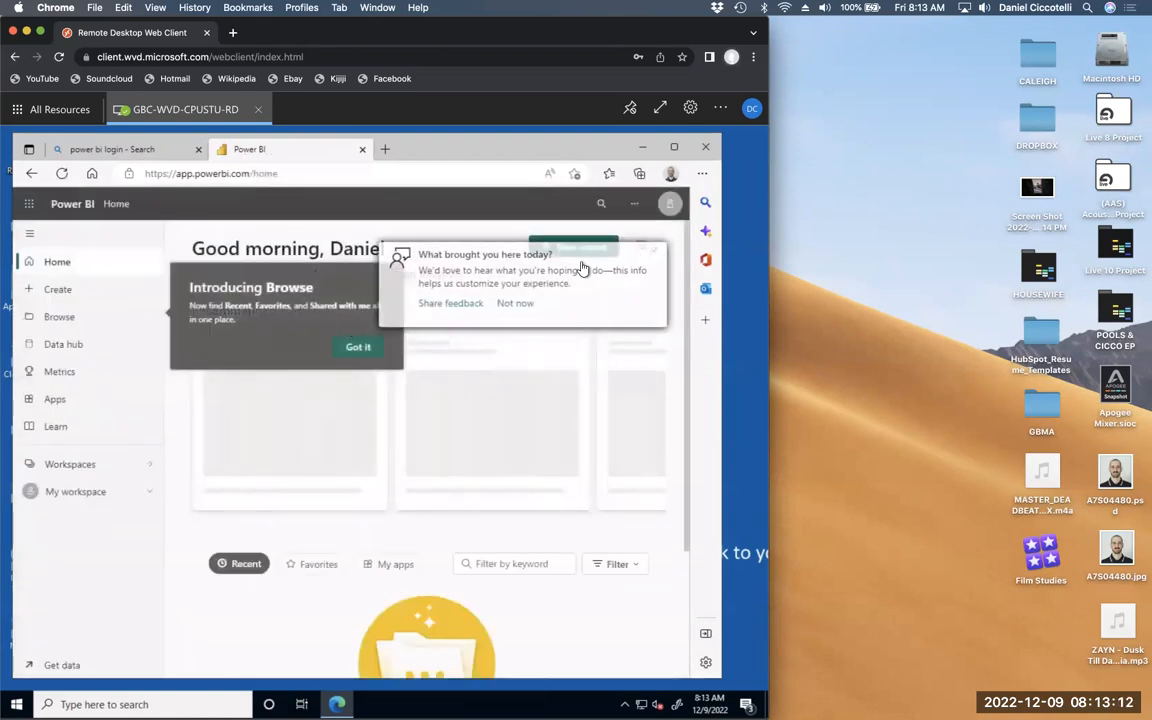
left_click(372, 346)
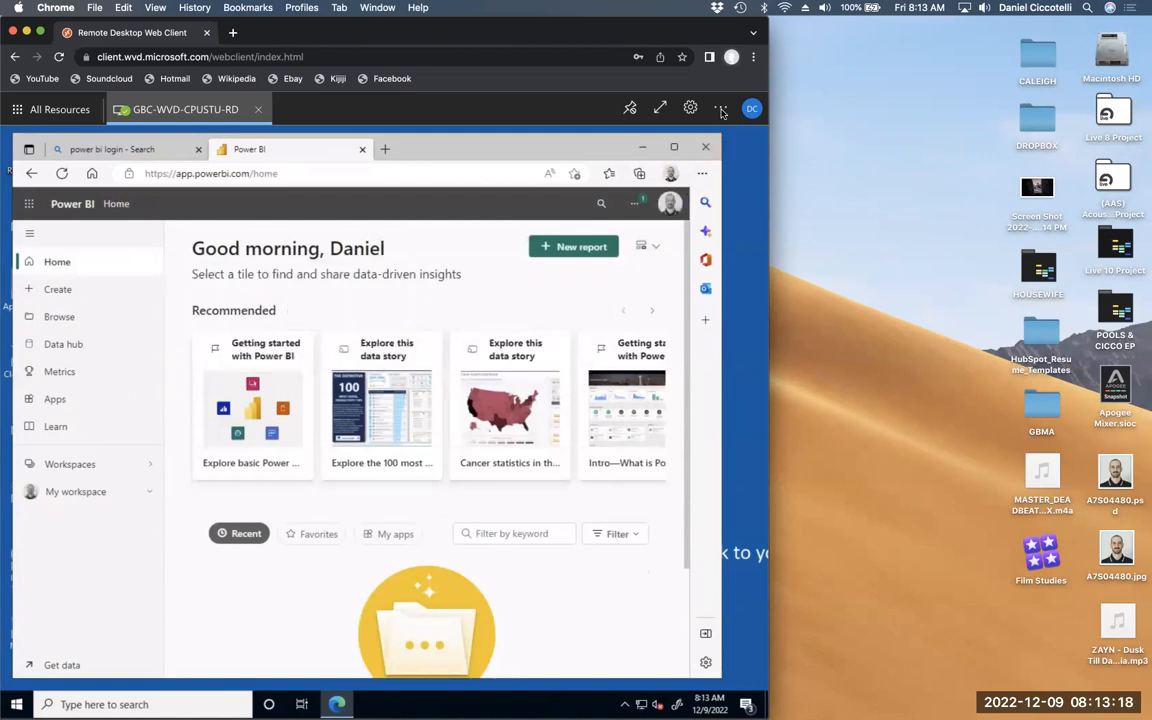
left_click_drag(767, 25, 896, 28)
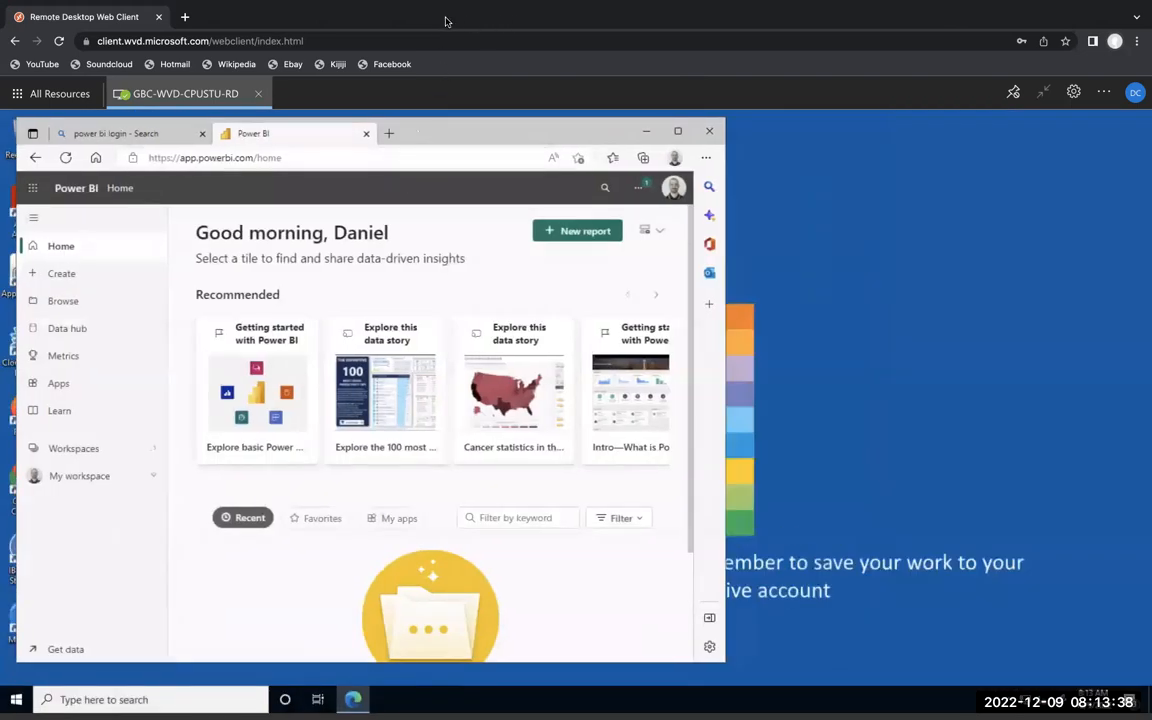
mouse_move(568, 3)
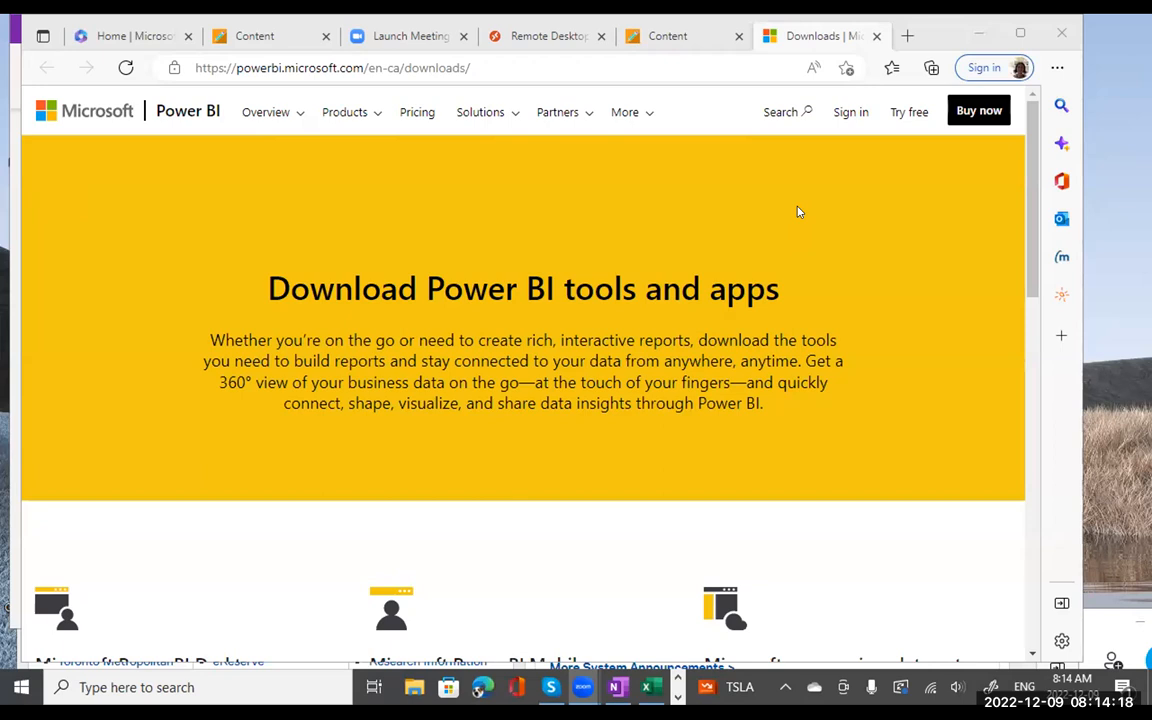
- Switch back to the Blackboard Content tab showing the Week 14 announcement
left_click(682, 46)
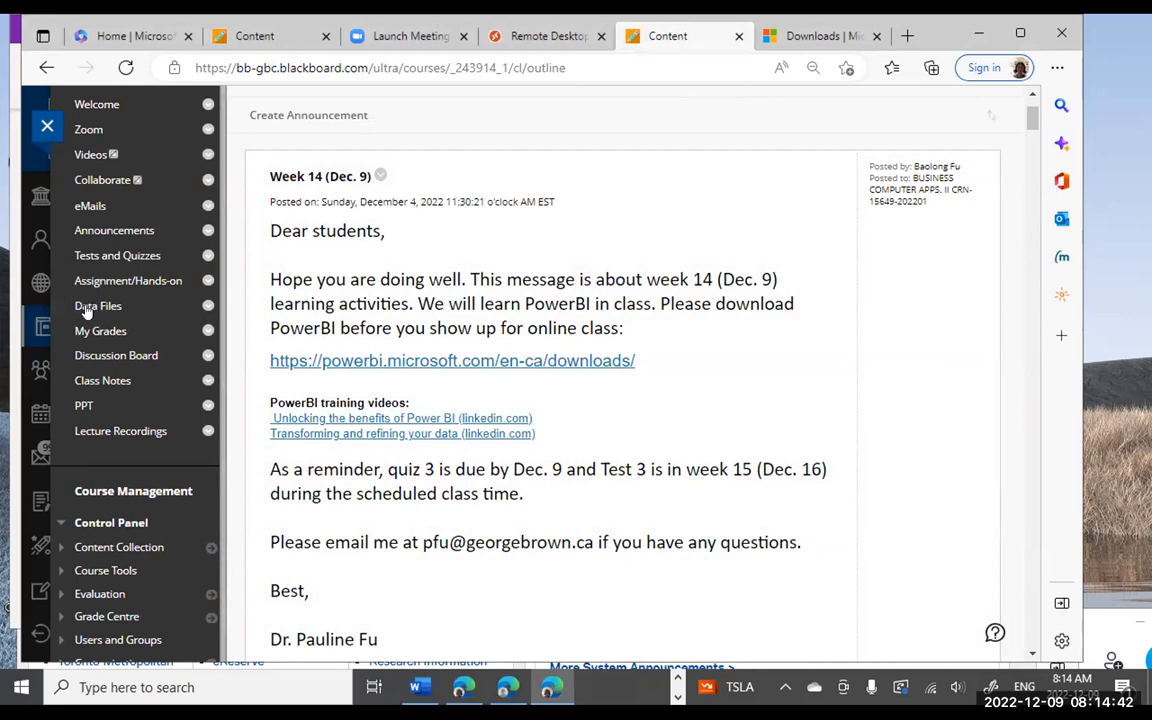
- Open Data Files and scroll to the PowerBI item with Red30 Tech Online Sales.xlsx
left_click(86, 307)
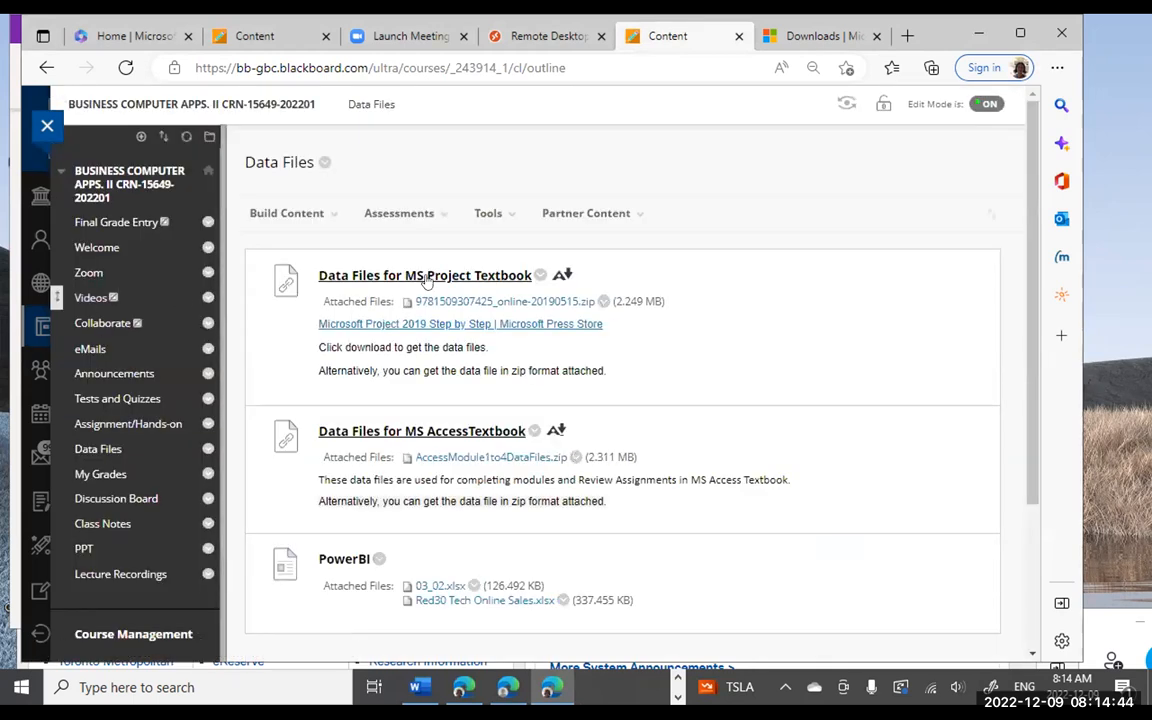
scroll(673, 316, "down", 3)
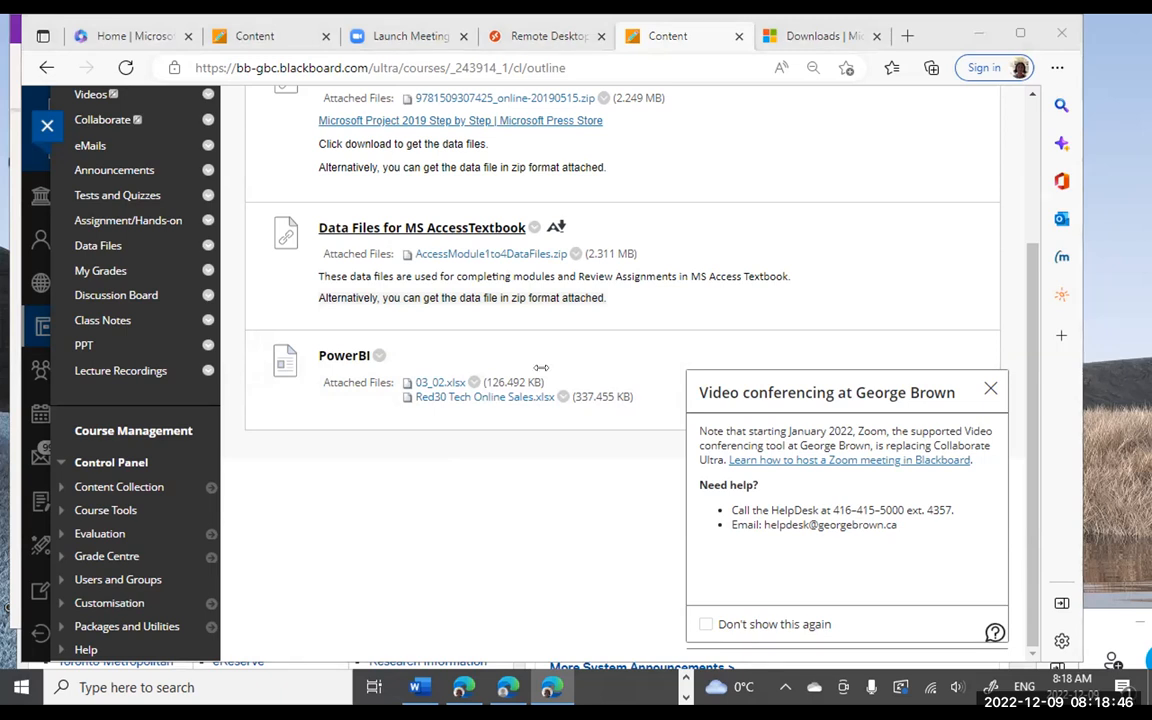
- Search Windows for powerBI and launch Power BI Desktop from the results
left_click(107, 687)
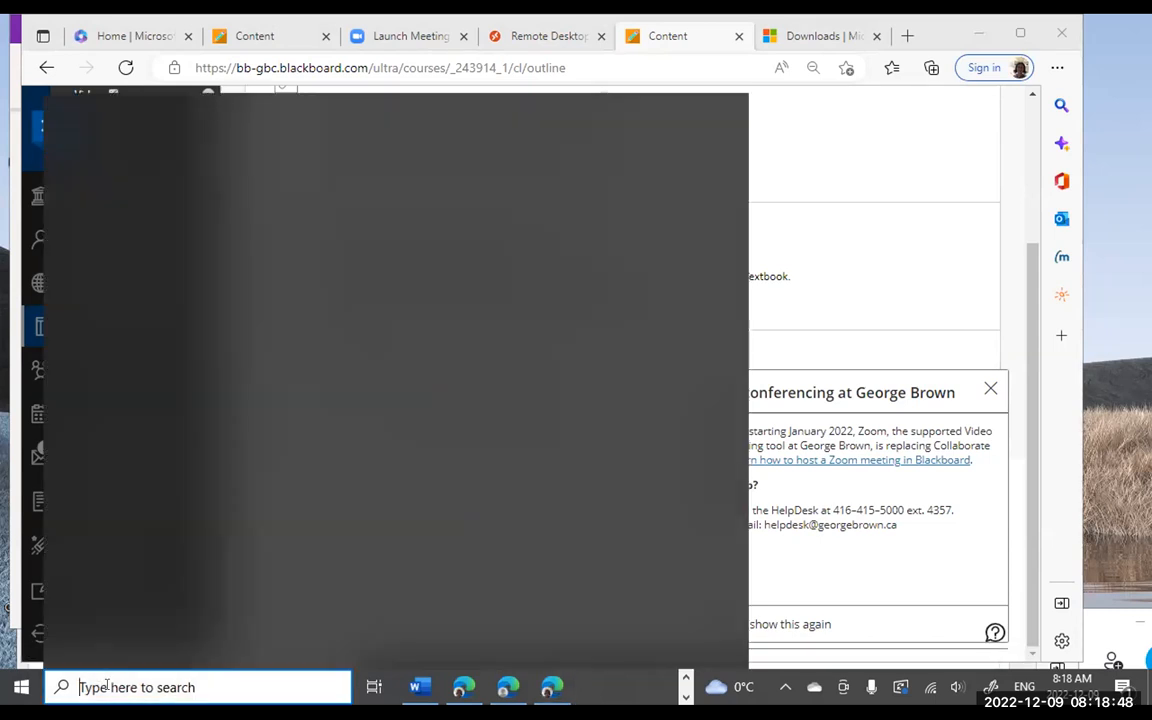
type("bo")
key("BackSpace")
key("BackSpace")
type("po")
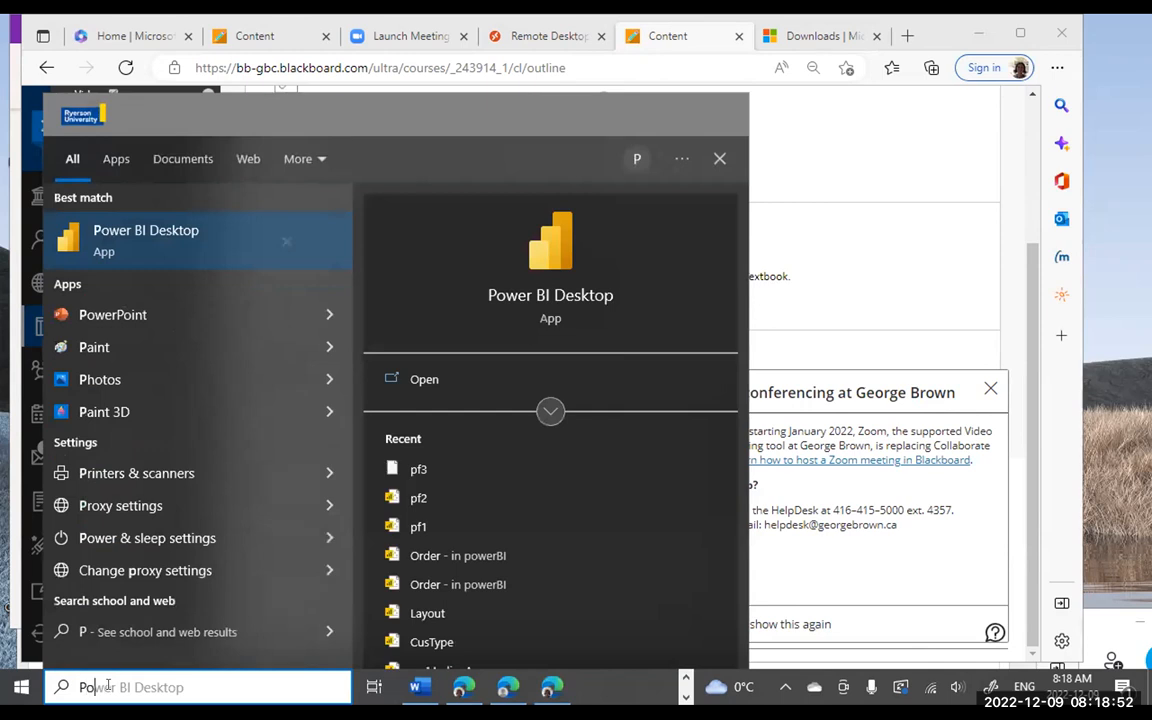
type("werBI")
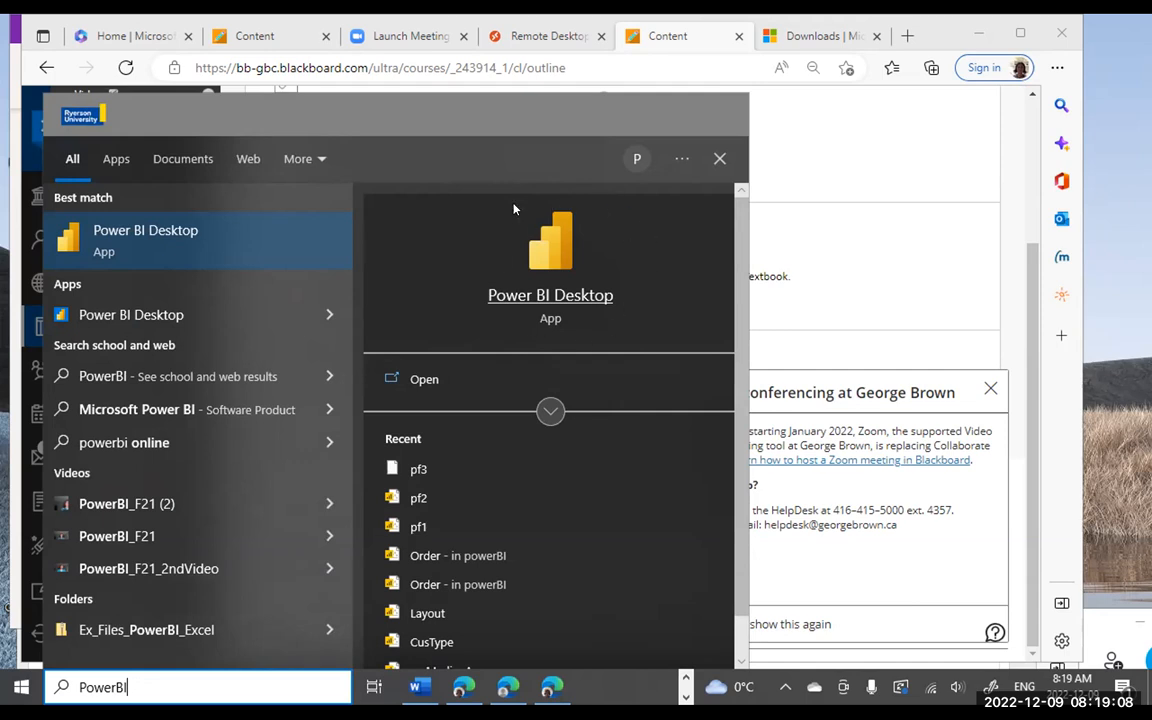
left_click(539, 298)
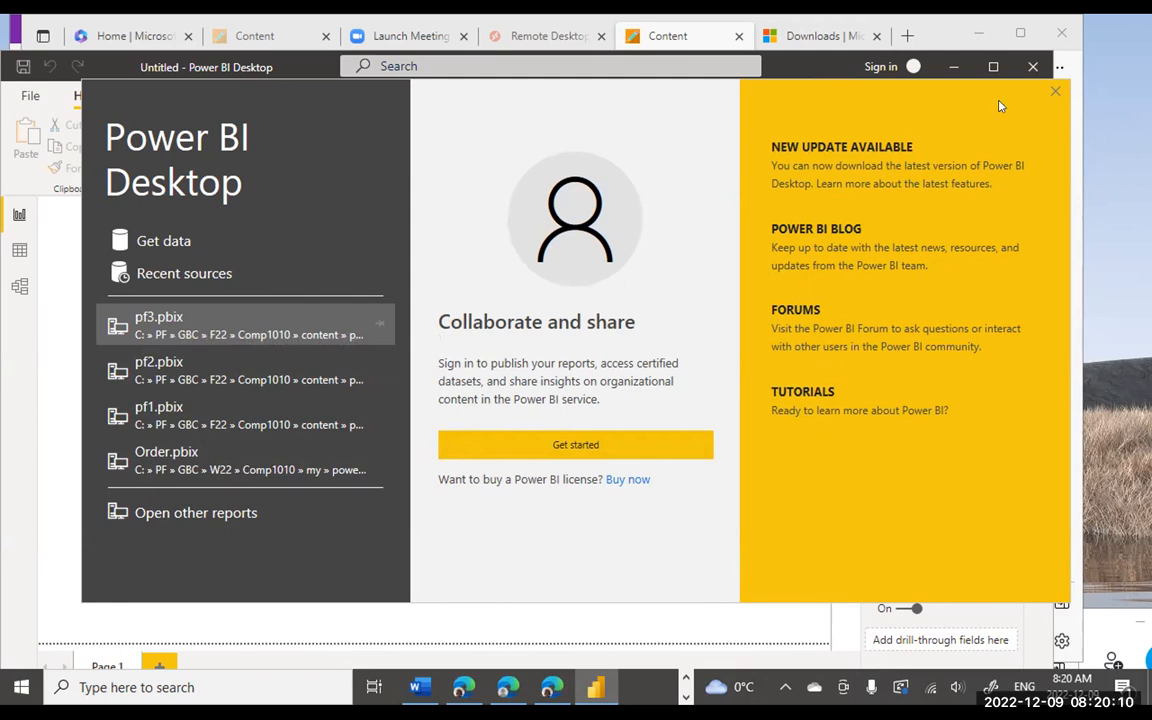
- Close the Power BI Desktop welcome screen to reveal the blank Untitled report
left_click(1055, 94)
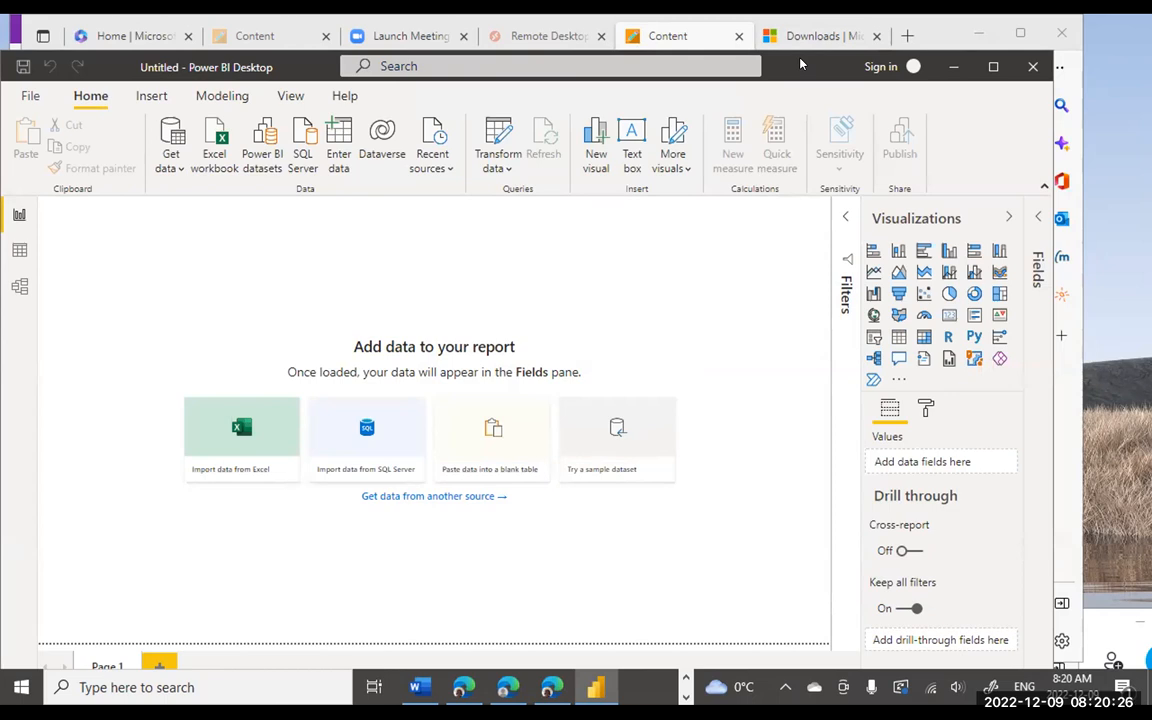
- Move the Power BI window slightly up and right, then show the hidden taskbar app icons
left_click_drag(800, 64, 827, 39)
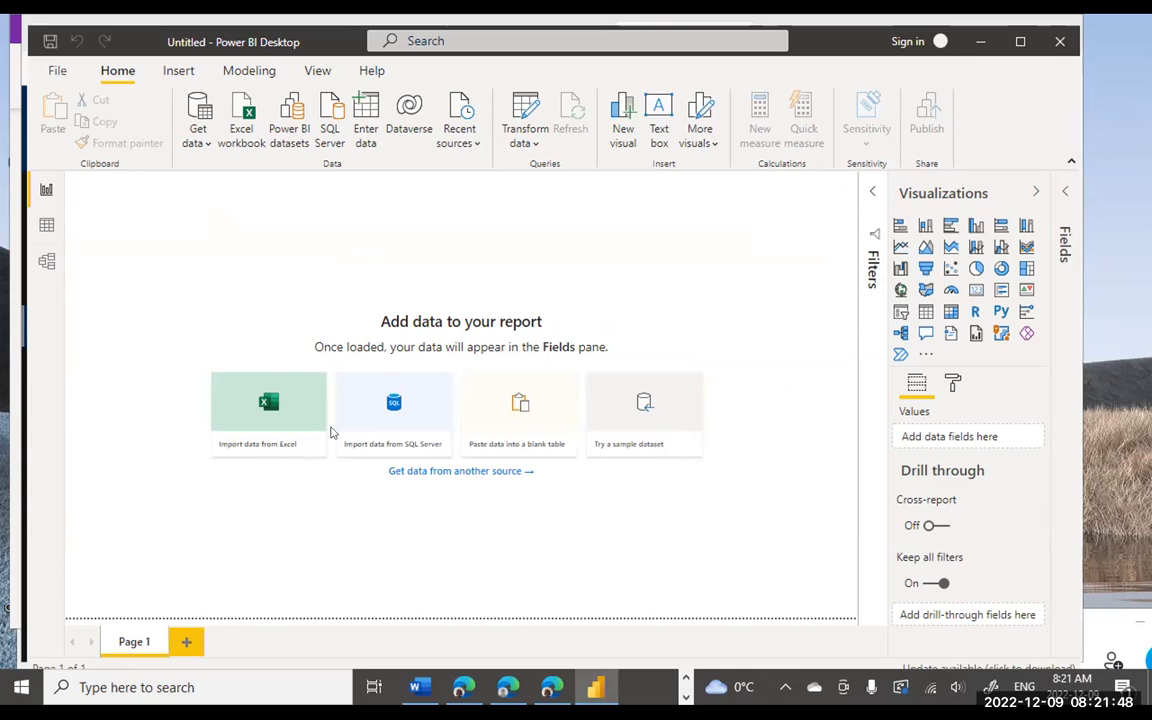
left_click(686, 678)
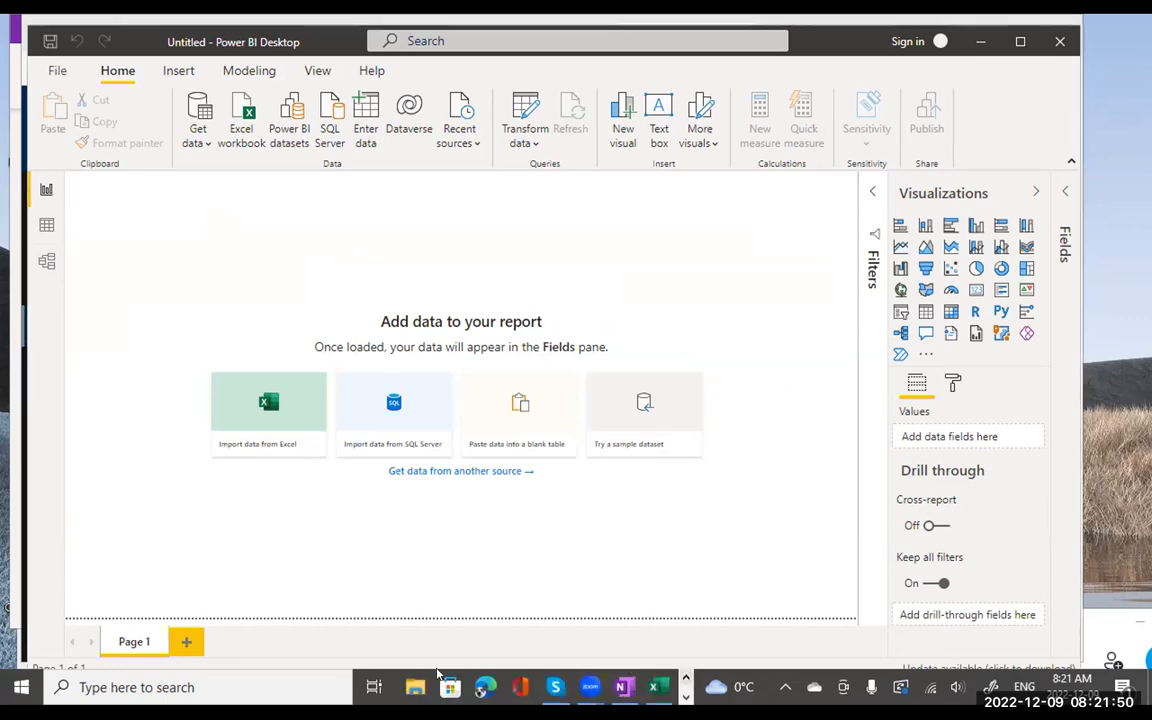
- Switch to the OneNote notes and scroll the Red30 sales screenshot across to the ProdName column
left_click(621, 686)
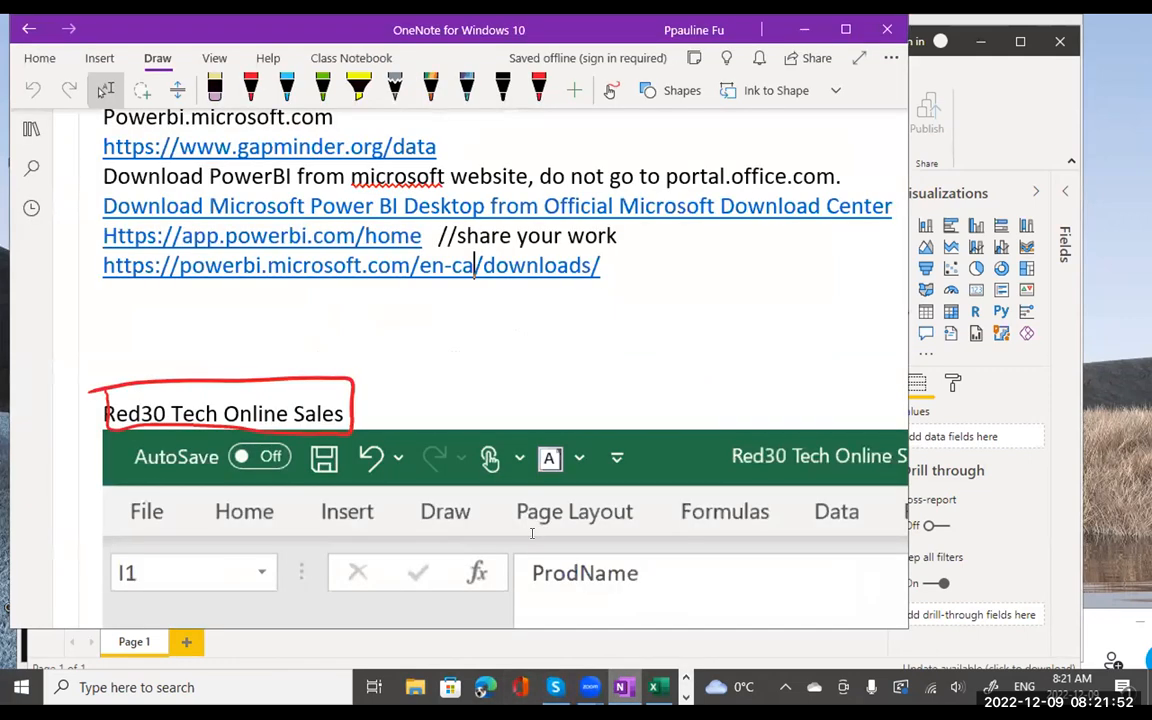
scroll(461, 408, "down", 5)
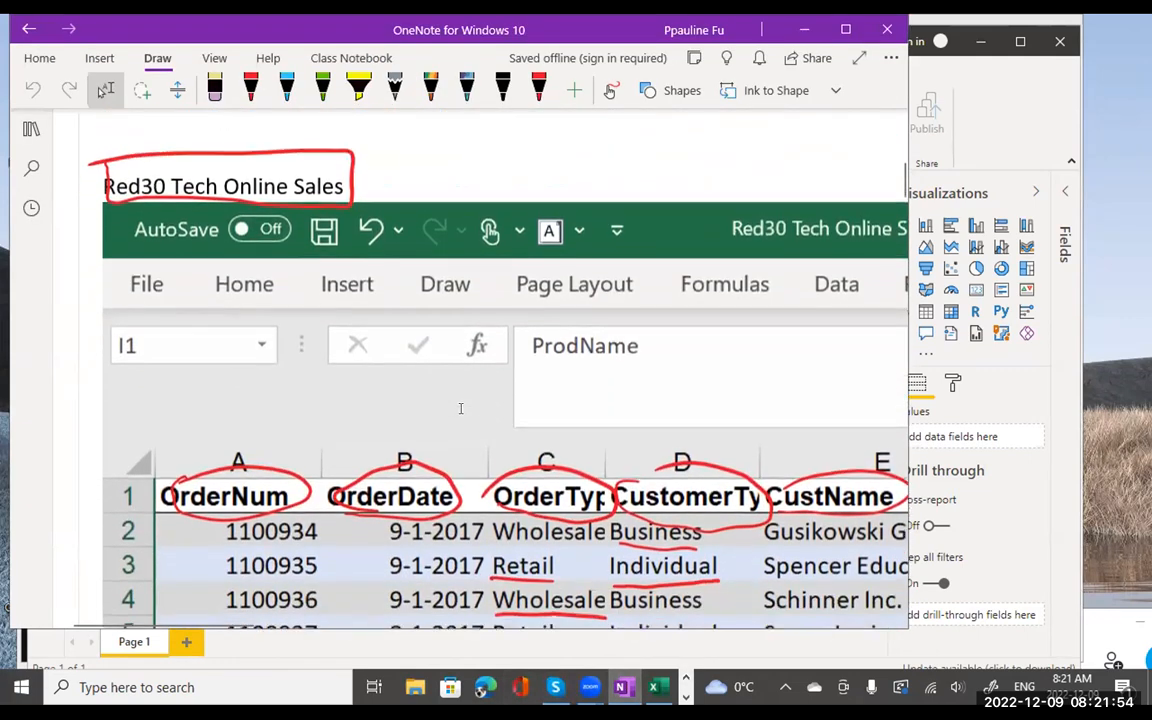
scroll(461, 408, "down", 1)
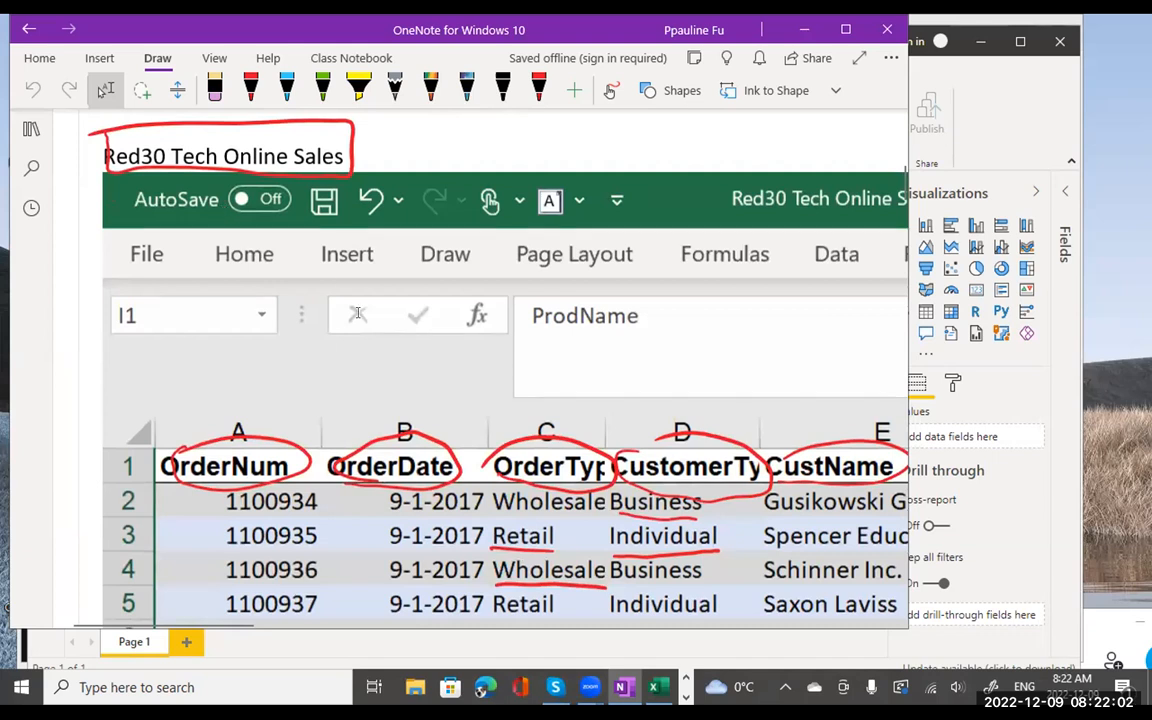
scroll(419, 331, "down", 3)
scroll(419, 331, "down", 6)
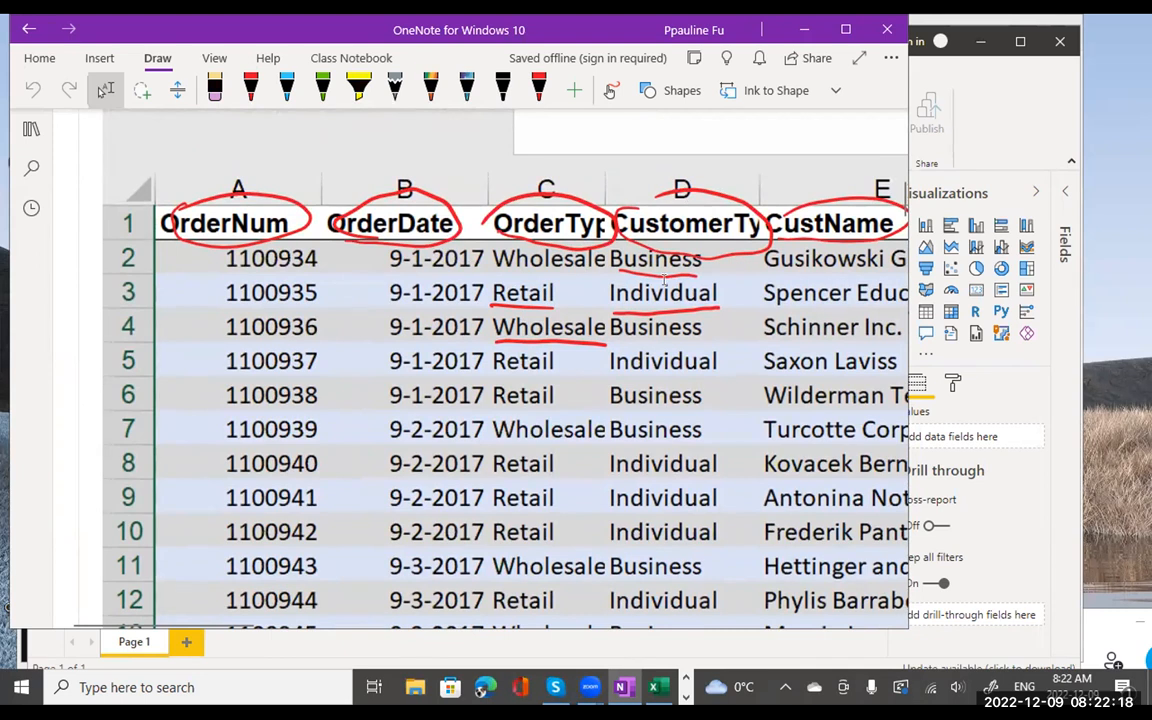
scroll(720, 330, "right", 2)
scroll(720, 330, "right", 5)
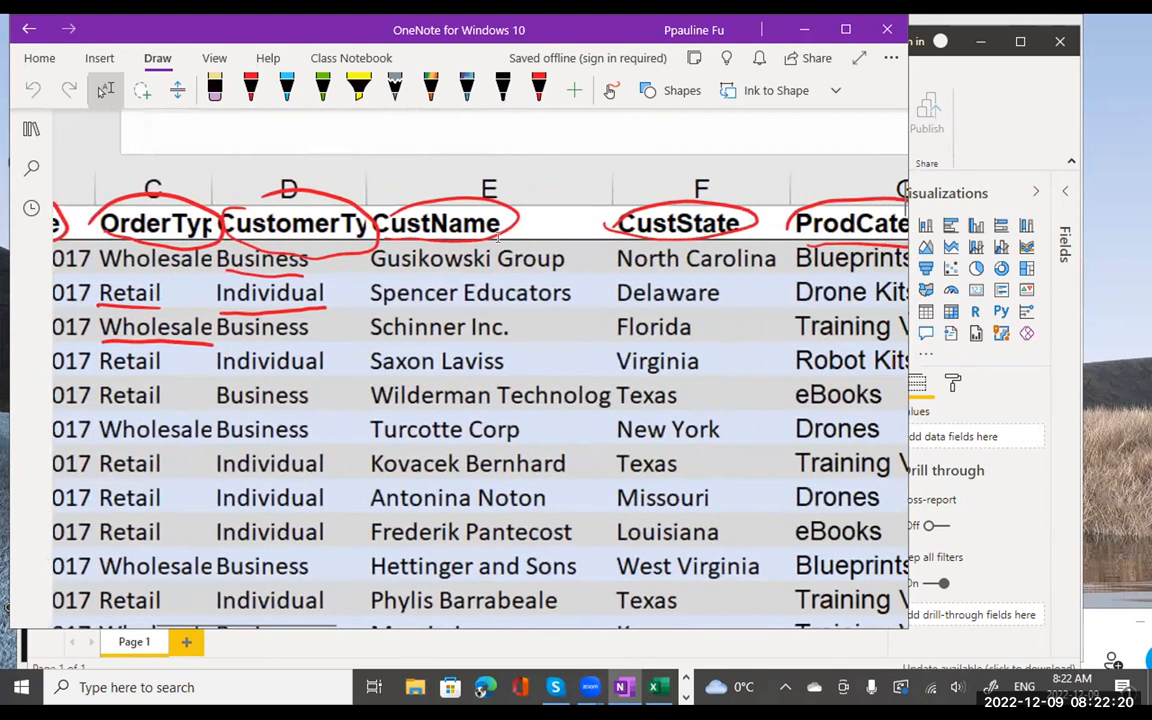
scroll(718, 274, "right", 3)
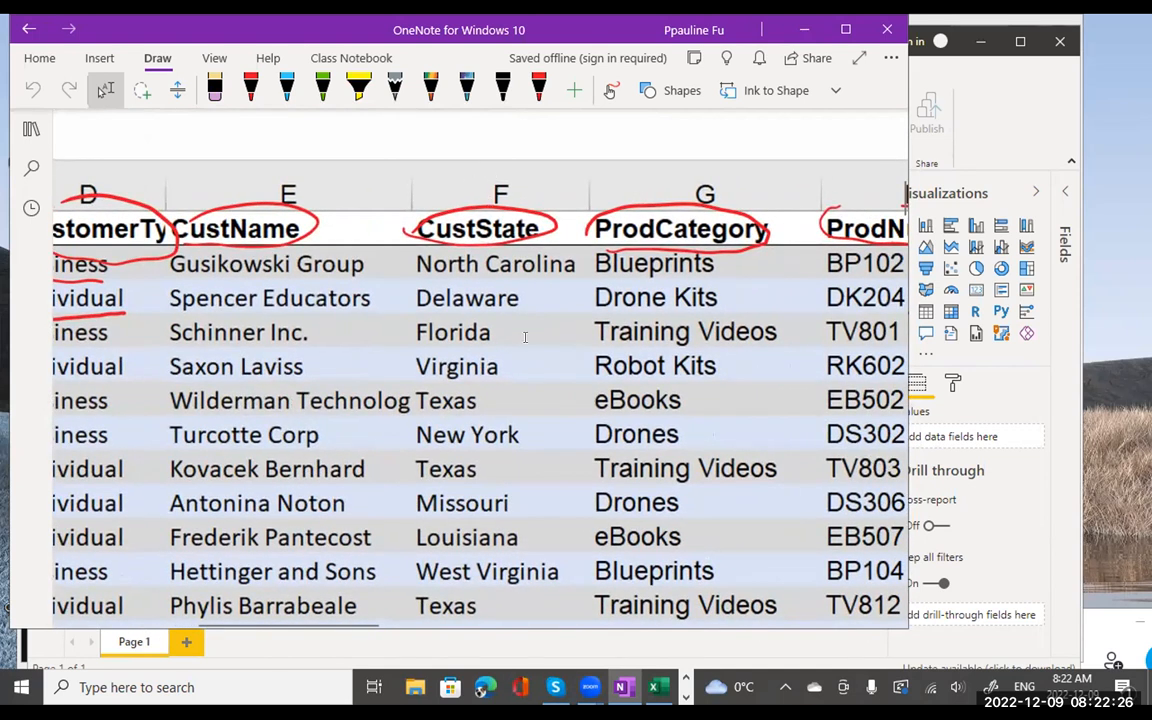
scroll(540, 370, "down", 2)
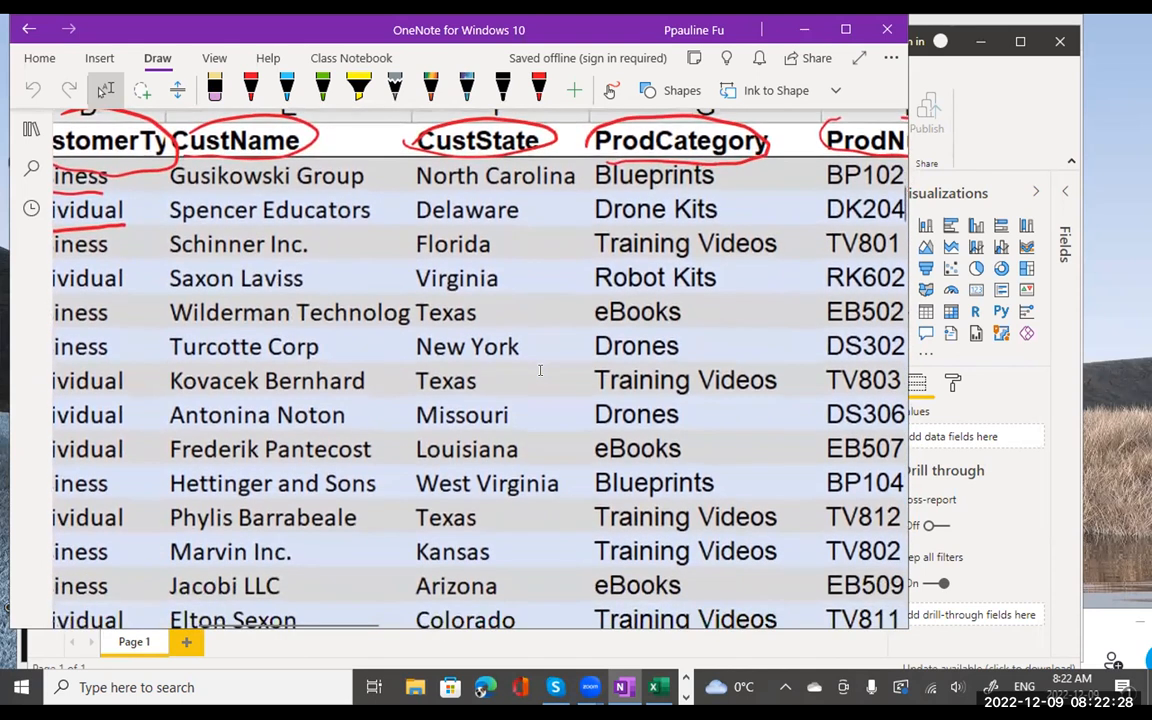
scroll(540, 370, "up", 1)
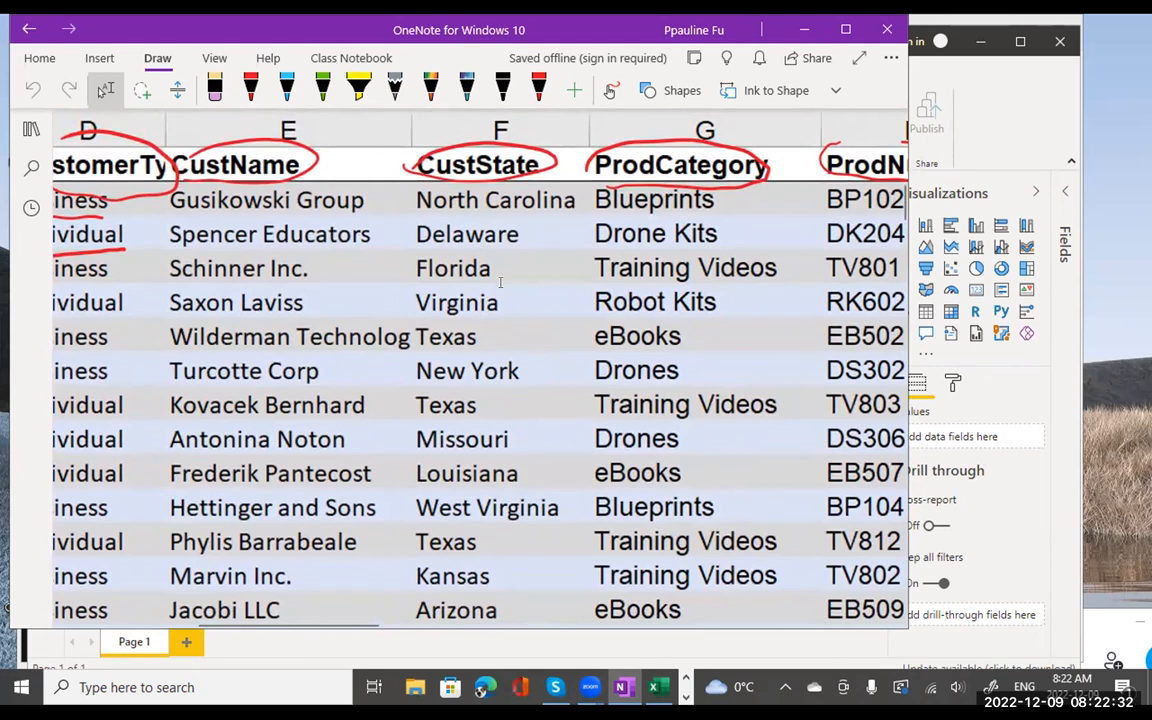
scroll(548, 310, "right", 5)
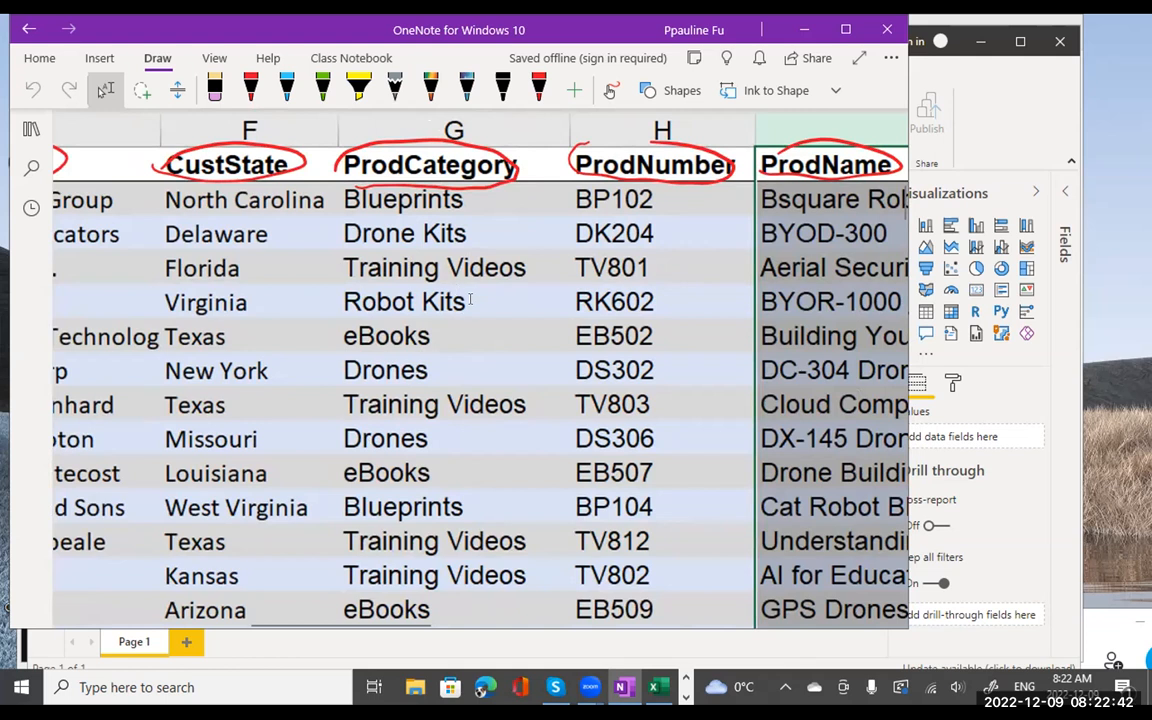
scroll(484, 288, "right", 3)
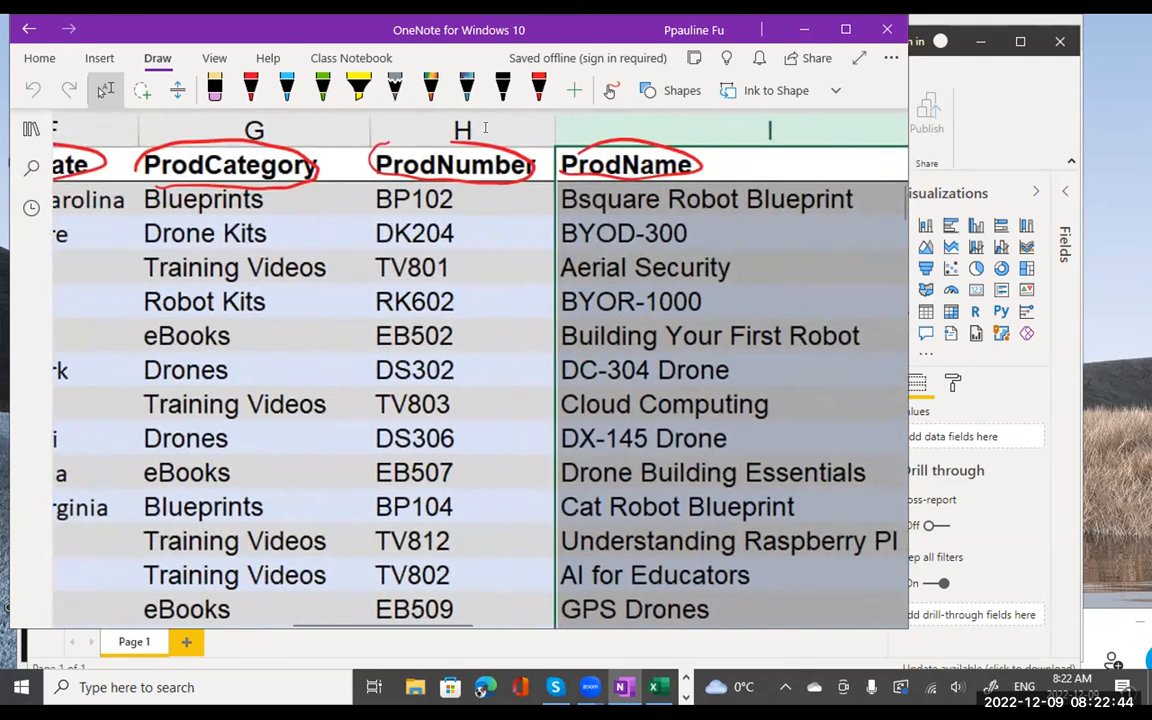
- Scroll right to Order Total, back to column A, then down to the line chart and waterfall tasks
scroll(482, 198, "right", 5)
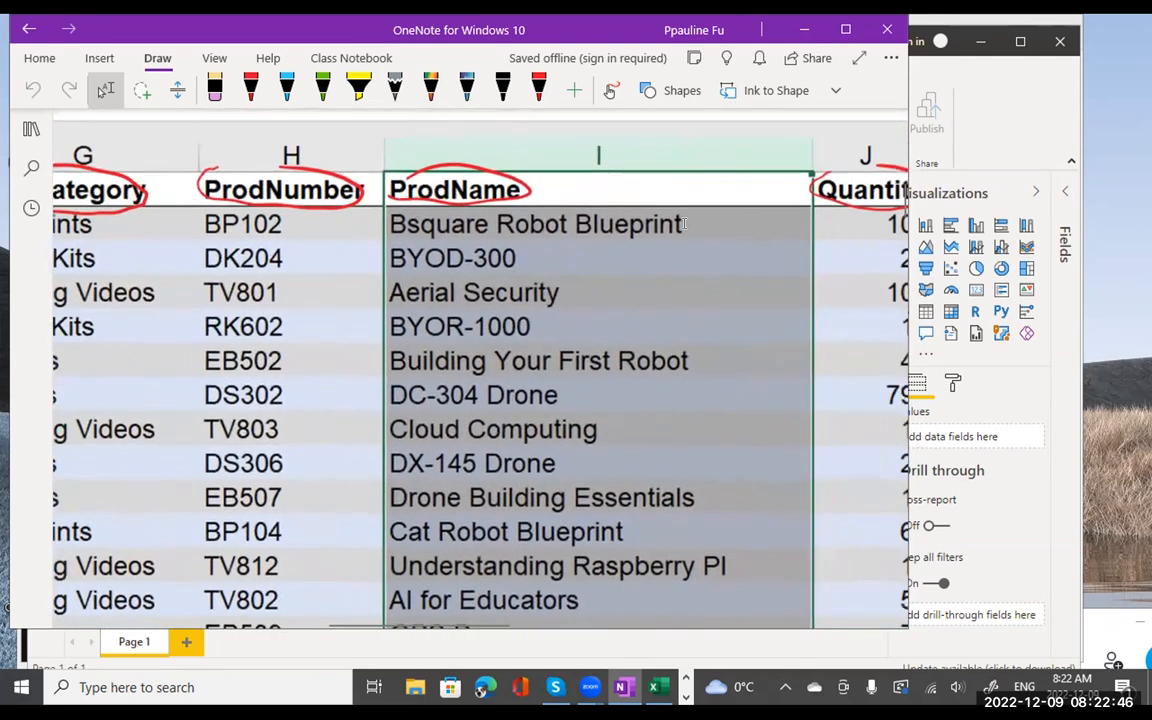
scroll(661, 216, "right", 5)
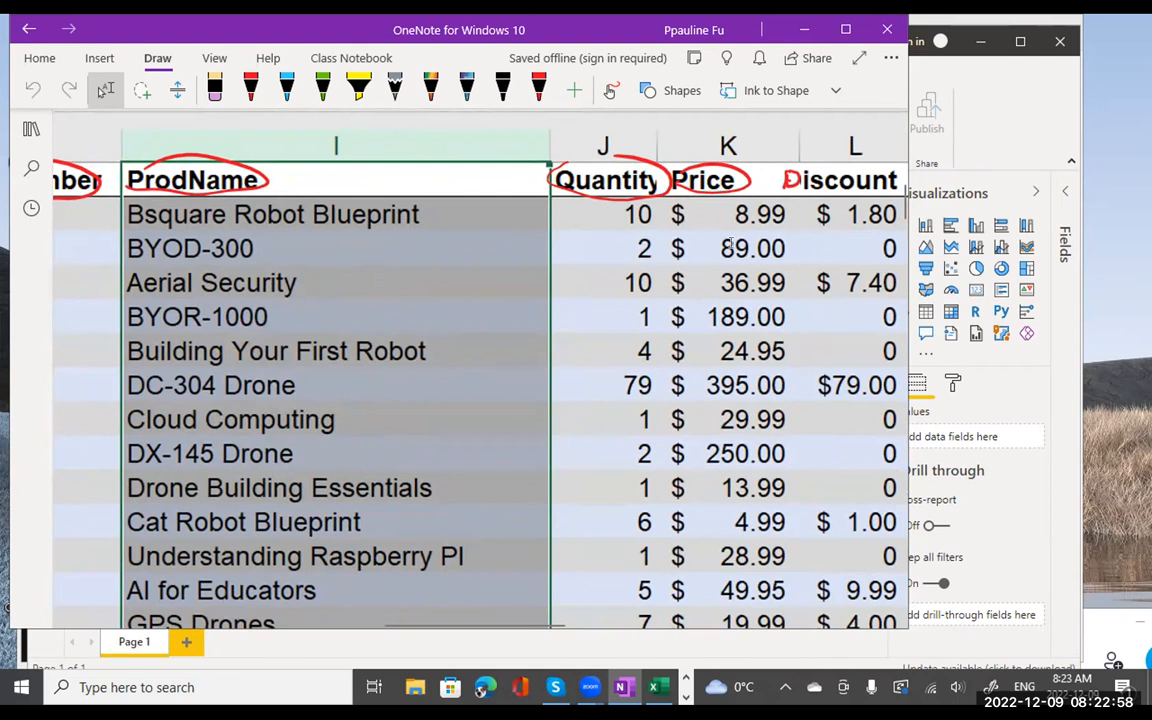
scroll(736, 265, "right", 2)
scroll(736, 265, "right", 1)
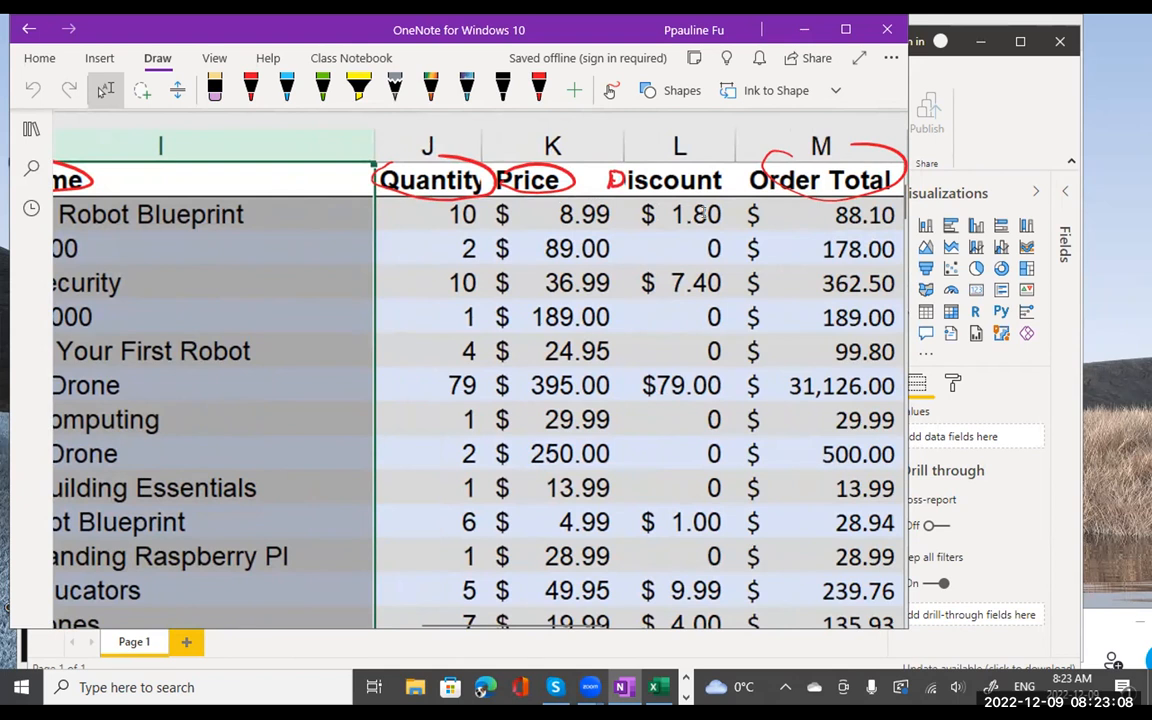
scroll(716, 222, "right", 3)
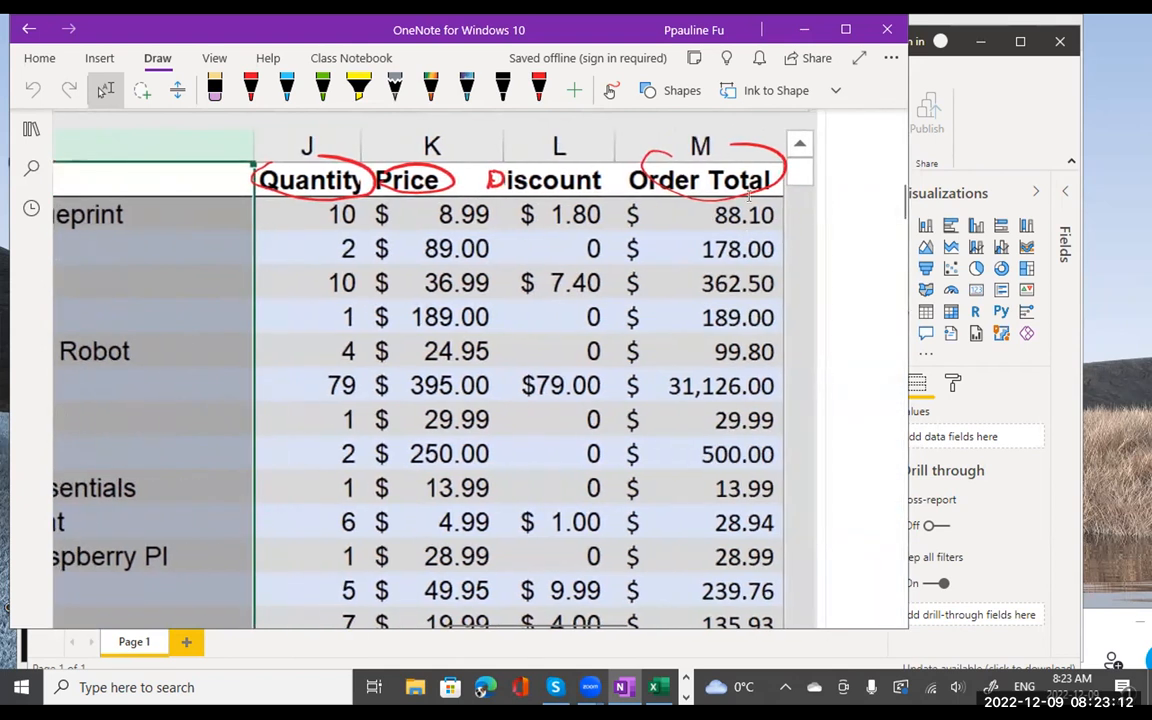
scroll(735, 240, "right", 1)
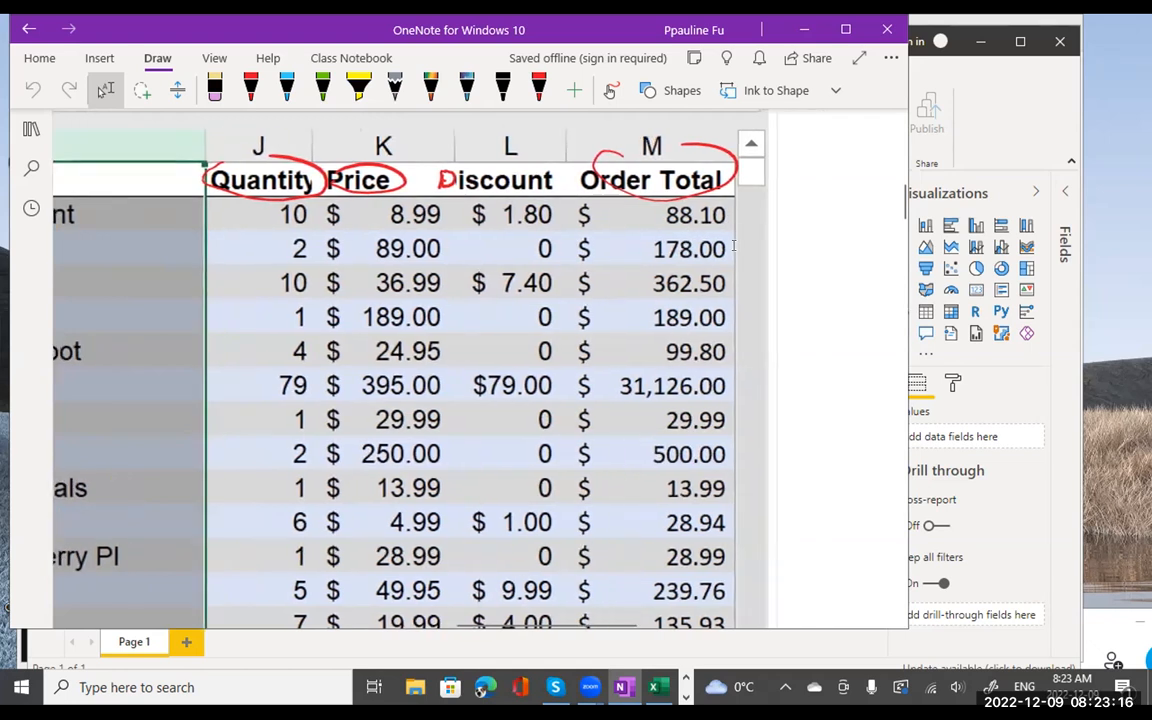
scroll(733, 245, "left", 3)
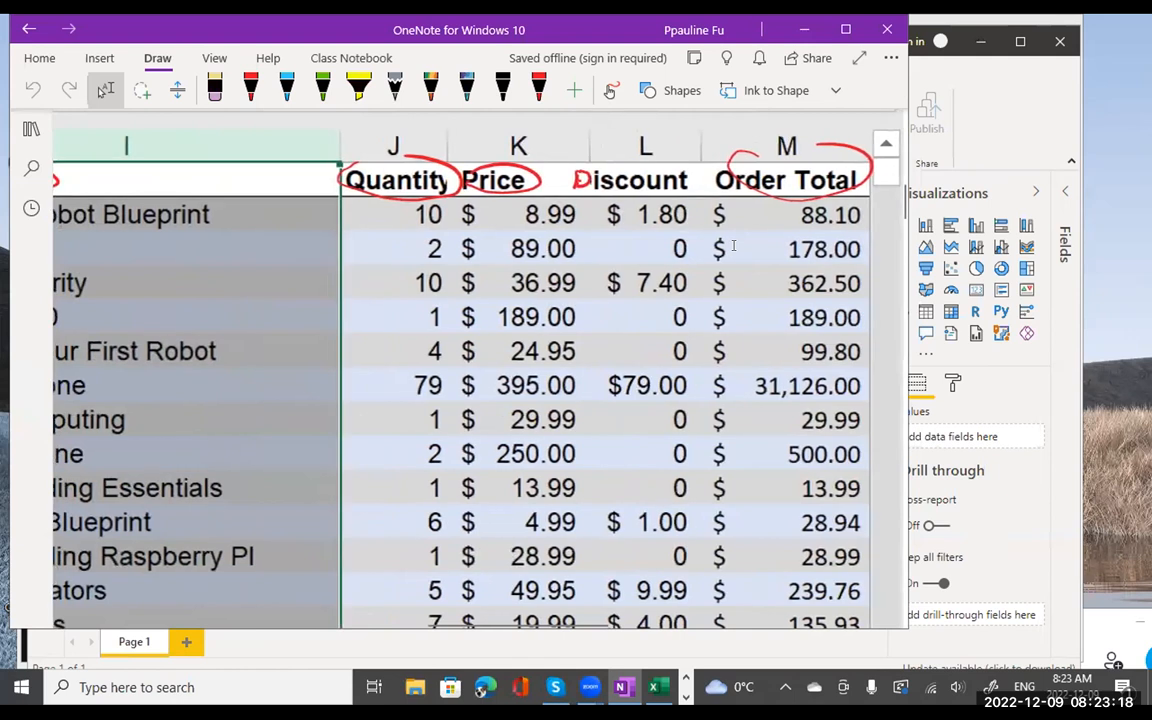
scroll(733, 245, "left", 10)
scroll(733, 245, "left", 10)
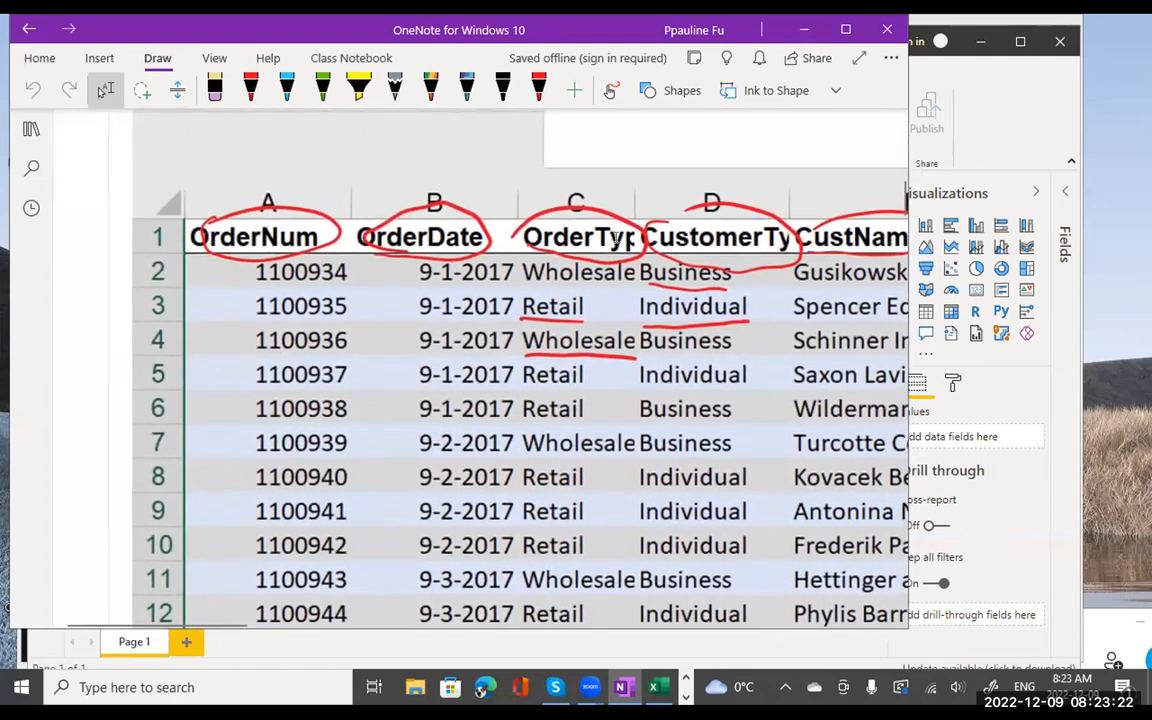
scroll(616, 238, "down", 7)
scroll(616, 240, "down", 4)
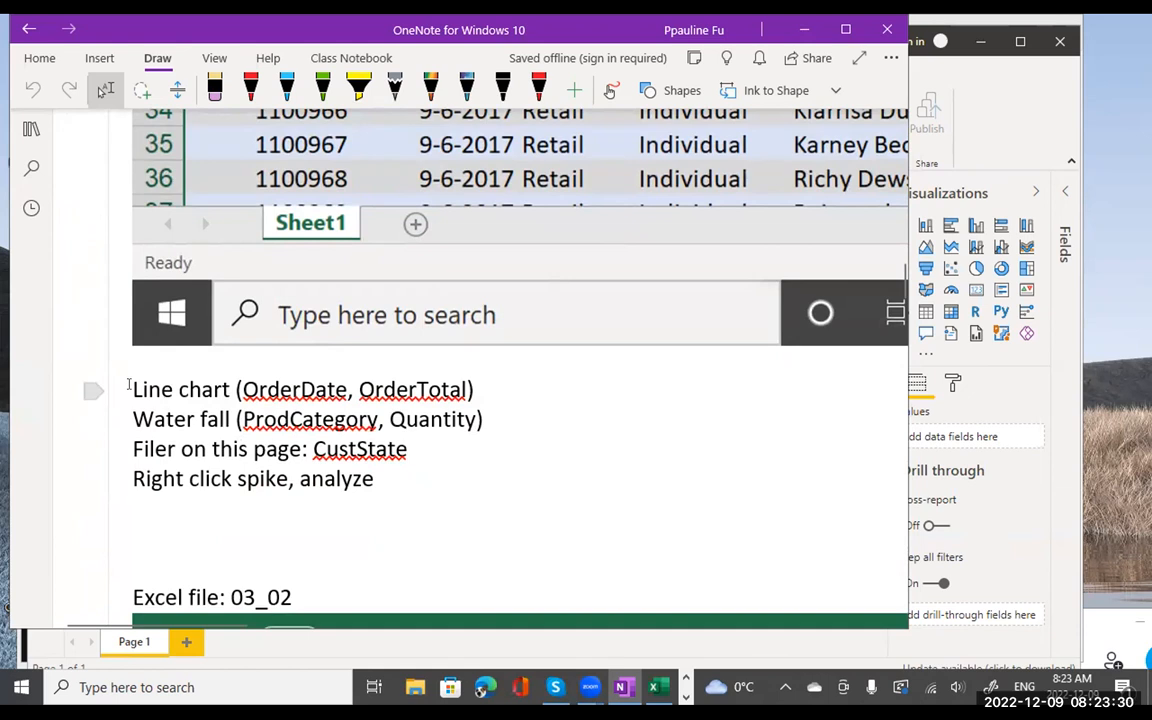
- Select 'Line chart' and its fields 'OrderDate, OrderTotal' in the task notes
left_click_drag(129, 388, 227, 388)
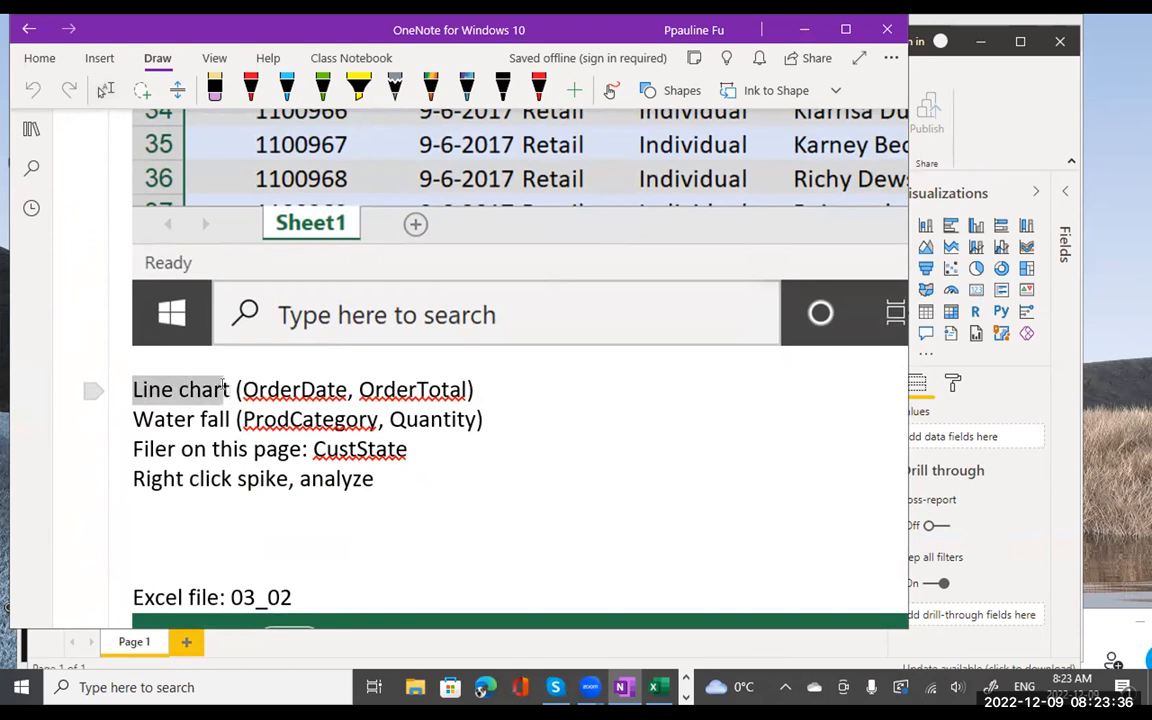
left_click_drag(239, 390, 462, 390)
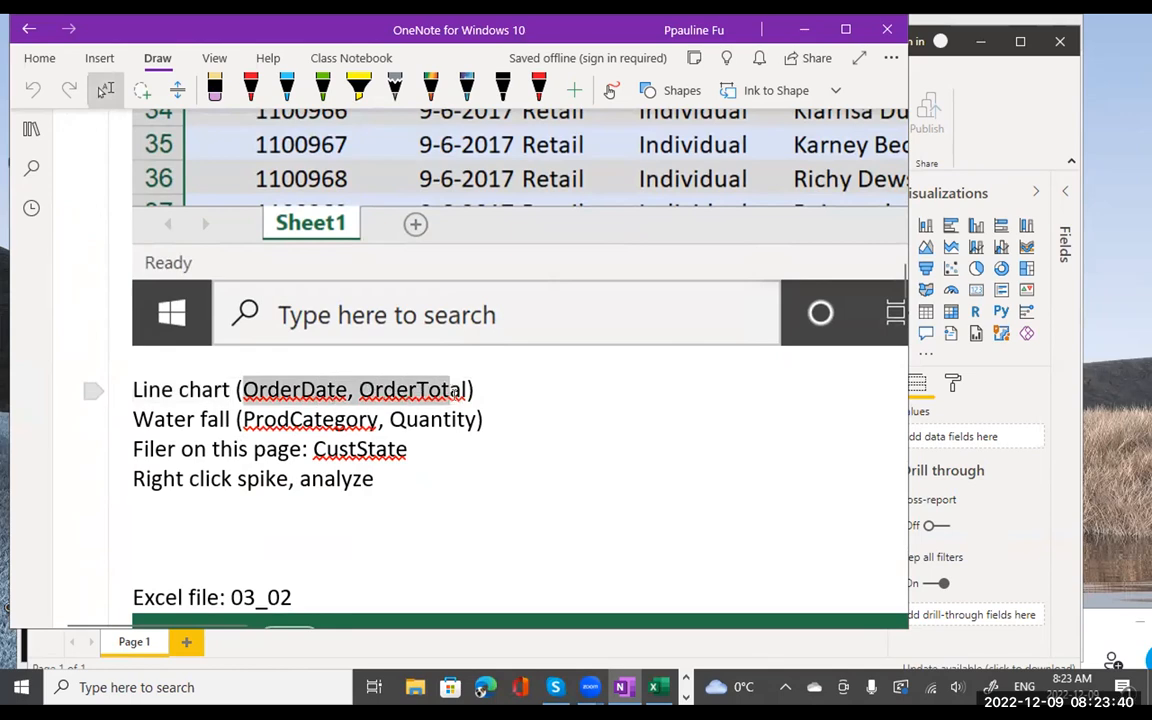
scroll(627, 333, "up", 2)
scroll(625, 326, "up", 15)
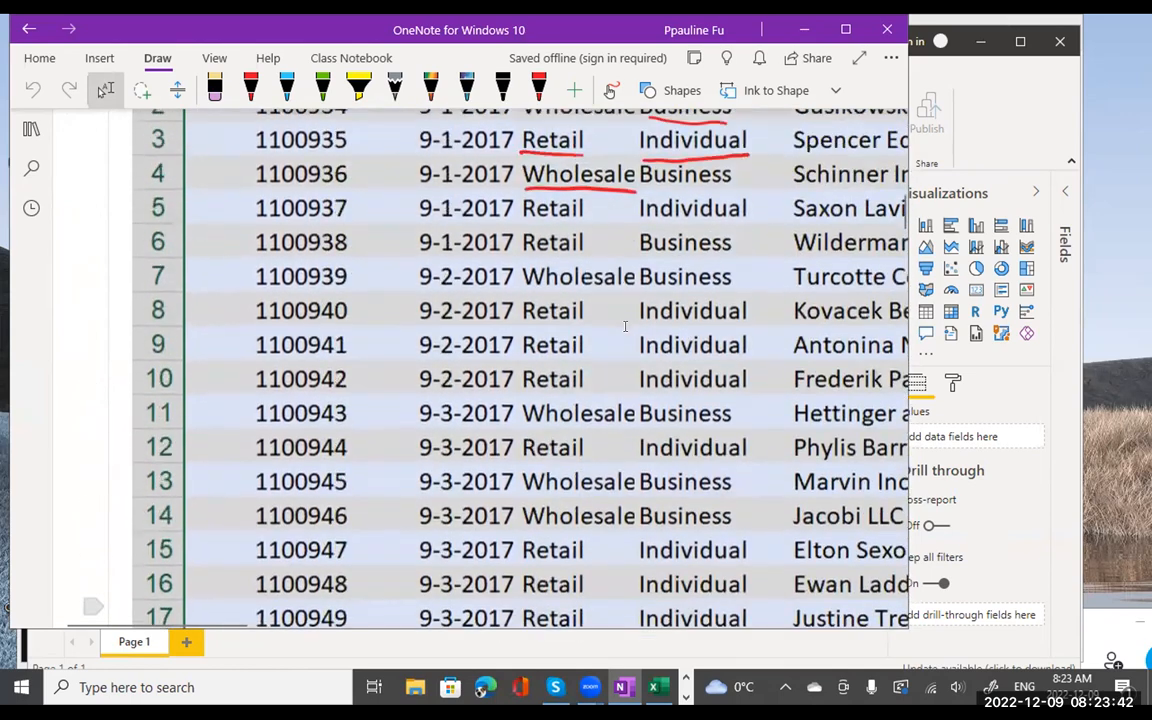
scroll(759, 340, "down", 5)
scroll(759, 340, "right", 7)
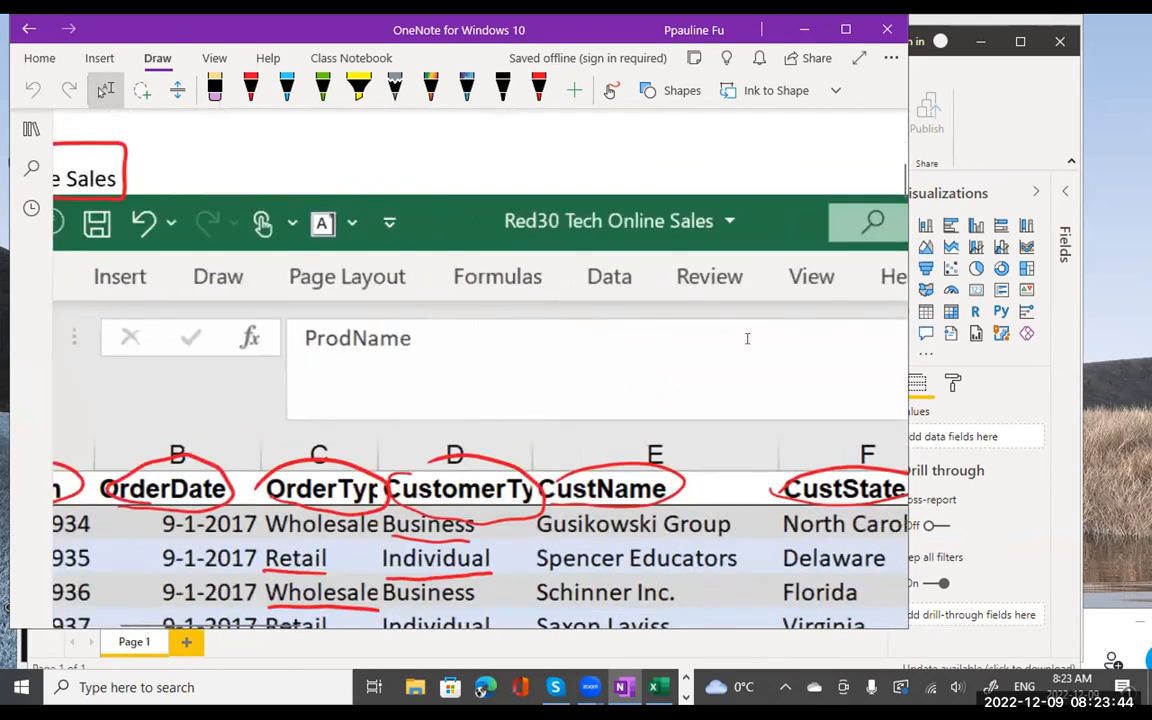
scroll(747, 340, "right", 7)
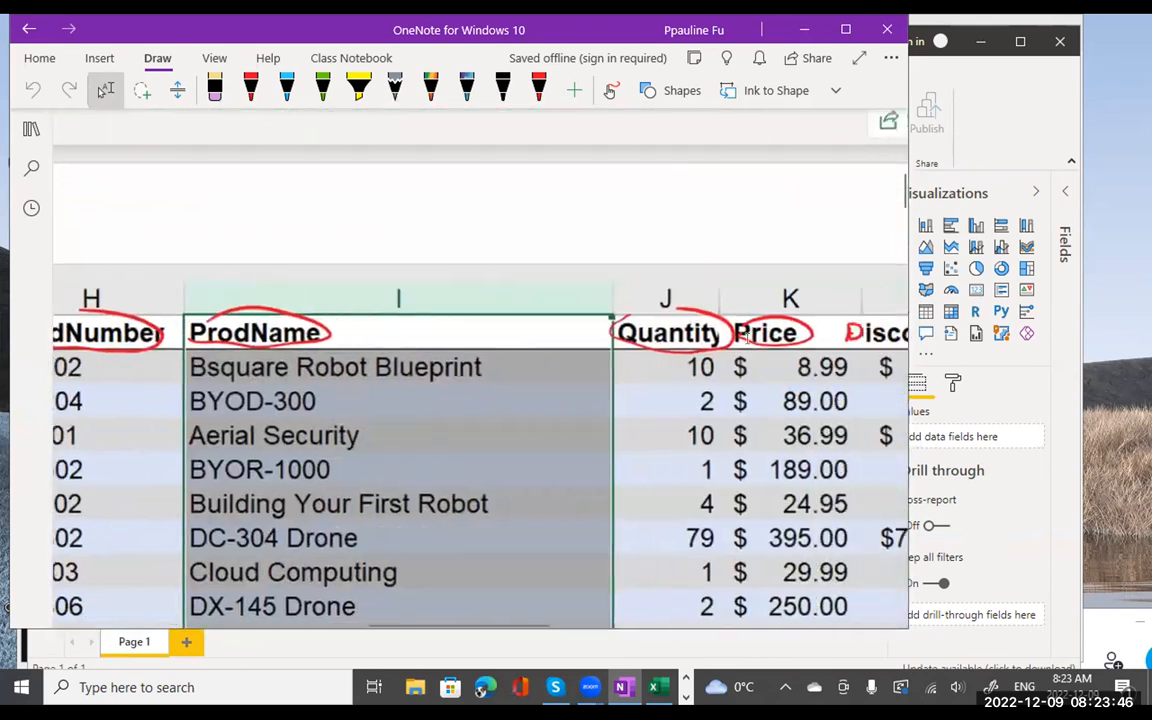
scroll(747, 340, "right", 3)
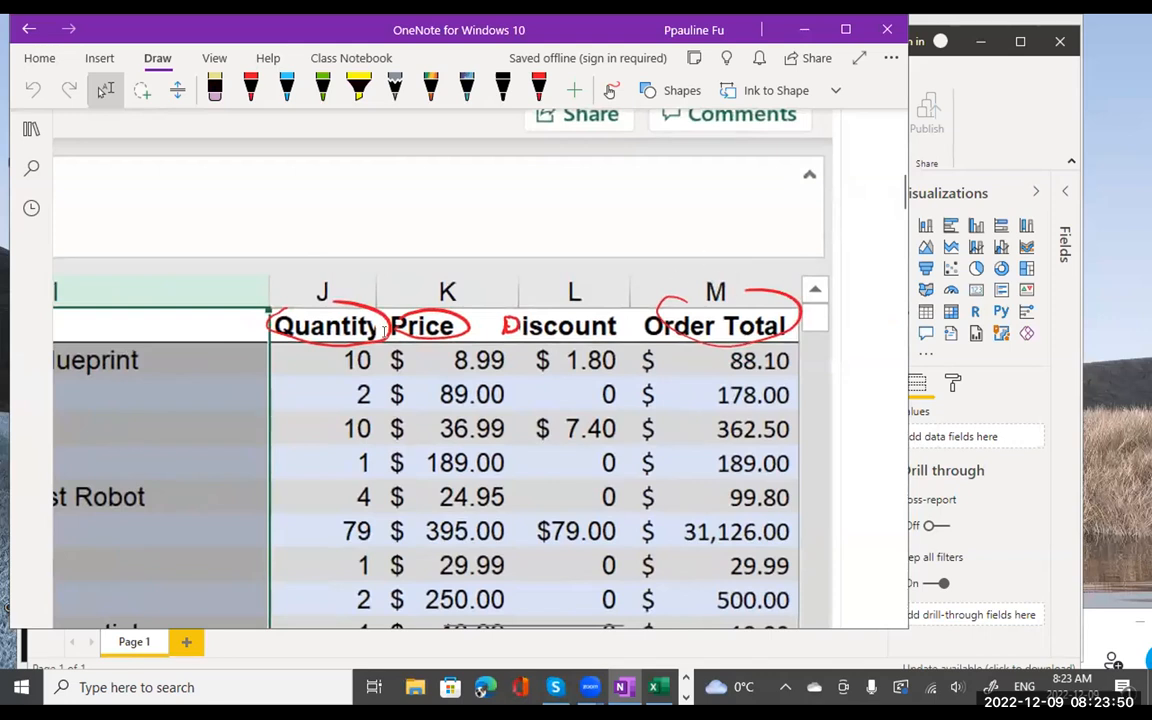
scroll(385, 328, "left", 7)
scroll(385, 328, "left", 1)
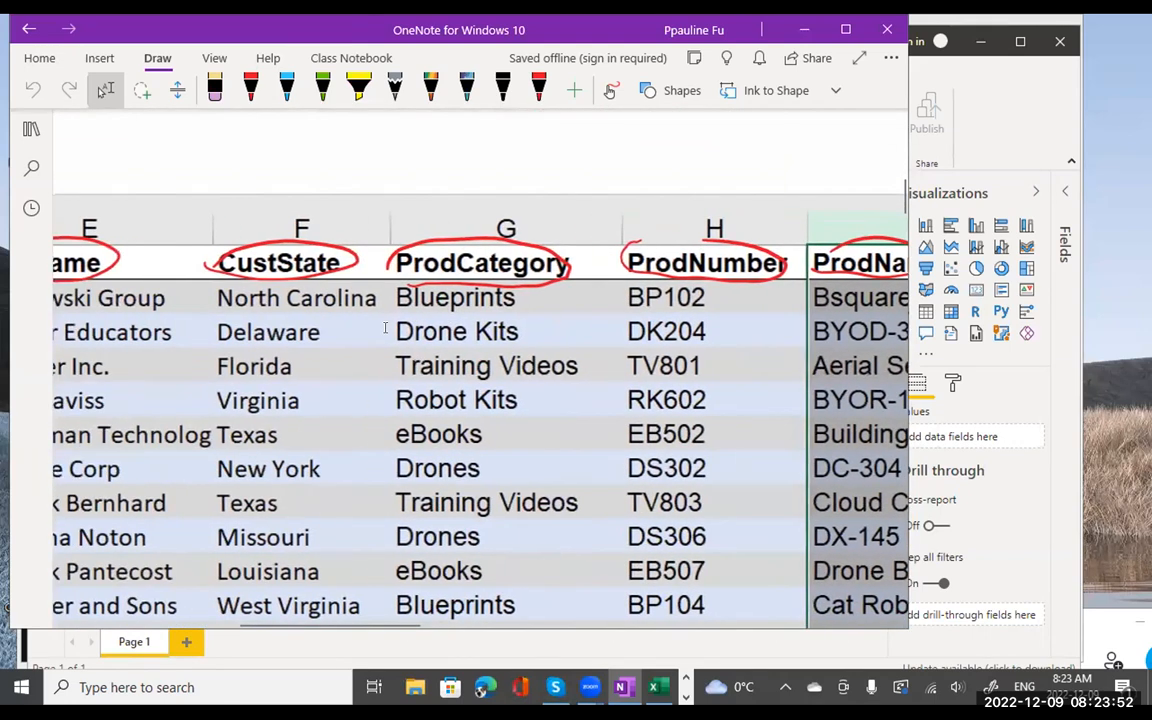
scroll(385, 328, "left", 8)
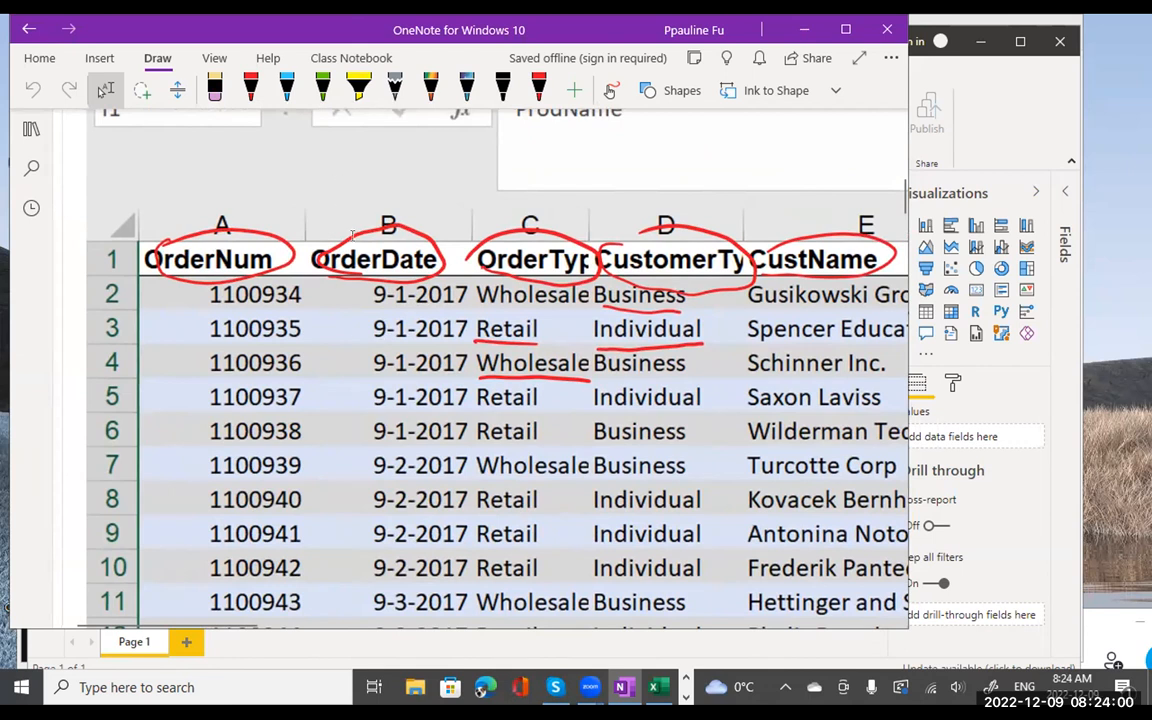
scroll(684, 287, "right", 6)
scroll(684, 287, "right", 15)
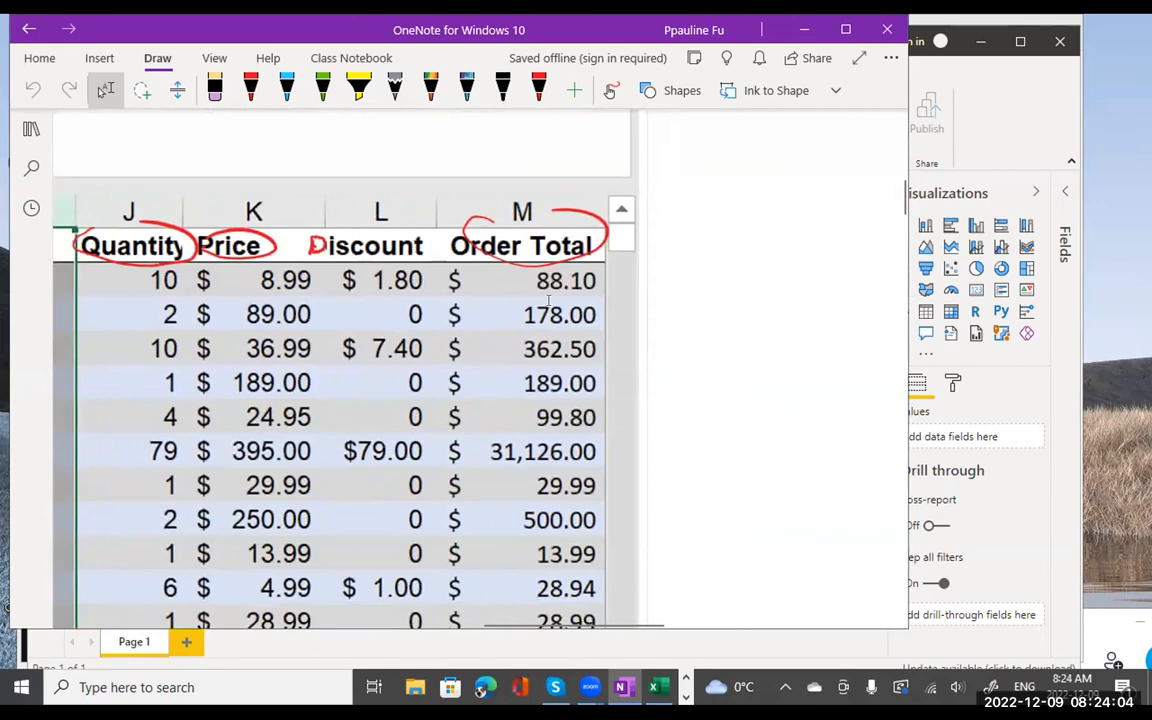
scroll(401, 354, "left", 8)
scroll(401, 354, "left", 8)
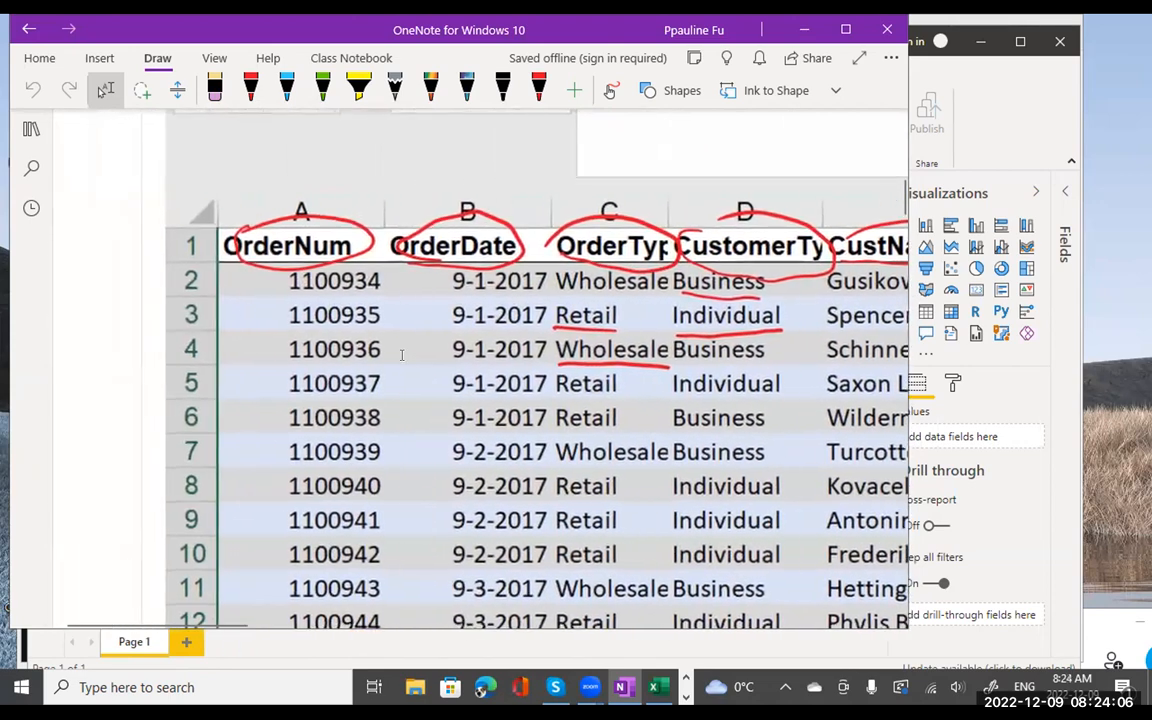
scroll(401, 354, "down", 6)
scroll(401, 354, "down", 5)
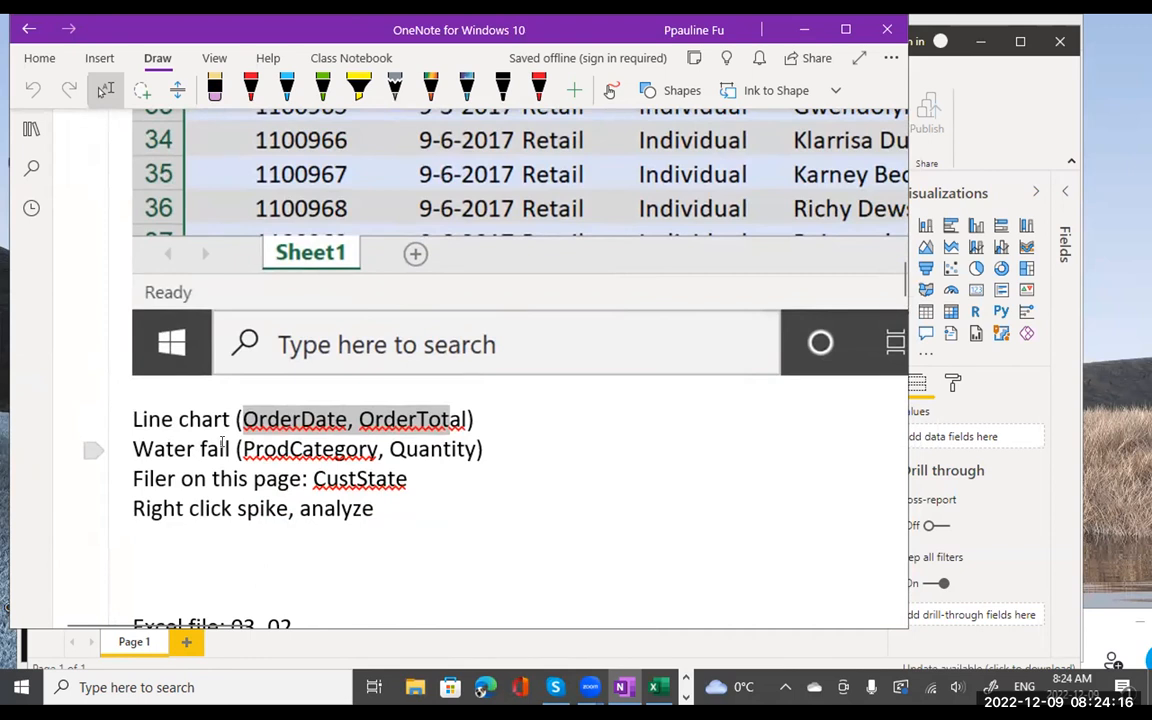
scroll(600, 389, "up", 8)
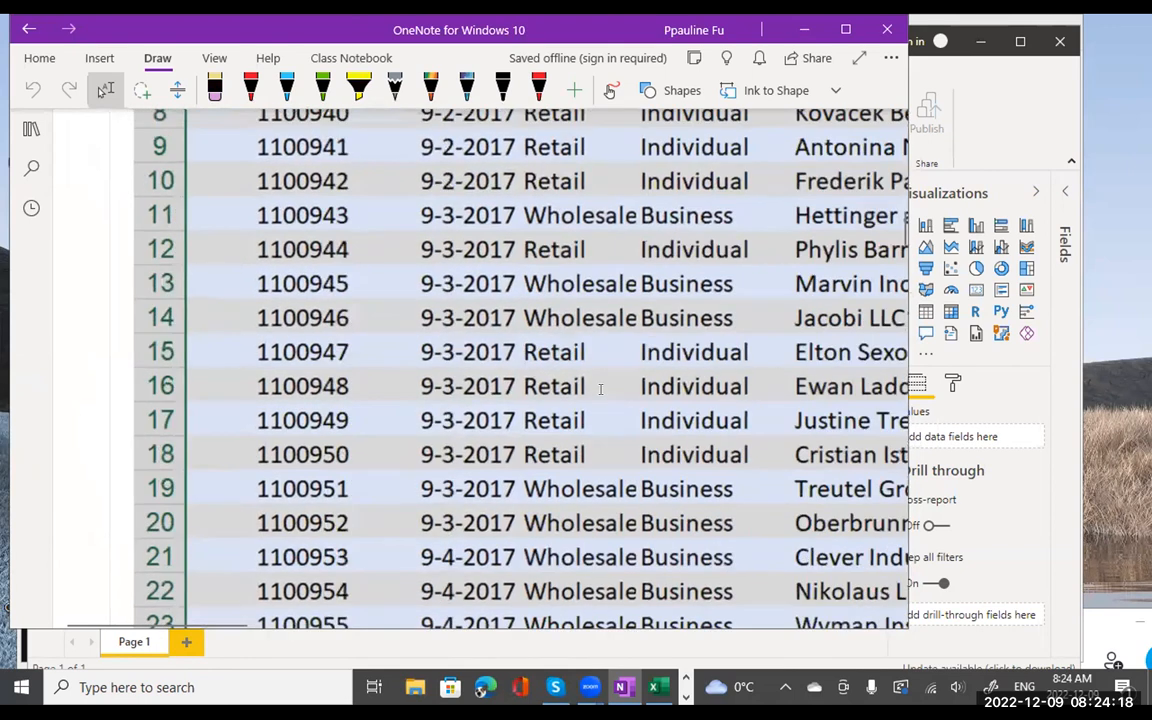
scroll(600, 389, "up", 3)
scroll(600, 389, "right", 5)
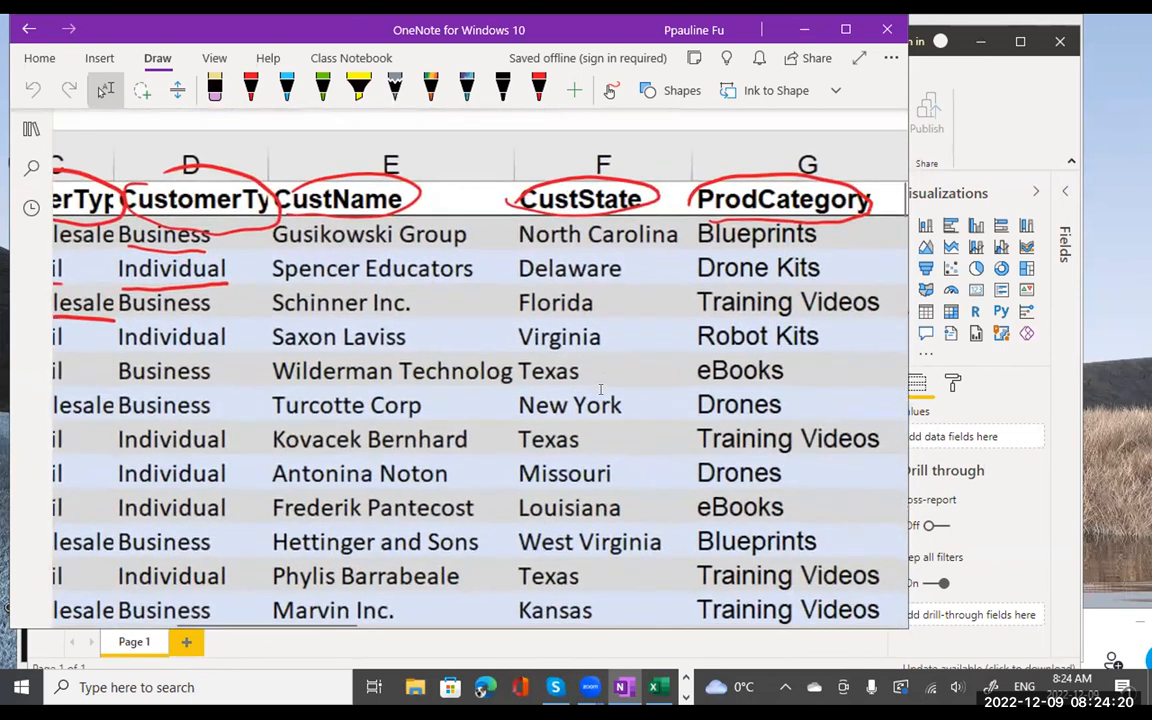
scroll(600, 389, "right", 2)
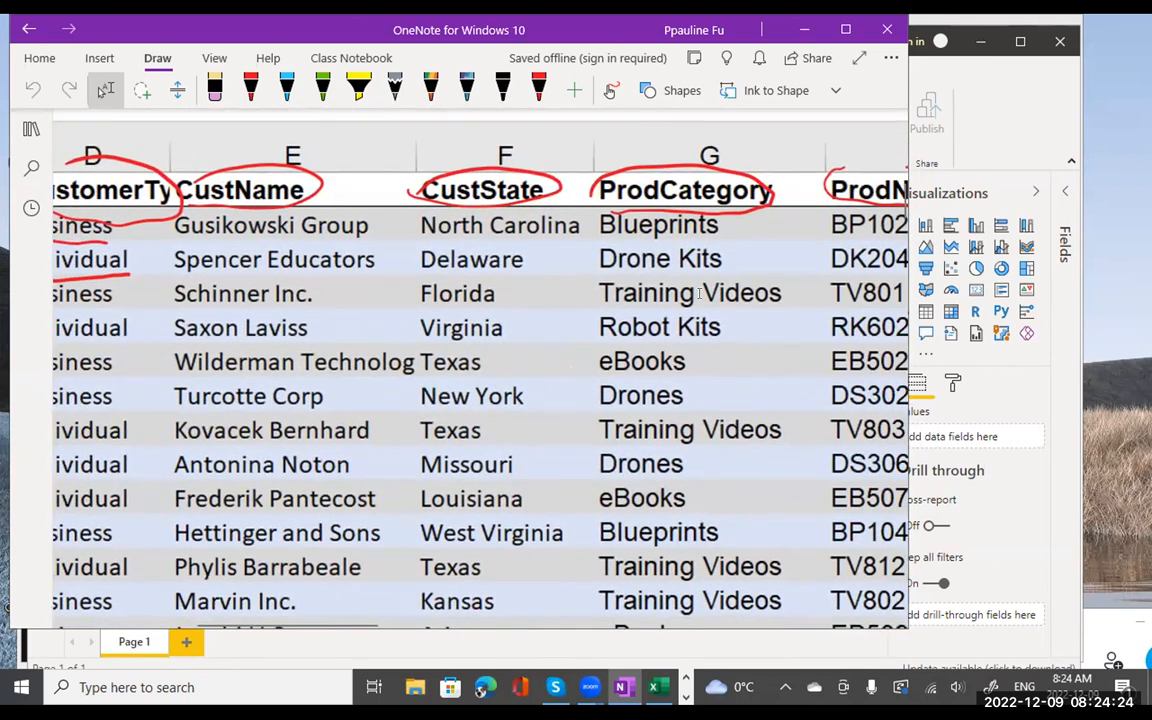
scroll(645, 430, "right", 10)
scroll(702, 292, "right", 3)
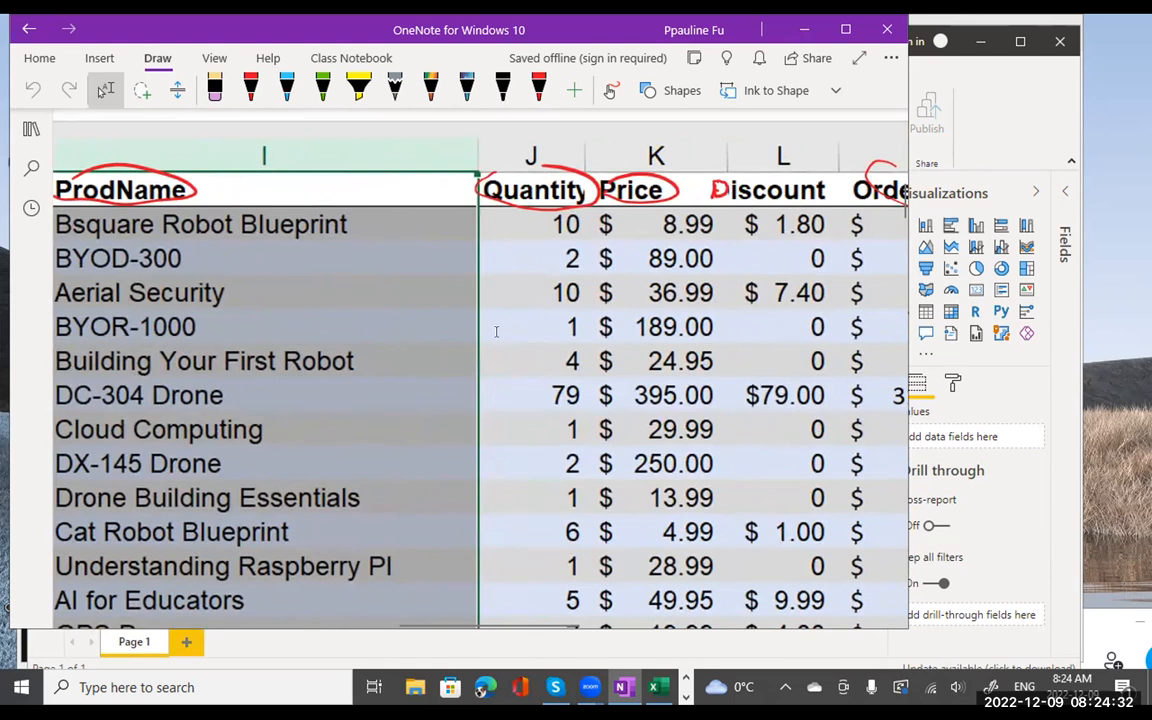
scroll(497, 330, "left", 15)
scroll(452, 345, "left", 10)
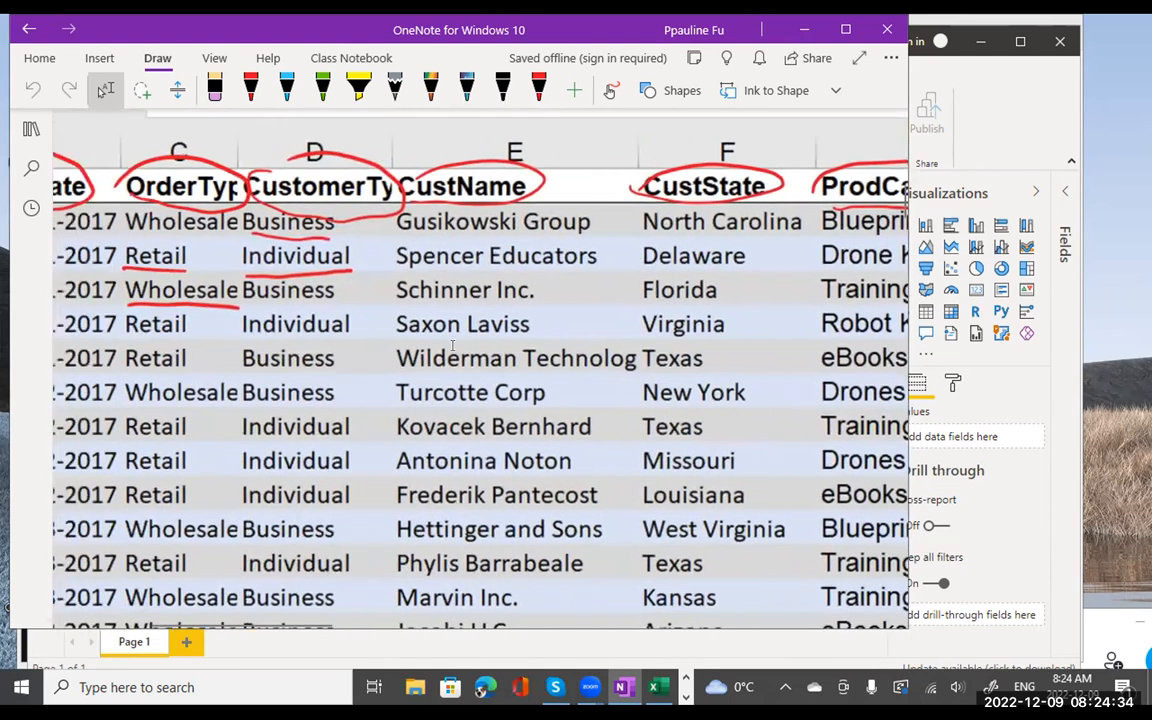
scroll(452, 345, "down", 3)
scroll(452, 345, "down", 10)
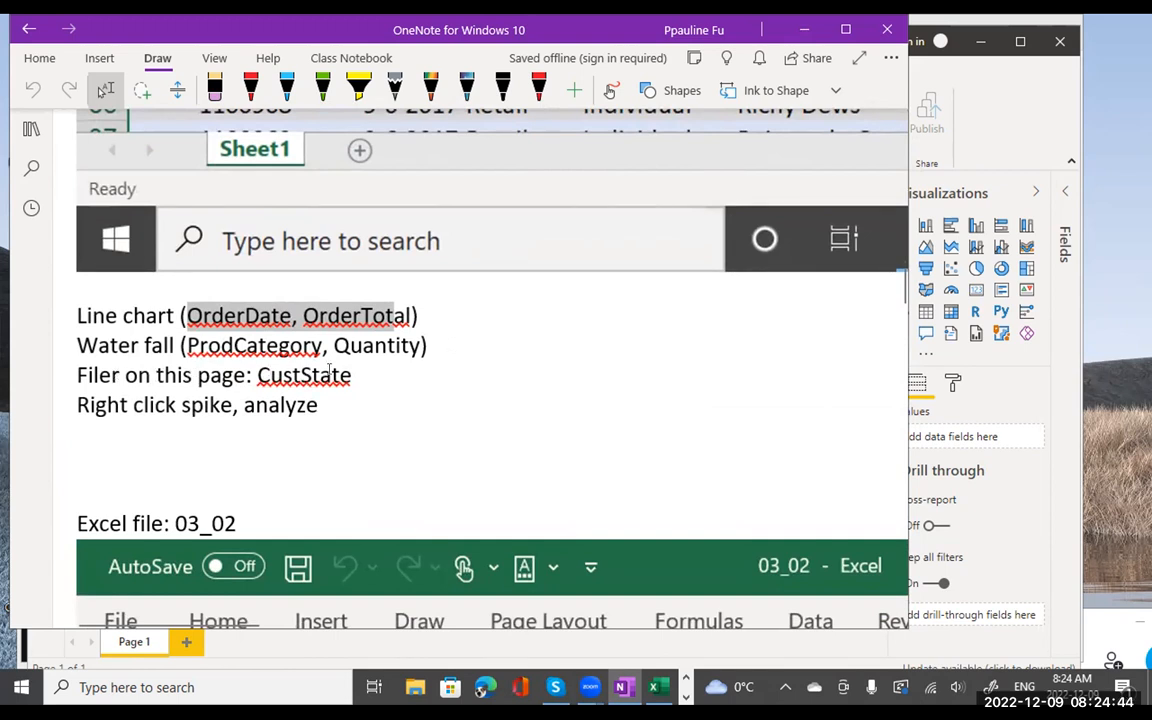
- Scroll back up the sales screenshot and drag the OneNote window down to uncover Power BI
scroll(329, 372, "up", 1)
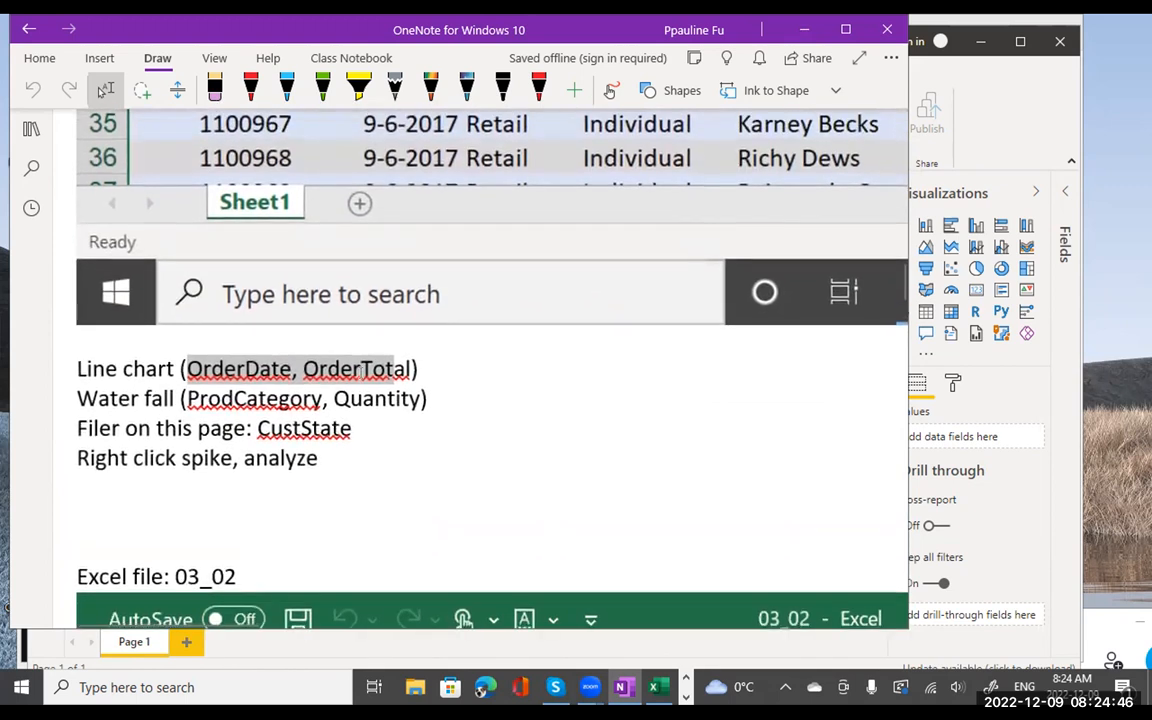
scroll(360, 370, "up", 5)
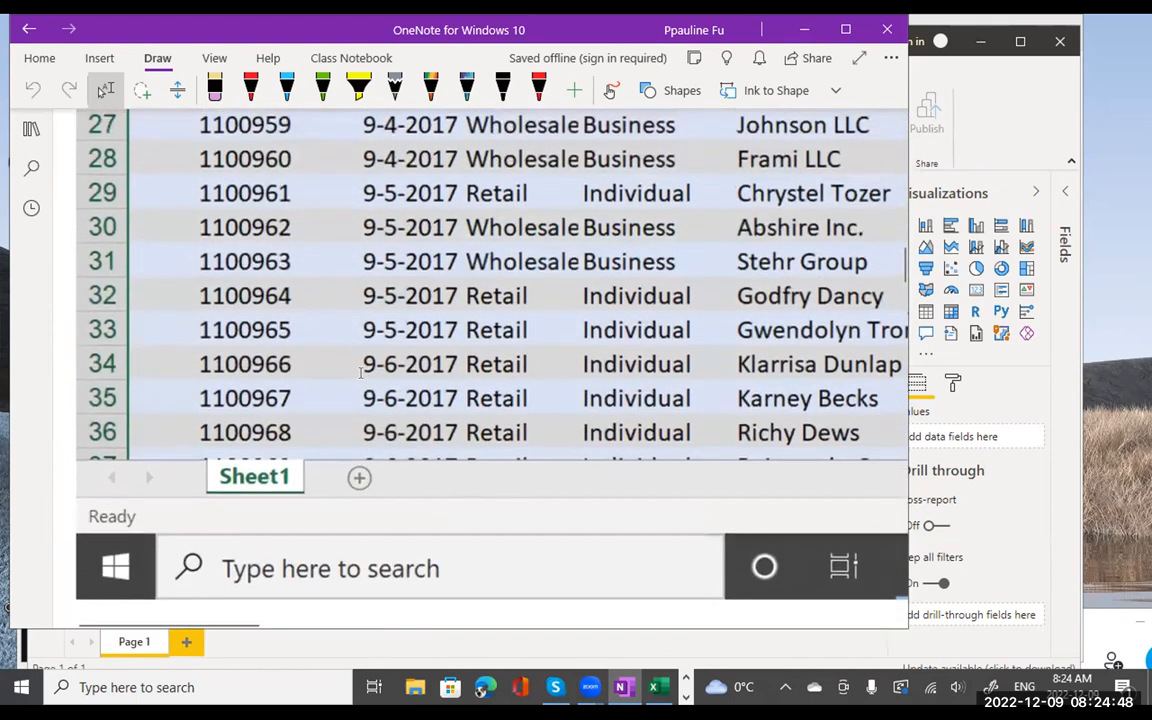
scroll(417, 318, "up", 8)
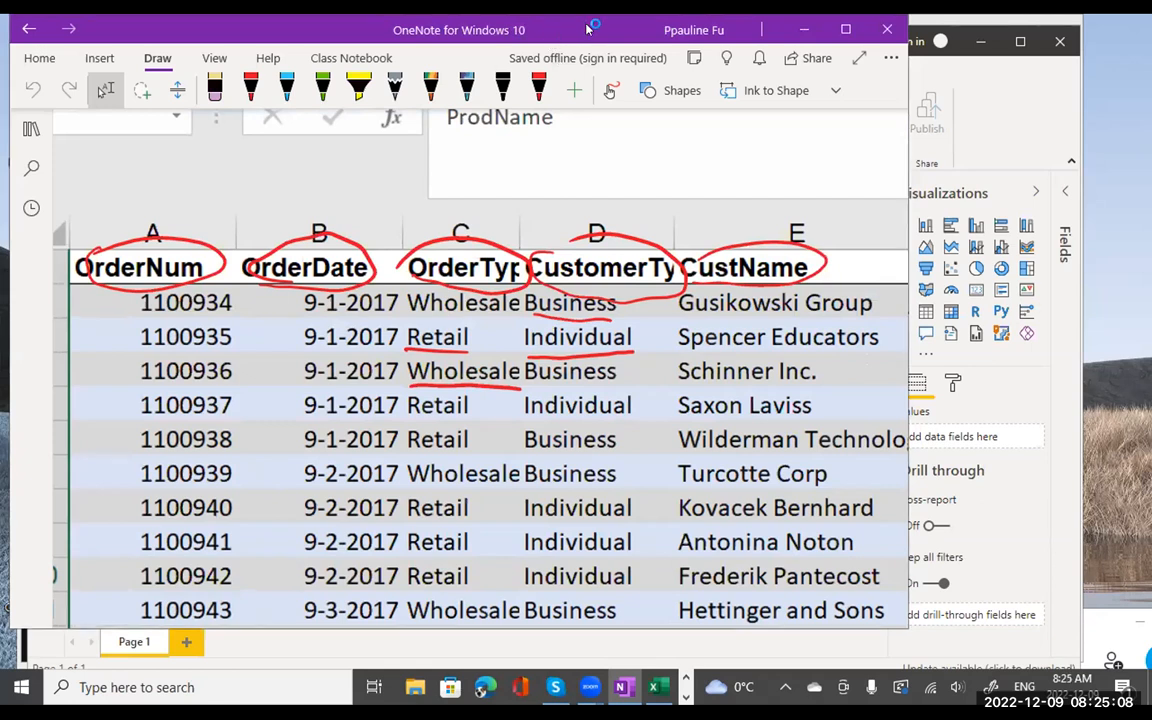
left_click_drag(588, 29, 584, 196)
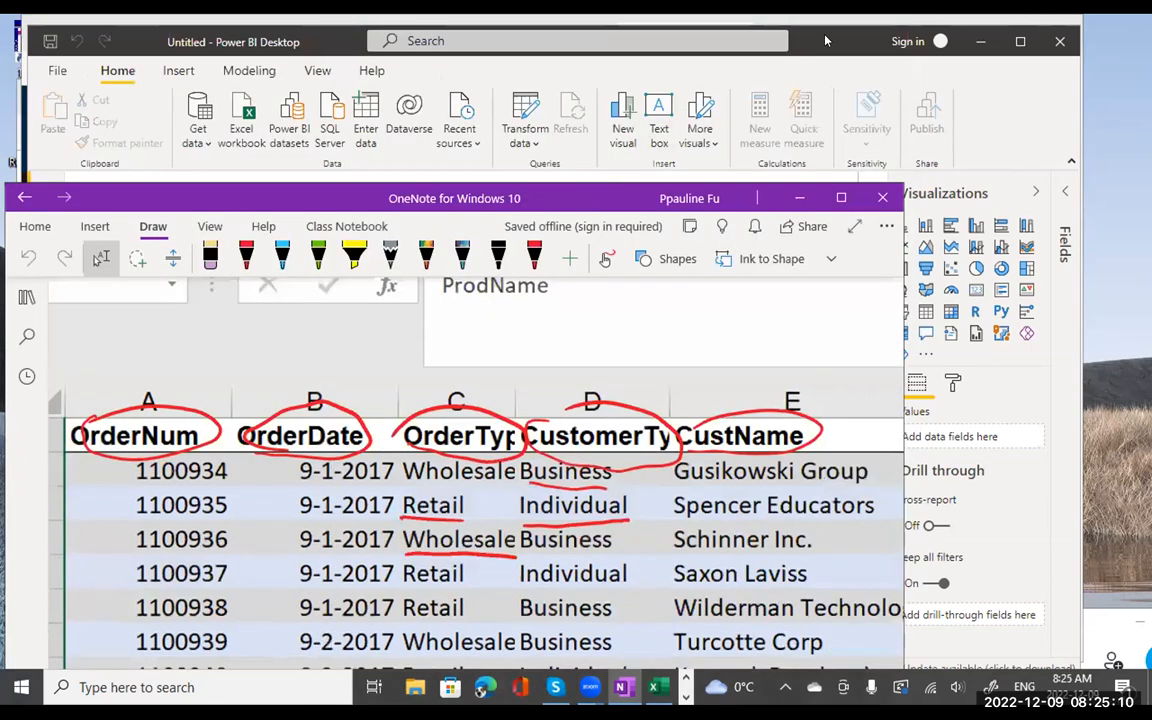
- Bring the Power BI Desktop window to the front and nudge it into position
left_click(826, 41)
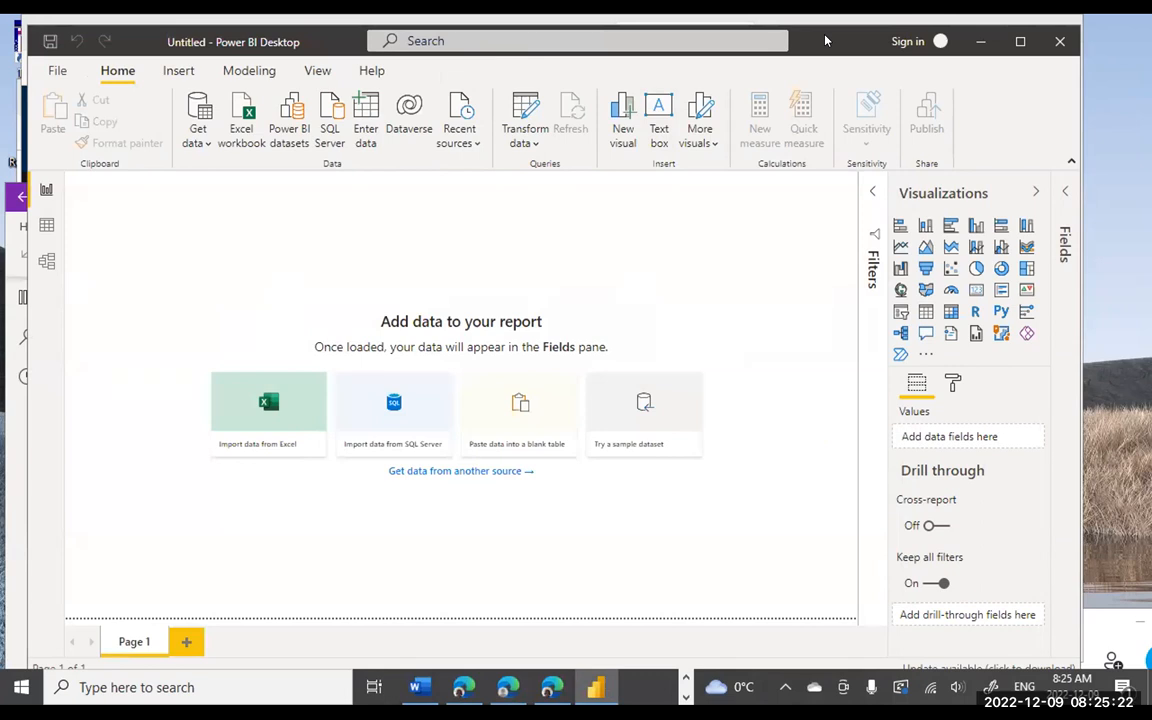
left_click_drag(826, 41, 822, 38)
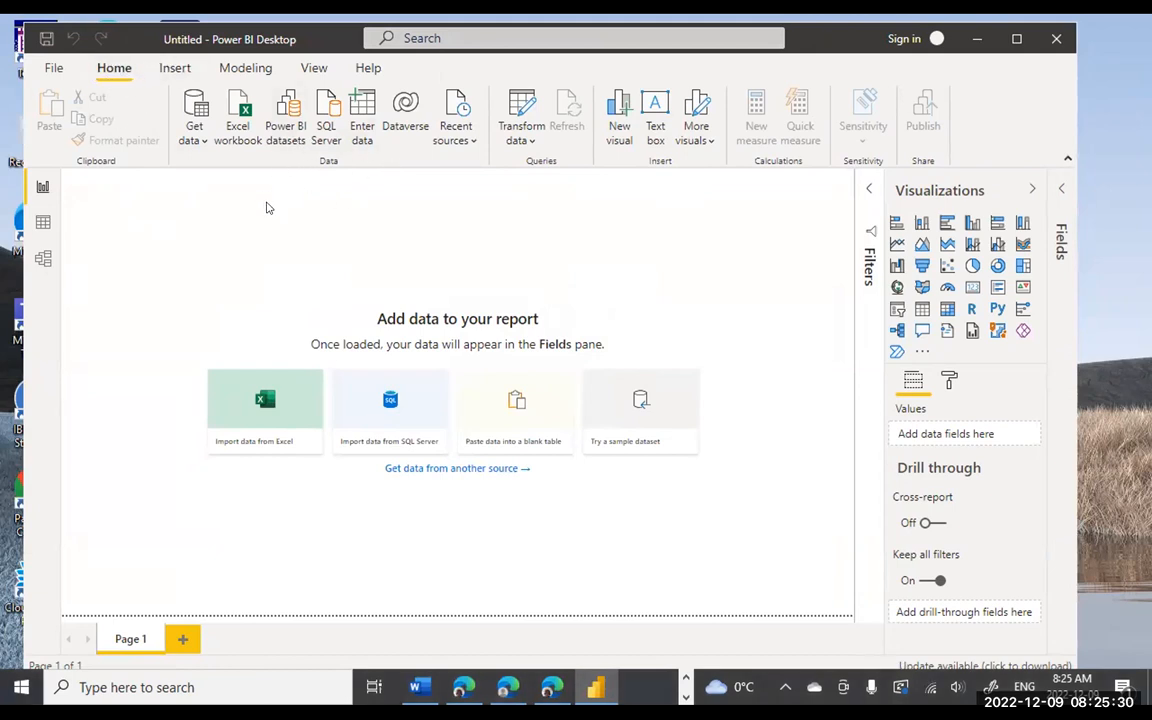
- Import the Red30 Tech Online Sales workbook through Get data > Excel workbook
left_click(192, 139)
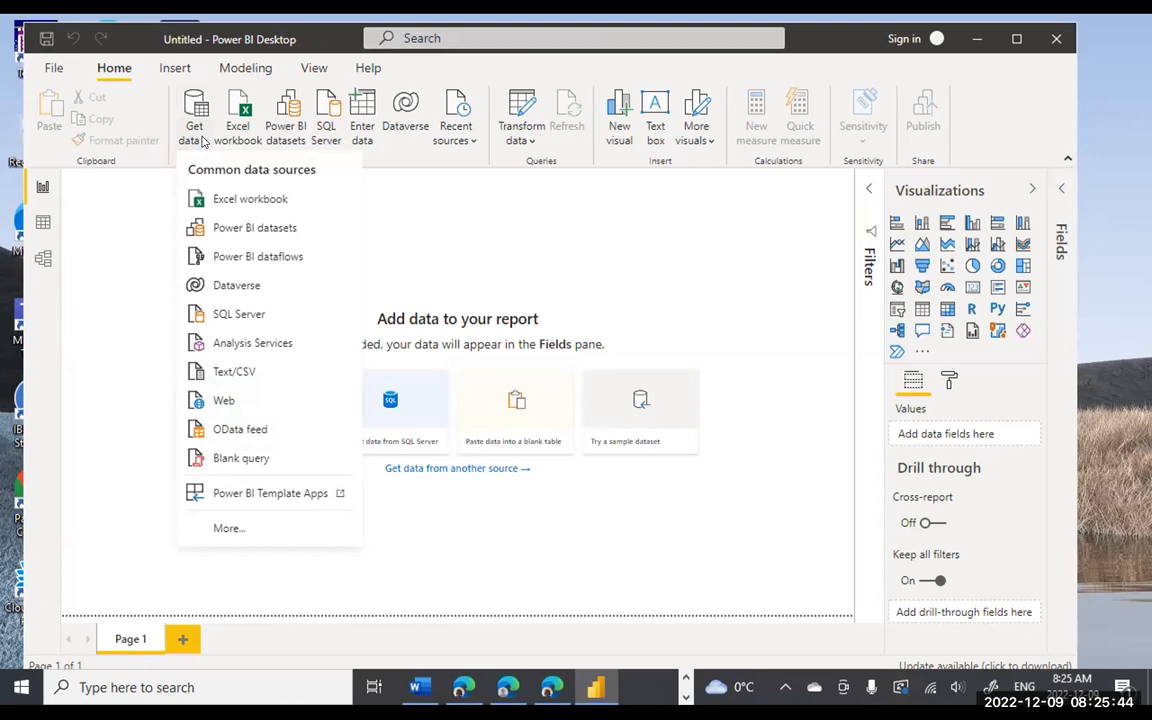
left_click(221, 202)
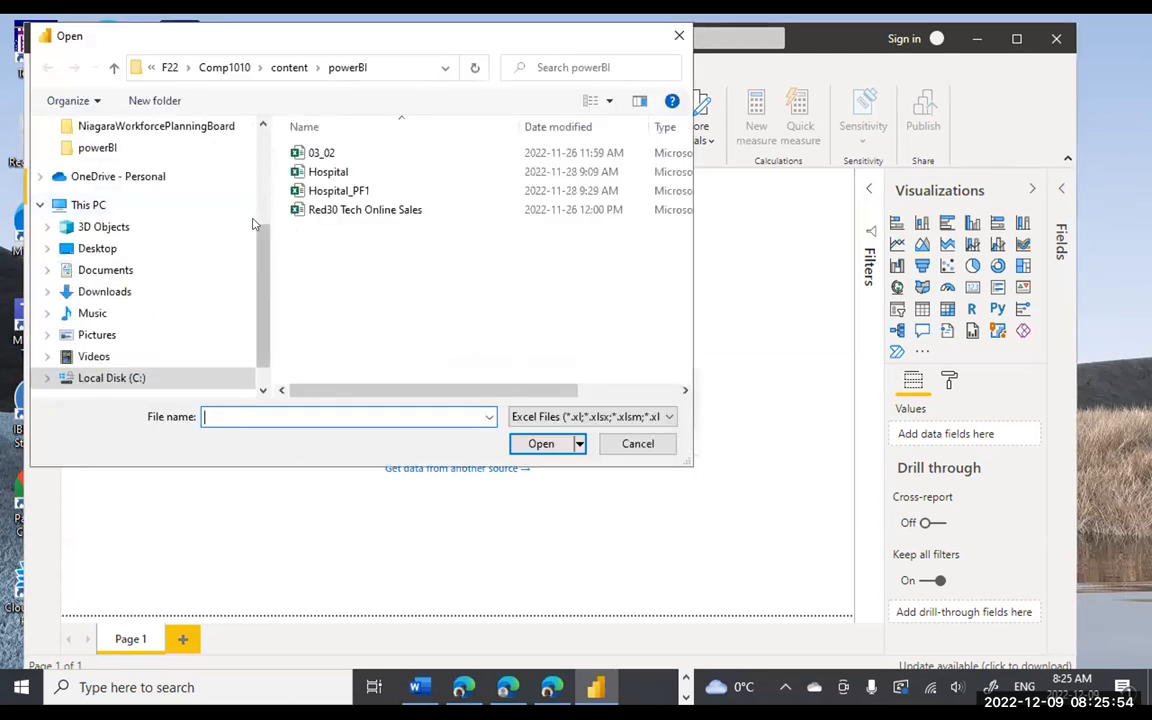
left_click(312, 211)
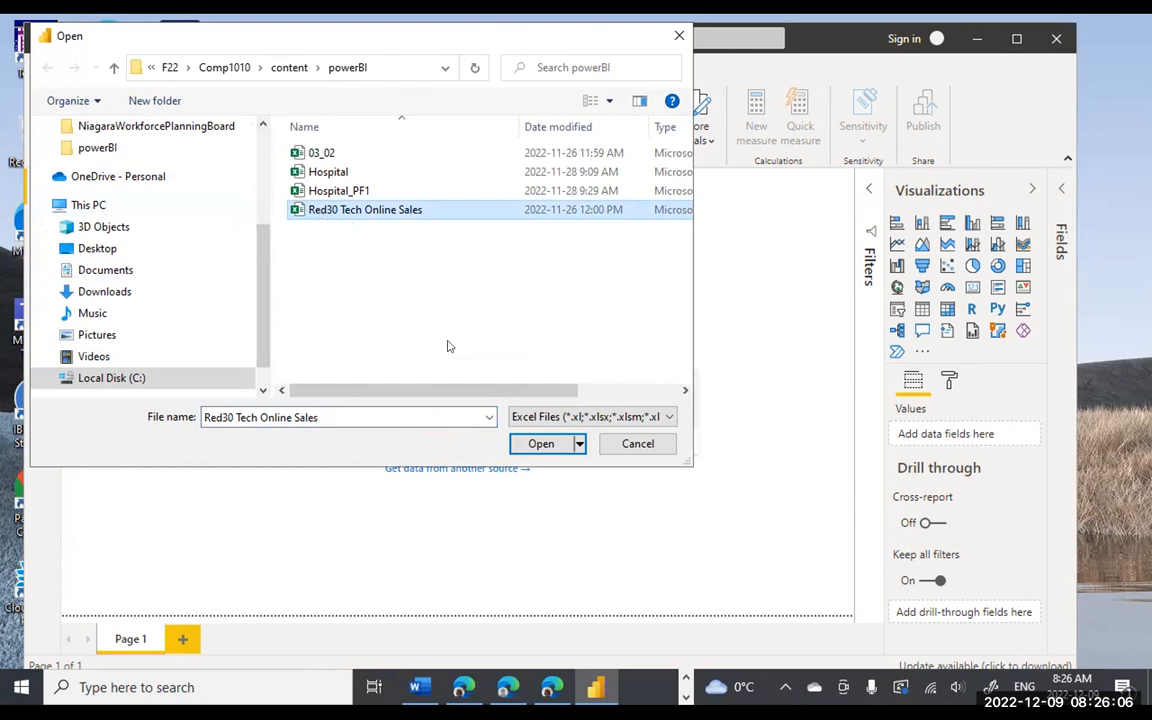
left_click(536, 445)
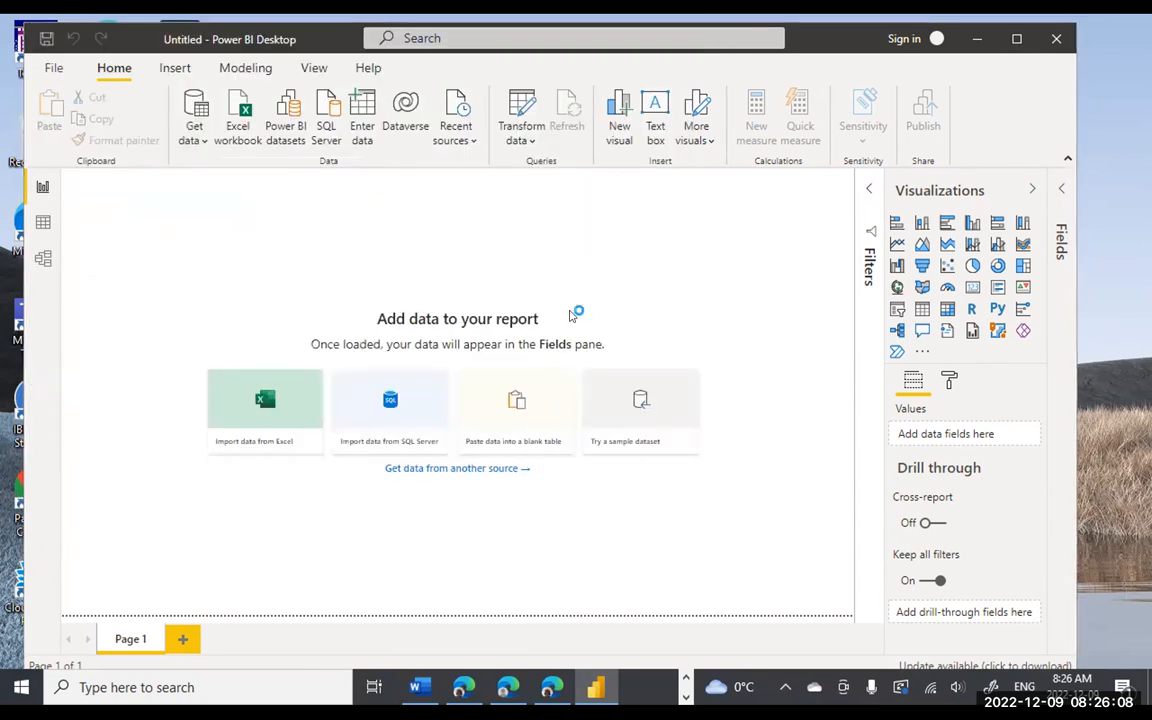
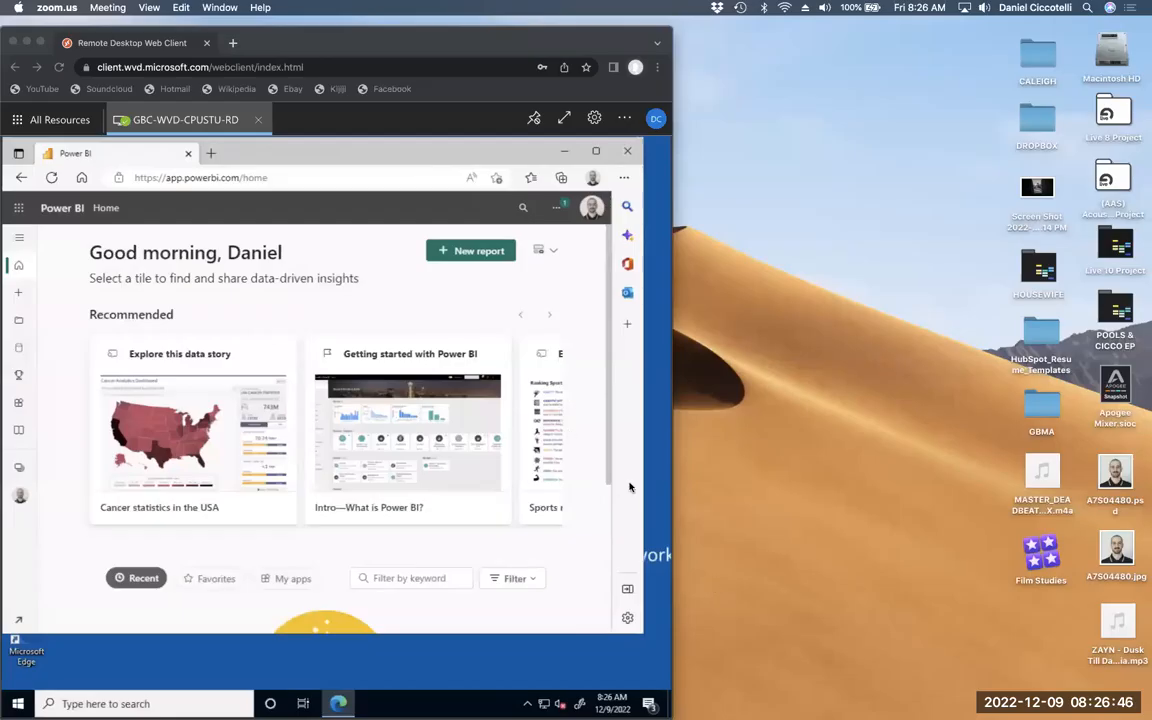
- Widen the remote desktop browser window and the Power BI browser window
left_click(670, 33)
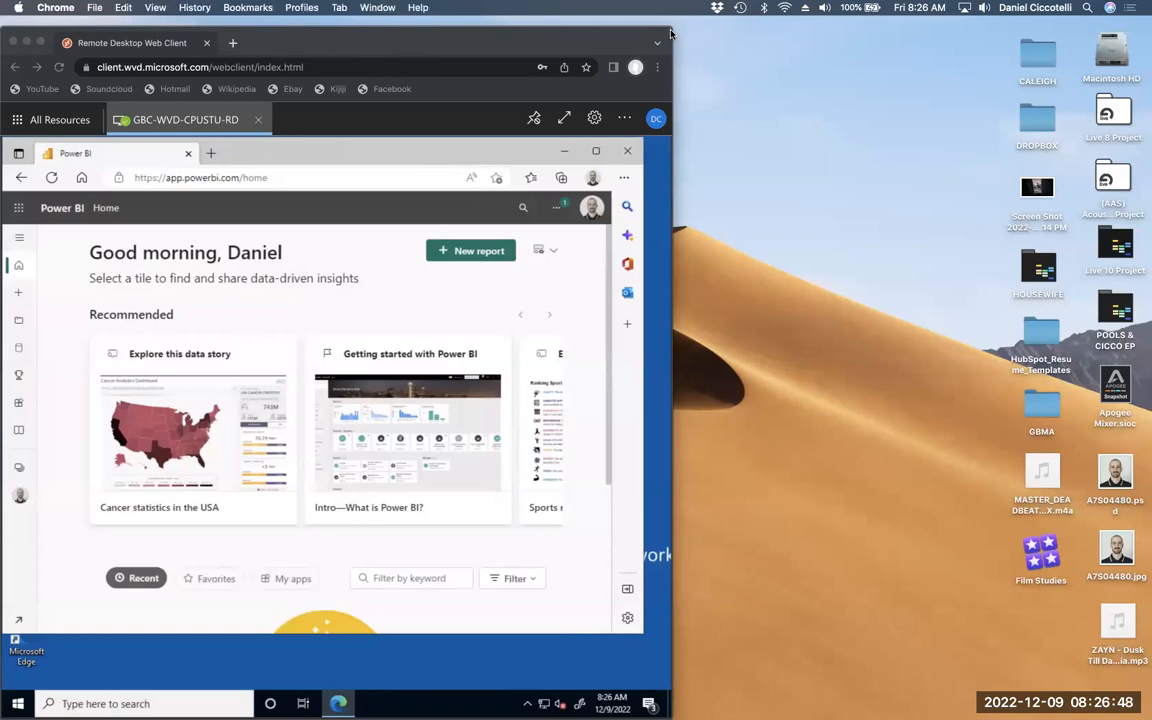
left_click_drag(670, 33, 942, 7)
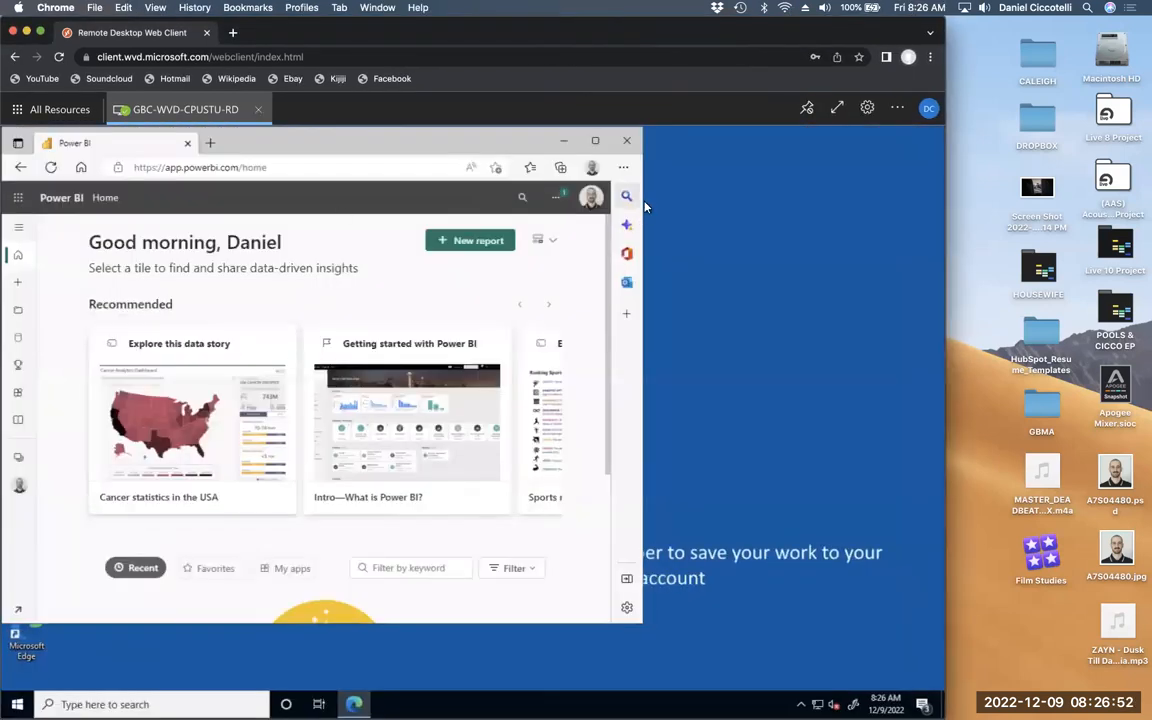
left_click_drag(641, 198, 897, 181)
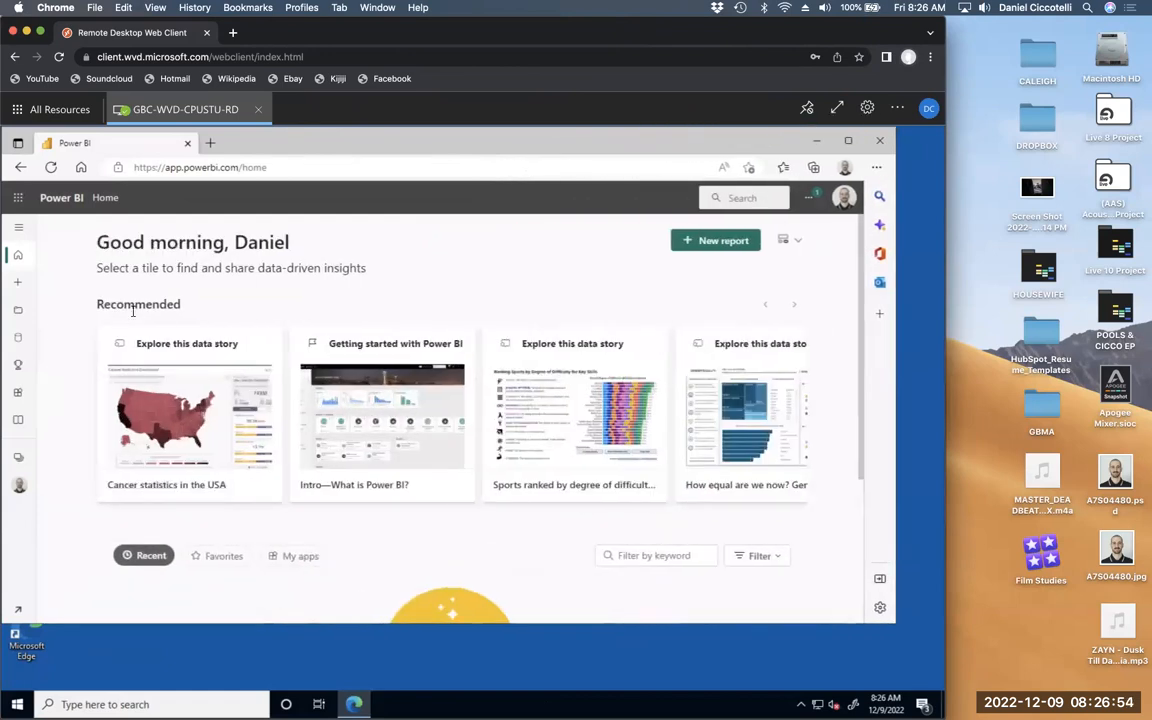
- Expand the left navigation pane so its section names show
left_click(21, 228)
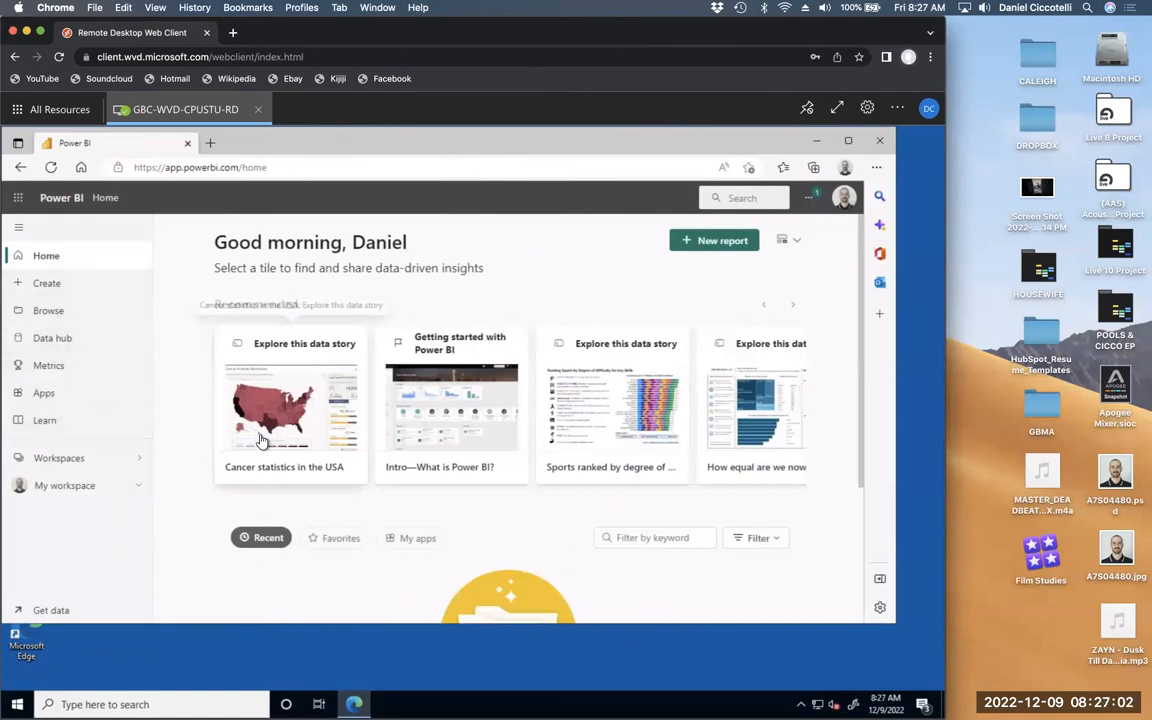
scroll(179, 458, "down", 3)
scroll(179, 458, "up", 3)
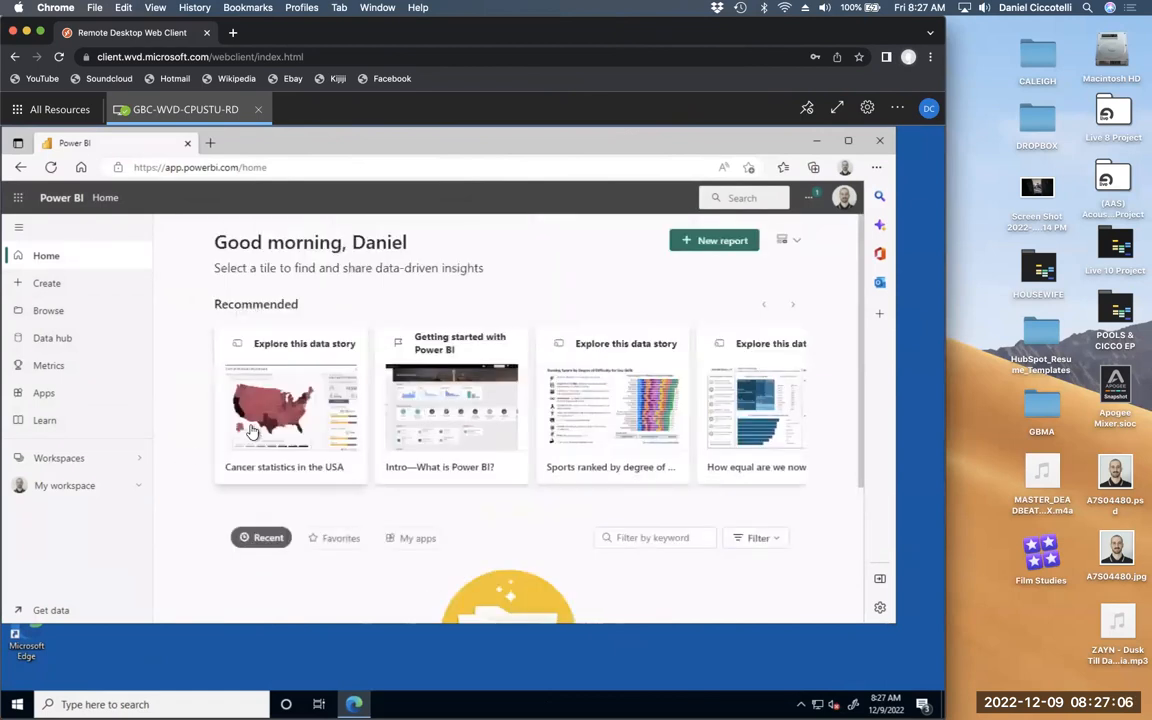
- Visit Browse and Data hub, then choose Add data to start a new report
left_click(47, 310)
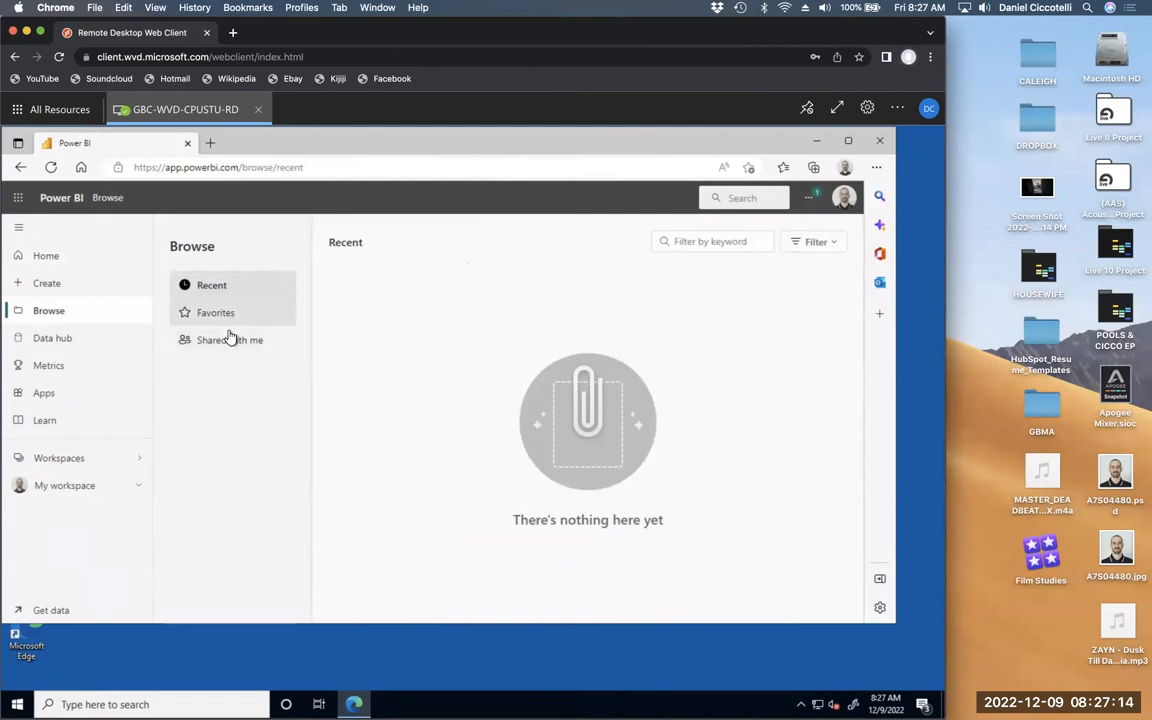
left_click(76, 337)
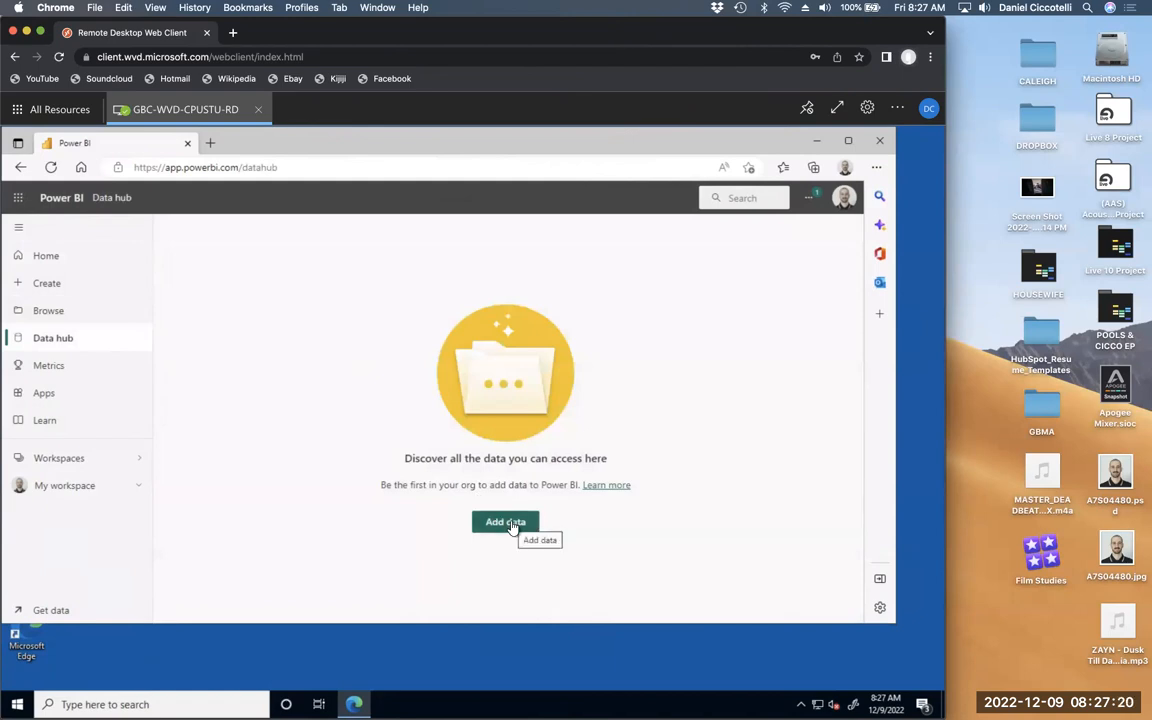
left_click(512, 525)
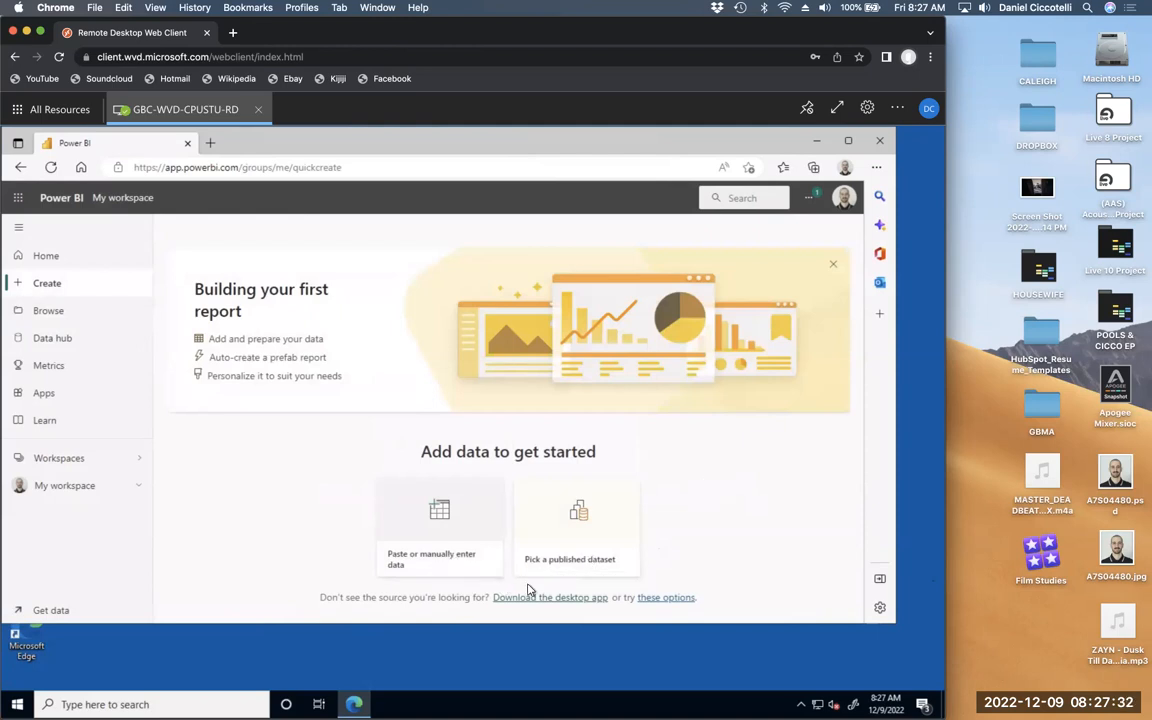
left_click(447, 560)
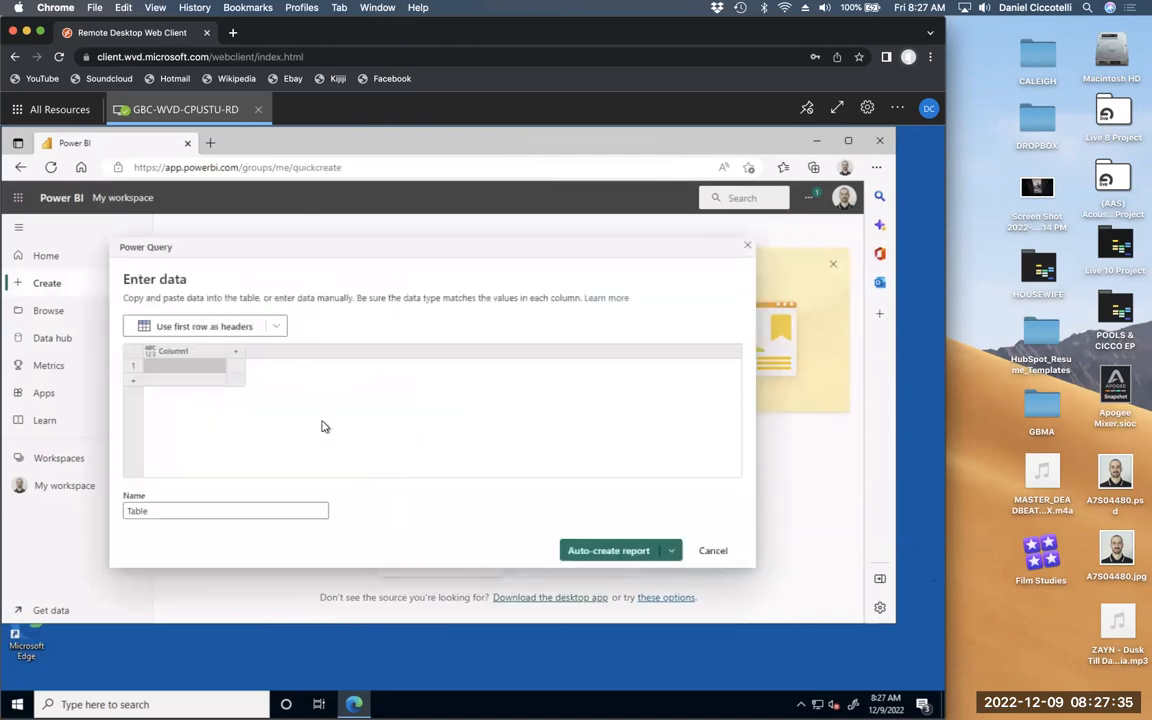
left_click(278, 328)
left_click(279, 329)
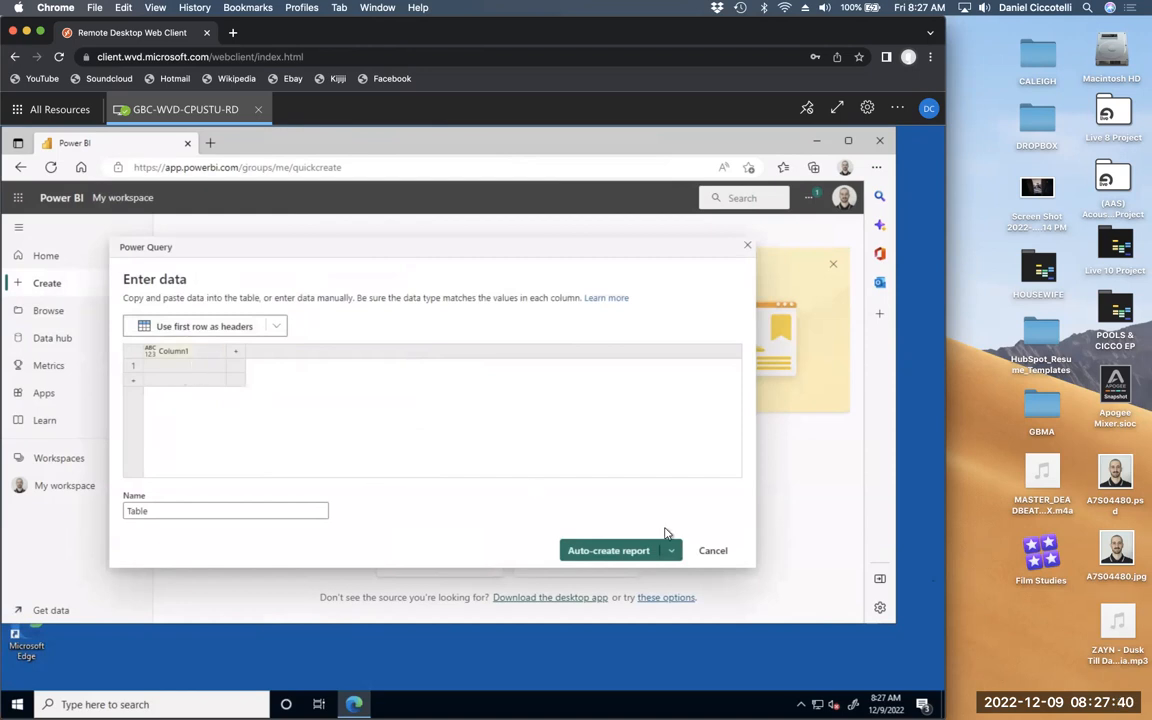
left_click(712, 551)
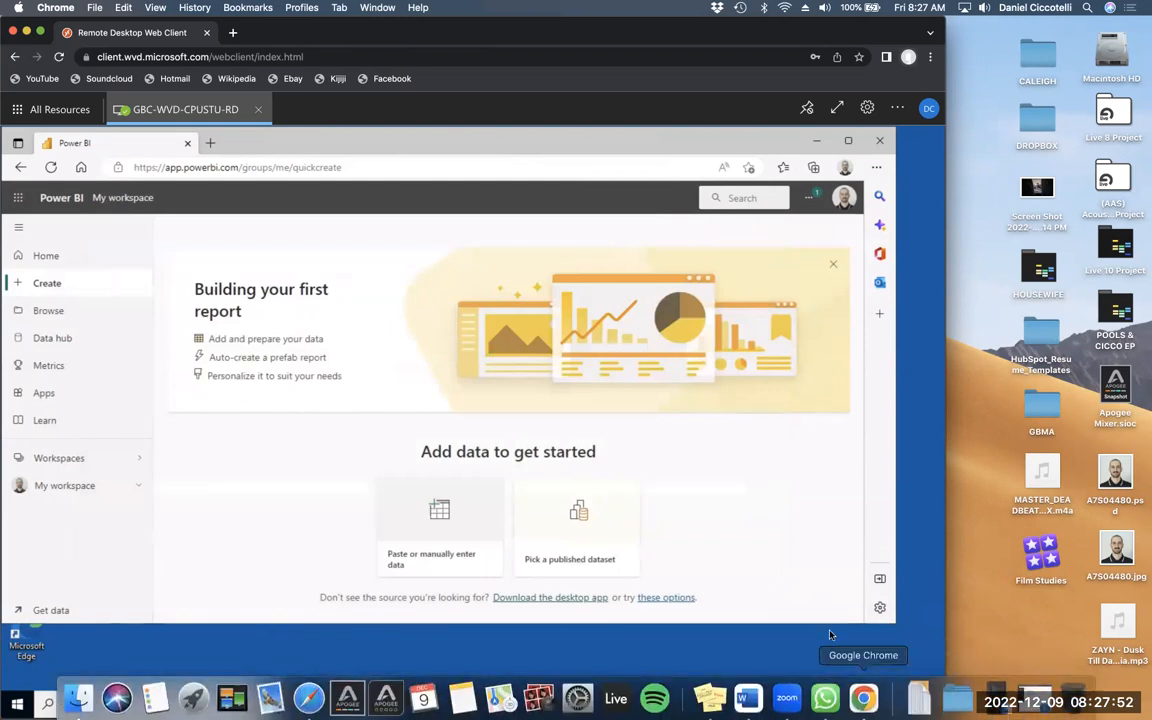
- From the OneDrive tray flyout, open COMP 1115 > POWER BI DATA FILES in File Explorer
left_click(800, 704)
left_click(789, 680)
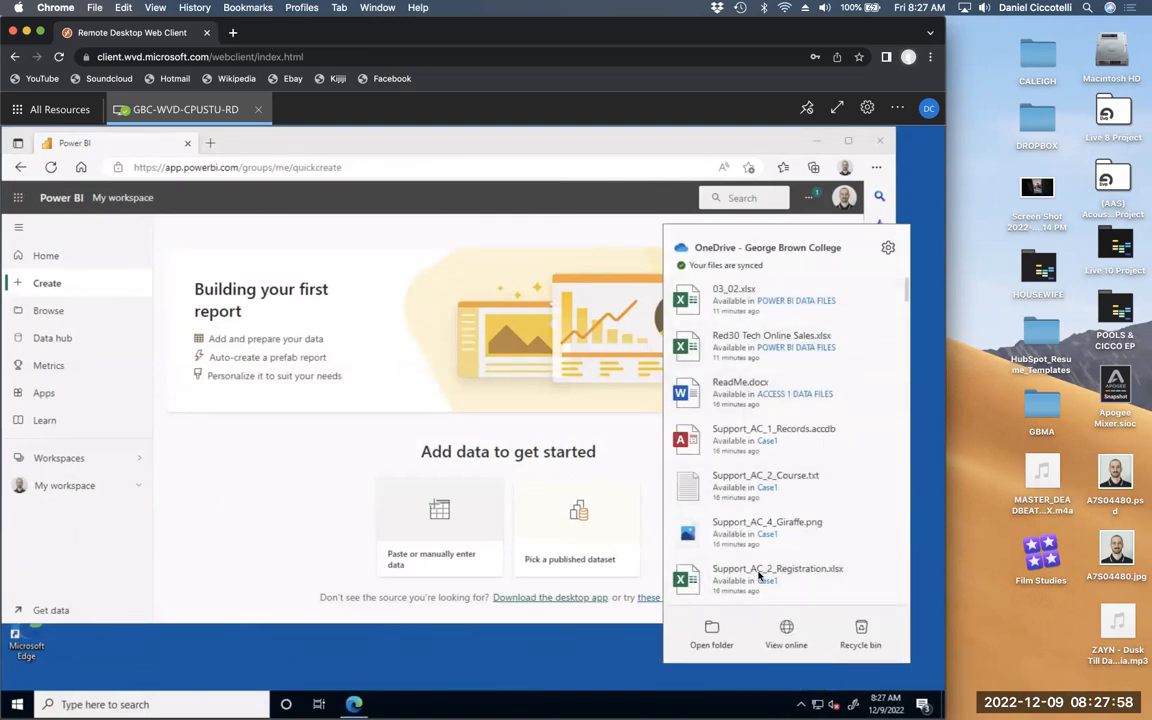
left_click(708, 632)
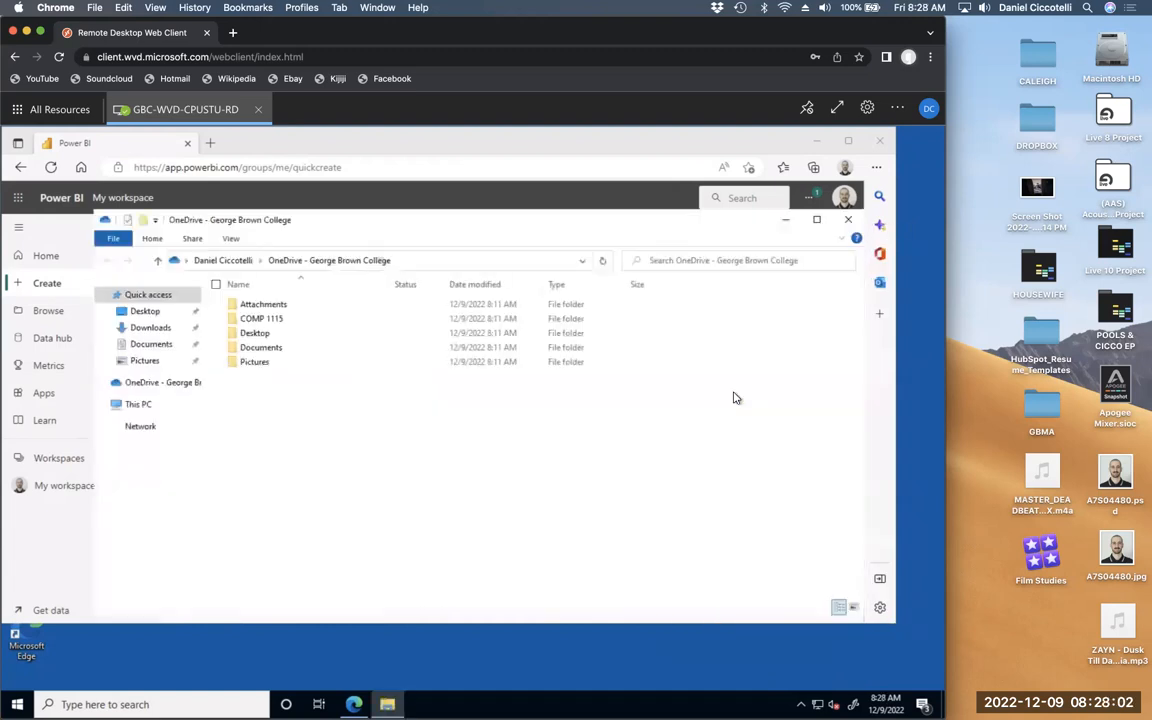
double_click(266, 318)
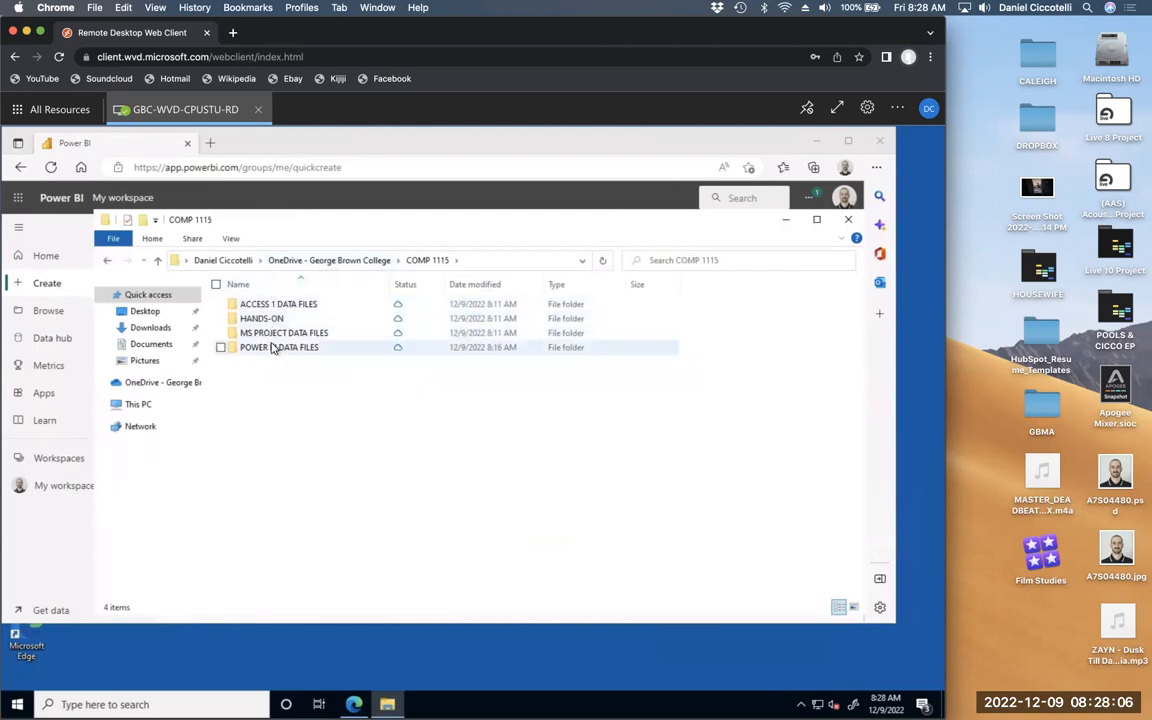
double_click(274, 346)
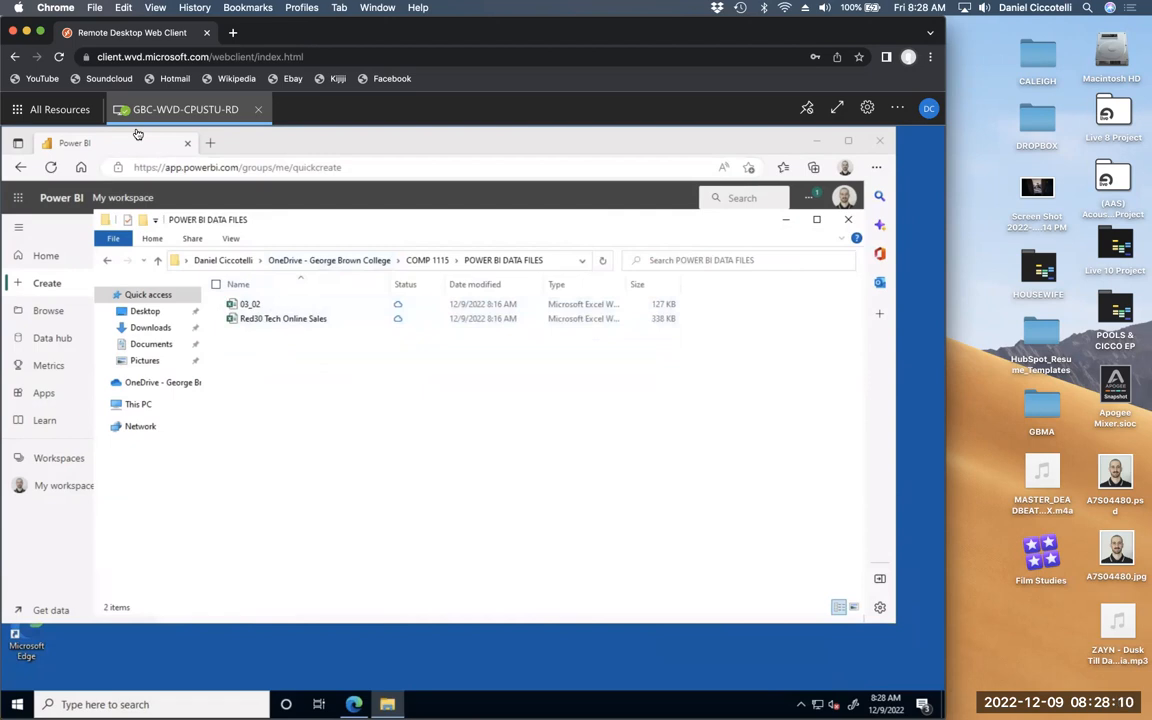
- Move File Explorer slightly lower and switch between it and the Power BI page
left_click_drag(689, 222, 584, 240)
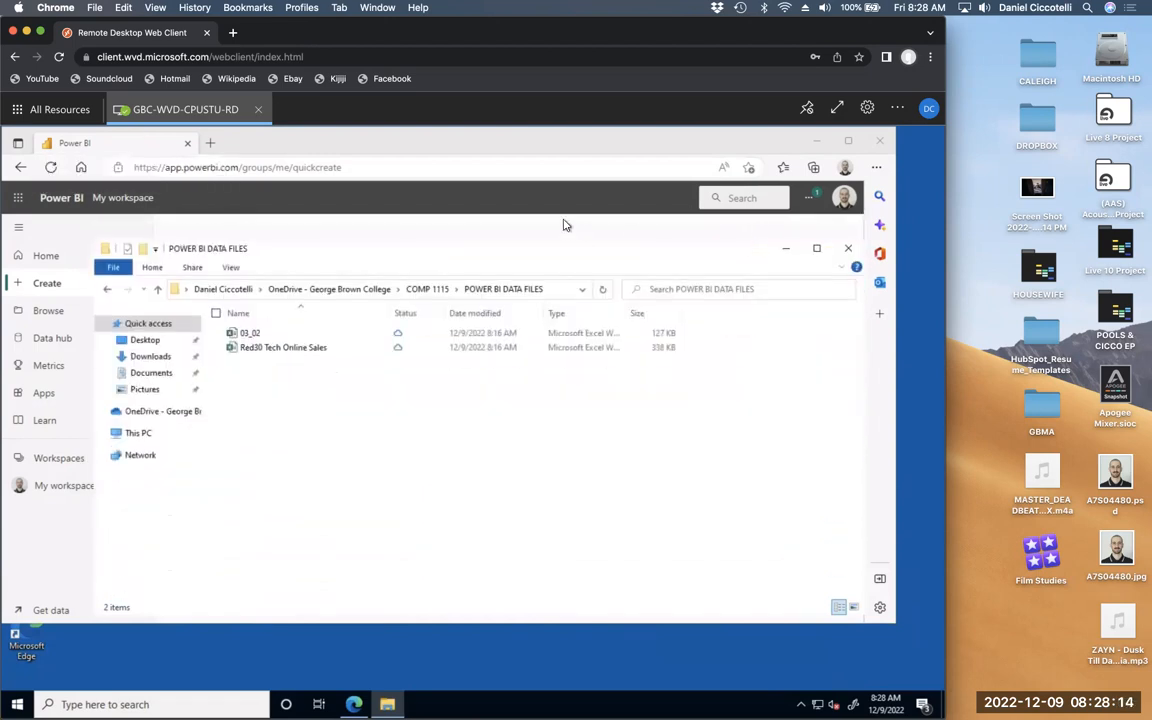
left_click(565, 223)
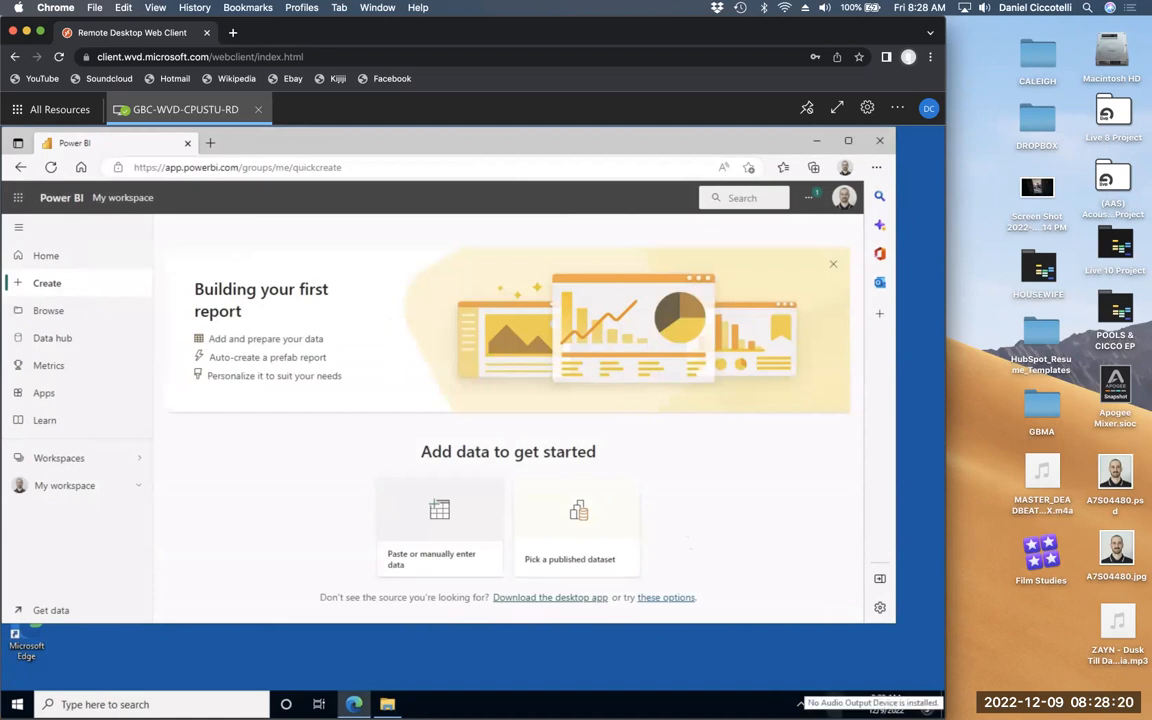
left_click(387, 705)
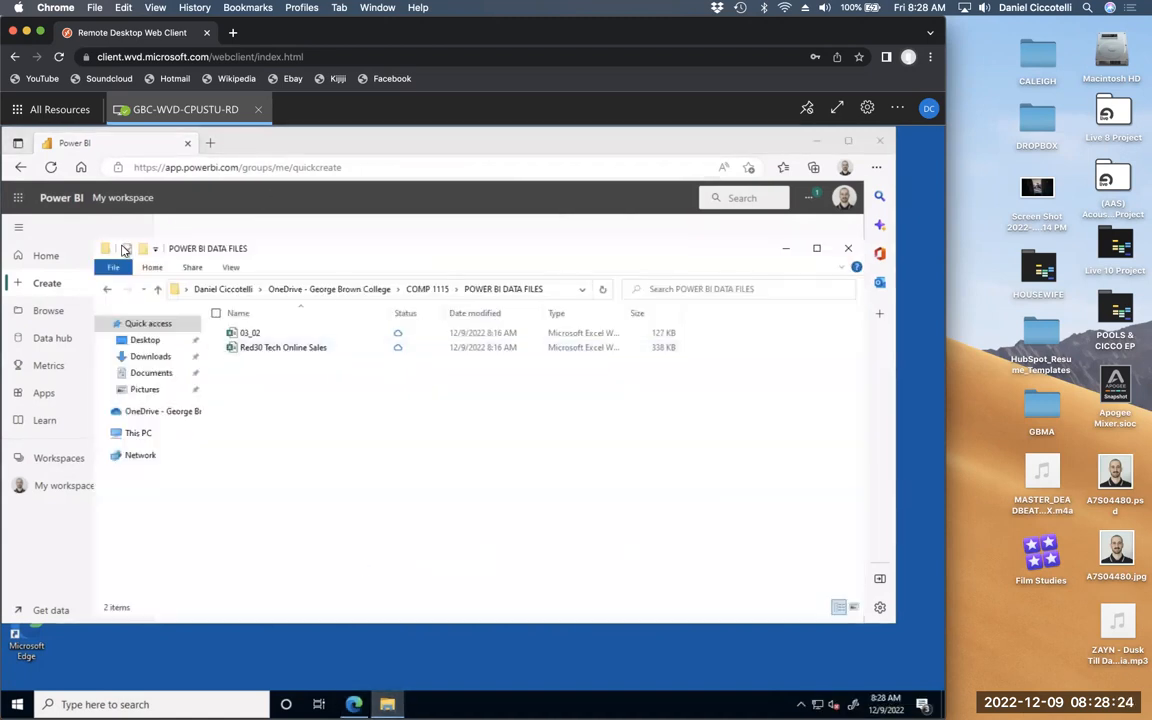
- Open Red30 Tech Online Sales, move Explorer down, drag the workbook onto Power BI's data option
left_click(262, 349)
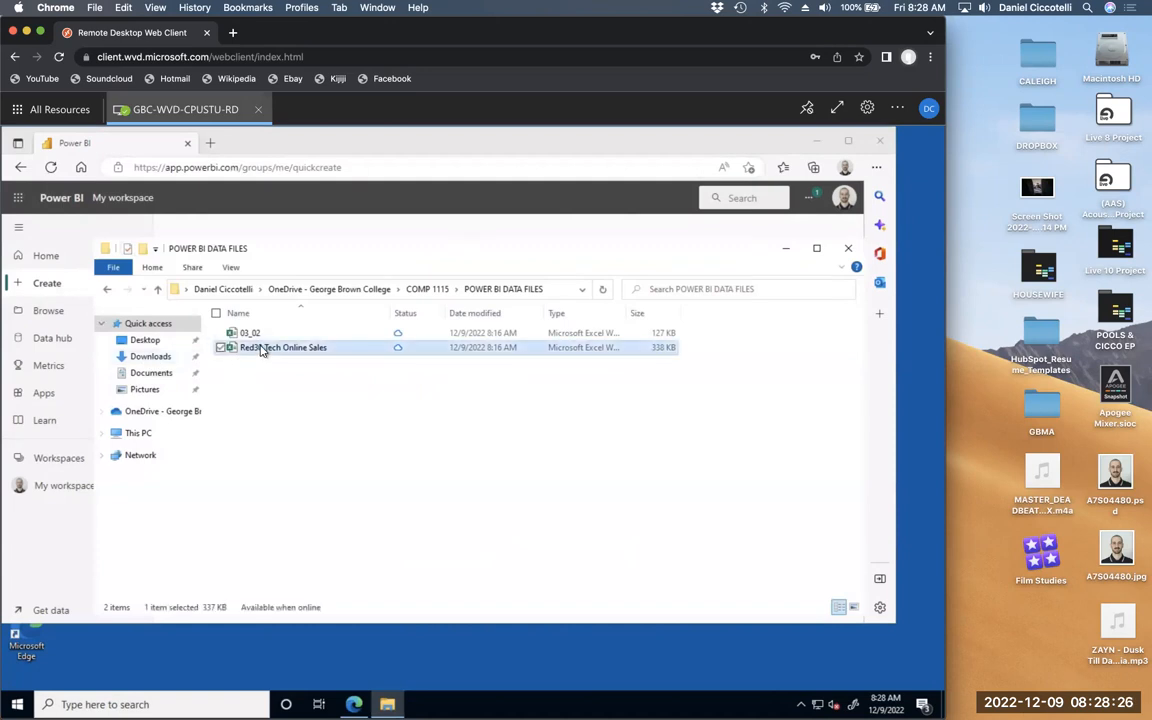
double_click(262, 349)
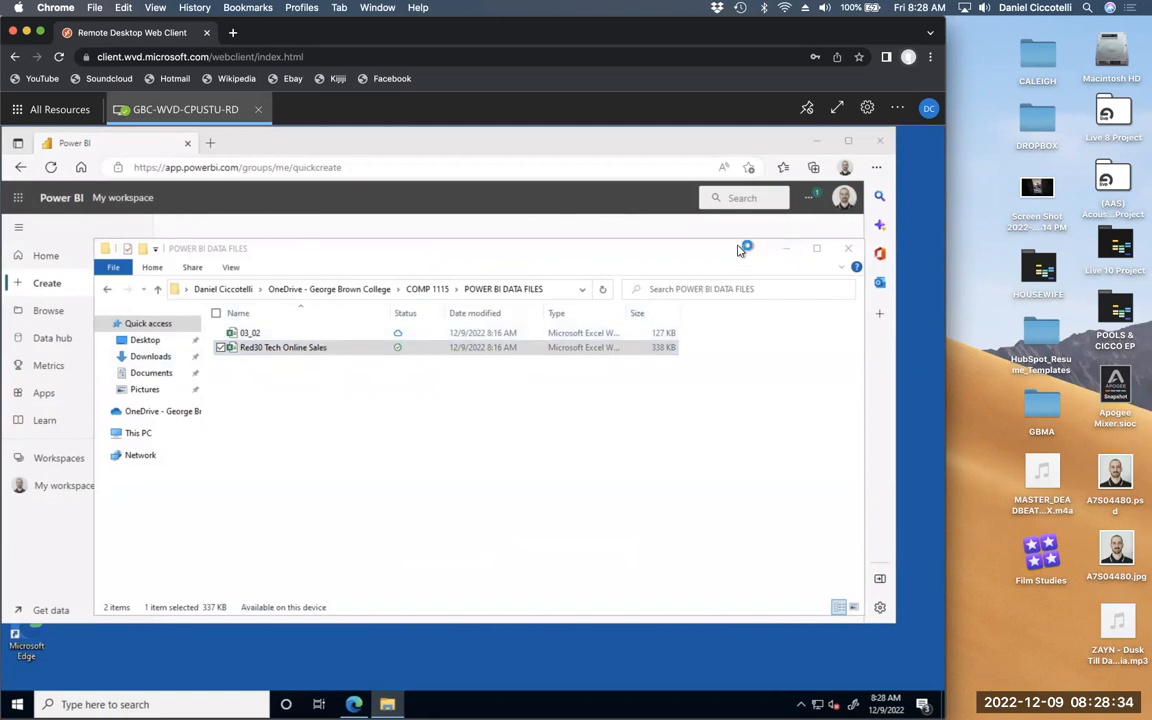
left_click_drag(753, 512, 754, 575)
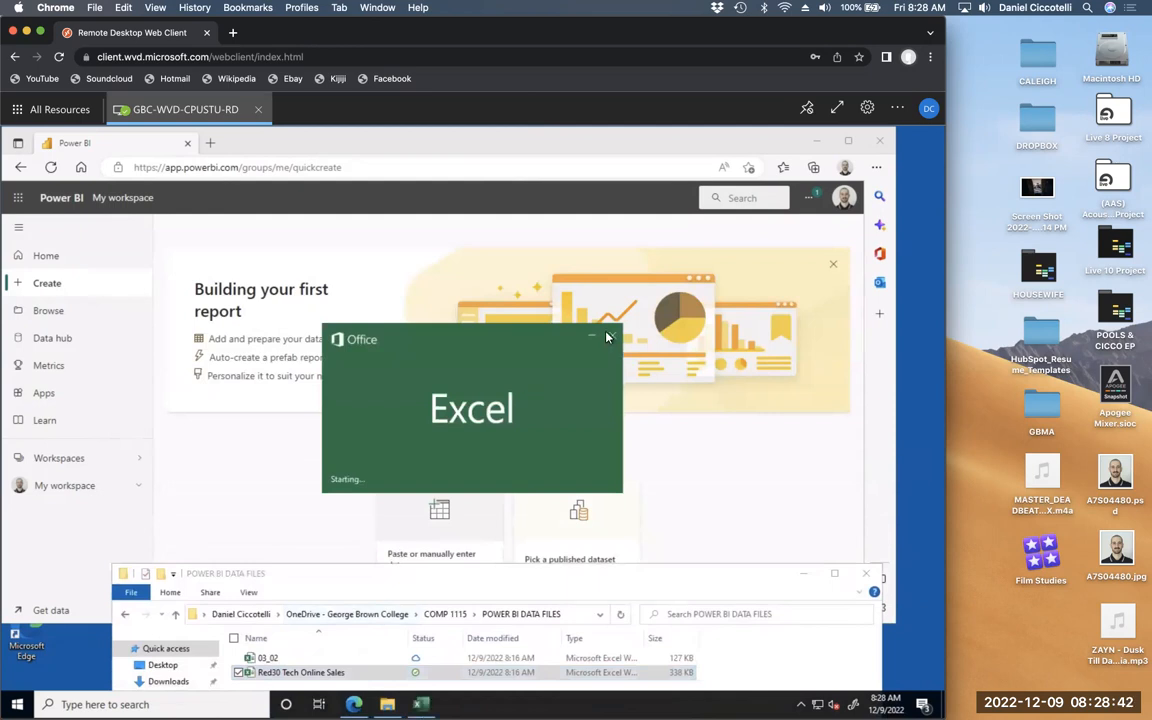
left_click_drag(272, 678, 430, 517)
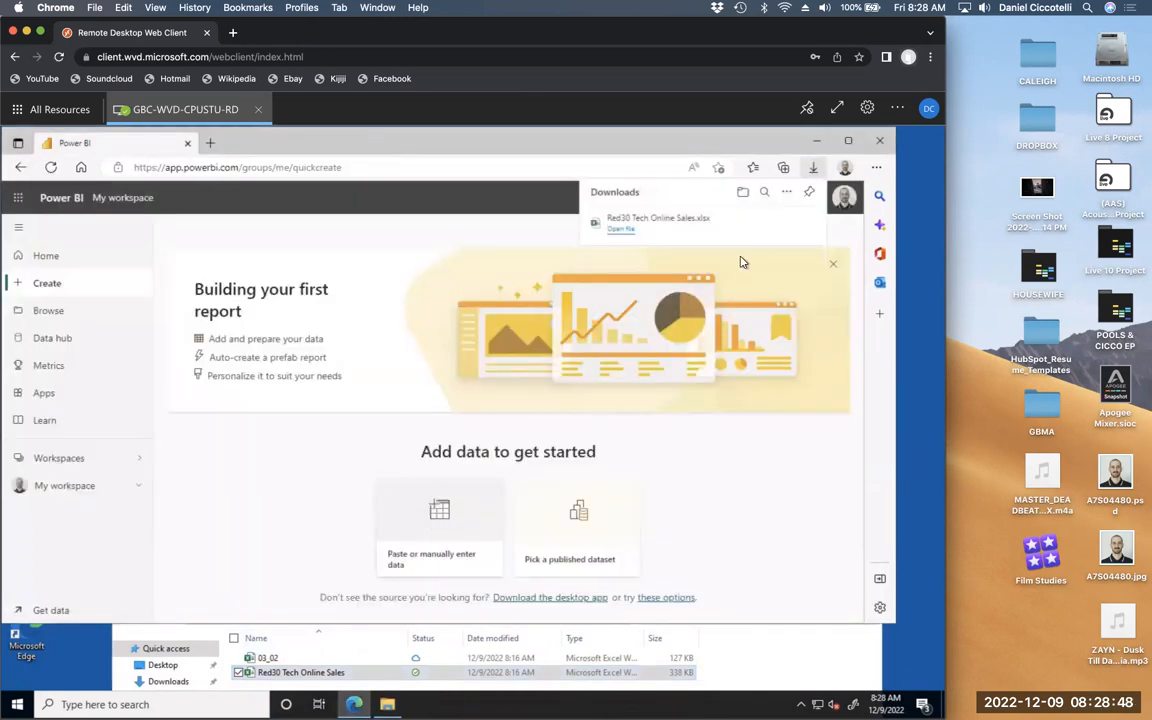
left_click(811, 172)
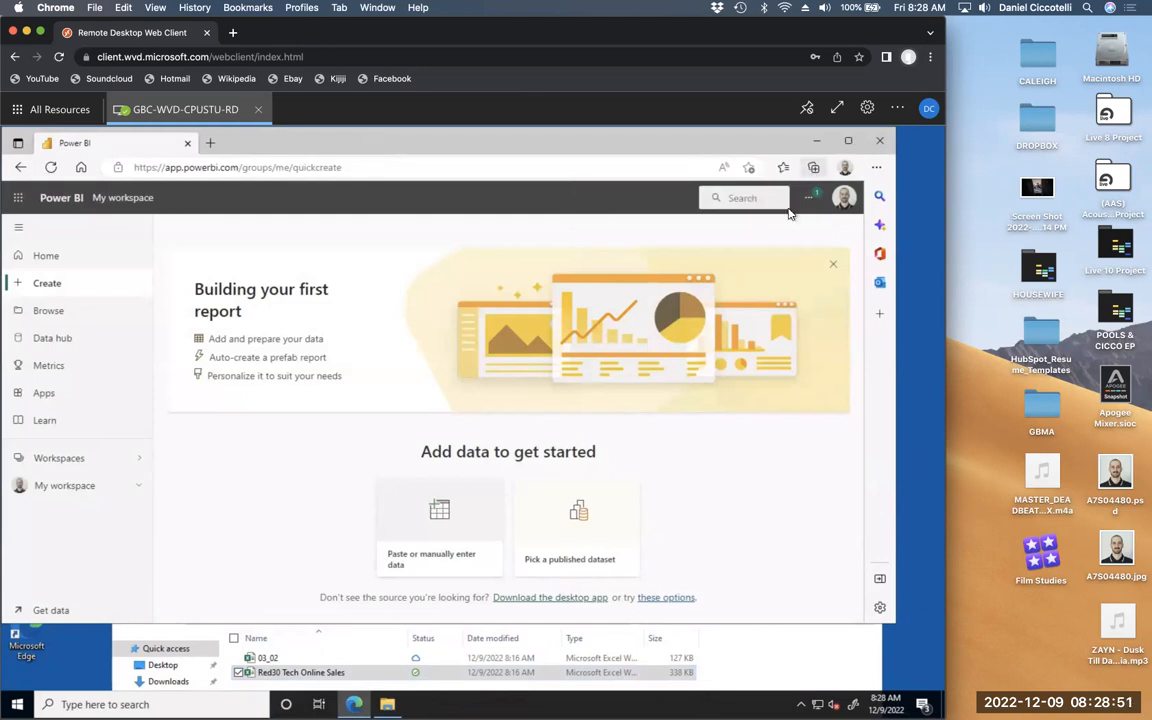
- Try dropping the Red30 workbook into Enter data, cancel, then pick a published dataset
left_click(437, 560)
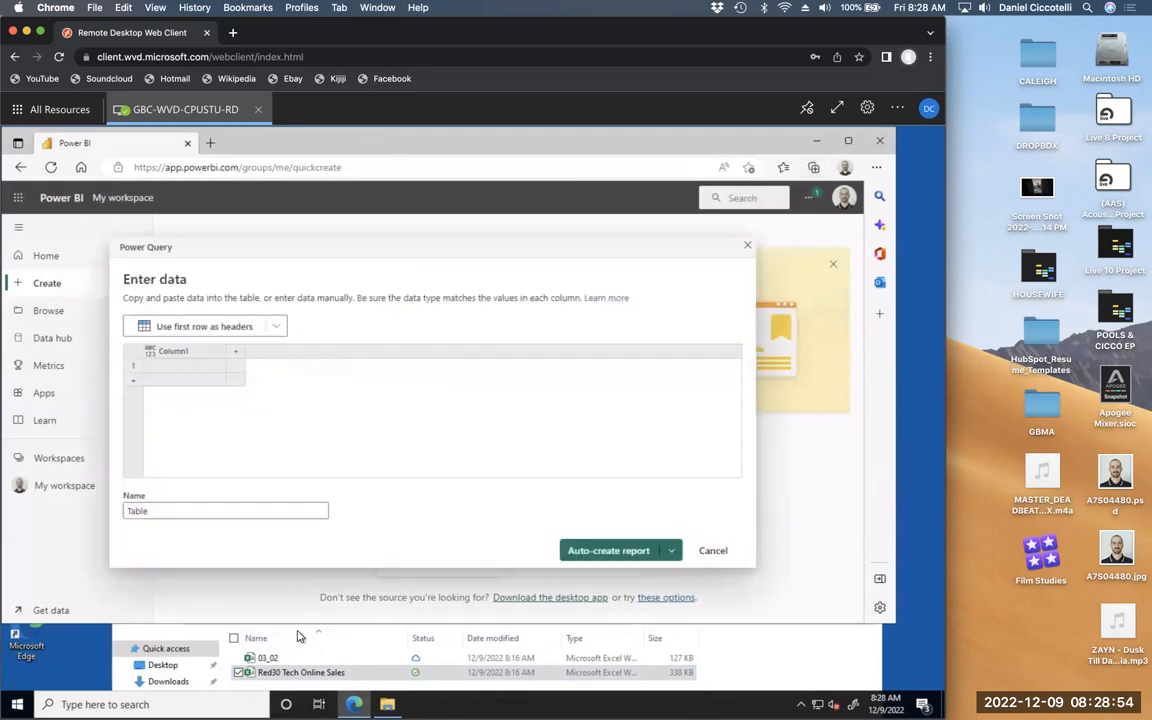
left_click_drag(244, 672, 237, 399)
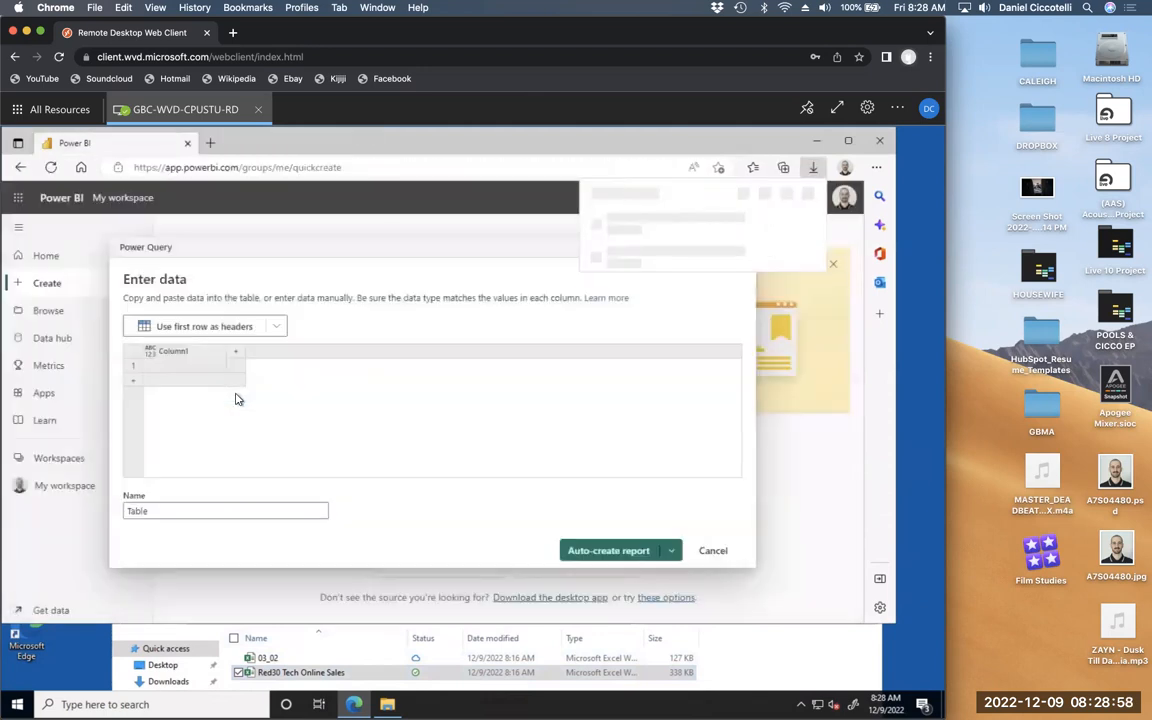
left_click(673, 550)
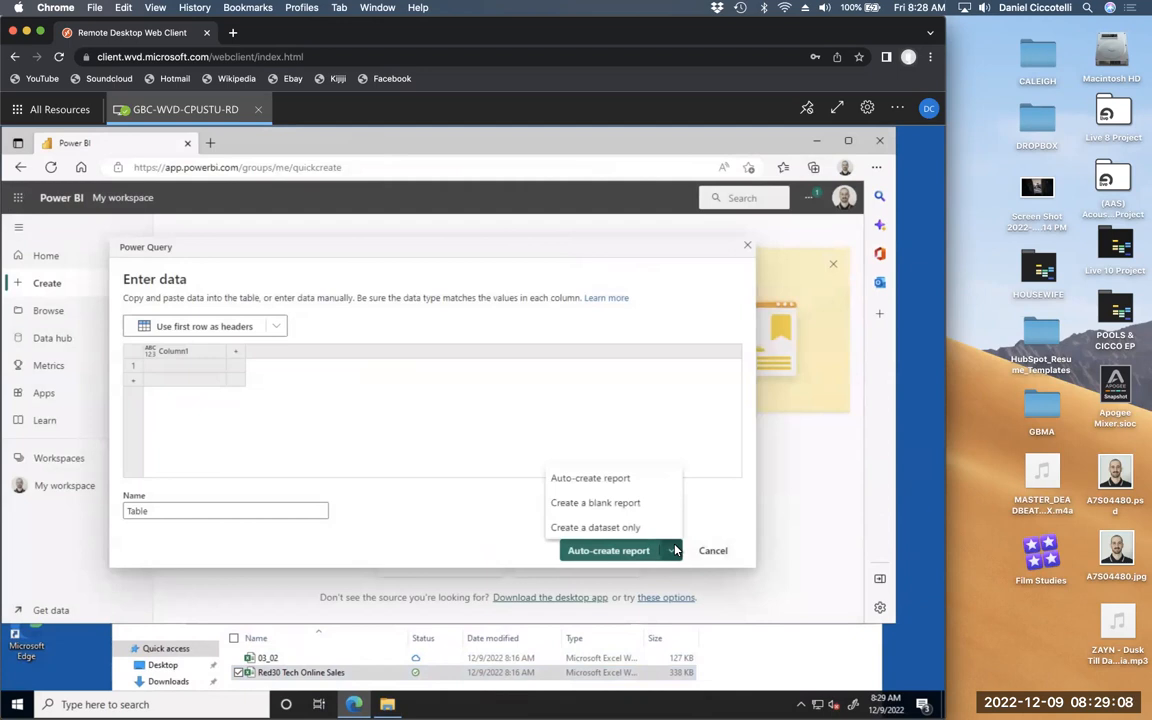
left_click(278, 328)
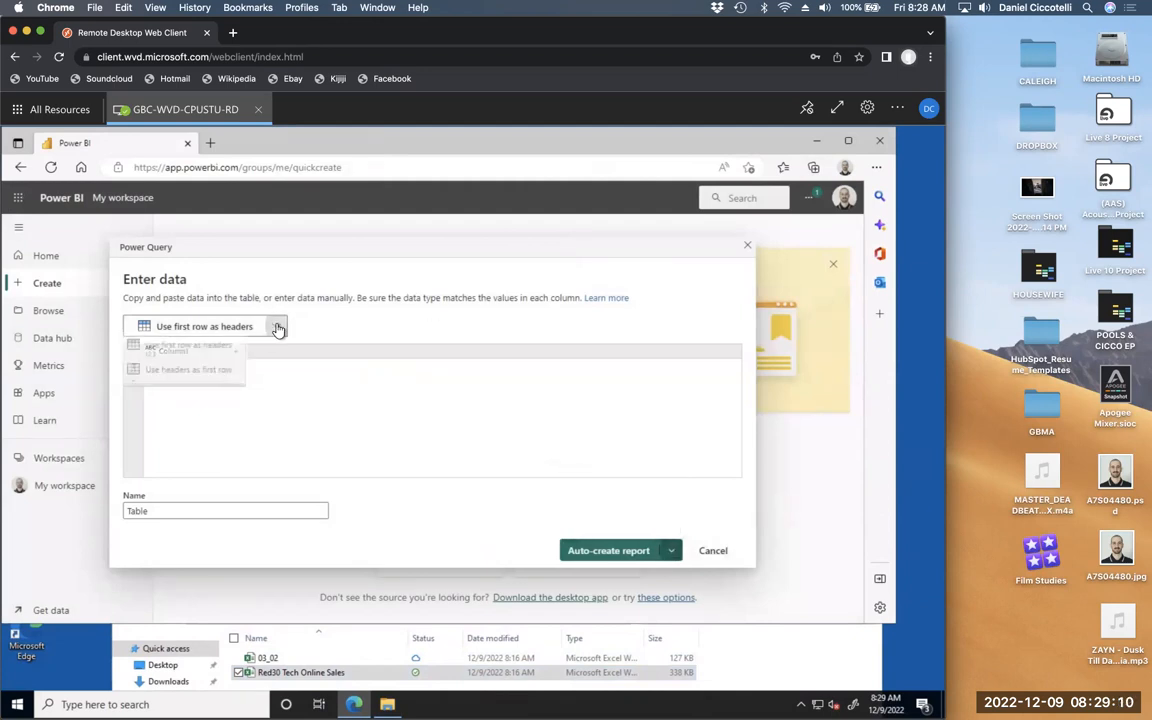
left_click(277, 328)
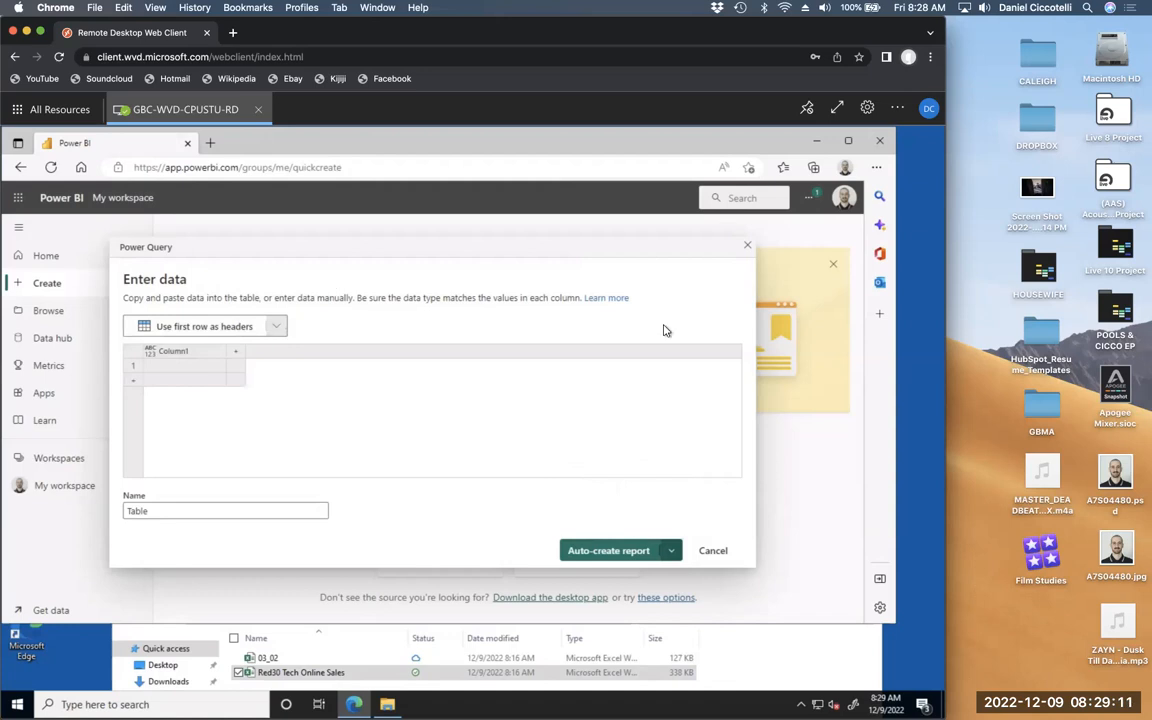
left_click(712, 552)
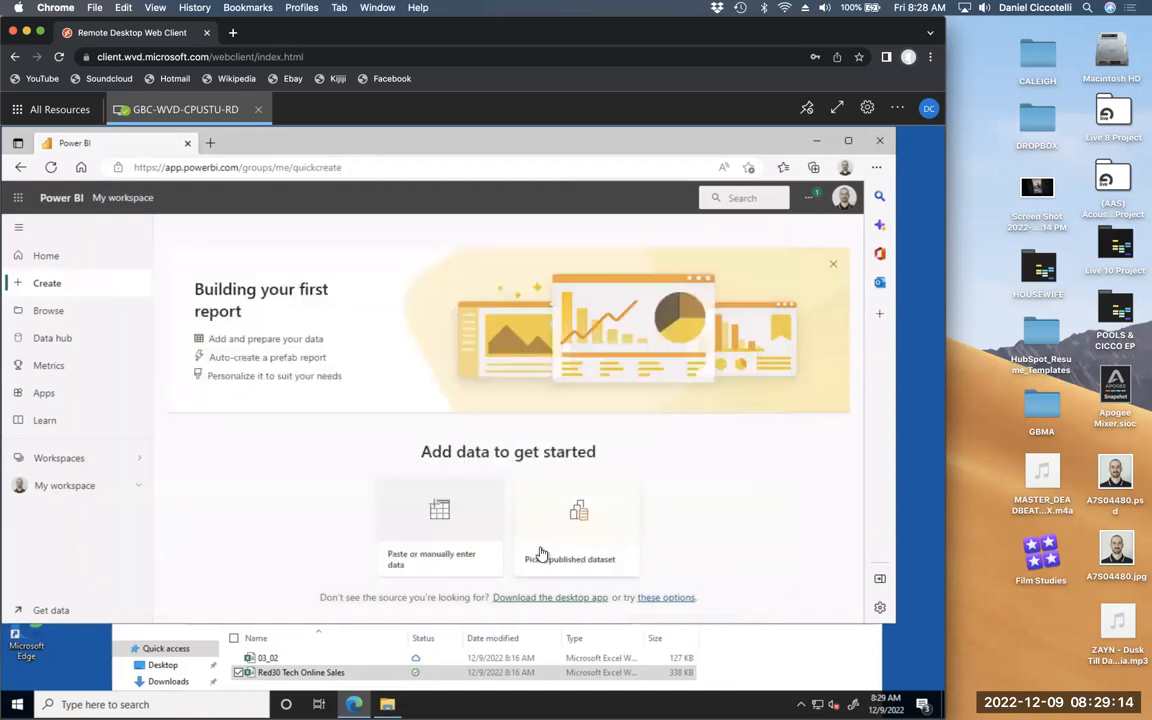
left_click(293, 674)
left_click(577, 559)
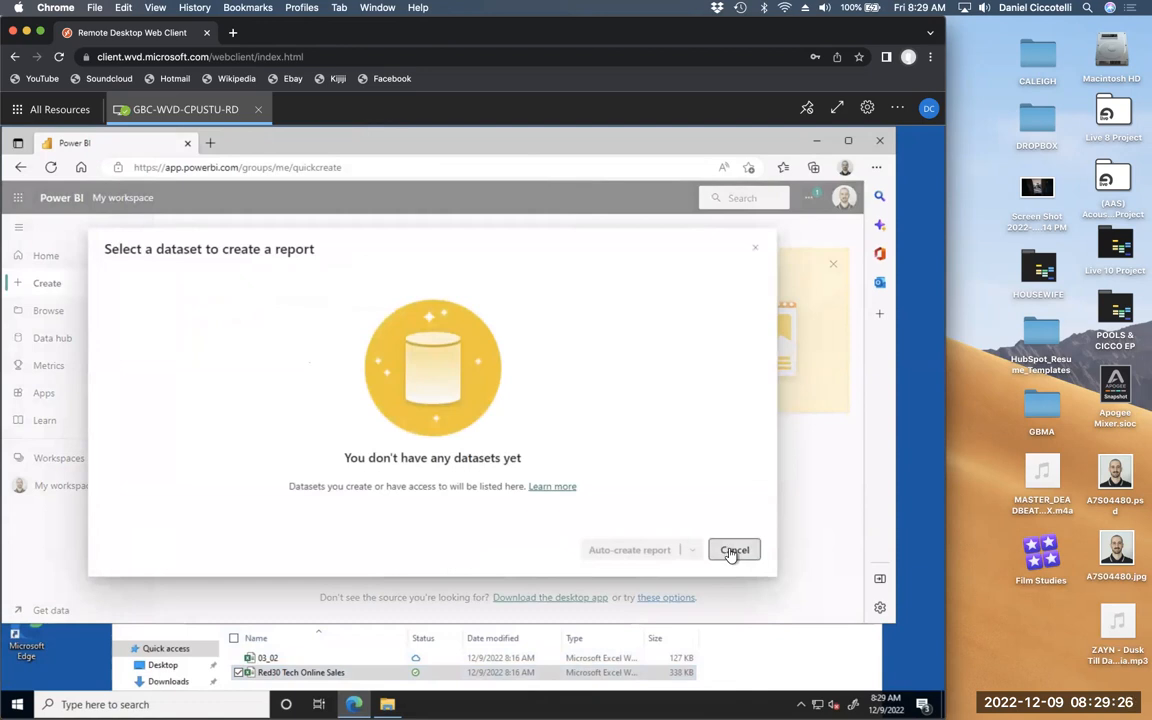
- Close the dataset picker and first-report banner, then open and cancel the empty Enter data table
left_click(757, 247)
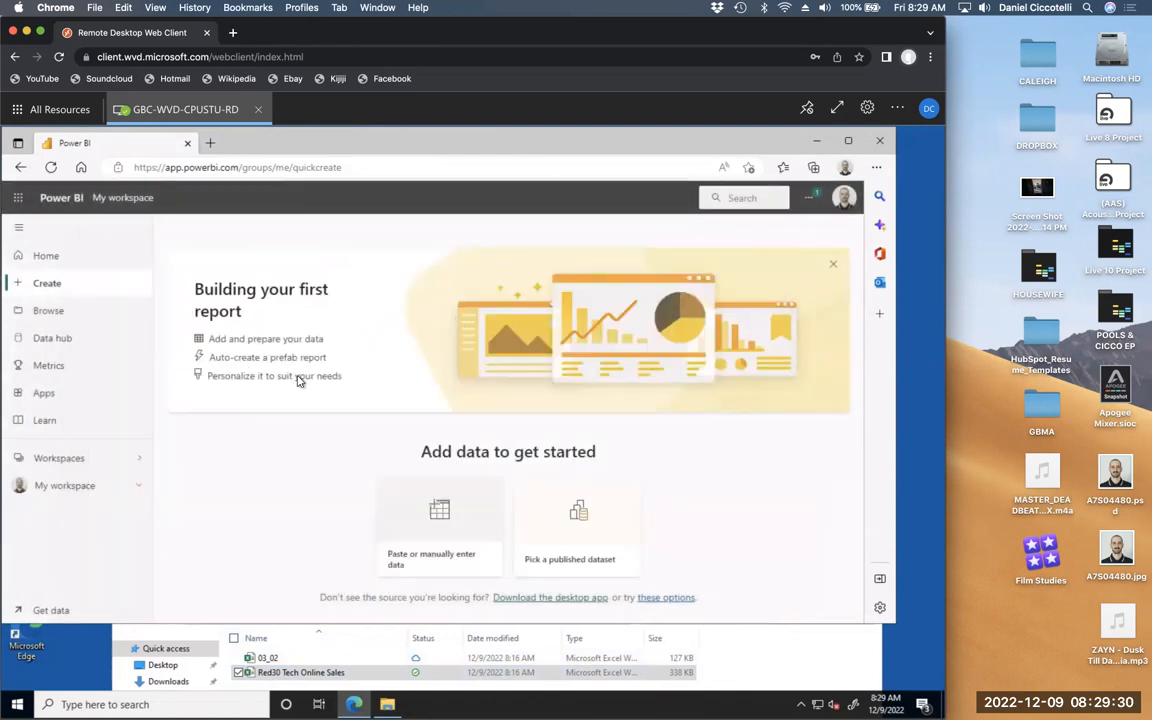
left_click(834, 267)
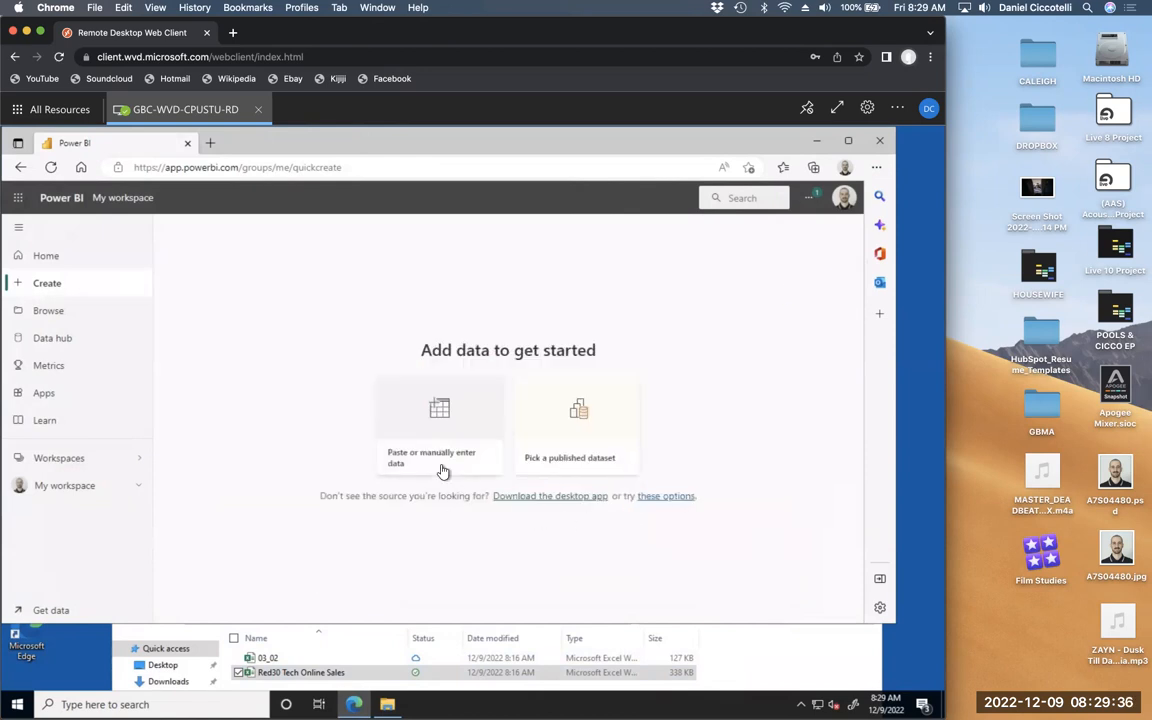
left_click_drag(280, 682, 305, 660)
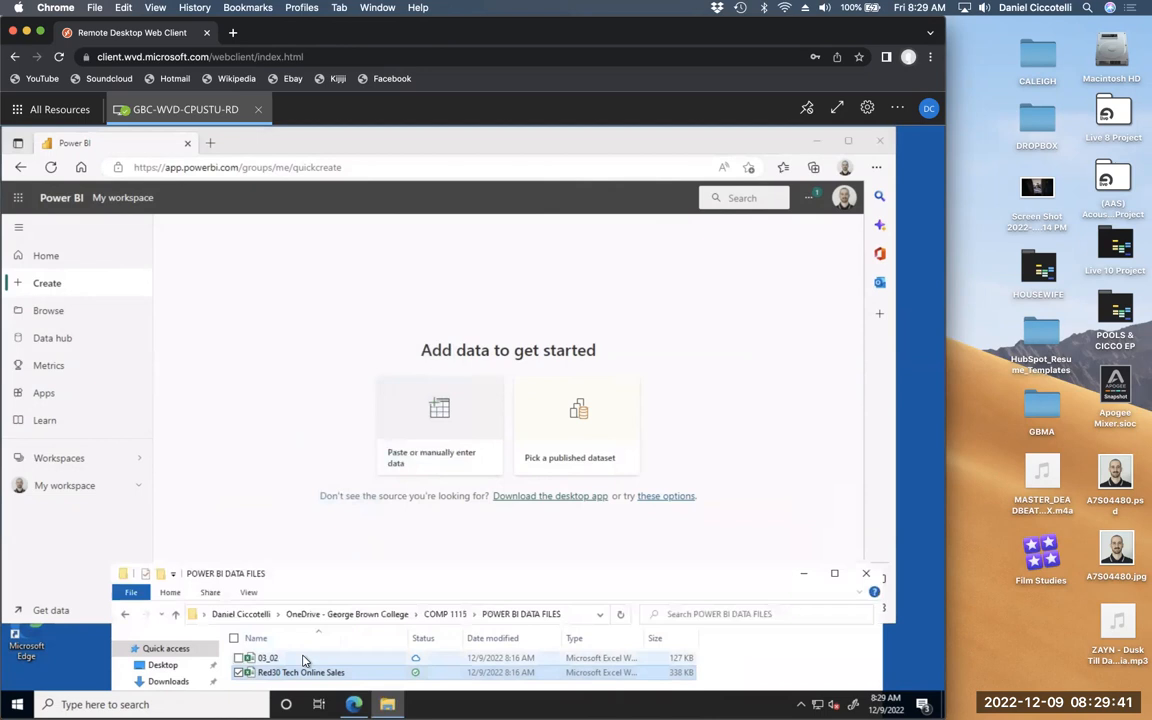
left_click(432, 448)
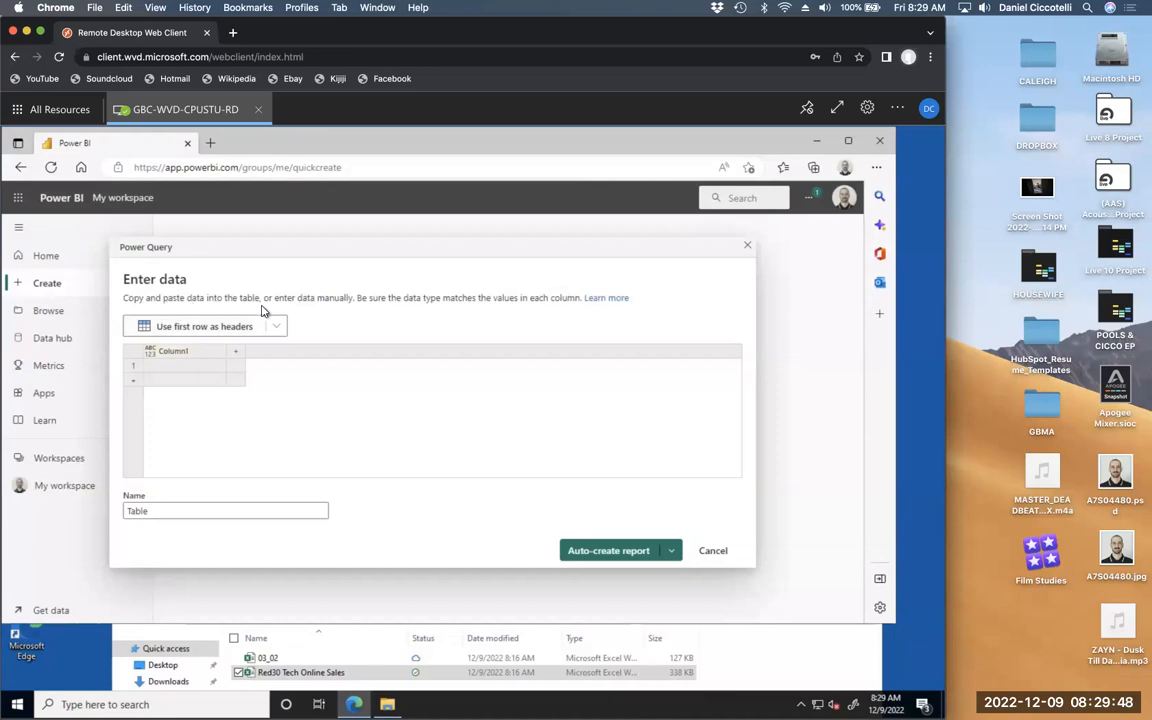
left_click(715, 555)
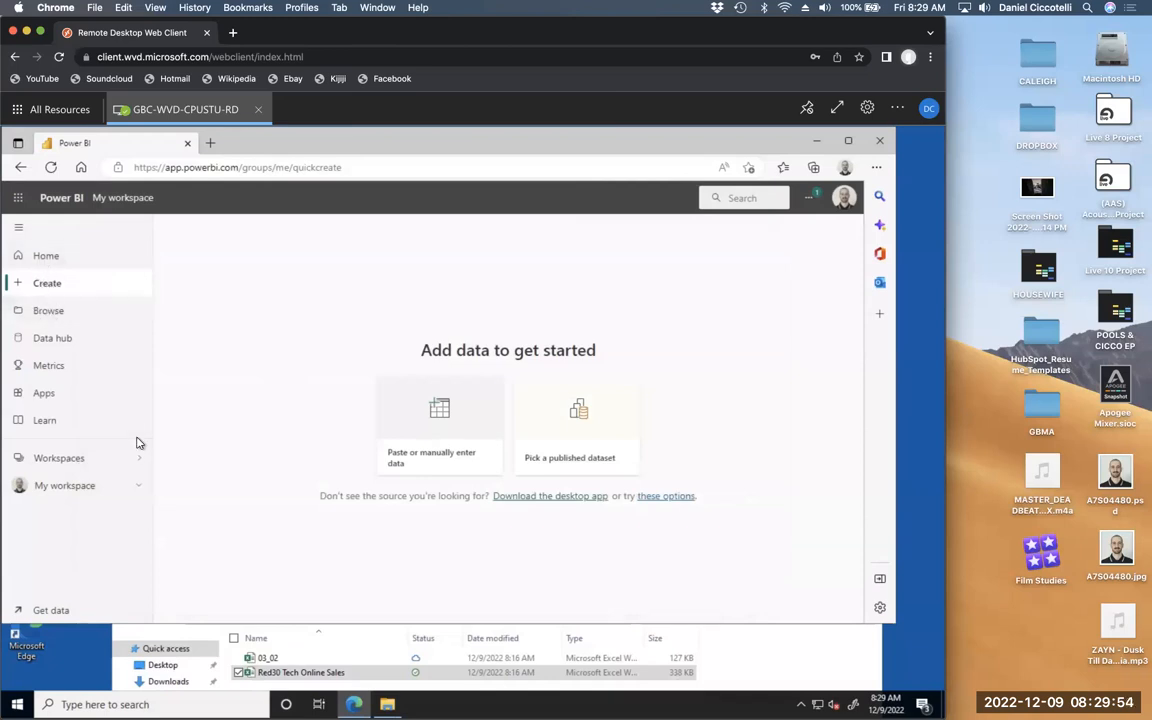
- Copy the whole Red30 Tech Online Sales sheet in Excel, then reopen Power BI's Enter data table
double_click(302, 673)
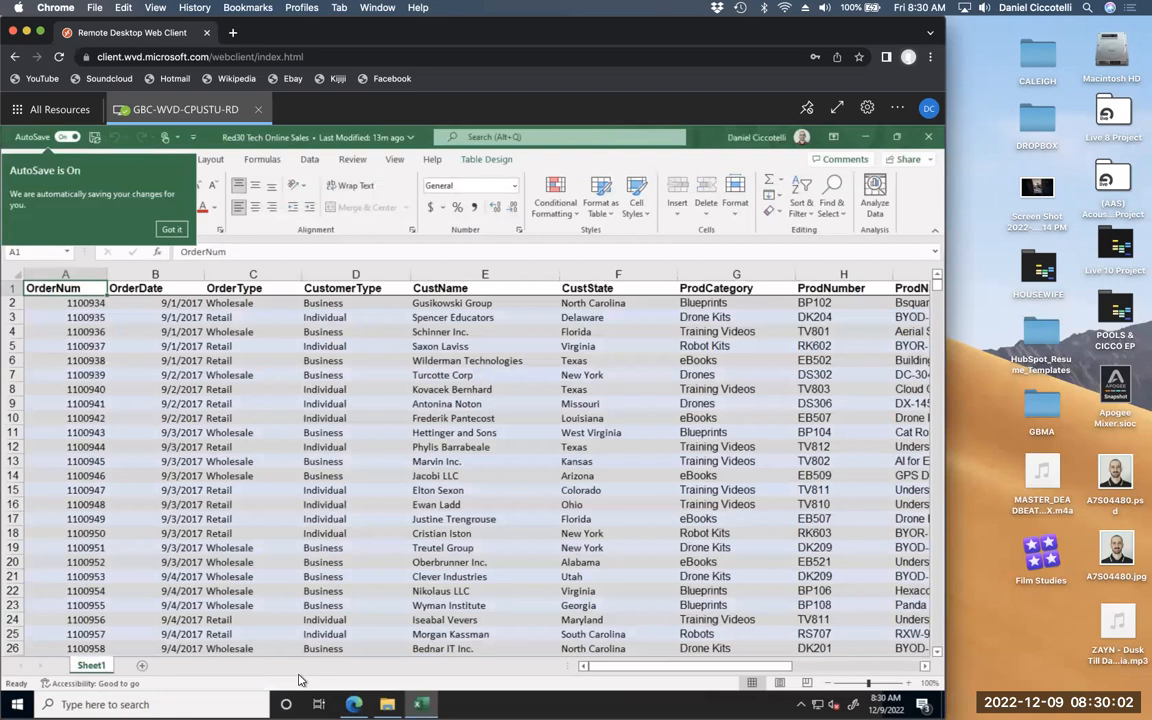
left_click(171, 230)
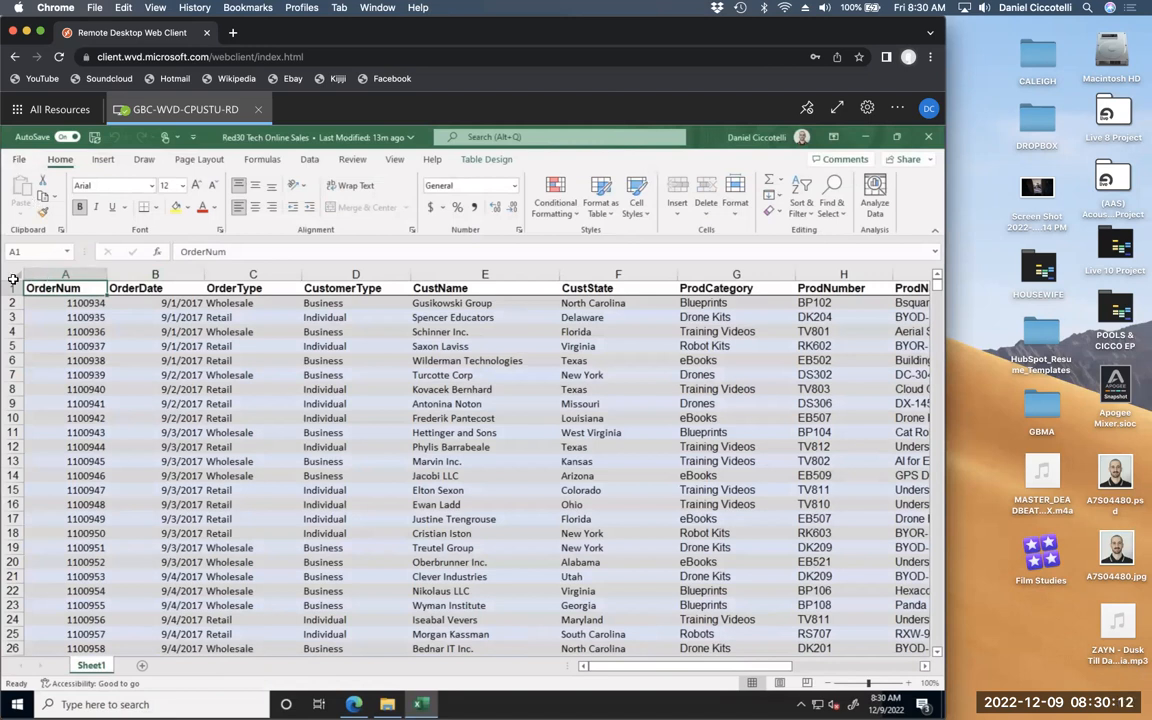
left_click(60, 318)
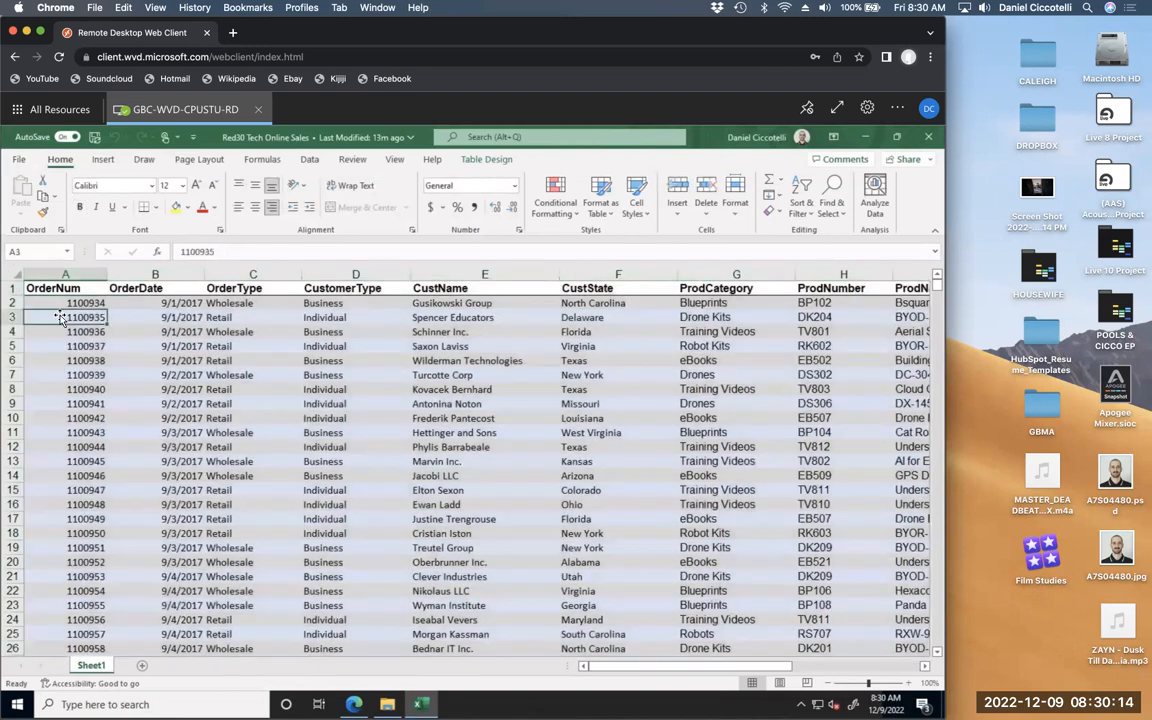
left_click(12, 275)
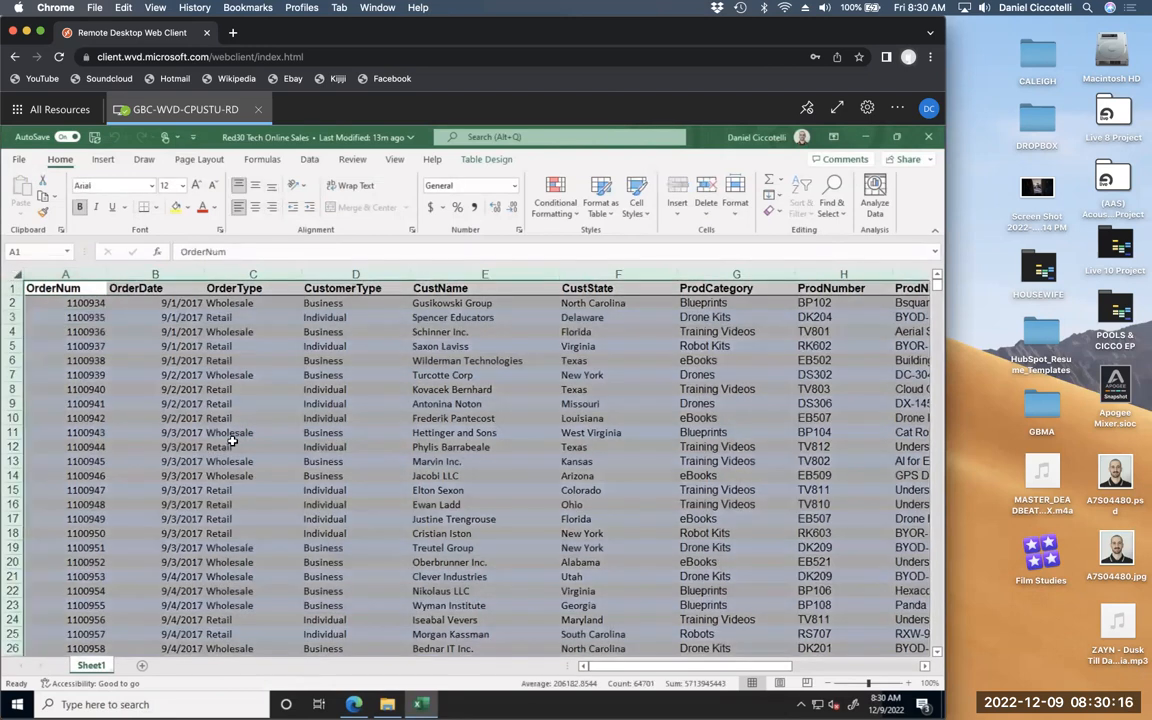
key("ctrl+c")
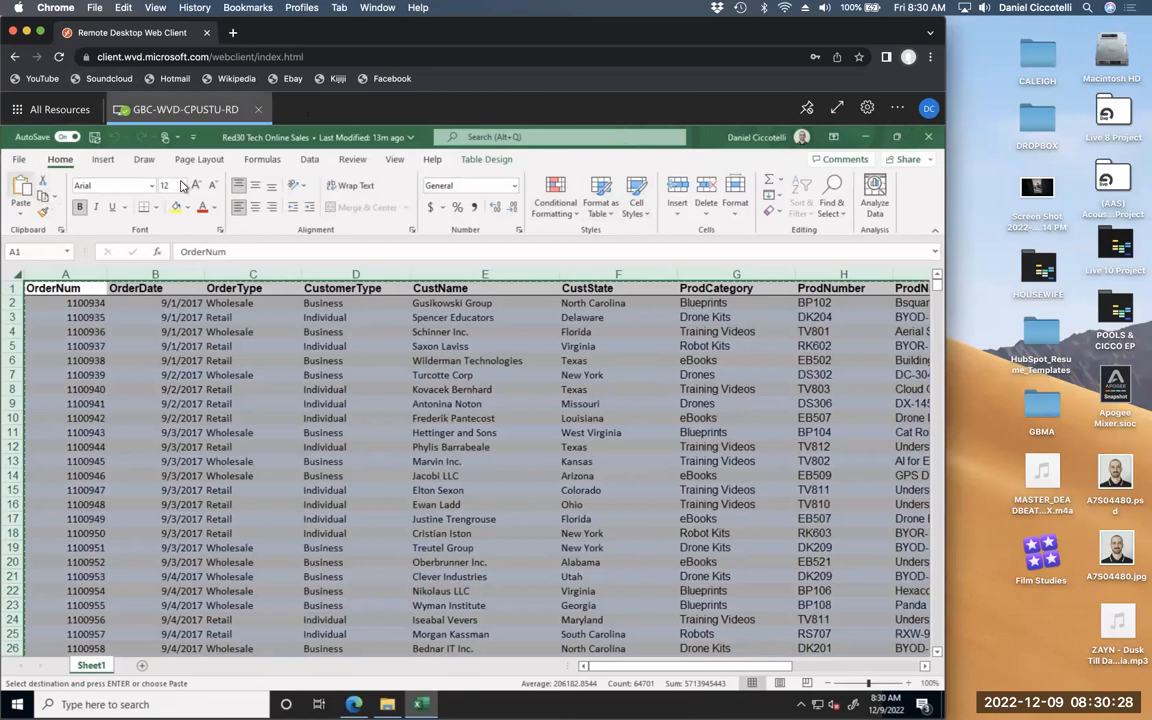
left_click(871, 138)
left_click(385, 425)
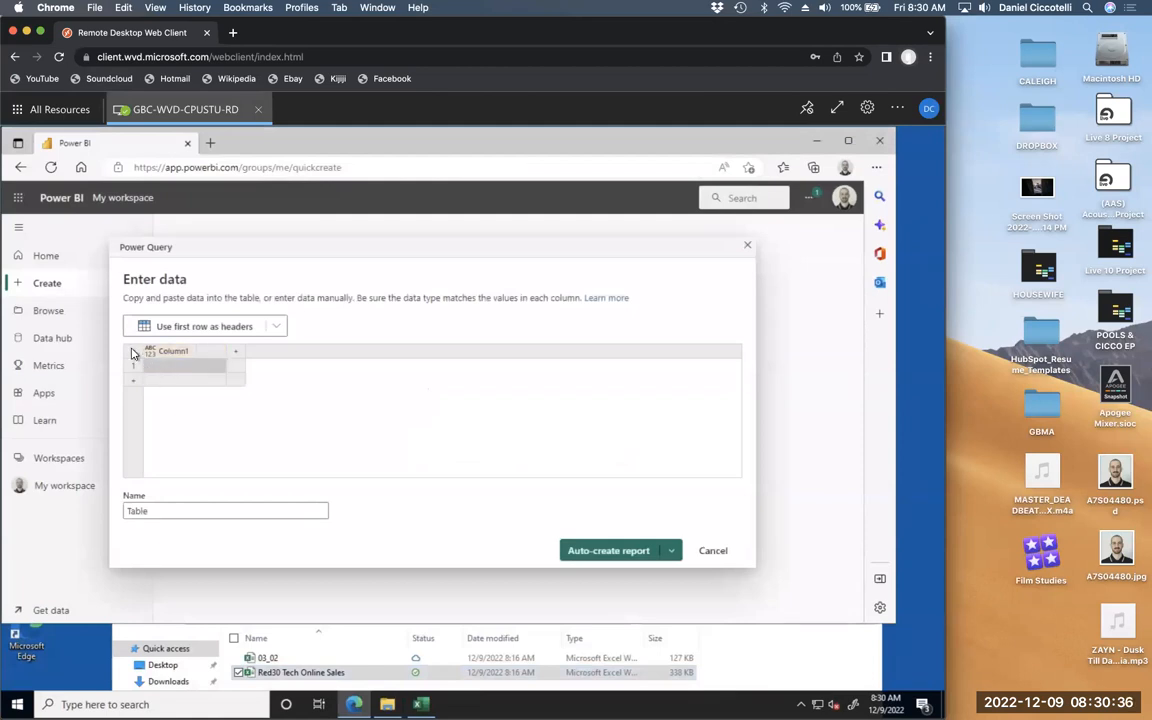
- Paste the Red30 sales data into the Enter data table and use its first row as headers
key("super+v")
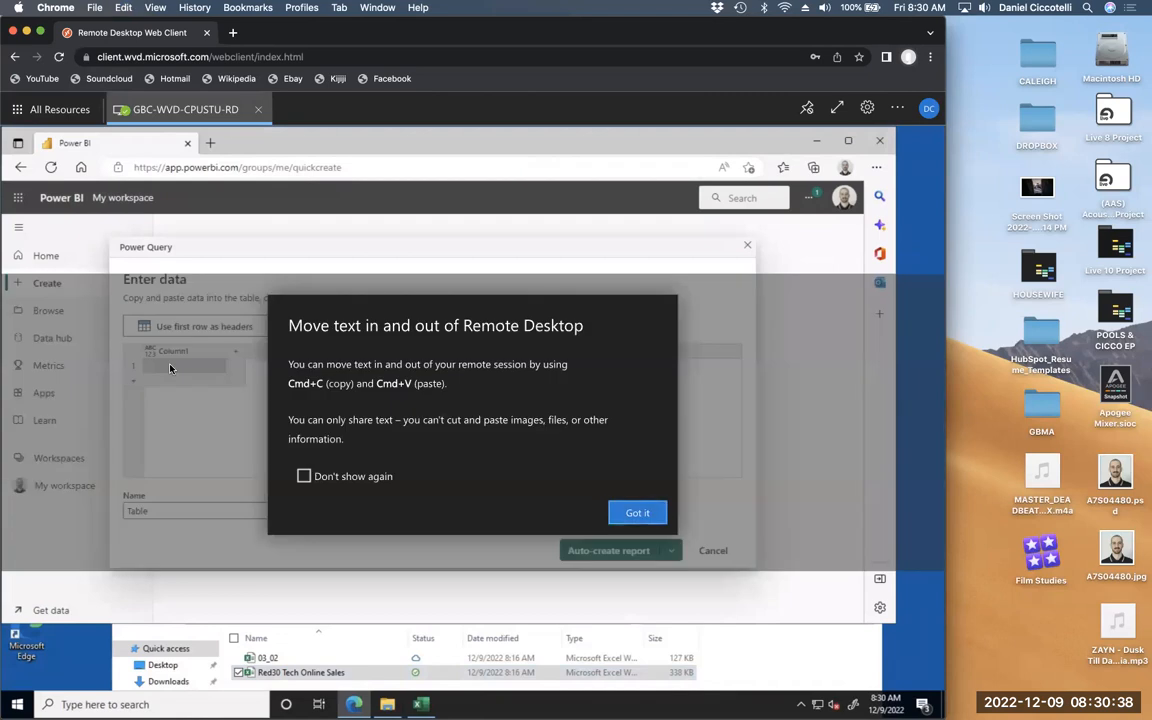
left_click(636, 514)
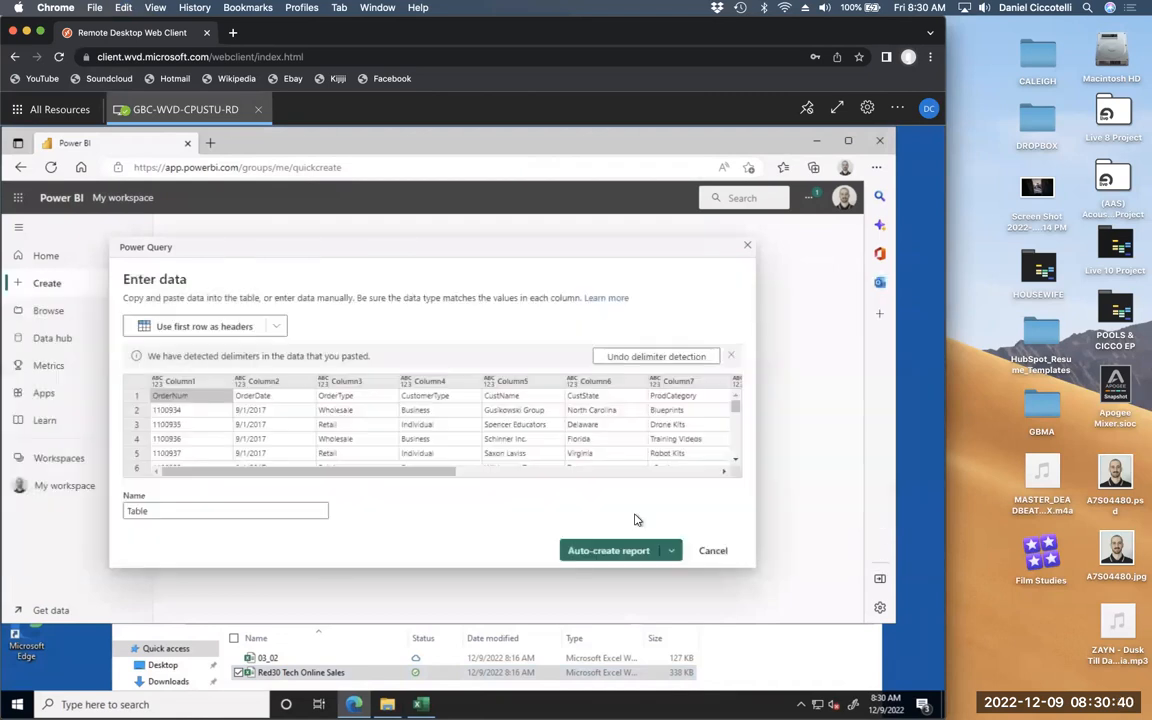
left_click_drag(424, 476, 219, 437)
scroll(219, 437, "left", 10)
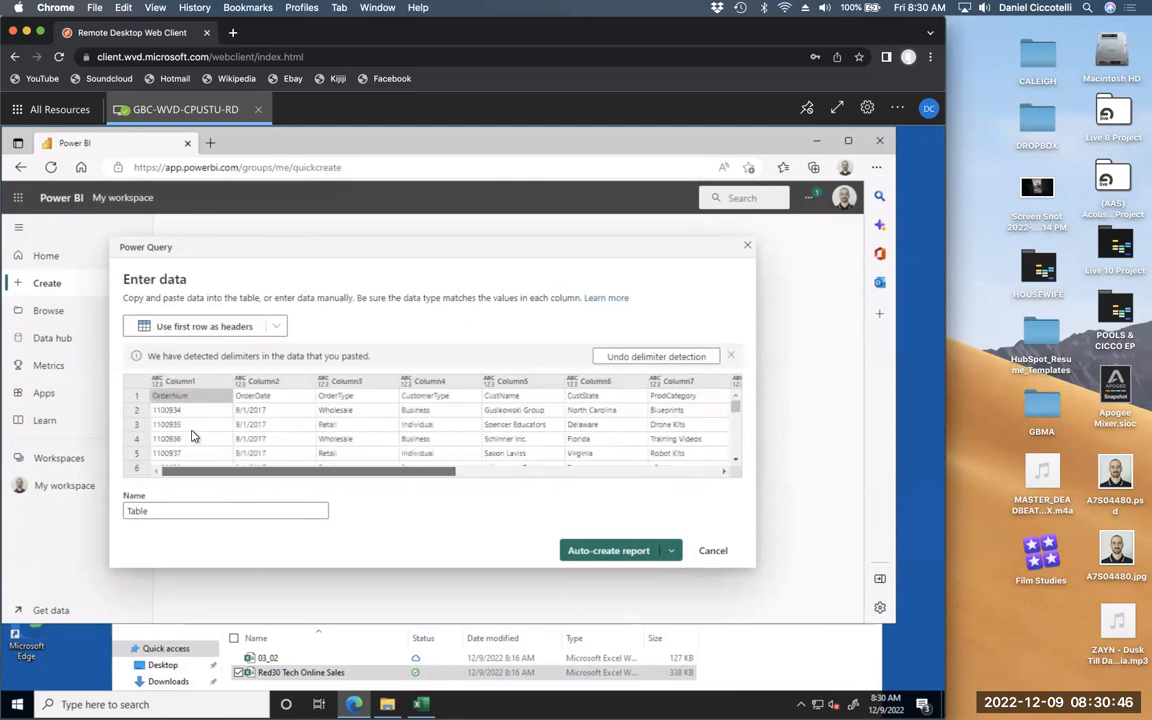
scroll(193, 432, "down", 5)
scroll(193, 435, "up", 5)
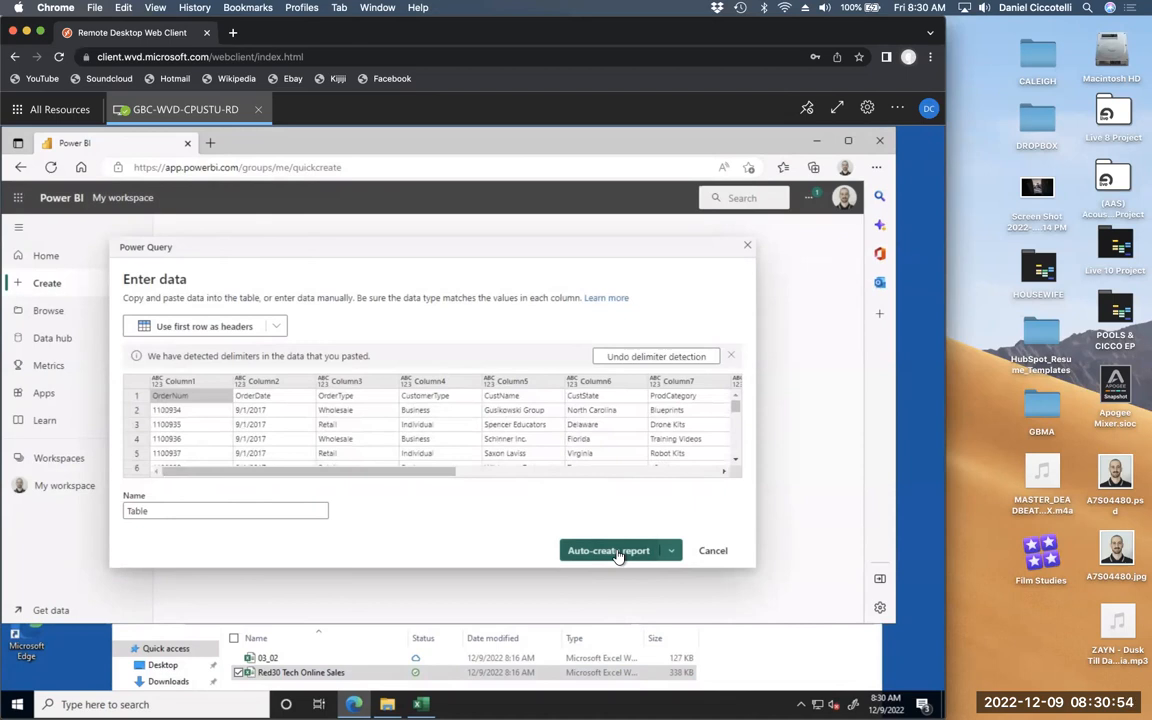
left_click(281, 328)
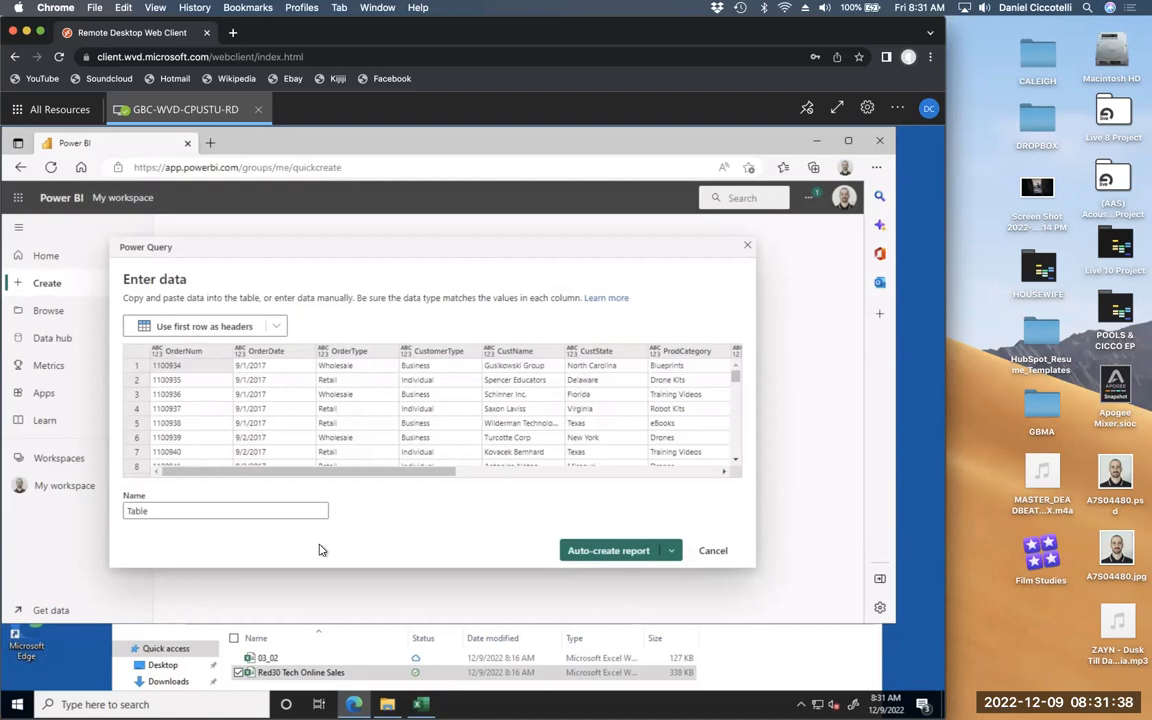
- Pick Auto-create report from the create dropdown to generate a report from the pasted table
left_click(669, 551)
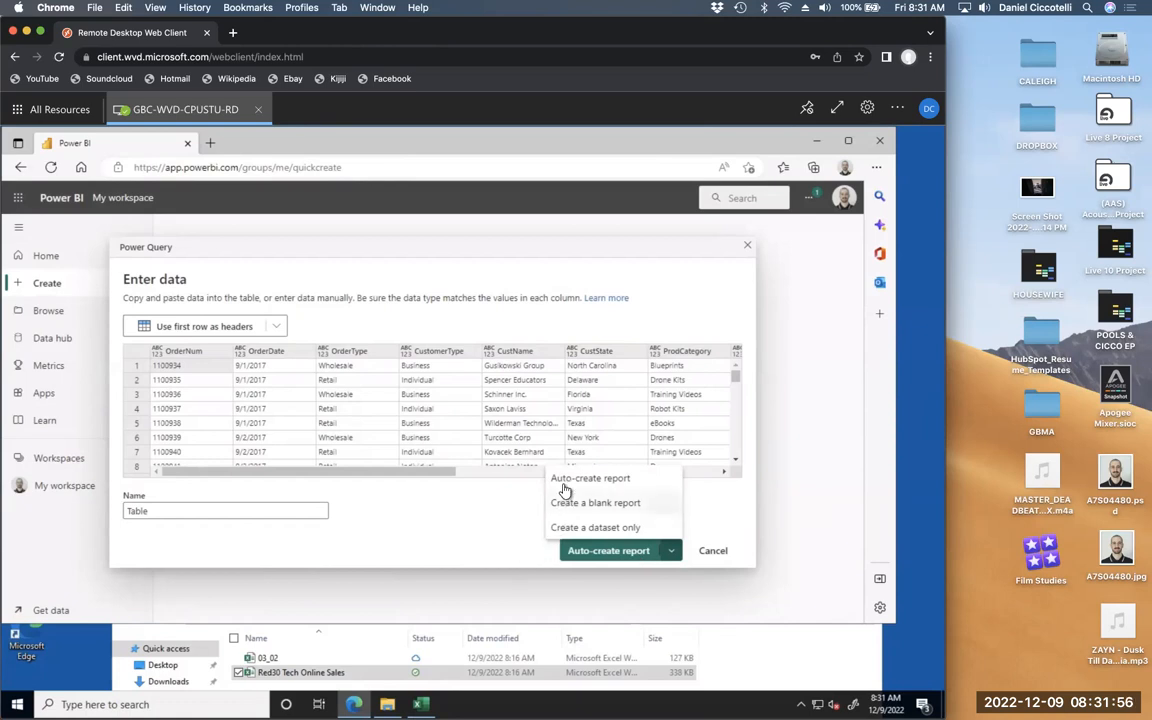
left_click(483, 547)
left_click(581, 551)
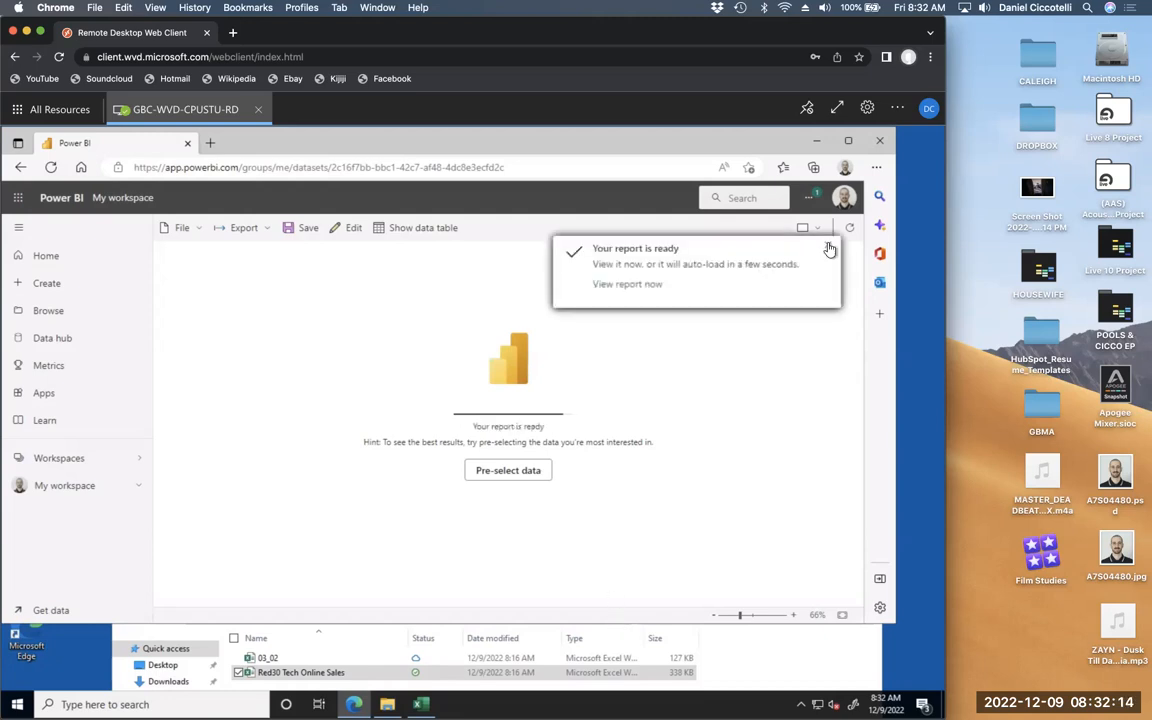
- View the Quick summary report and go through the tour's three Next tips and Done
left_click(646, 284)
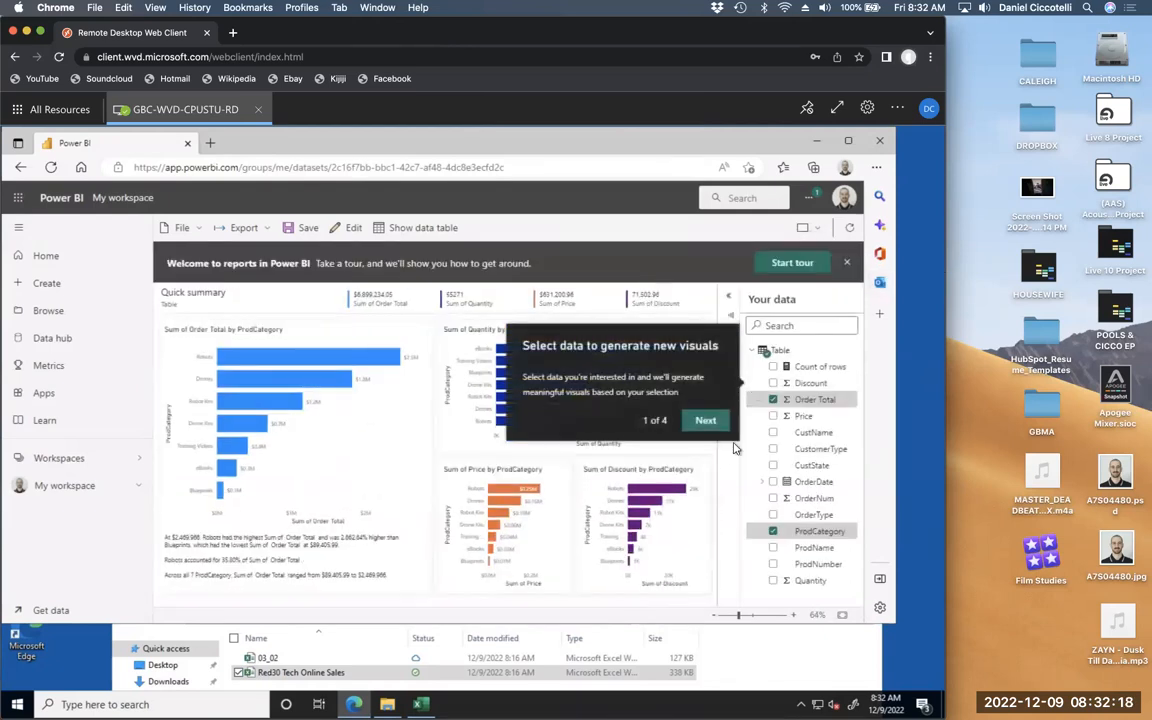
left_click(716, 426)
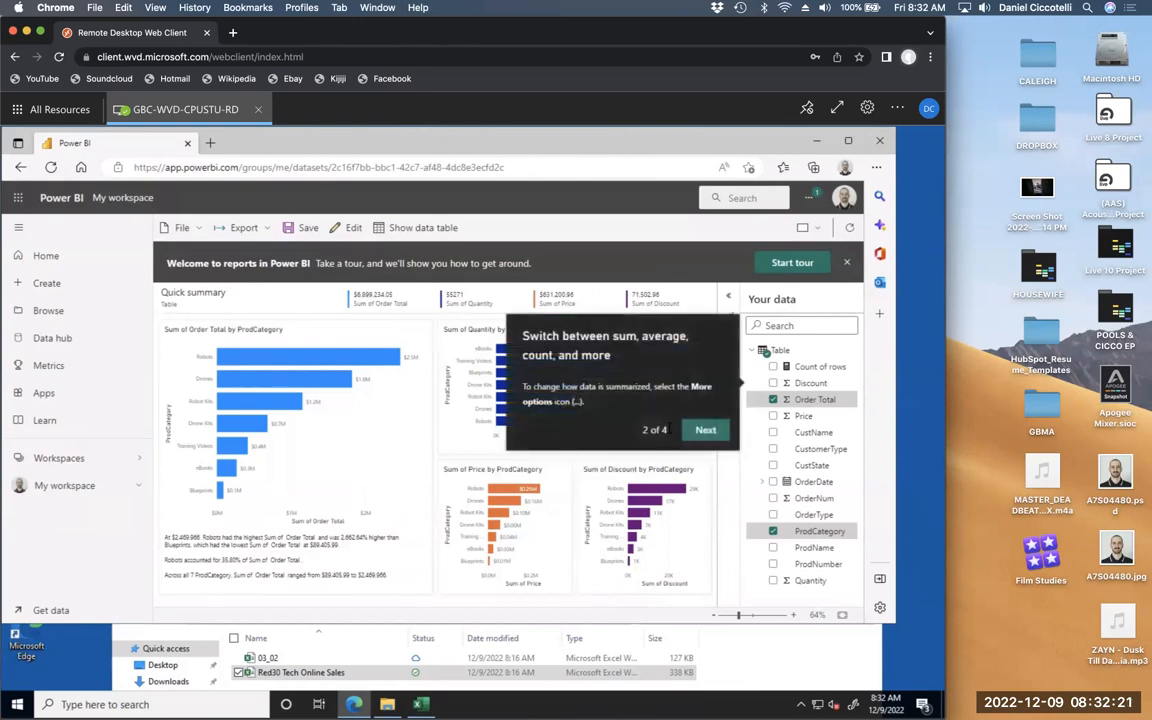
left_click(700, 429)
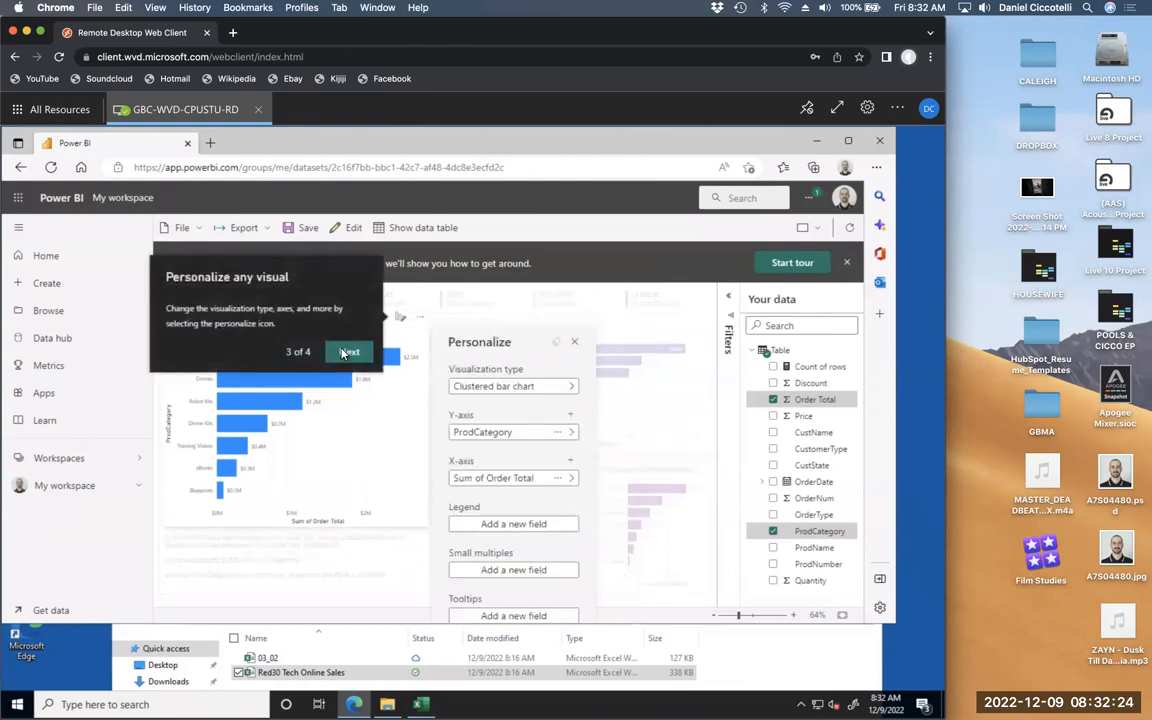
left_click(342, 352)
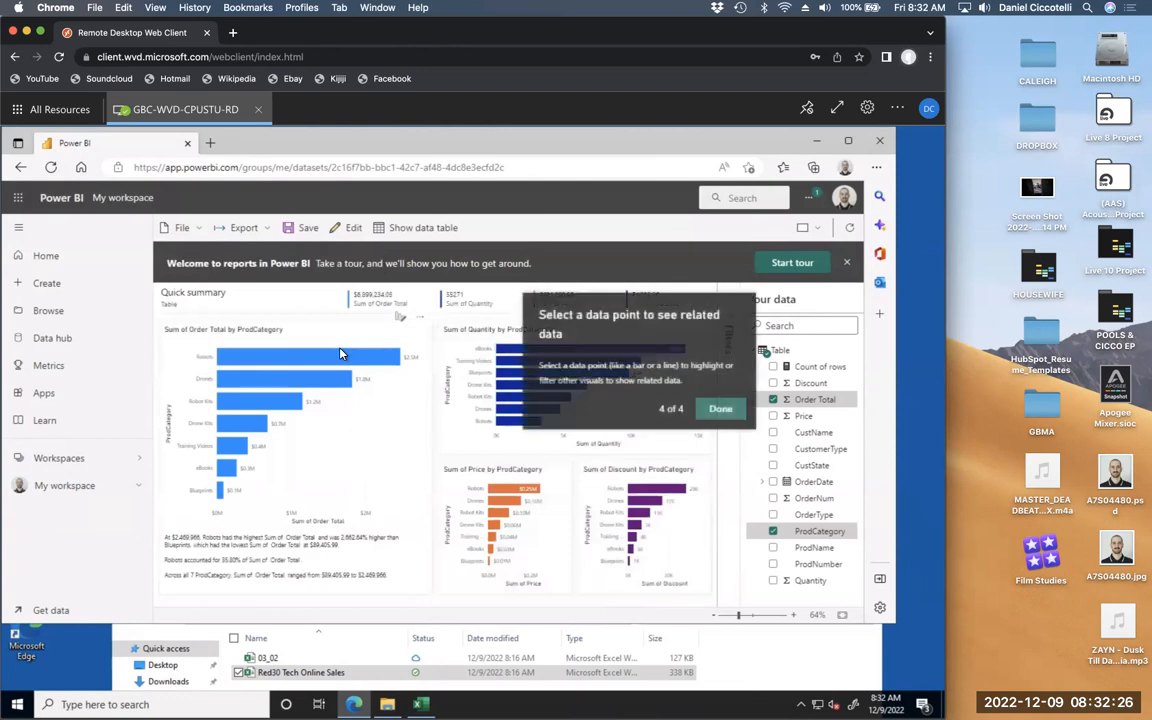
left_click(719, 410)
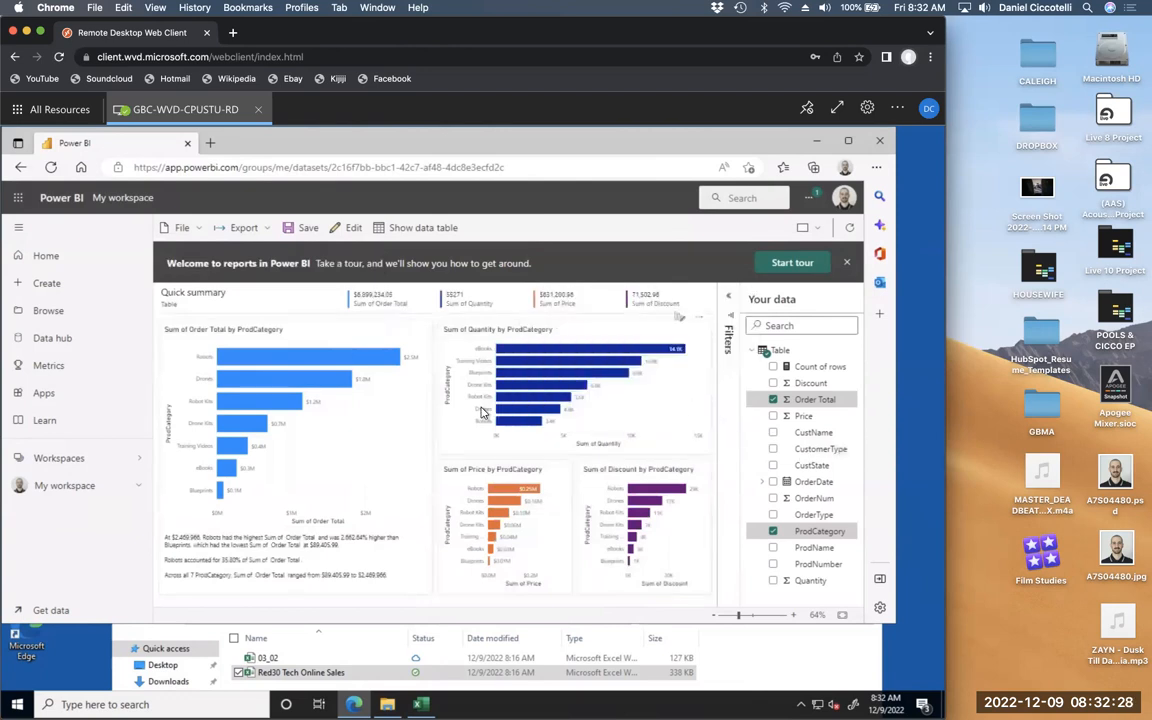
mouse_move(268, 356)
- Dismiss the Welcome banner, widen and lengthen the Power BI window, and close the File Explorer folder
left_click(849, 264)
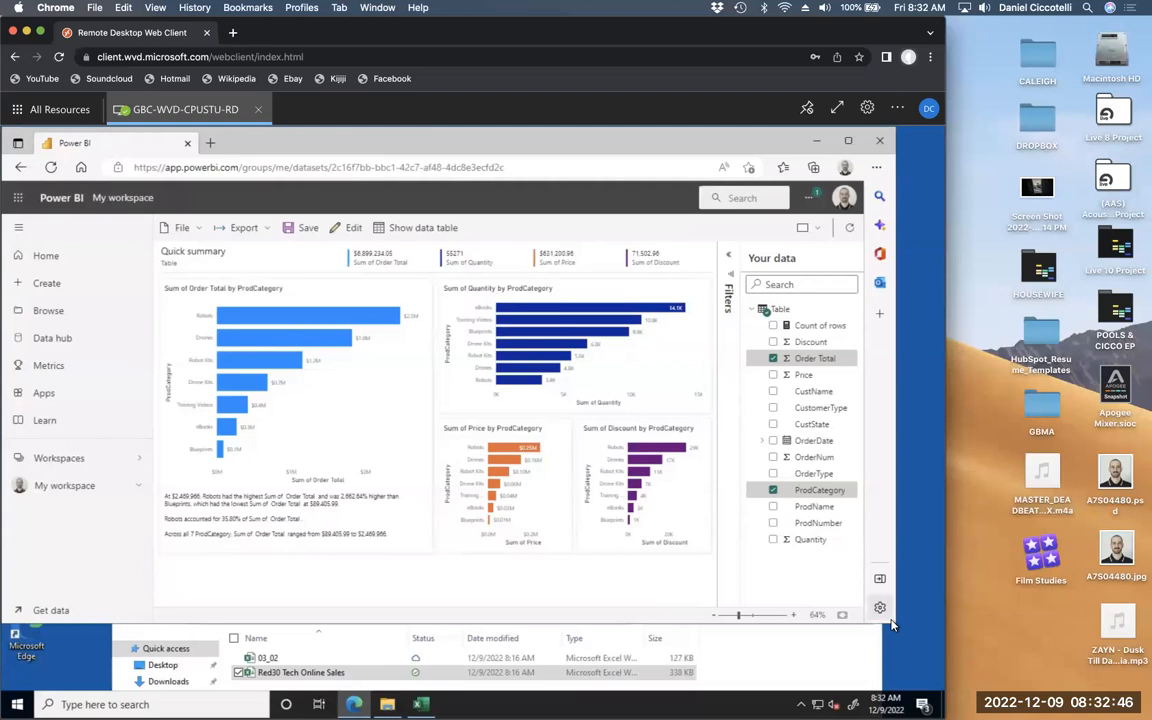
left_click_drag(895, 624, 978, 671)
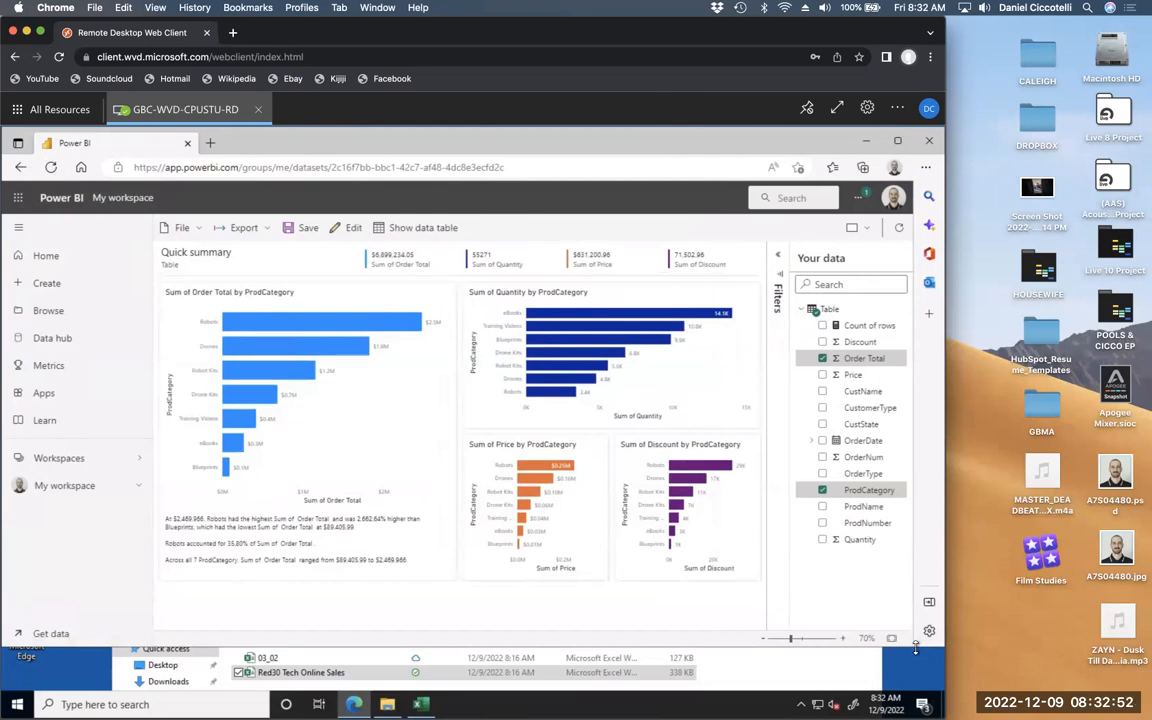
left_click(843, 676)
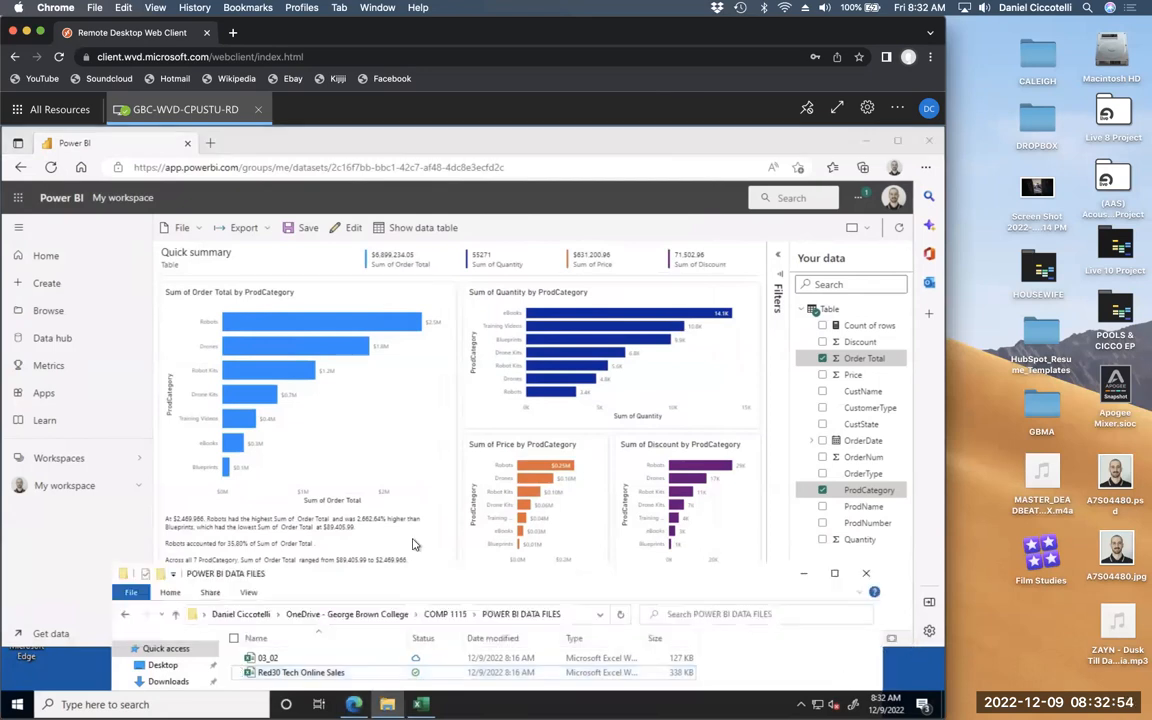
left_click(867, 575)
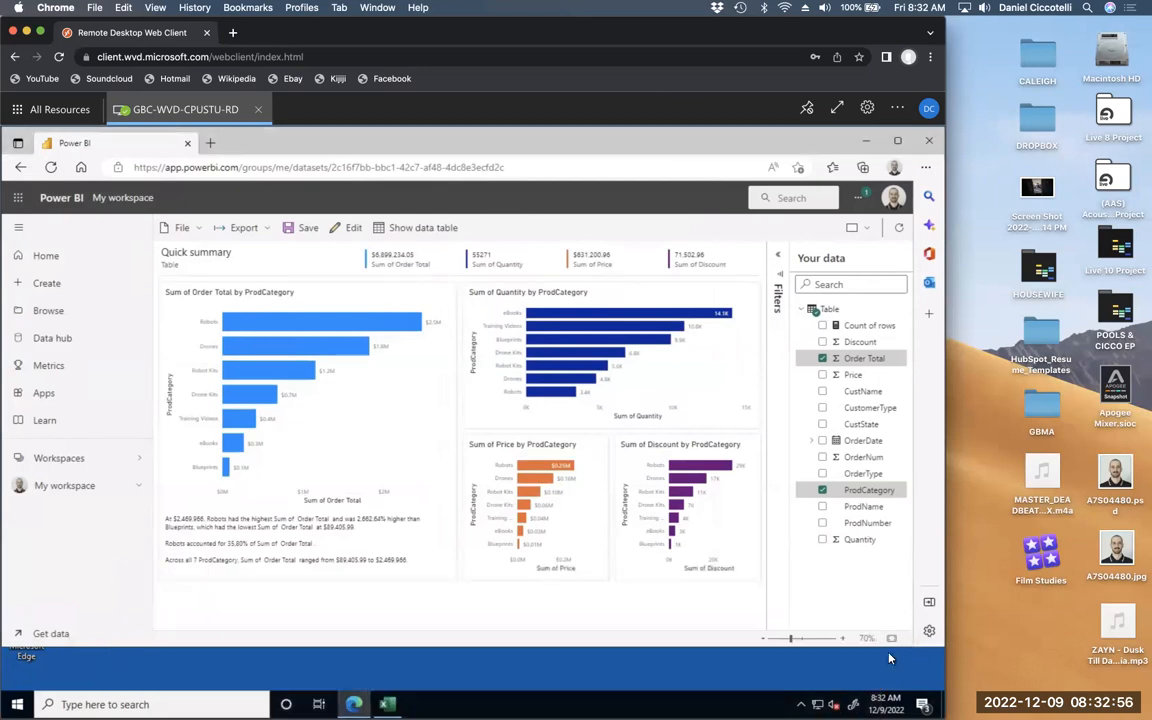
left_click_drag(887, 648, 879, 687)
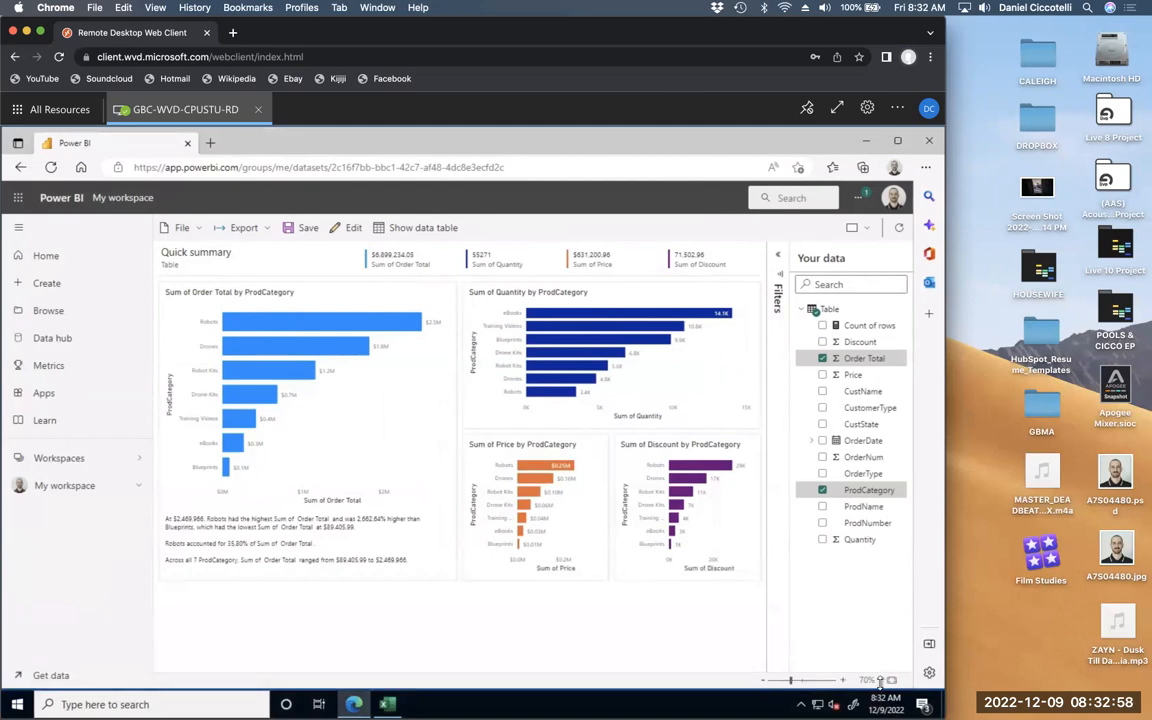
mouse_move(825, 695)
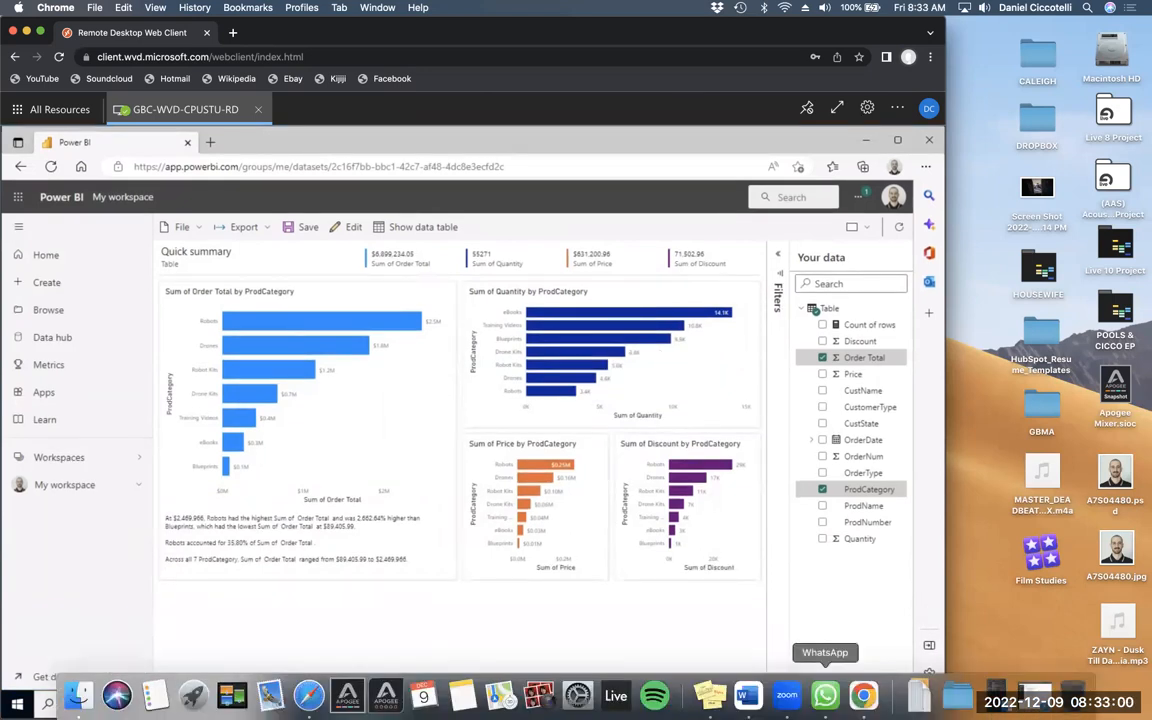
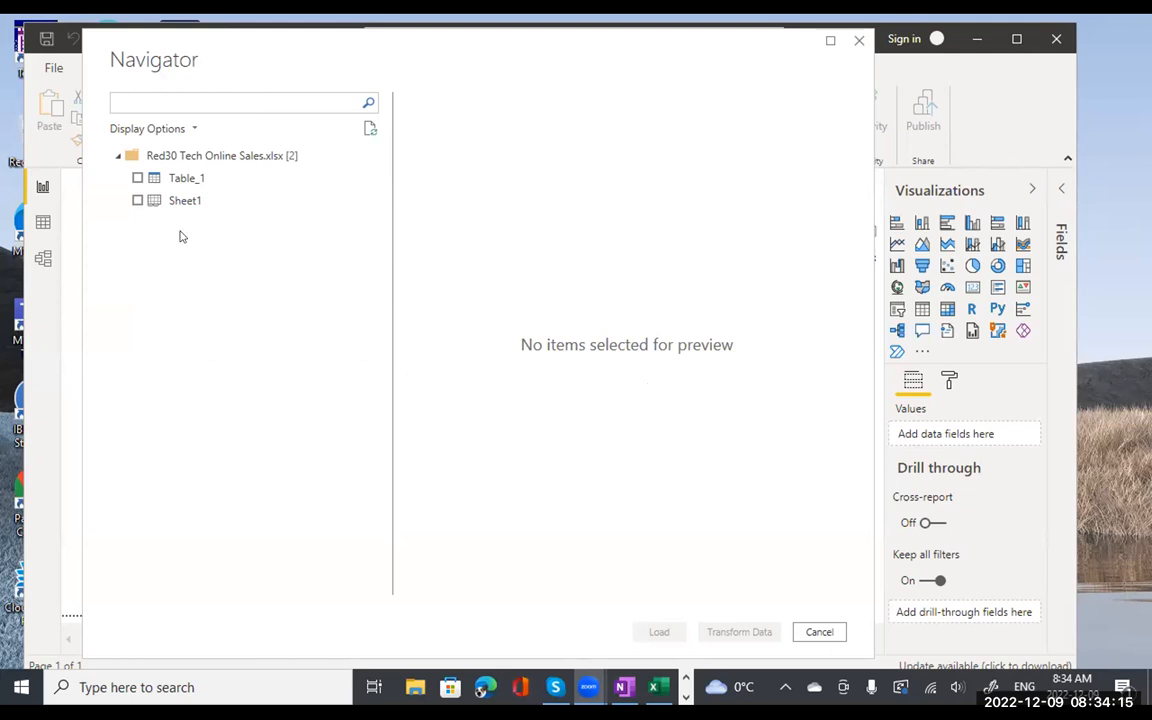
- Tick Sheet1 from Red30 Tech Online Sales.xlsx in the Navigator and load it
left_click(137, 200)
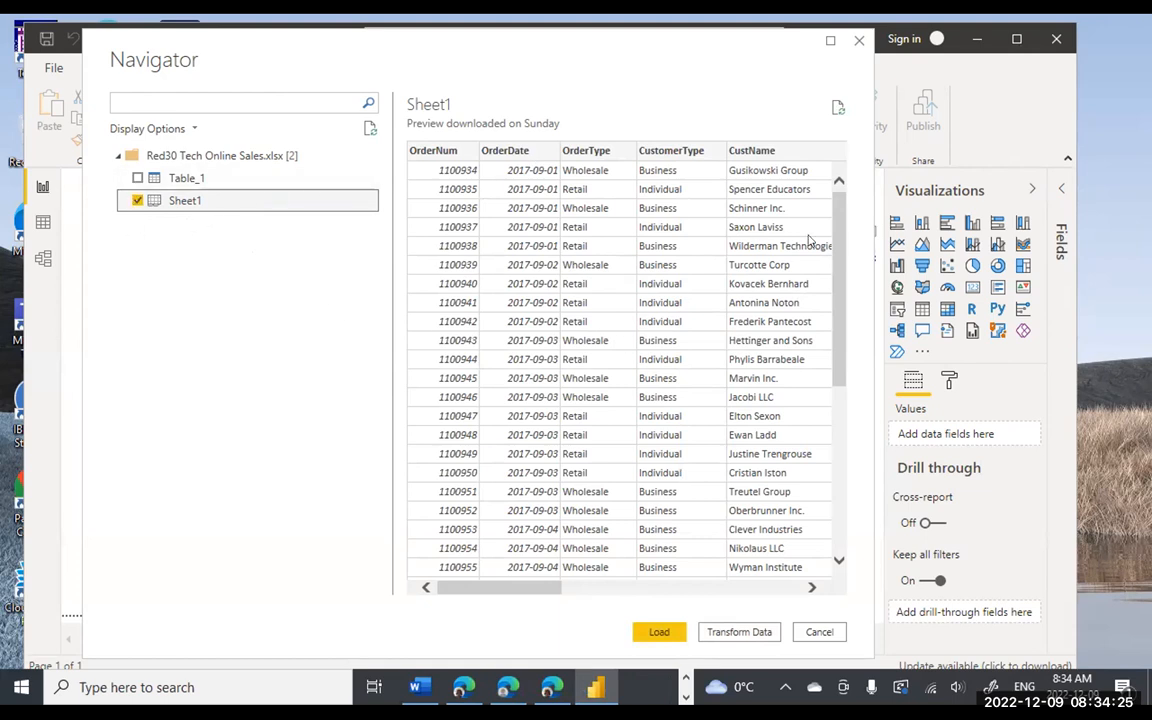
left_click(659, 632)
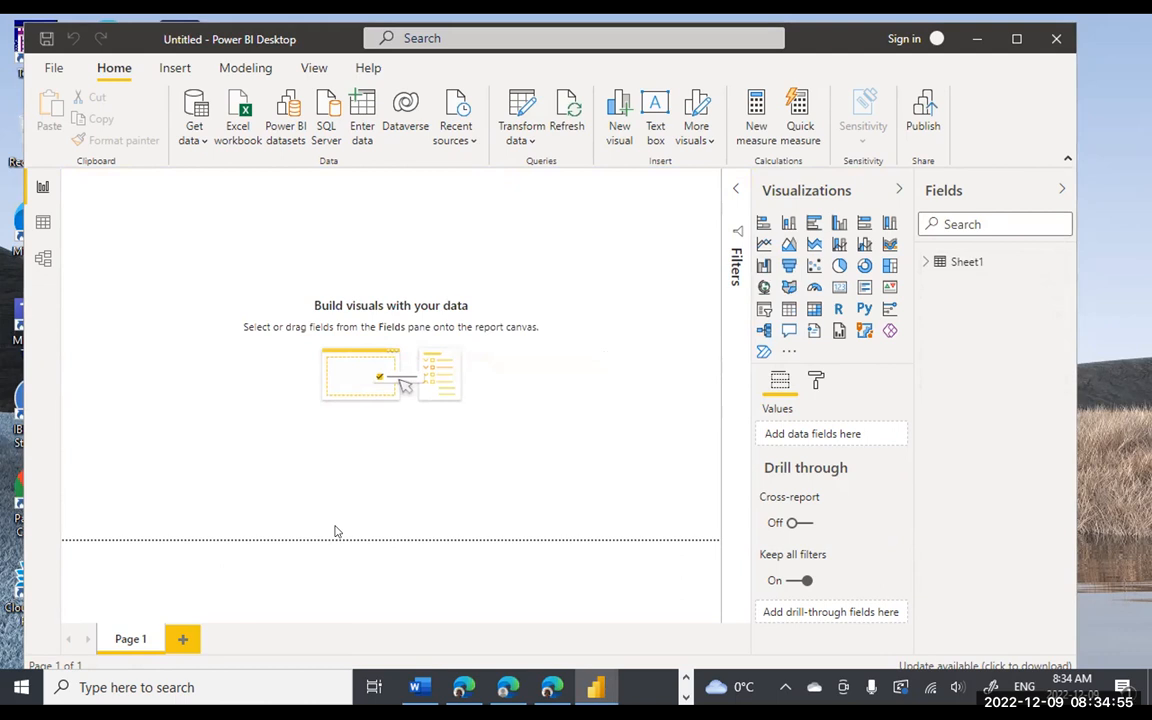
left_click(520, 375)
left_click(610, 241)
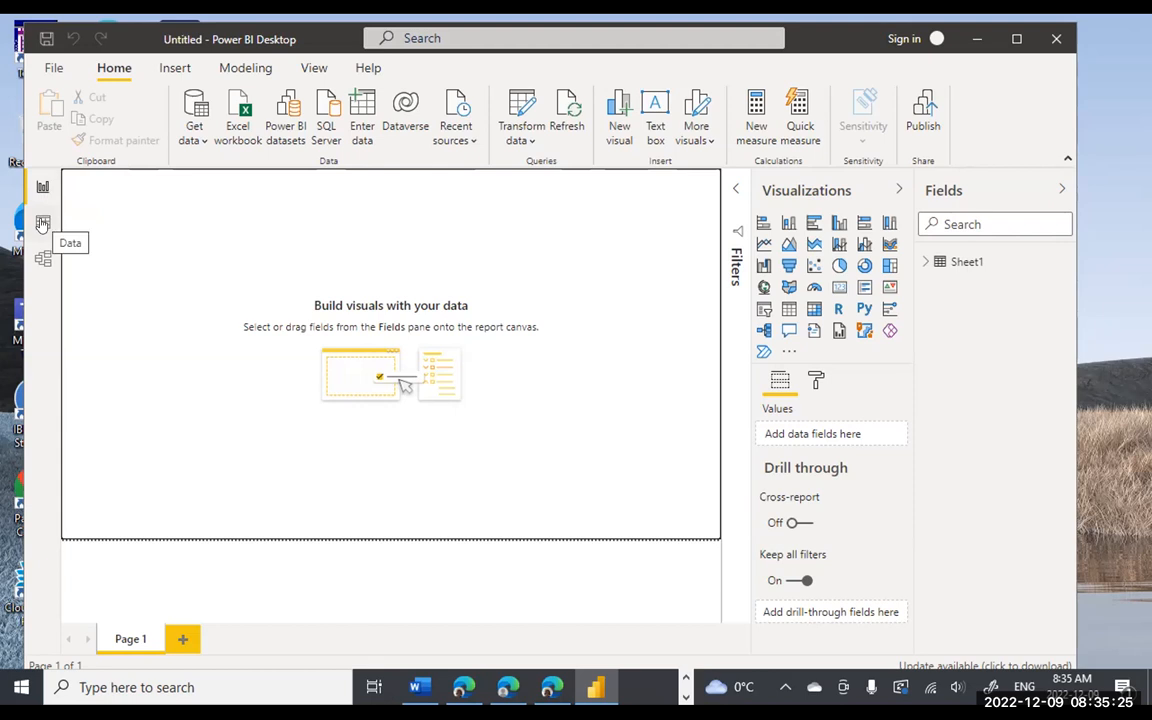
left_click(42, 222)
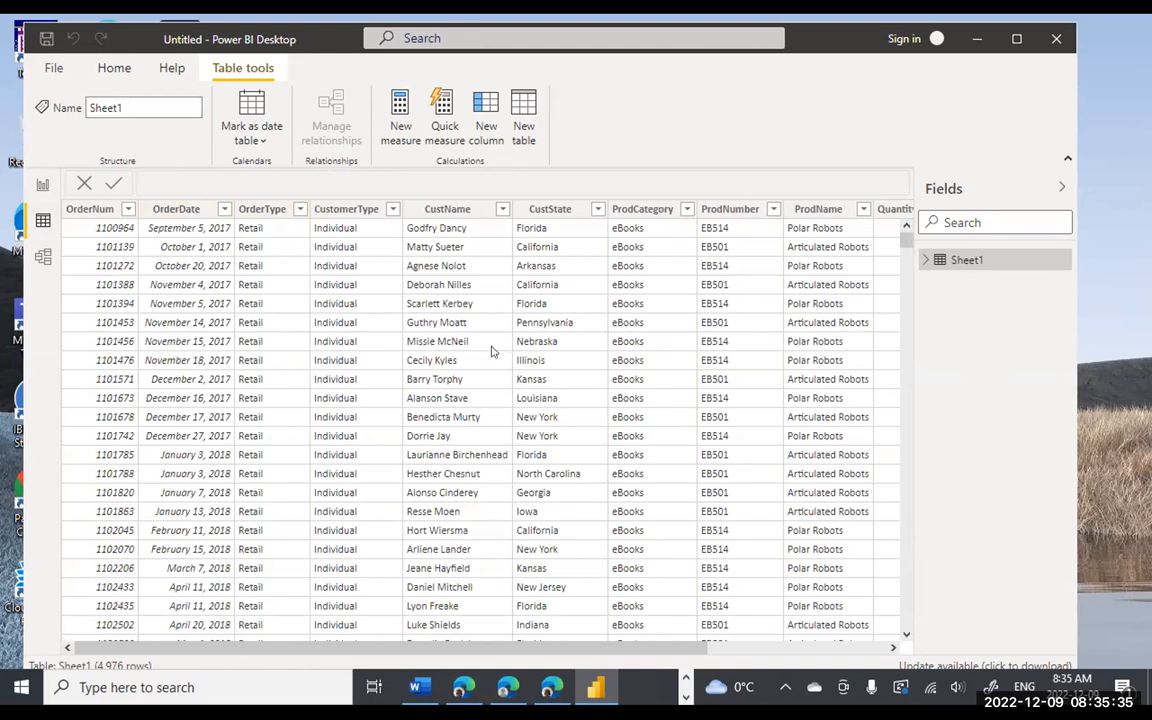
left_click(43, 256)
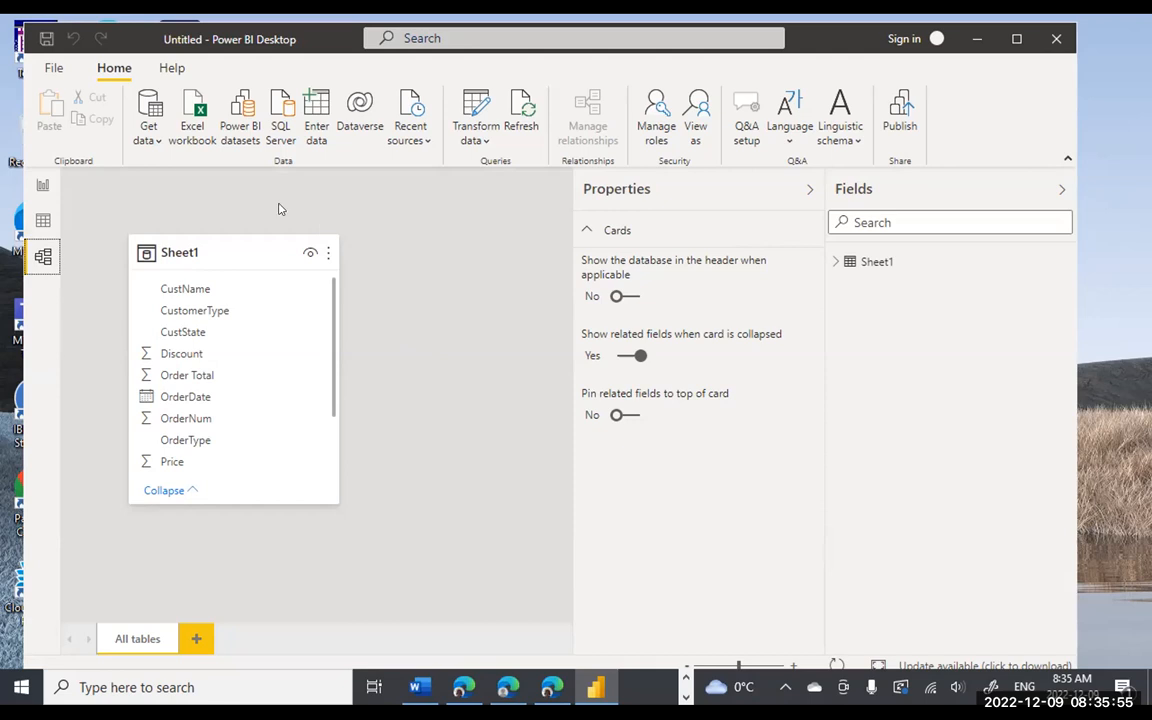
left_click(43, 186)
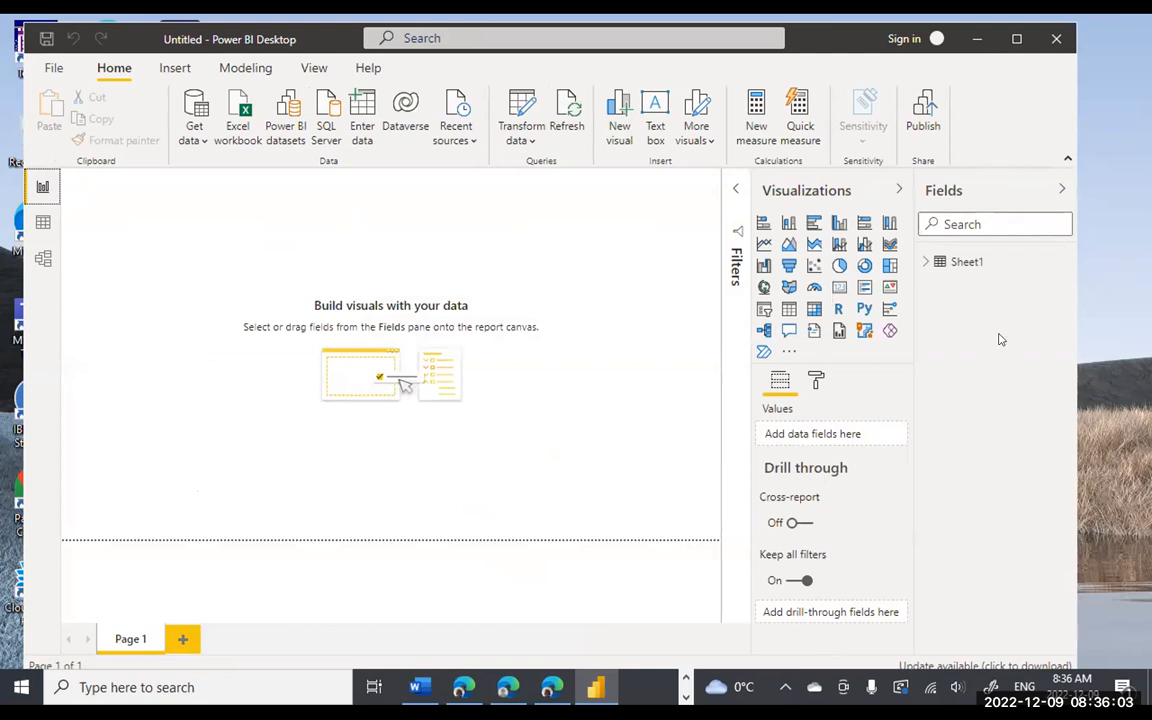
- Expand Sheet1 in the Fields pane to list its fields, then reposition the Power BI window
left_click(927, 261)
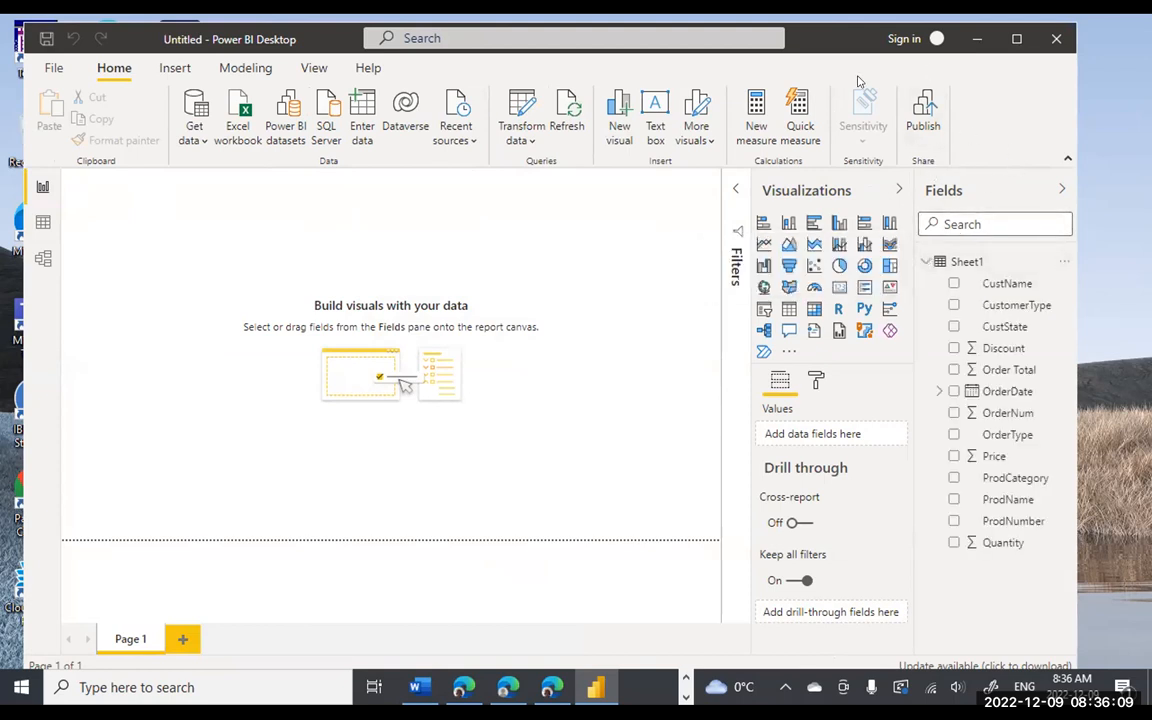
left_click_drag(823, 41, 795, 33)
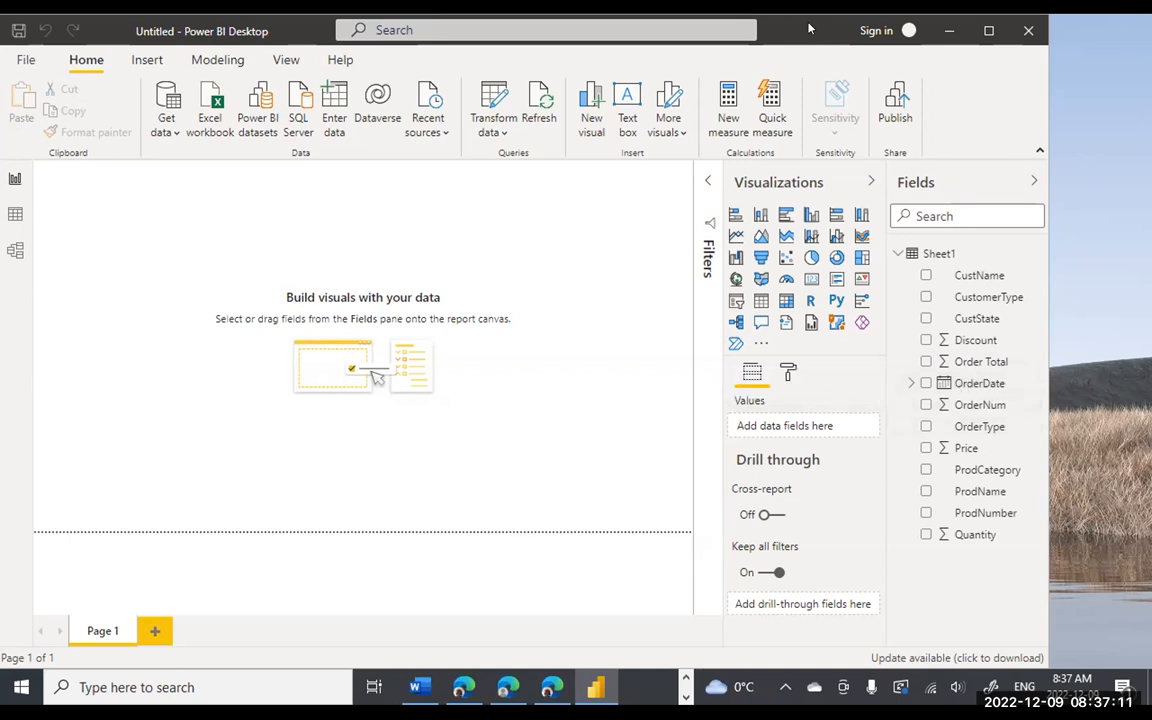
left_click_drag(805, 29, 809, 29)
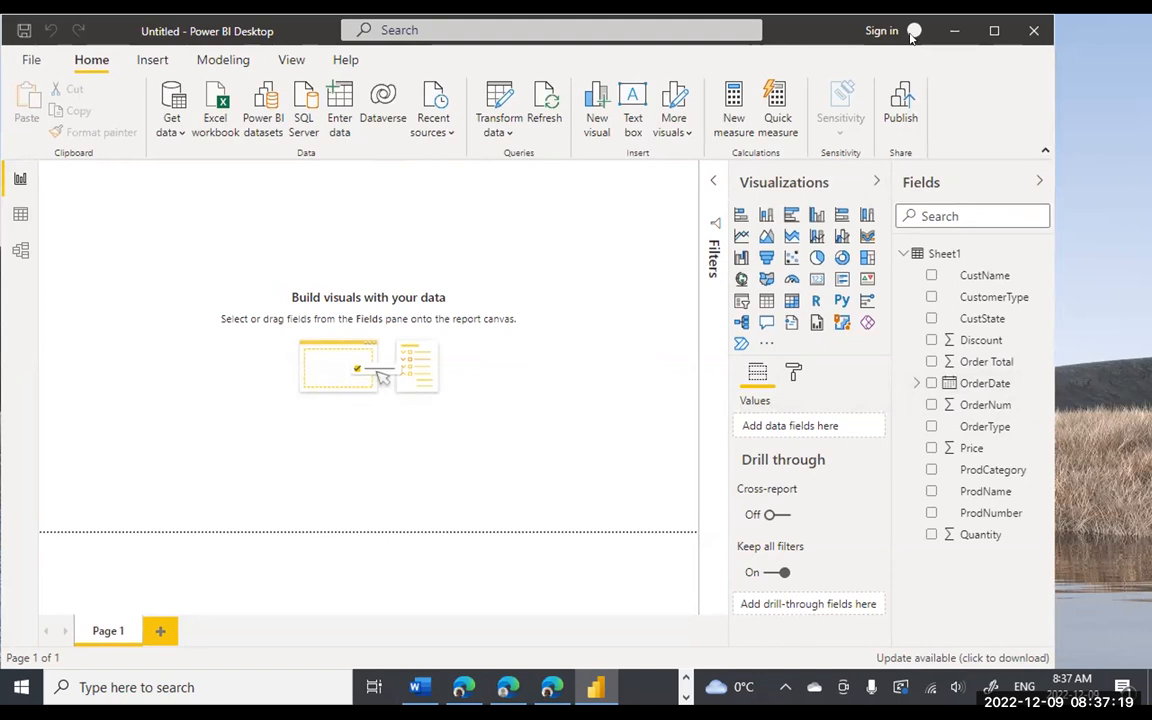
left_click_drag(720, 32, 848, 34)
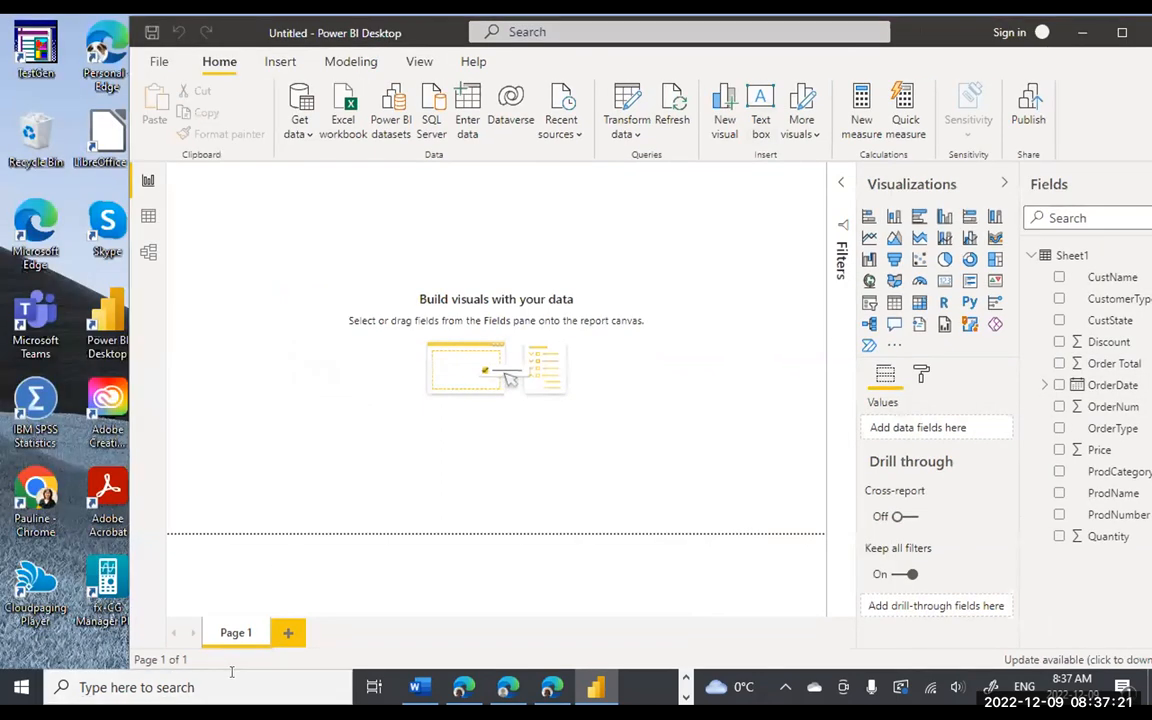
- Review the Line chart notes in OneNote, then return to Power BI Desktop
left_click(686, 678)
left_click(623, 688)
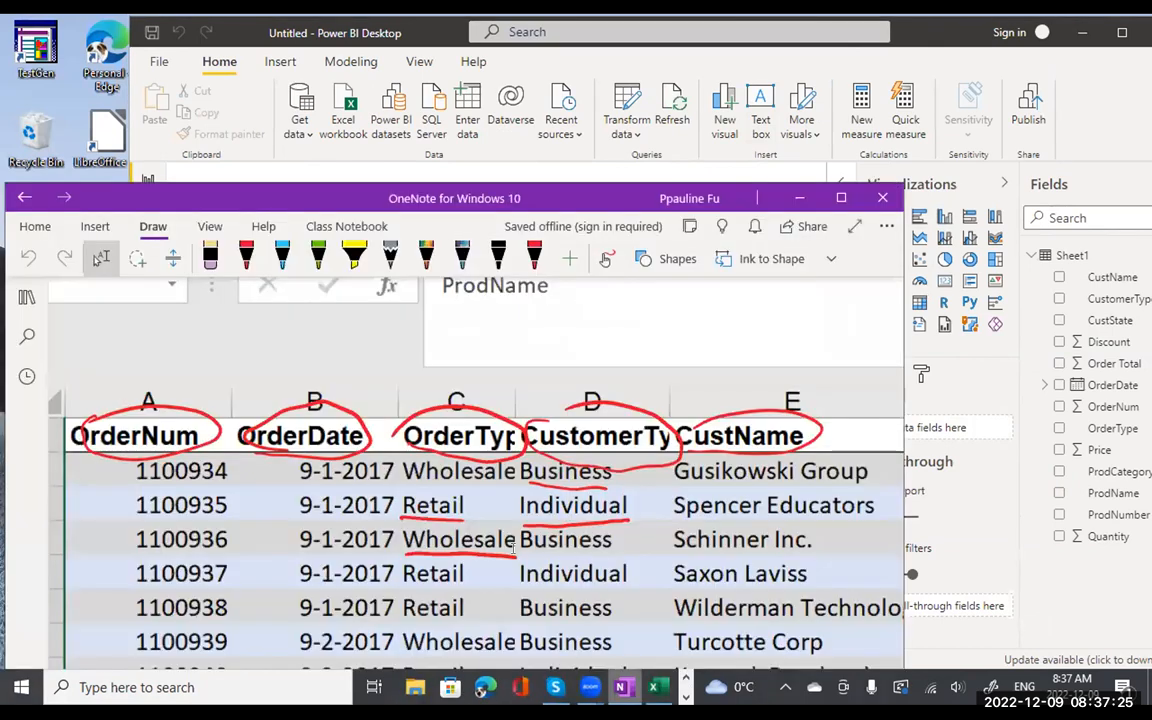
scroll(432, 403, "down", 15)
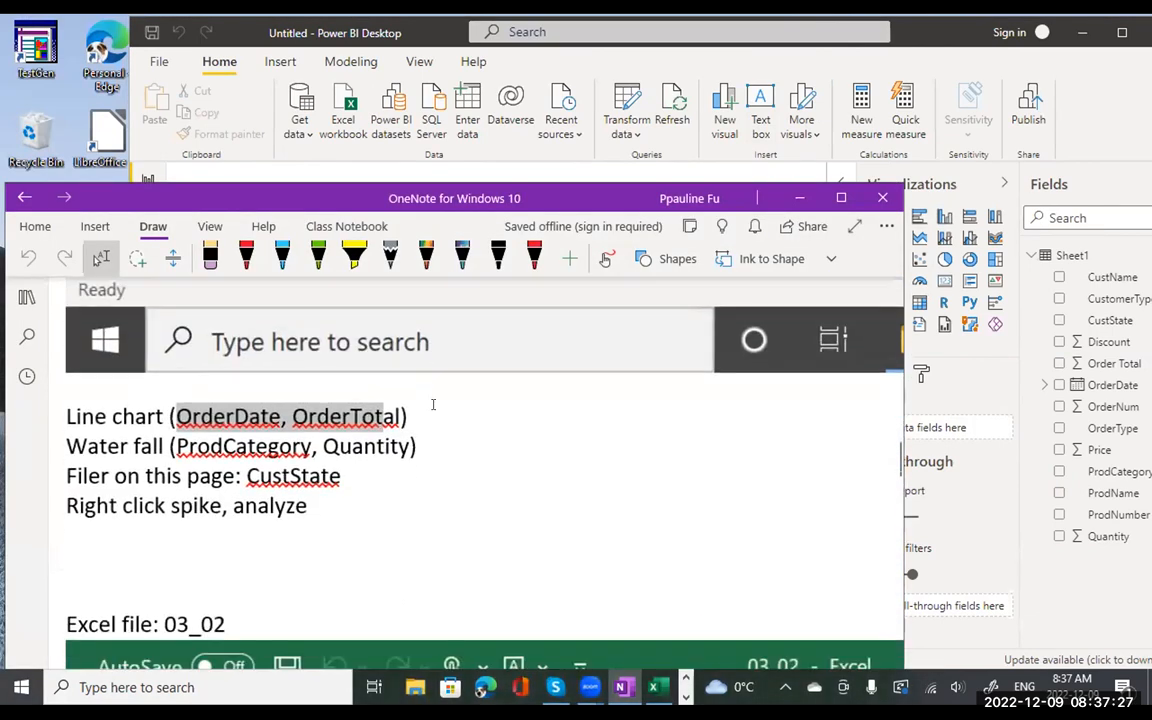
left_click_drag(67, 400, 286, 385)
left_click_drag(376, 390, 418, 387)
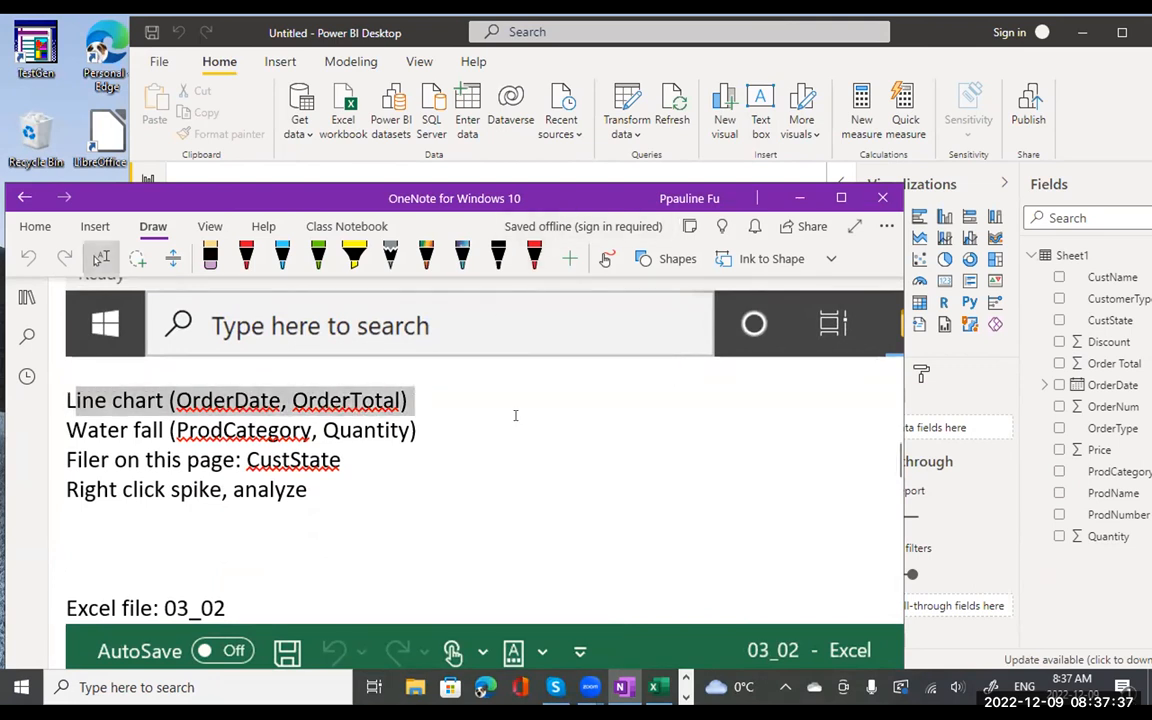
left_click(920, 38)
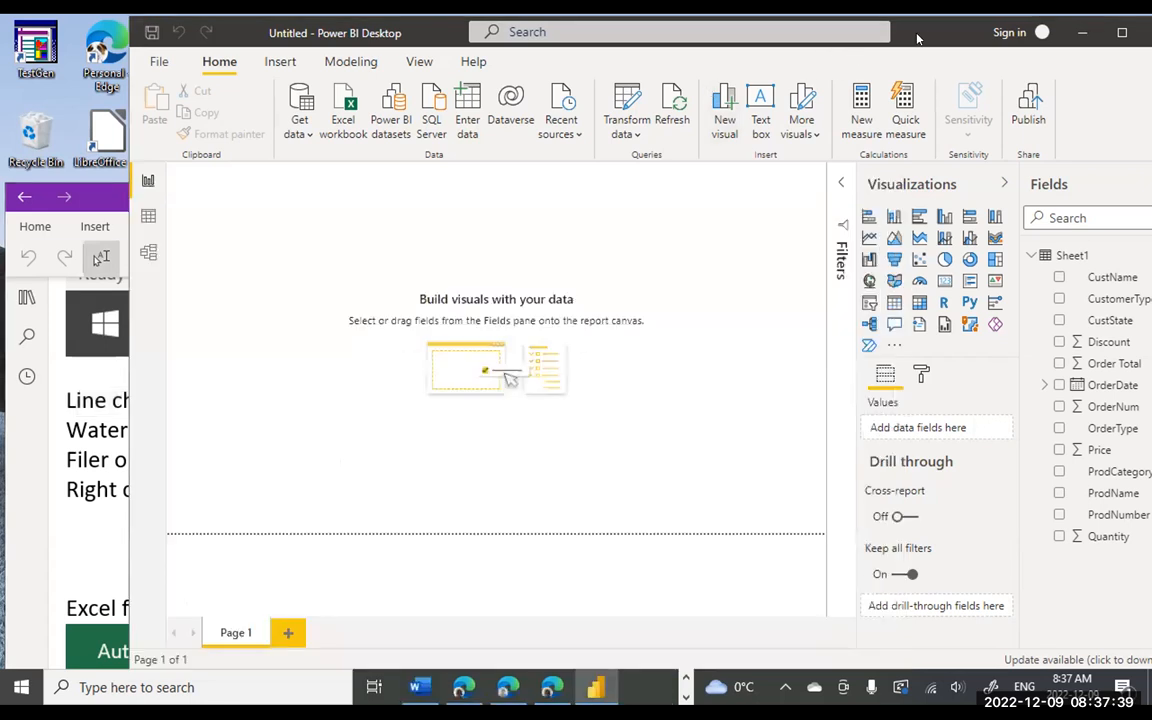
- Add a text box reading 'My firstdashboard' to the report page
left_click_drag(918, 38, 809, 36)
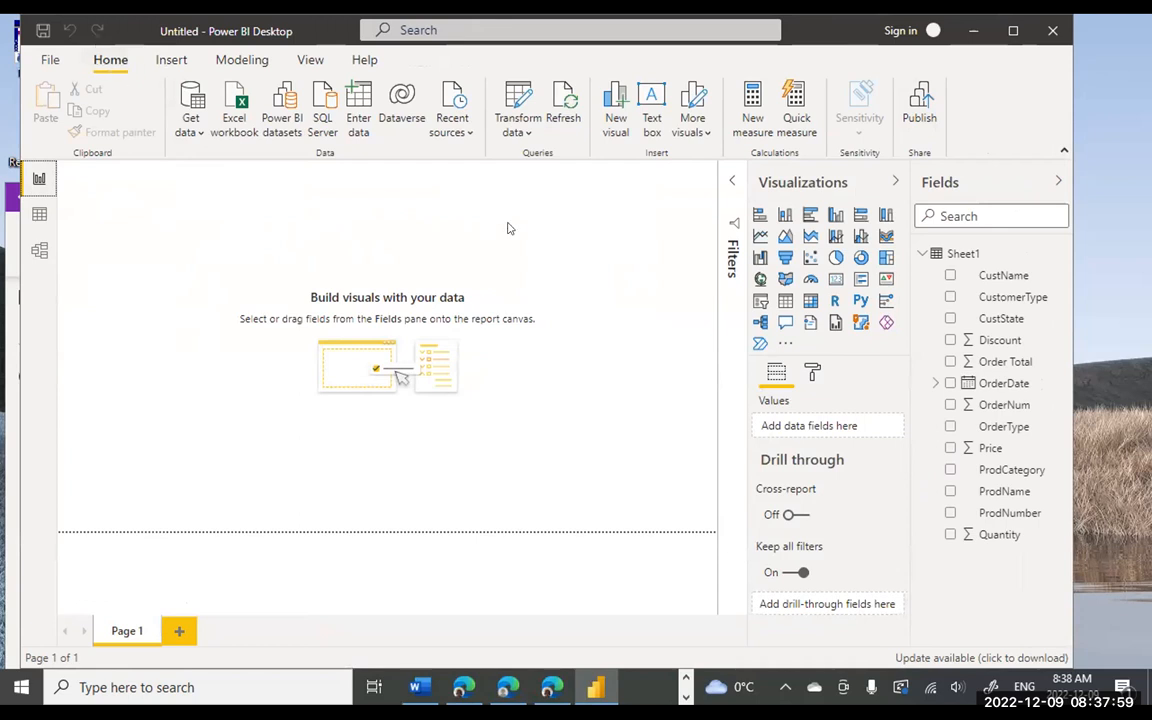
left_click(645, 106)
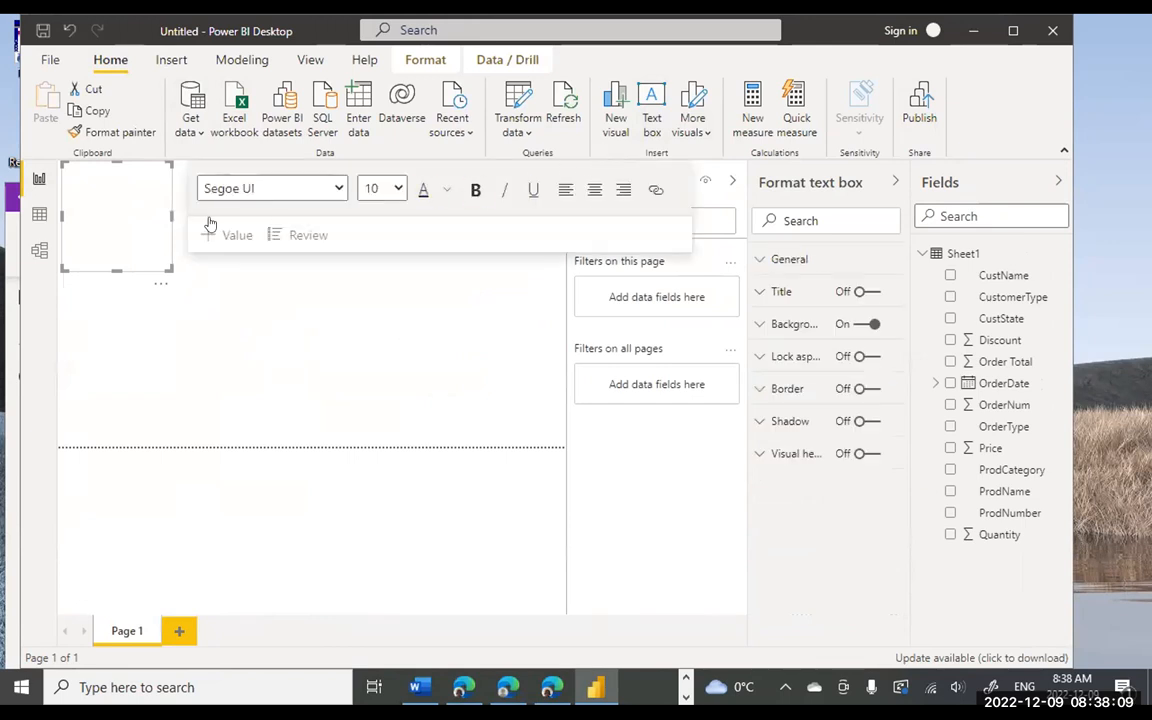
left_click(81, 198)
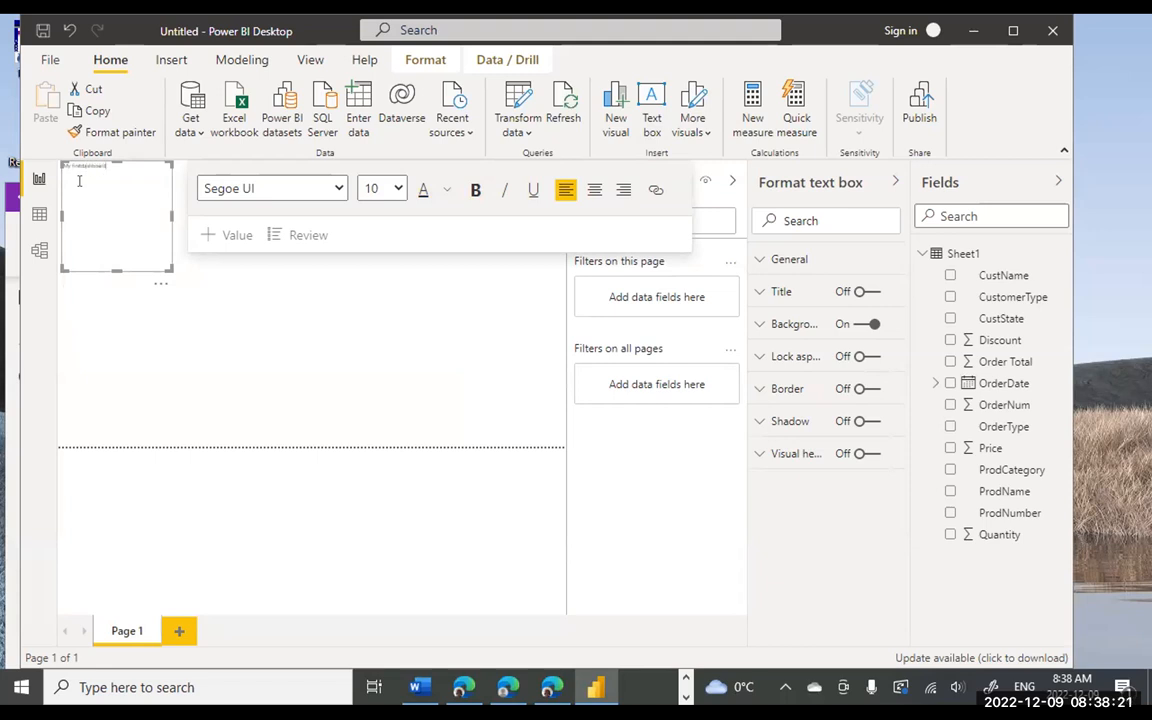
- Set the title to 40 point and resize its box to one wide, short line
double_click(92, 166)
left_click_drag(92, 166, 40, 158)
left_click(397, 190)
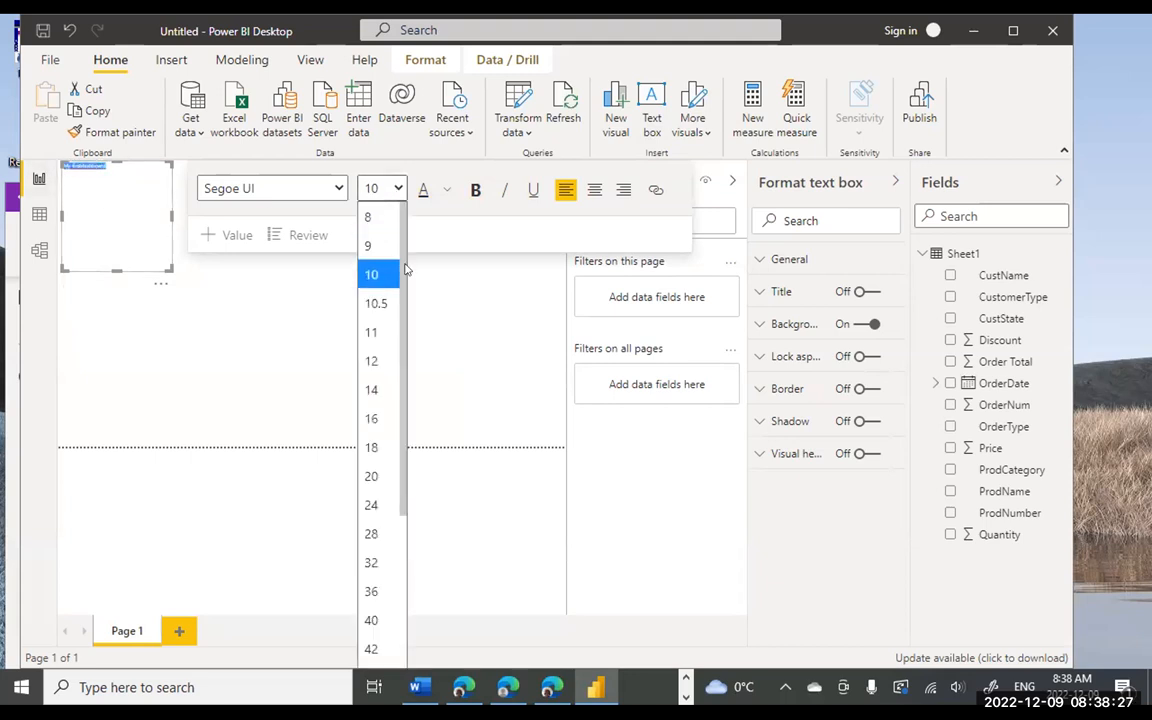
scroll(391, 429, "down", 3)
left_click(375, 510)
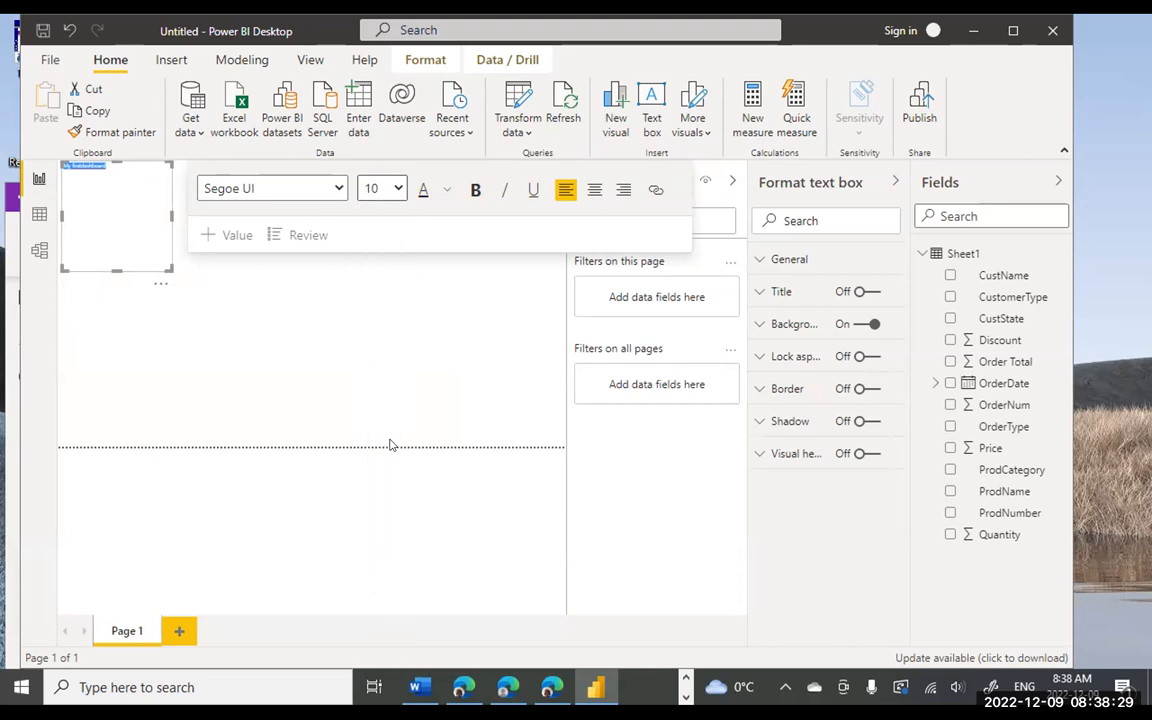
left_click(396, 189)
left_click(373, 539)
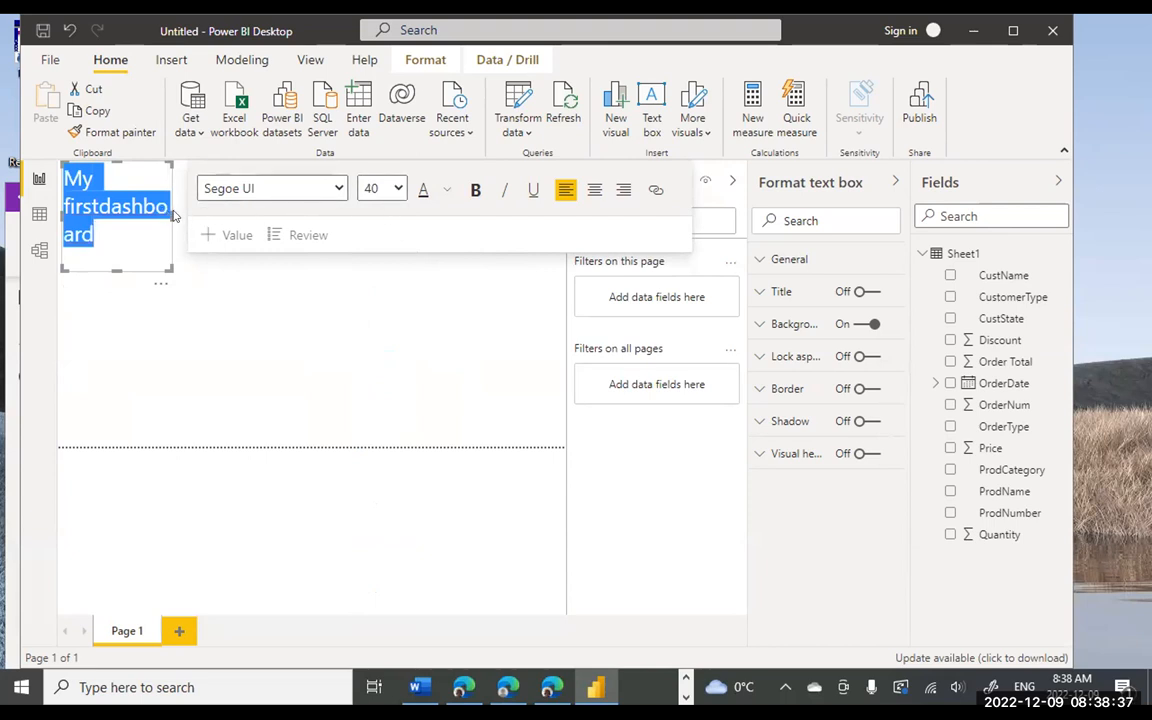
left_click_drag(253, 221, 550, 200)
left_click_drag(308, 268, 308, 211)
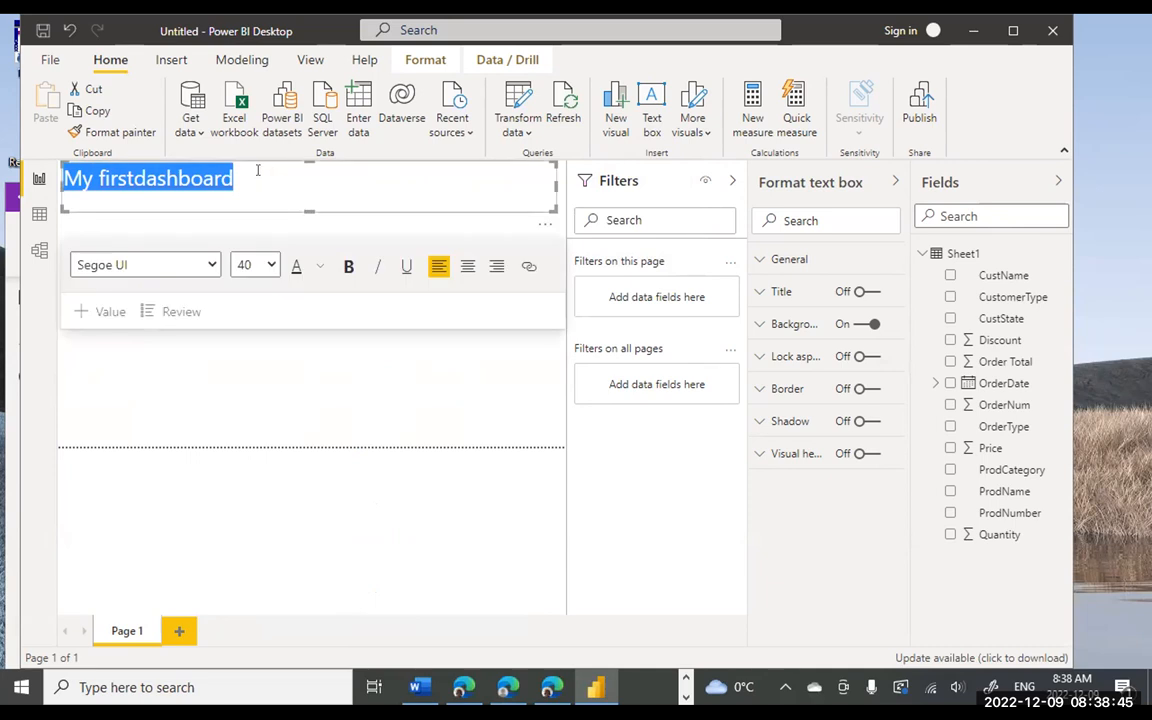
left_click(130, 179)
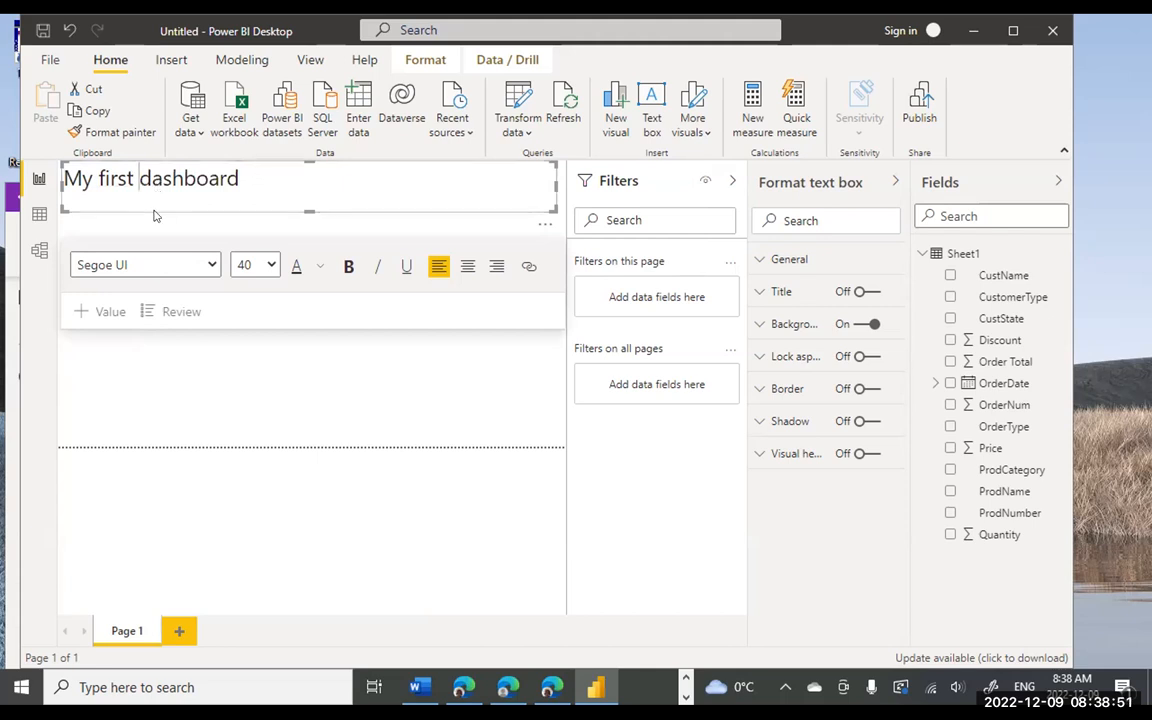
left_click(272, 272)
scroll(275, 398, "down", 1)
scroll(272, 410, "down", 1)
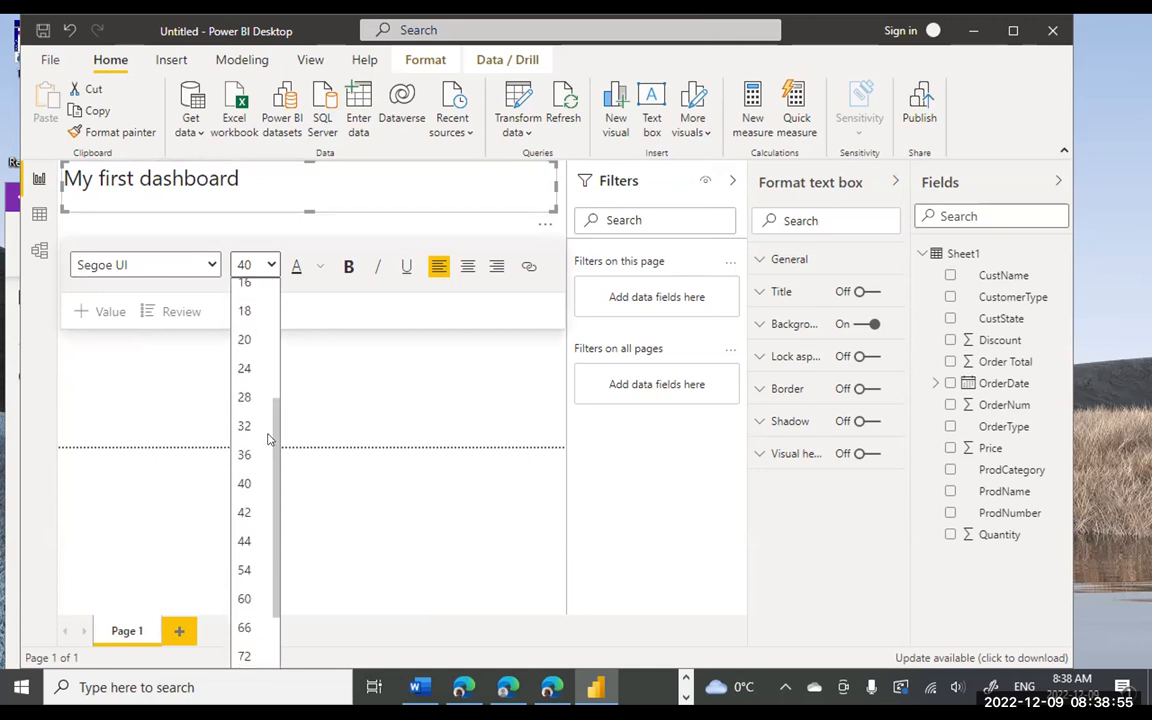
left_click(248, 541)
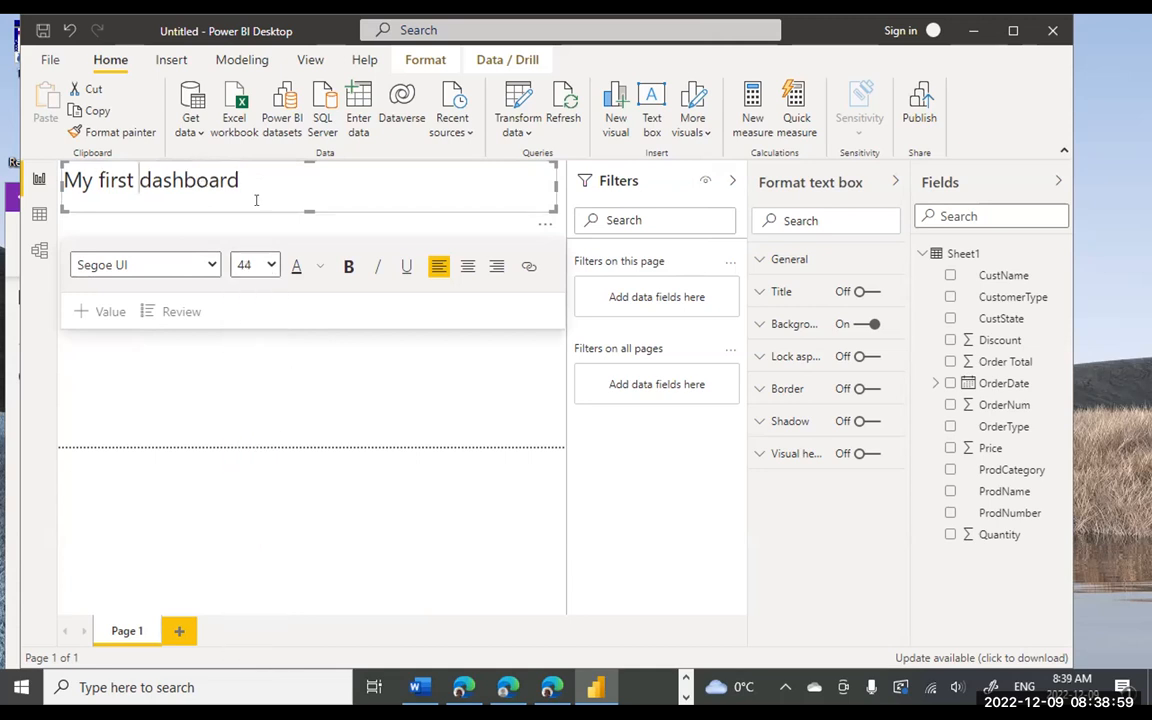
left_click_drag(245, 165, 55, 151)
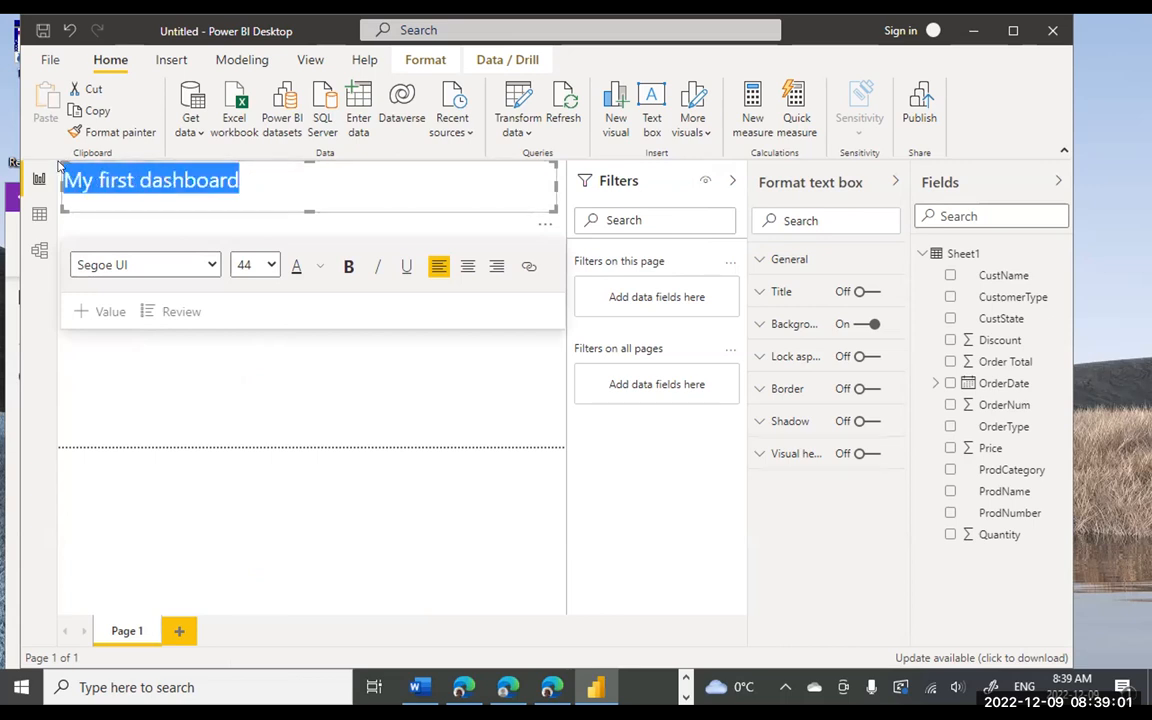
left_click(467, 266)
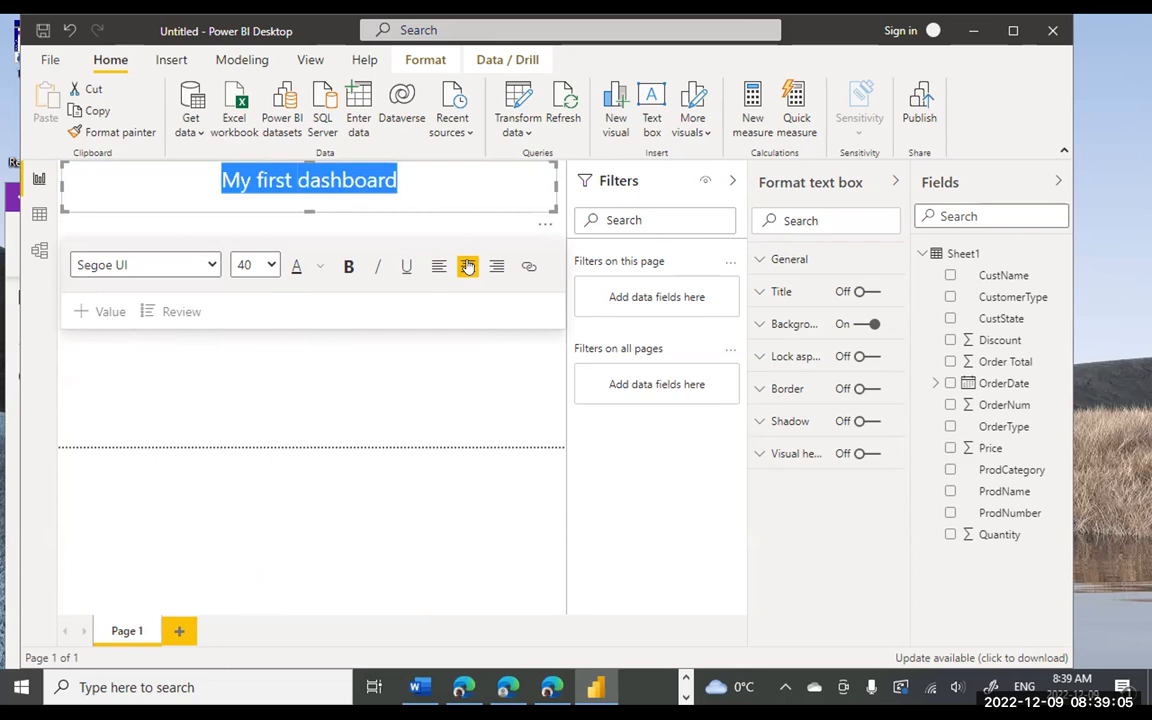
left_click(342, 362)
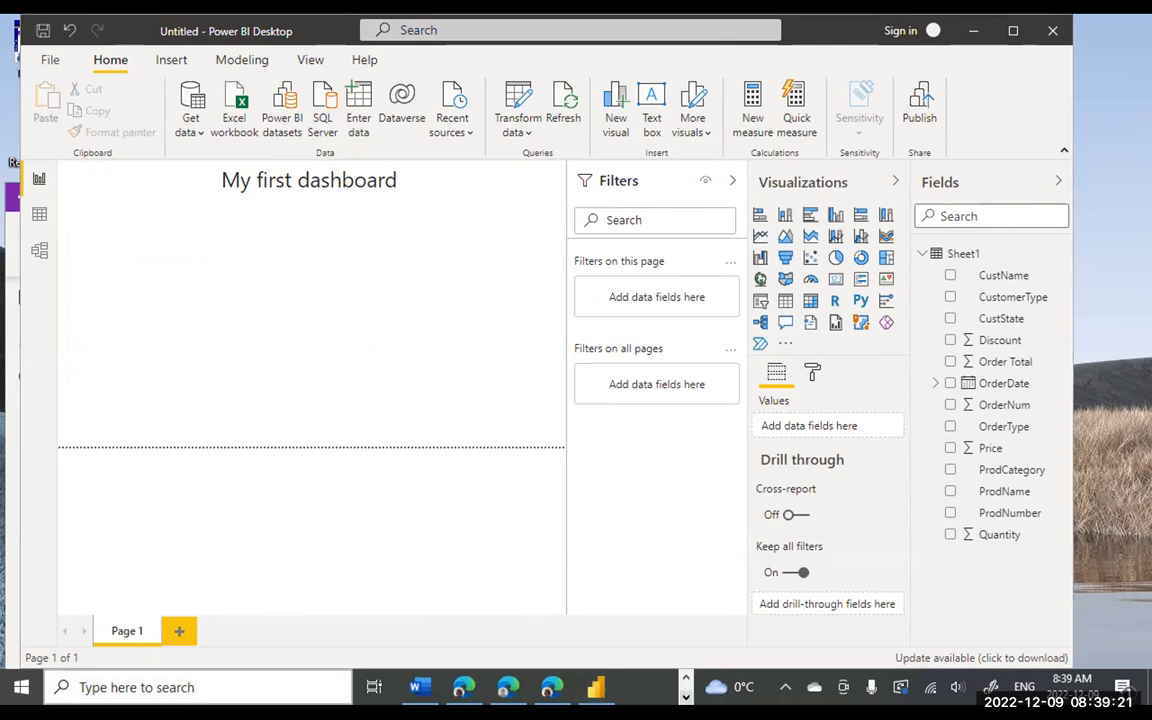
left_click(685, 684)
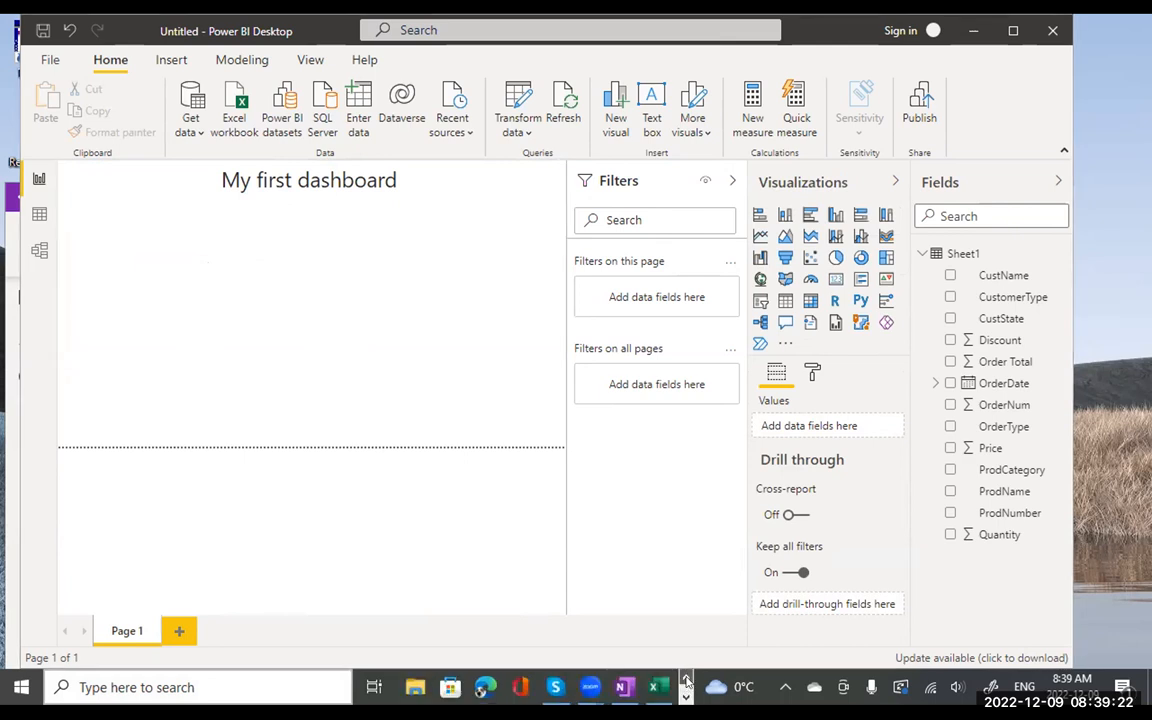
left_click(621, 687)
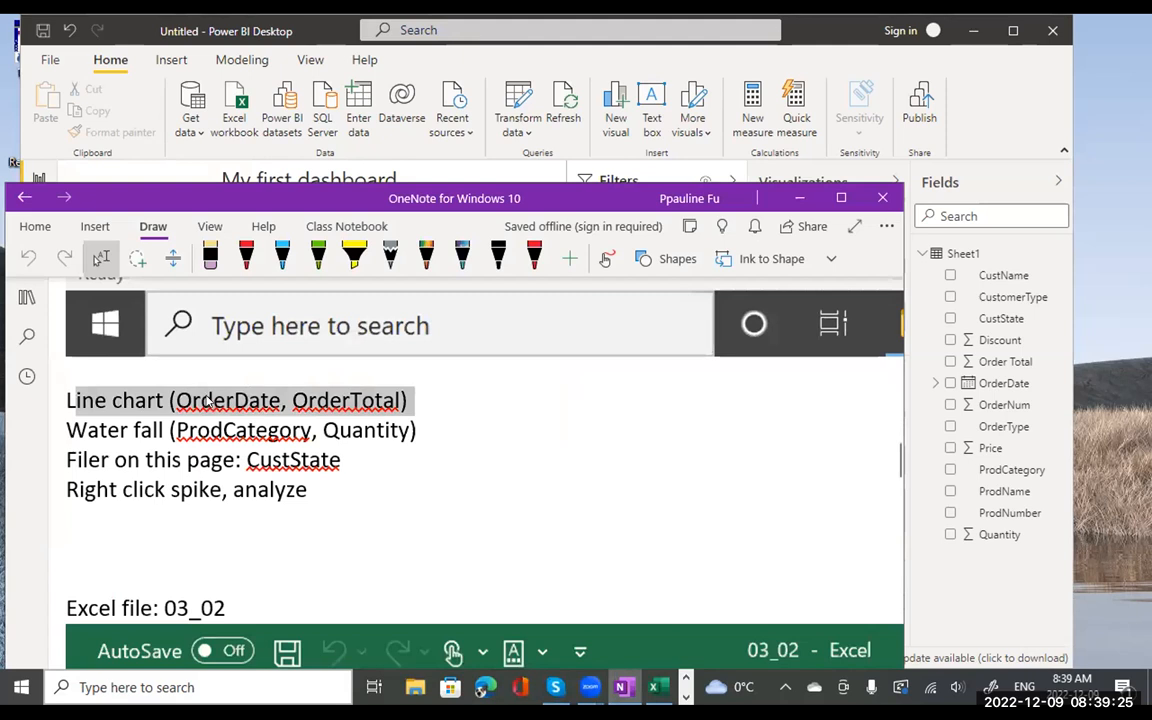
left_click(296, 398)
left_click_drag(298, 389, 176, 399)
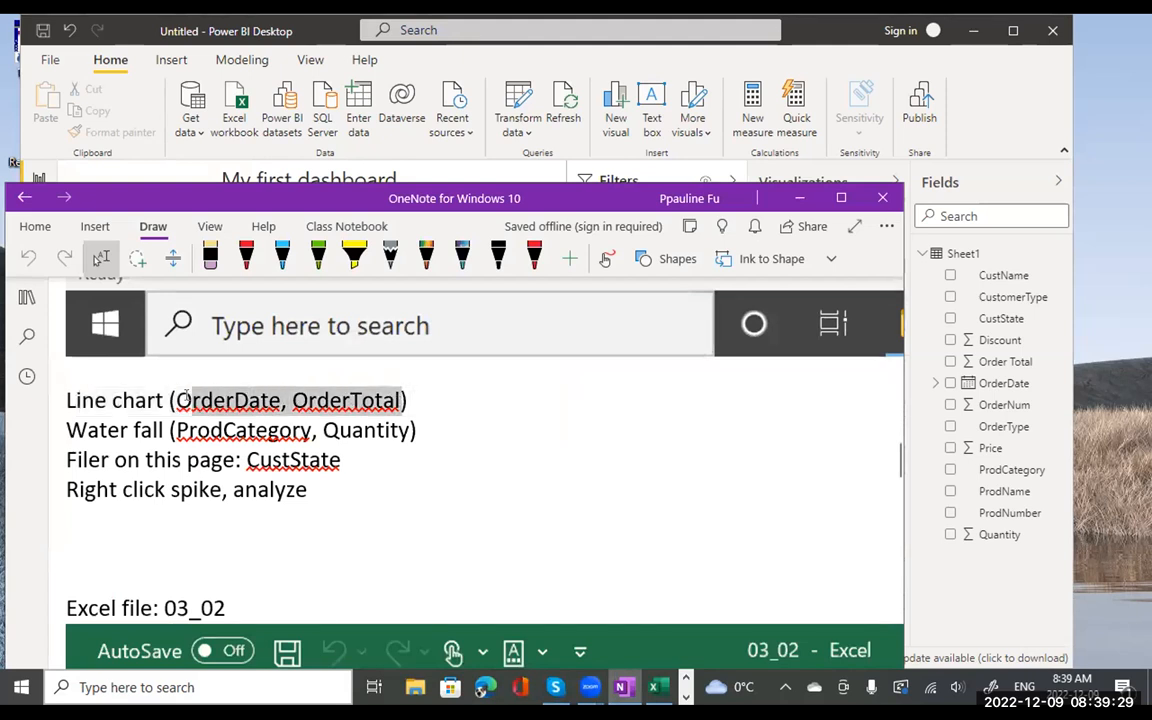
left_click(812, 28)
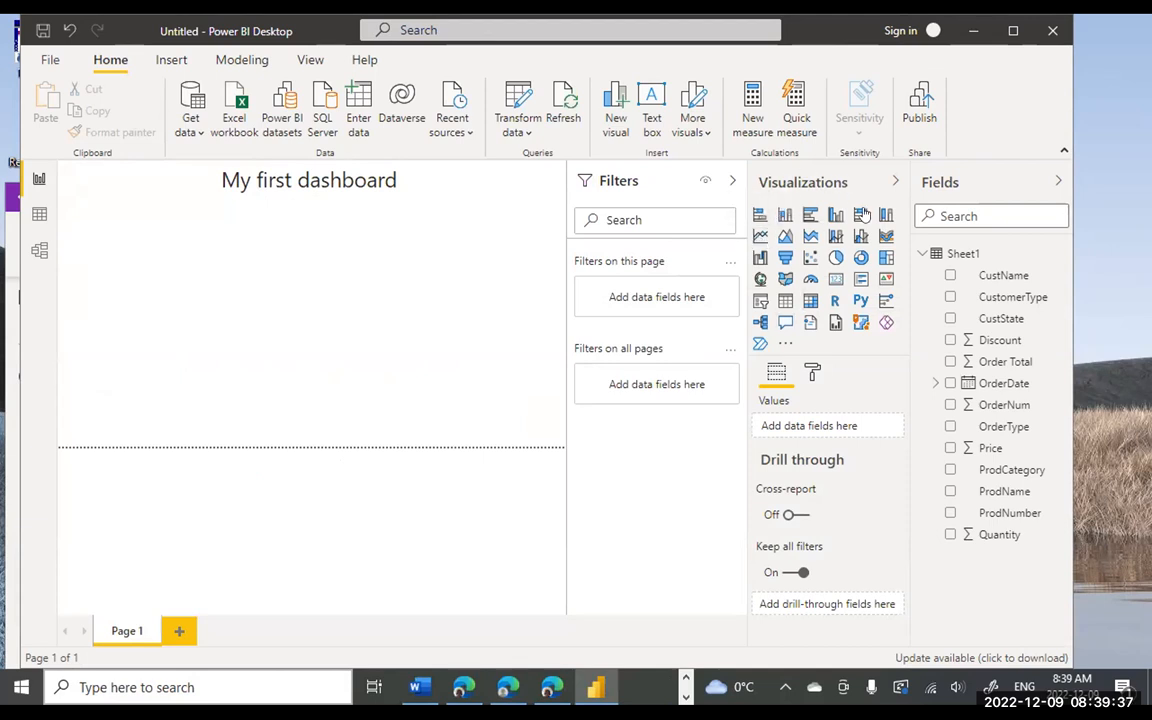
- Build a line chart of Order Total by plain OrderDate, not Date Hierarchy, and make it taller
left_click(760, 237)
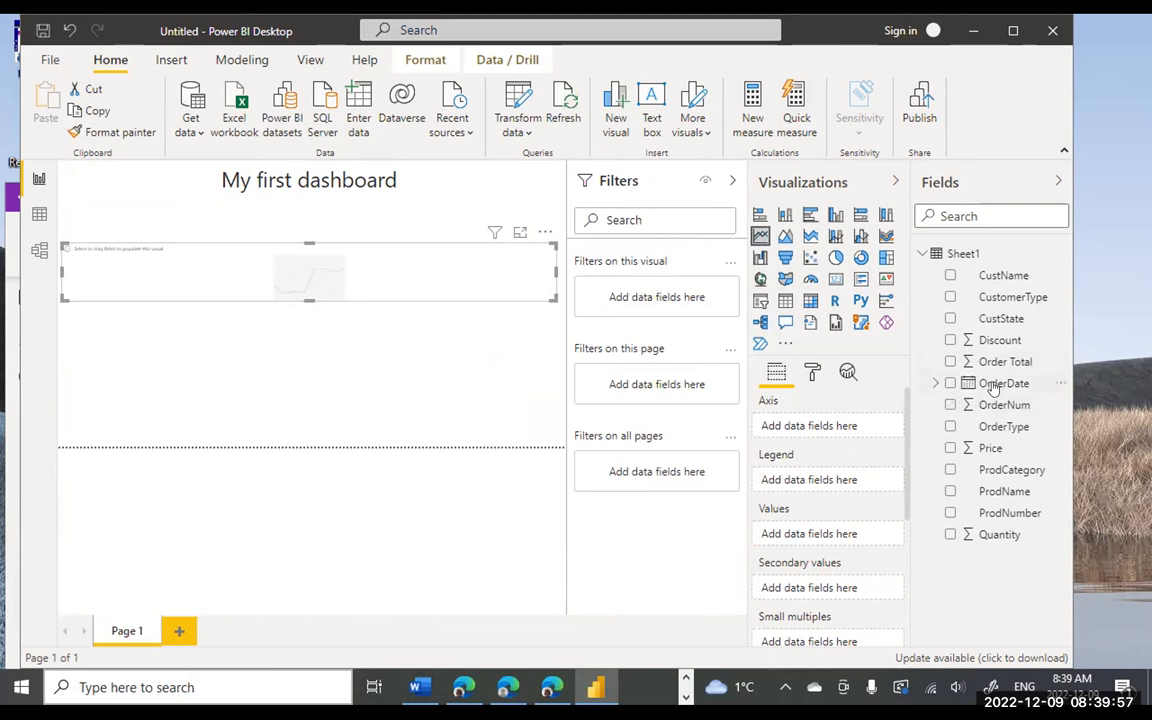
left_click_drag(993, 388, 826, 432)
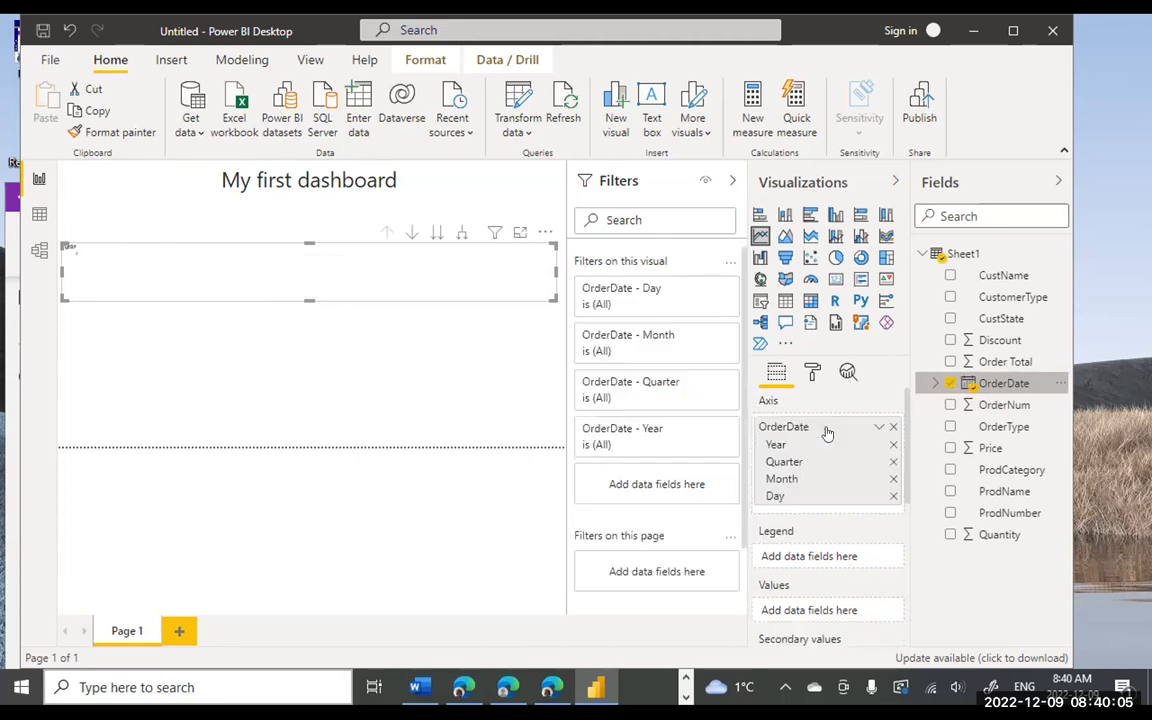
scroll(827, 432, "down", 3)
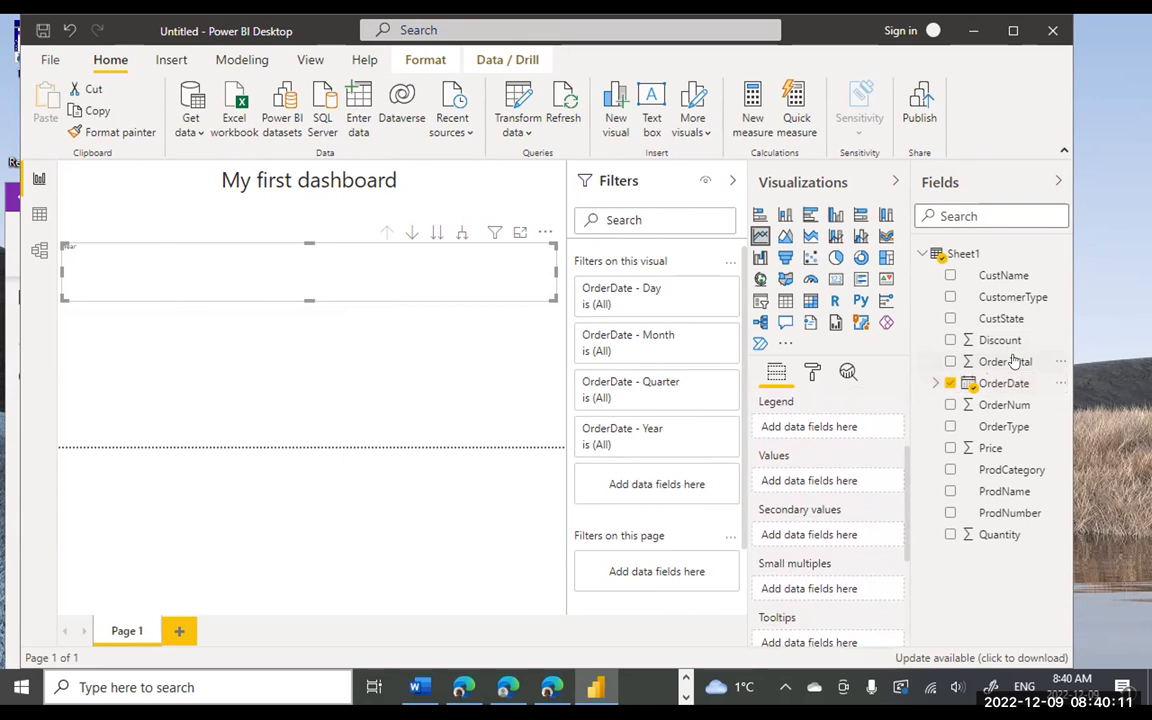
left_click_drag(1013, 362, 845, 487)
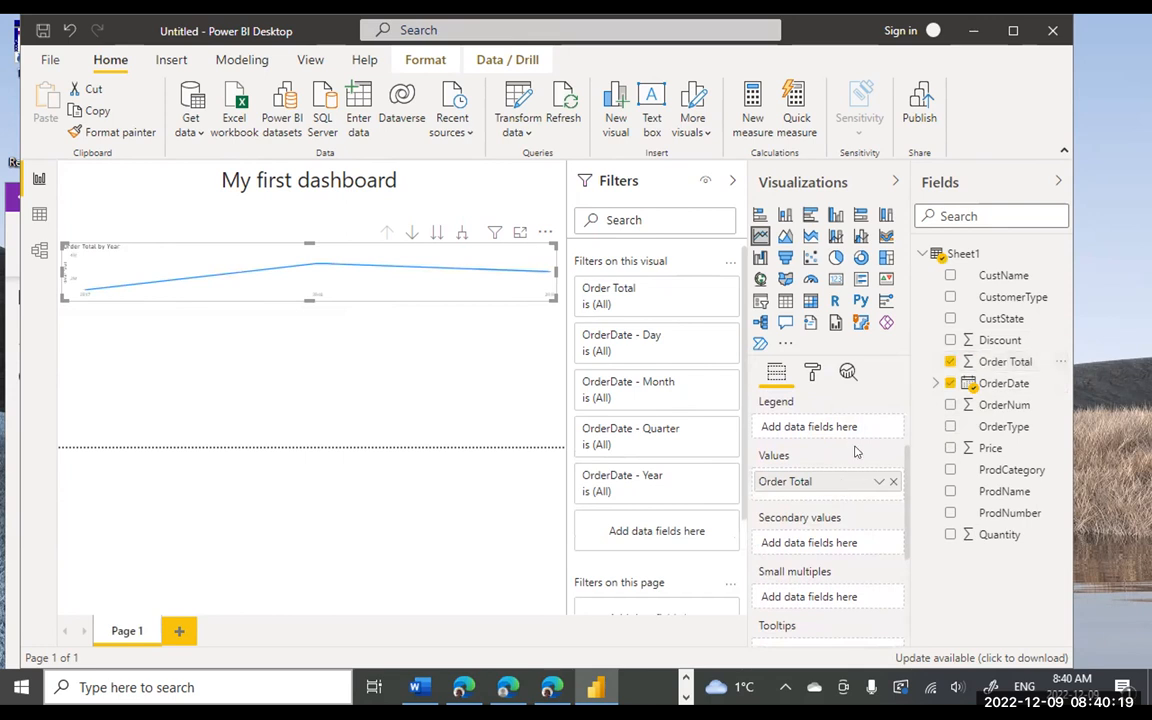
scroll(898, 440, "up", 2)
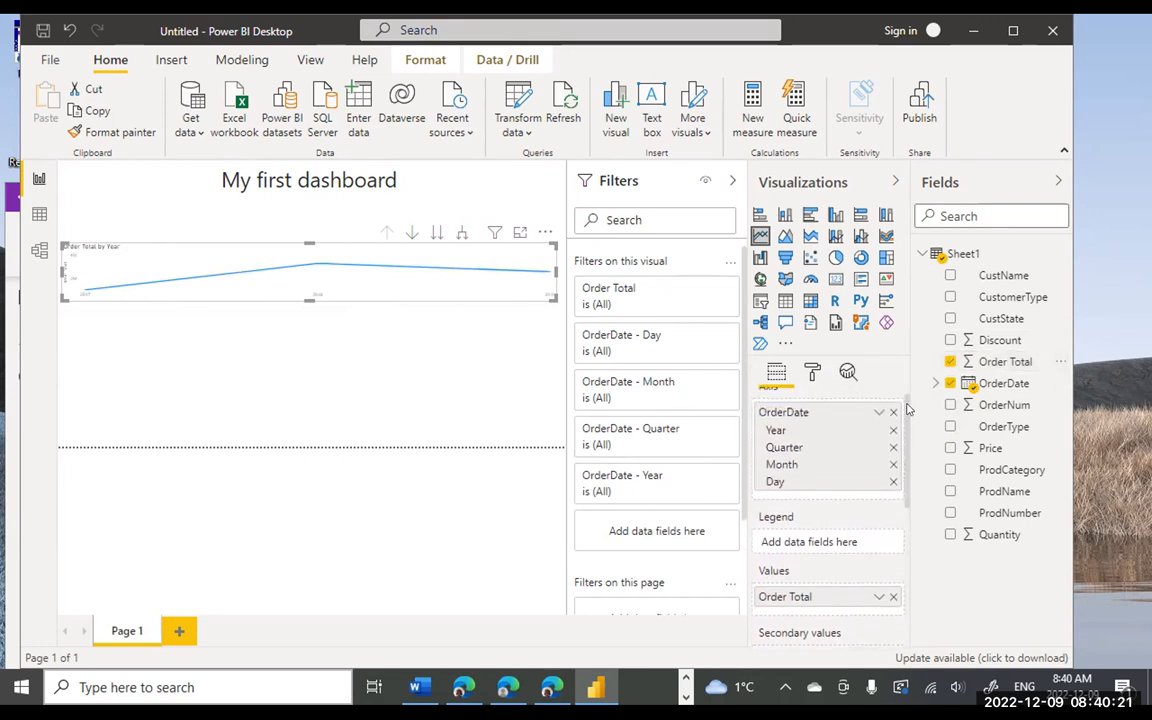
scroll(908, 410, "up", 1)
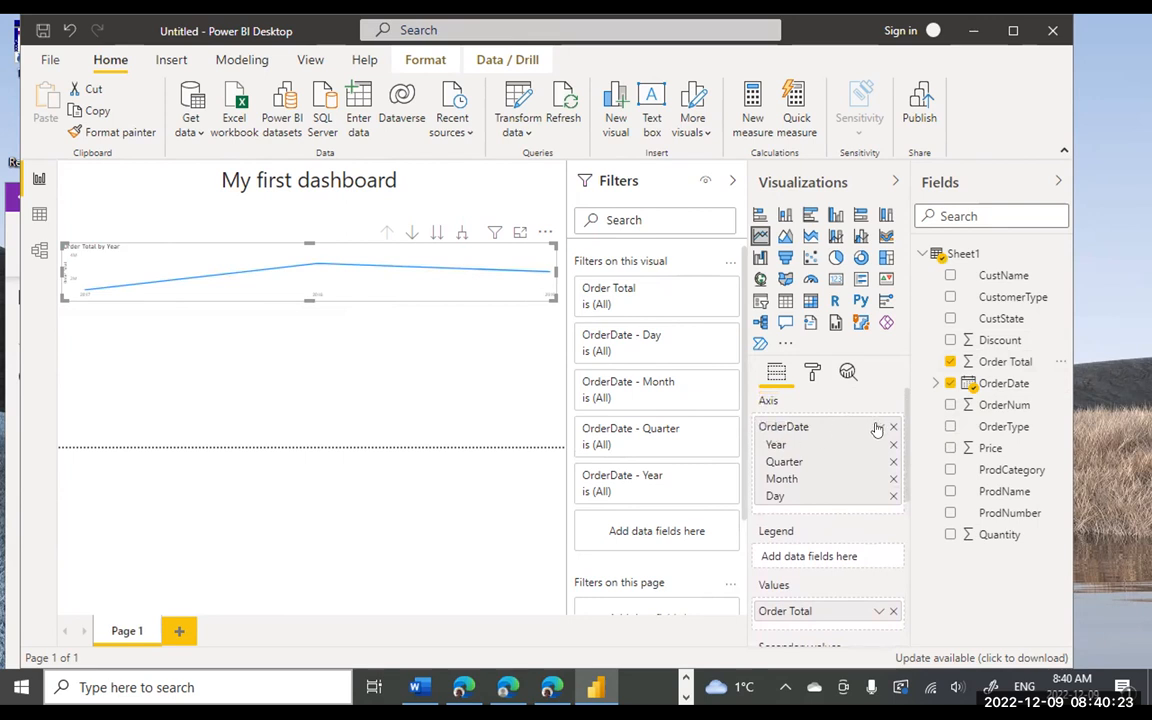
left_click(877, 428)
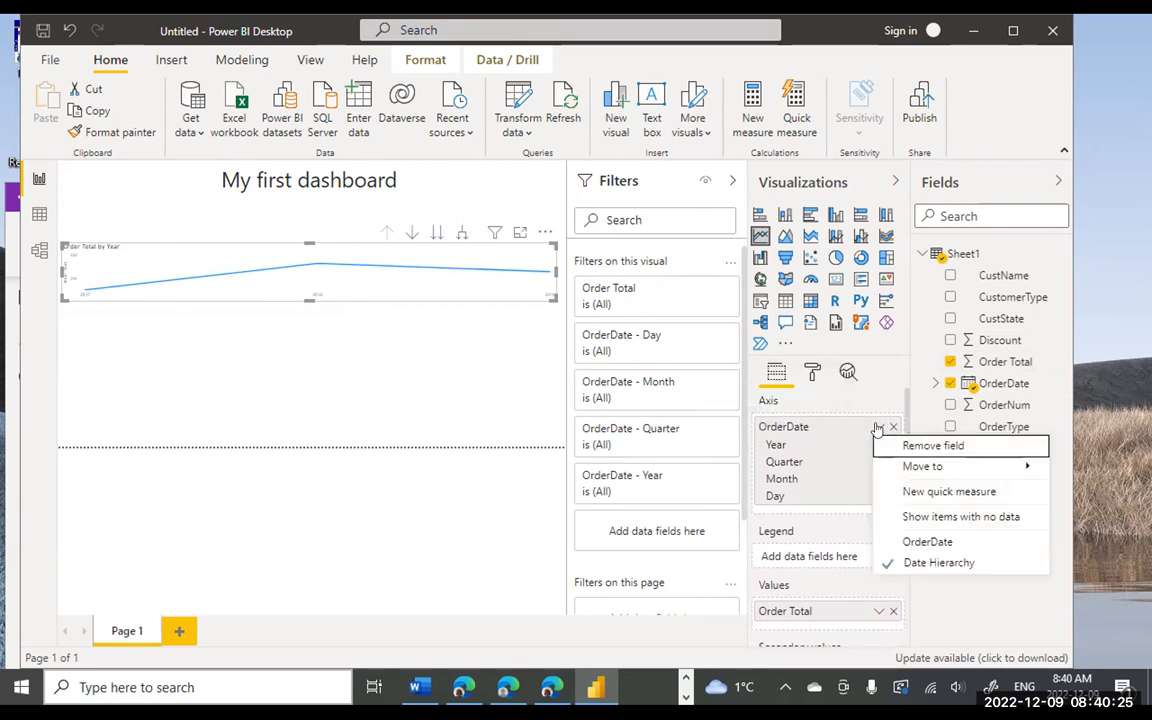
left_click(929, 541)
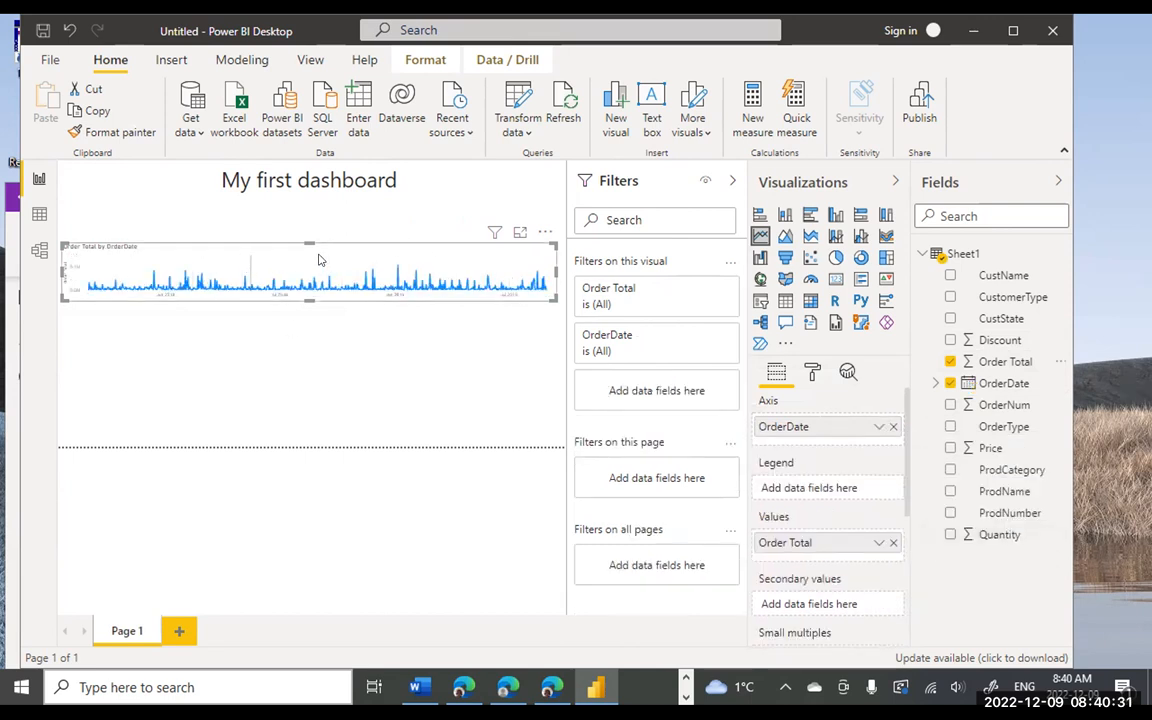
left_click_drag(309, 298, 304, 330)
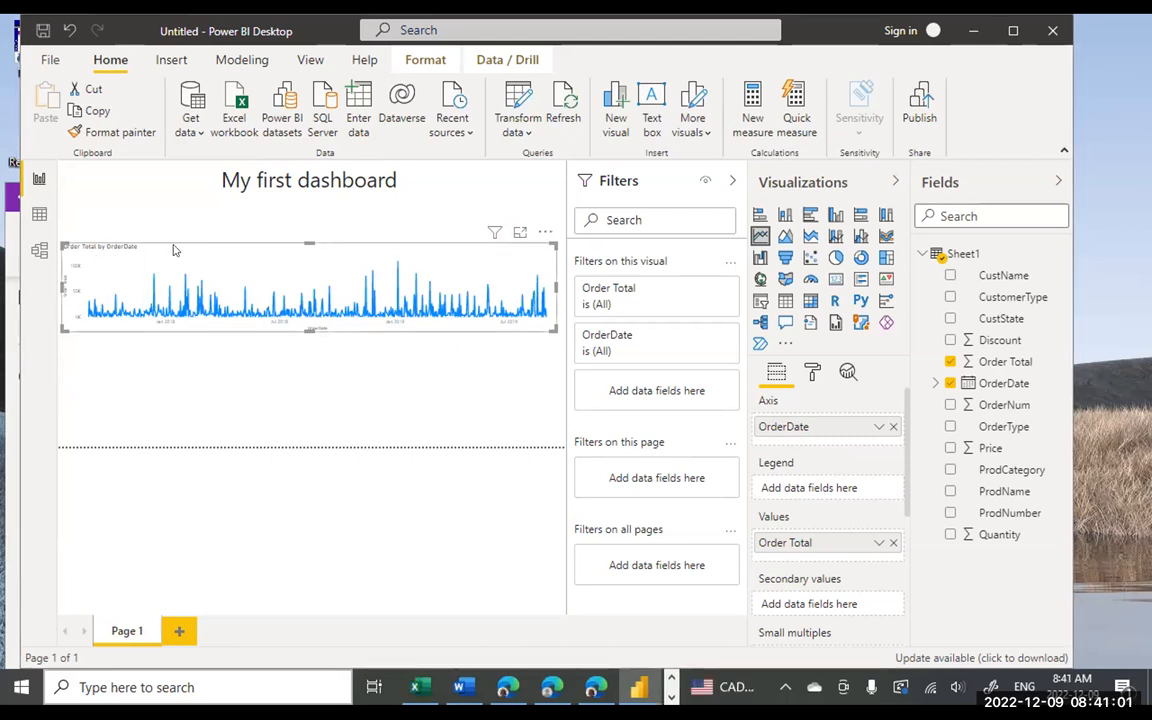
- Delete the line chart, leaving only the My first dashboard title on the page
key("Delete")
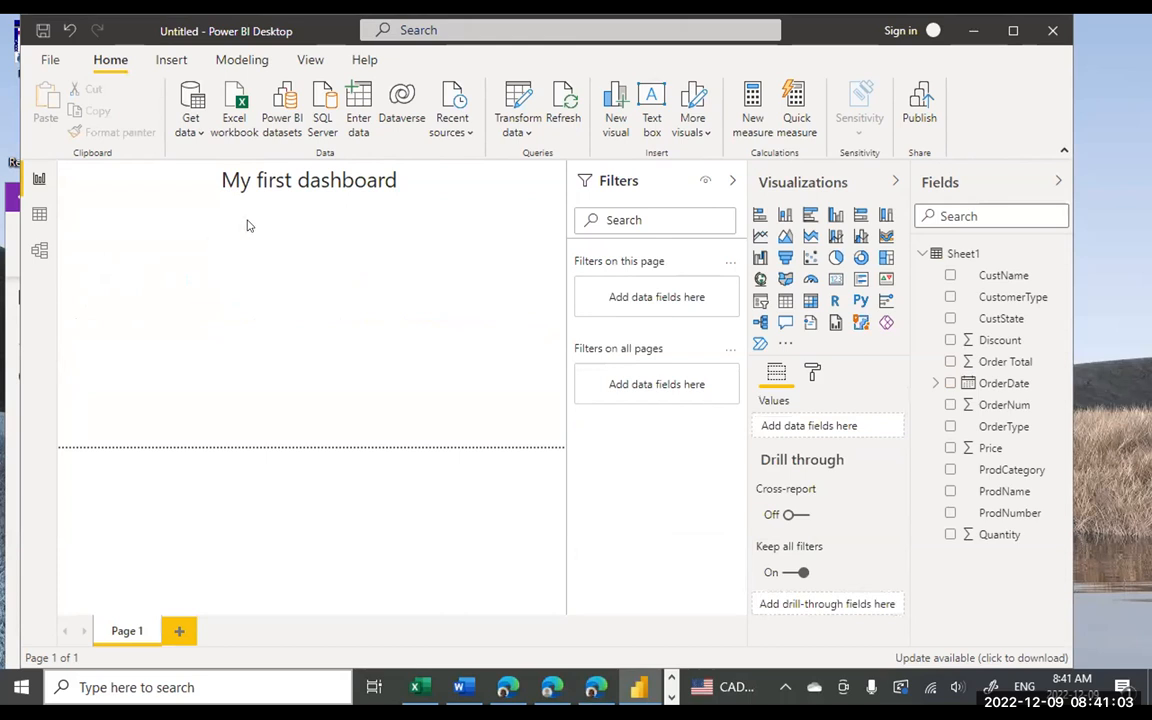
left_click(245, 183)
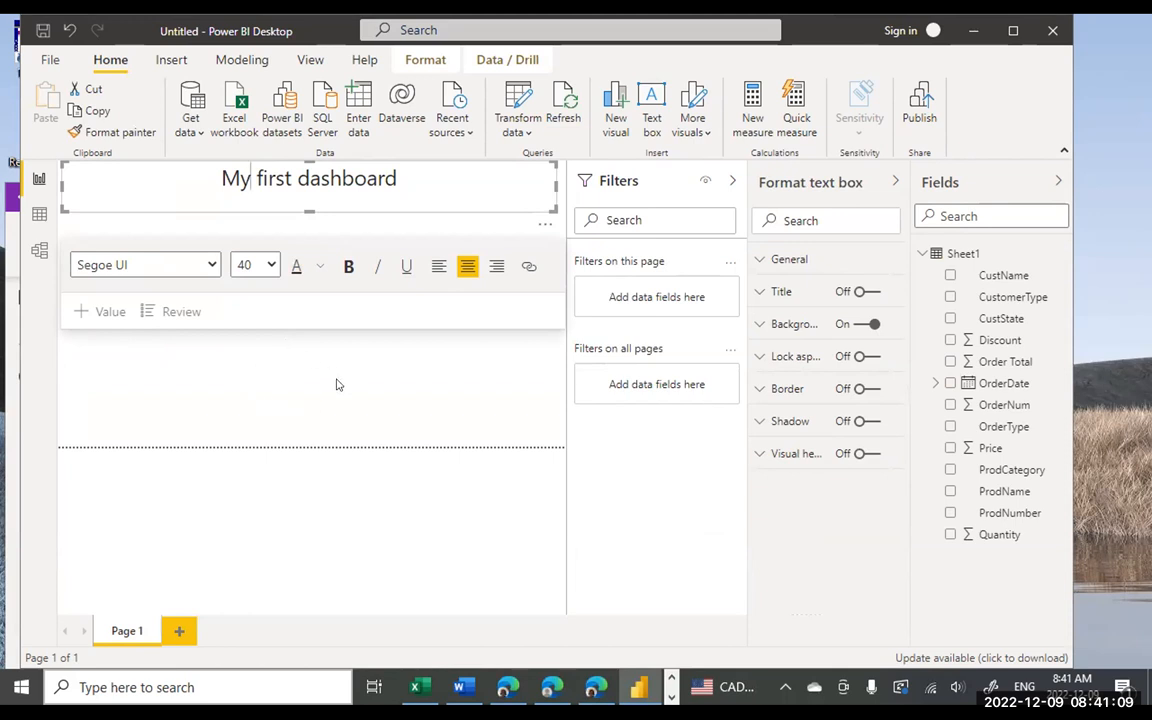
left_click(277, 395)
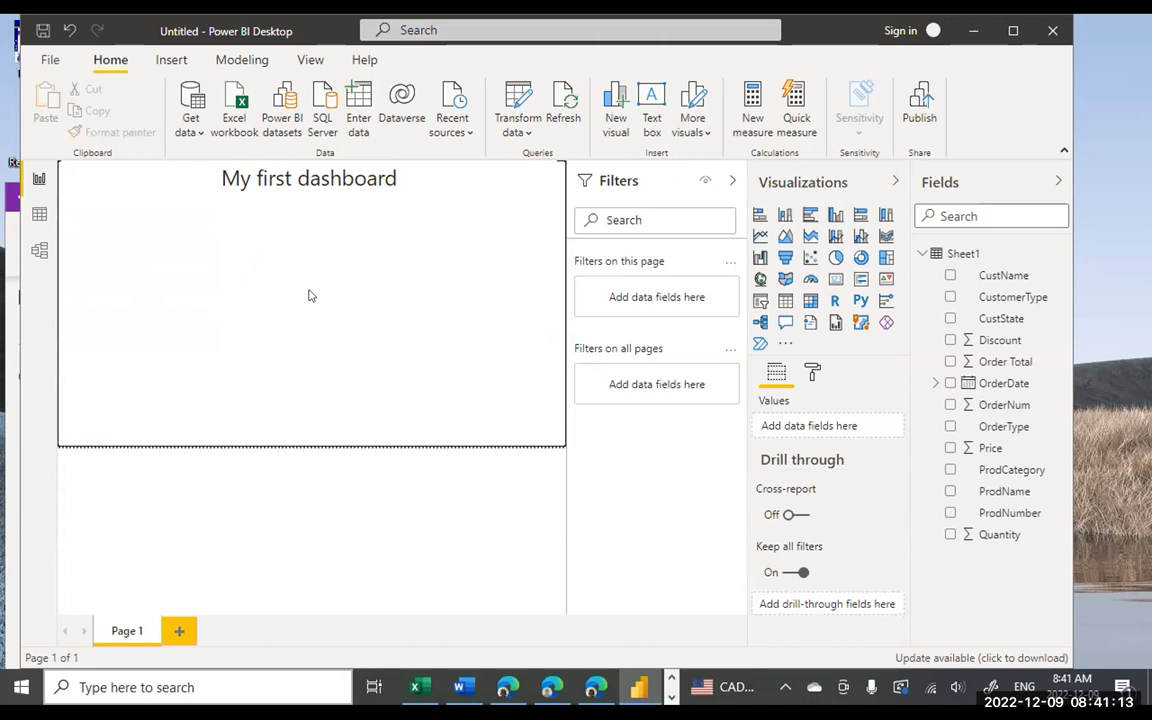
left_click(220, 181)
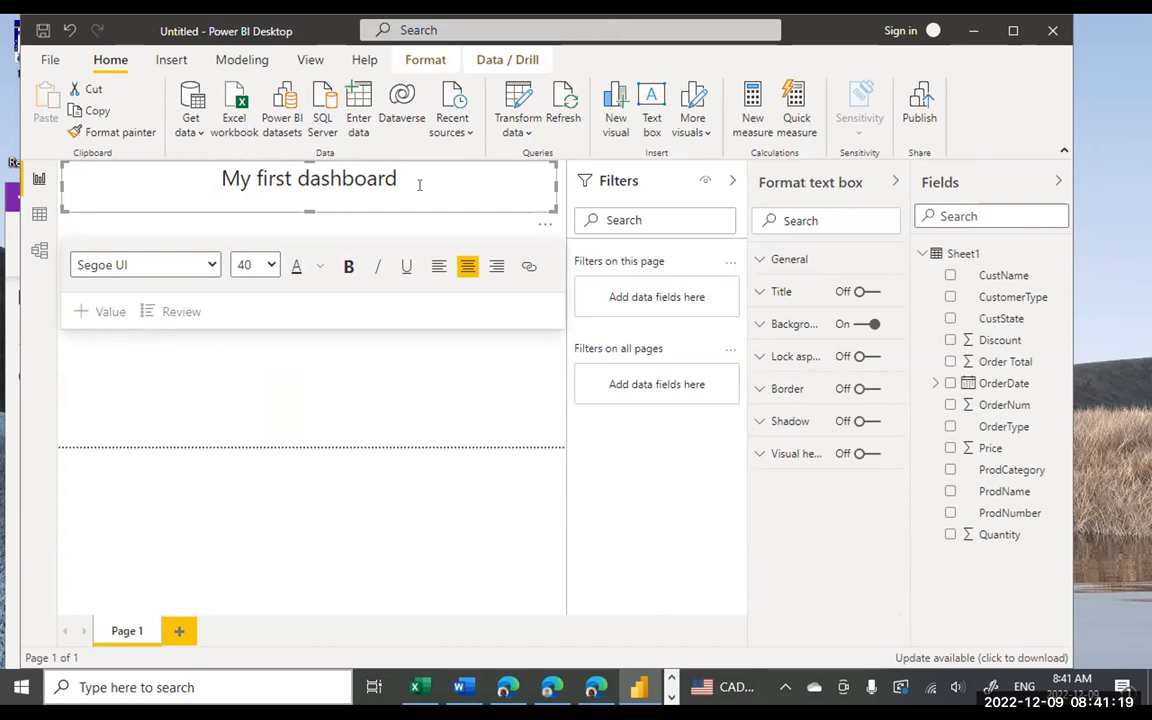
left_click(364, 373)
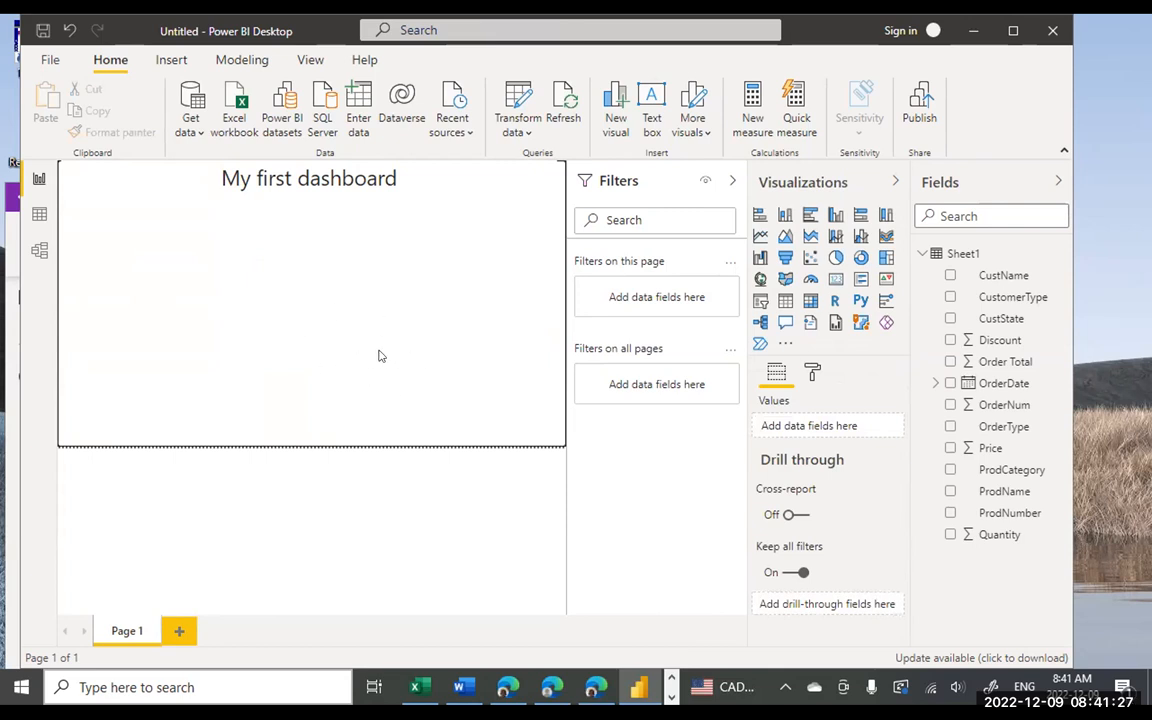
- Recreate the line chart with plain OrderDate on the axis and Order Total as values
left_click(760, 237)
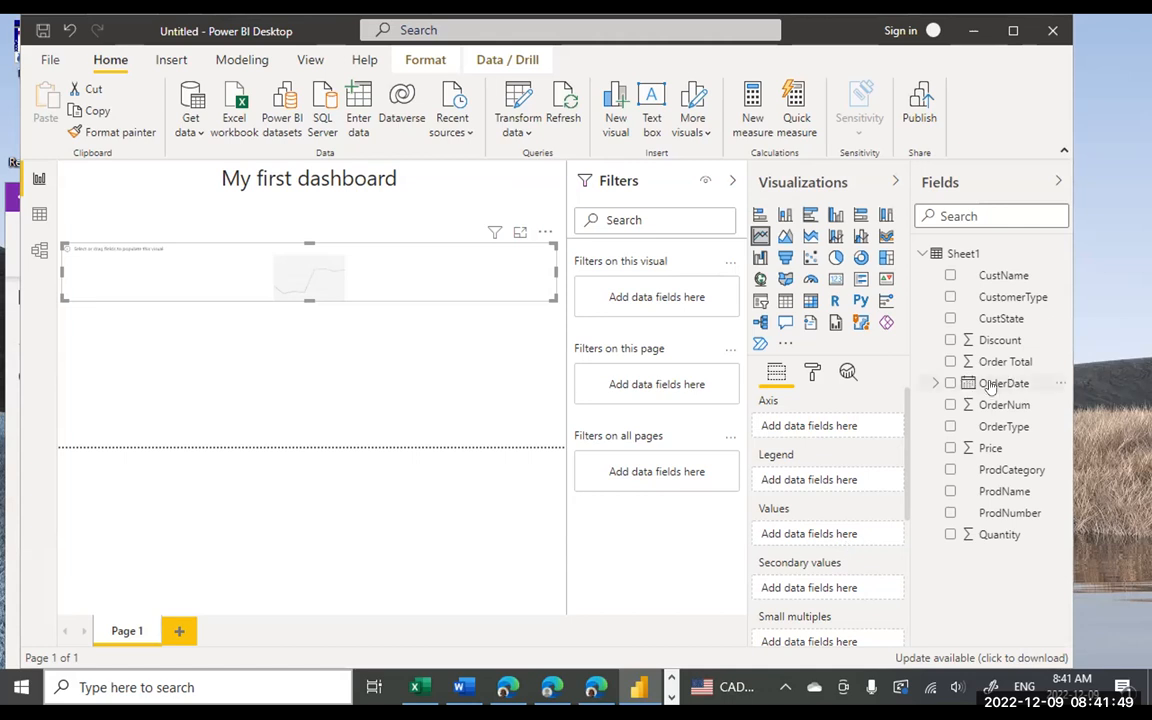
left_click_drag(990, 383, 831, 428)
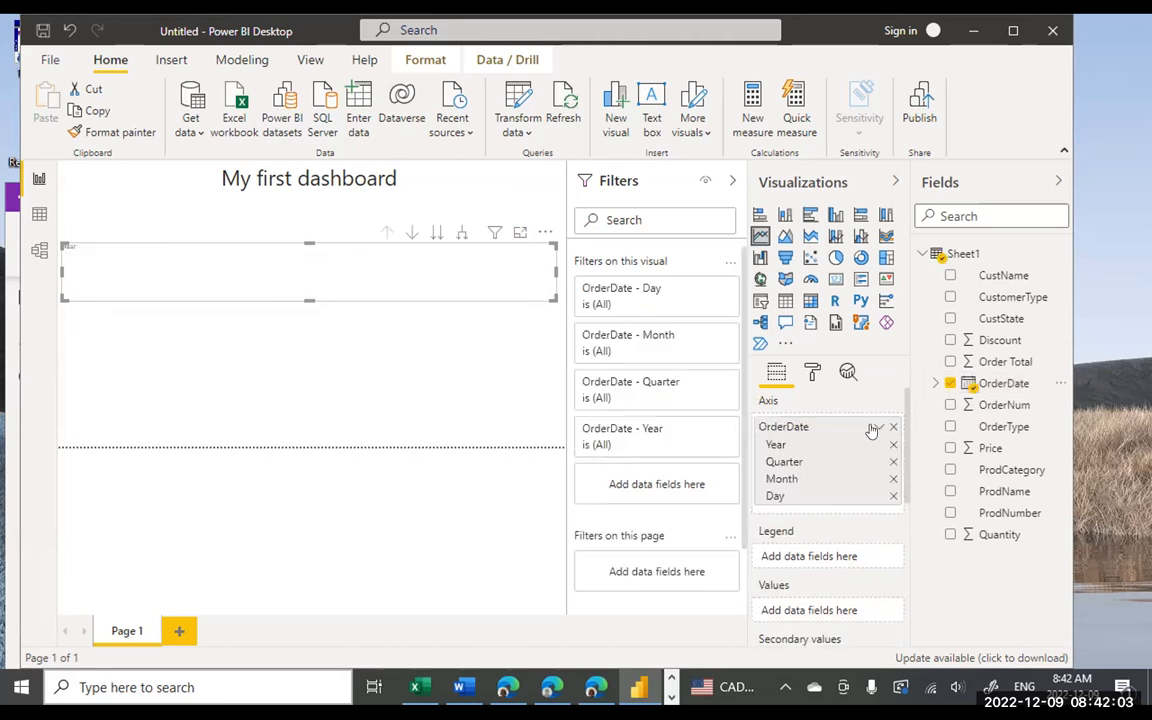
left_click(877, 428)
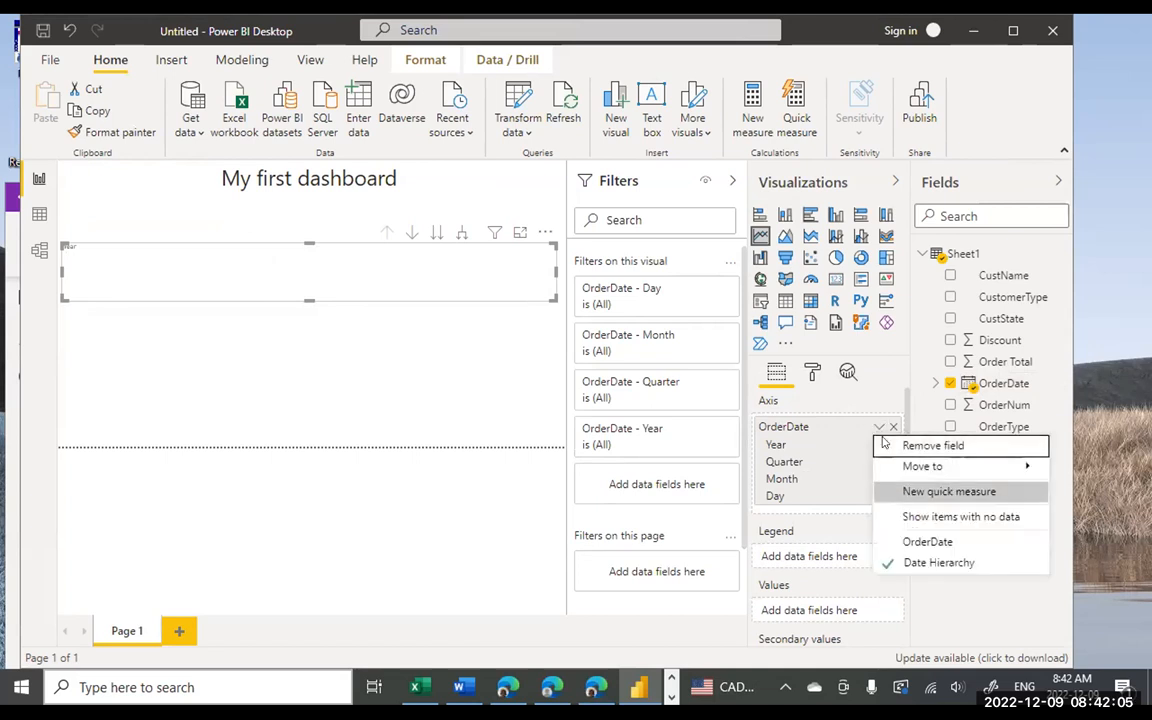
left_click(915, 542)
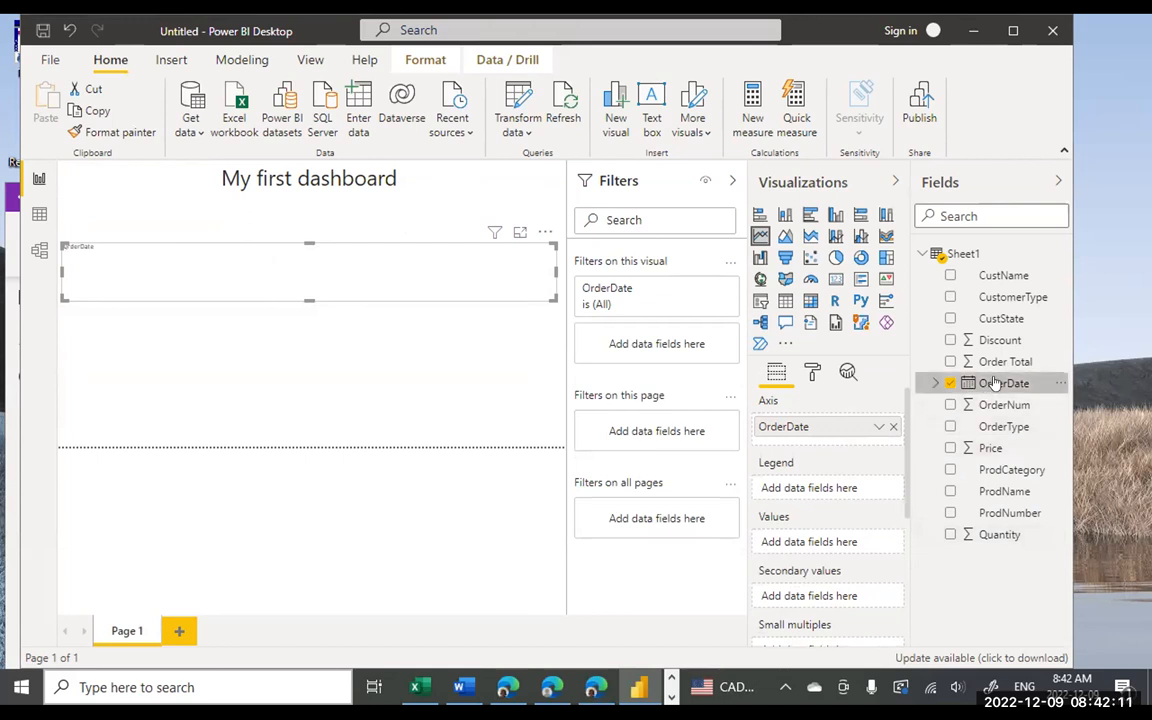
left_click_drag(1002, 366, 836, 545)
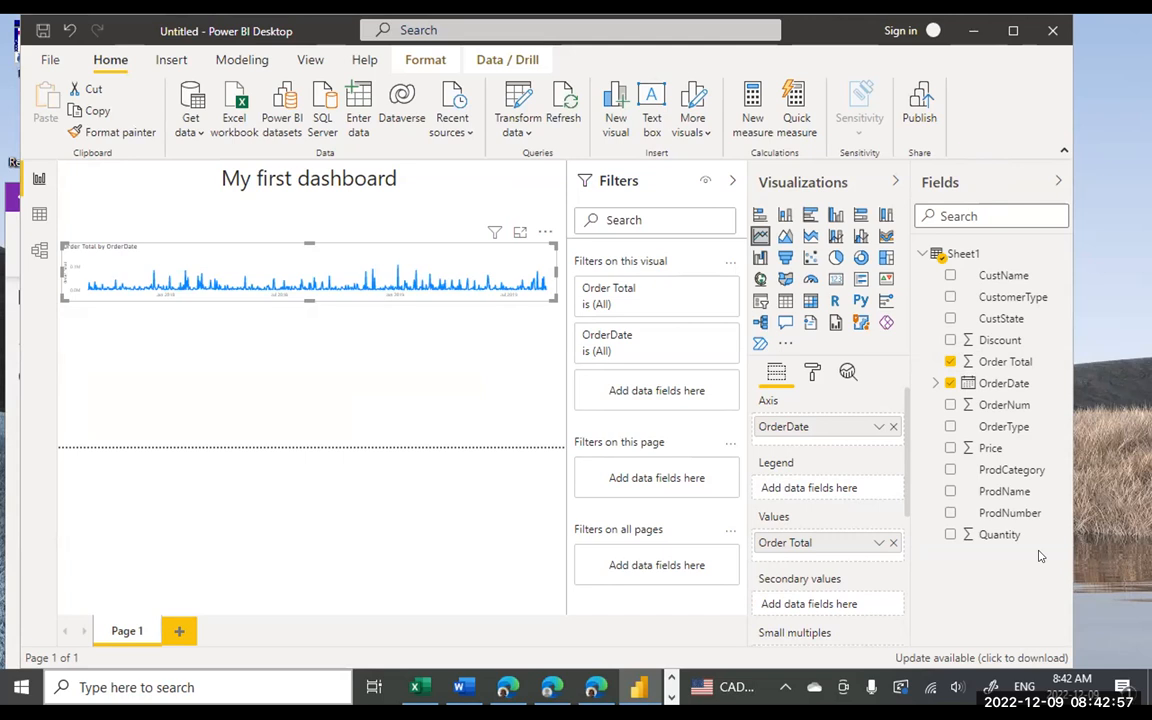
left_click(290, 401)
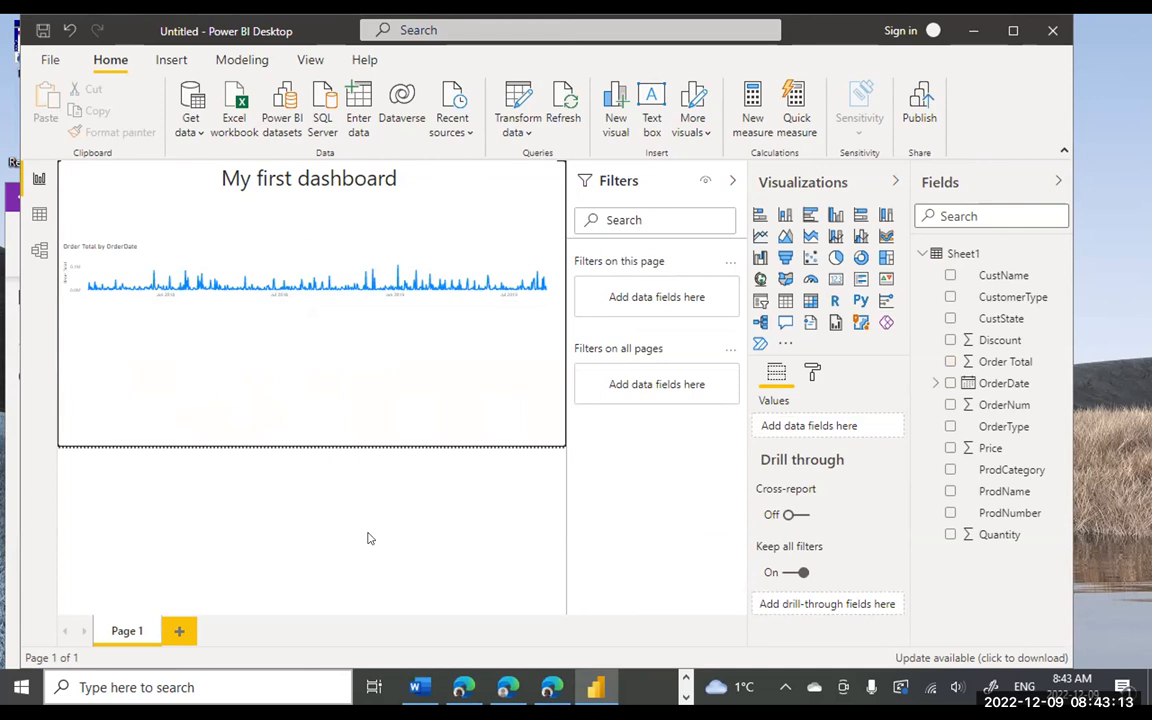
- Switch to OneNote and highlight the waterfall chart's ProdCategory field in the notes
left_click(686, 679)
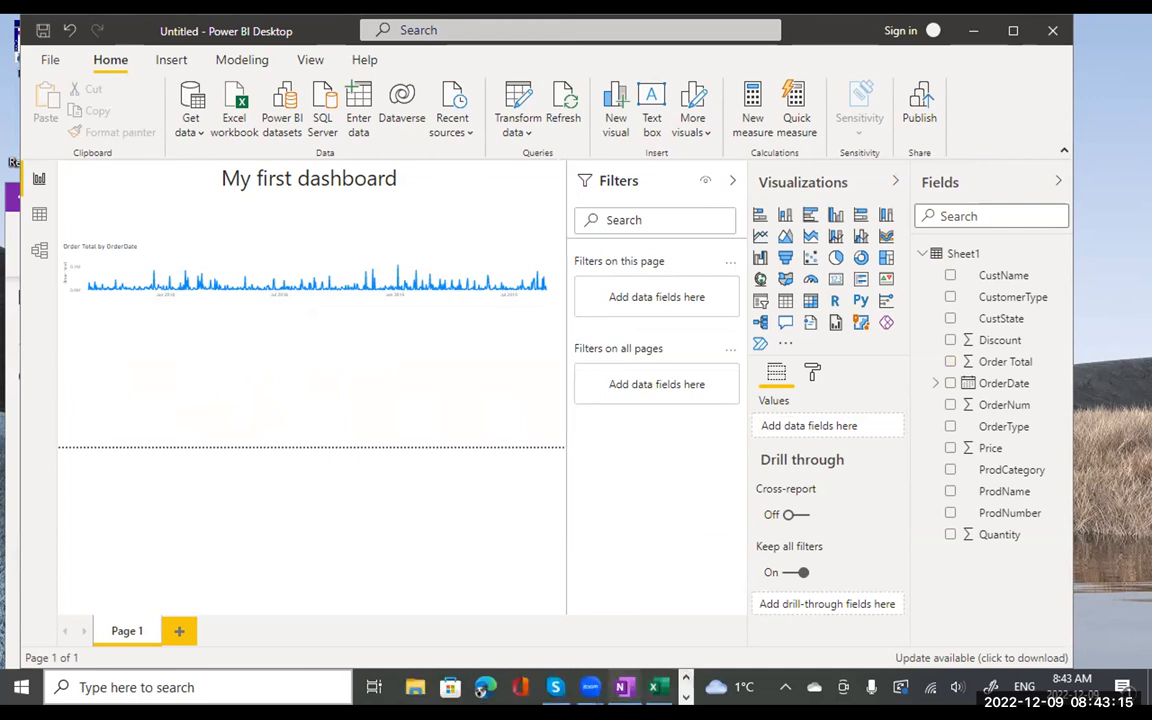
left_click(623, 687)
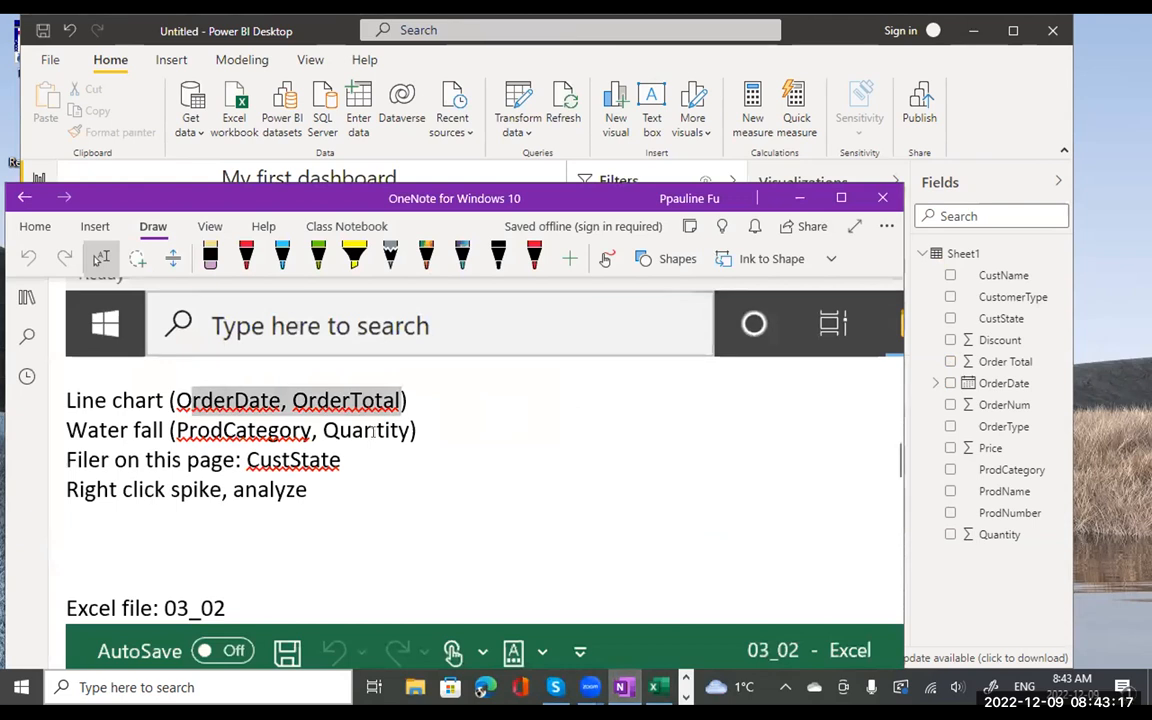
left_click_drag(318, 430, 462, 430)
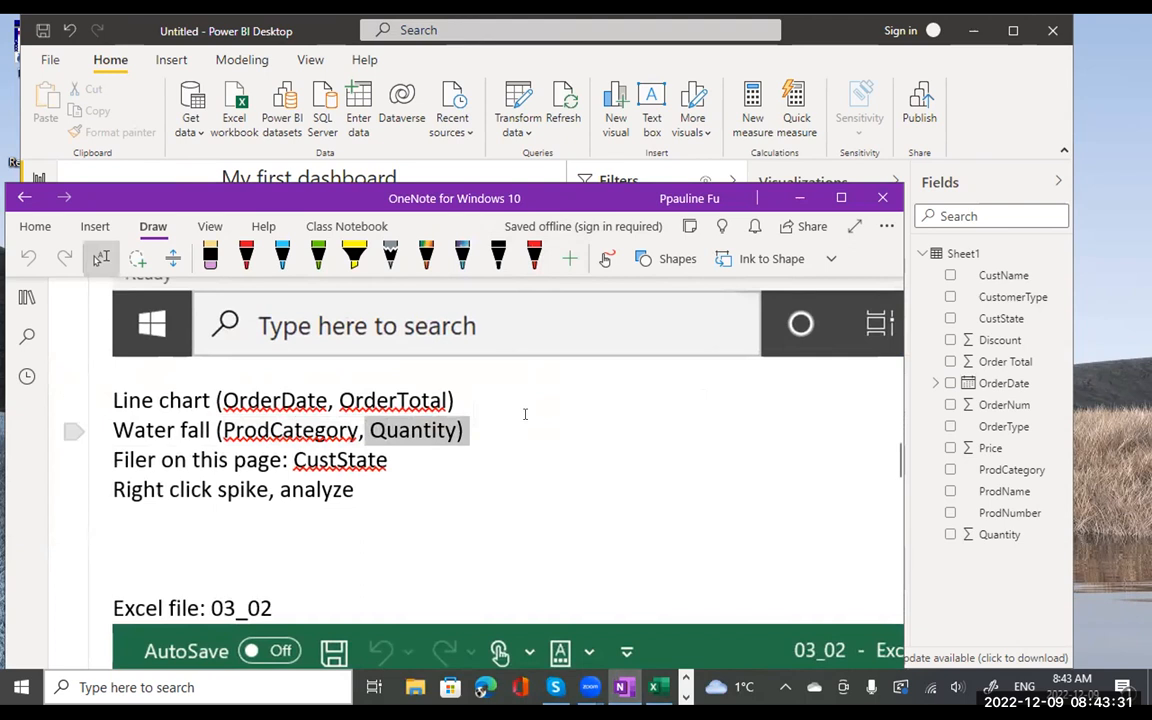
- Add a waterfall chart with ProdCategory as category and Quantity as values, then enlarge it
left_click(828, 33)
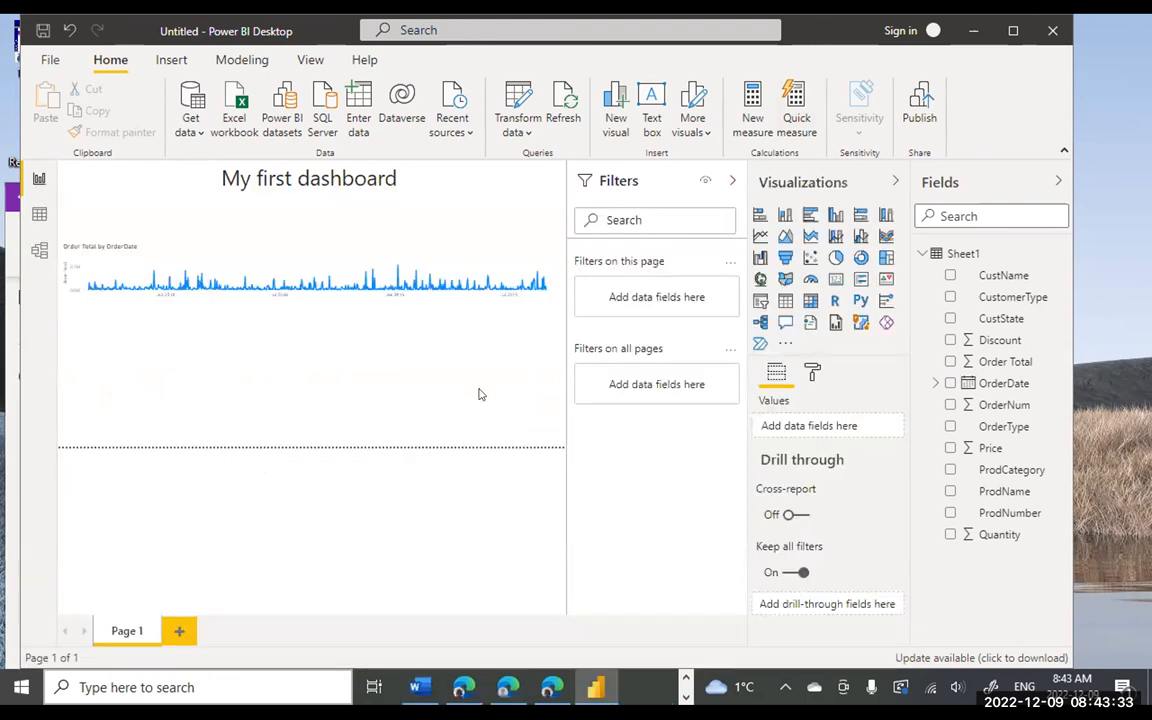
left_click(364, 391)
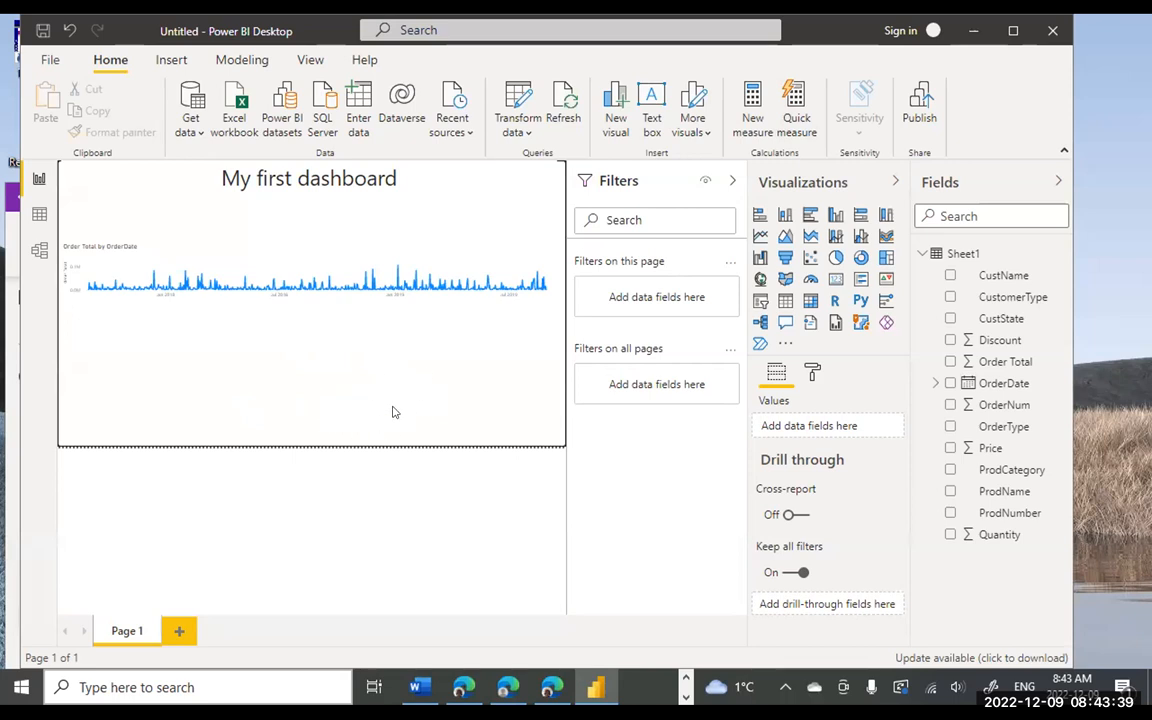
left_click(760, 258)
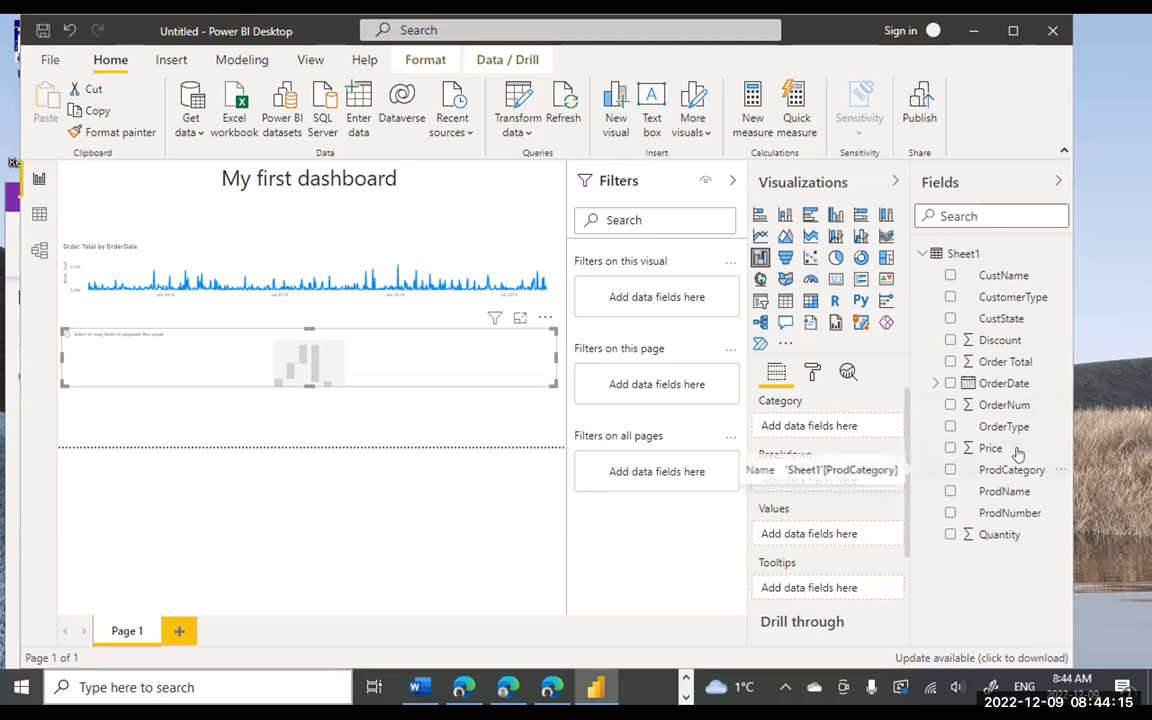
left_click_drag(1014, 466, 827, 431)
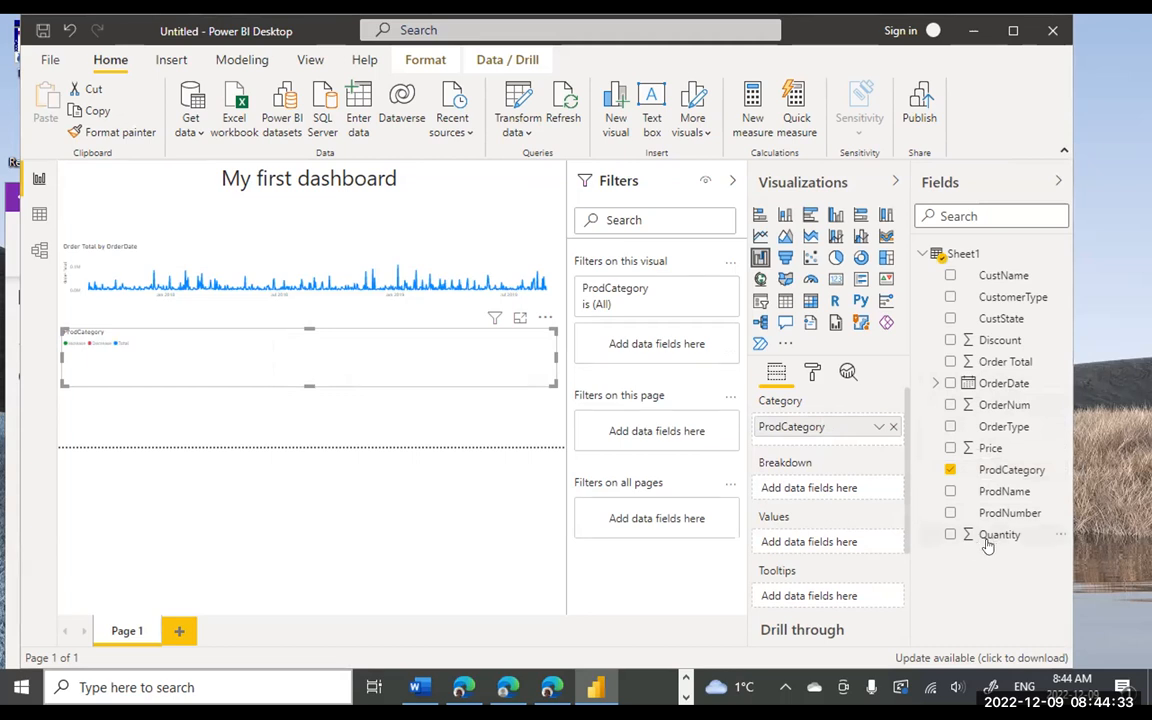
left_click_drag(988, 537, 825, 543)
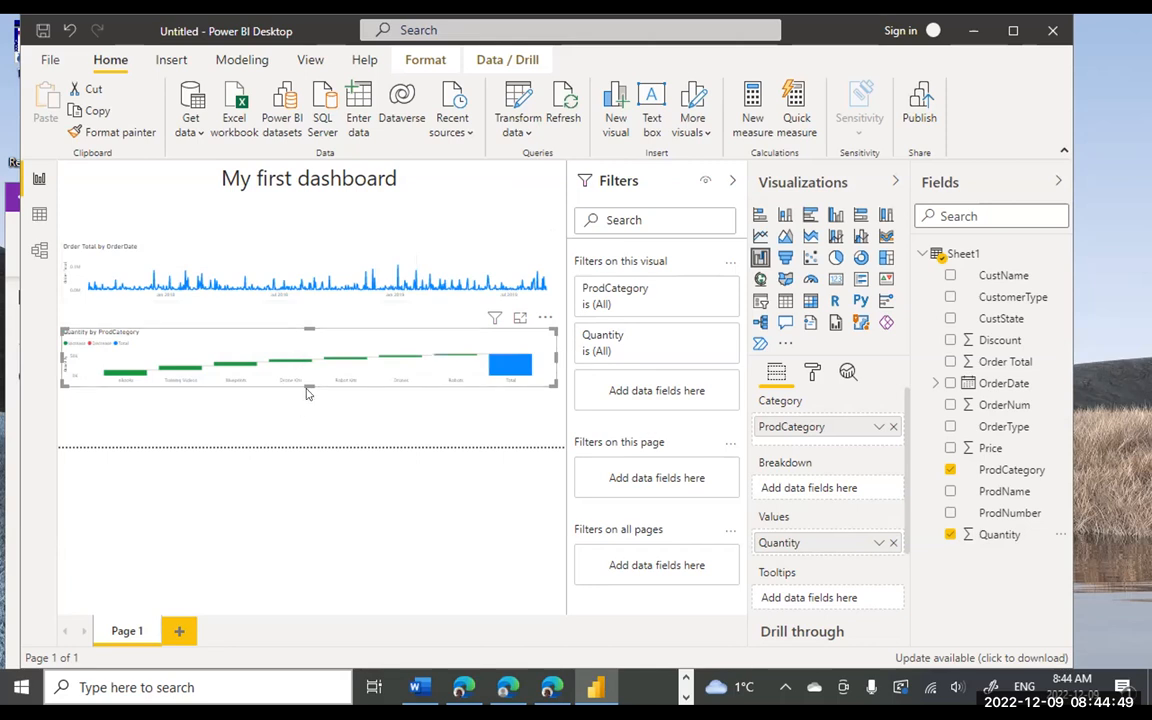
left_click_drag(308, 393, 308, 446)
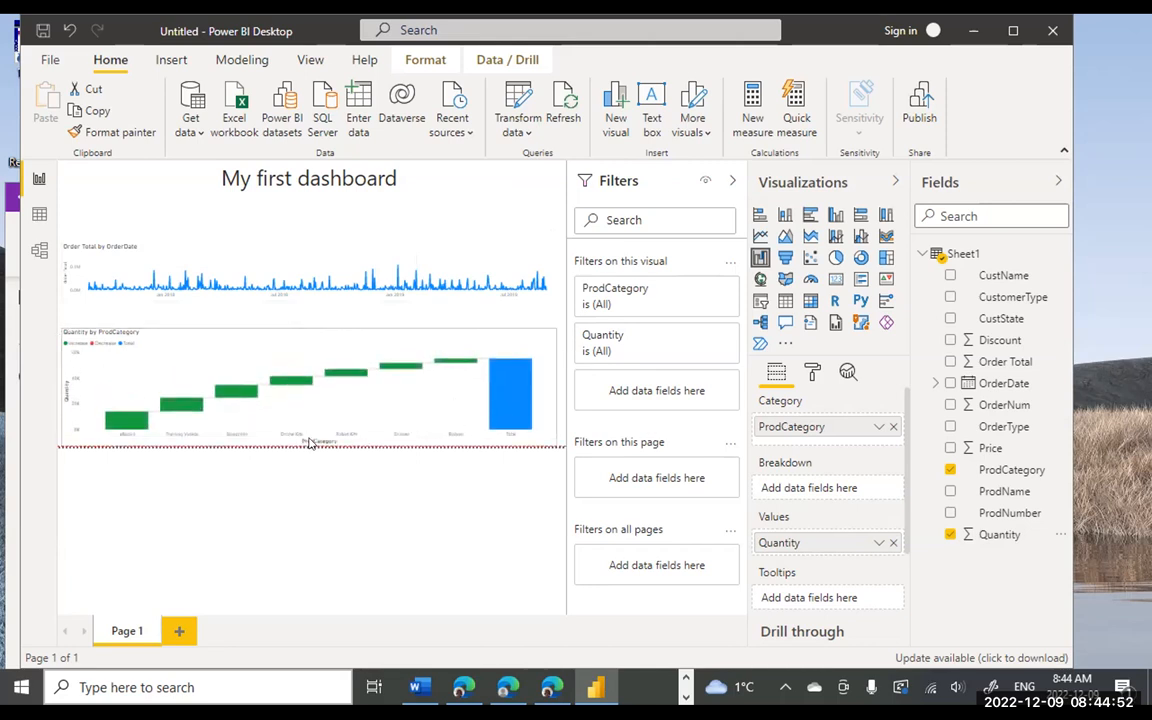
- Select the My first dashboard title box and look at its Border settings
left_click(270, 262)
left_click(280, 198)
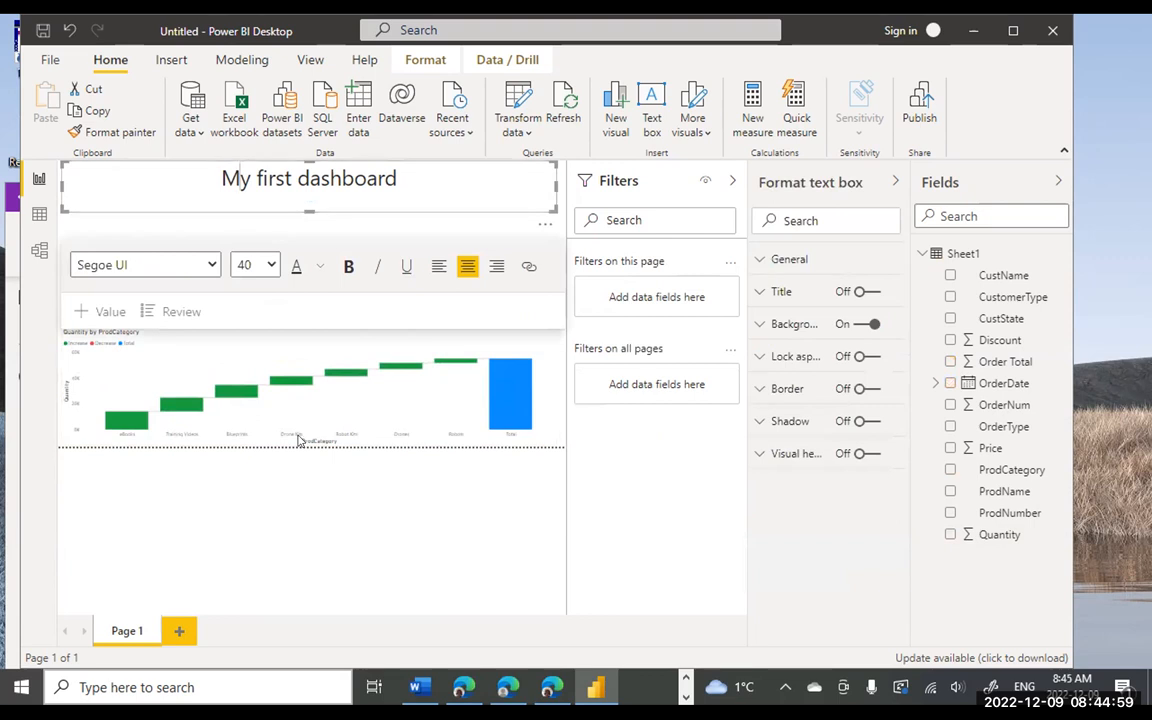
key("Escape")
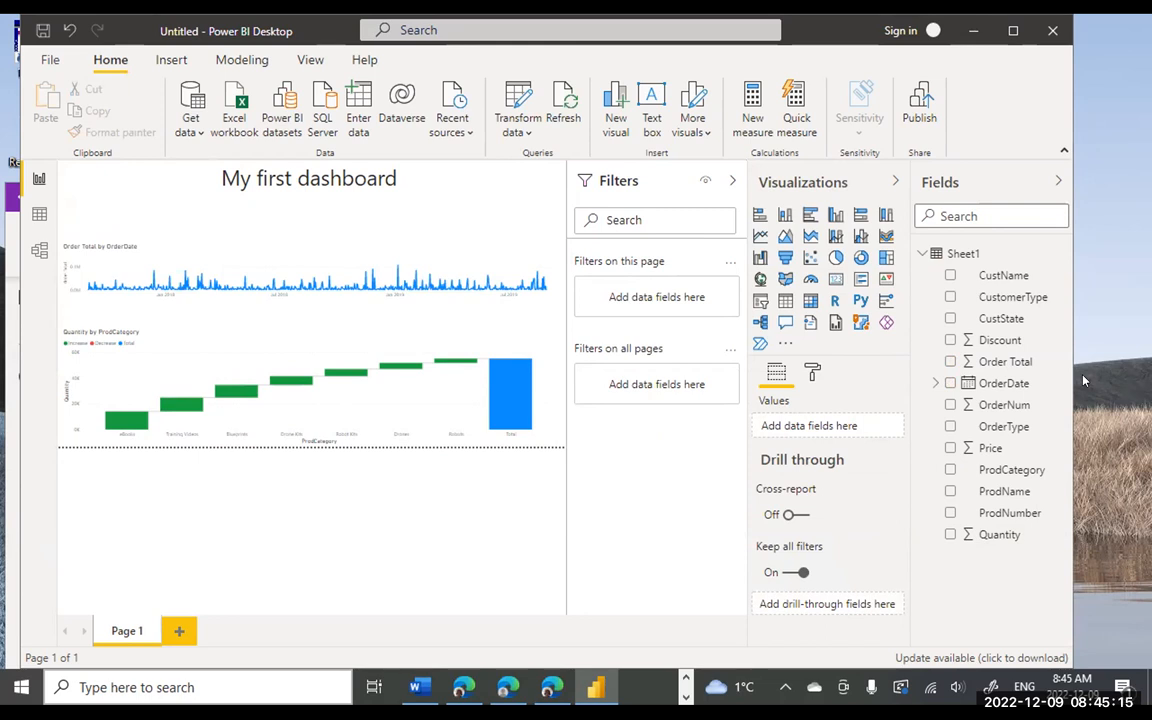
mouse_move(550, 254)
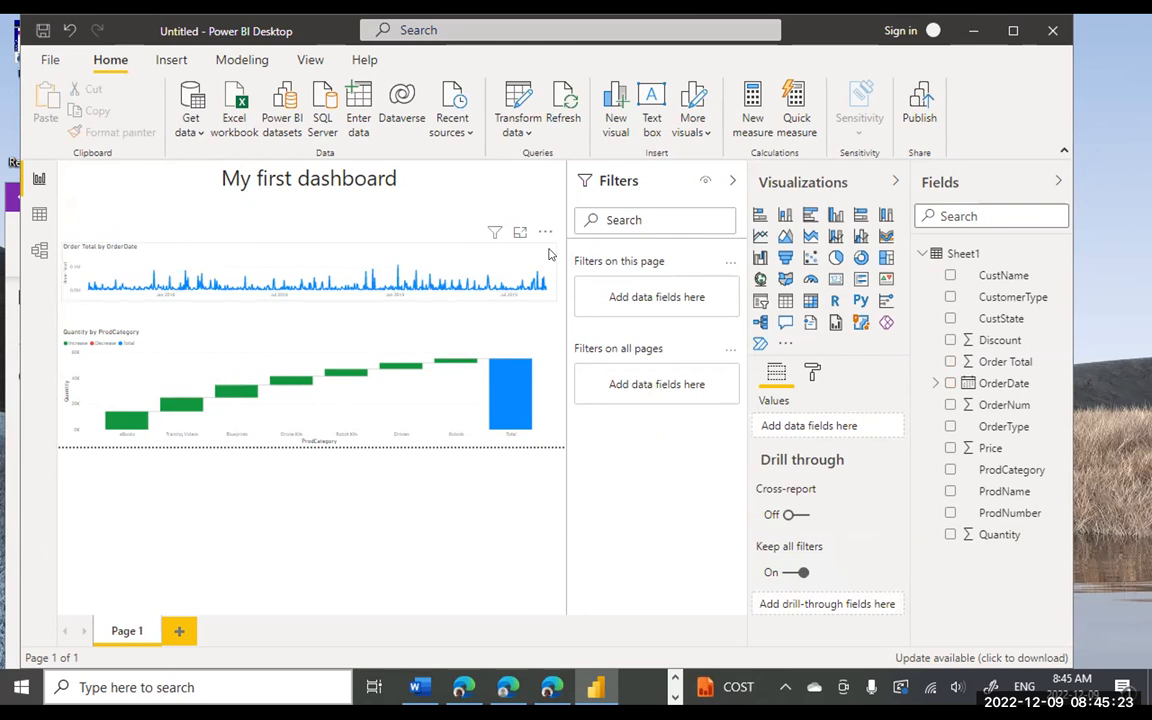
left_click(159, 182)
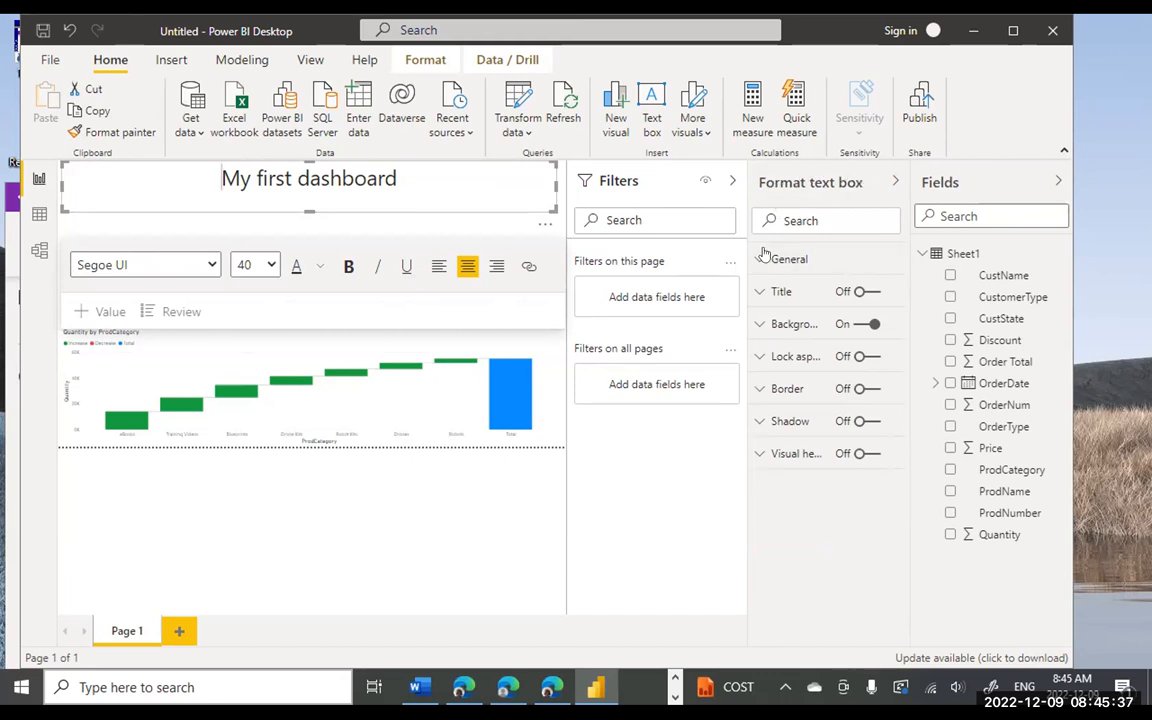
left_click(758, 395)
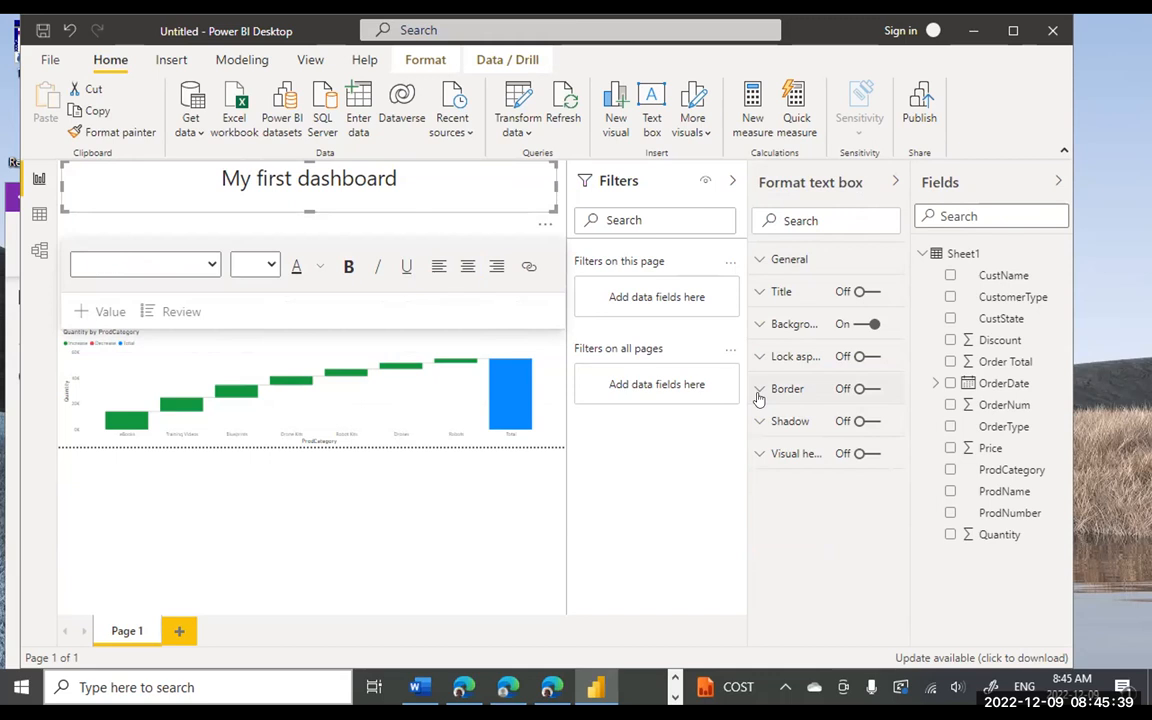
left_click(758, 390)
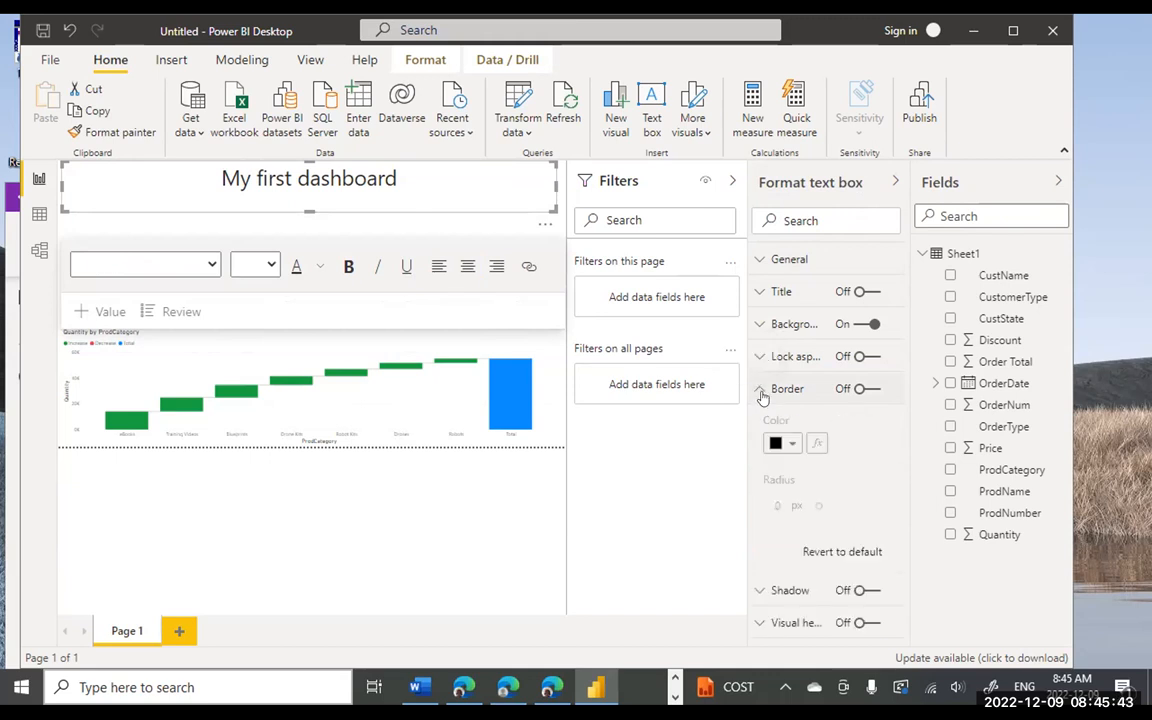
left_click(760, 392)
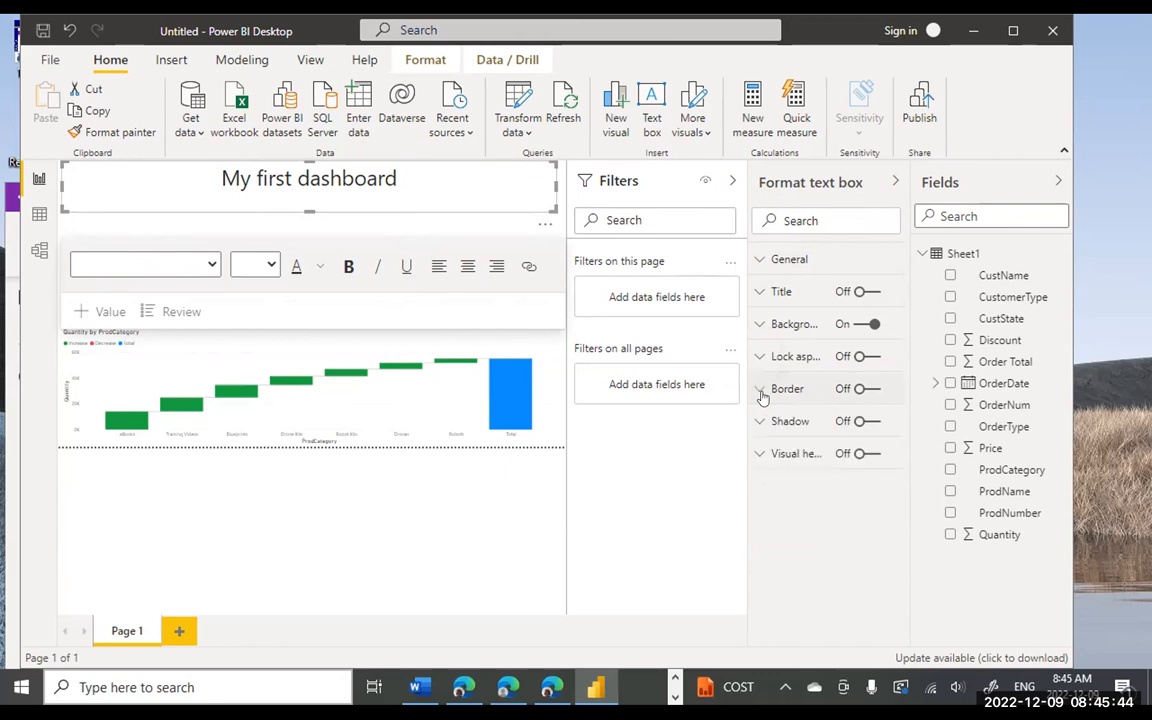
- Set the title box's background colour to orange, replacing a first pick of black
left_click(759, 325)
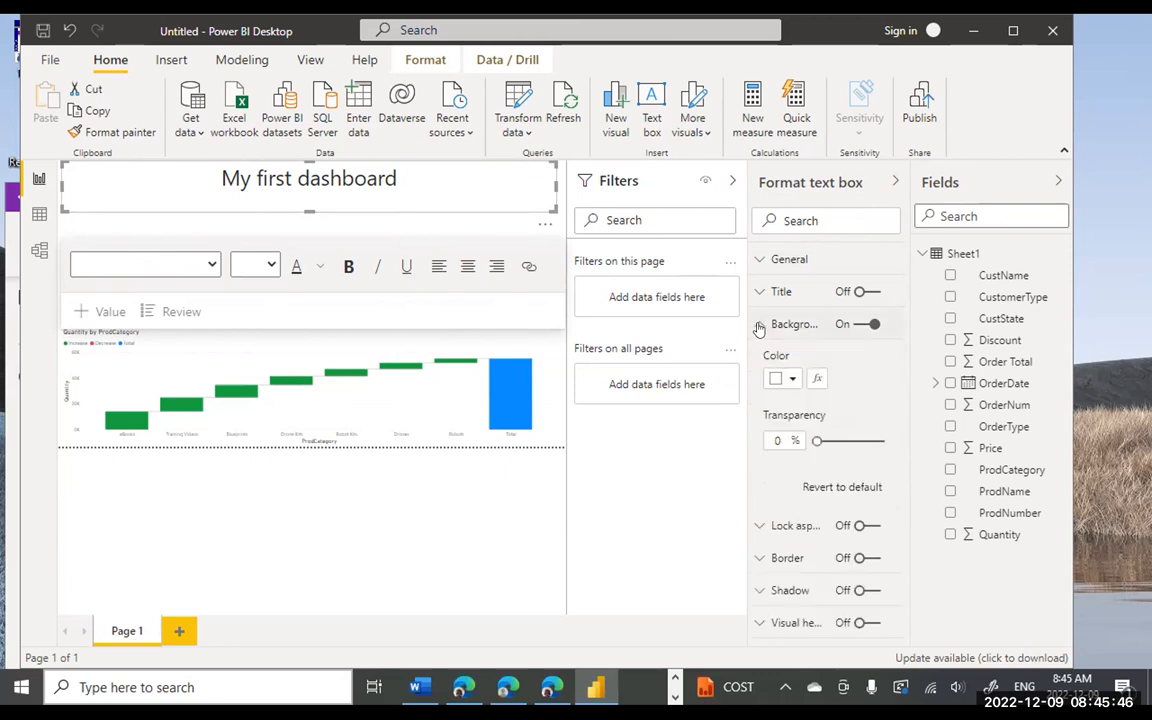
left_click(789, 379)
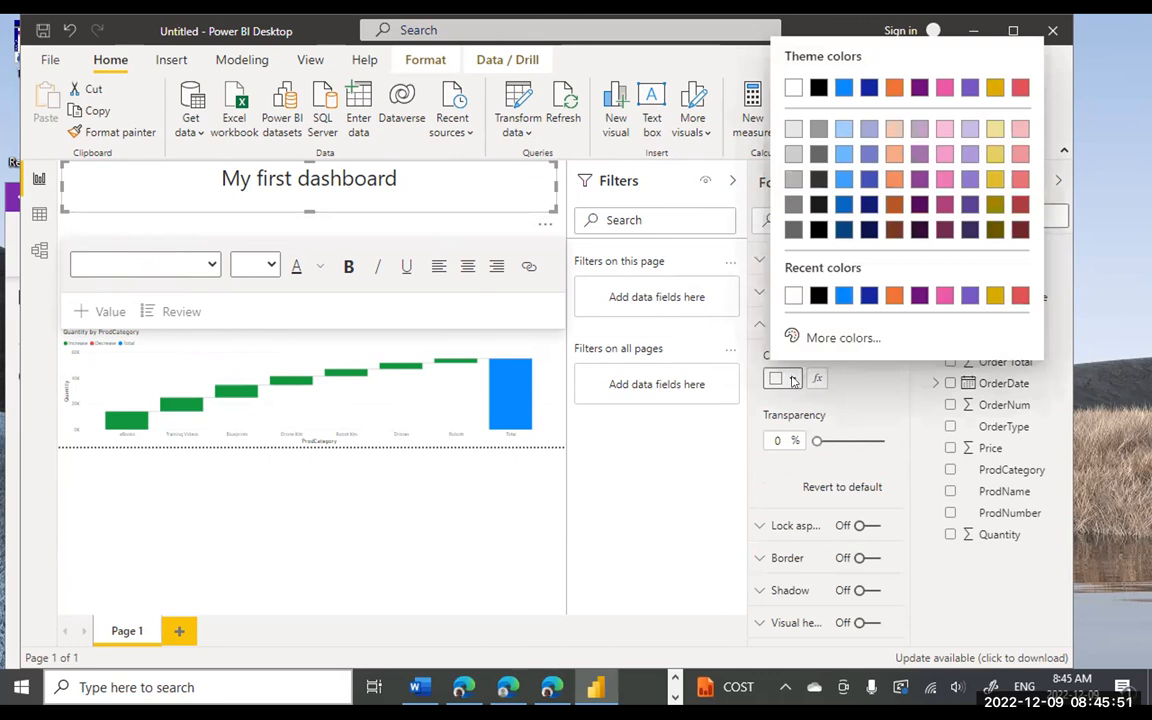
left_click(819, 89)
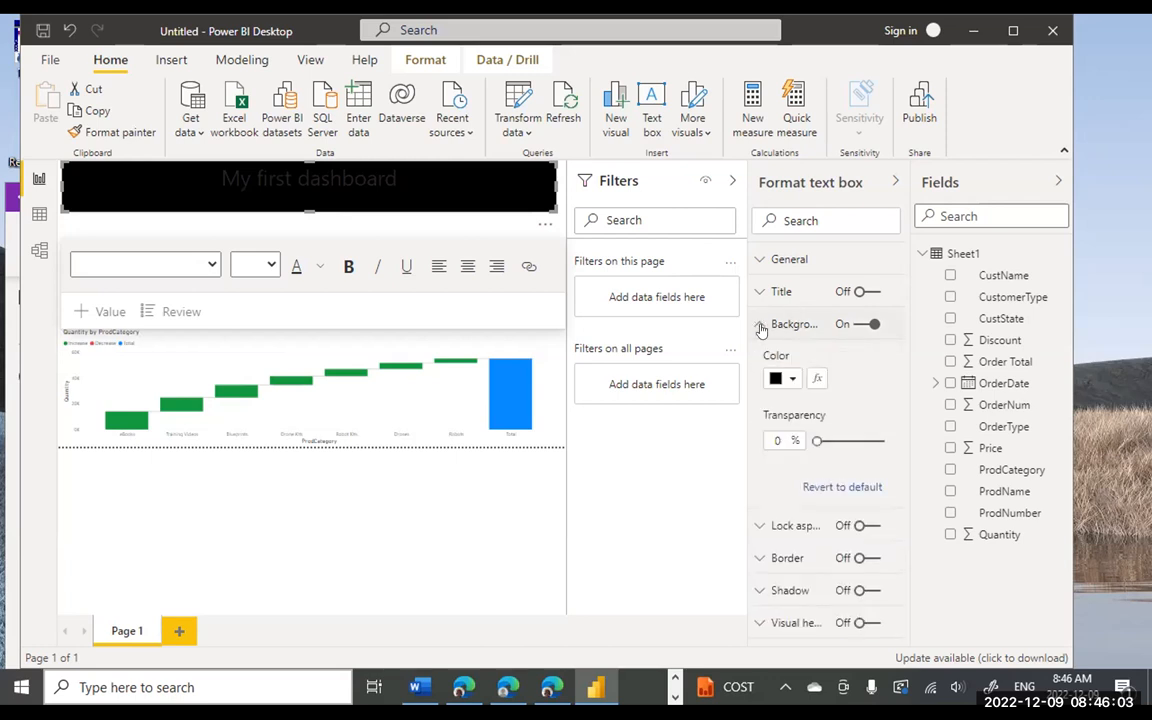
left_click(792, 378)
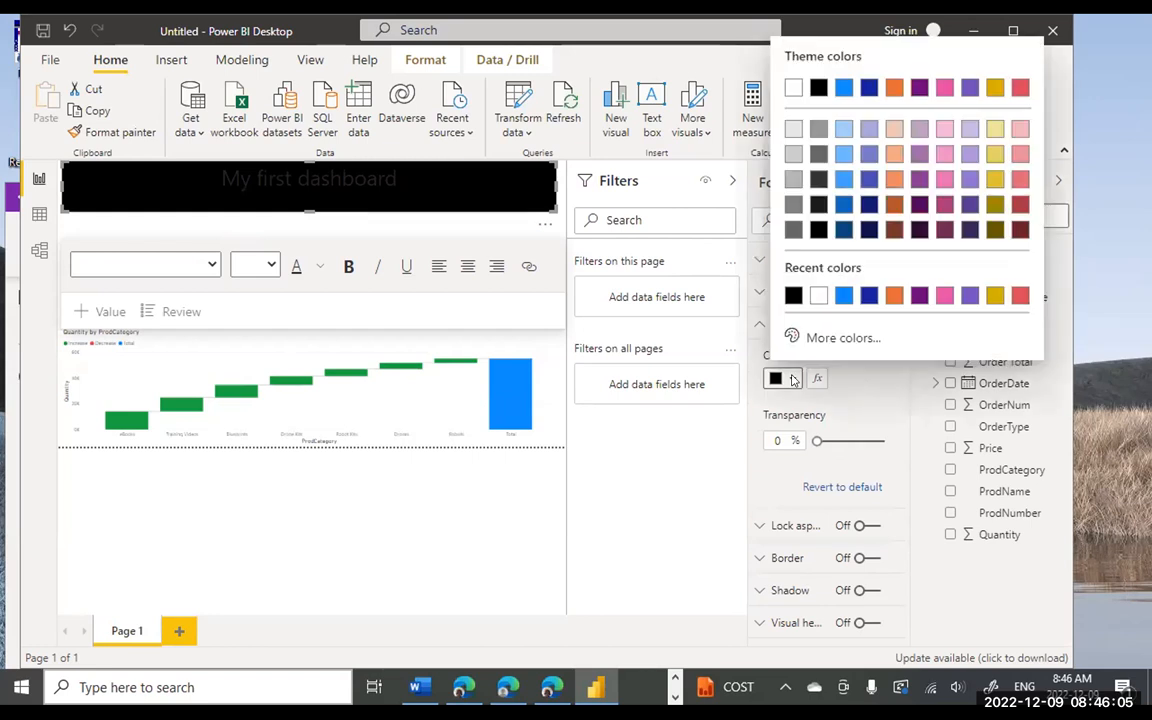
left_click(893, 89)
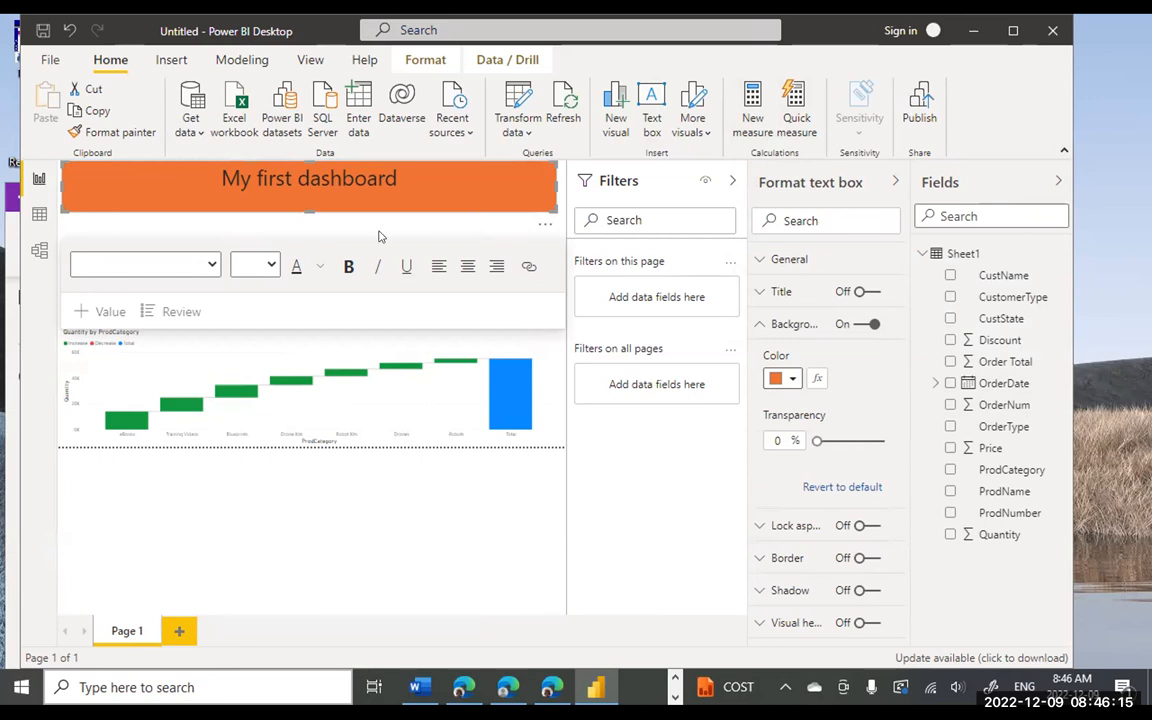
left_click(323, 297)
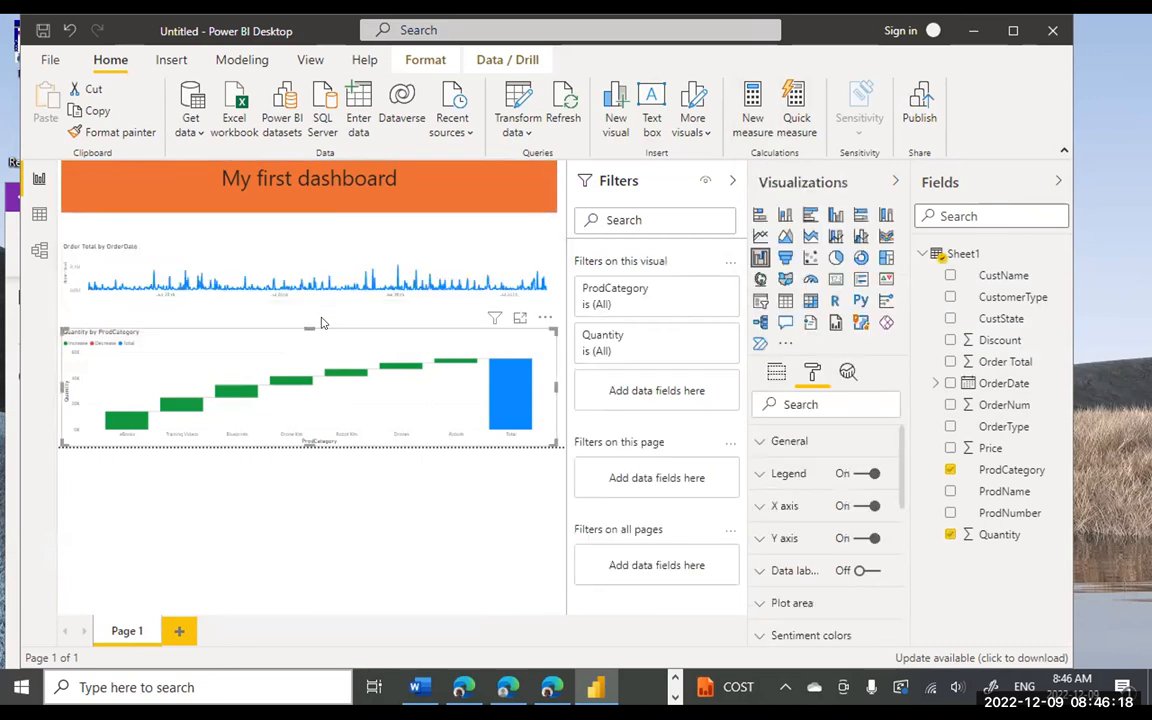
- Stretch the Order Total line chart slightly taller and give it an orange background
left_click(238, 254)
mouse_move(306, 240)
left_mouse_down()
mouse_move(309, 229)
mouse_move(309, 249)
mouse_move(310, 222)
left_mouse_up()
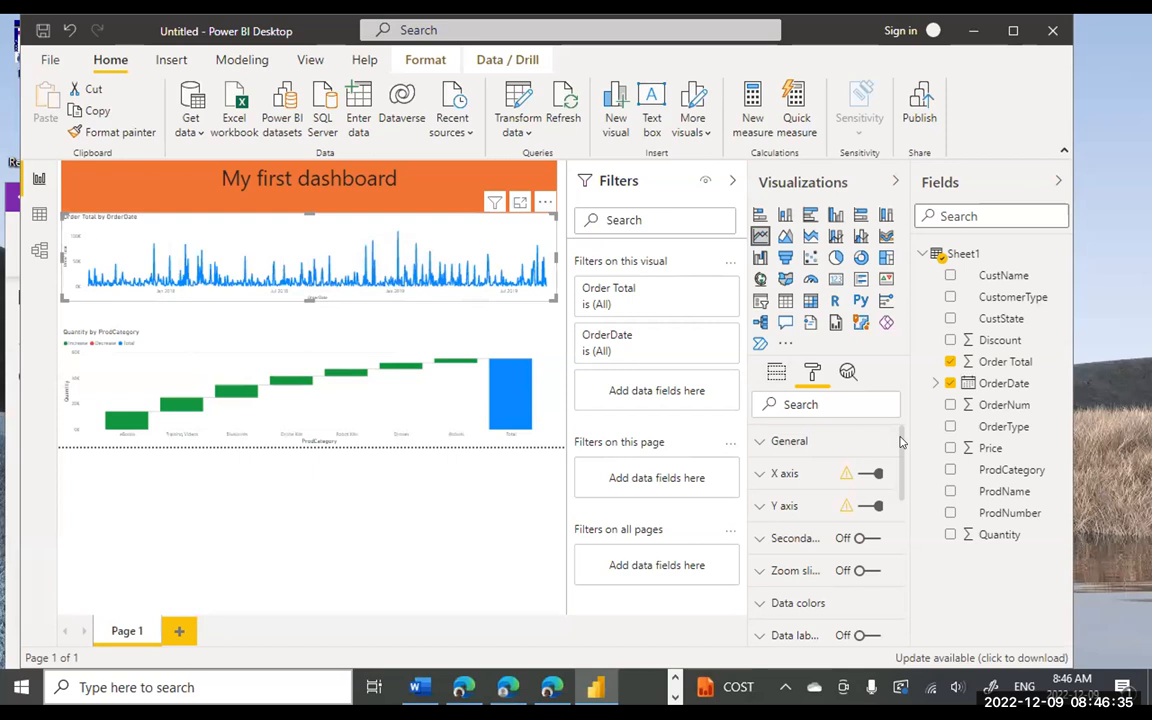
scroll(900, 450, "down", 1)
scroll(900, 453, "down", 3)
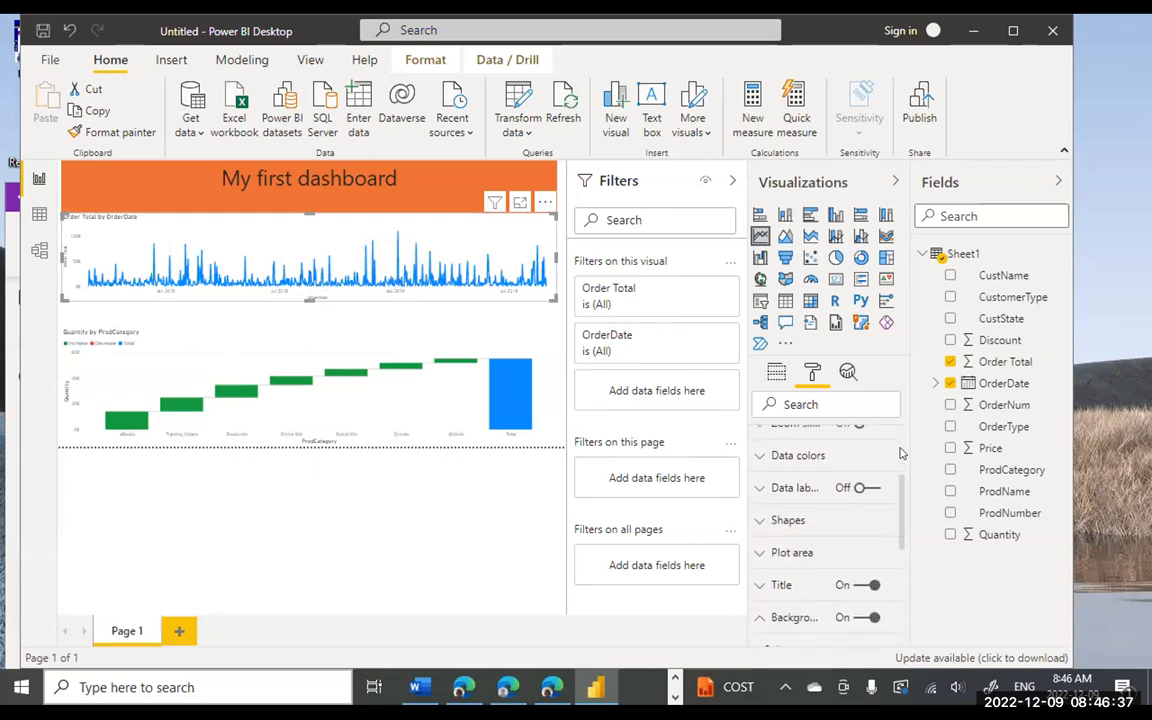
scroll(900, 453, "down", 2)
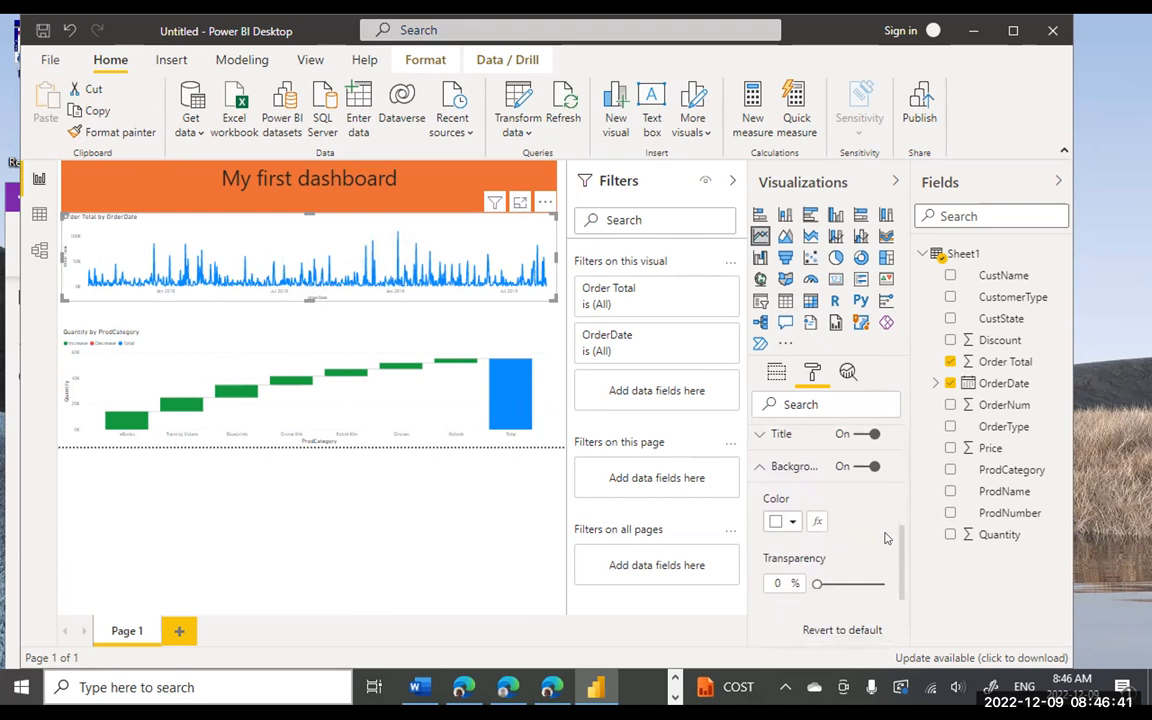
left_click(788, 521)
left_click(889, 228)
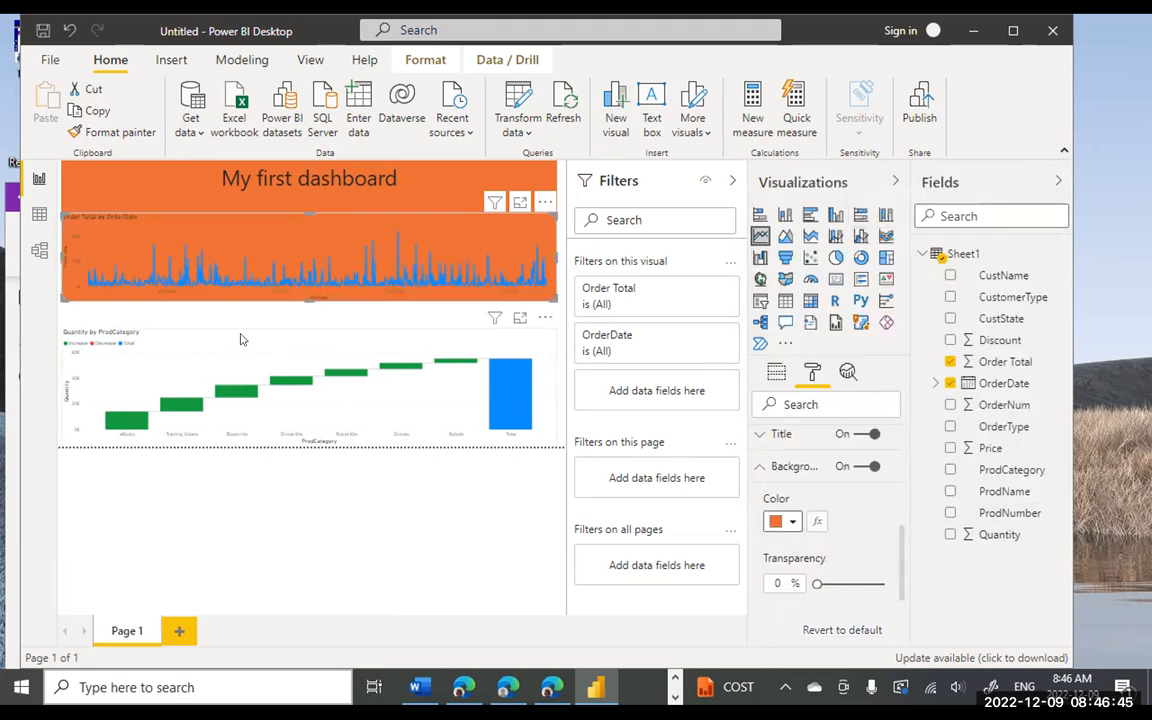
- Give the waterfall chart an orange background
left_click(198, 346)
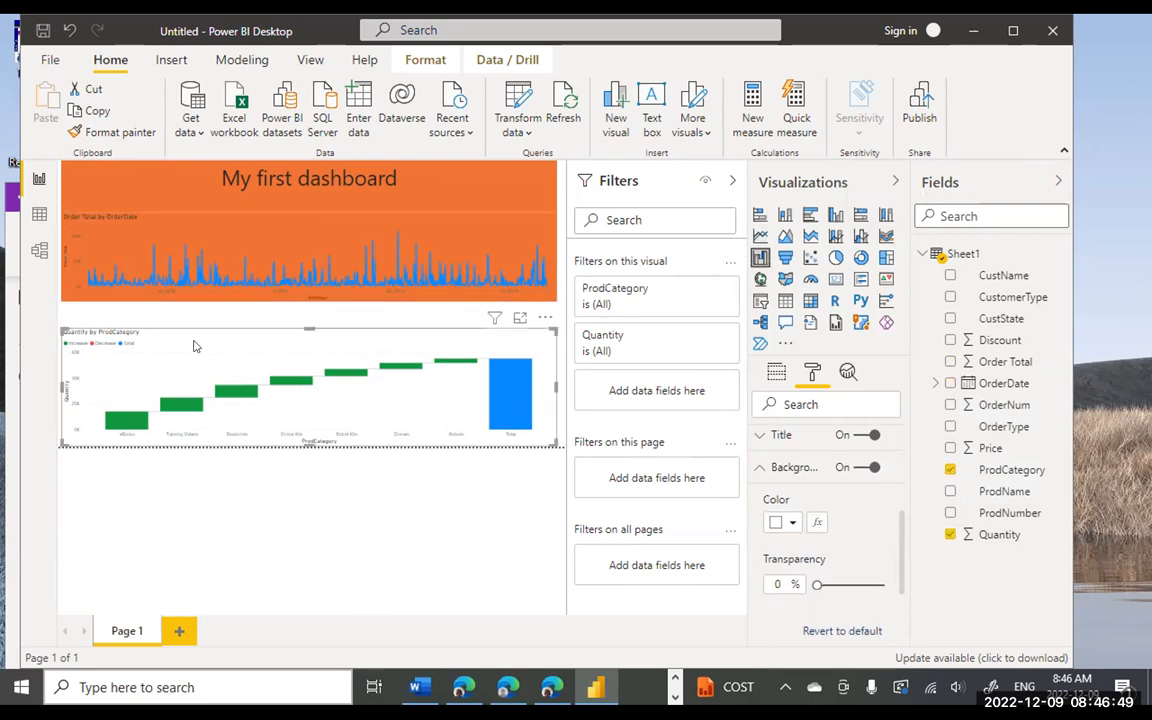
left_click(790, 524)
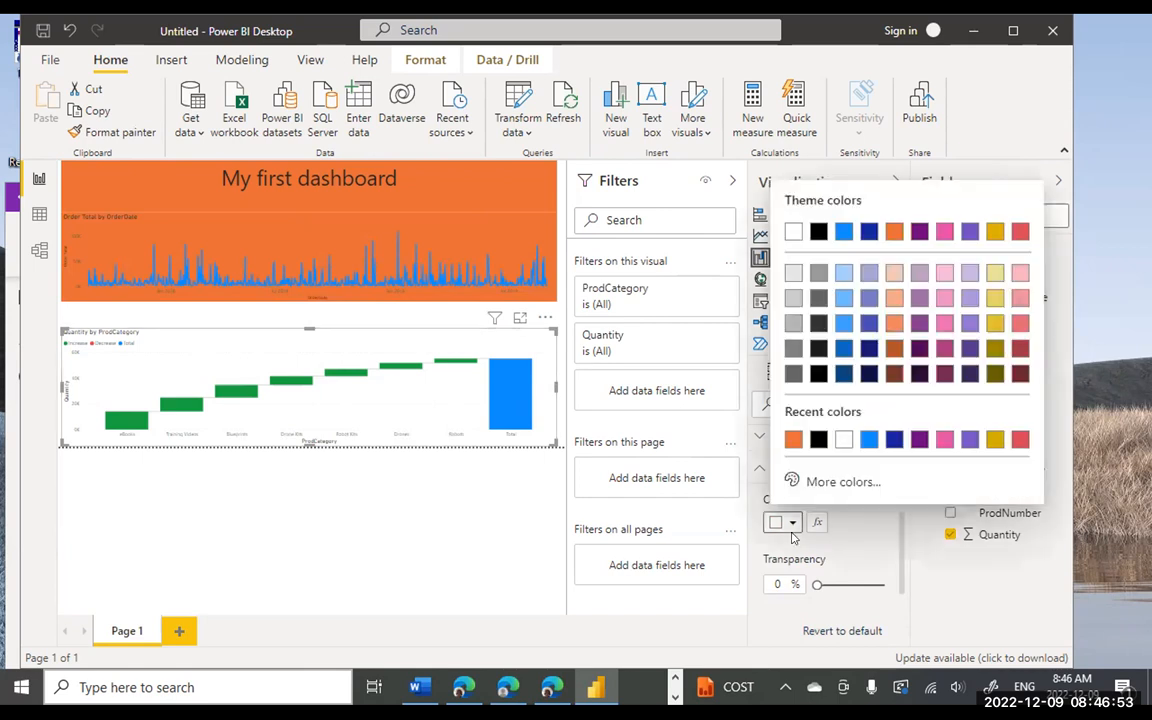
left_click(892, 233)
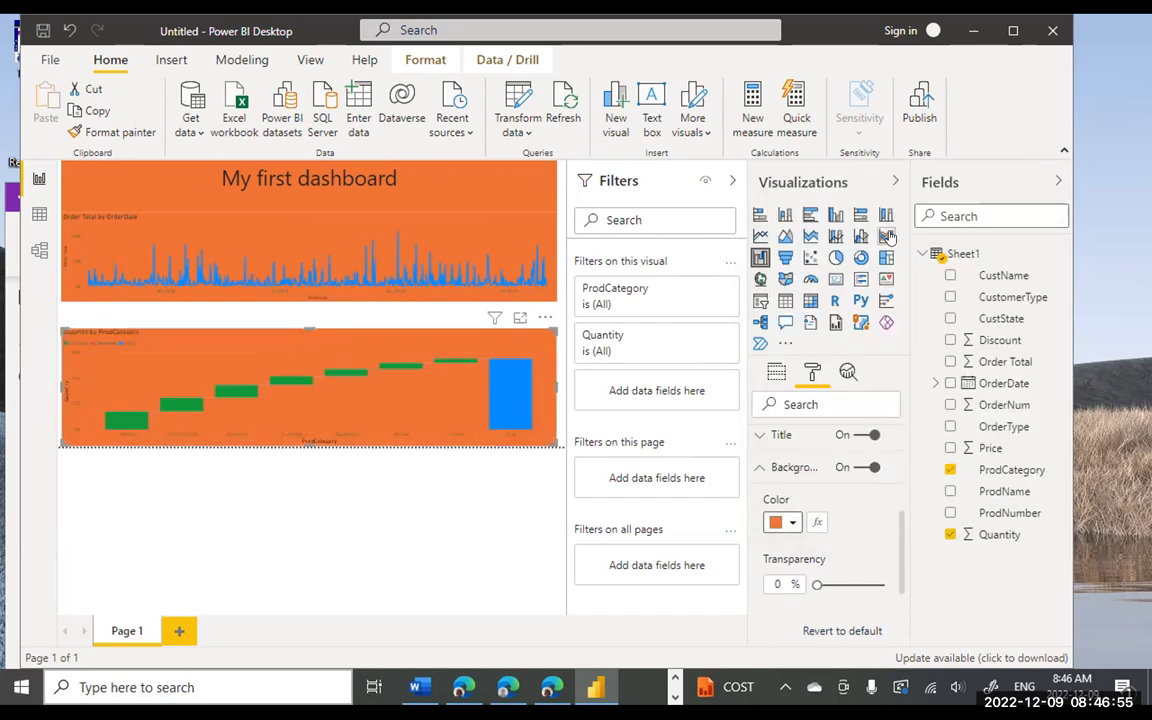
- Extend the line chart's bottom edge down until it meets the waterfall chart
left_click(321, 287)
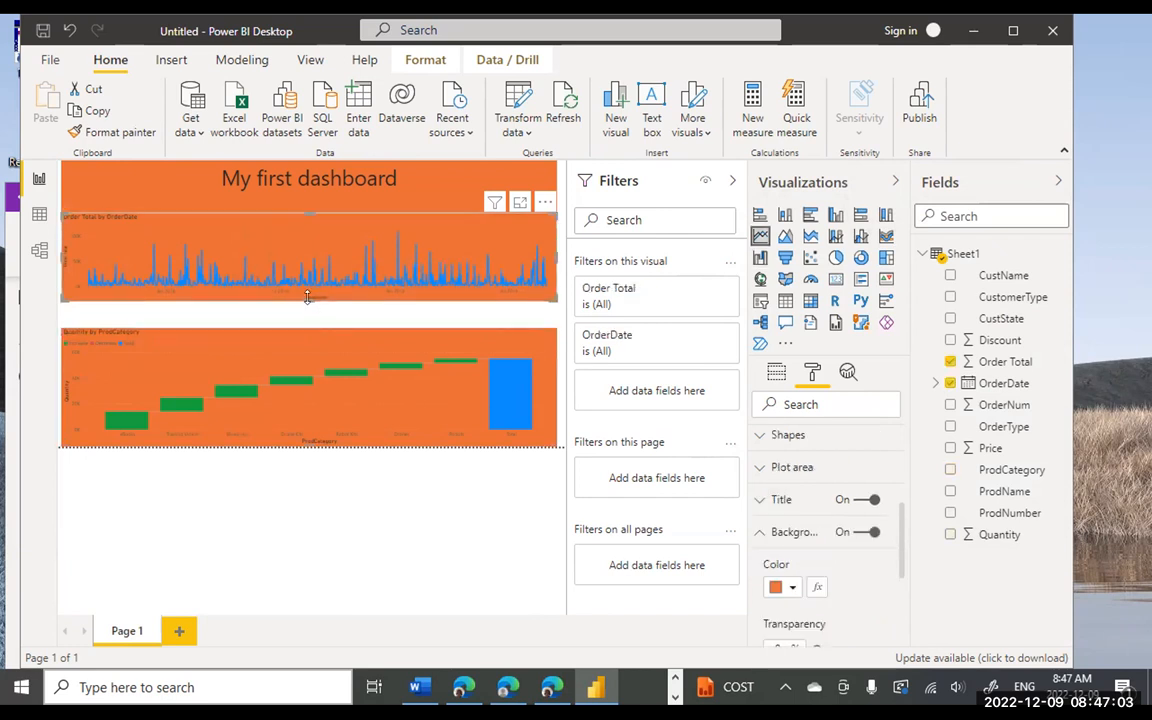
left_click_drag(308, 297, 309, 322)
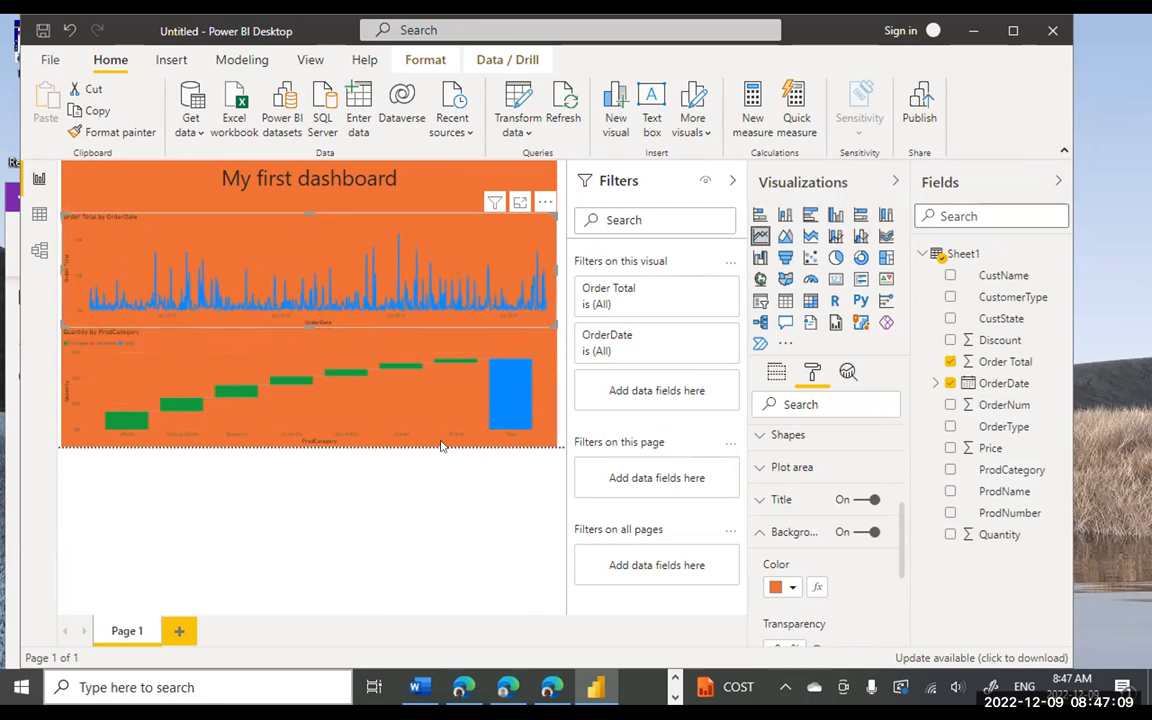
left_click(330, 183)
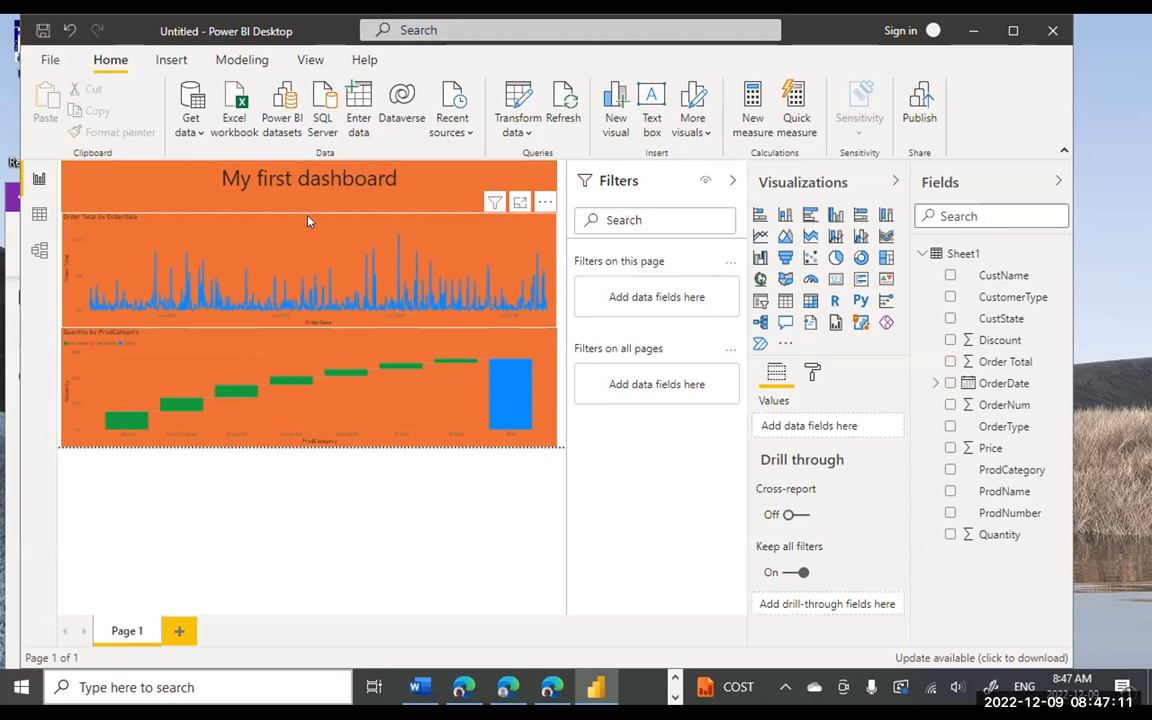
left_click(308, 222)
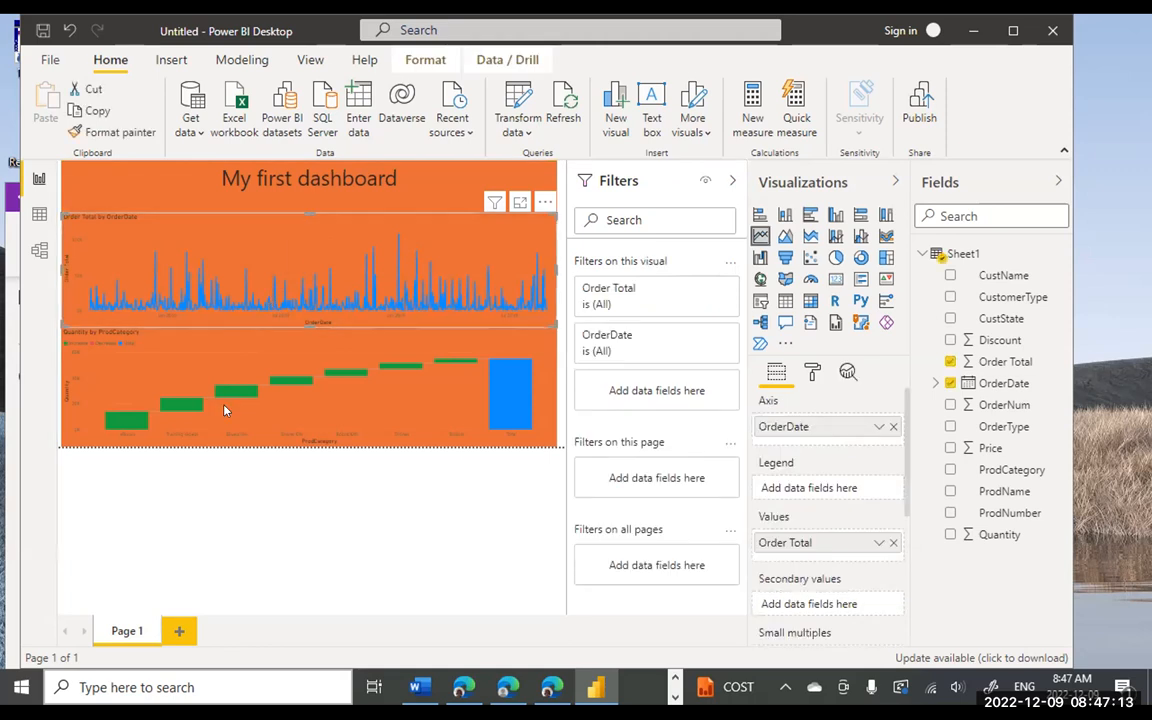
key("Escape")
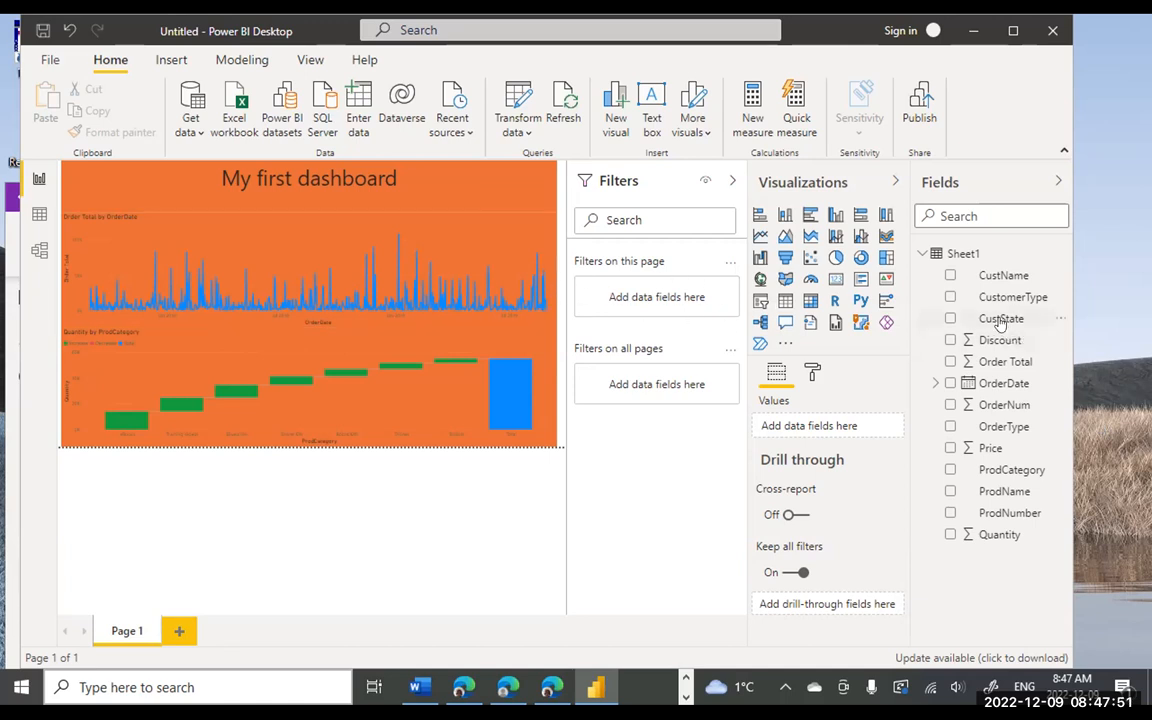
- Add CustState as a page filter, test Alabama and Alaska, then clear both to show all states
left_click_drag(999, 323, 663, 303)
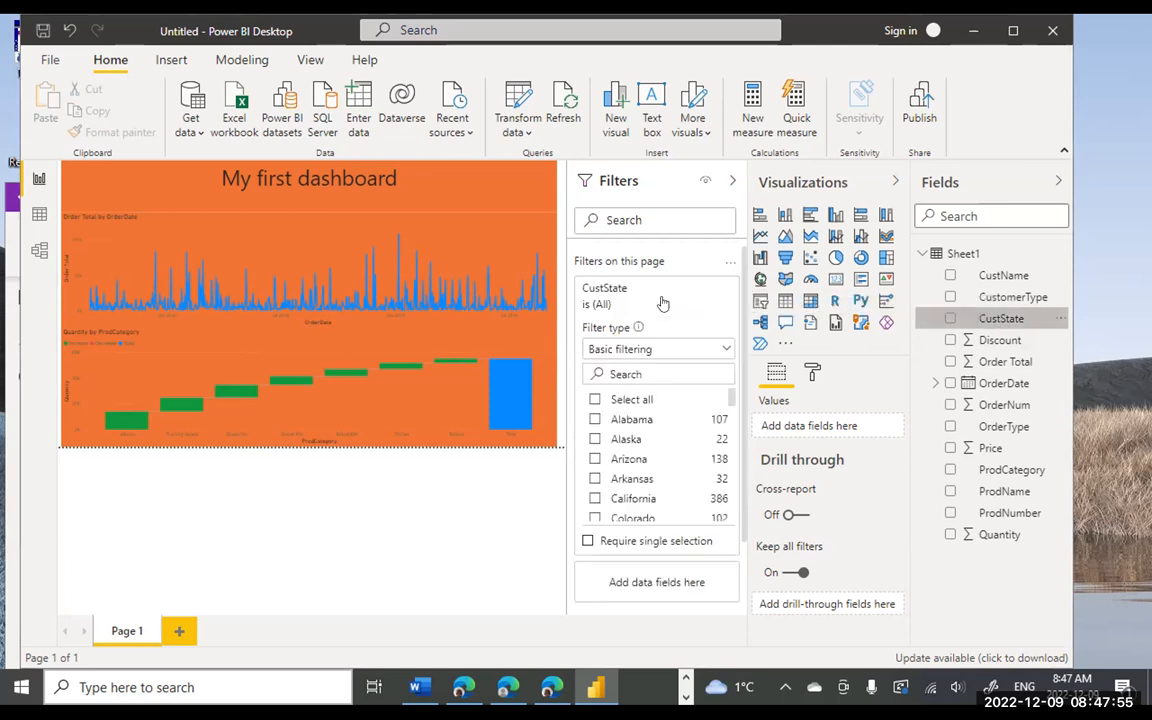
left_click(594, 420)
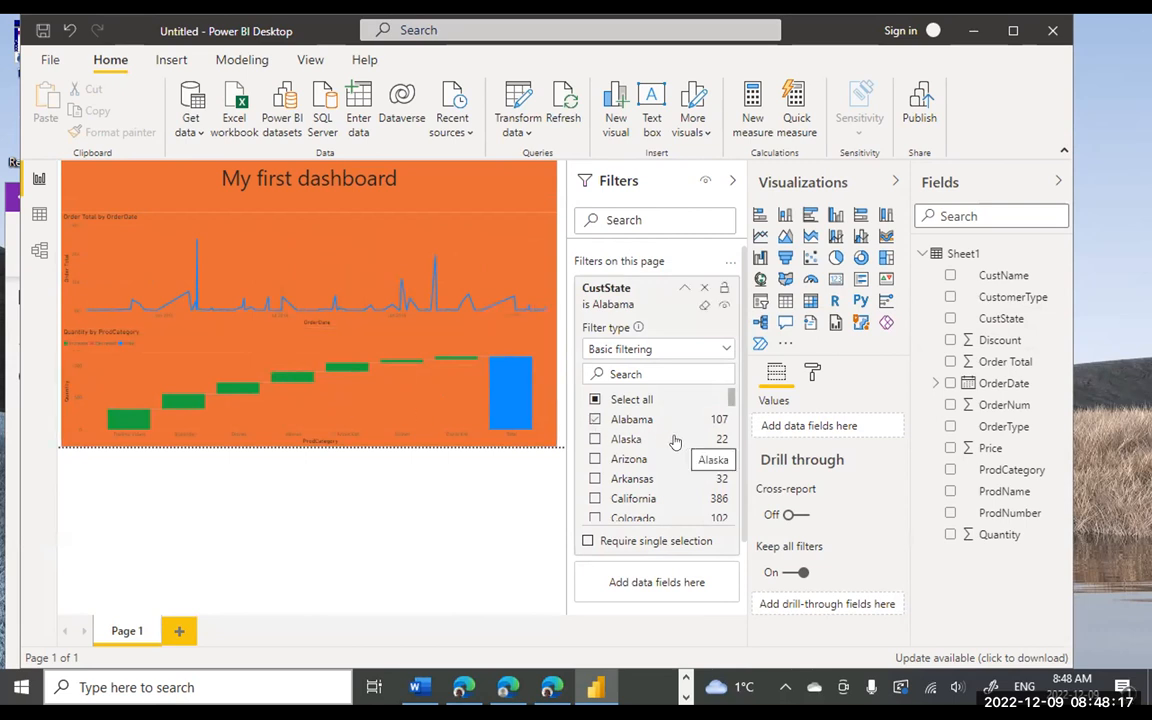
left_click(595, 440)
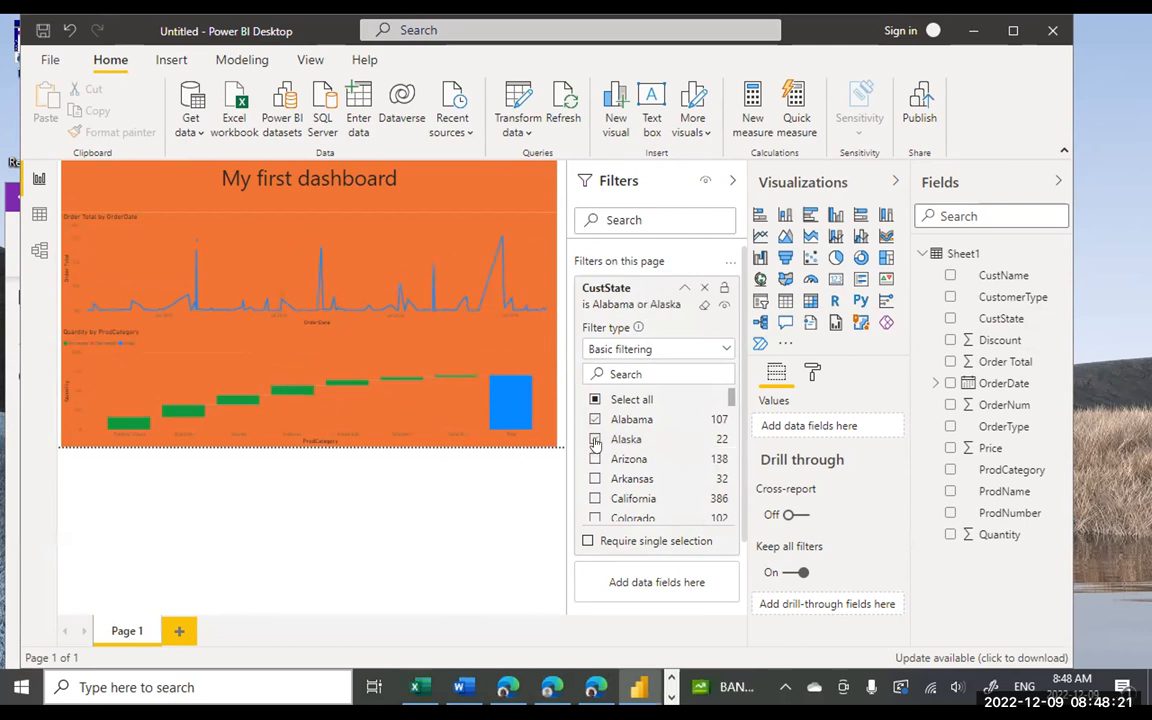
left_click(595, 419)
left_click(595, 439)
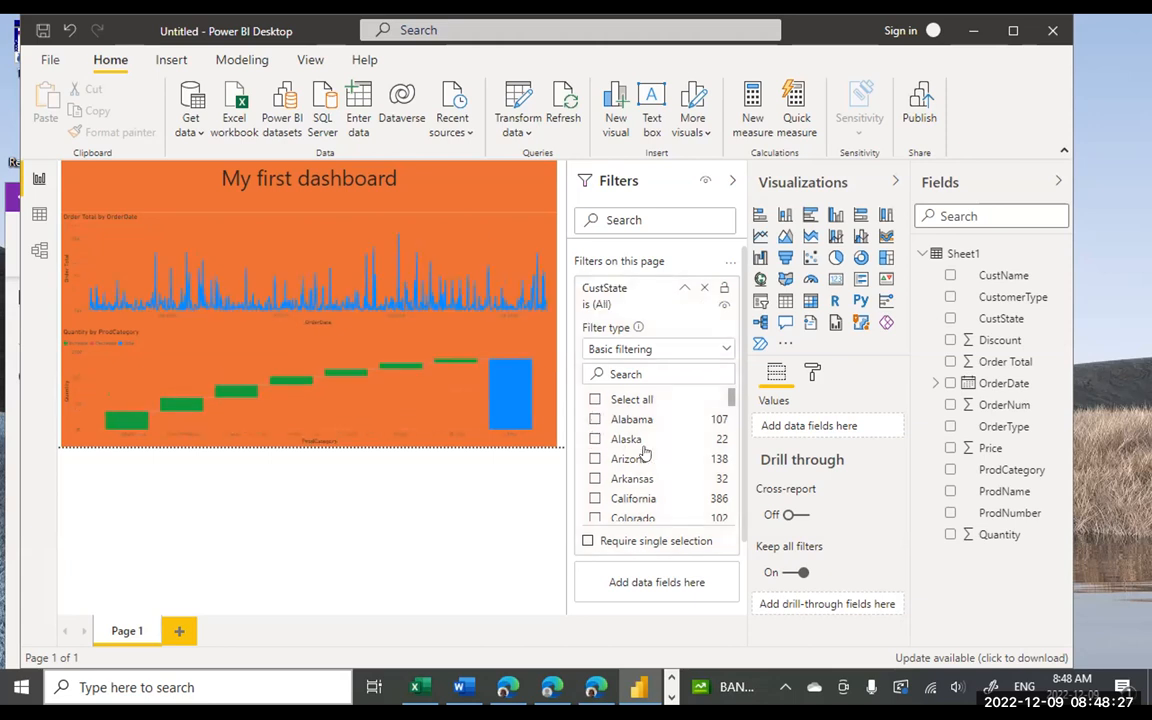
- Set the CustState filter to Arkansas only, then show the taskbar's other running apps
left_click(632, 478)
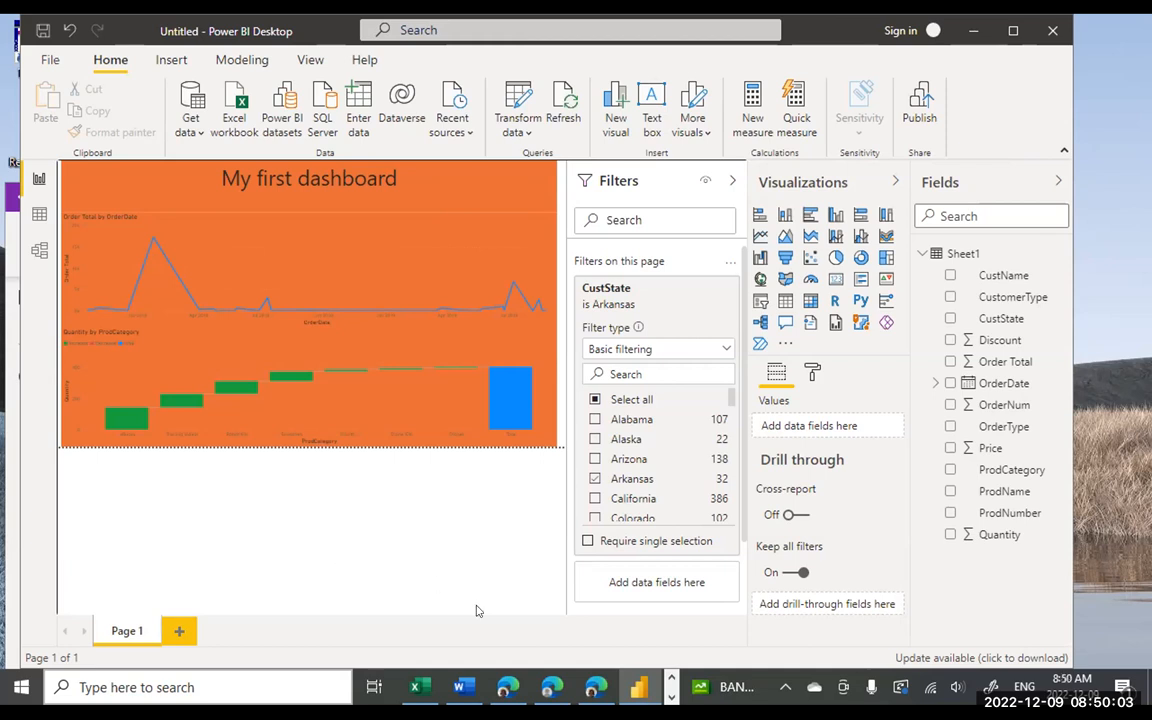
left_click(672, 681)
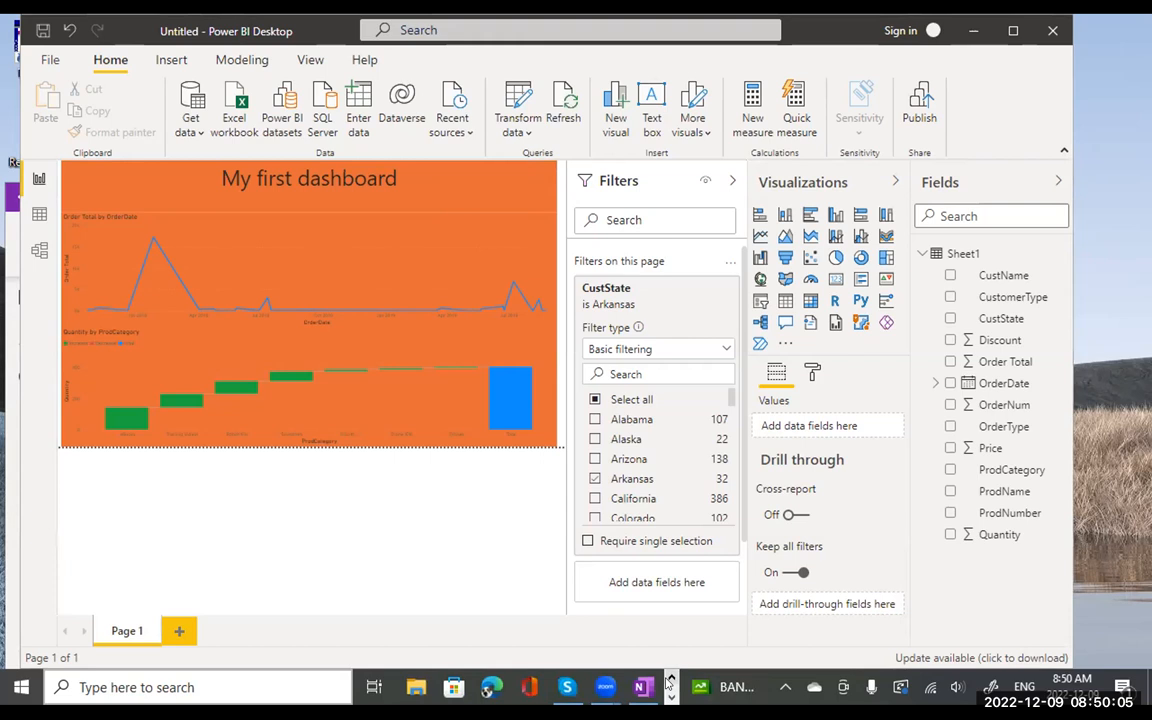
left_click(641, 687)
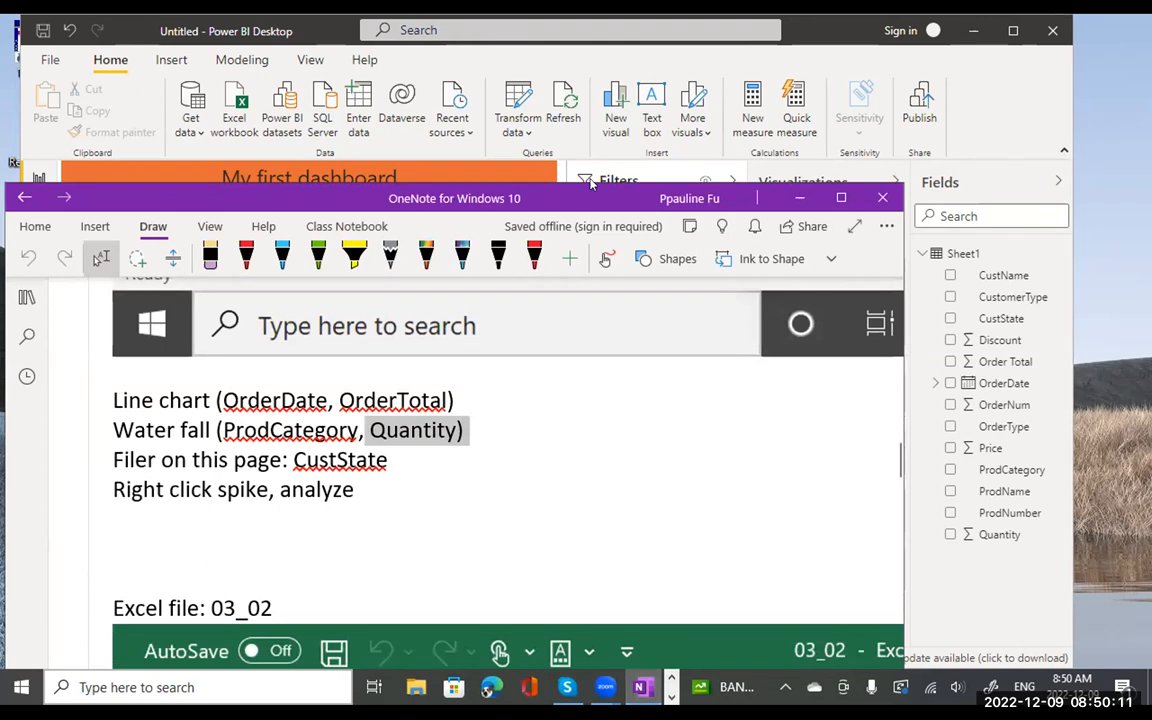
left_click_drag(591, 198, 601, 30)
scroll(503, 359, "down", 3)
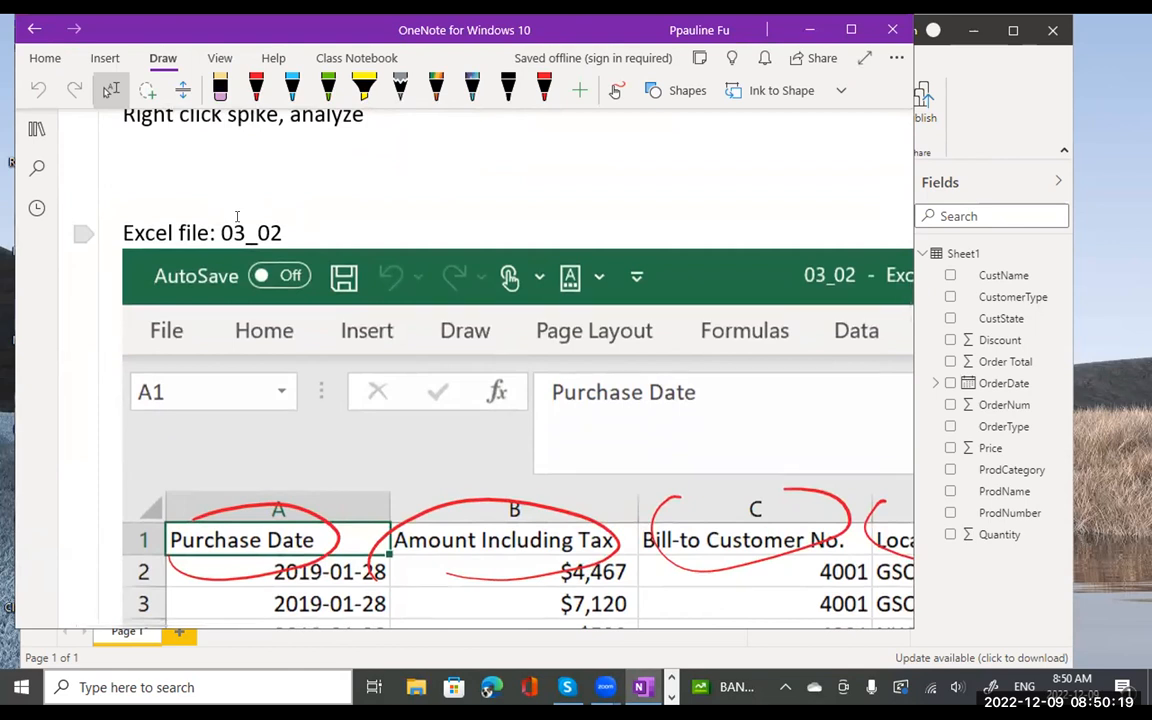
scroll(399, 368, "down", 5)
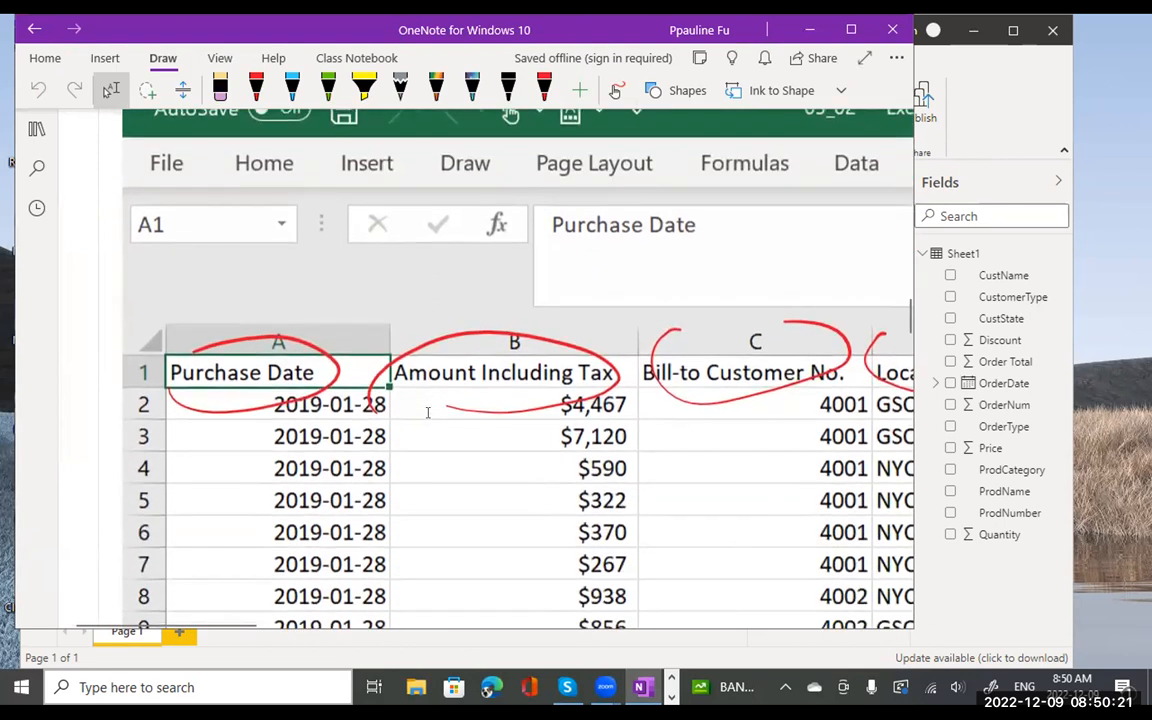
scroll(427, 412, "down", 10)
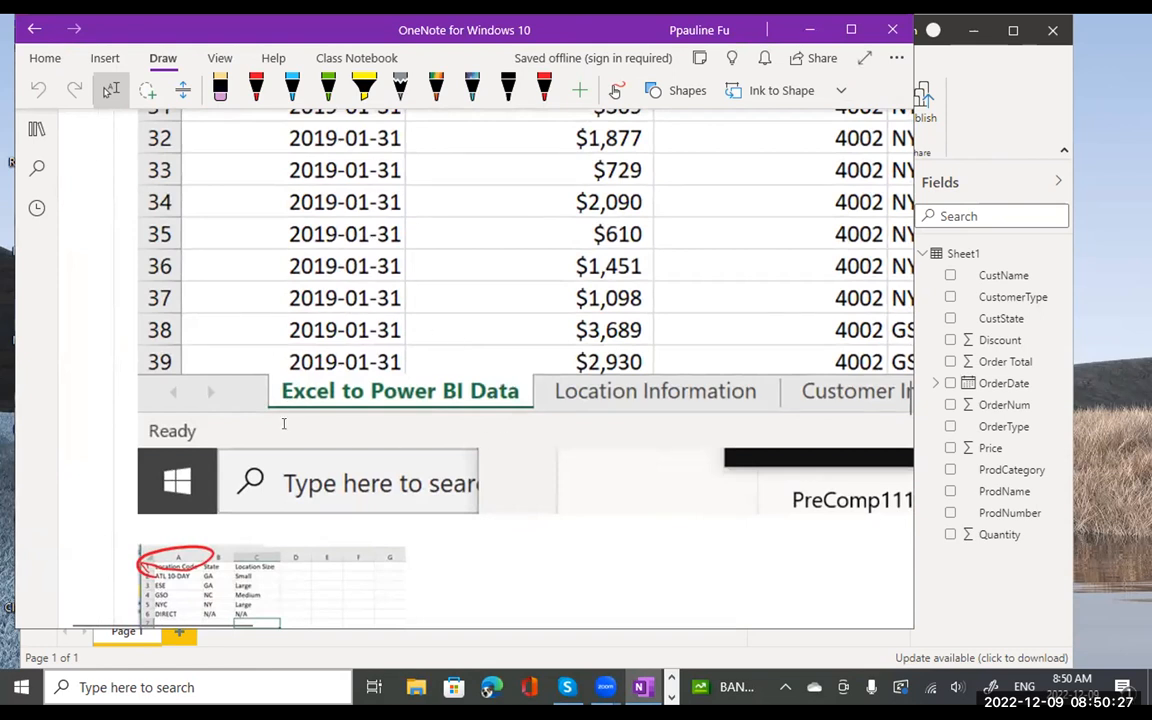
scroll(619, 440, "right", 2)
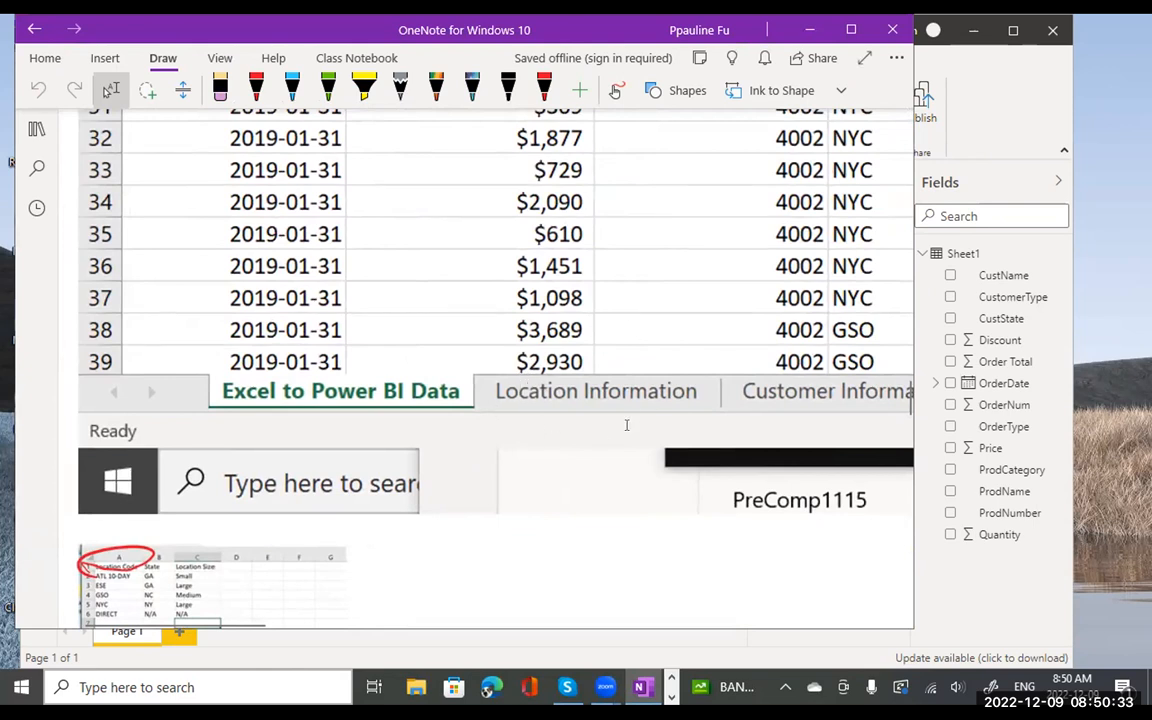
scroll(626, 425, "right", 4)
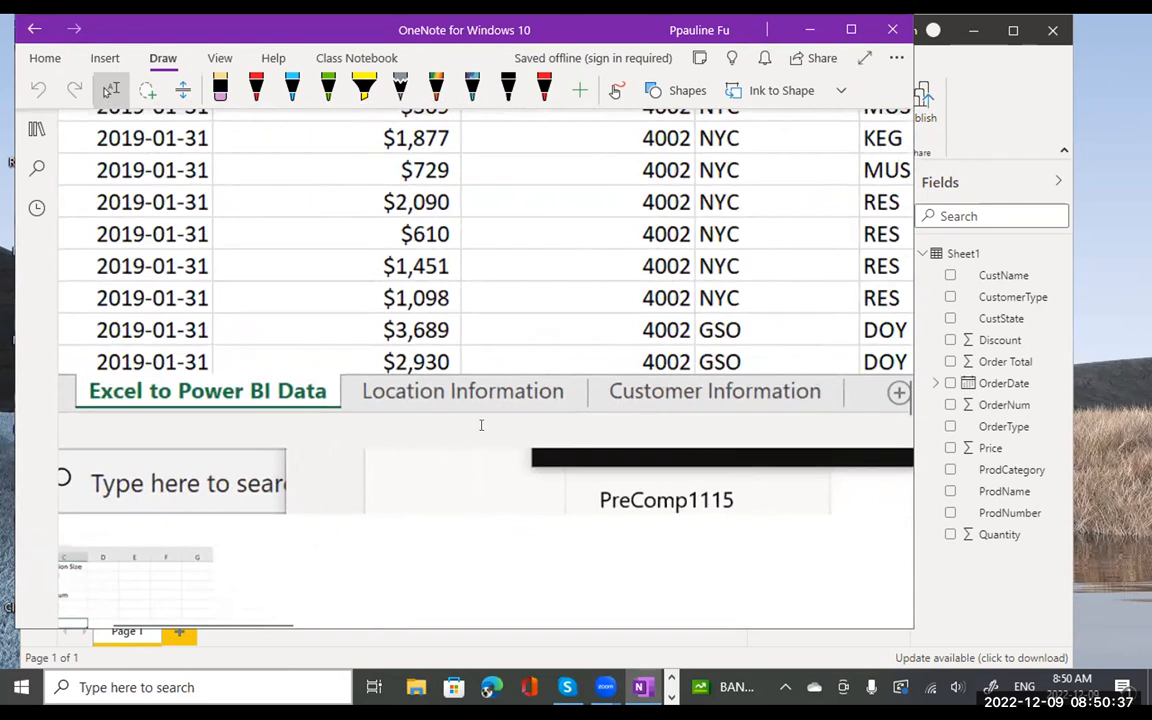
scroll(481, 425, "left", 6)
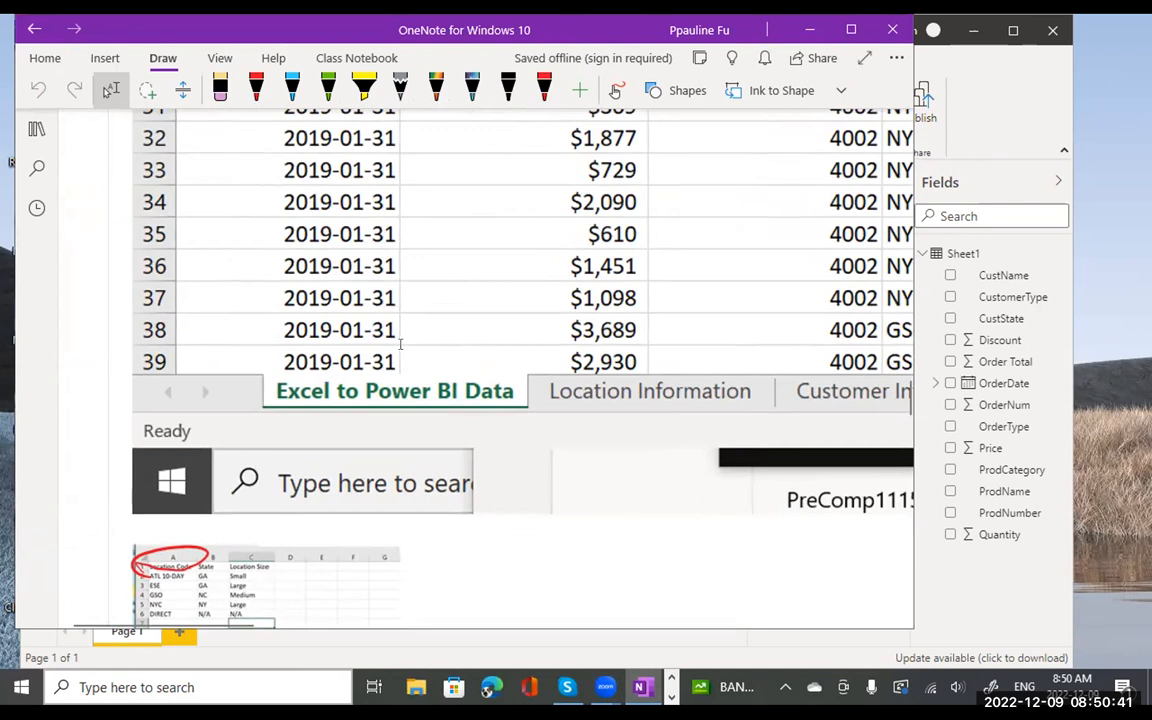
scroll(402, 330, "up", 10)
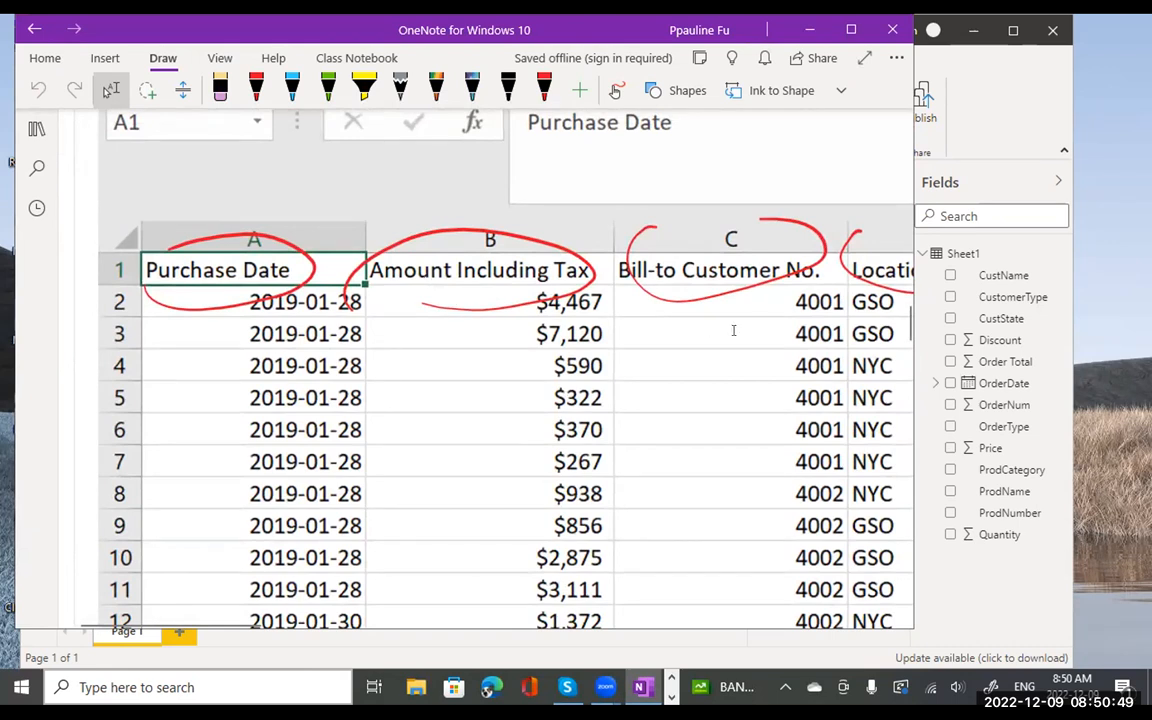
scroll(733, 330, "right", 10)
scroll(774, 351, "right", 5)
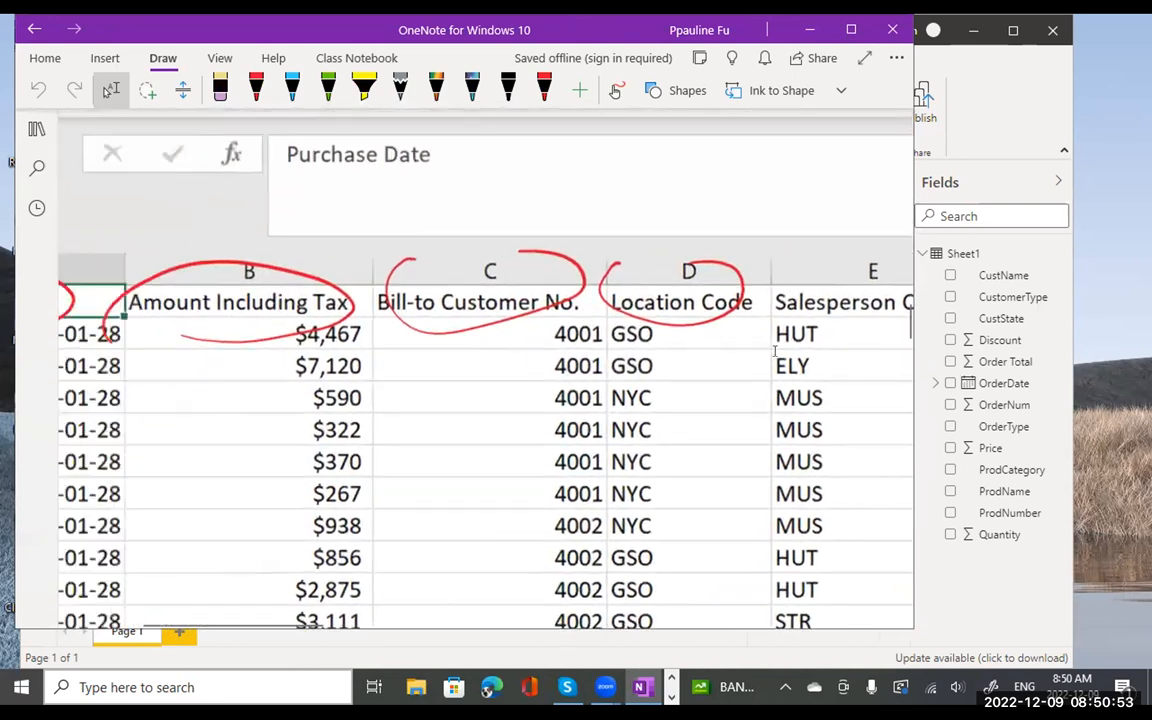
scroll(774, 351, "down", 10)
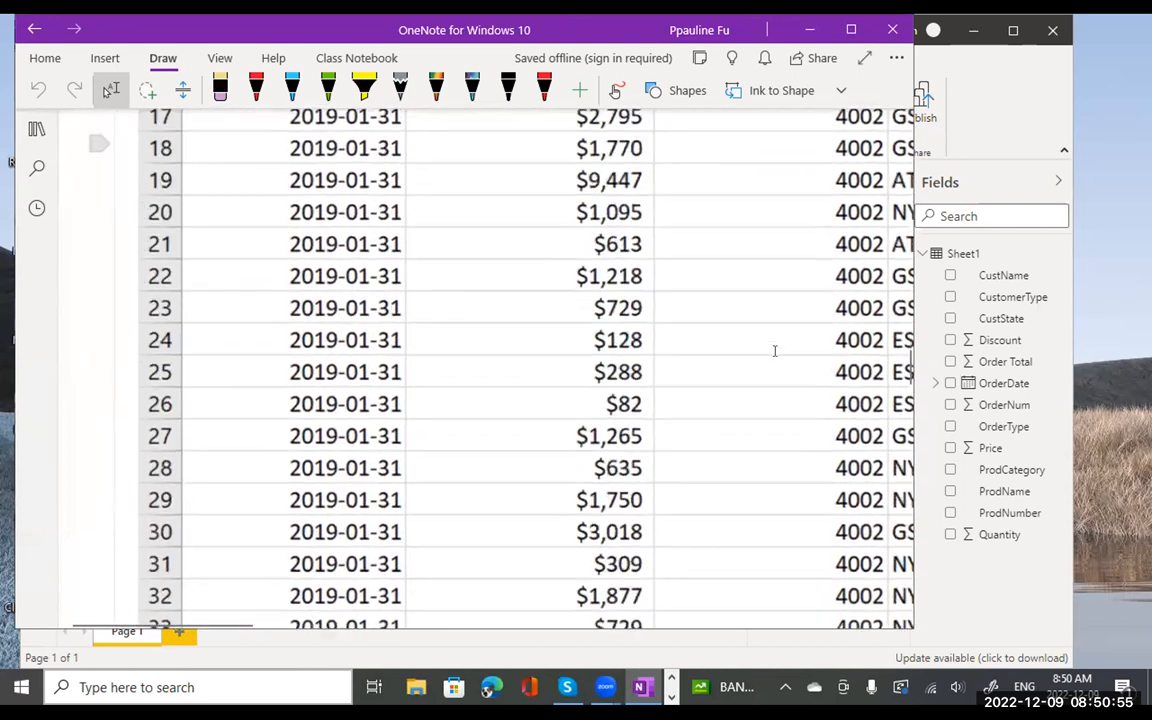
scroll(774, 351, "down", 5)
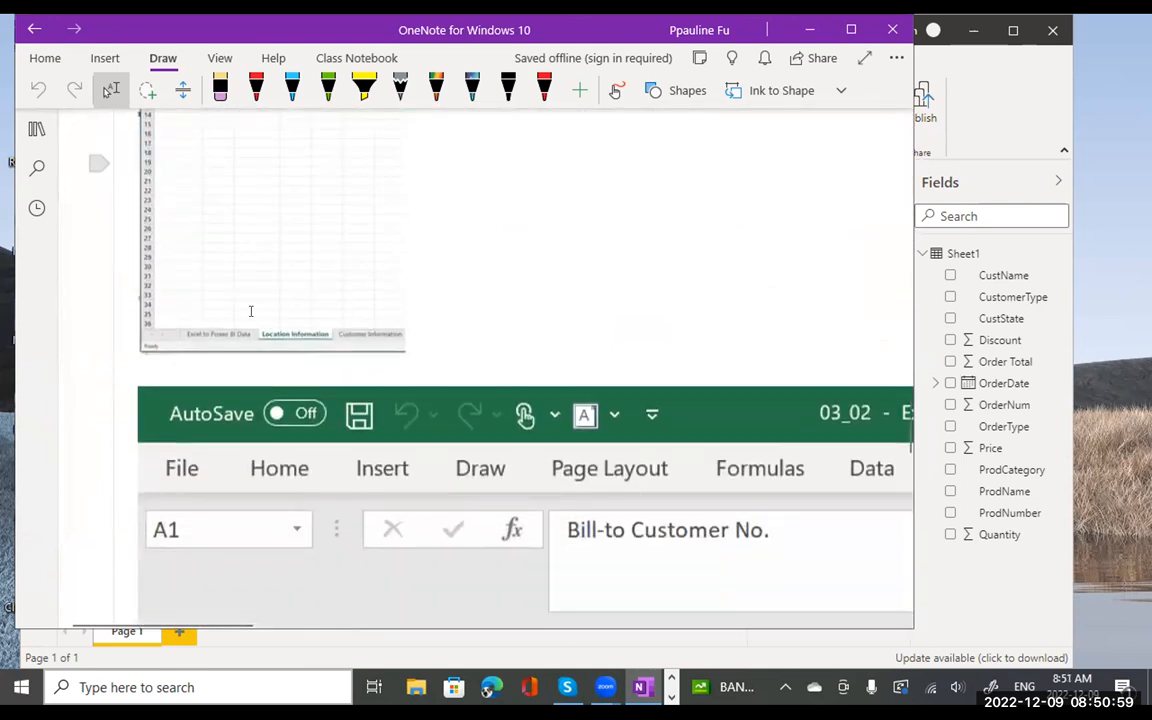
scroll(559, 268, "up", 2)
scroll(559, 268, "up", 5)
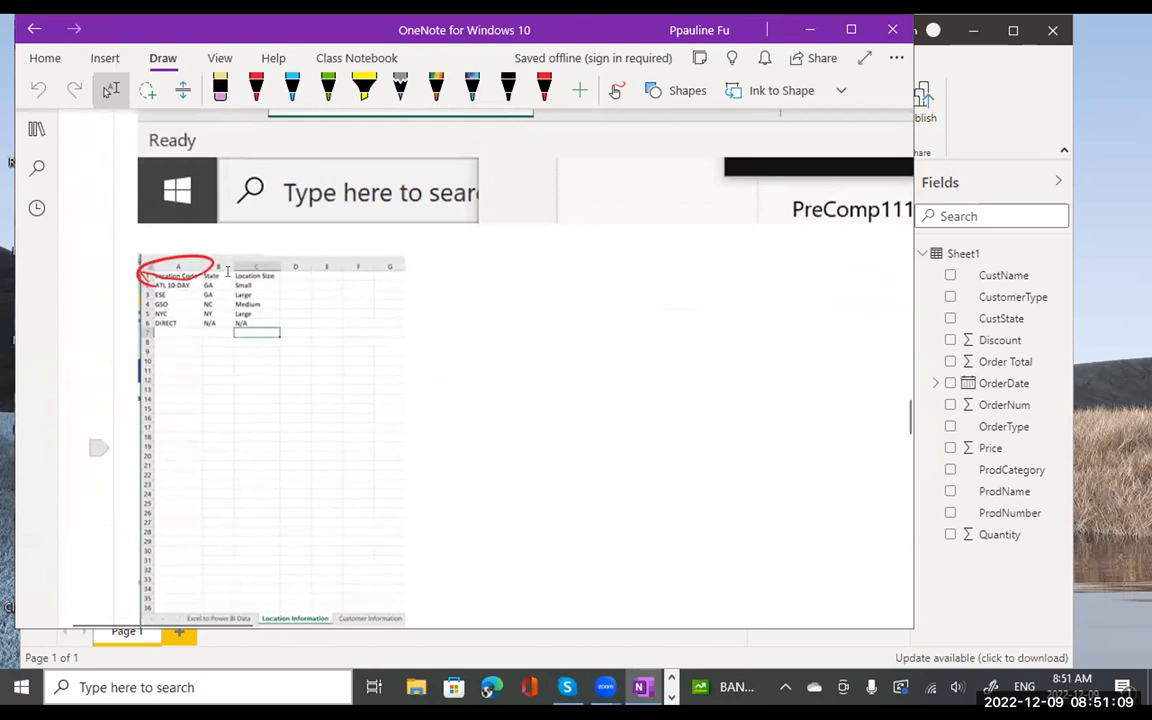
scroll(371, 381, "down", 15)
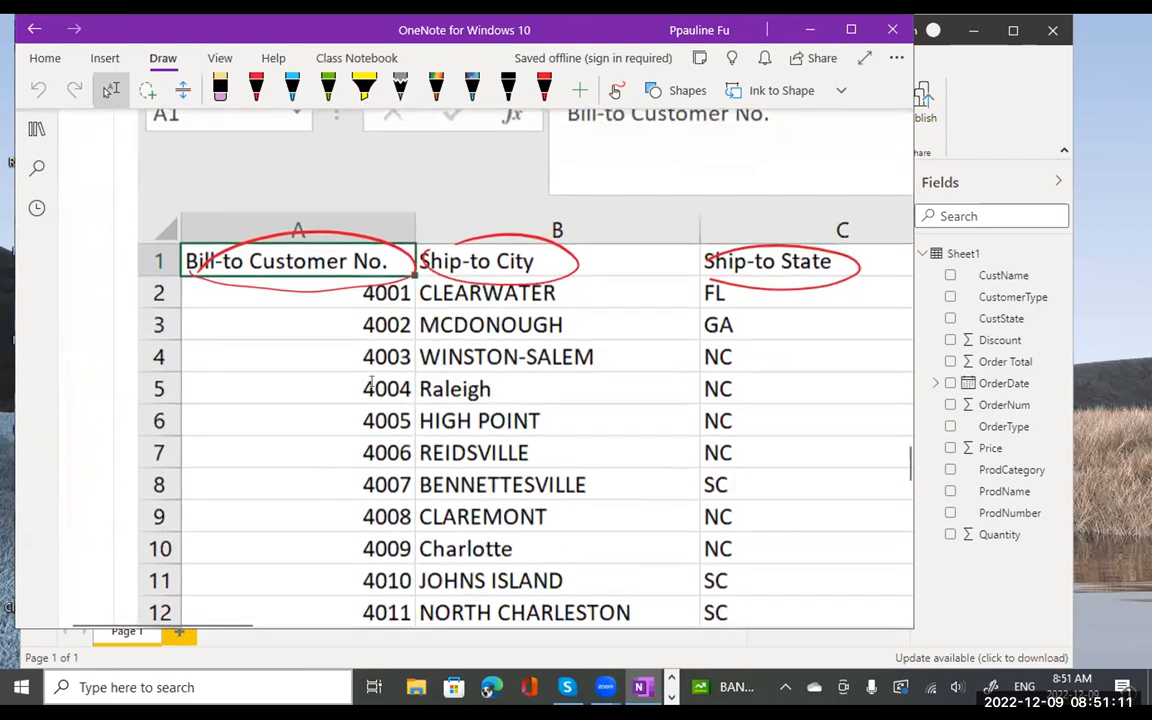
scroll(371, 381, "down", 10)
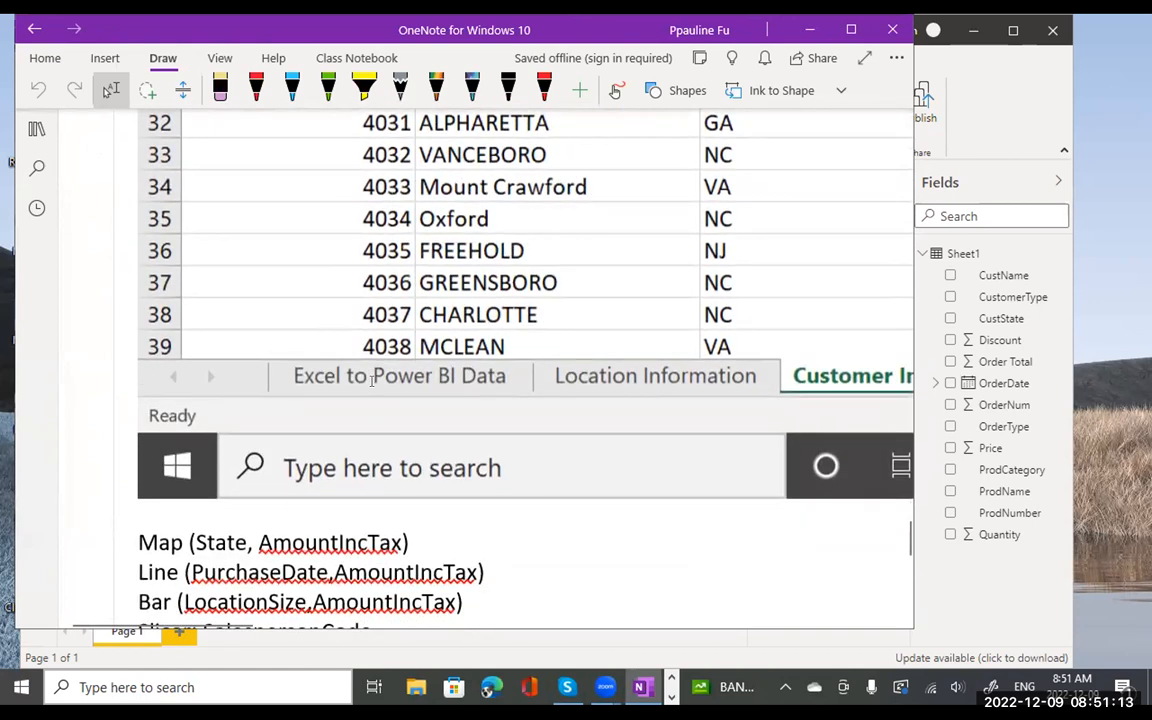
scroll(748, 344, "right", 3)
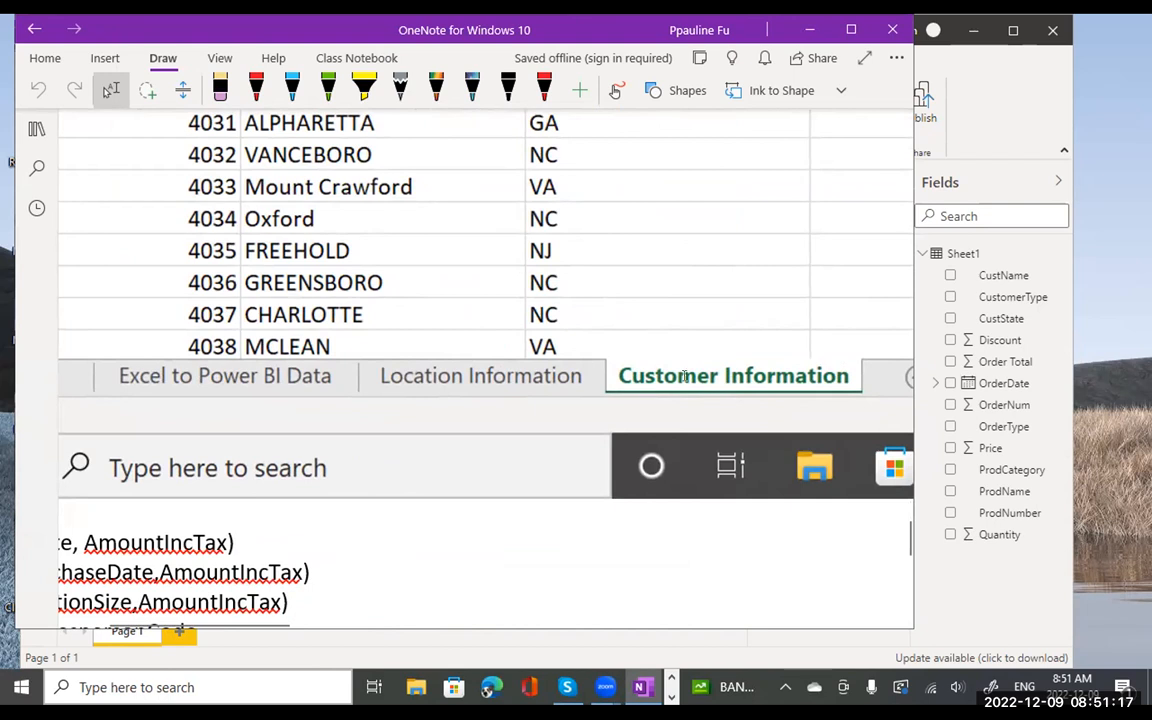
scroll(647, 318, "up", 10)
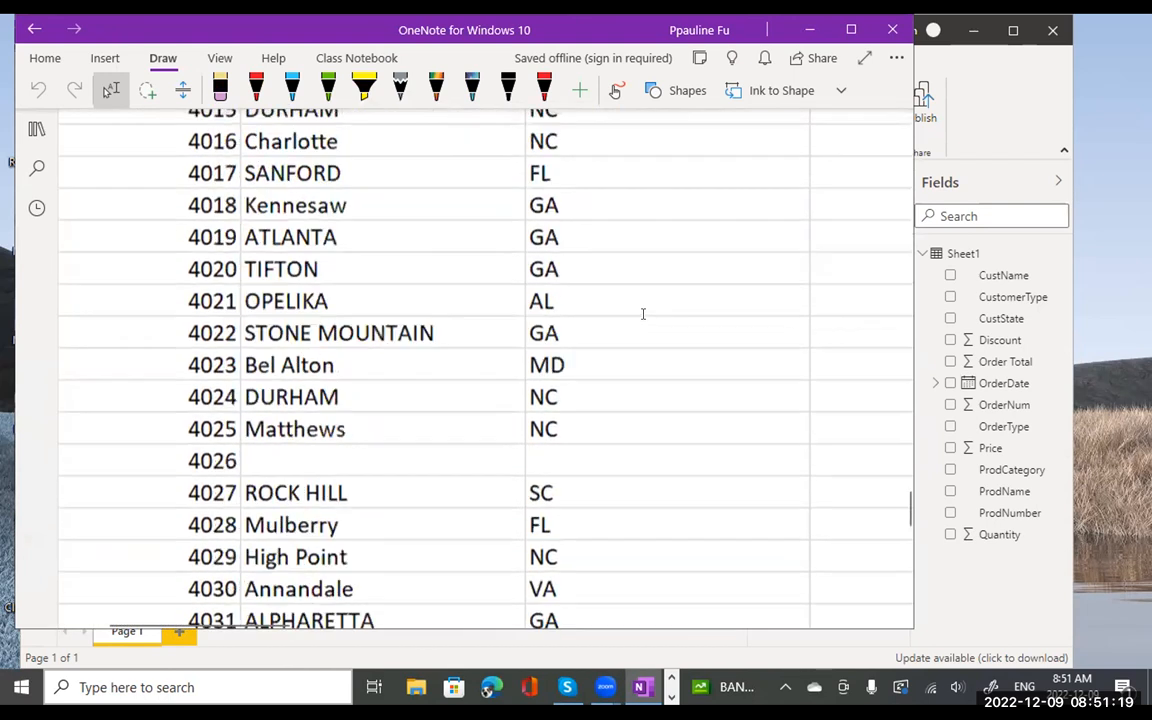
scroll(643, 314, "up", 8)
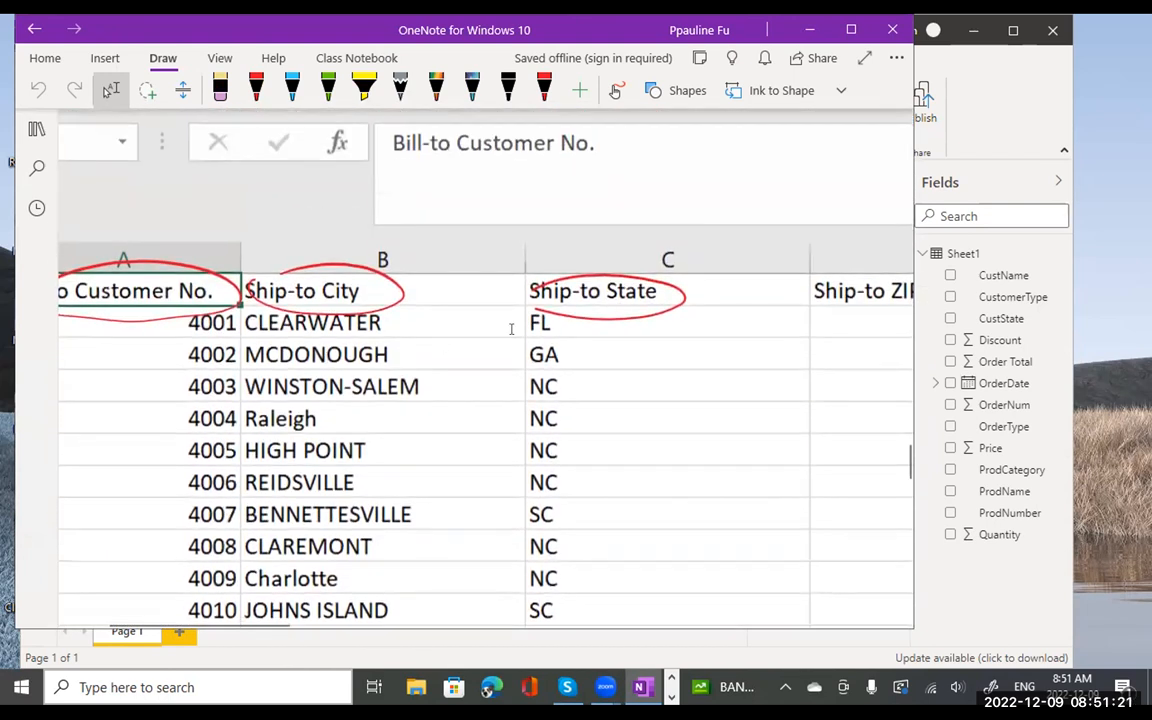
scroll(643, 314, "left", 3)
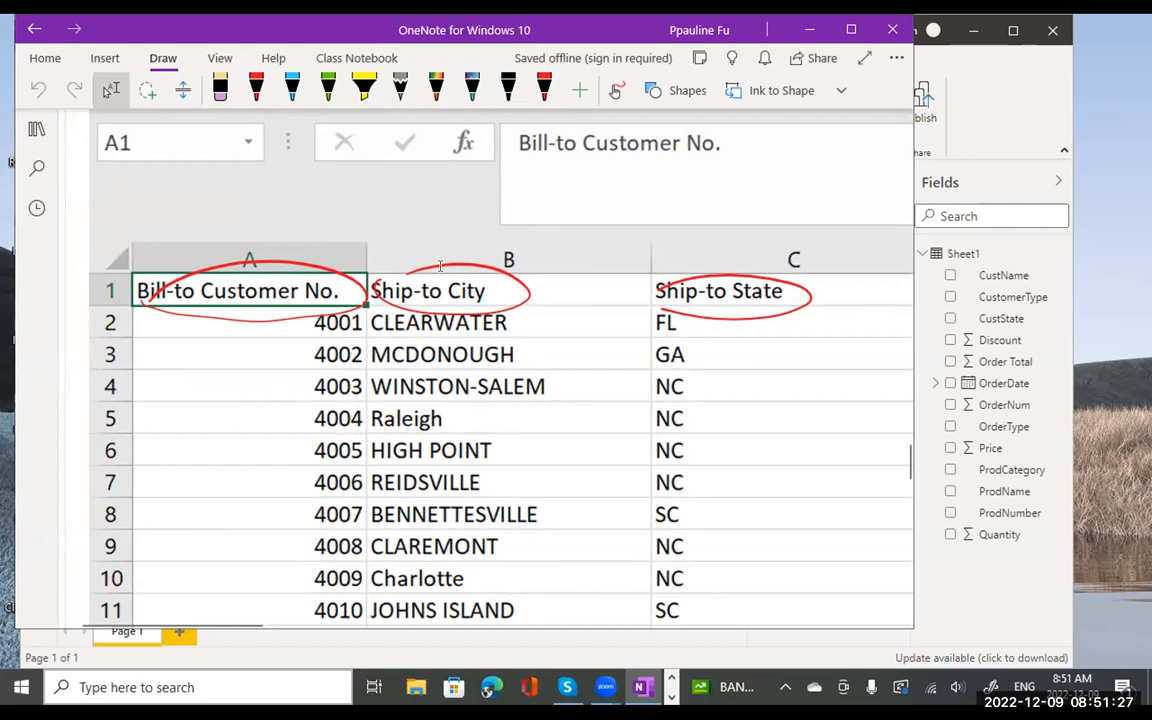
scroll(819, 380, "right", 3)
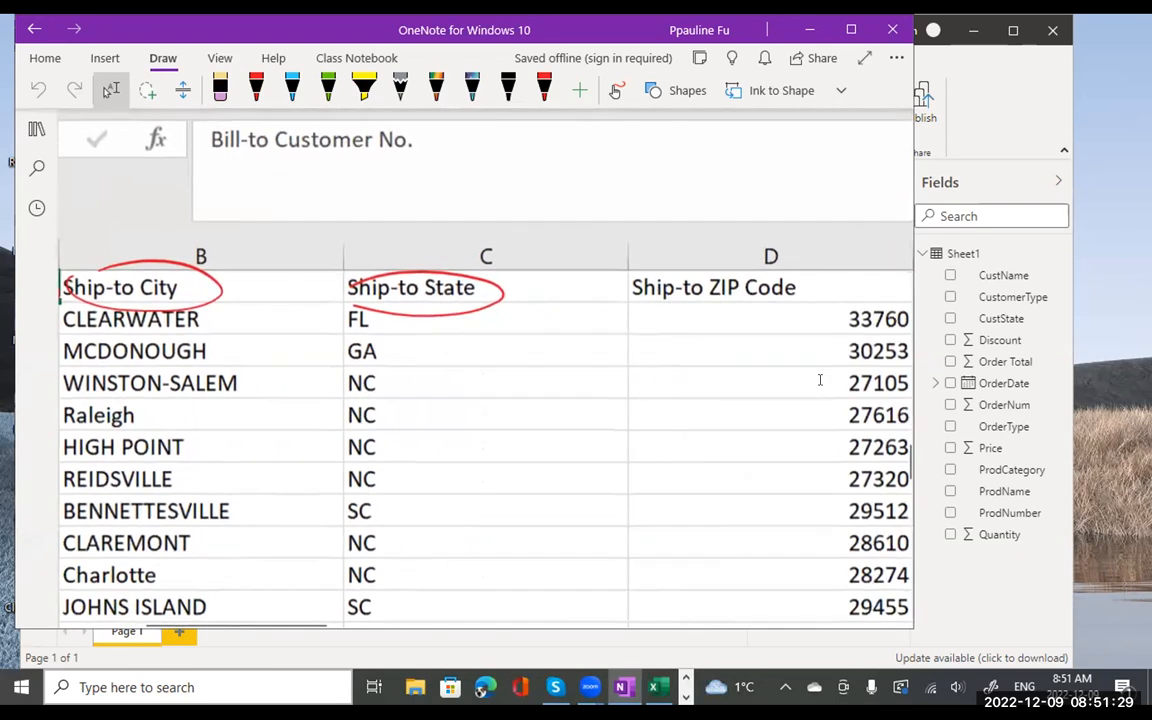
scroll(819, 380, "down", 10)
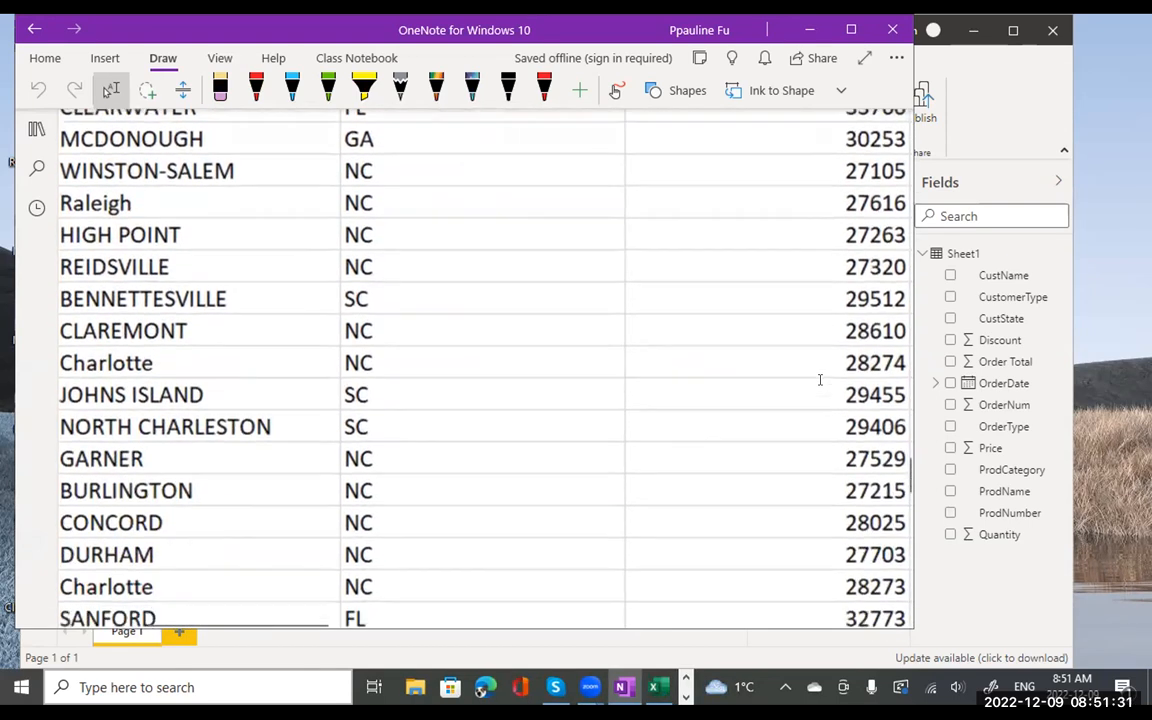
scroll(819, 380, "left", 2)
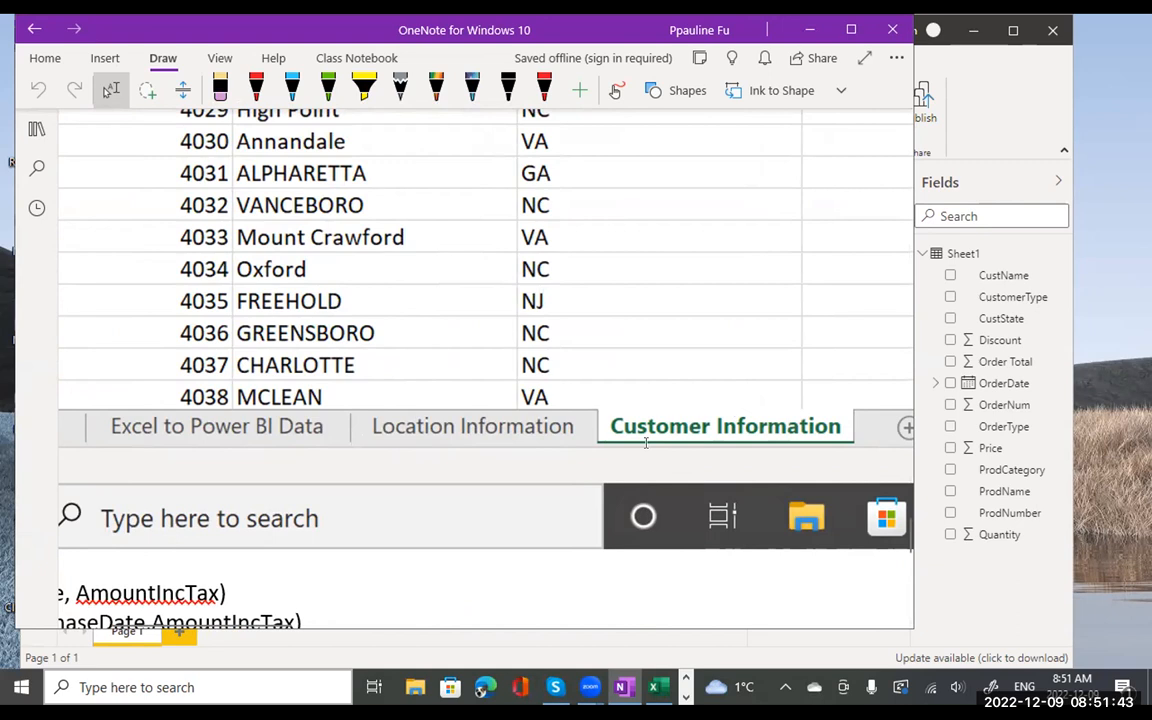
scroll(376, 430, "left", 4)
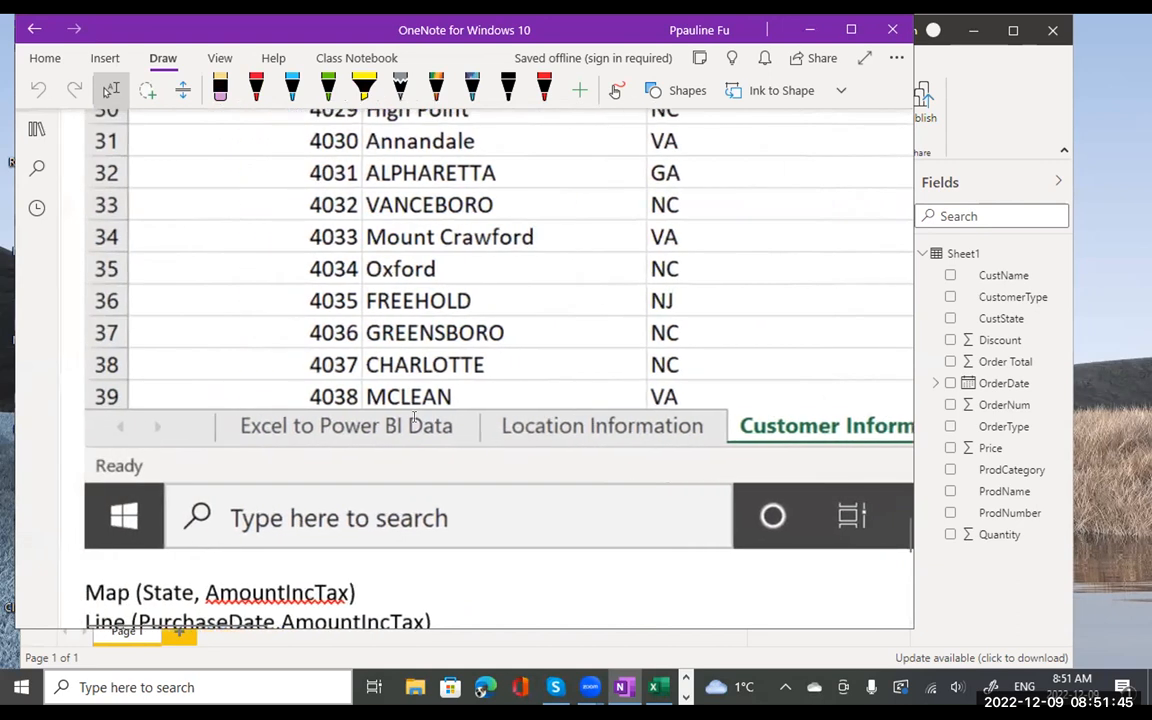
scroll(415, 443, "down", 3)
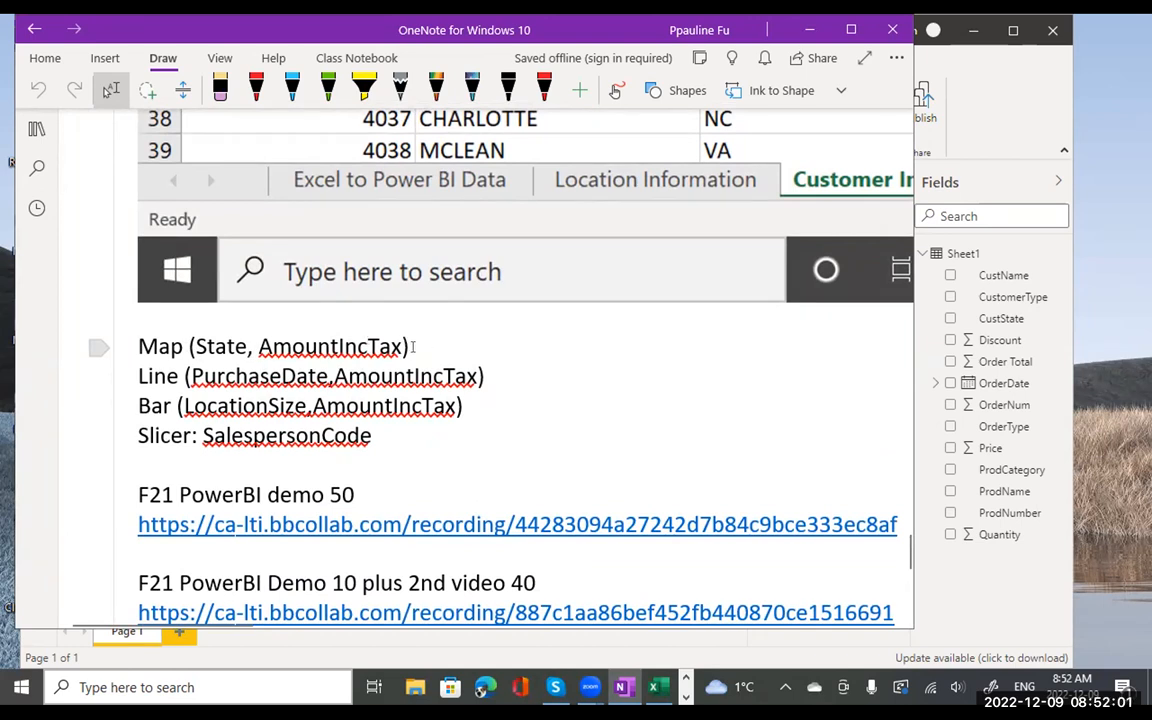
- Scroll through the spreadsheet rows, then drag OneNote down to uncover Power BI Desktop
scroll(488, 340, "up", 10)
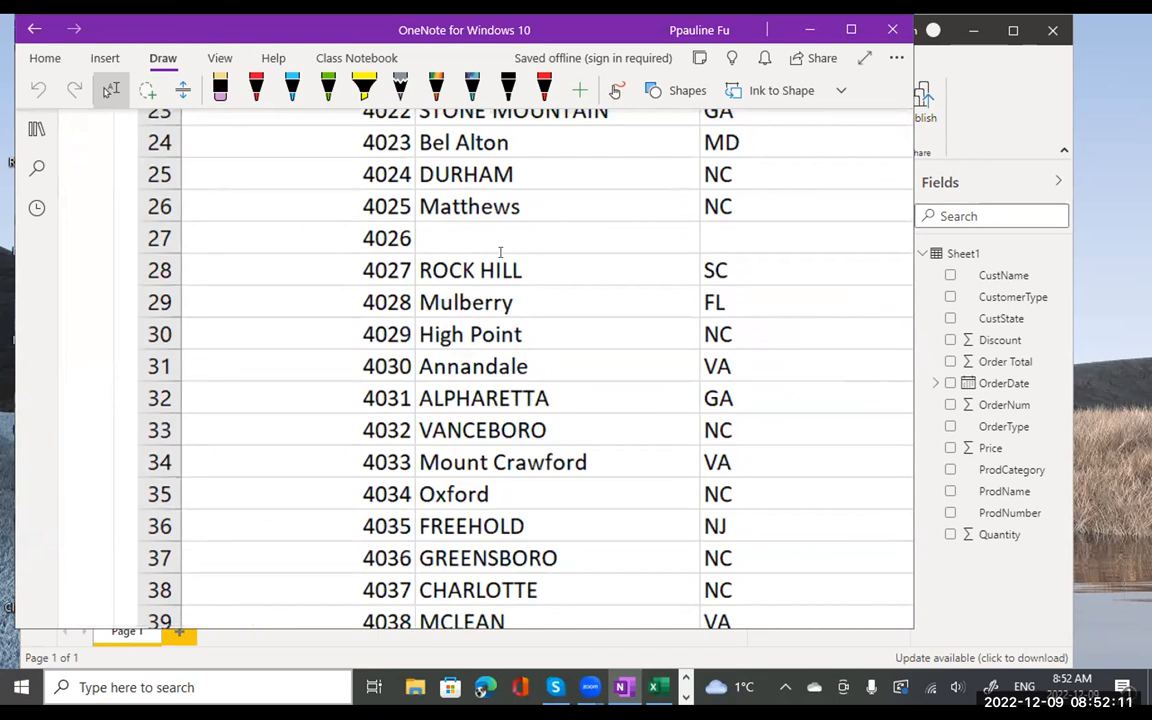
scroll(517, 332, "down", 5)
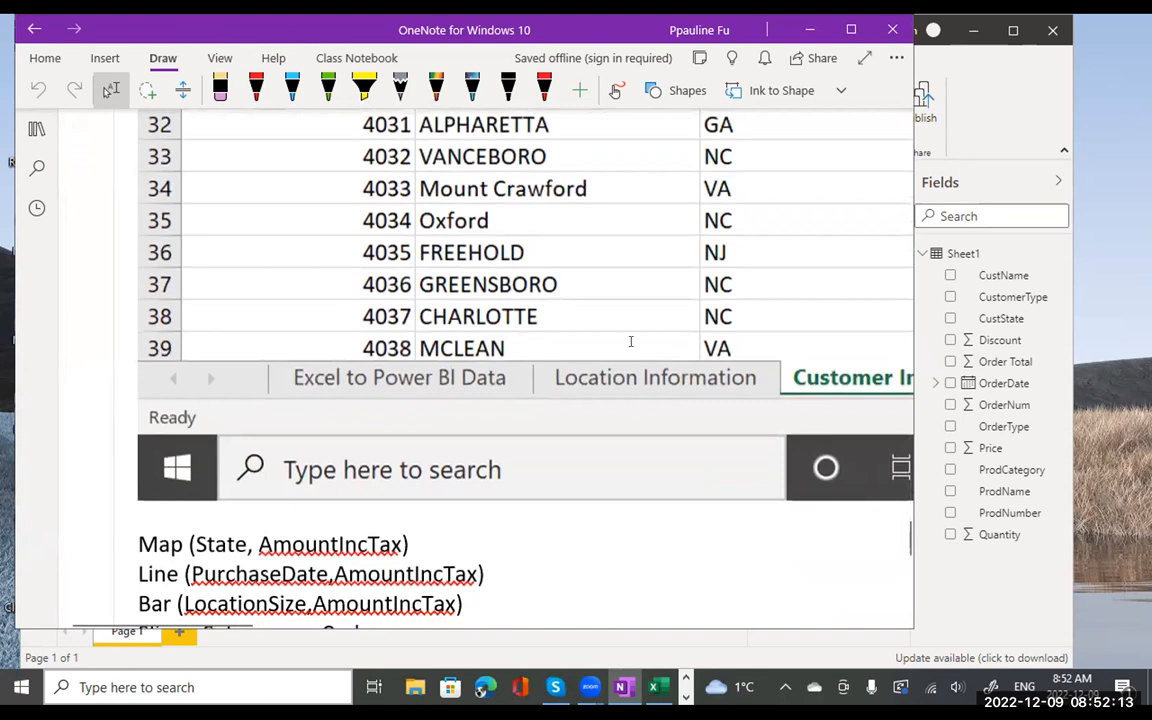
scroll(630, 342, "right", 3)
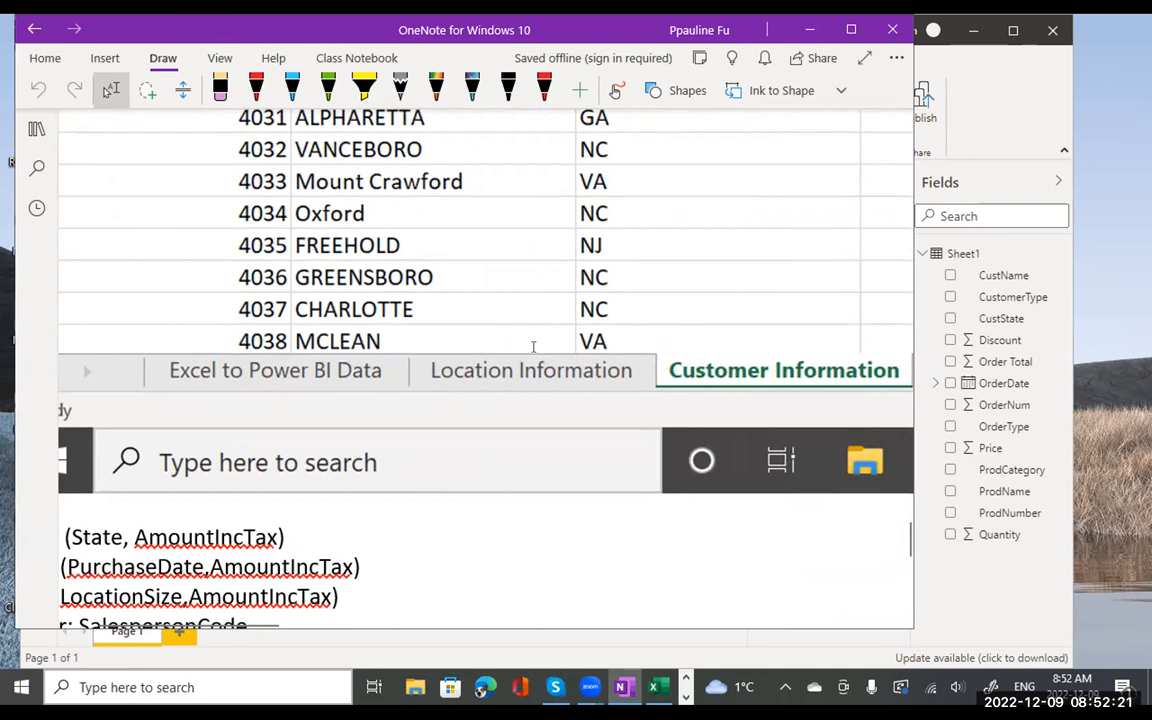
scroll(835, 372, "down", 5)
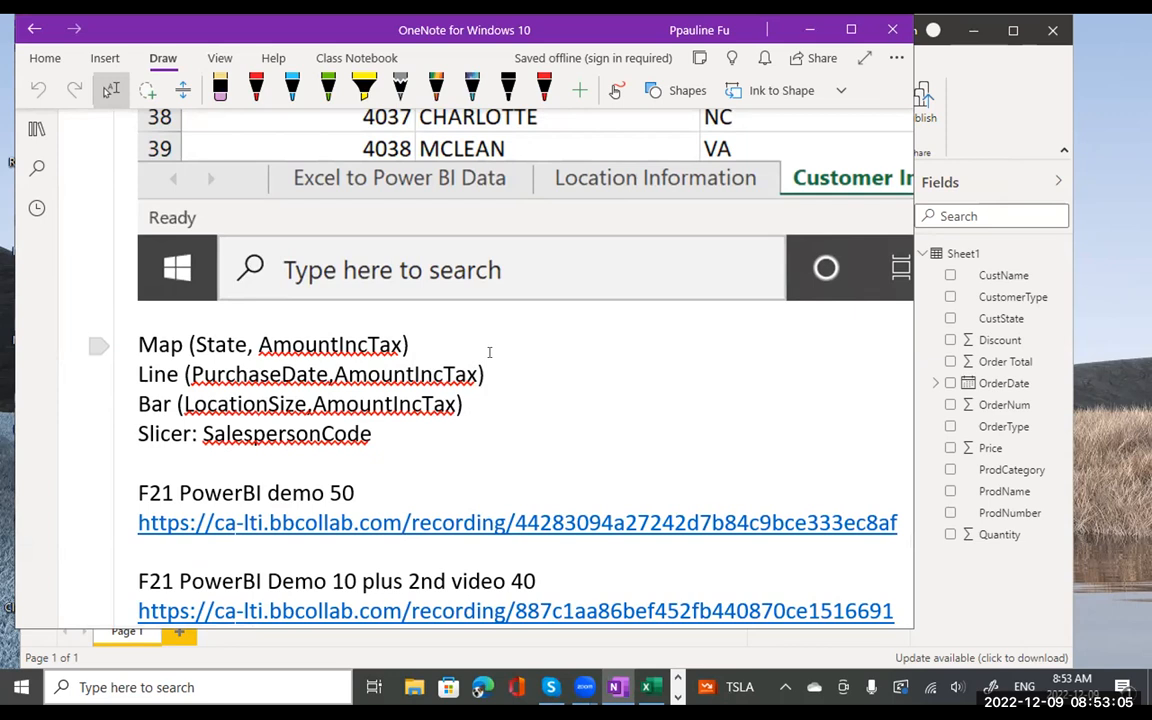
scroll(489, 352, "up", 10)
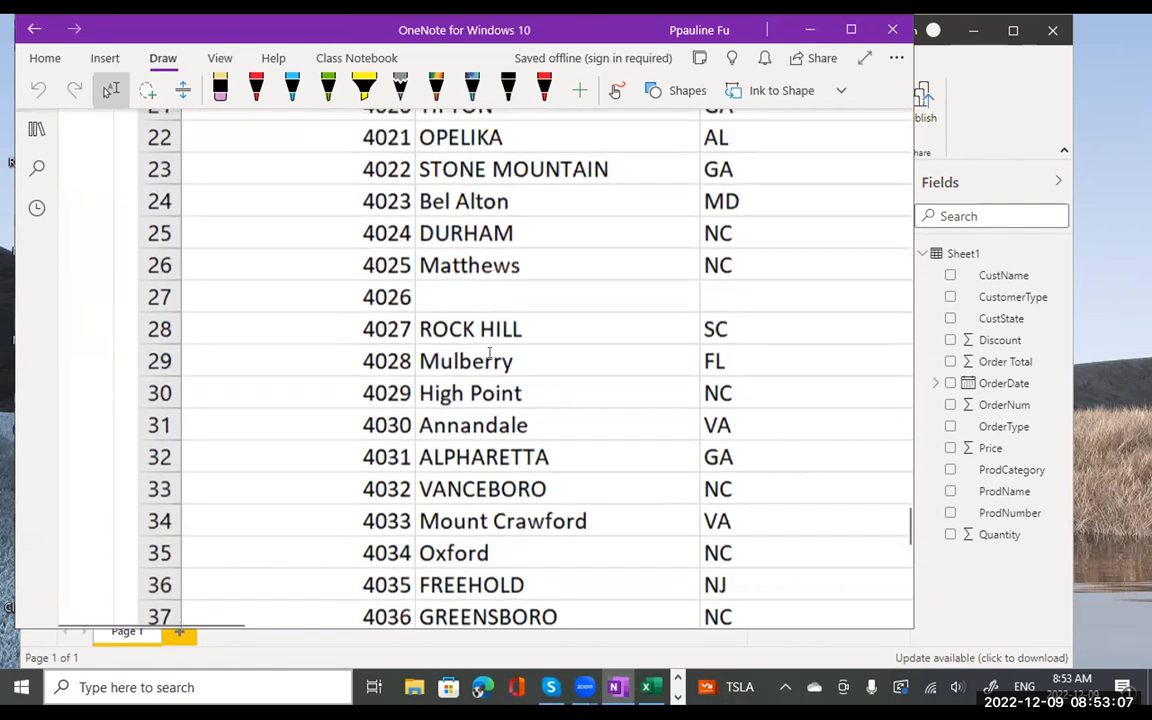
left_click_drag(600, 30, 564, 311)
- Maximize the report window, add a blank Page 2, and return to Page 1
left_click(817, 29)
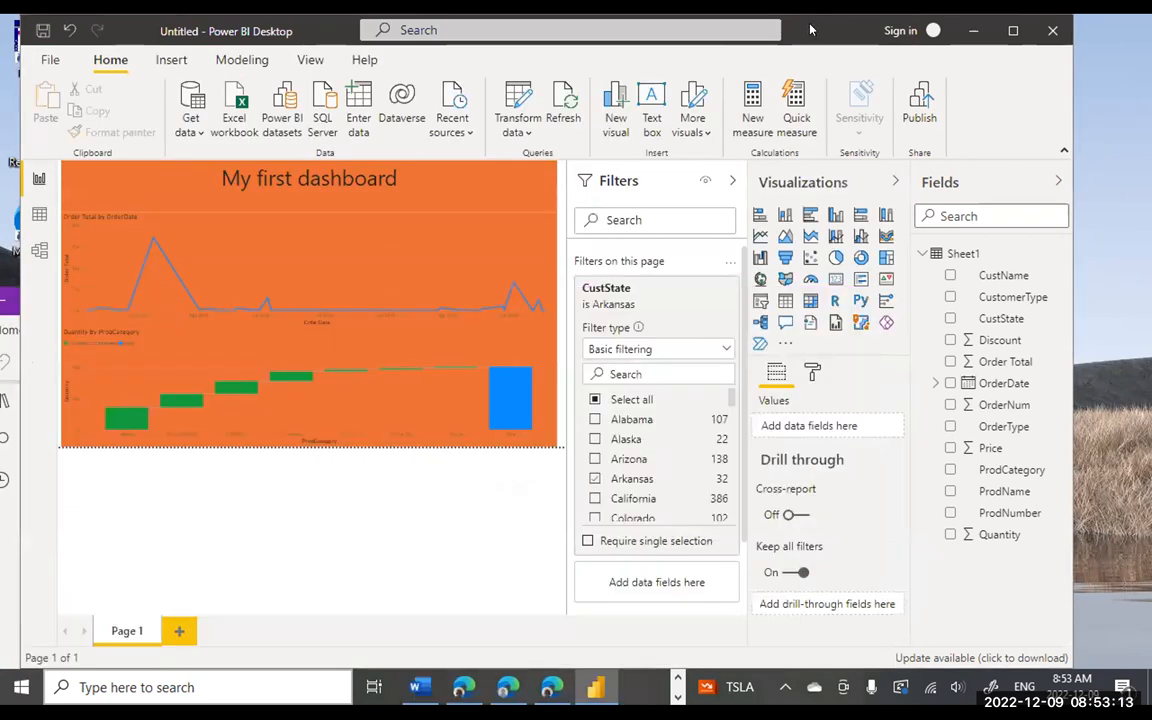
double_click(810, 30)
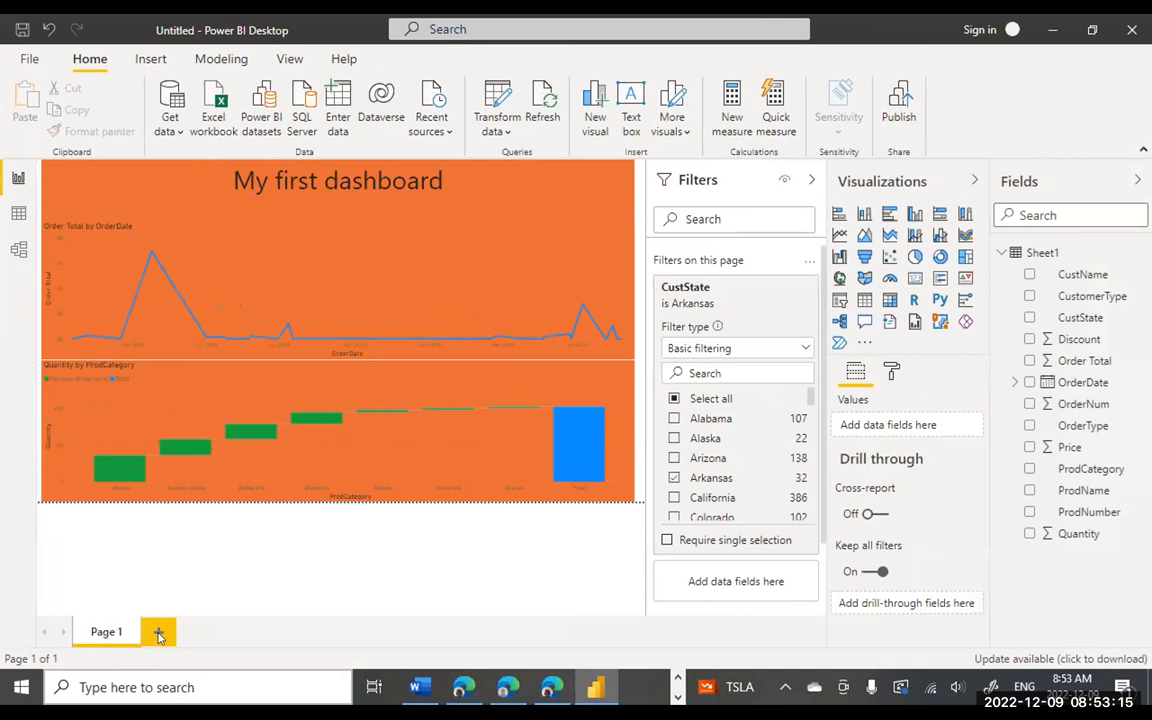
left_click(159, 633)
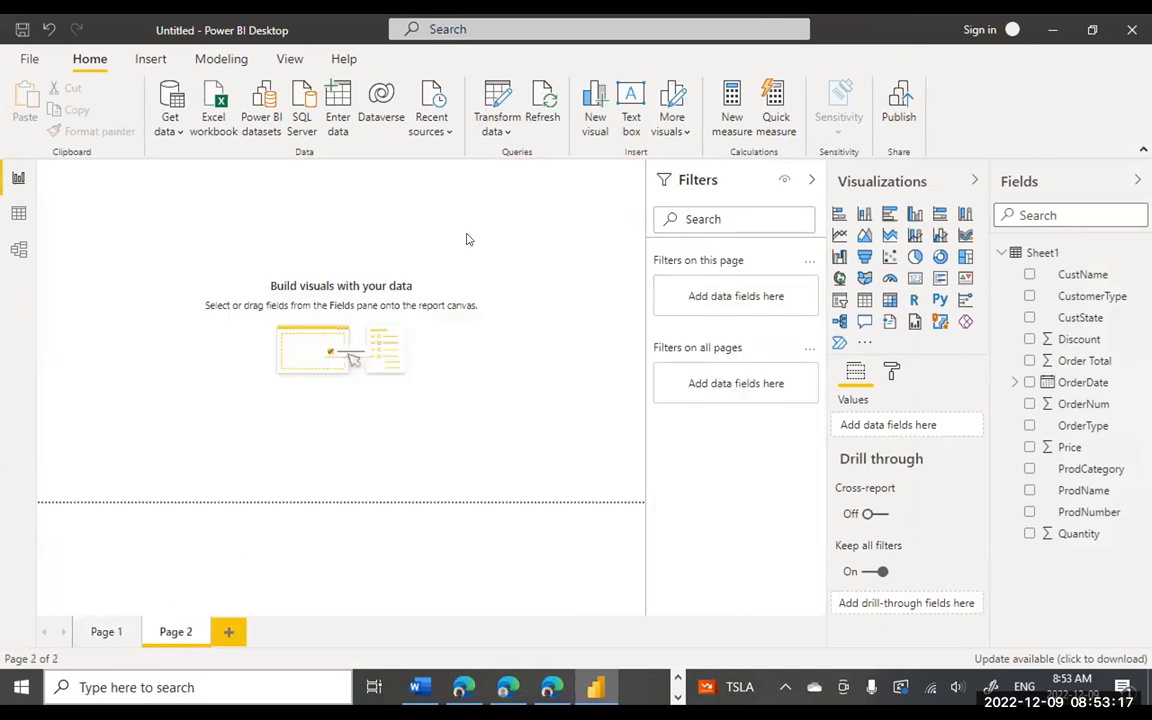
left_click(106, 632)
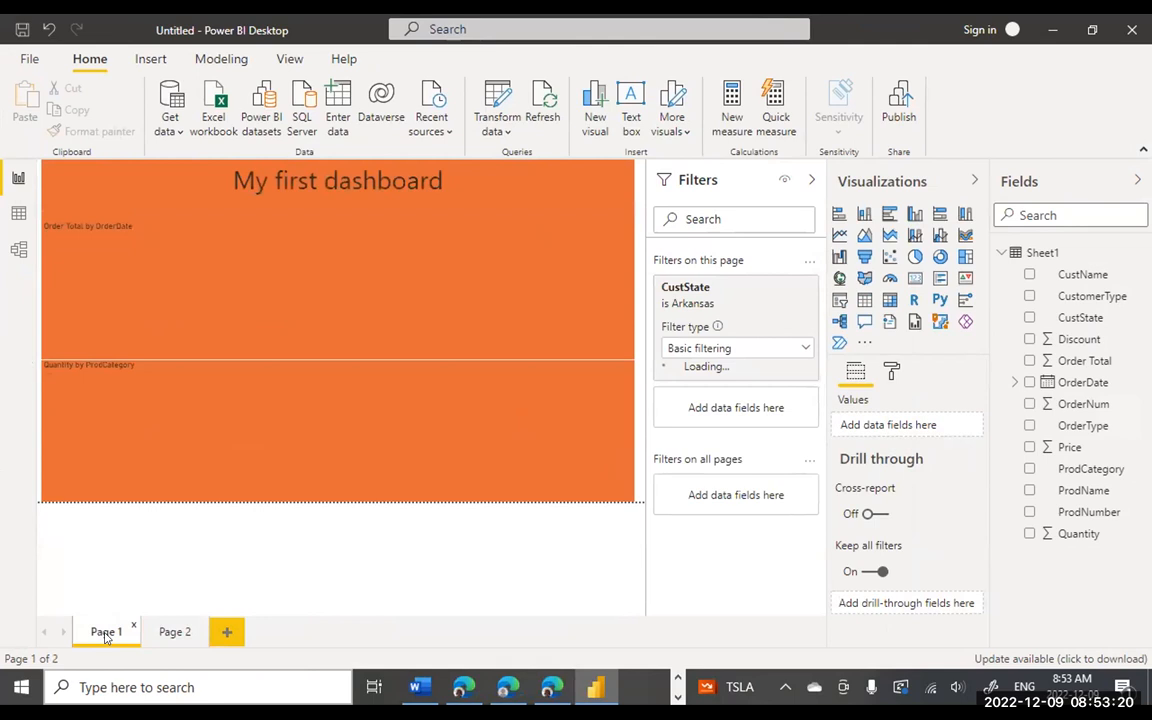
- Restore the window size and create a new blank report via File > New
double_click(851, 34)
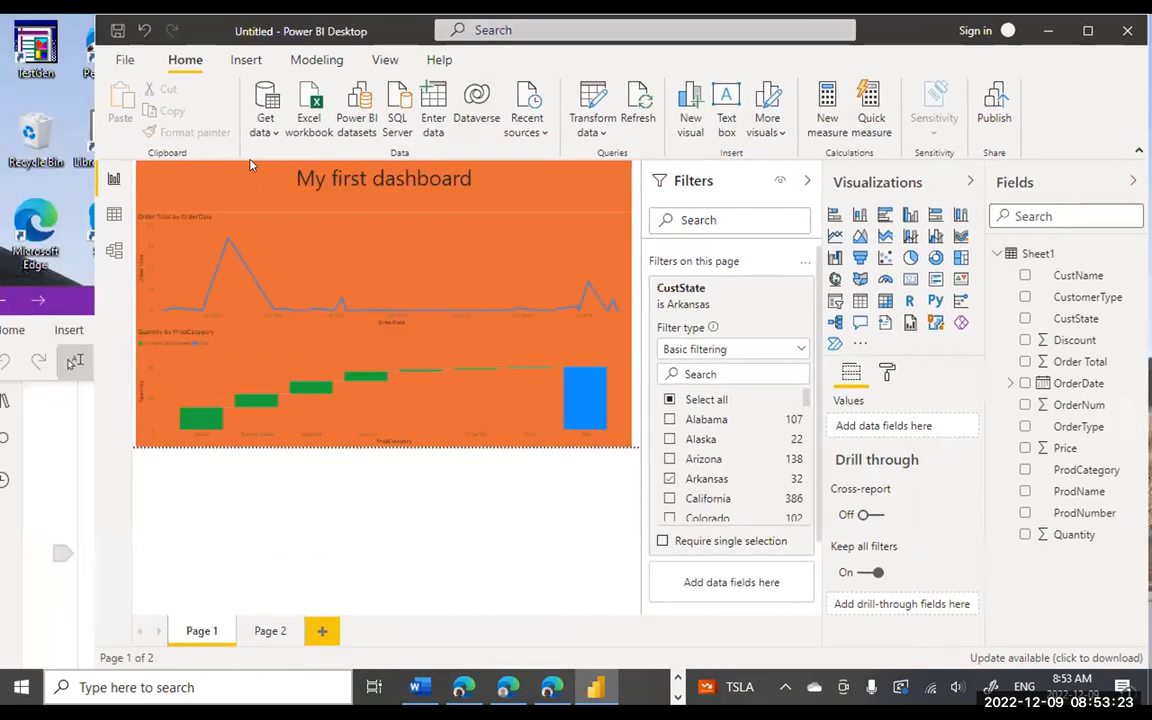
left_click(121, 59)
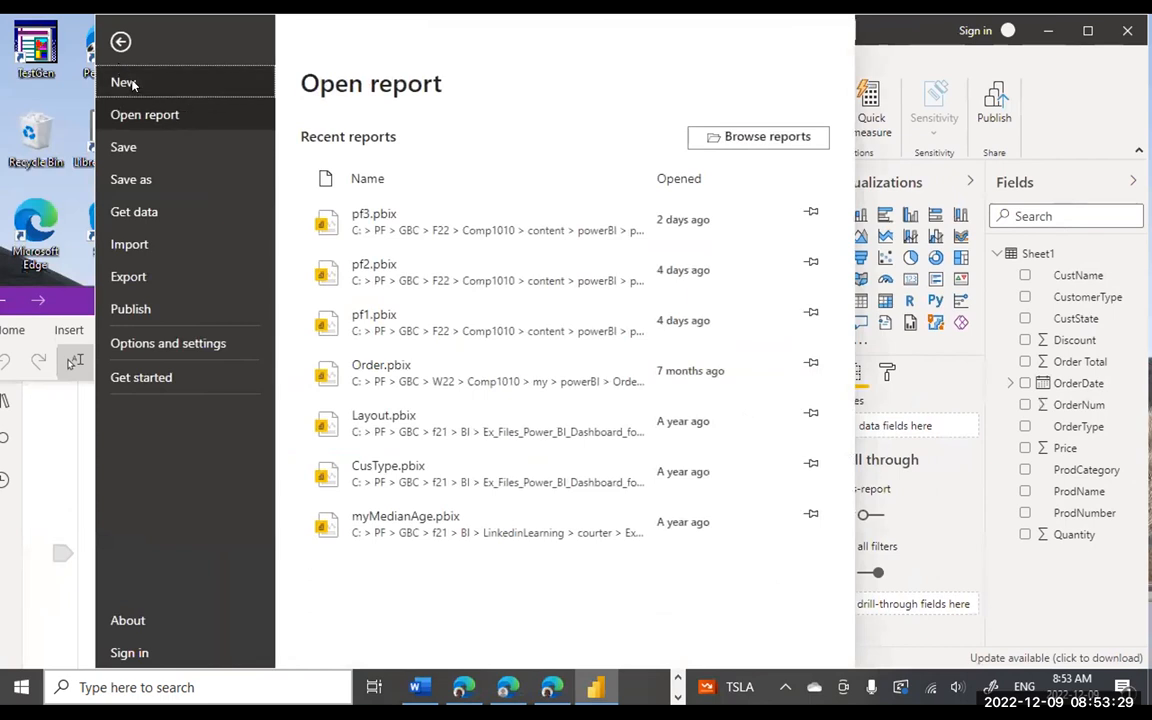
left_click(131, 84)
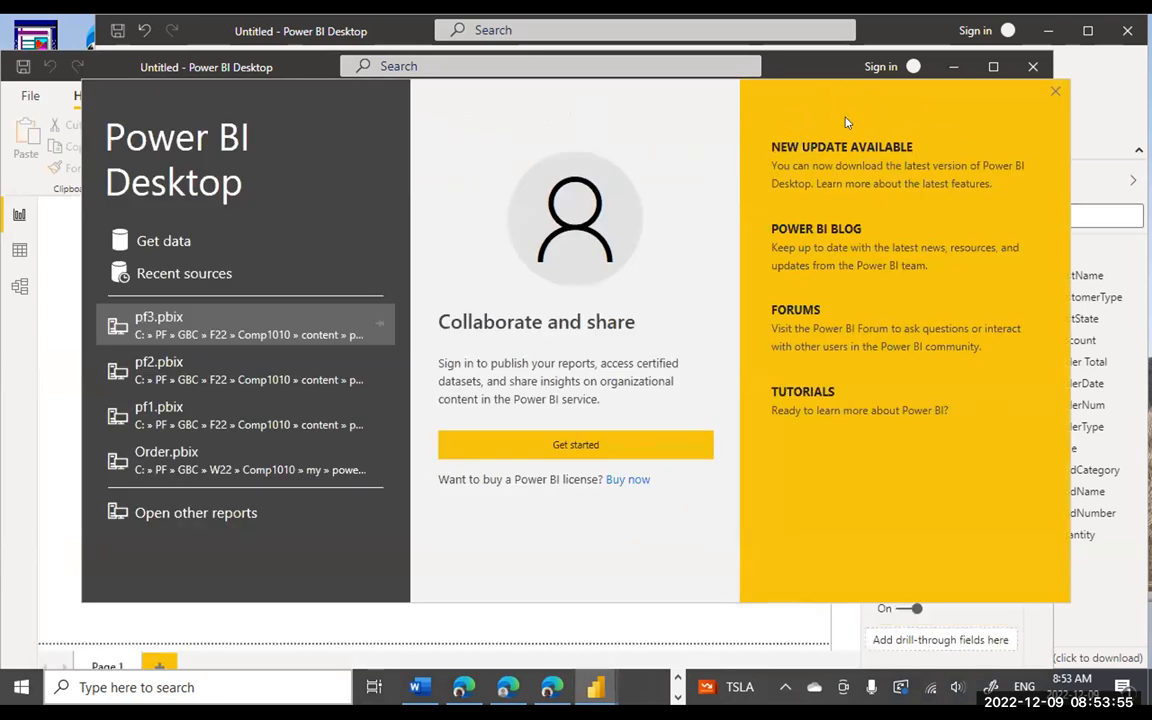
- Dismiss the new report's start screen and bring the dashboard window forward
left_click(1055, 92)
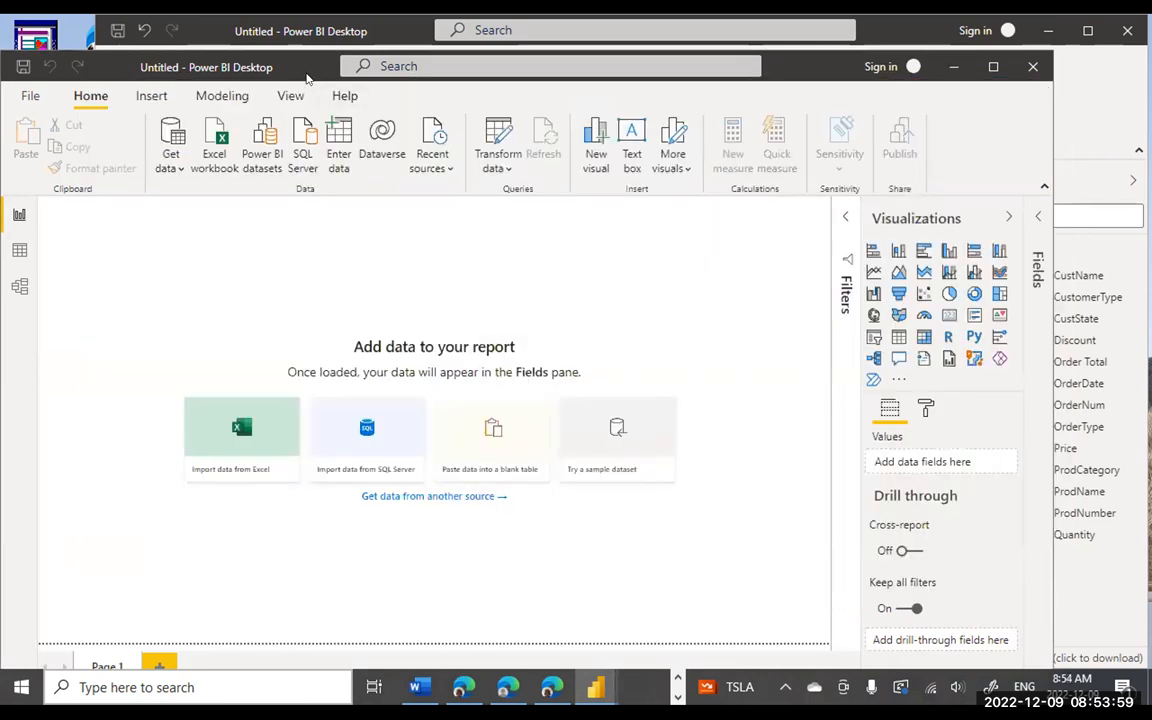
left_click_drag(279, 71, 275, 180)
left_click(381, 33)
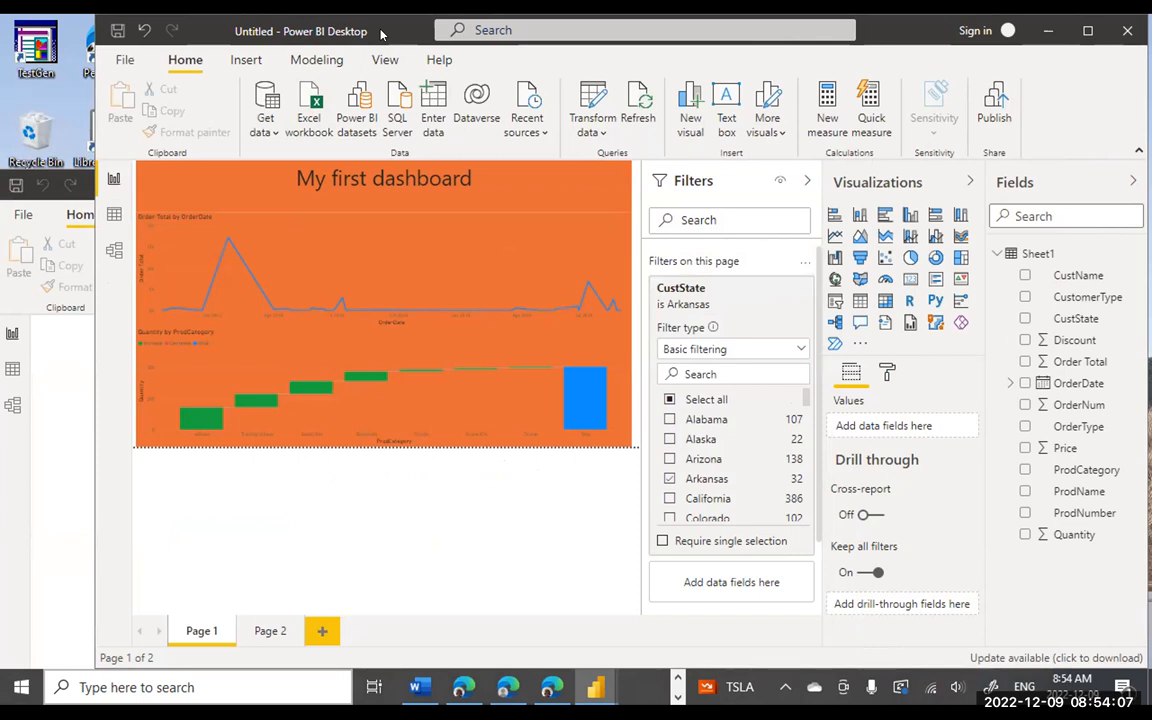
left_click_drag(381, 33, 334, 44)
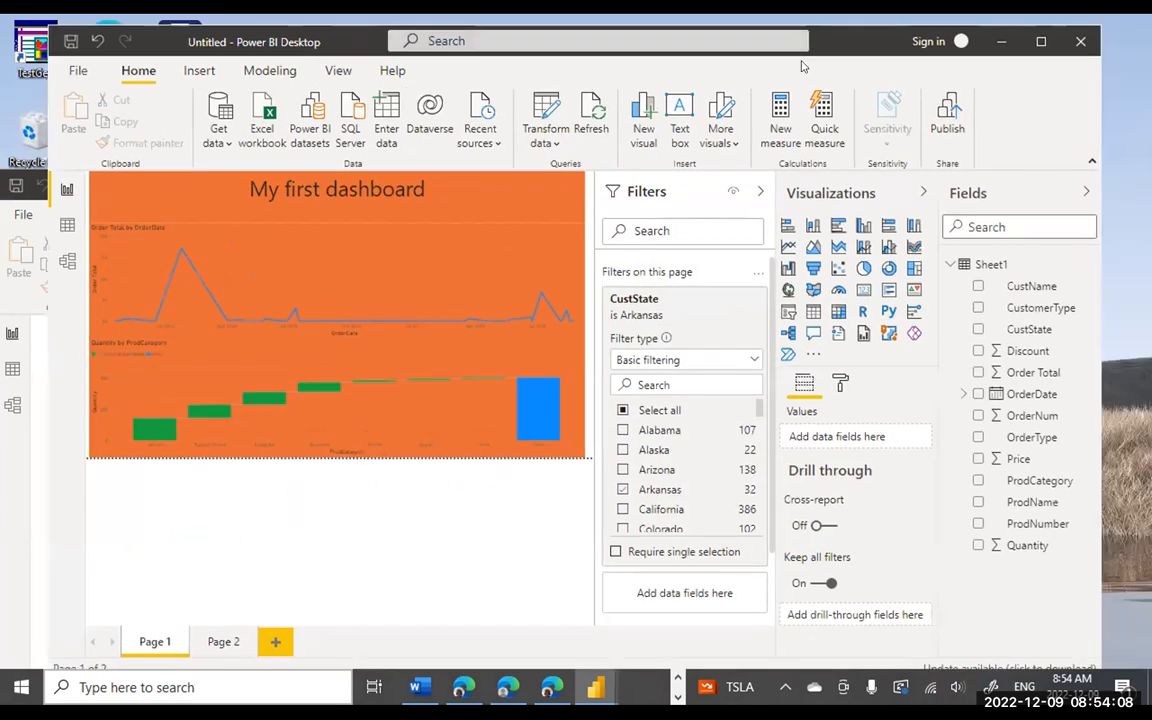
- Close the dashboard report without saving, leaving the blank report open
left_click(1081, 44)
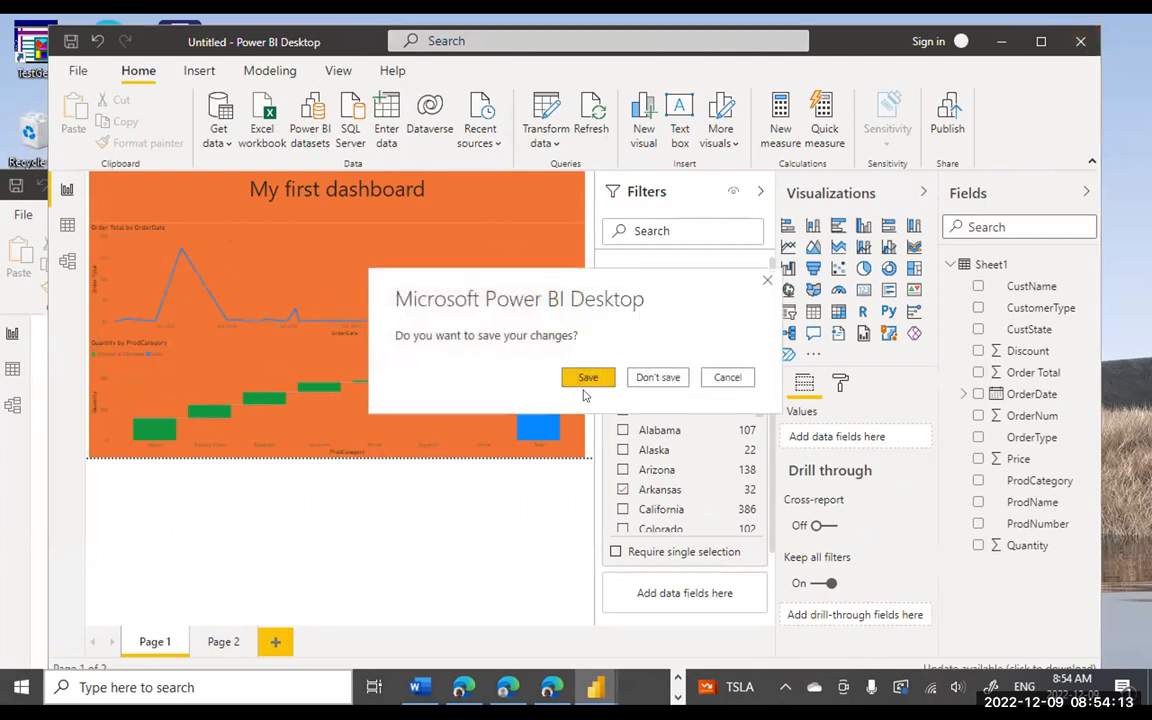
left_click(661, 377)
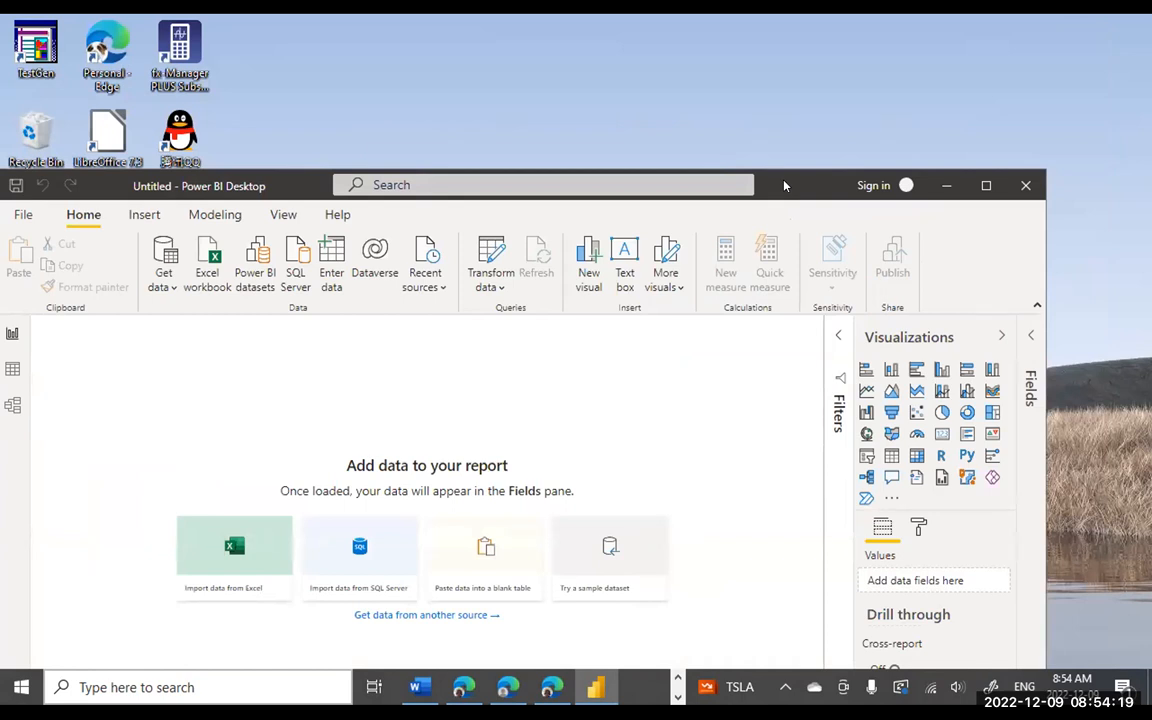
left_click_drag(785, 185, 801, 67)
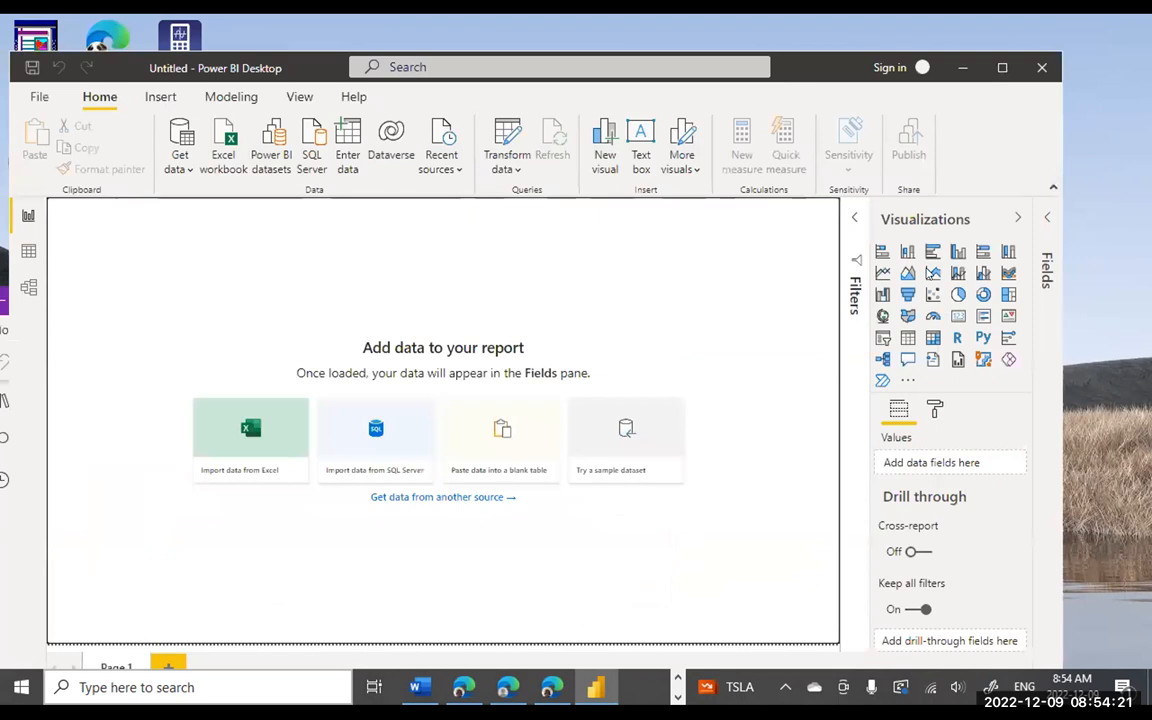
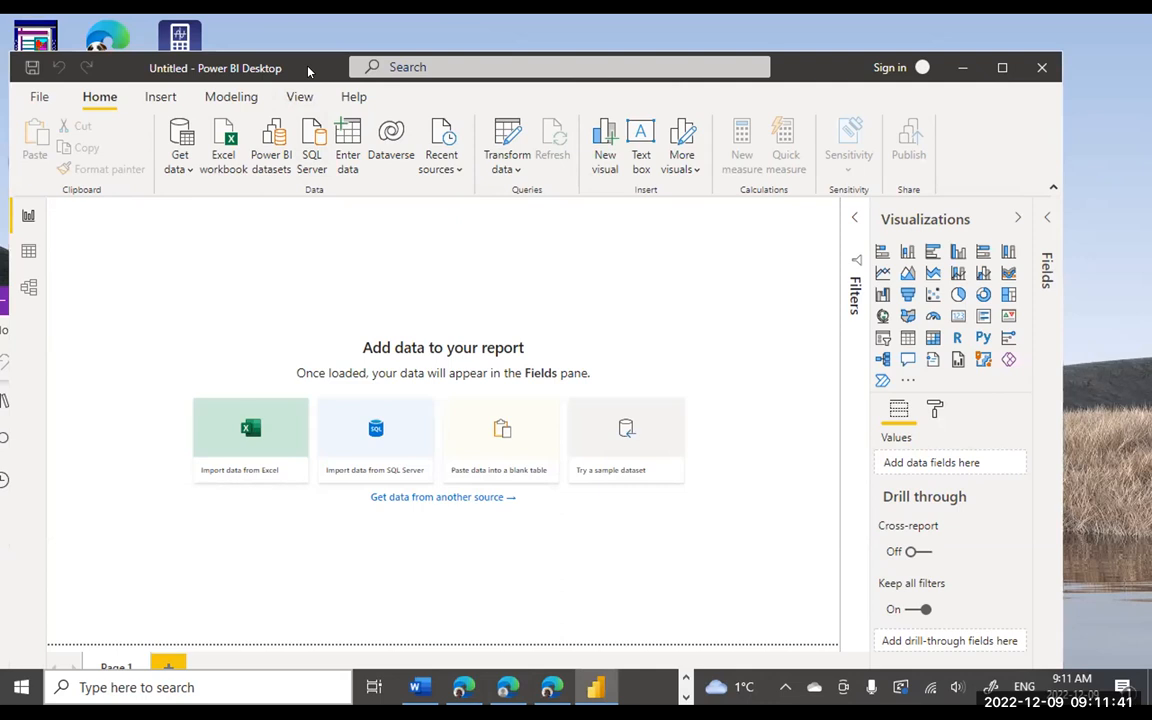
- Open the 03_02.xlsx workbook from the powerBI folder as an Excel data source
left_click_drag(308, 72, 312, 56)
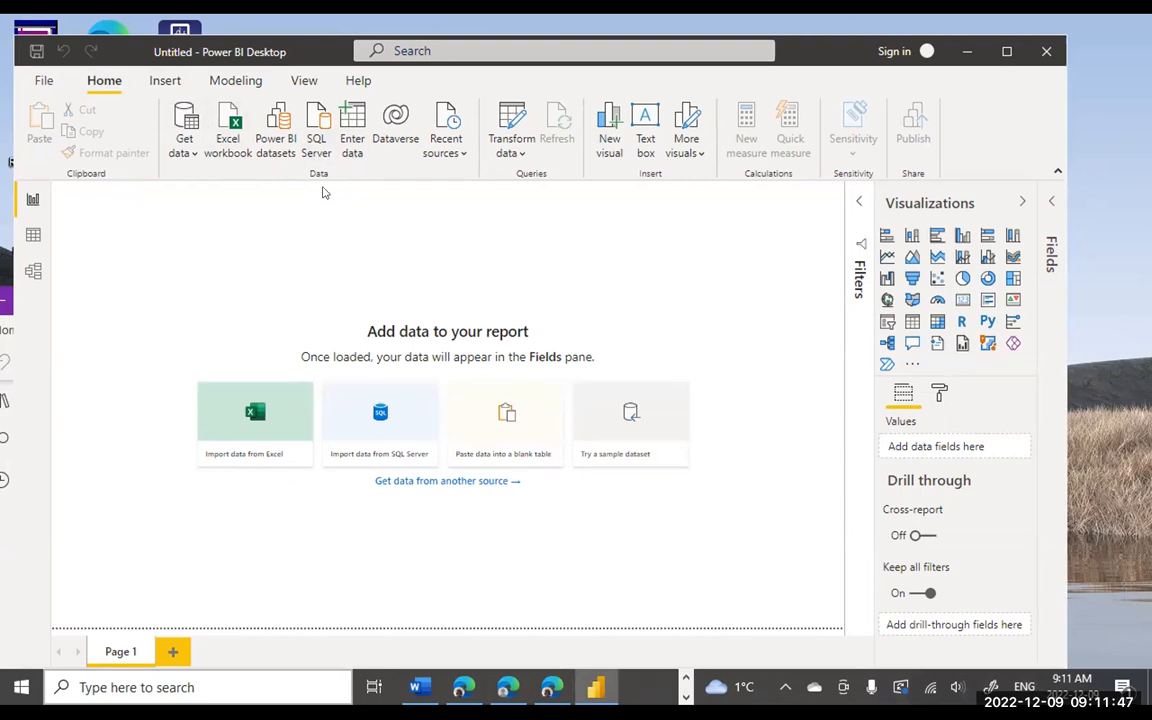
left_click(187, 148)
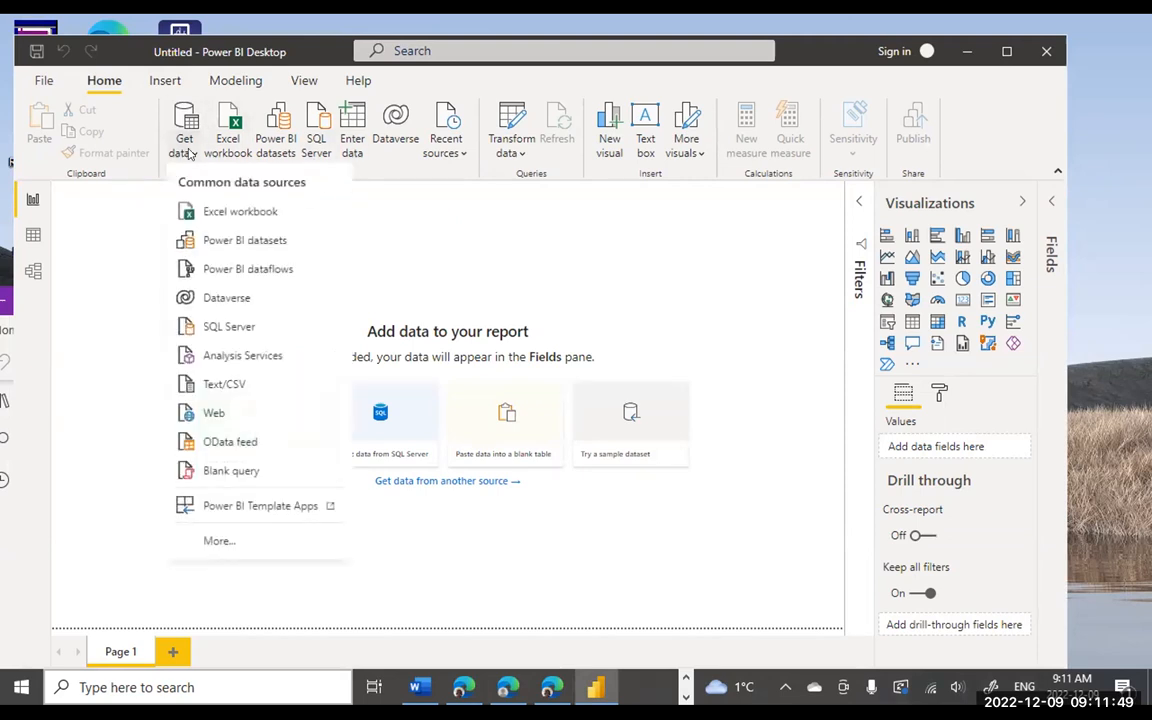
left_click(239, 213)
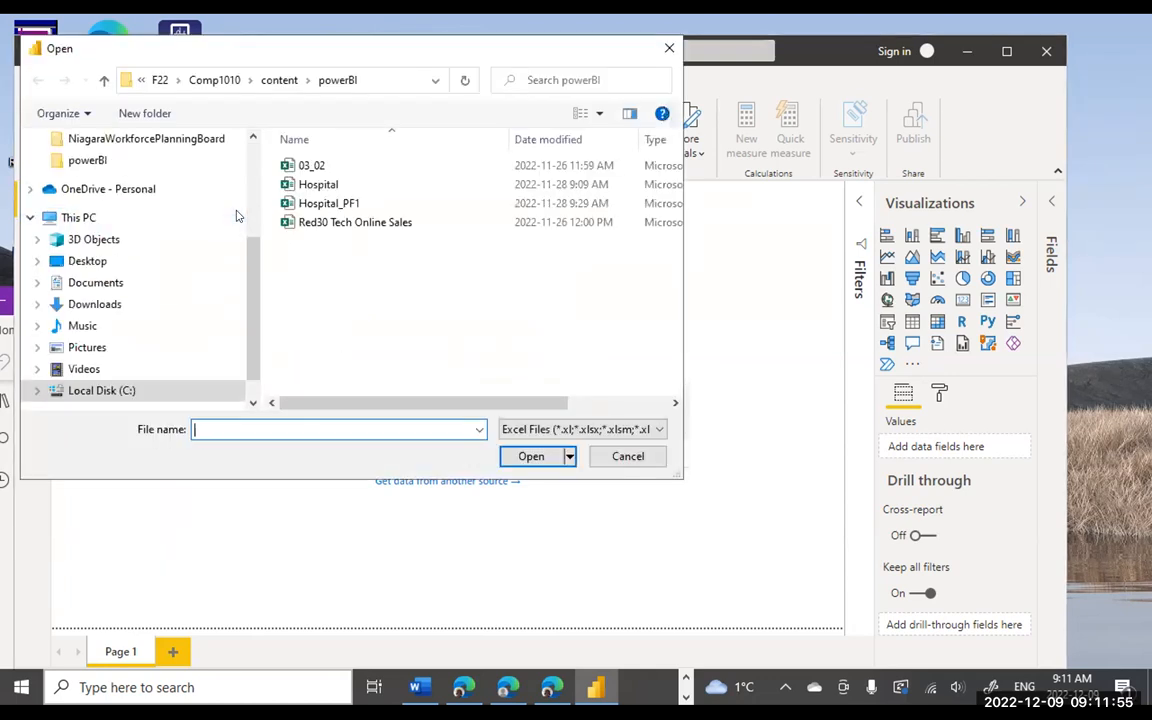
left_click(316, 167)
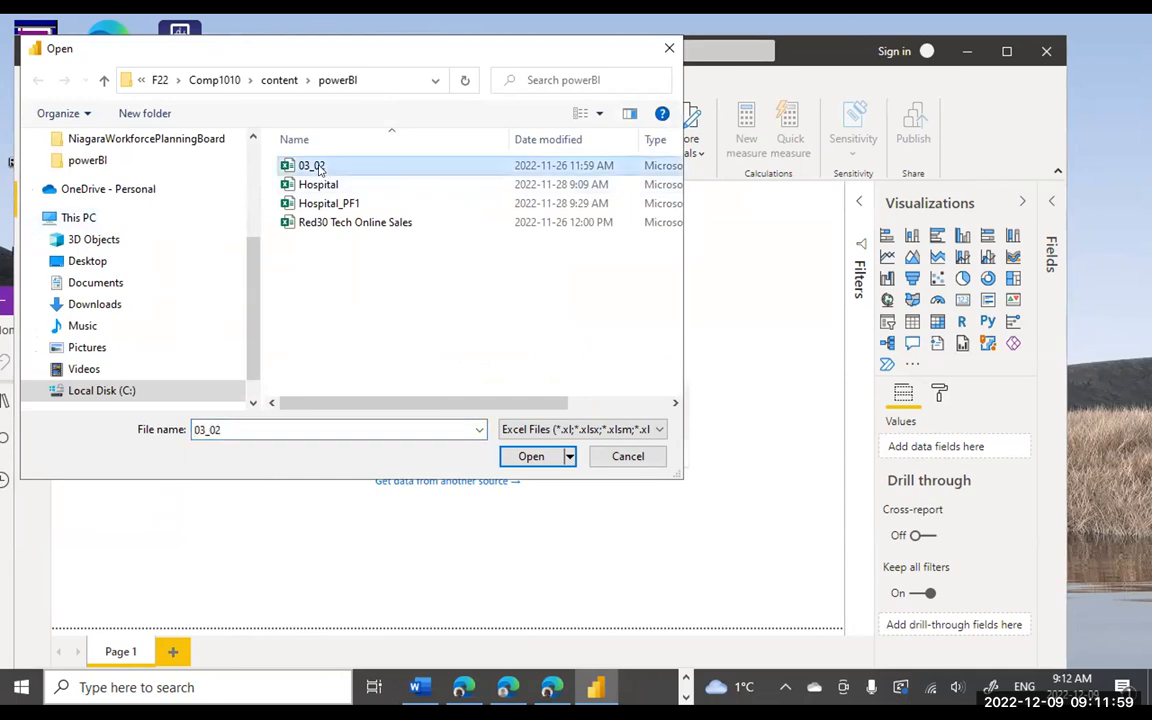
left_click(529, 452)
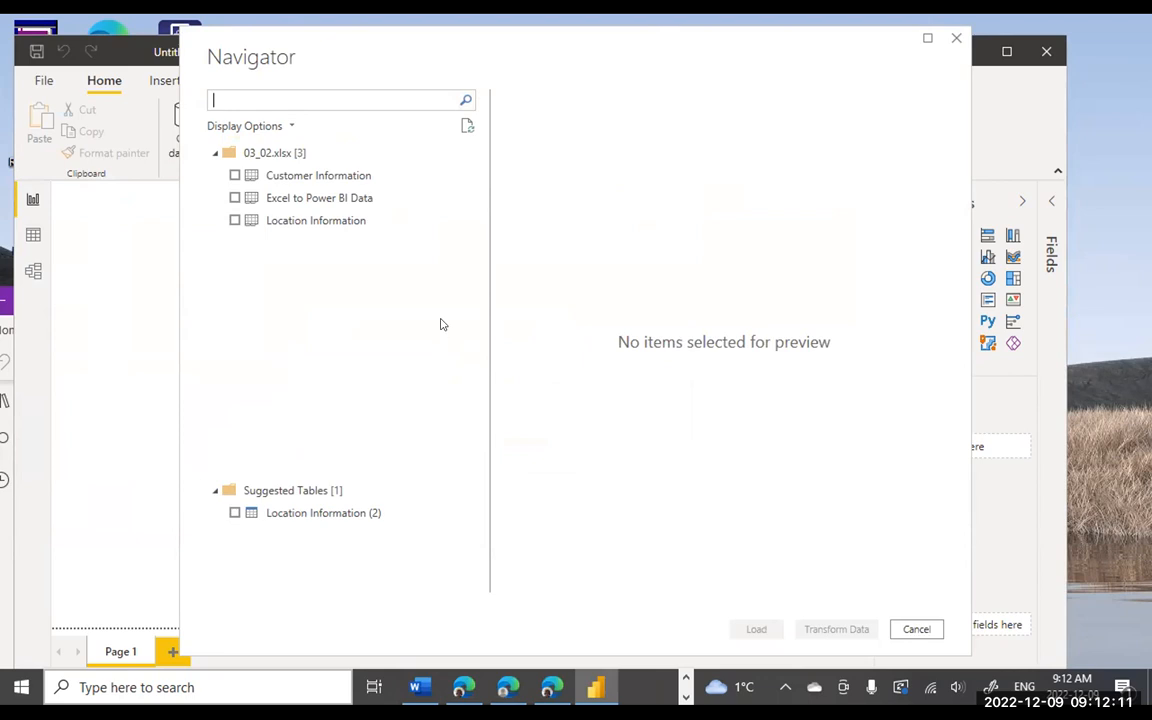
- Tick the Customer Information, Excel to Power BI Data and Location Information sheets and load them
left_click(235, 175)
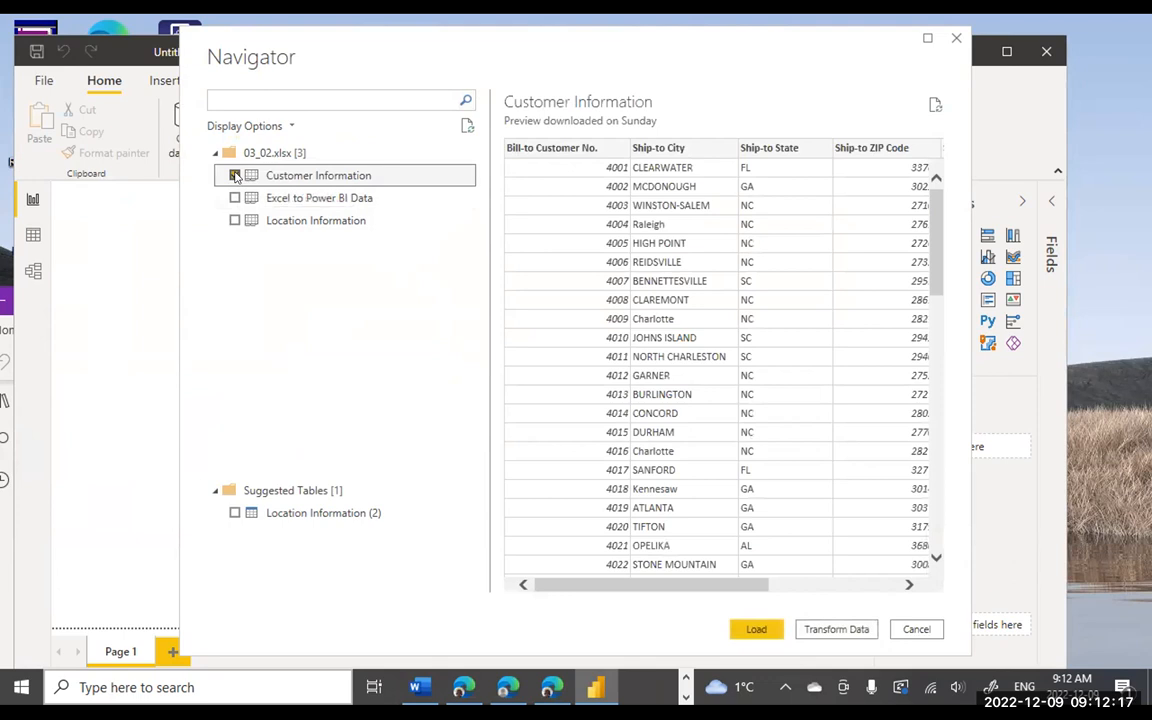
left_click(235, 198)
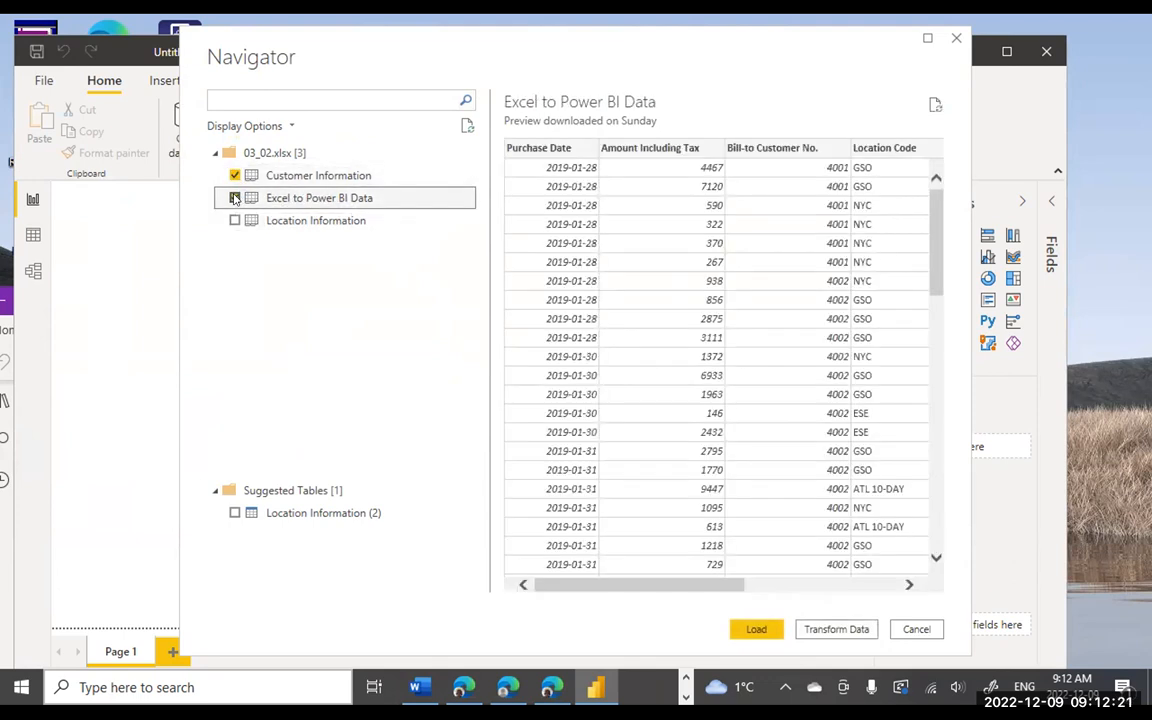
left_click(235, 220)
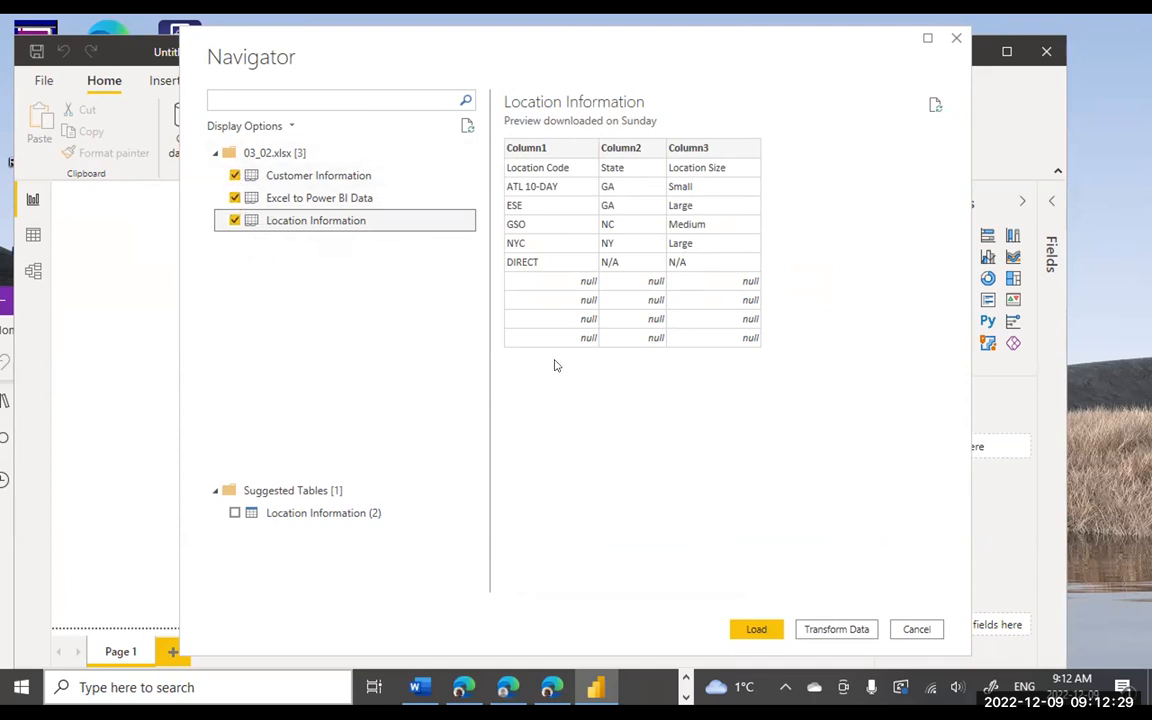
left_click(752, 628)
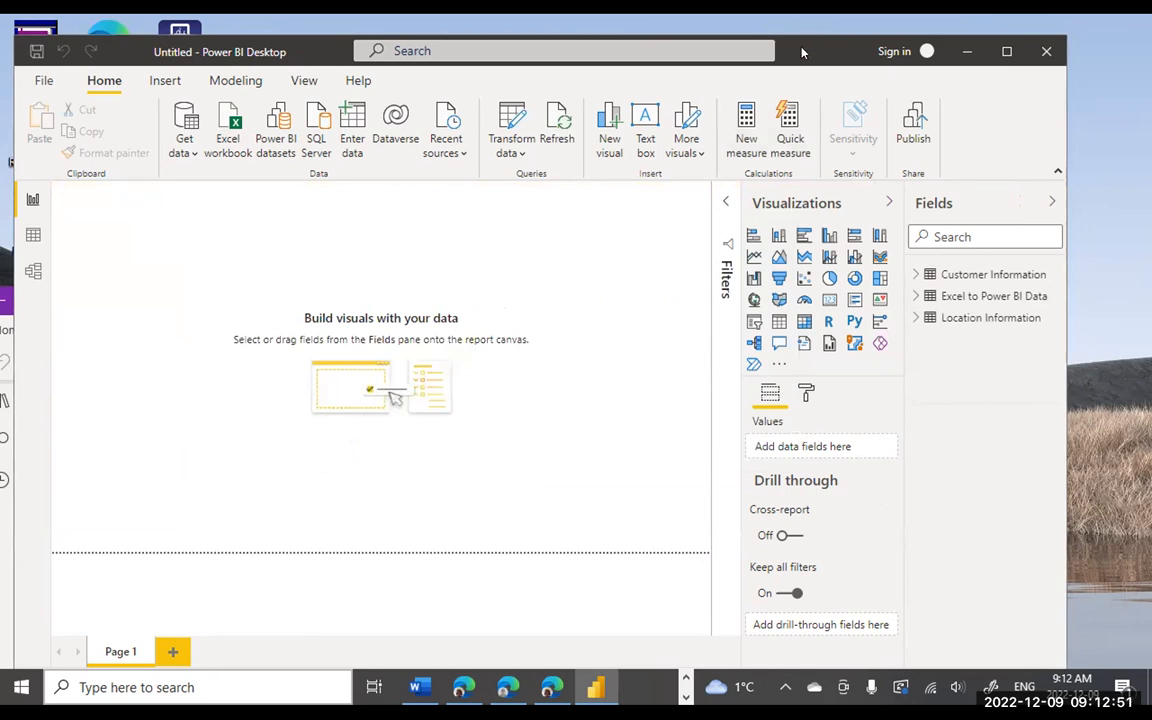
- Expand Customer Information, Excel to Power BI Data and Location Information in the Fields pane
left_click_drag(810, 52, 816, 45)
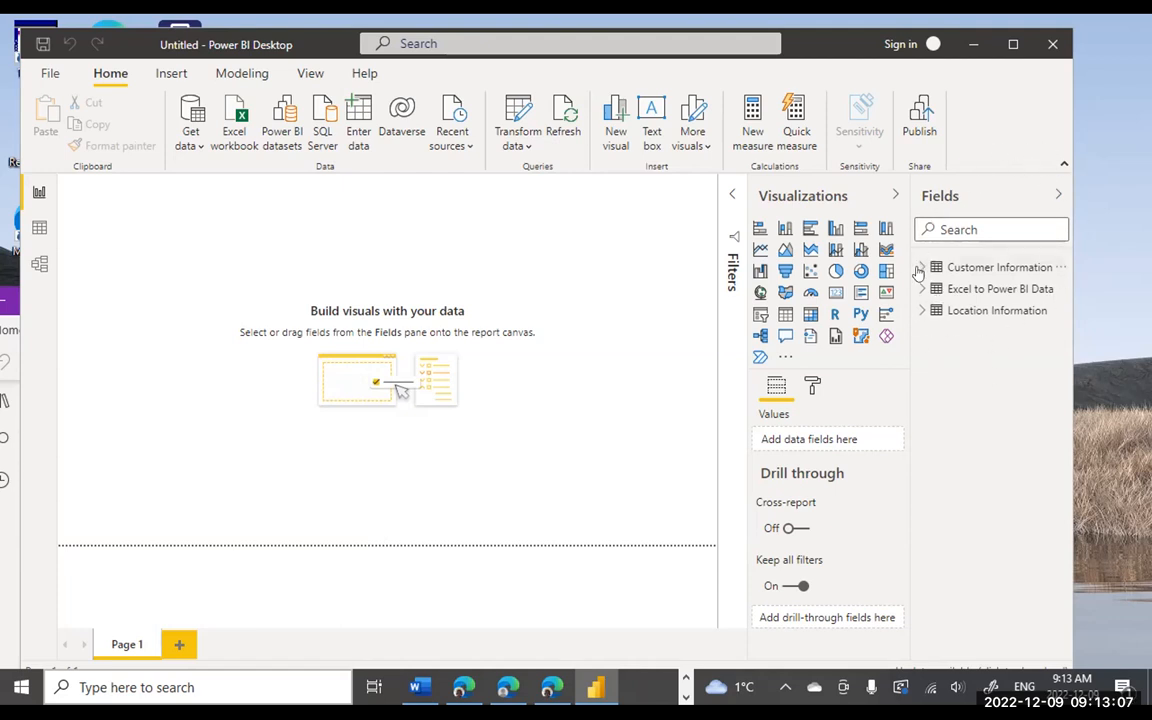
left_click(919, 270)
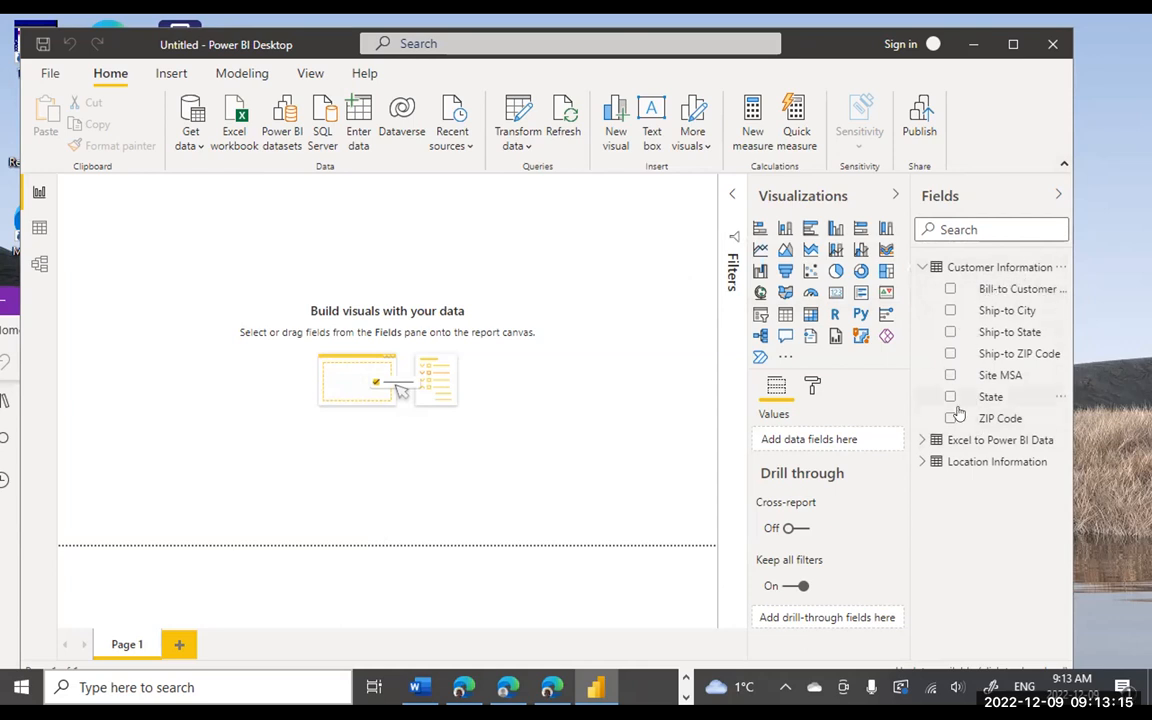
left_click(923, 441)
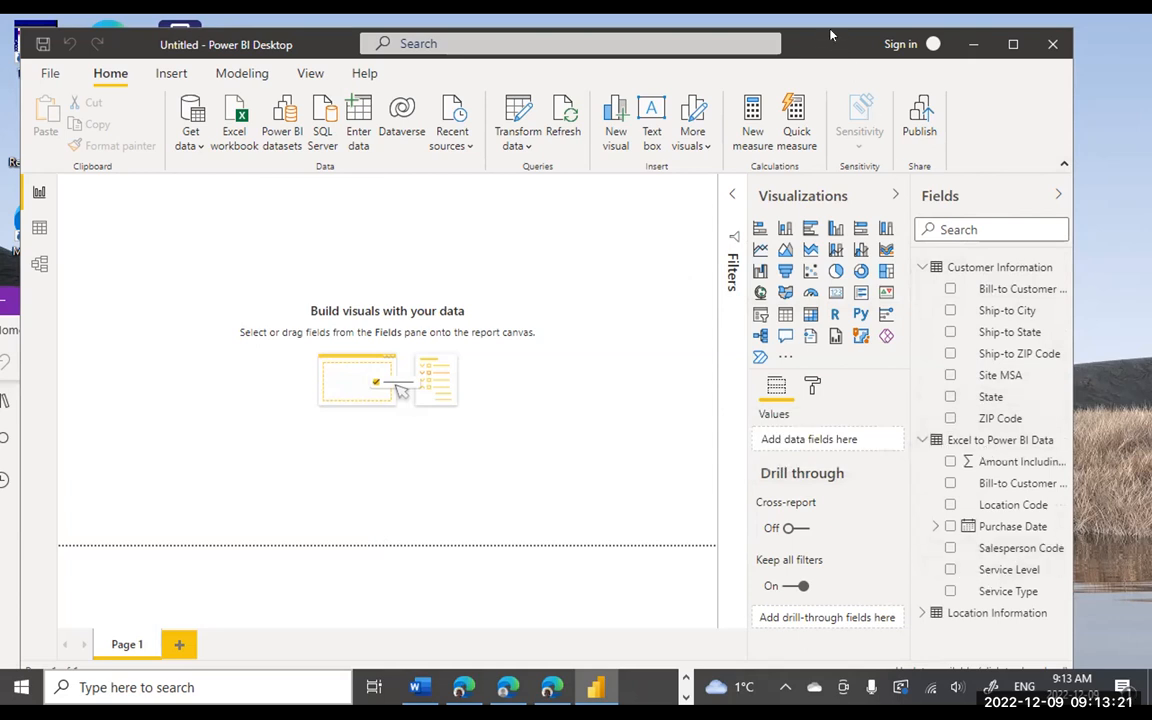
left_click_drag(830, 35, 830, 22)
left_click(921, 604)
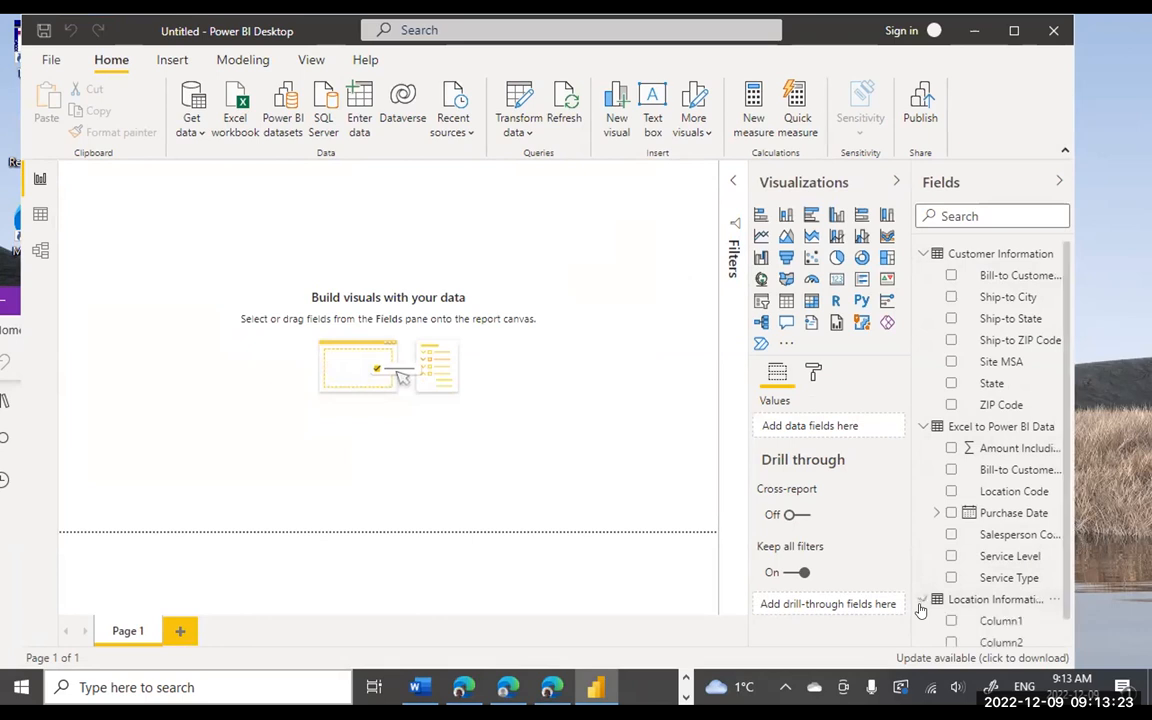
scroll(1023, 548, "down", 1)
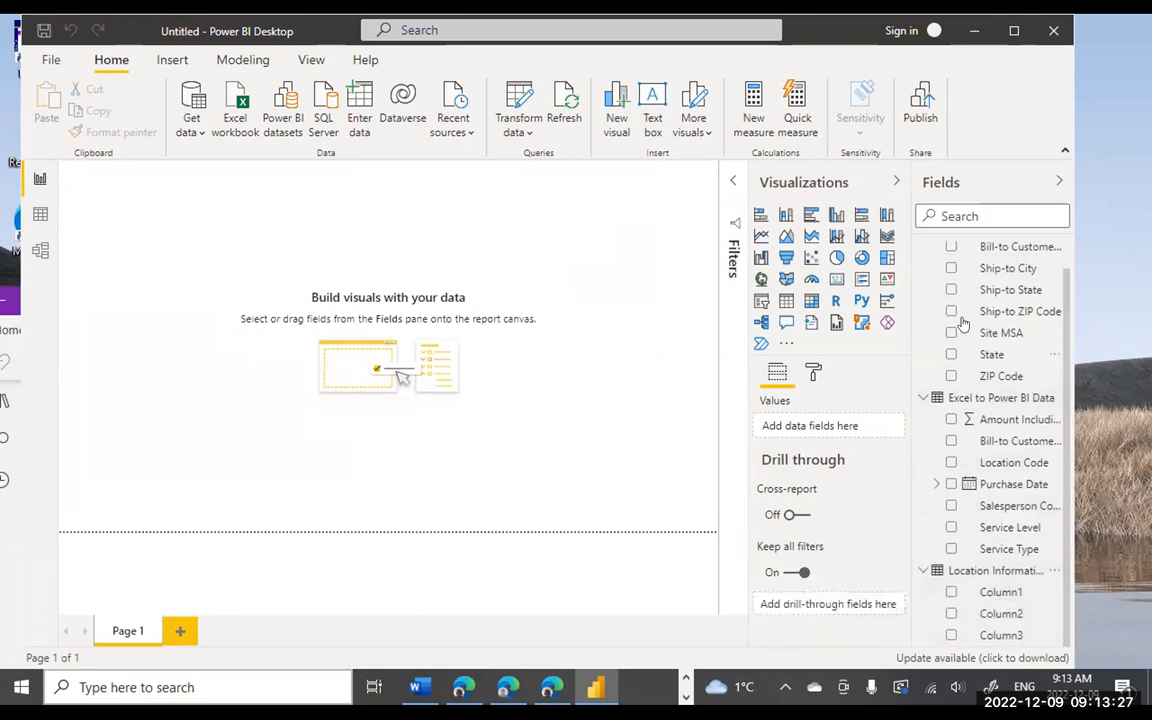
scroll(962, 322, "up", 1)
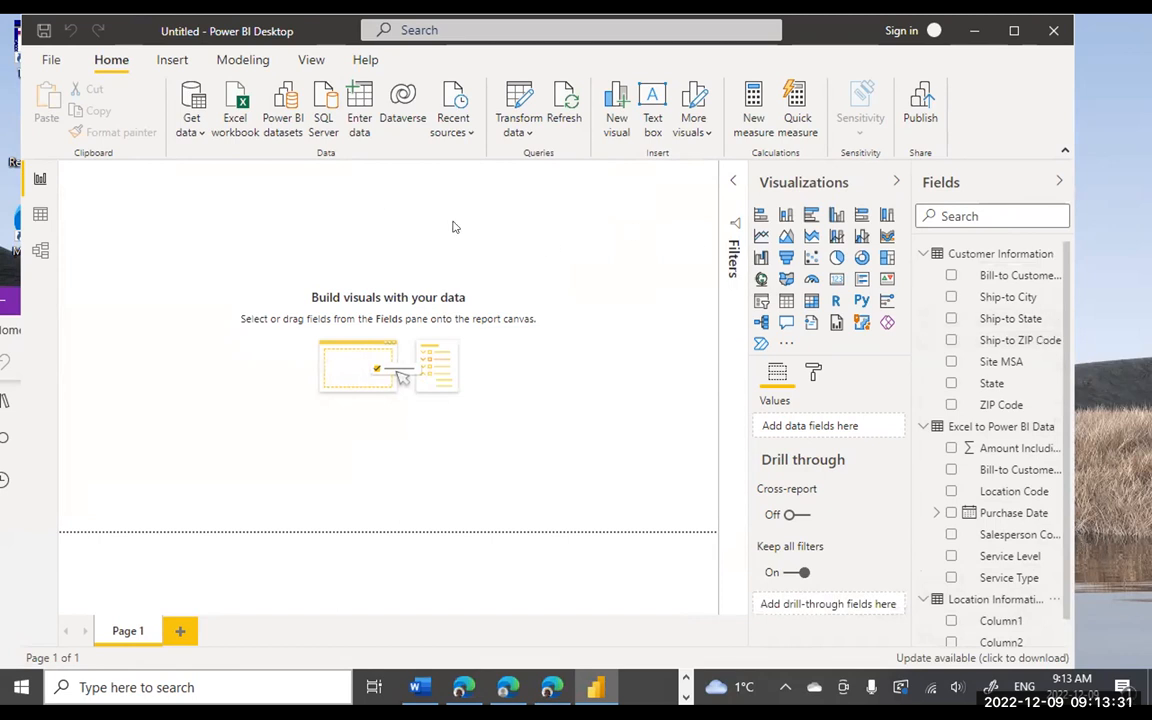
- Browse the Excel to Power BI Data and Location Information rows in Data view
left_click(40, 217)
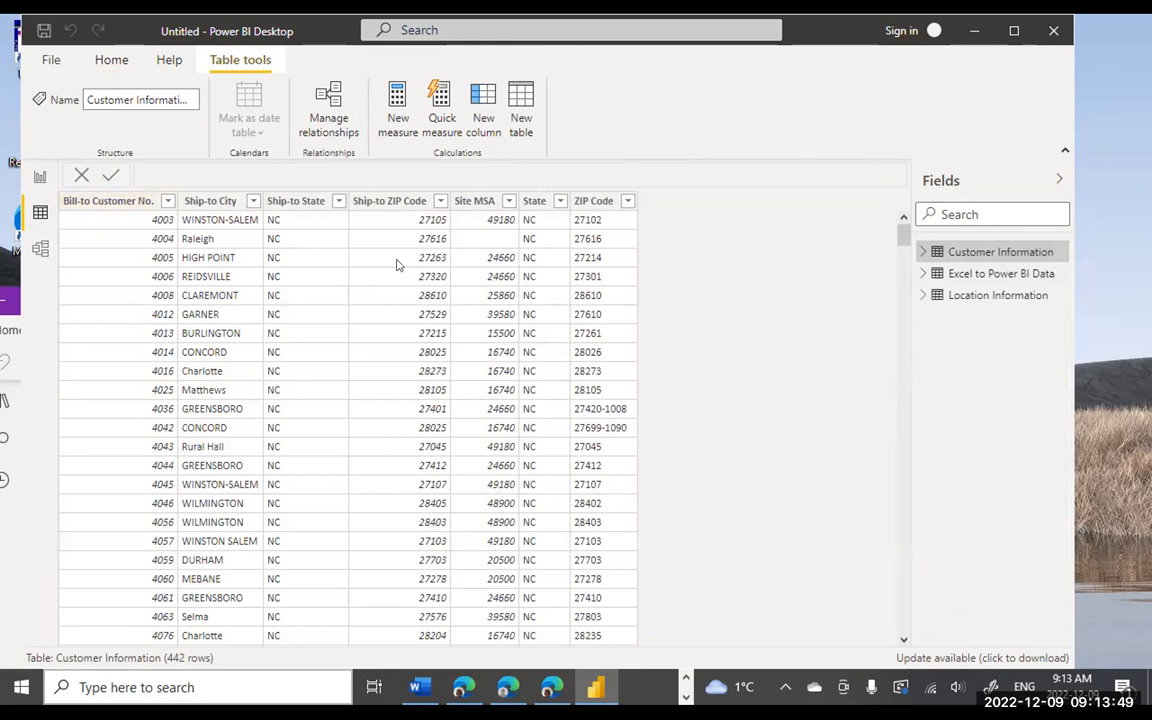
left_click(973, 278)
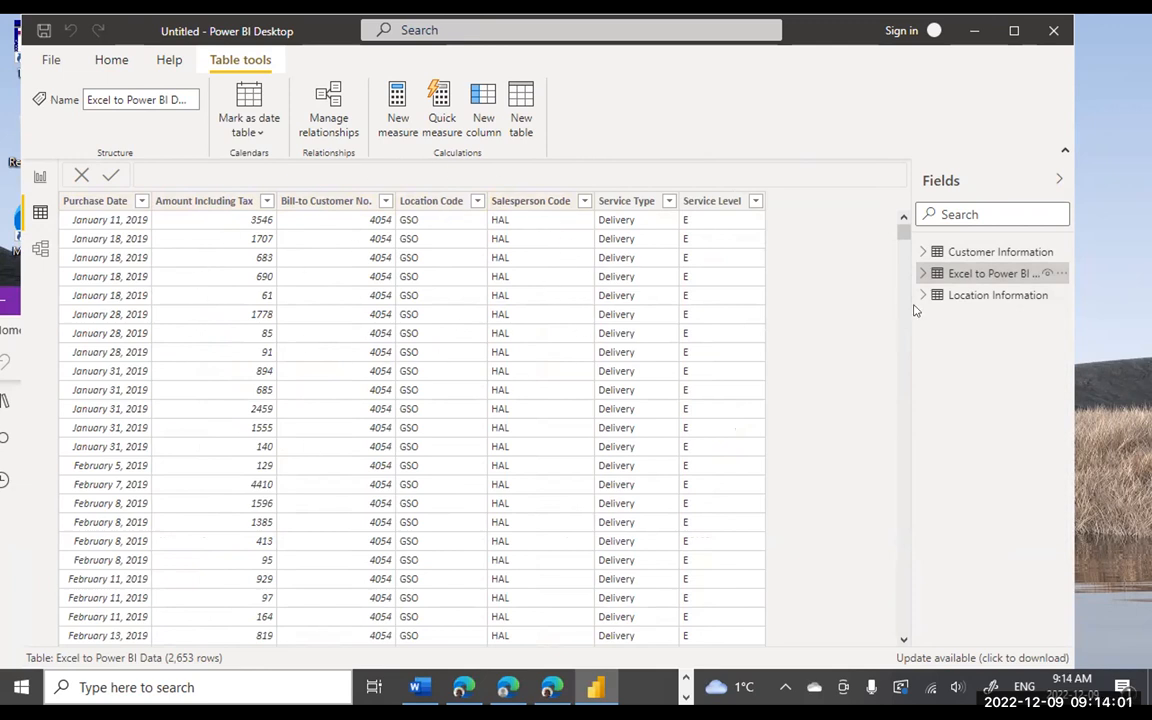
left_click(968, 296)
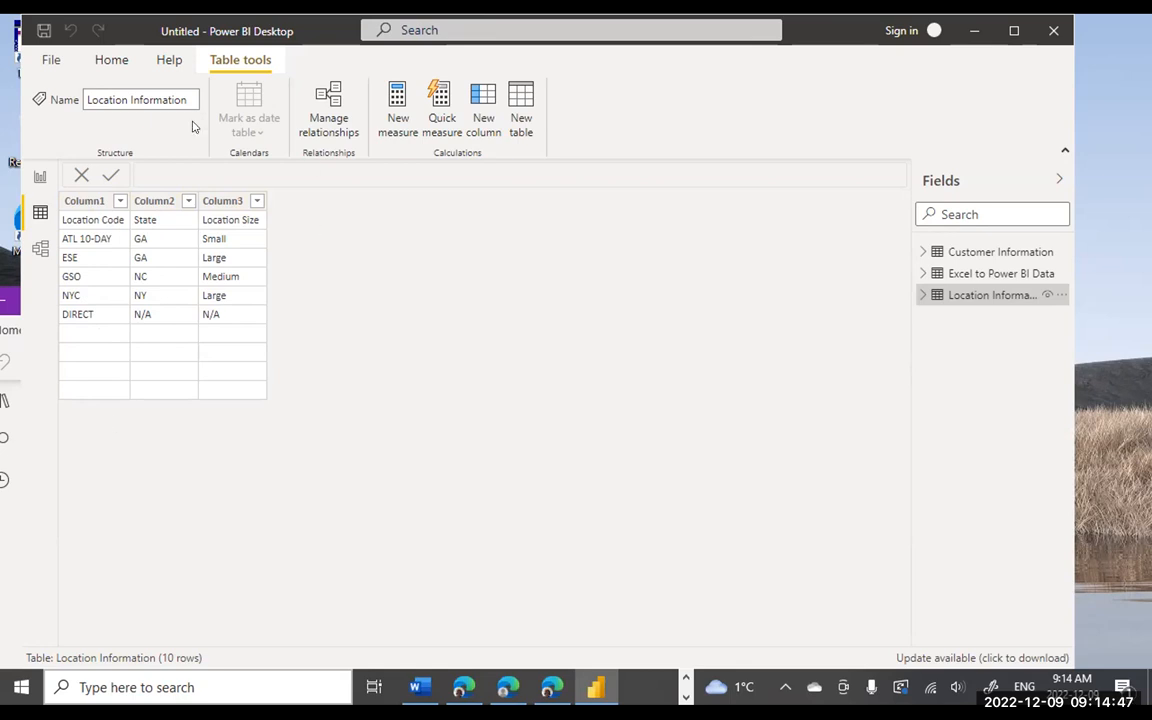
left_click(110, 68)
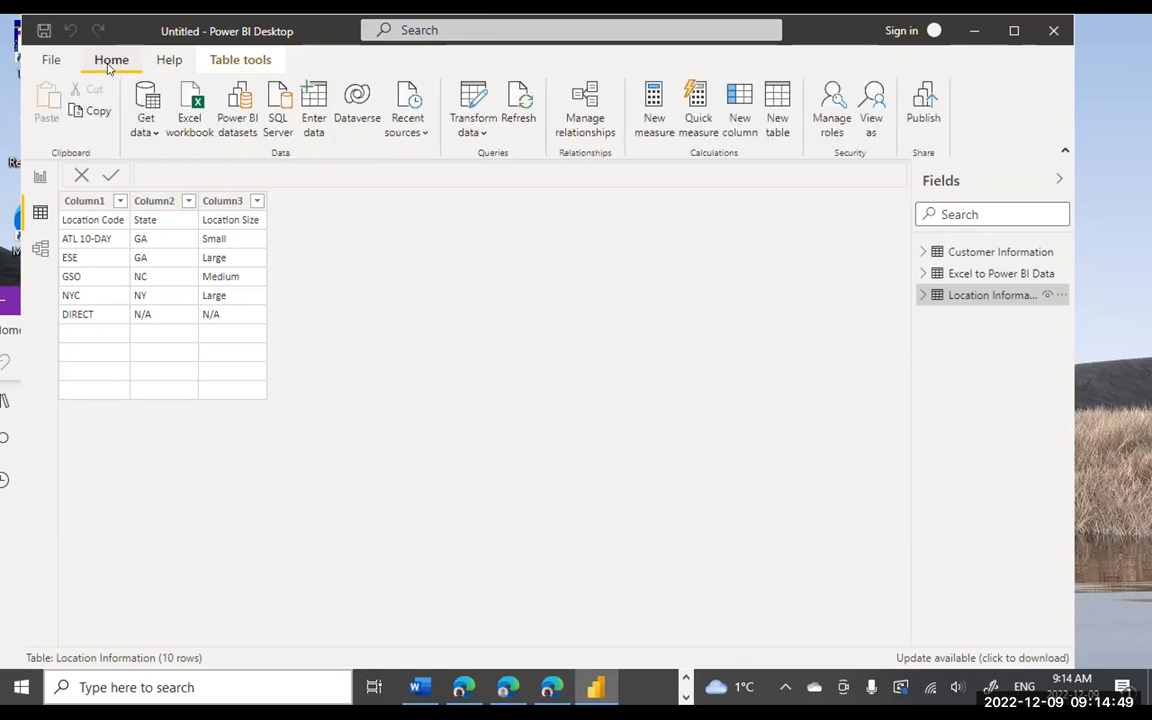
- Open Power Query Editor on the Location Information query, dismissing the stale-preview notices
left_click(470, 121)
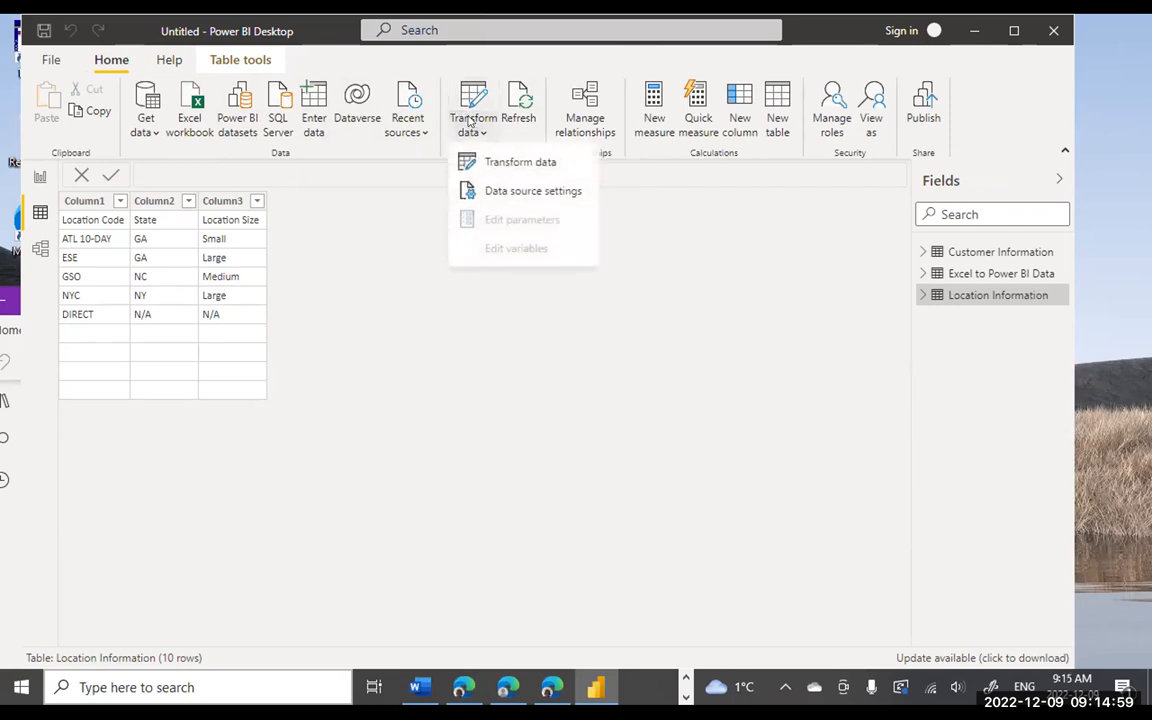
left_click(521, 164)
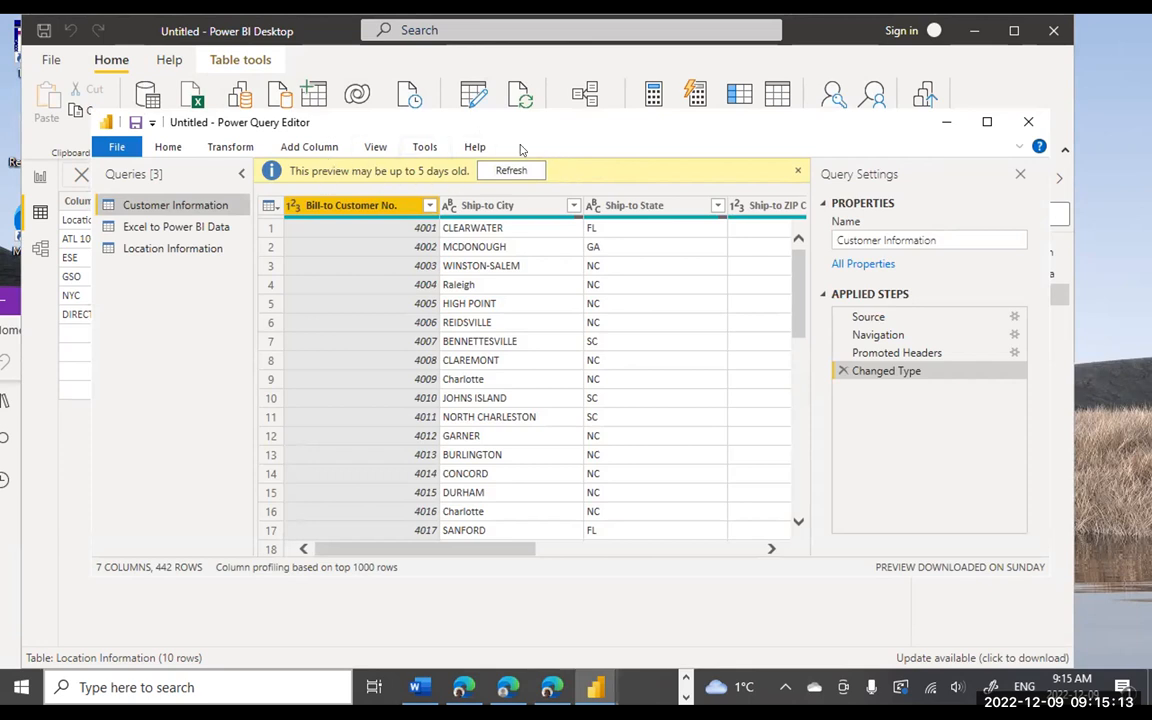
left_click(797, 171)
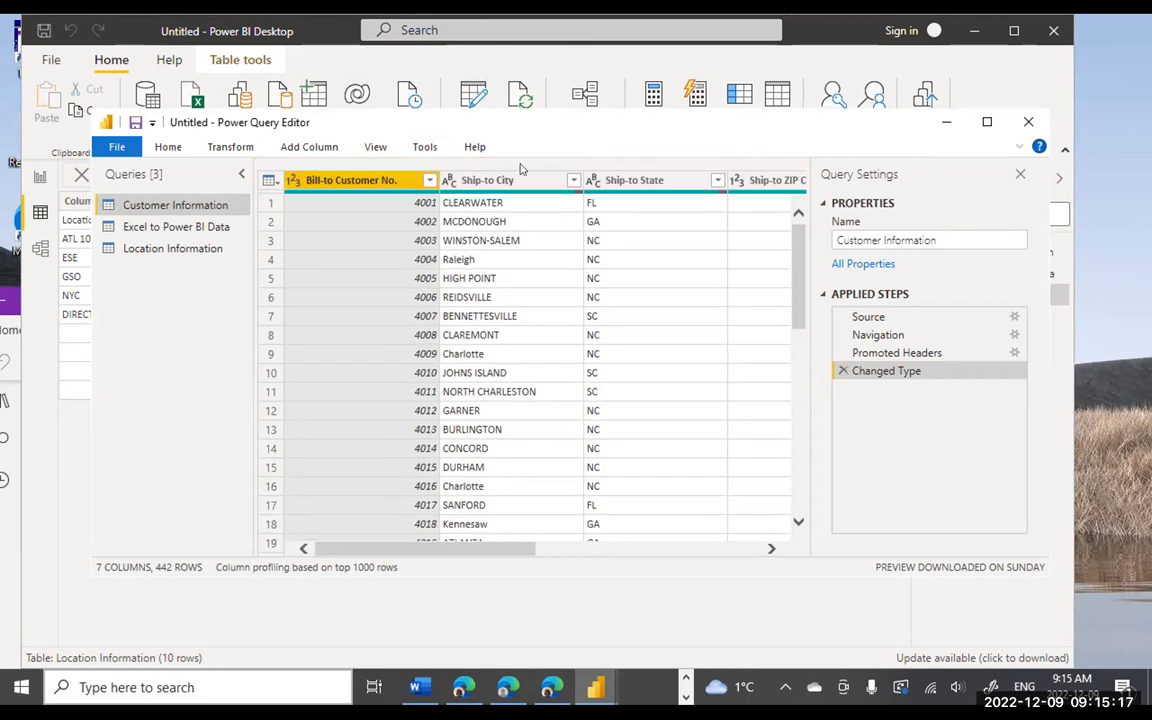
left_click(157, 250)
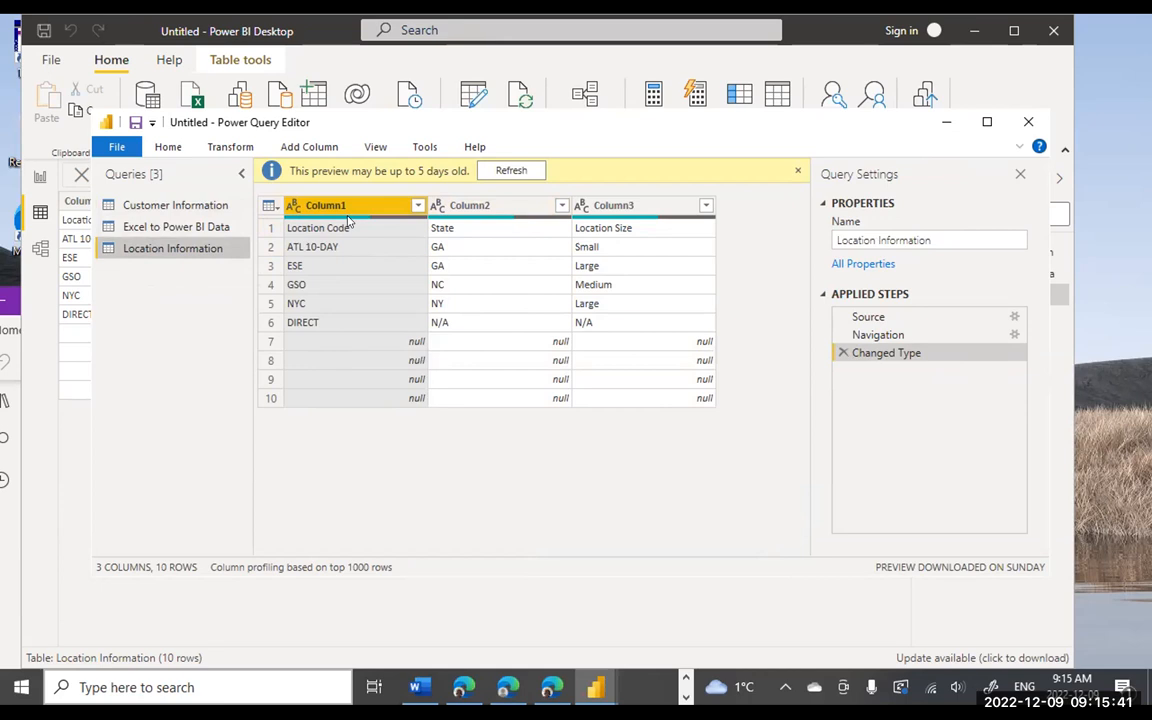
left_click(797, 172)
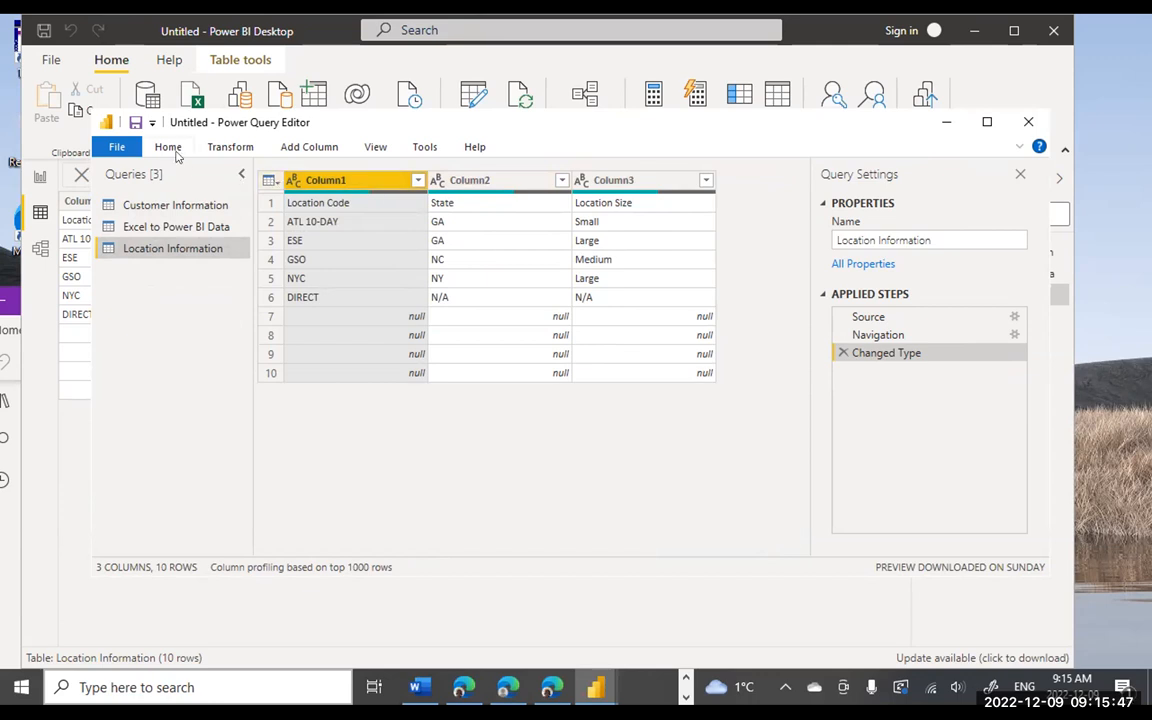
left_click(168, 148)
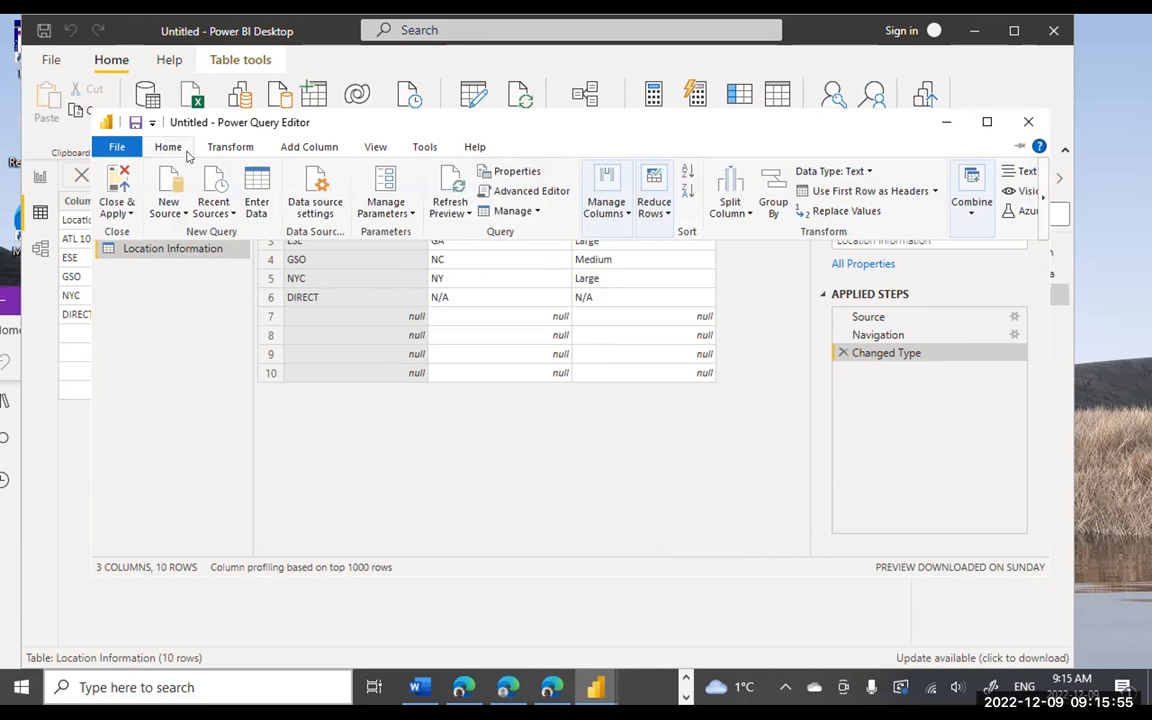
left_click(189, 311)
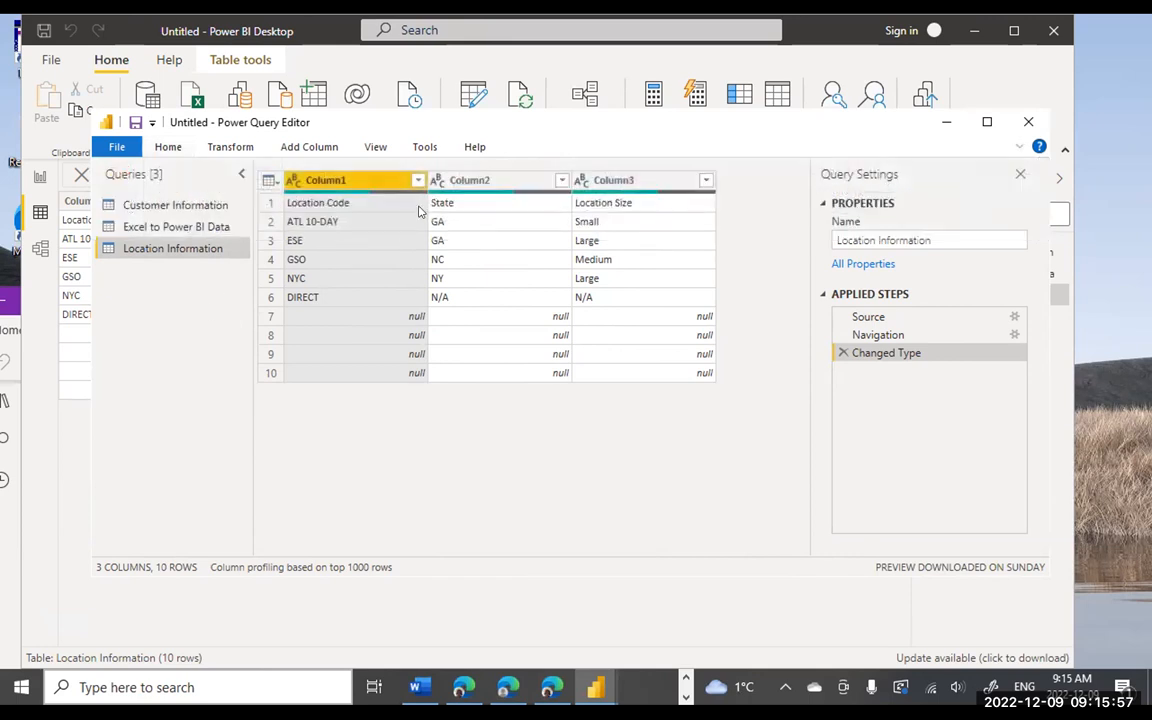
left_click(230, 147)
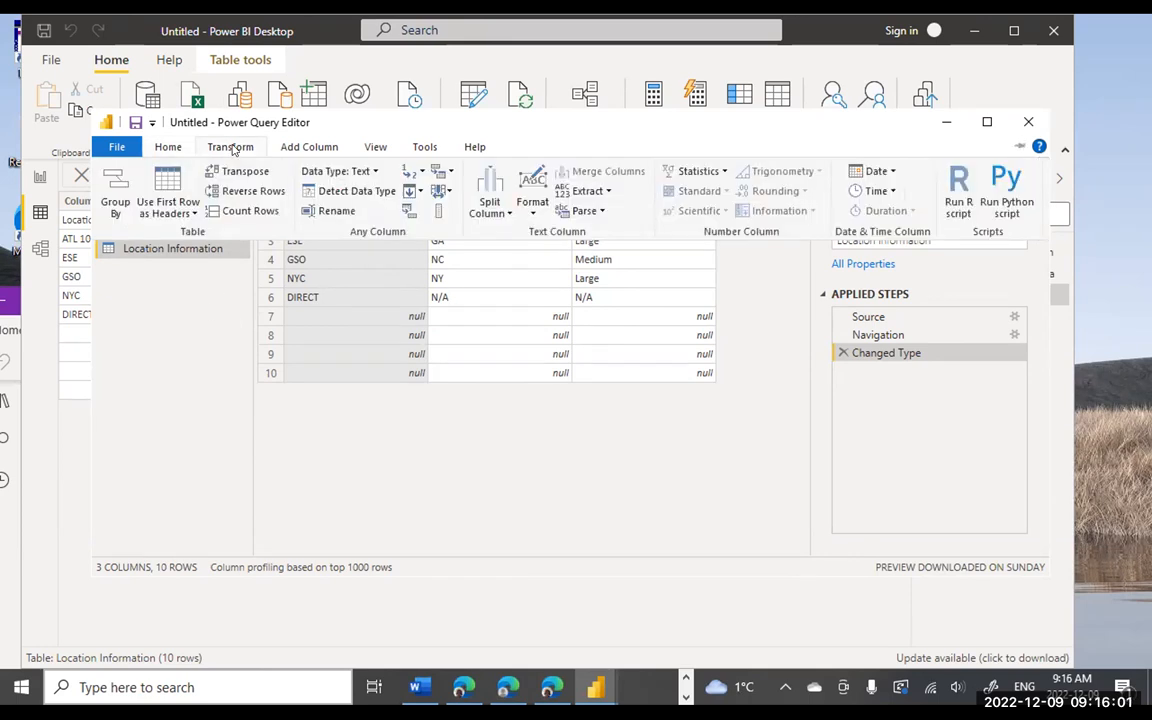
- Promote the first row to headers and remove the bottom 4 rows of Location Information
left_click(168, 195)
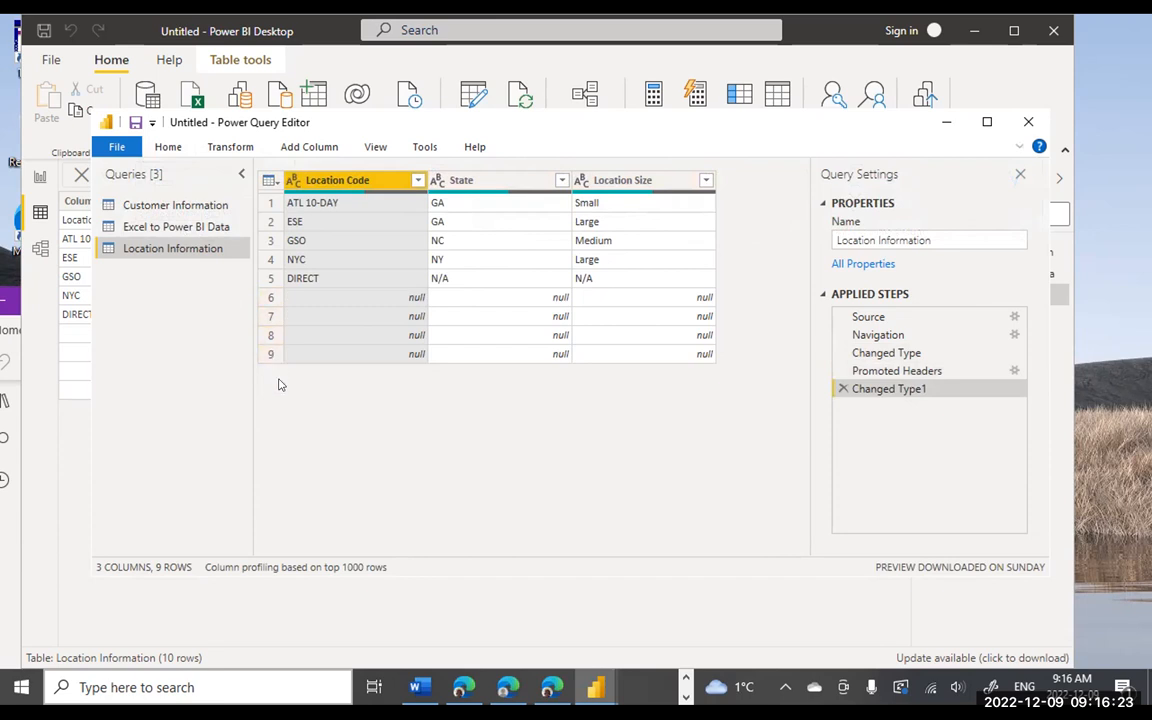
left_click(168, 148)
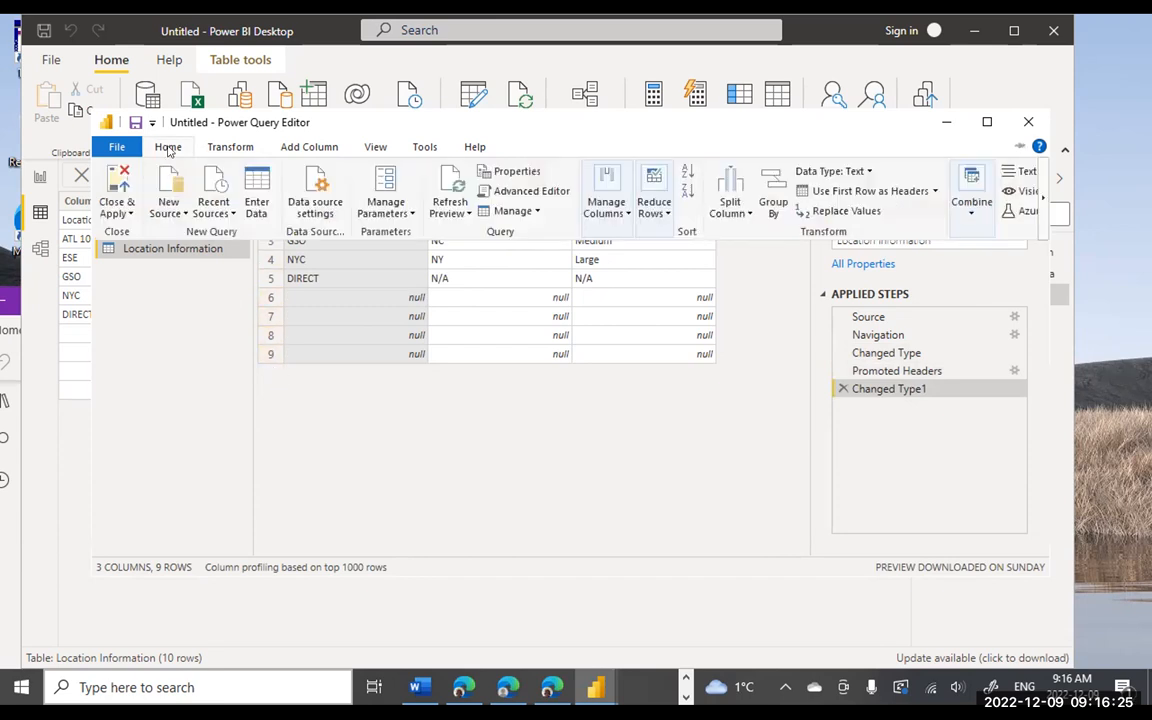
left_click(657, 215)
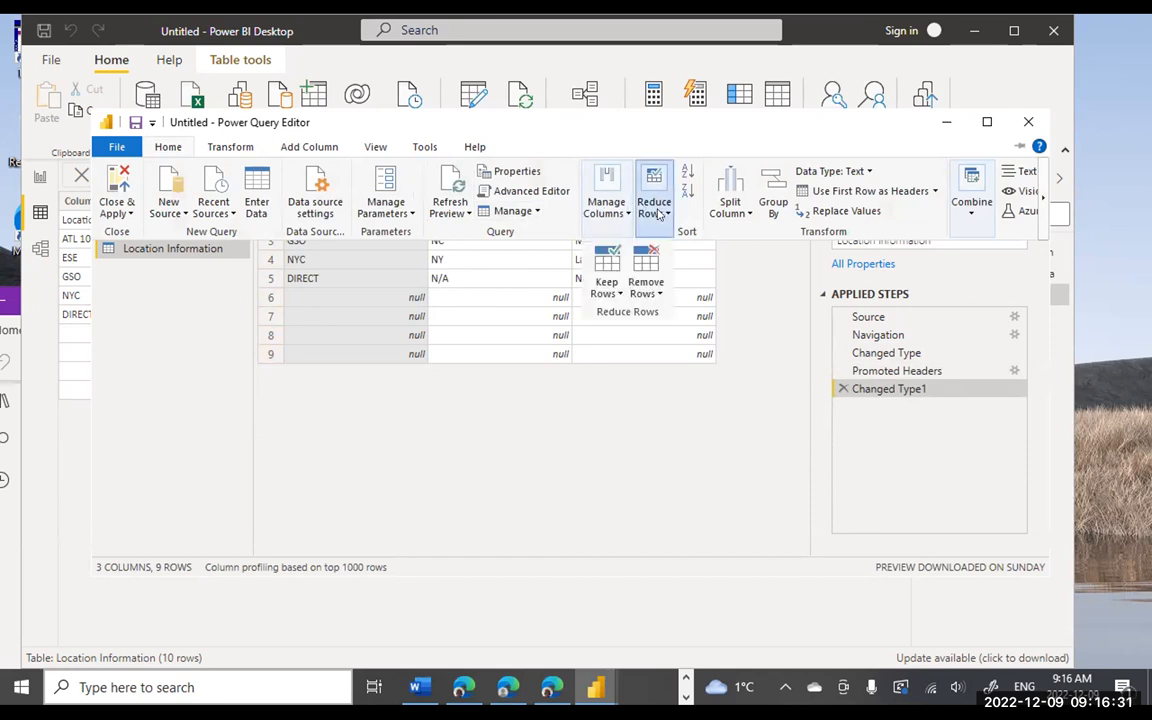
left_click(654, 296)
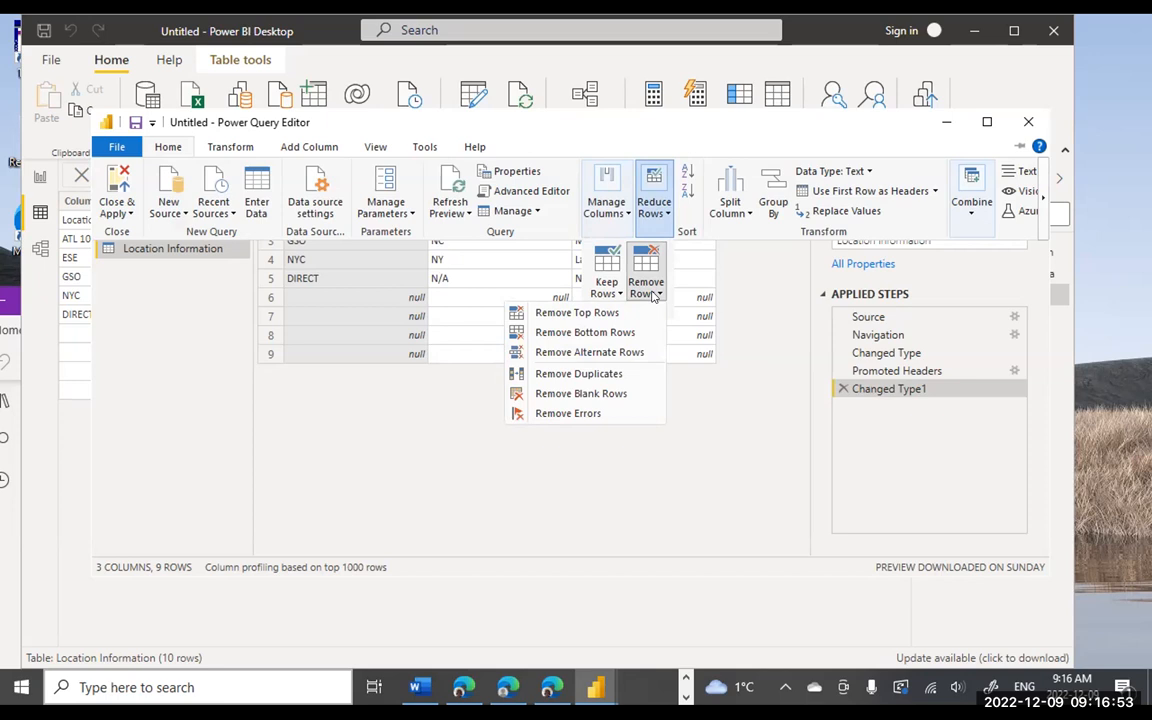
left_click(601, 331)
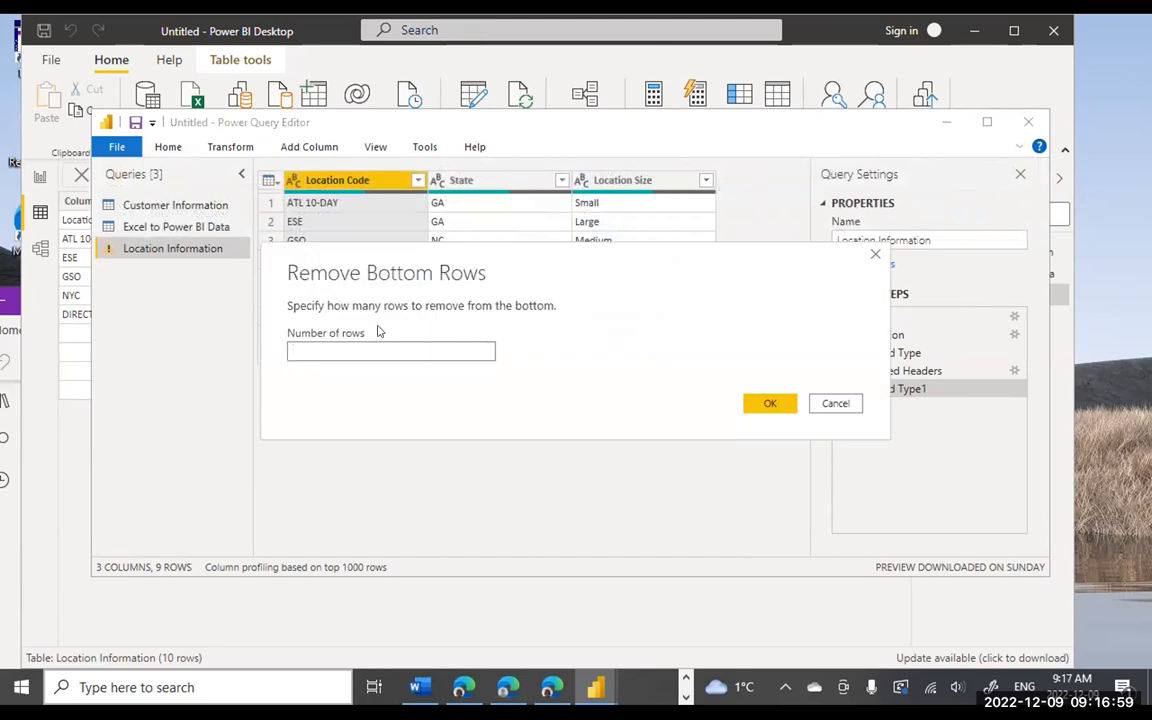
left_click(318, 344)
type("4")
left_click(768, 403)
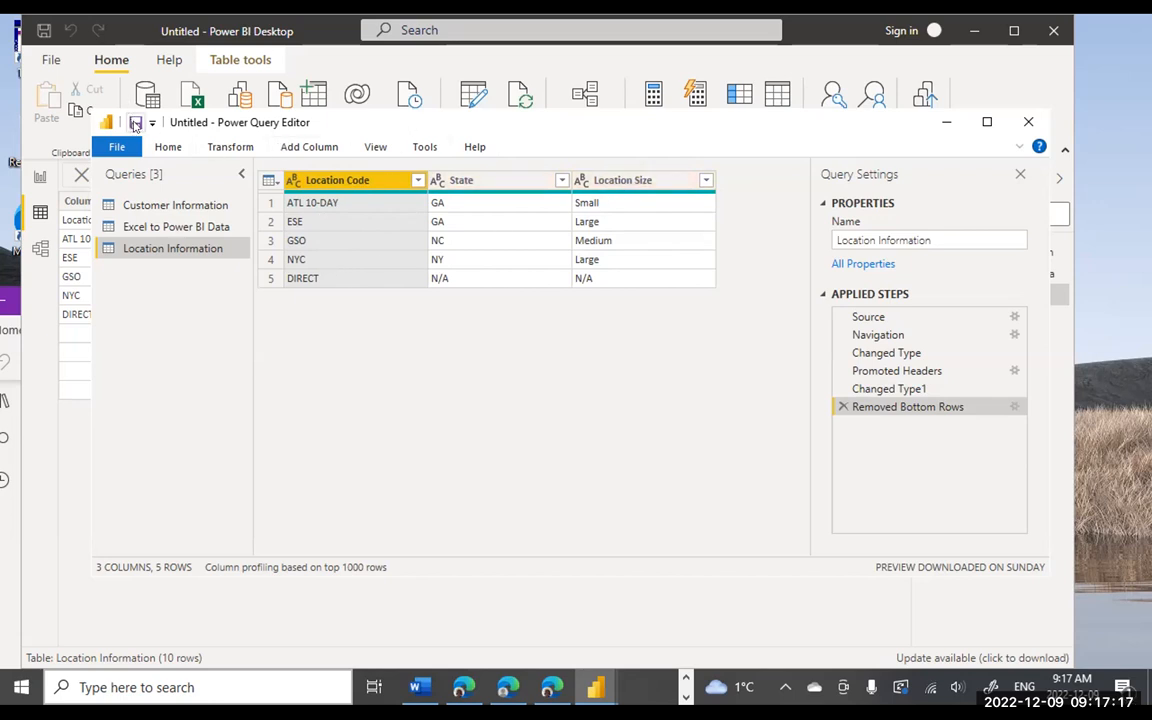
- Apply the pending query changes and save the report as p4 in the powerBI folder
left_click(135, 122)
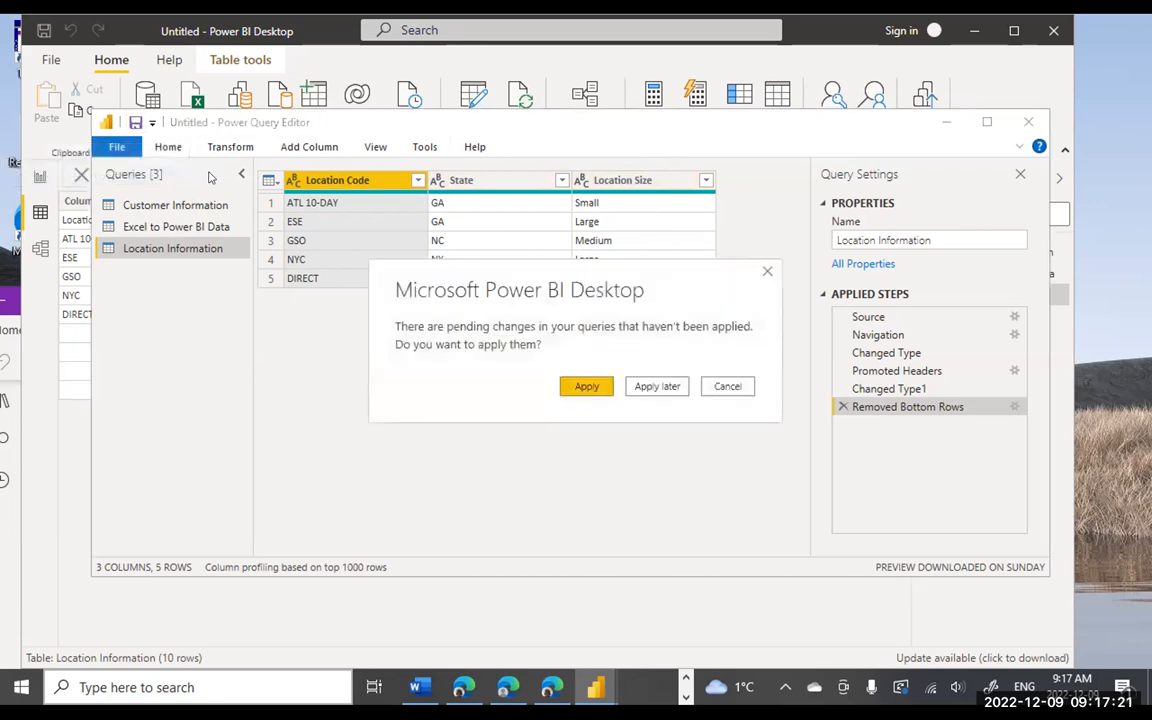
left_click(589, 388)
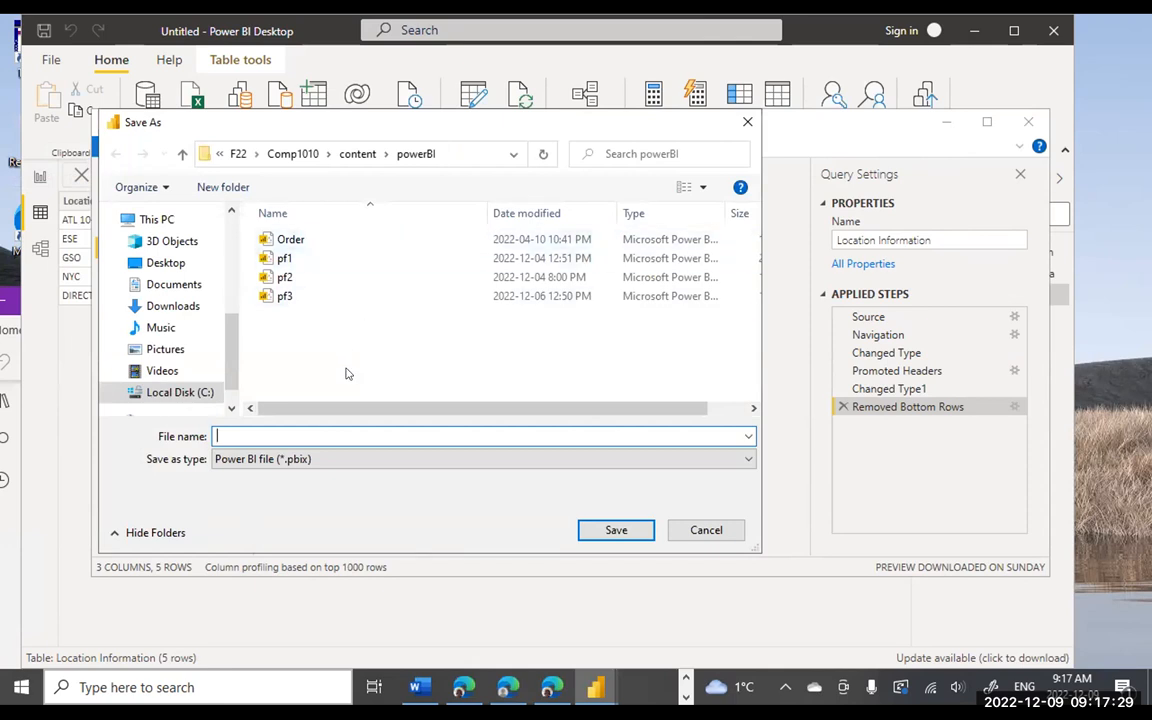
type("p")
type("4")
left_click(612, 529)
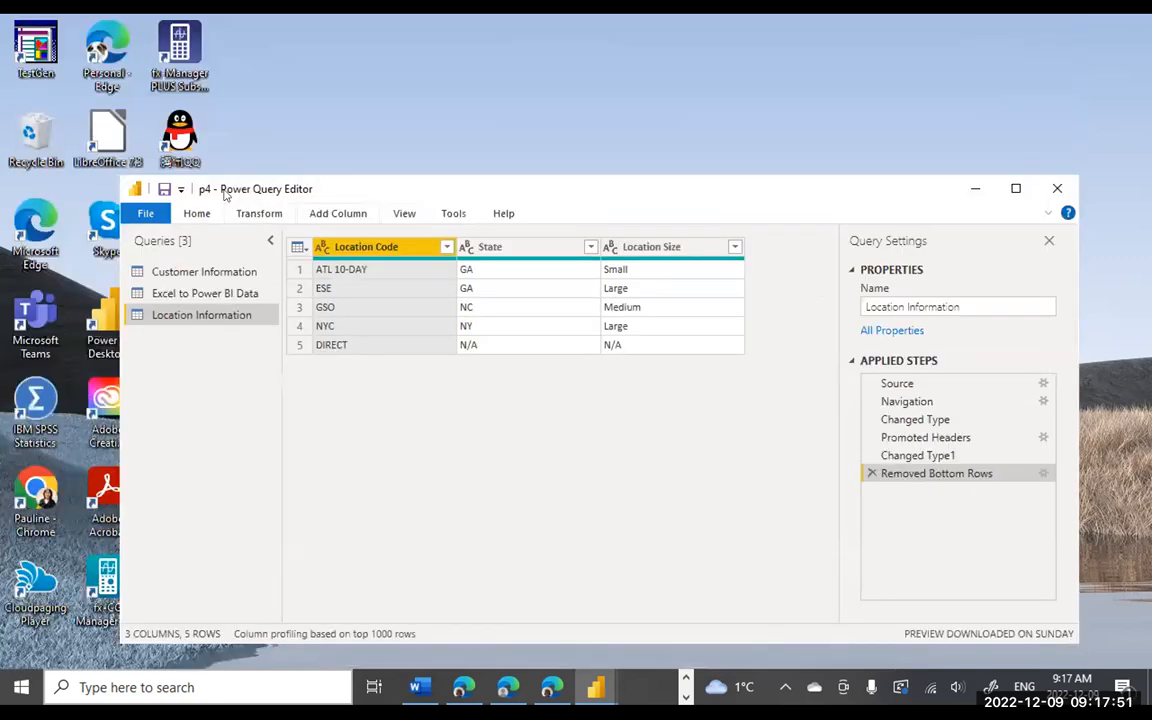
- Close Query Settings and Power Query Editor, choosing to apply the pending changes
left_click_drag(266, 133, 295, 200)
left_click_drag(441, 185, 467, 141)
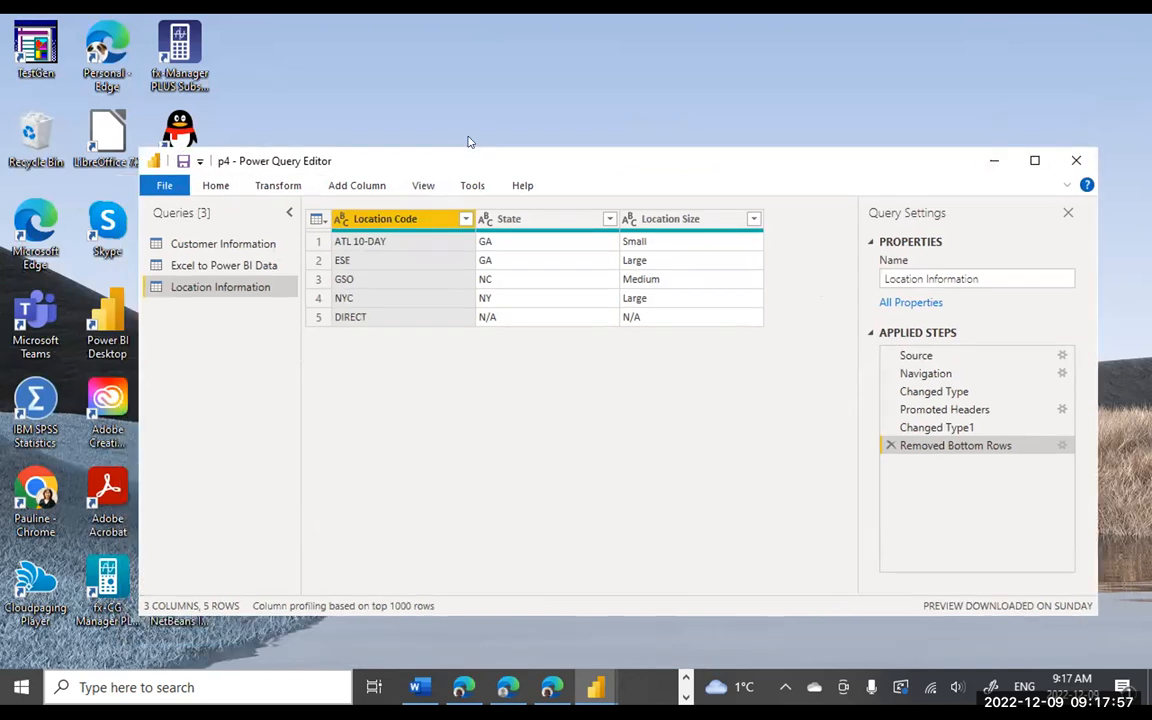
left_click_drag(467, 141, 387, 66)
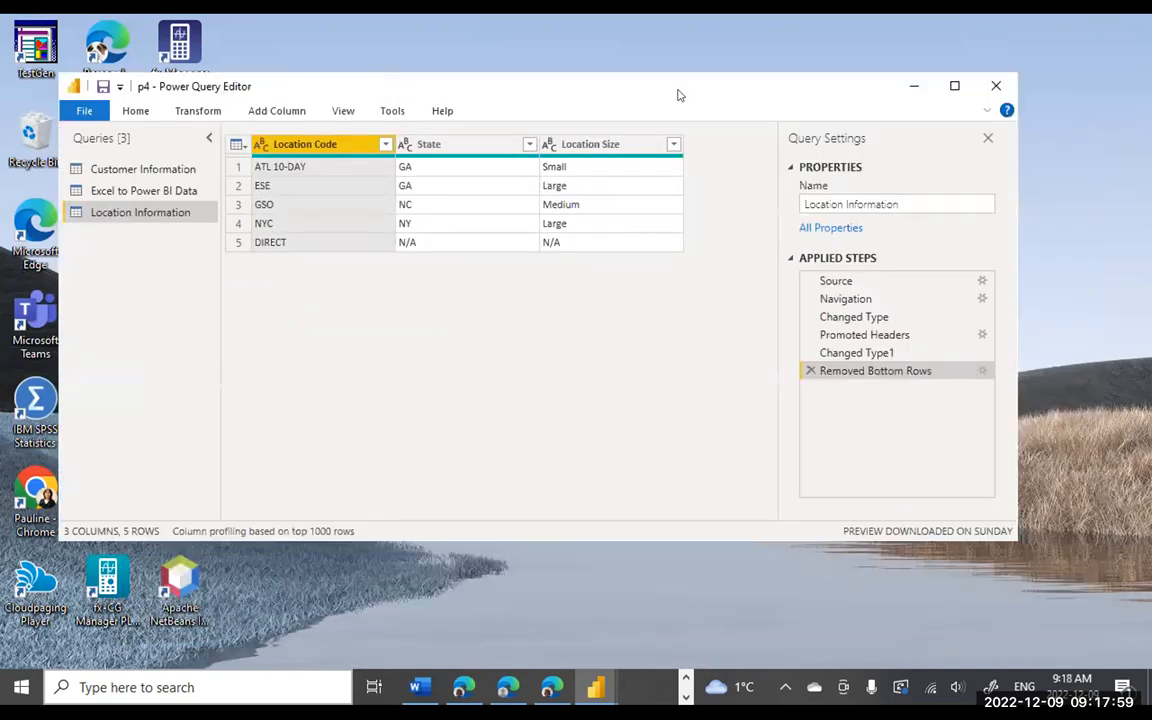
left_click(988, 140)
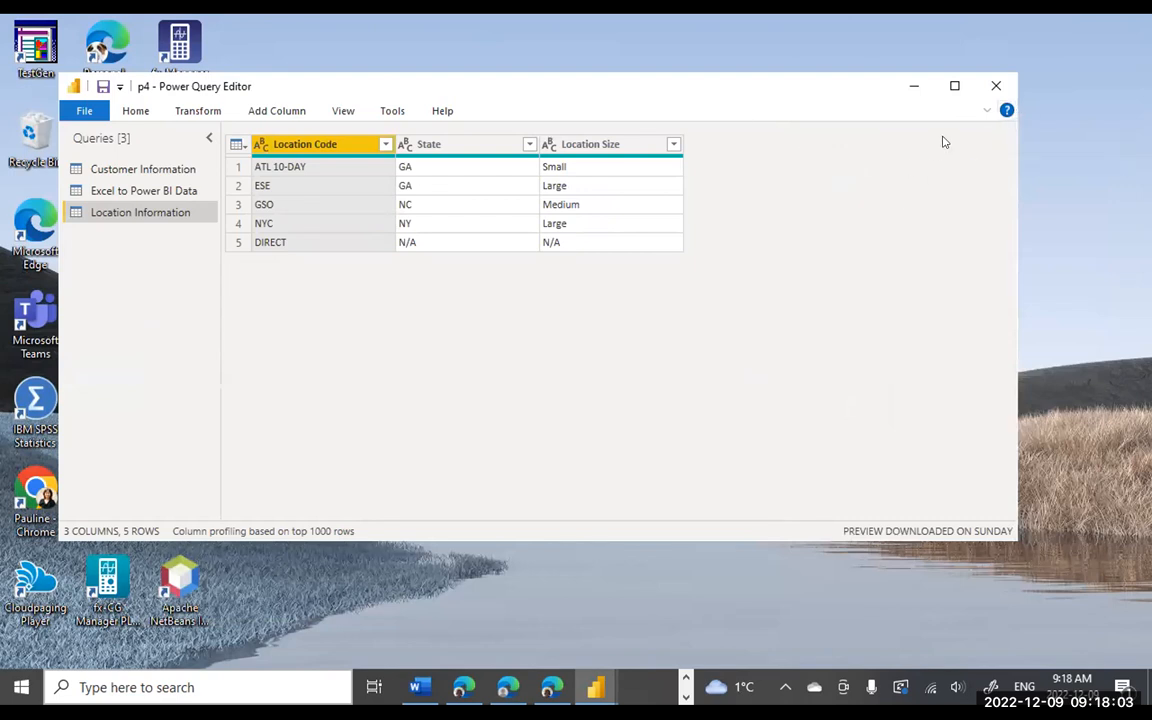
left_click(992, 89)
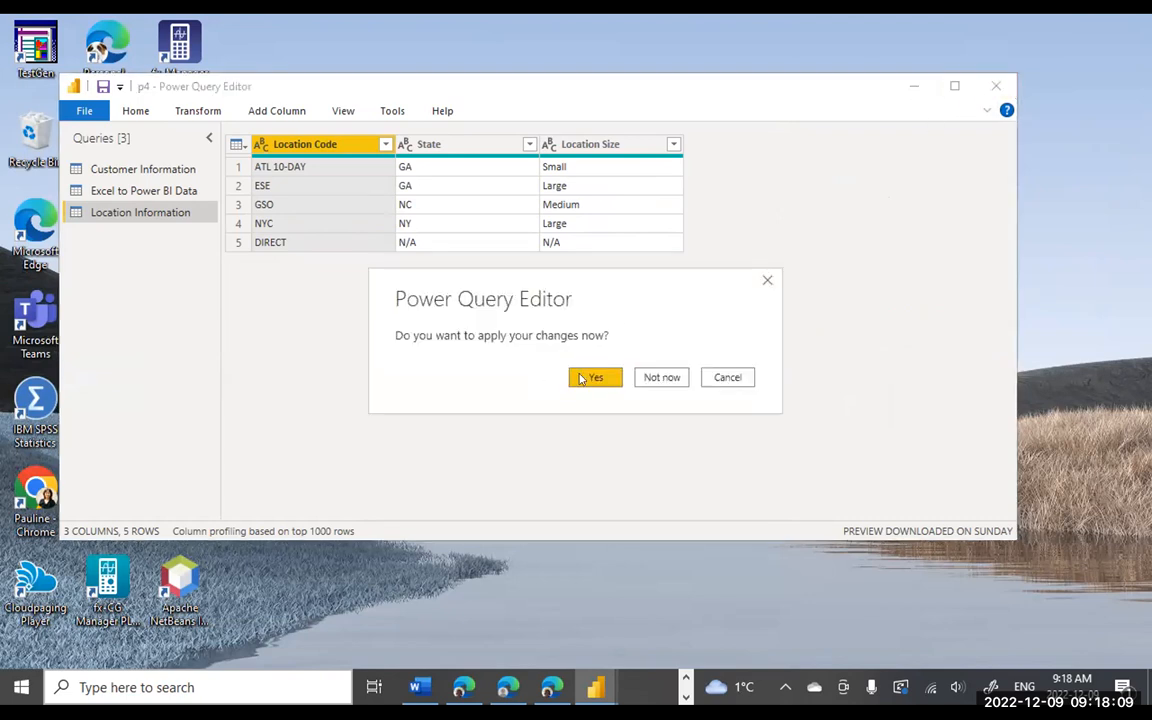
left_click(583, 378)
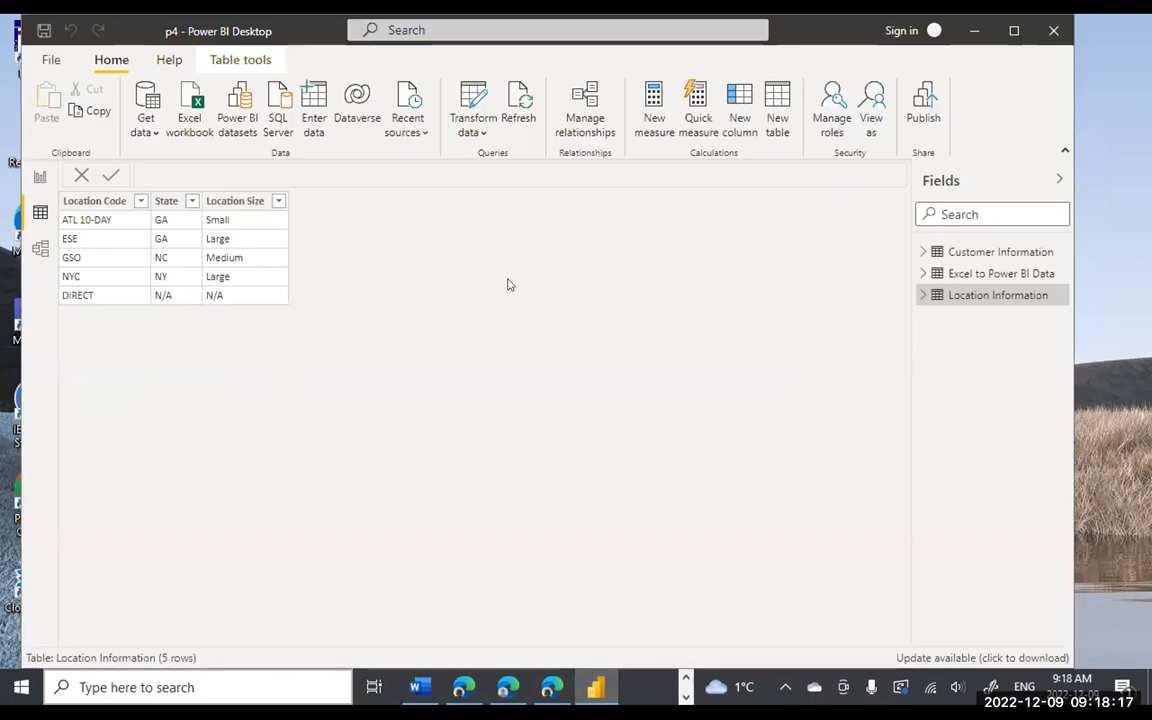
- Switch to Report view and start searching the Fields pane
left_click(40, 177)
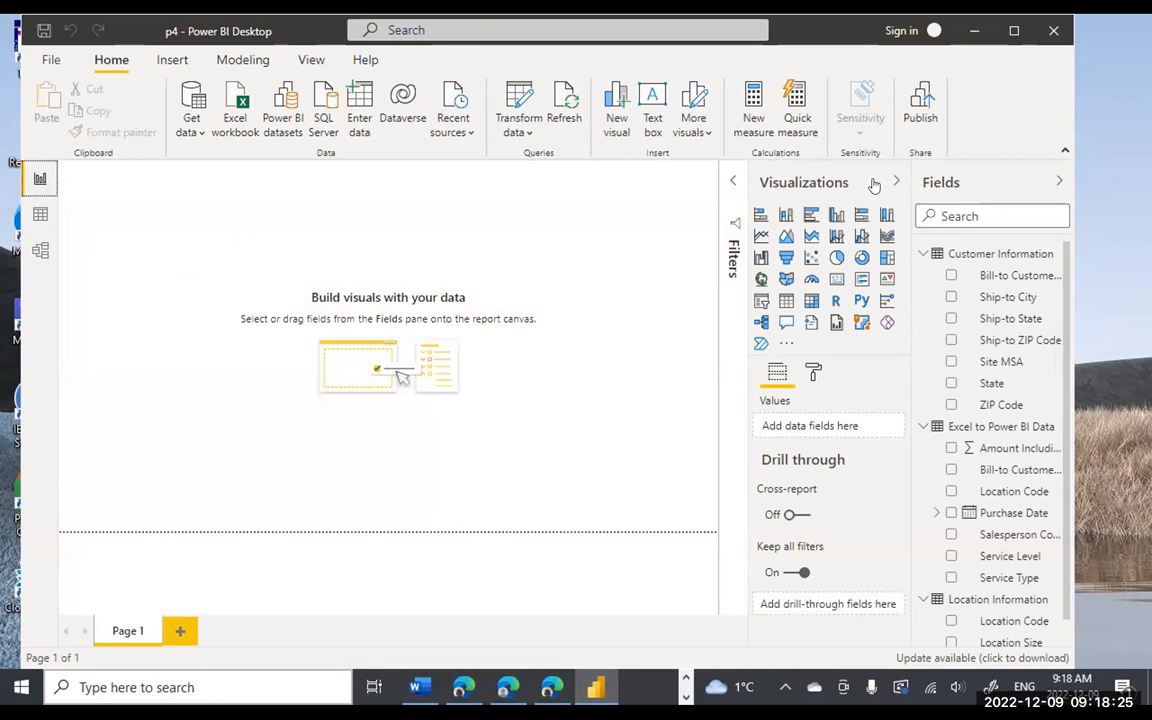
scroll(946, 452, "down", 1)
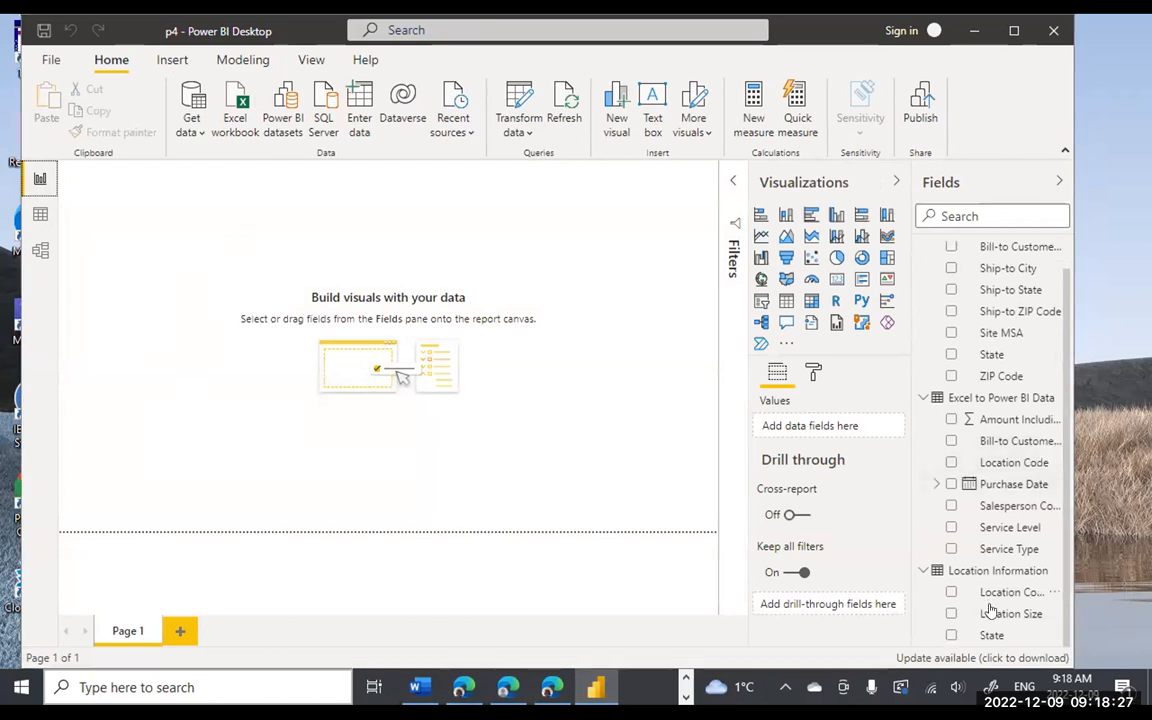
left_click(980, 216)
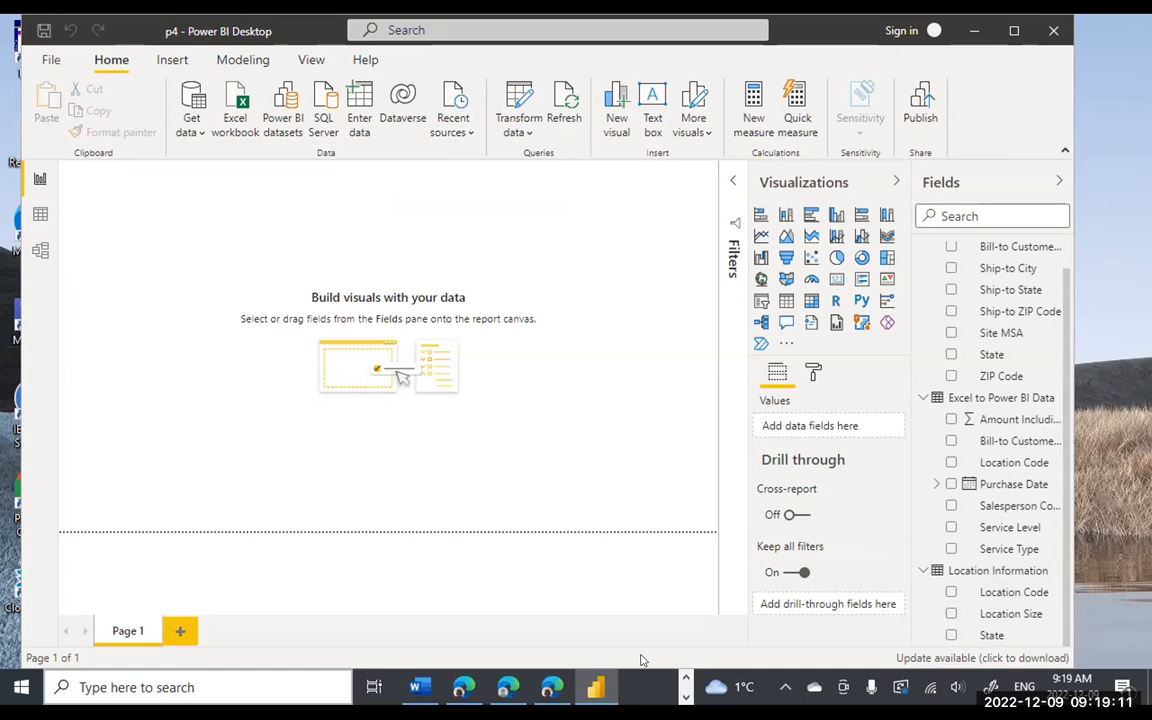
left_click(686, 679)
left_click(625, 690)
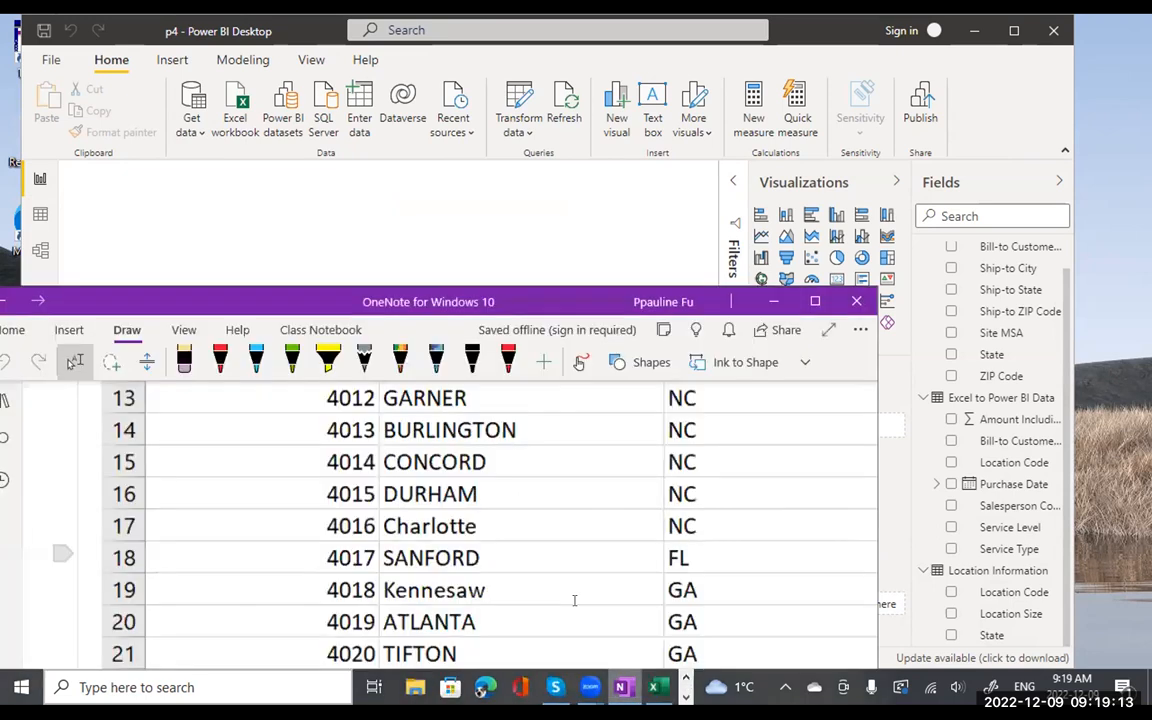
left_click_drag(563, 301, 608, 81)
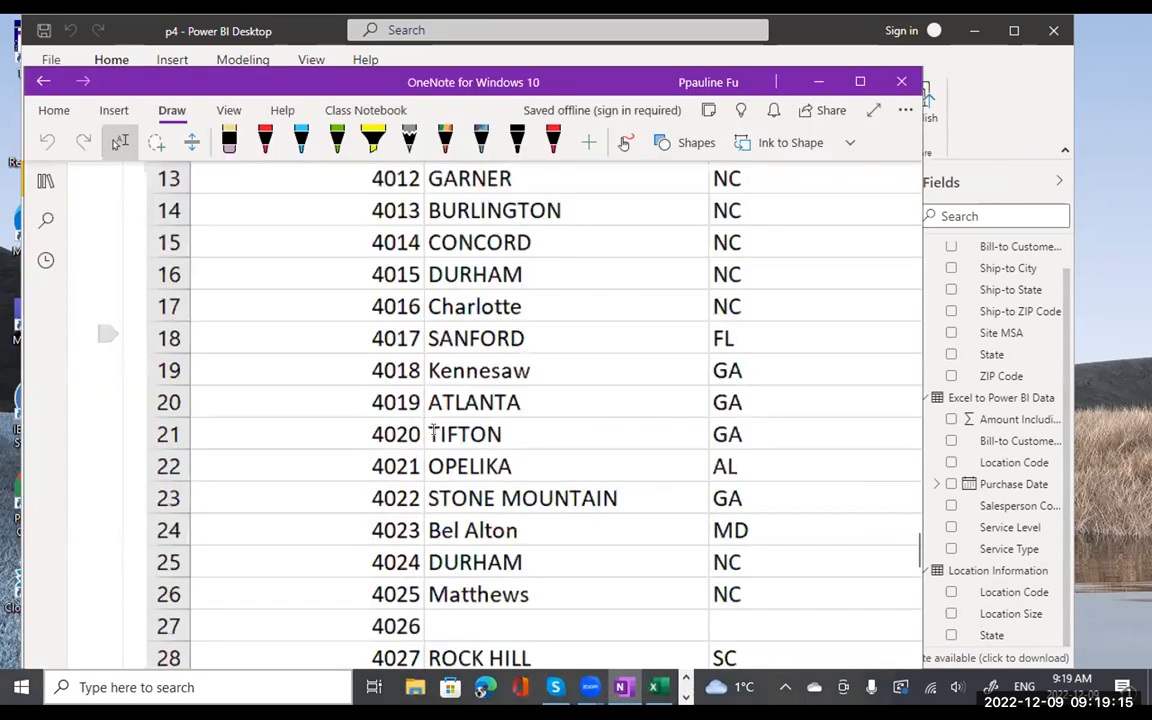
scroll(433, 429, "down", 15)
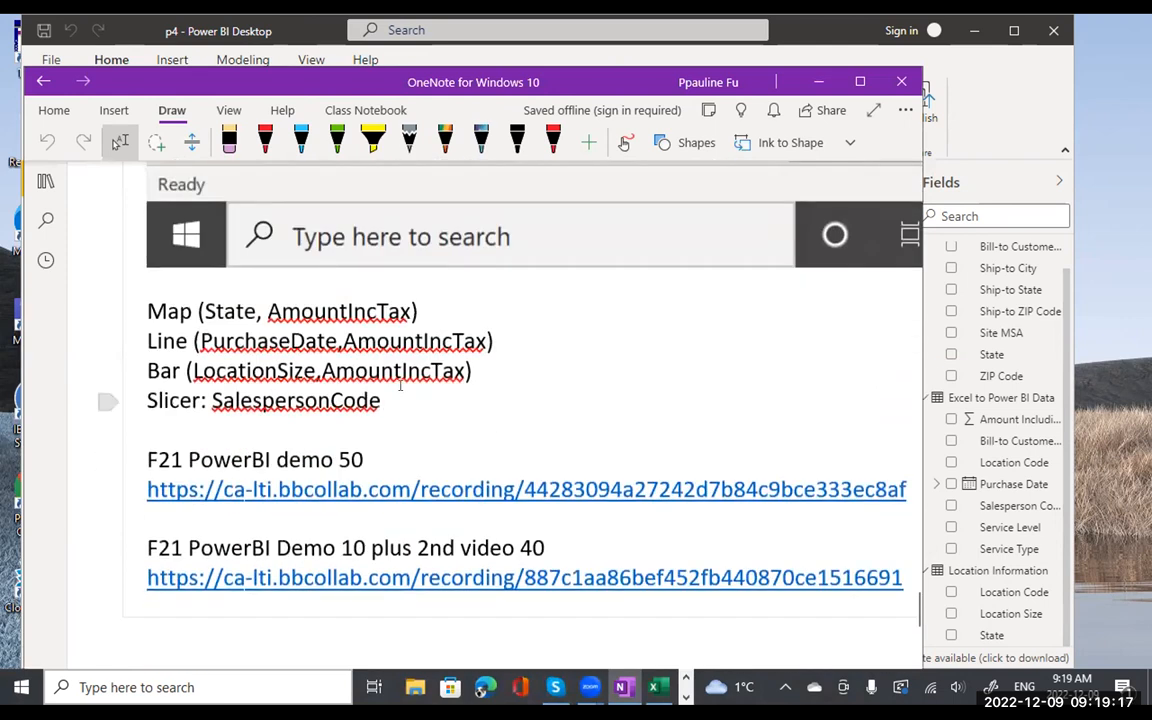
left_click_drag(418, 311, 150, 311)
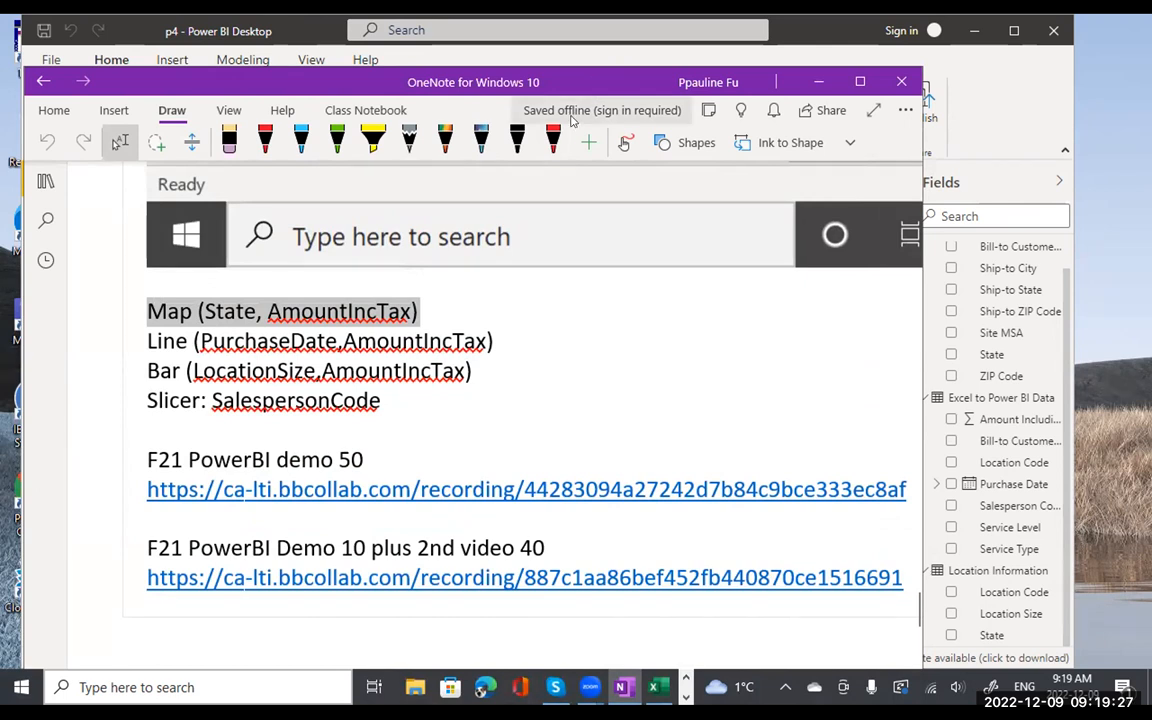
left_click_drag(614, 76, 503, 373)
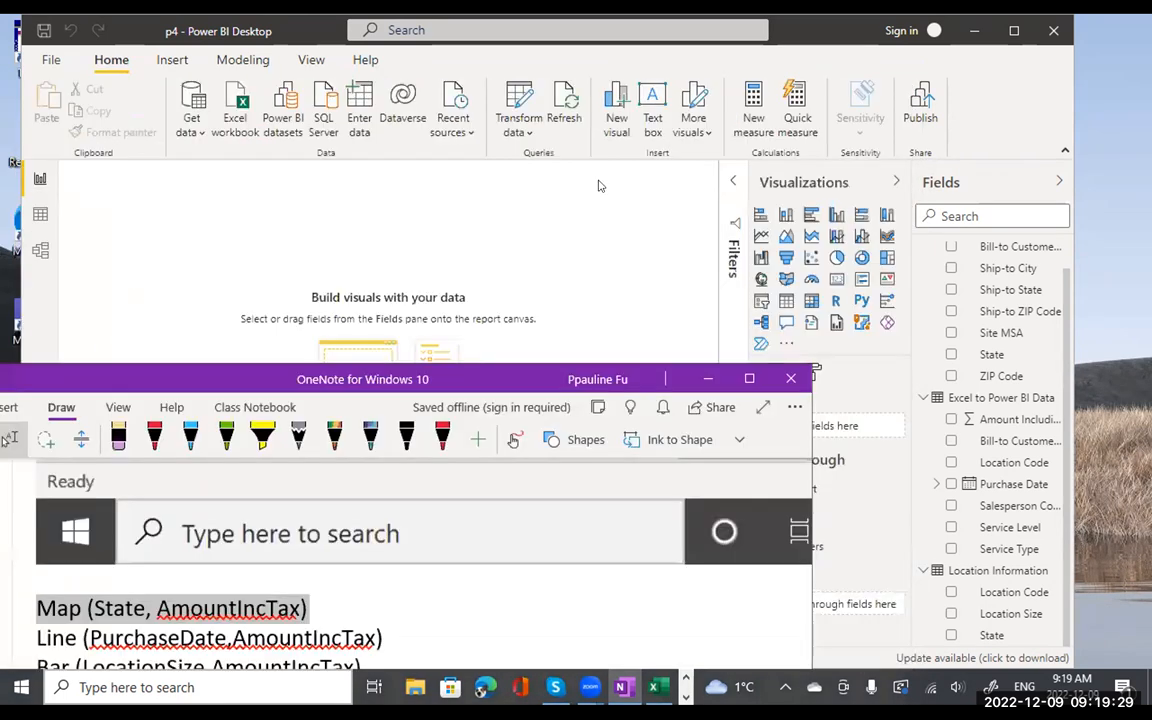
left_click(598, 185)
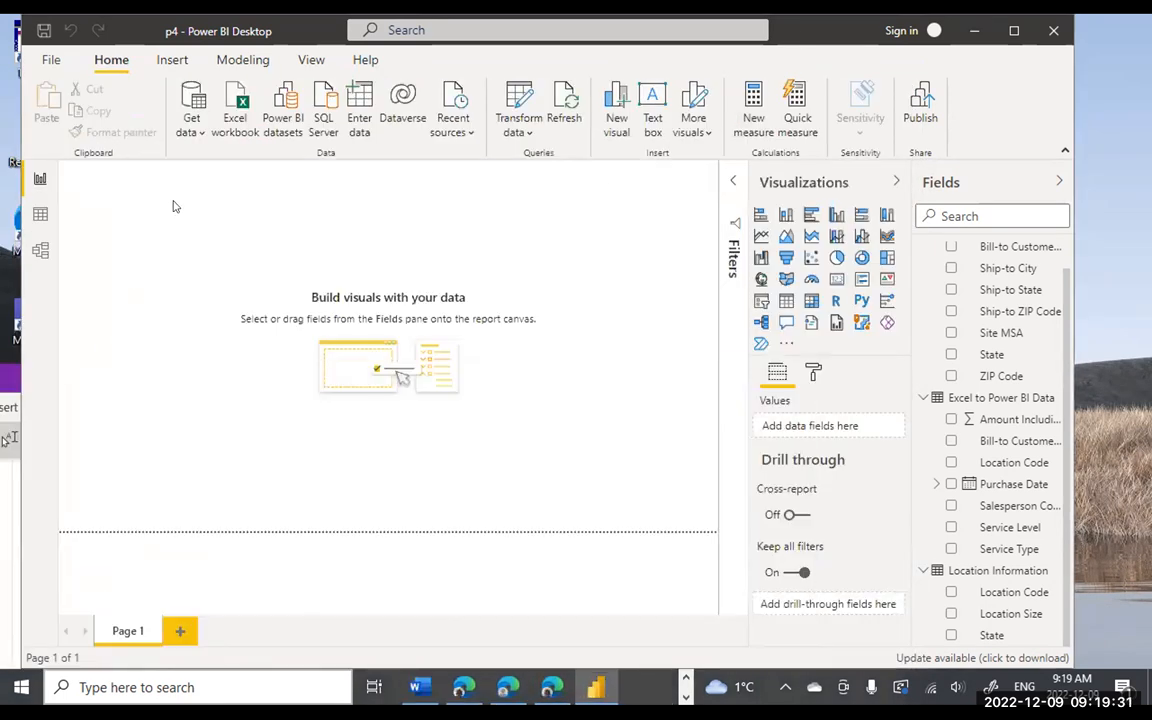
left_click(38, 181)
left_click(168, 200)
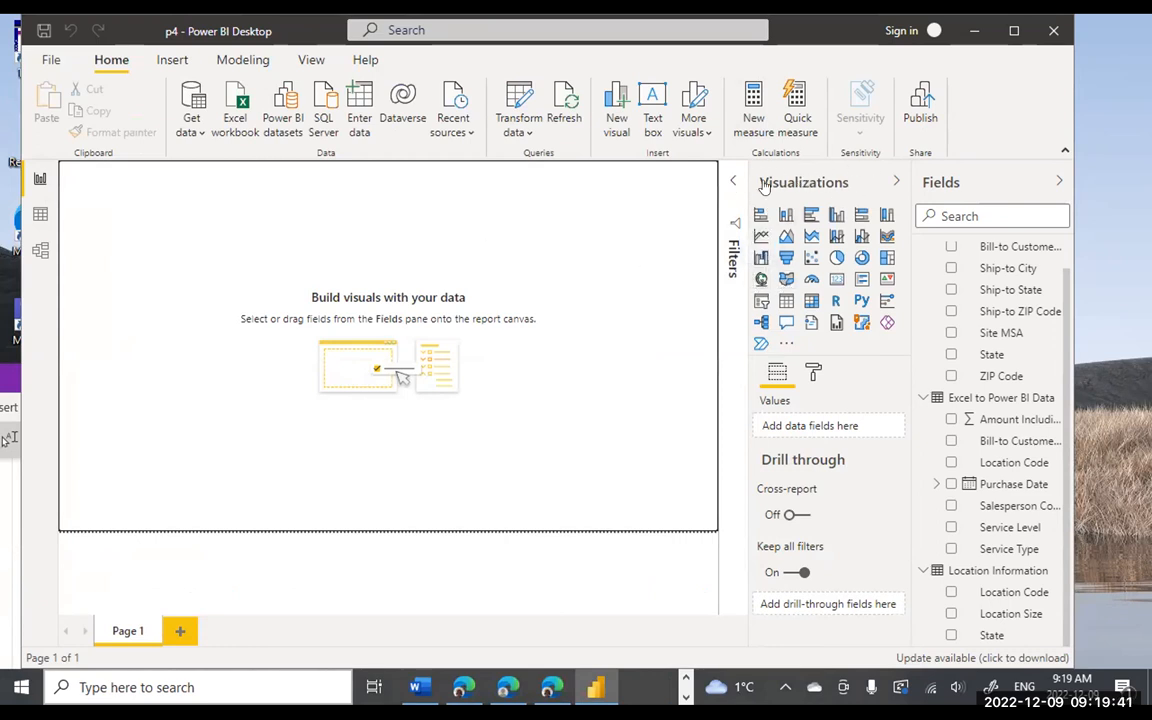
left_click(760, 280)
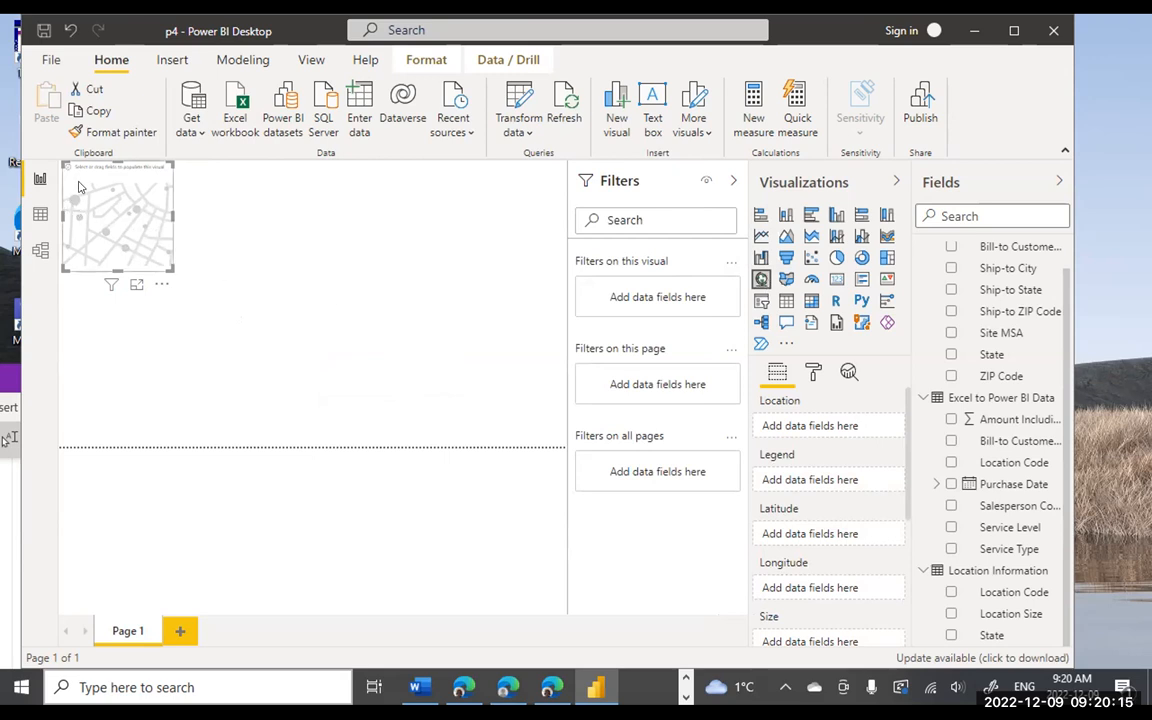
key("Delete")
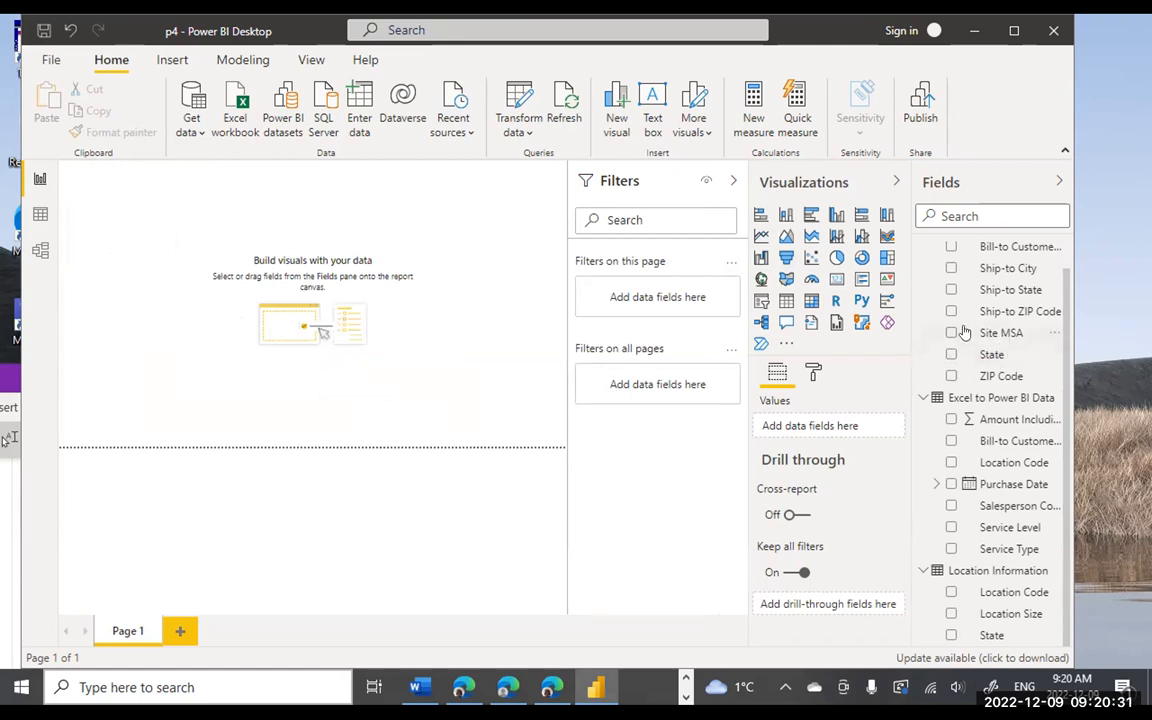
- Map Customer Information's State, centre it on the United States, and size bubbles by Amount Including Tax
scroll(955, 300, "up", 1)
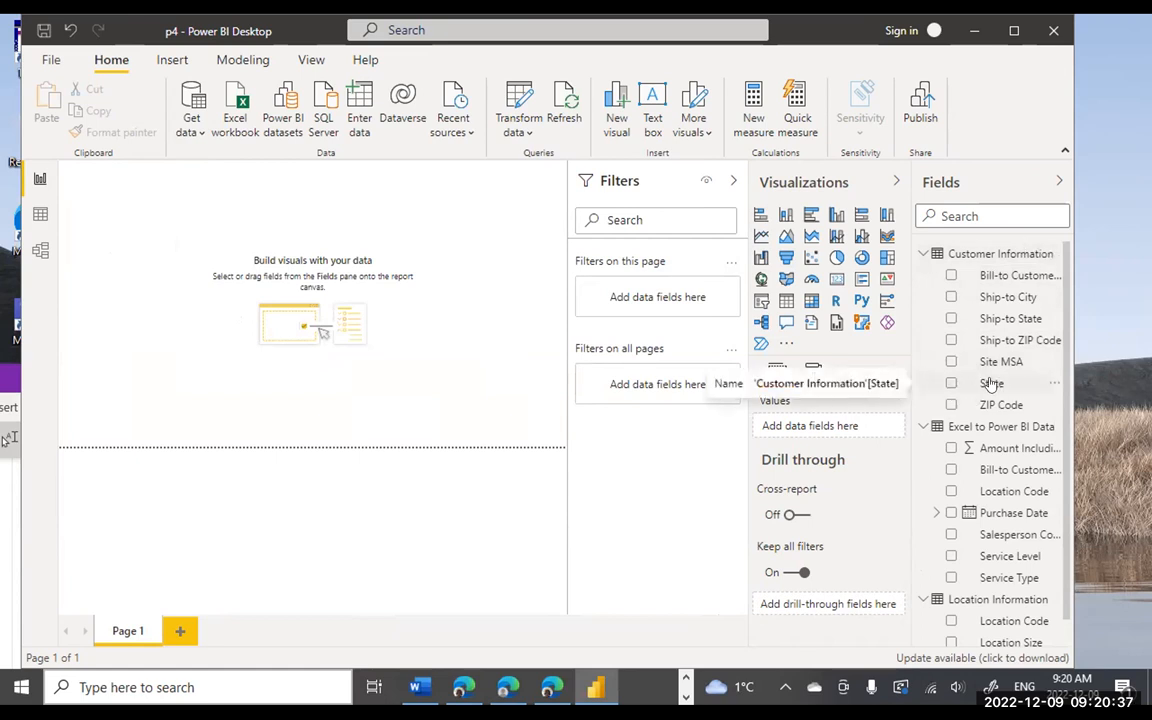
left_click_drag(989, 386, 252, 225)
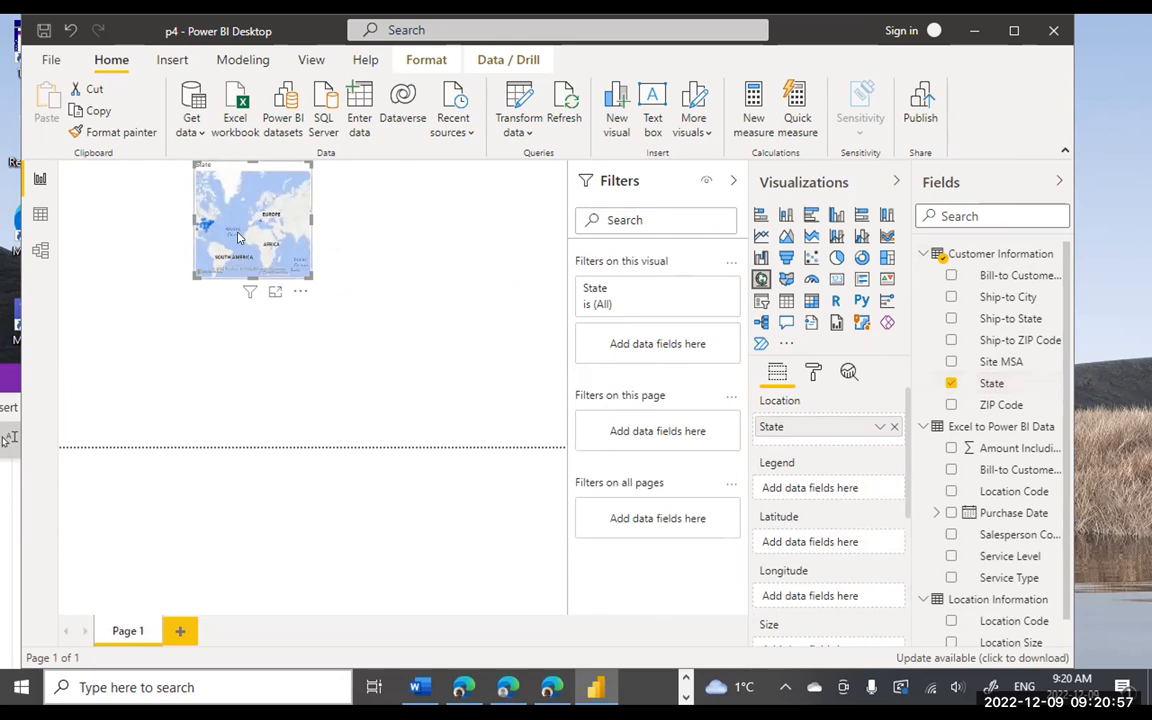
mouse_move(237, 233)
left_mouse_down()
mouse_move(290, 245)
mouse_move(181, 217)
mouse_move(284, 234)
mouse_move(226, 226)
left_mouse_up()
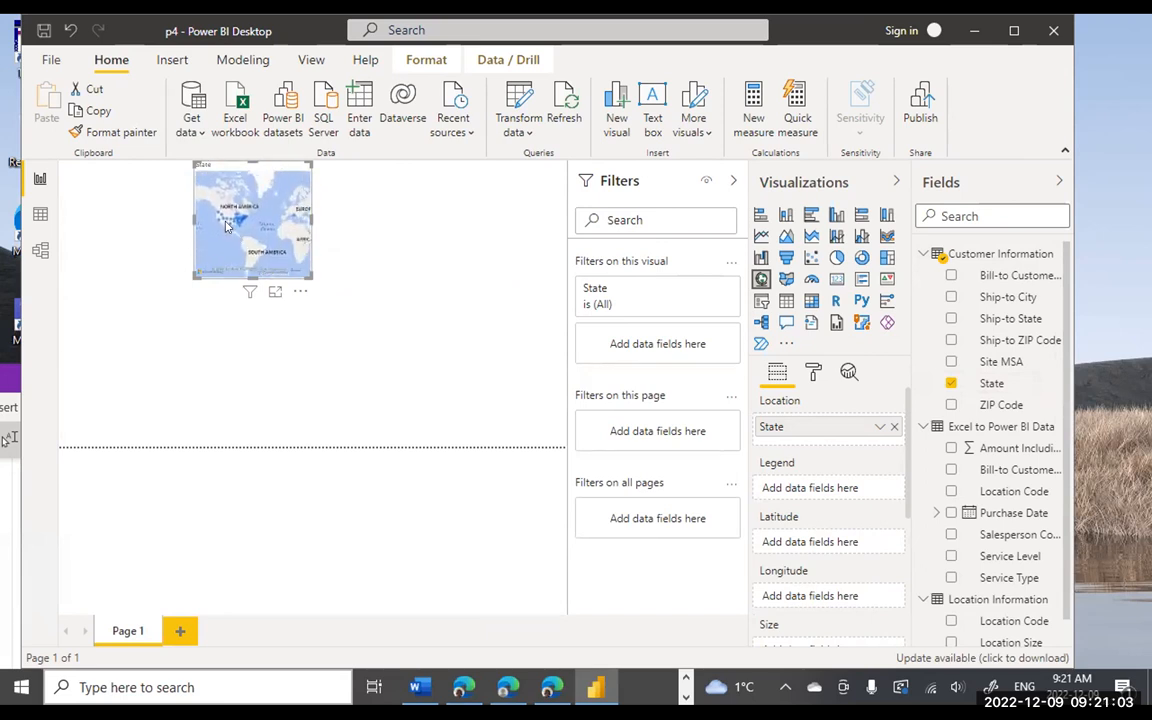
scroll(226, 226, "up", 2)
scroll(226, 226, "up", 2)
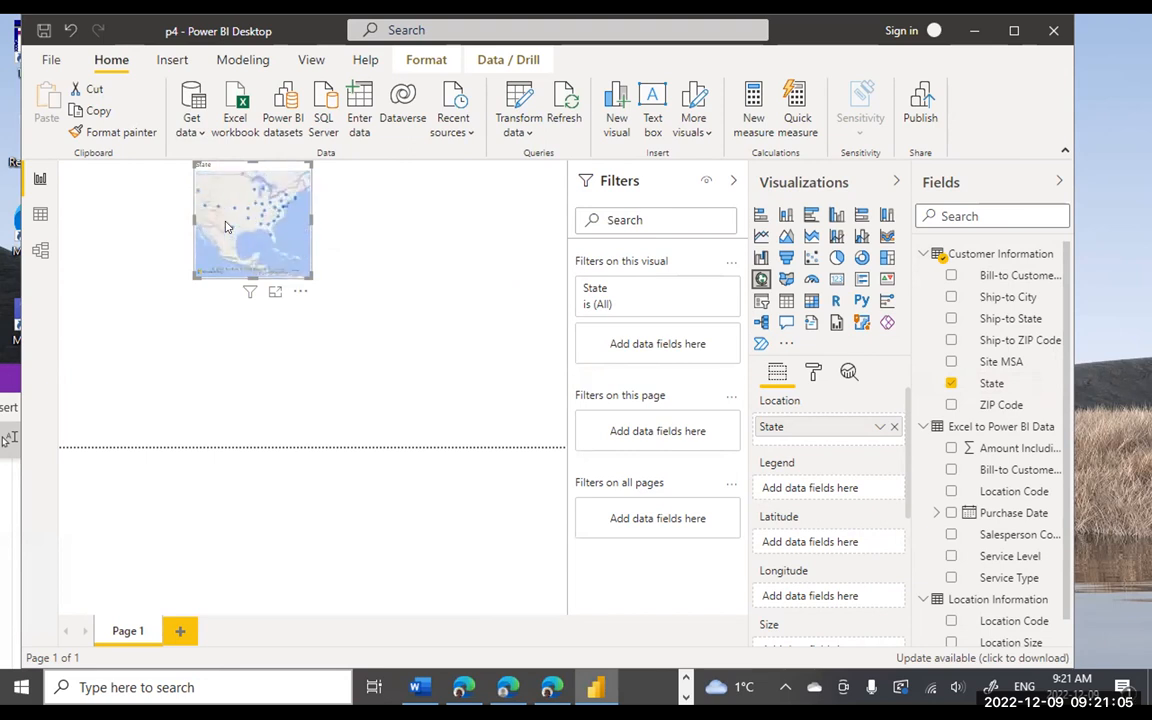
scroll(226, 227, "up", 1)
left_click_drag(262, 229, 217, 251)
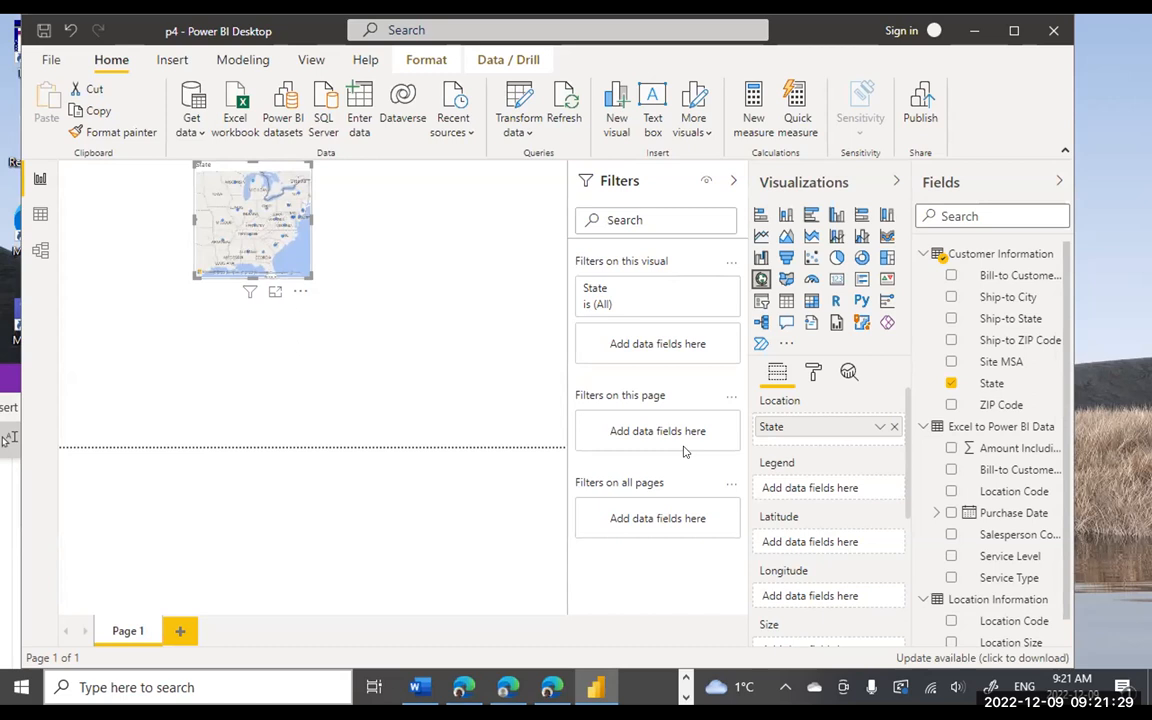
scroll(828, 516, "down", 2)
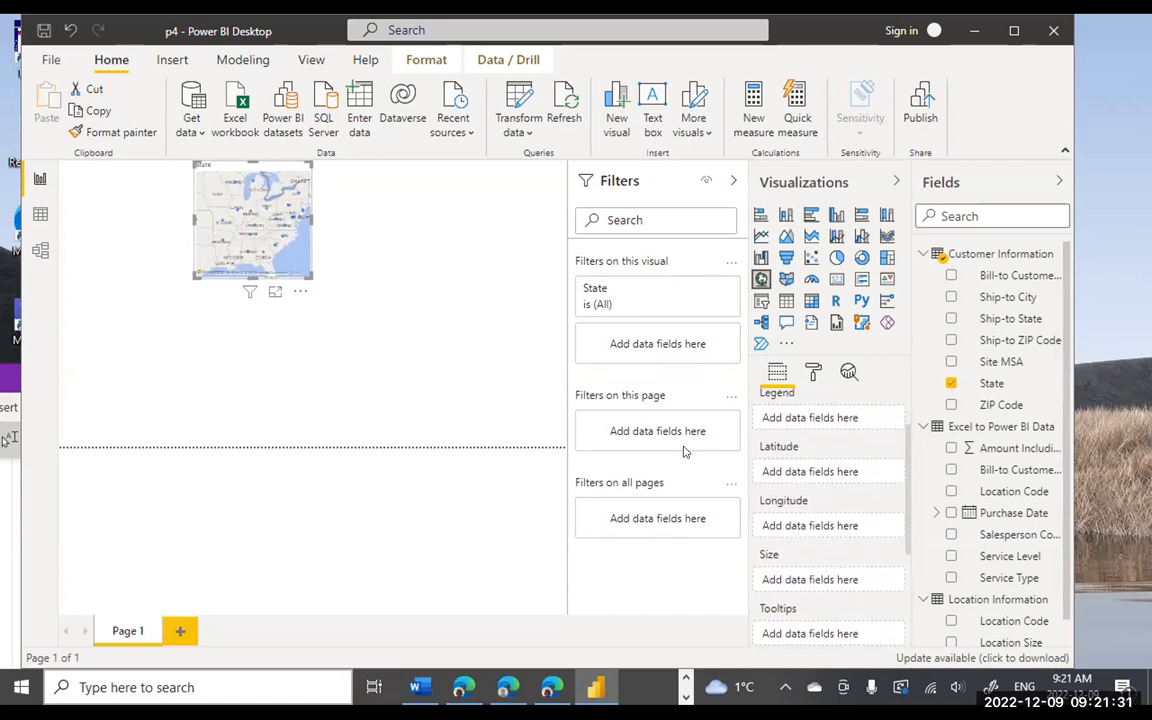
scroll(820, 452, "down", 1)
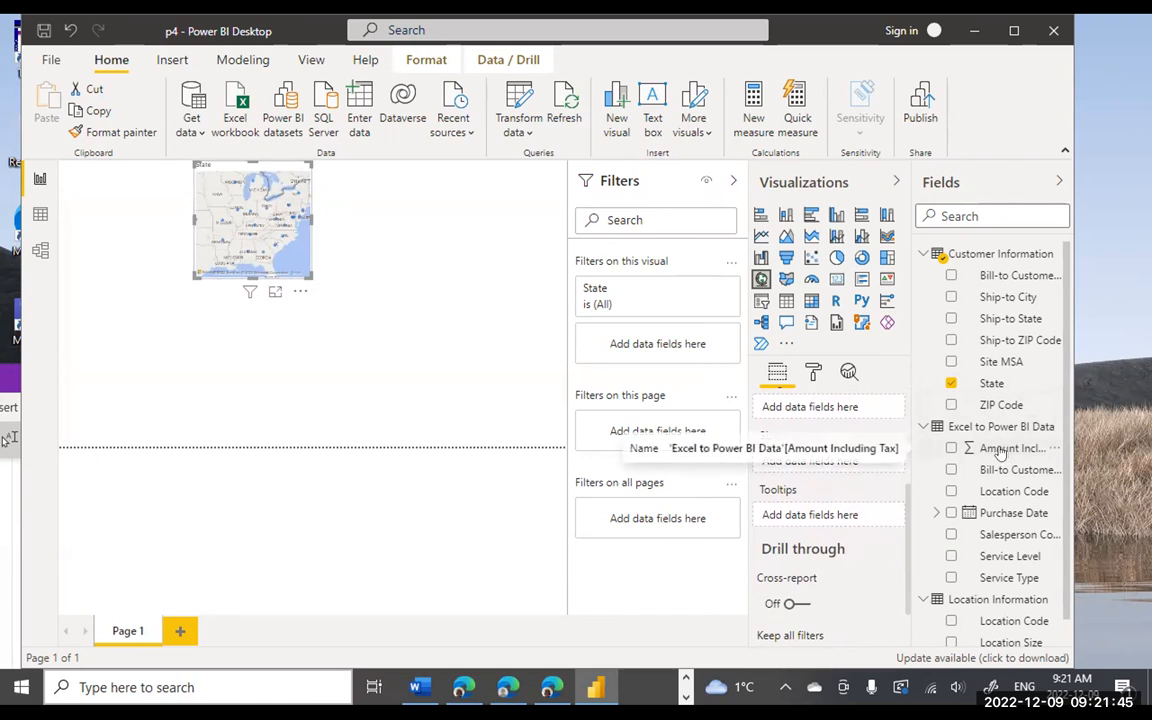
left_click_drag(1001, 453, 830, 471)
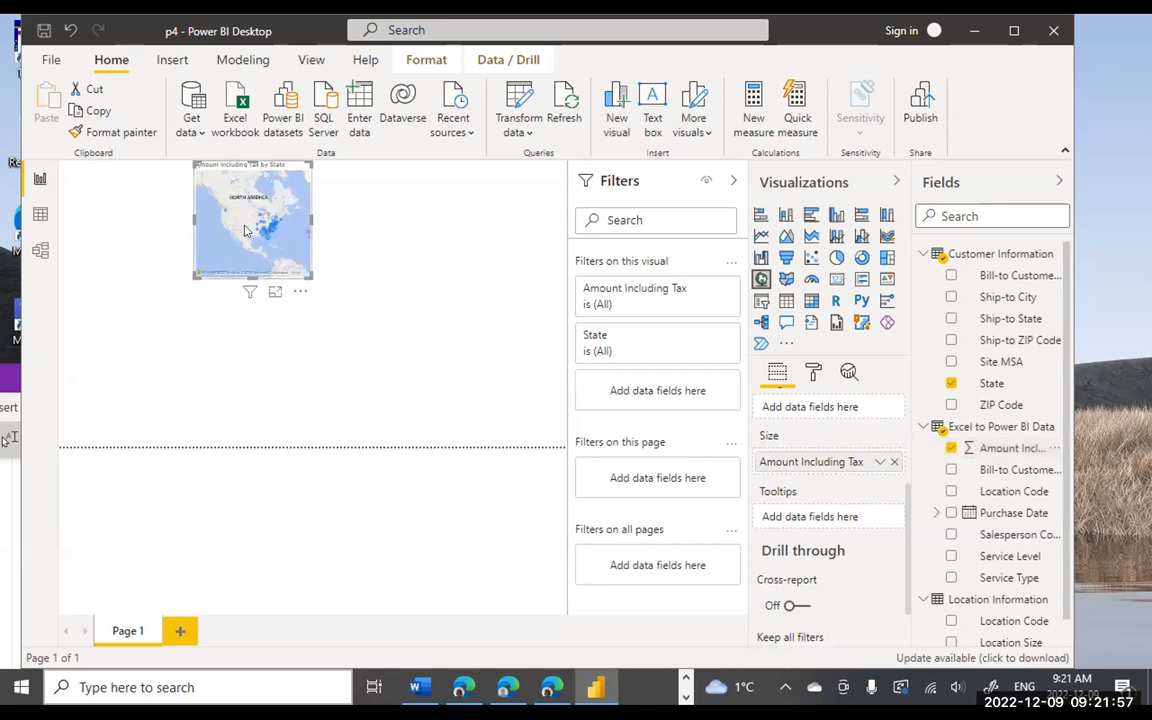
- Zoom into the state map and pan it to recentre the bubbles
scroll(246, 226, "up", 1)
left_click_drag(268, 228, 241, 228)
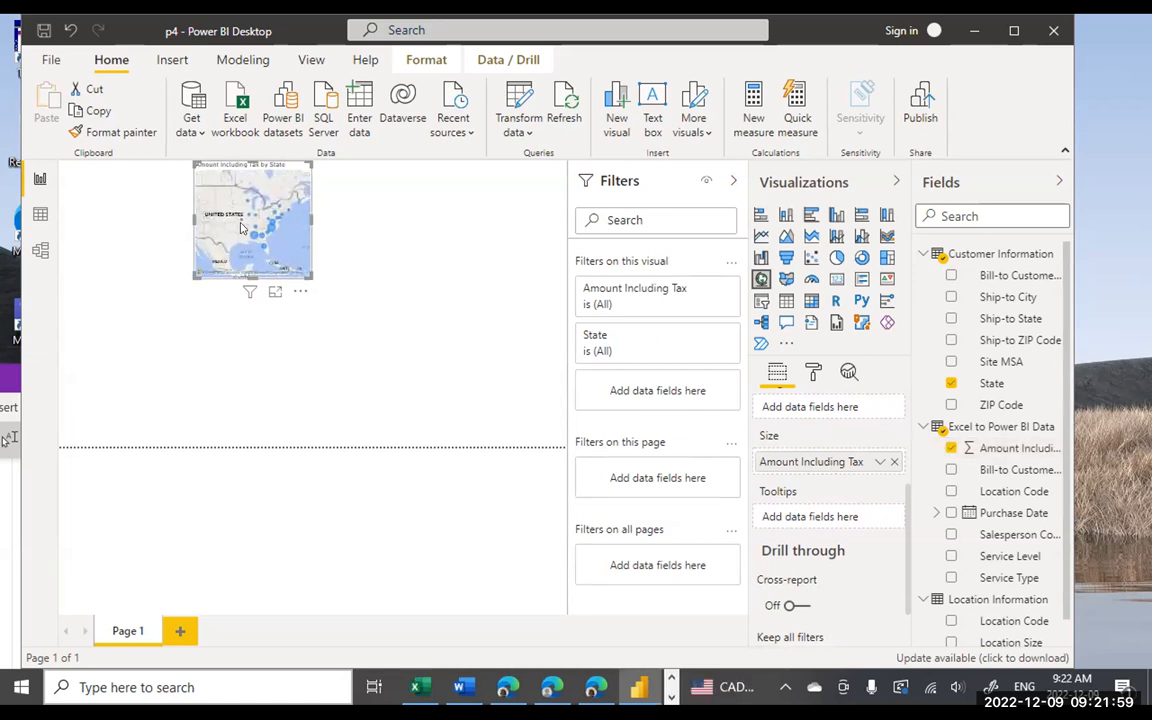
right_click(241, 226)
left_click(225, 230)
scroll(224, 231, "up", 1)
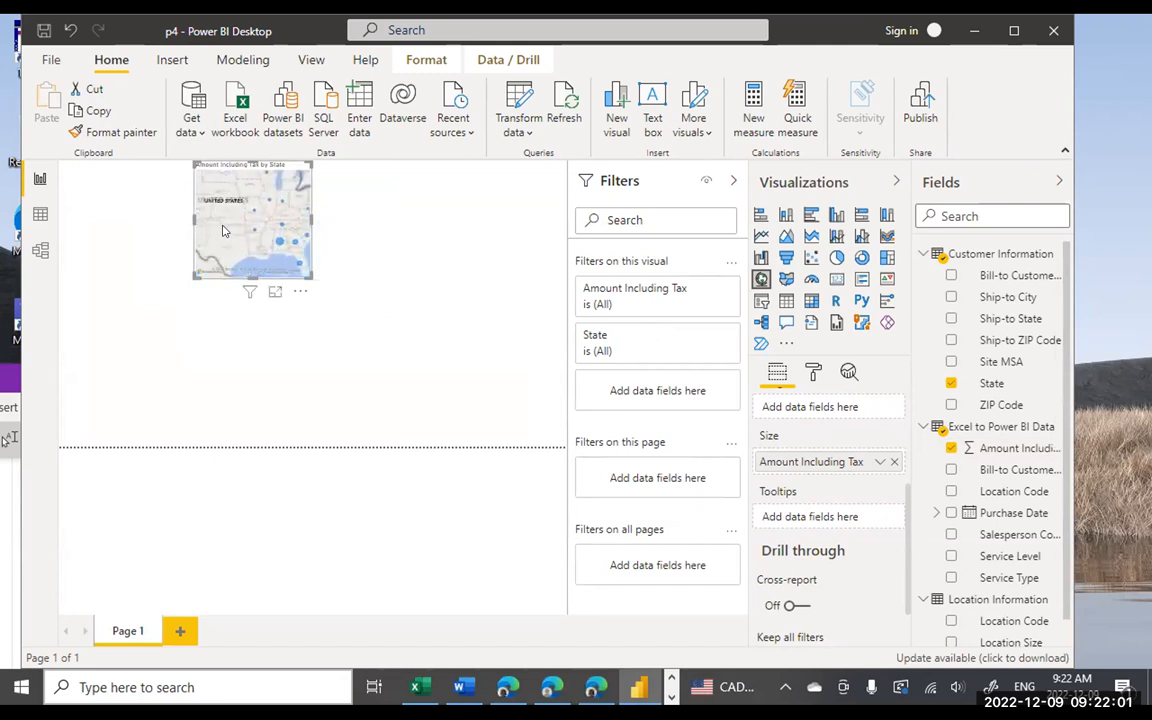
scroll(300, 236, "up", 1)
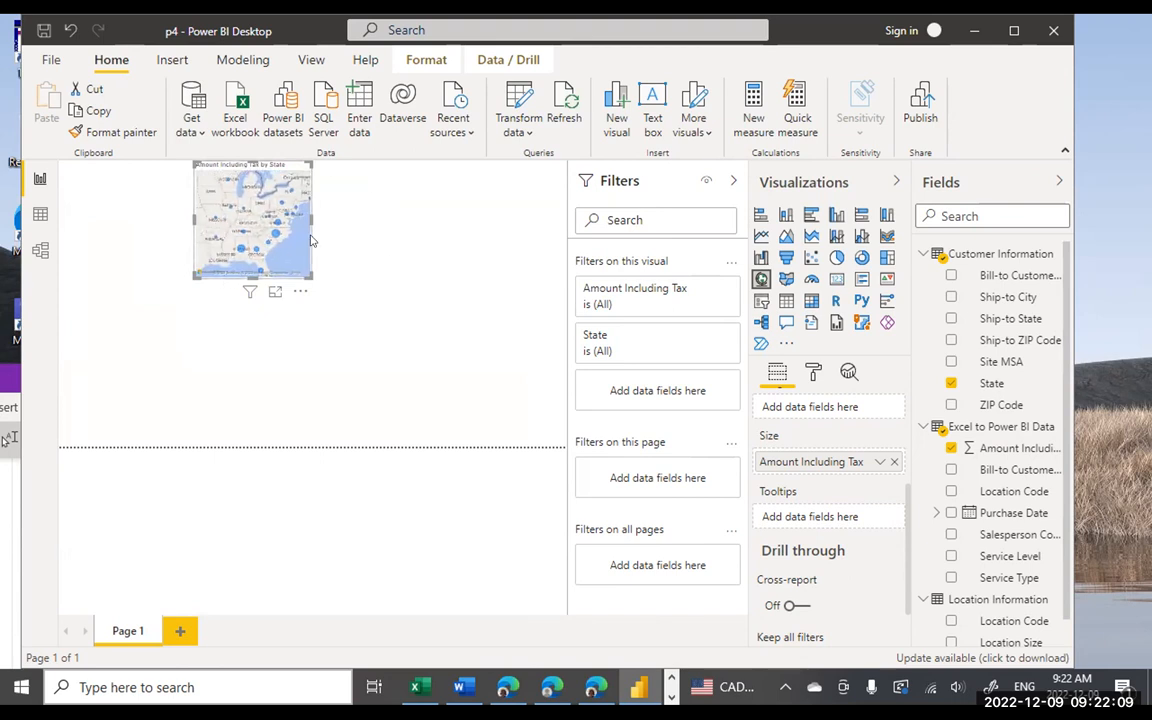
mouse_move(212, 180)
left_mouse_down()
mouse_move(146, 176)
mouse_move(220, 195)
left_mouse_up()
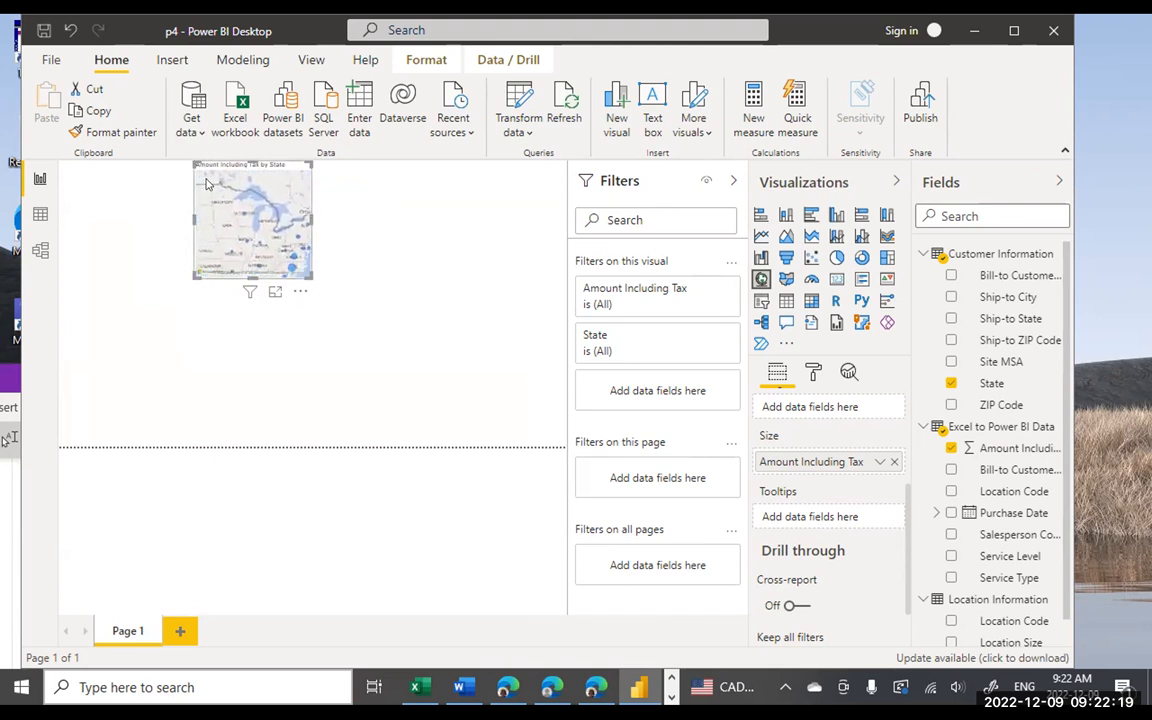
- Widen the map visual leftward, trim its right edge, and pan to the eastern US coast
left_click_drag(187, 219, 67, 237)
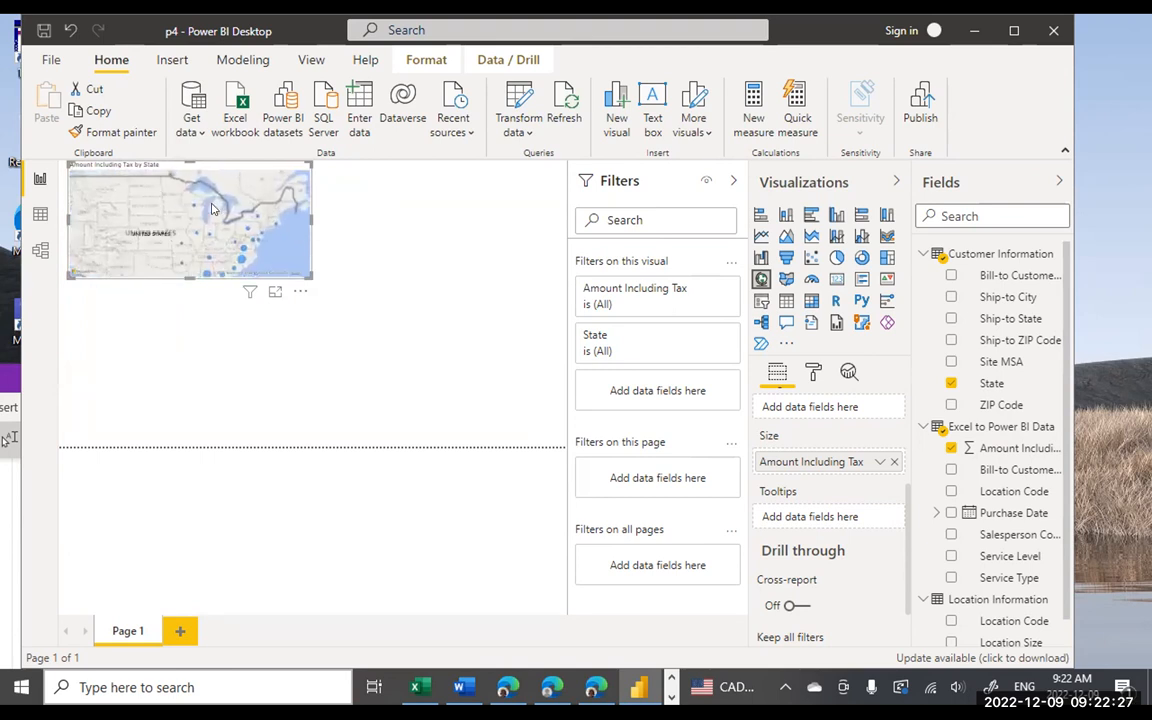
left_click_drag(304, 219, 289, 219)
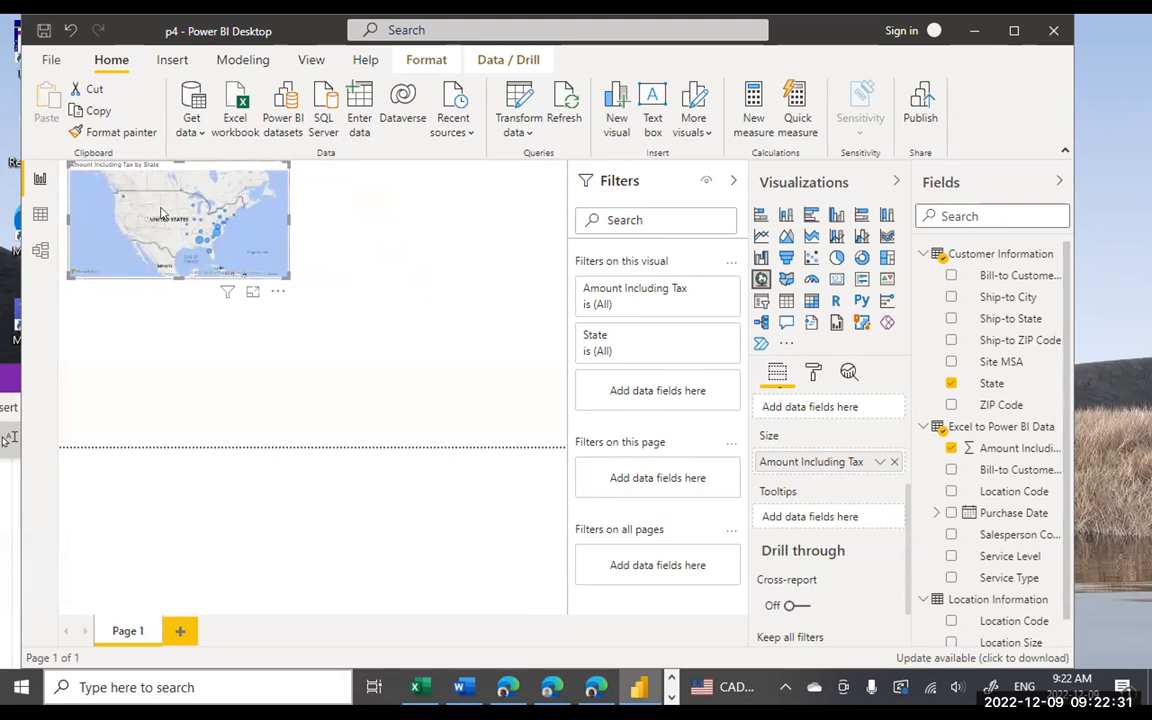
scroll(155, 200, "up", 2)
left_click_drag(165, 197, 100, 180)
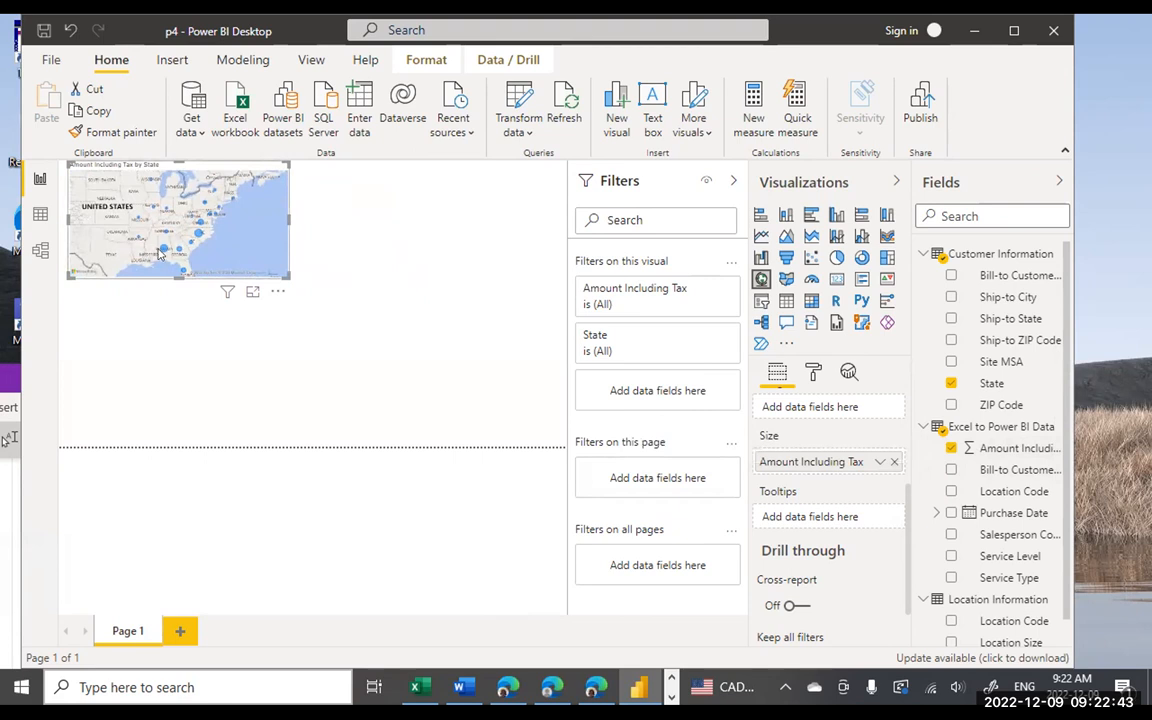
mouse_move(163, 254)
mouse_move(197, 236)
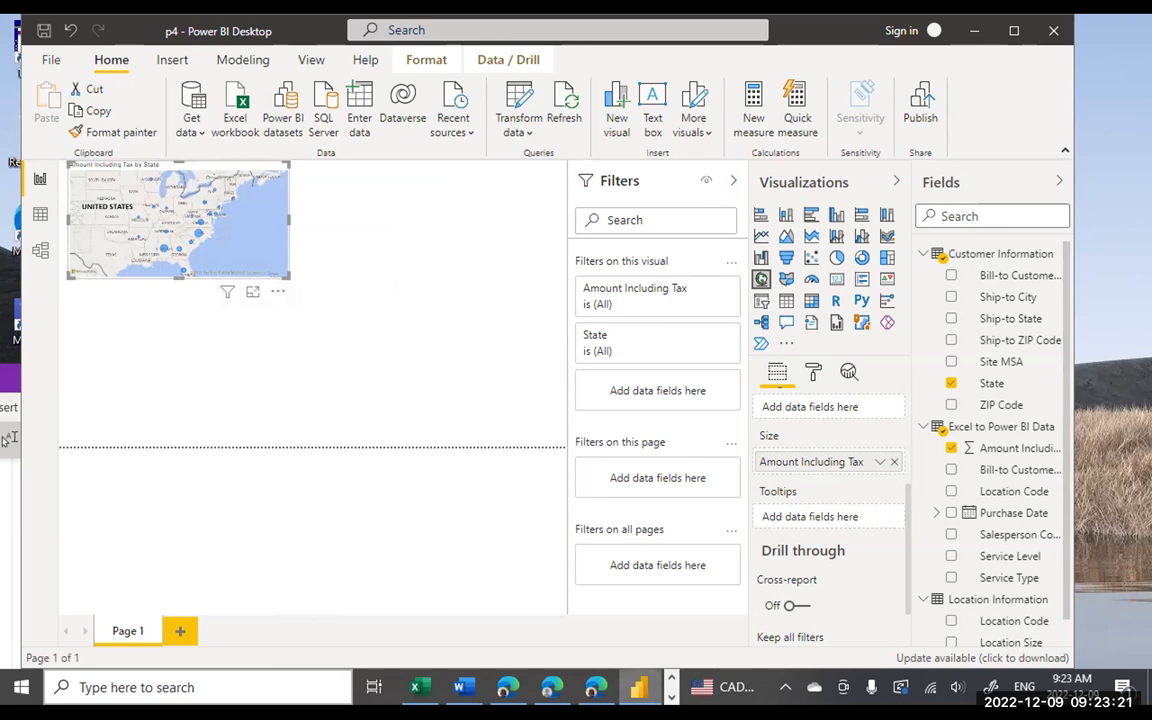
left_click(641, 688)
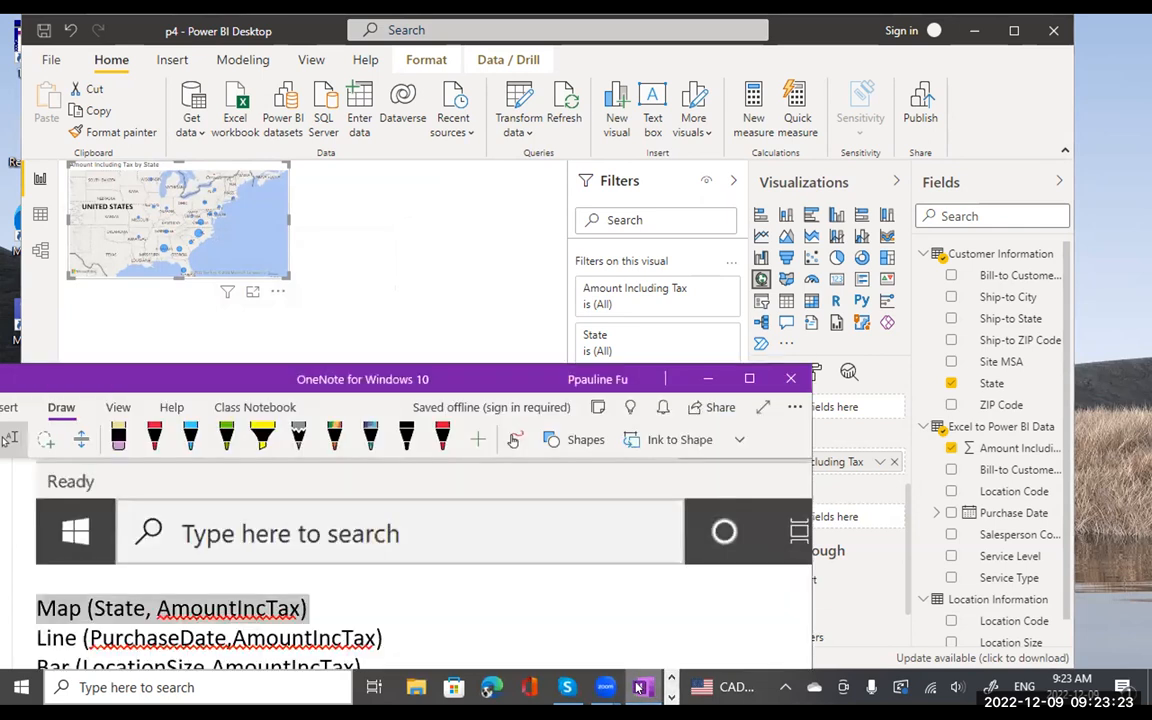
left_click_drag(478, 381, 588, 179)
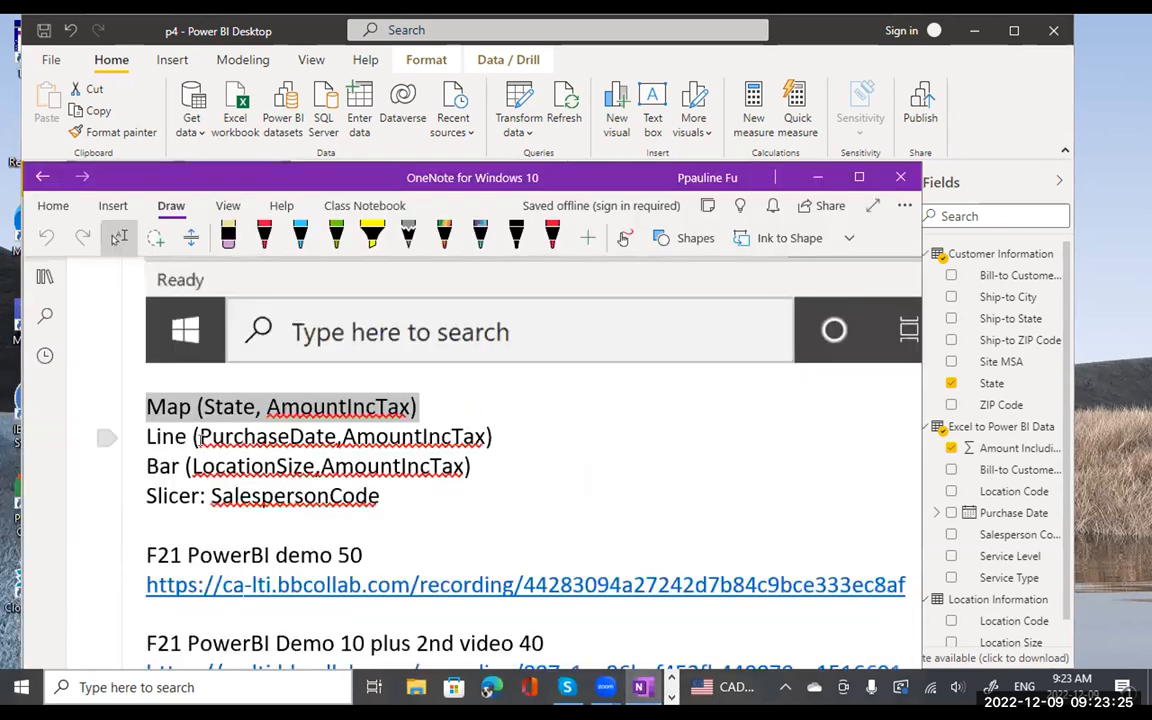
left_click(197, 436)
left_click_drag(197, 436, 484, 437)
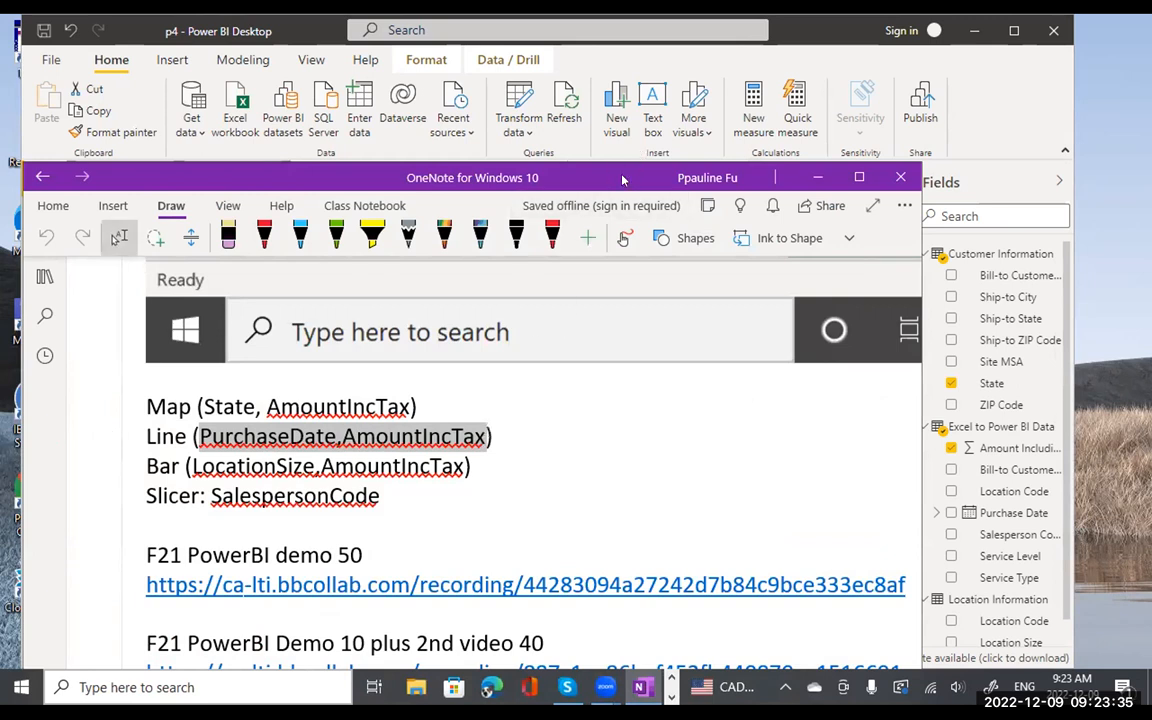
left_click_drag(622, 182, 553, 442)
left_click(467, 304)
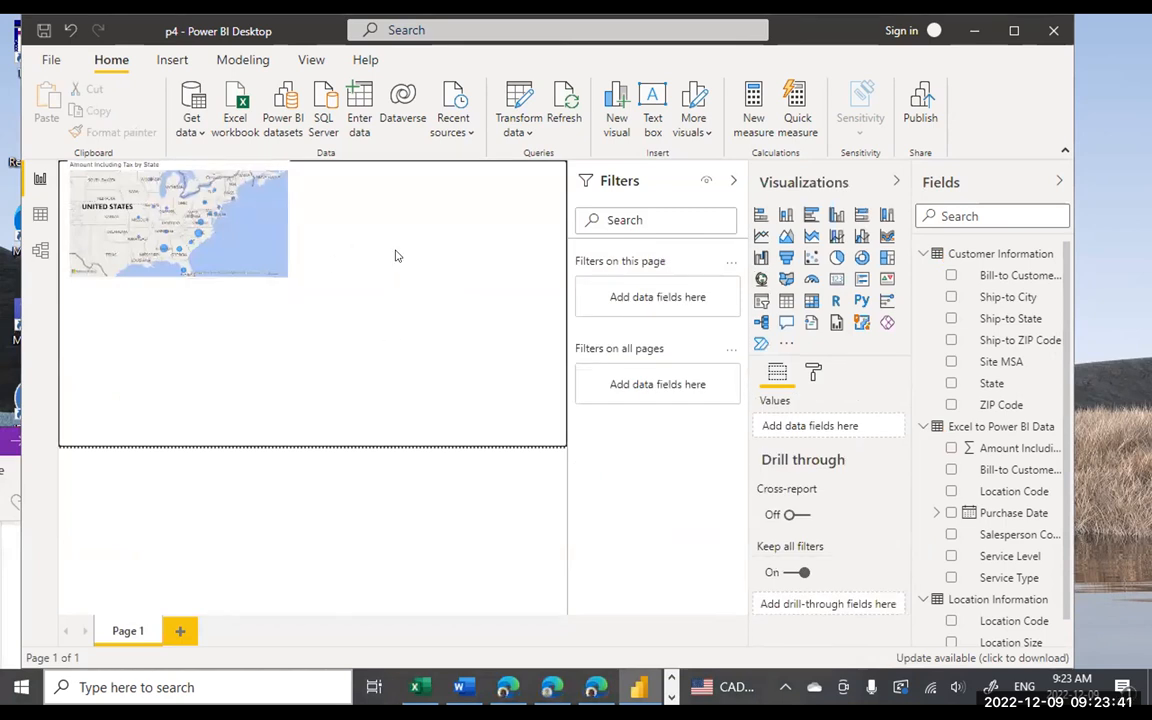
left_click(106, 229)
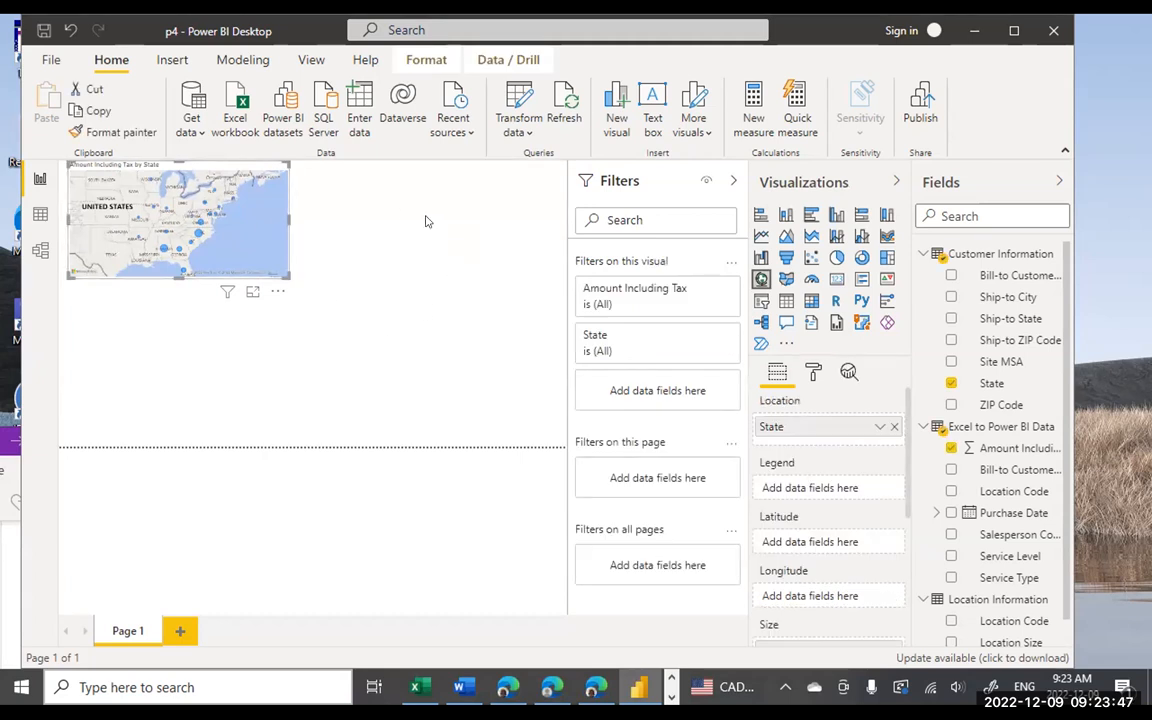
left_click(412, 329)
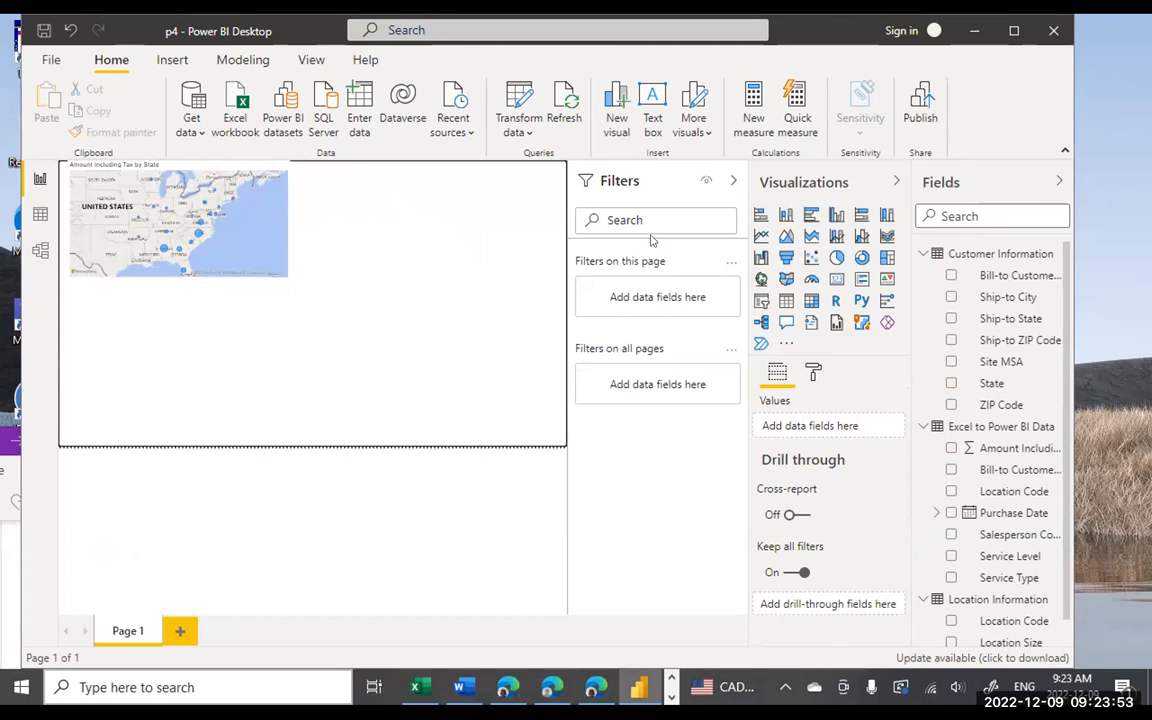
- Insert a blank line chart visual below the map tile
left_click(759, 236)
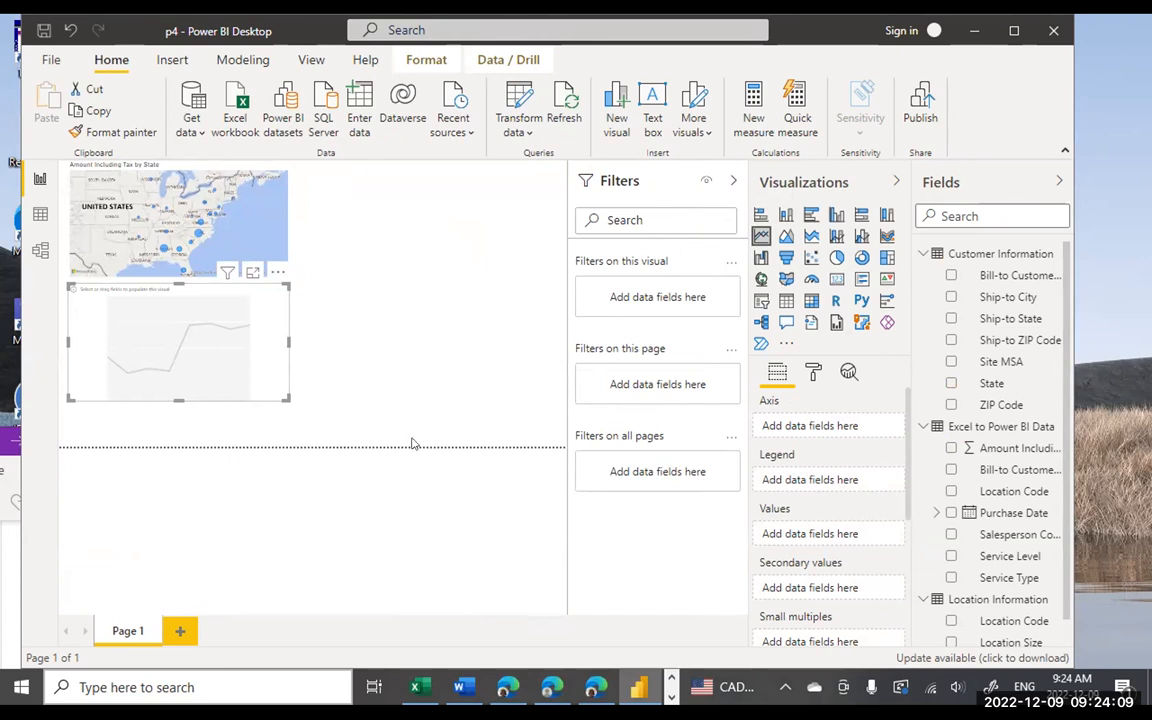
left_click(671, 690)
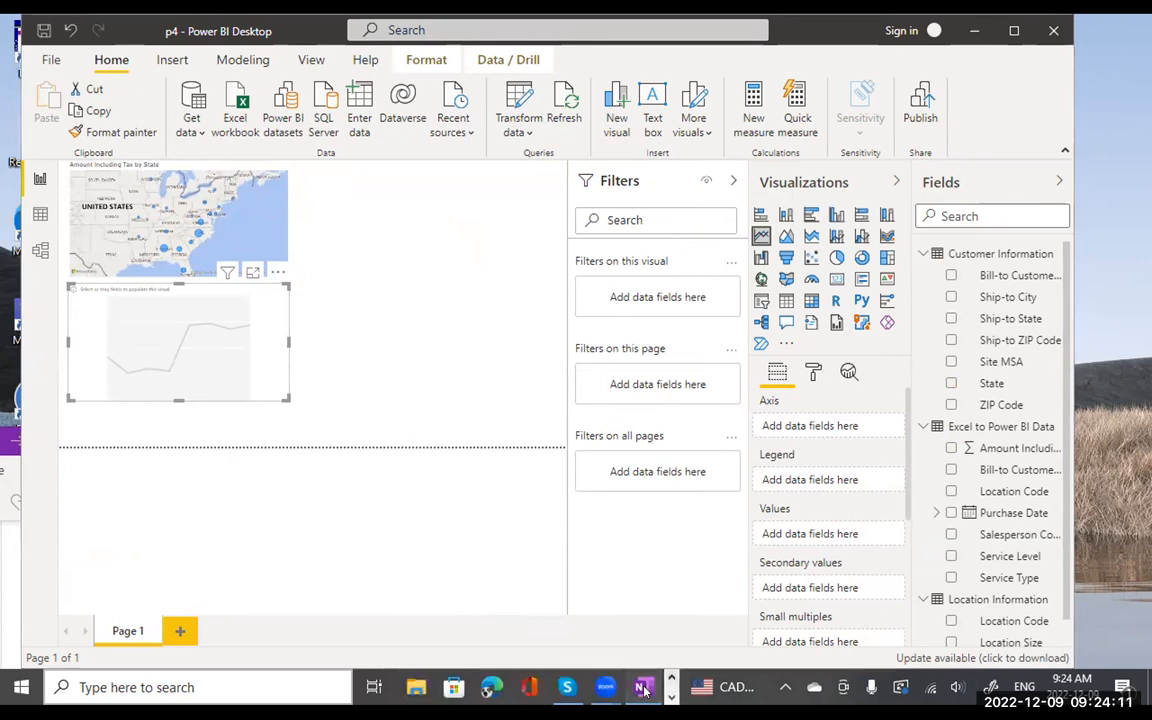
left_click(641, 683)
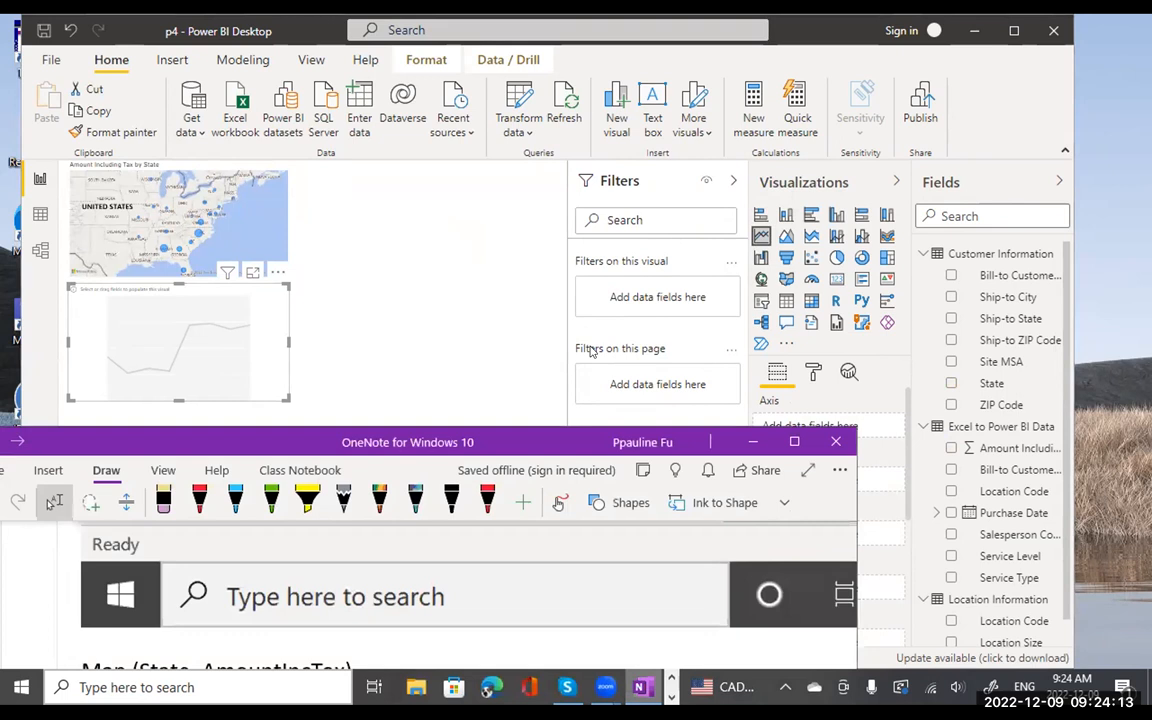
left_click_drag(556, 442, 658, 189)
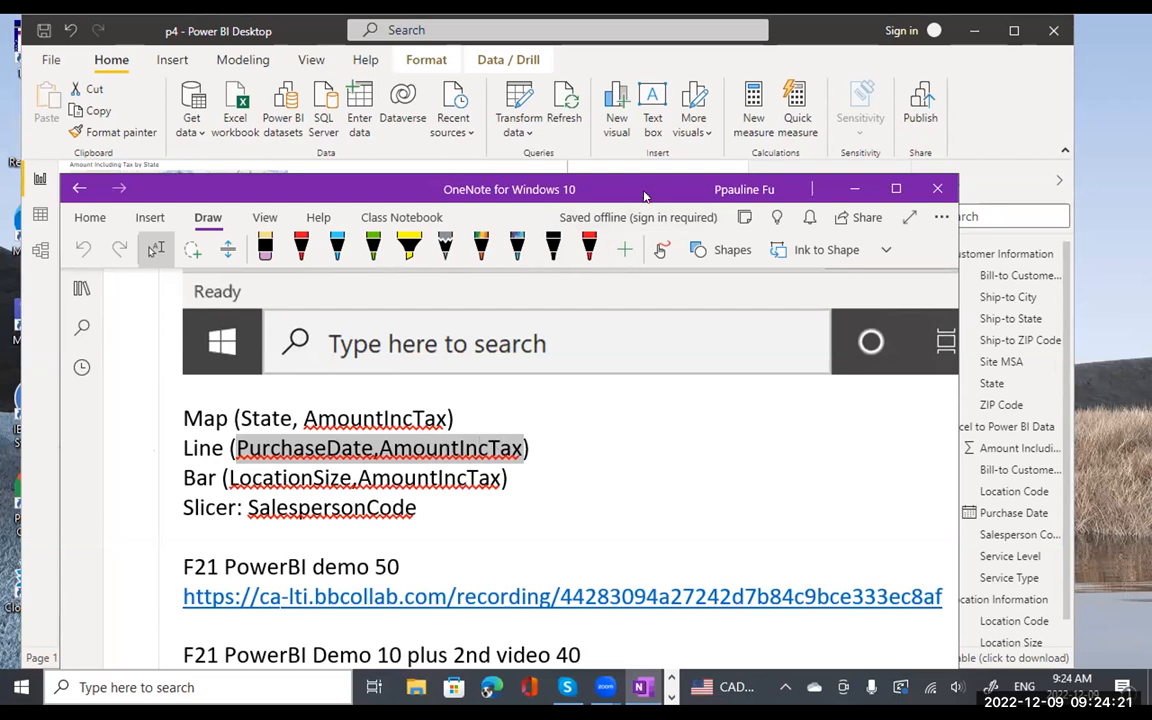
left_click_drag(645, 196, 451, 542)
left_click(335, 382)
left_click(155, 343)
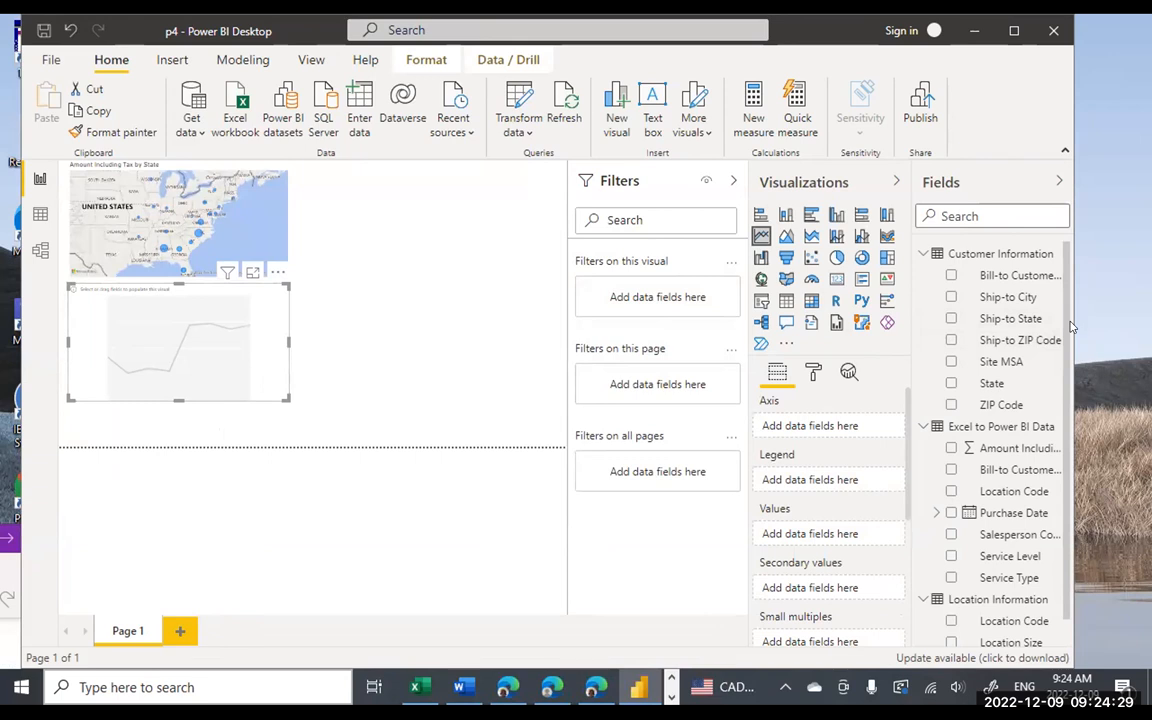
- Chart Amount Including Tax by Purchase Date month, dropping Year and Quarter from the hierarchy
scroll(1068, 381, "down", 1)
scroll(1068, 381, "down", 1)
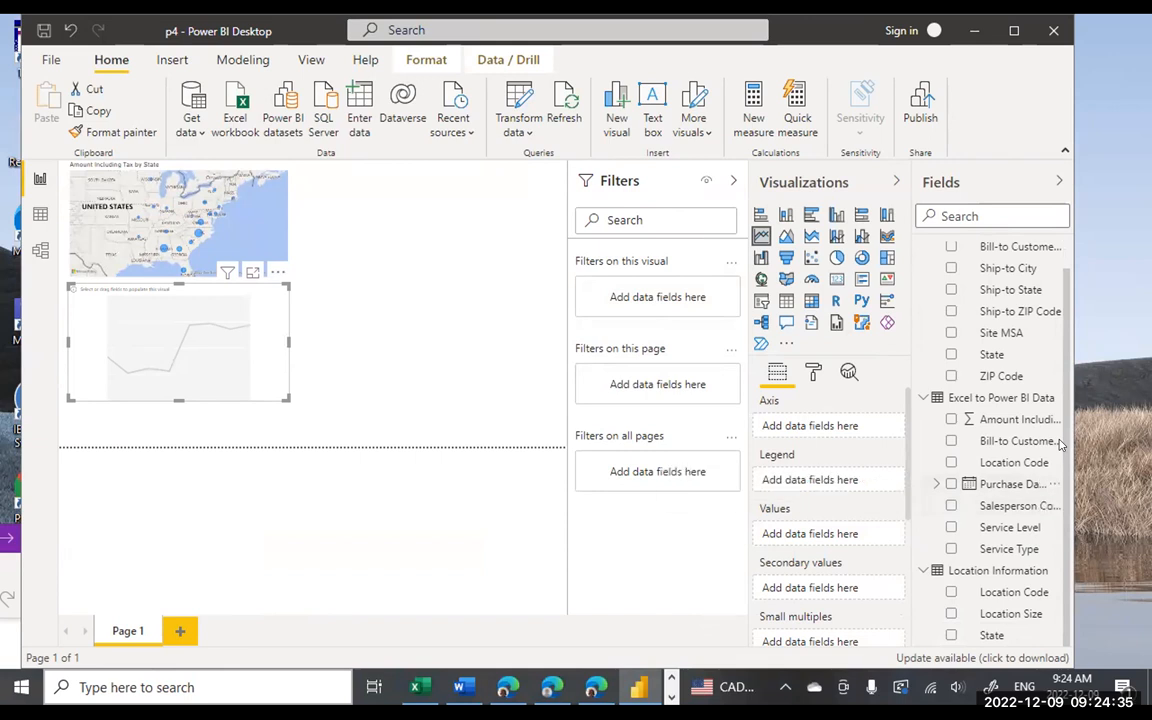
left_click_drag(975, 484, 831, 437)
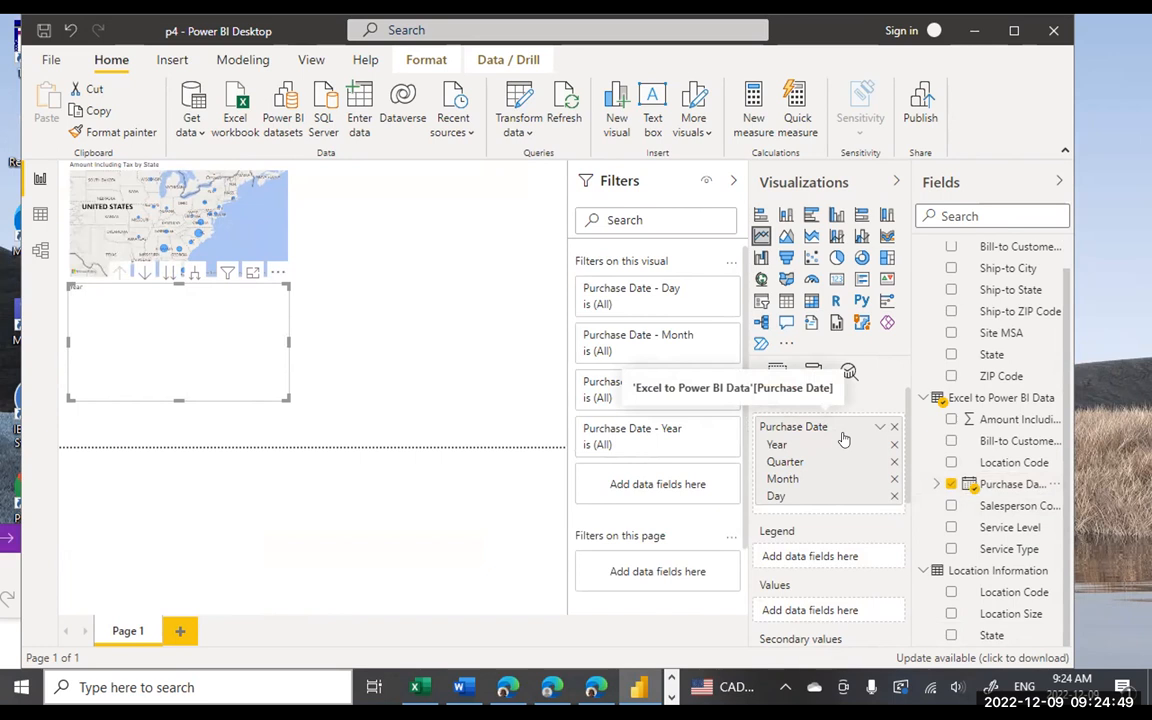
left_click(894, 444)
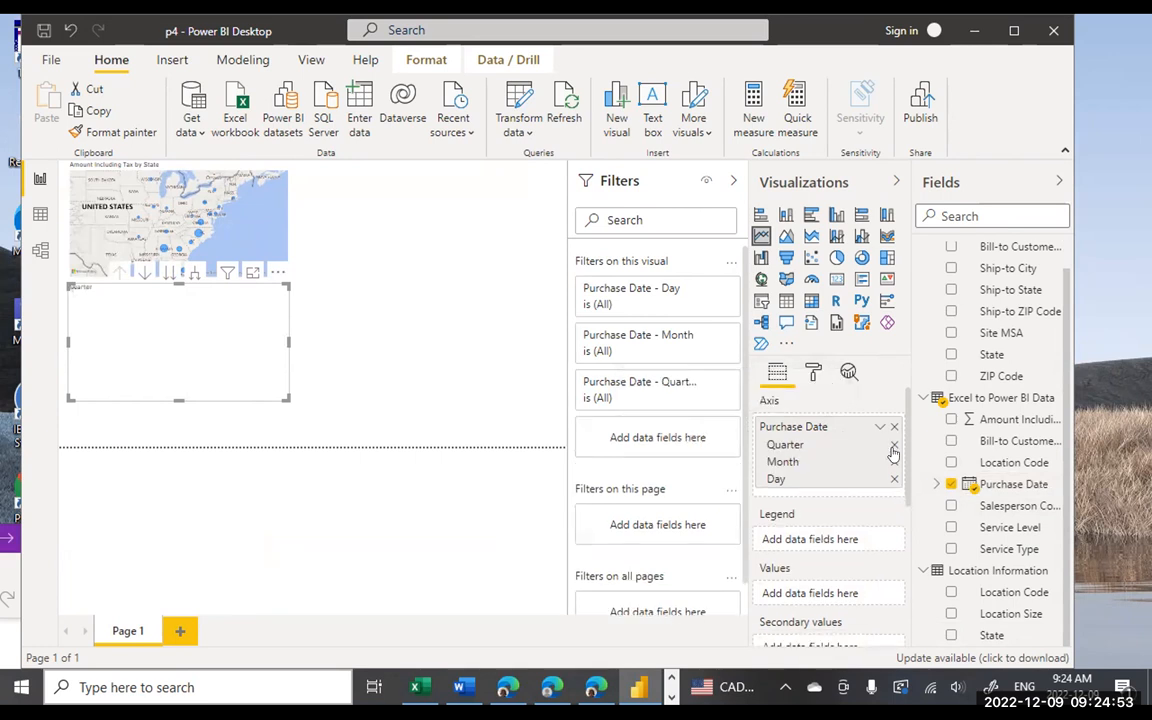
left_click(893, 448)
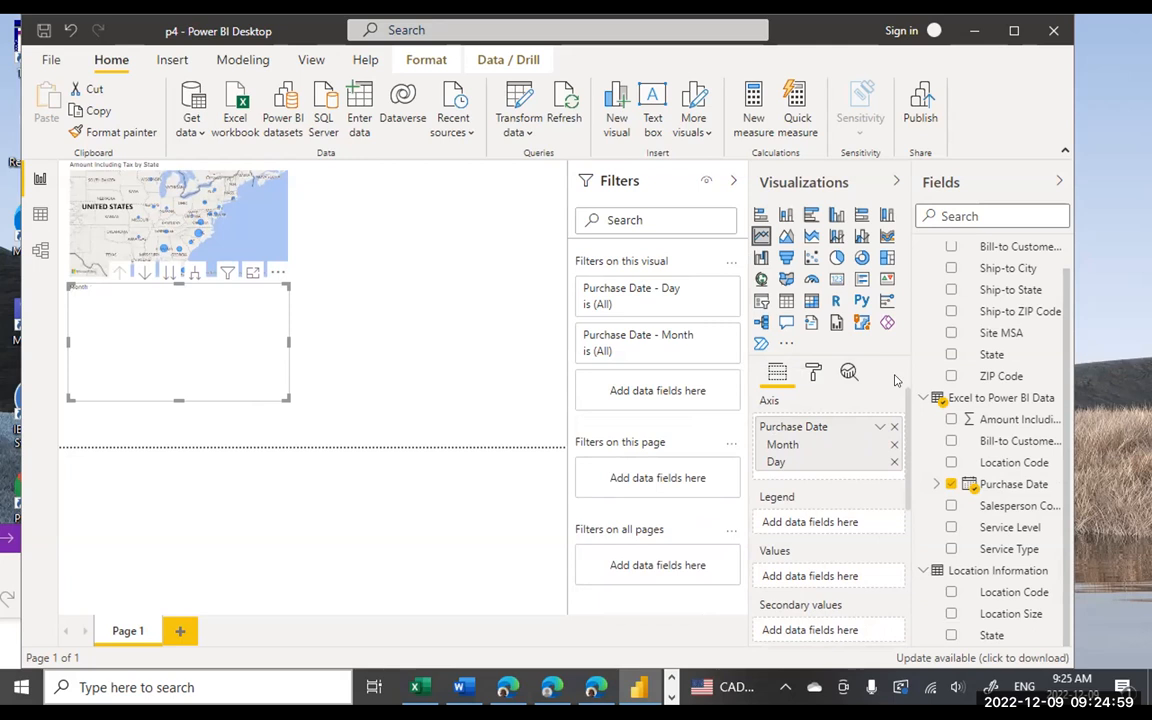
left_click_drag(903, 424, 907, 453)
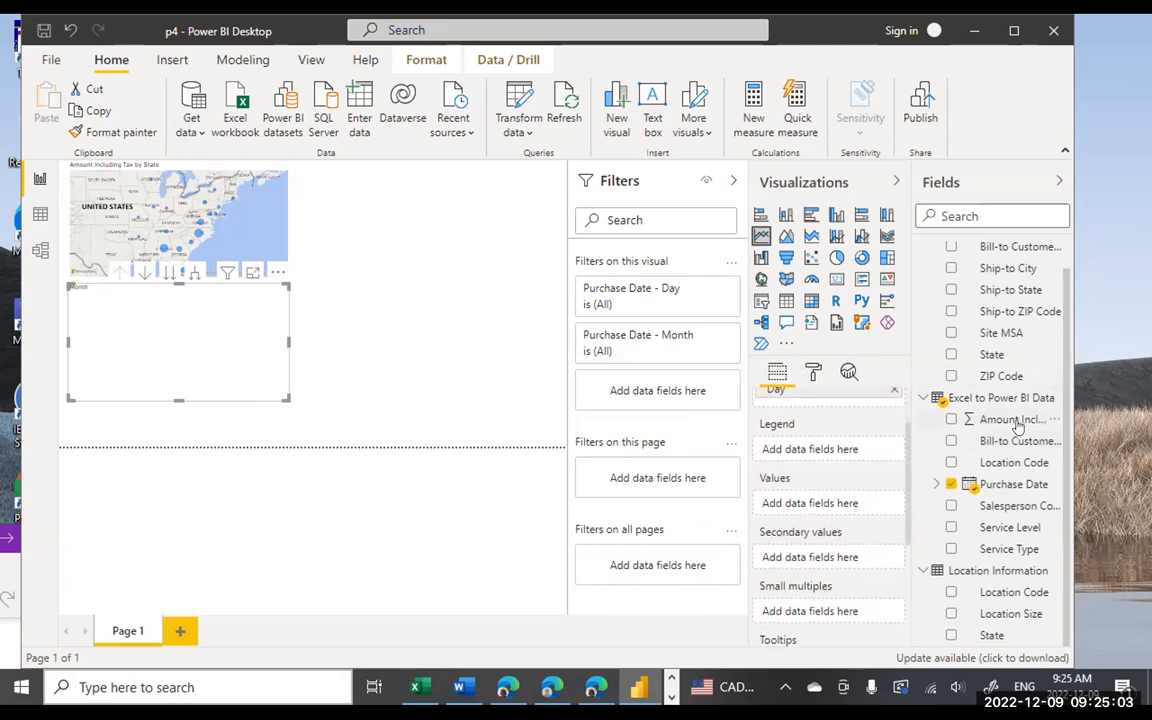
left_click_drag(1000, 425, 845, 508)
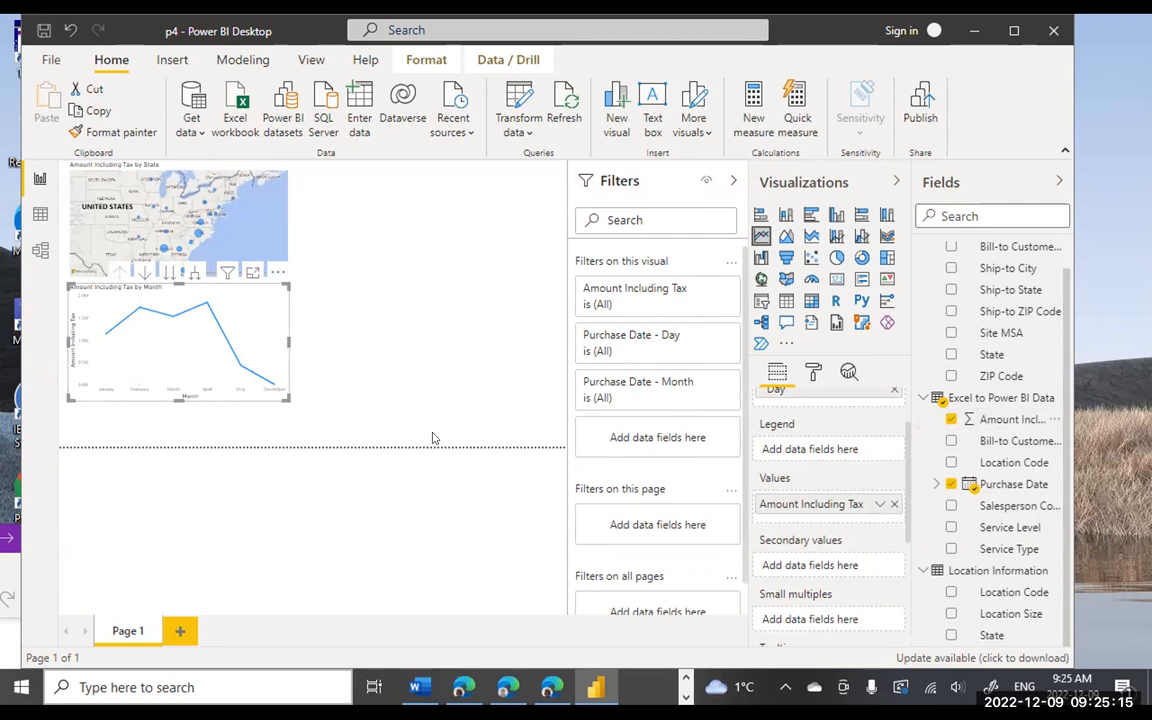
left_click(685, 684)
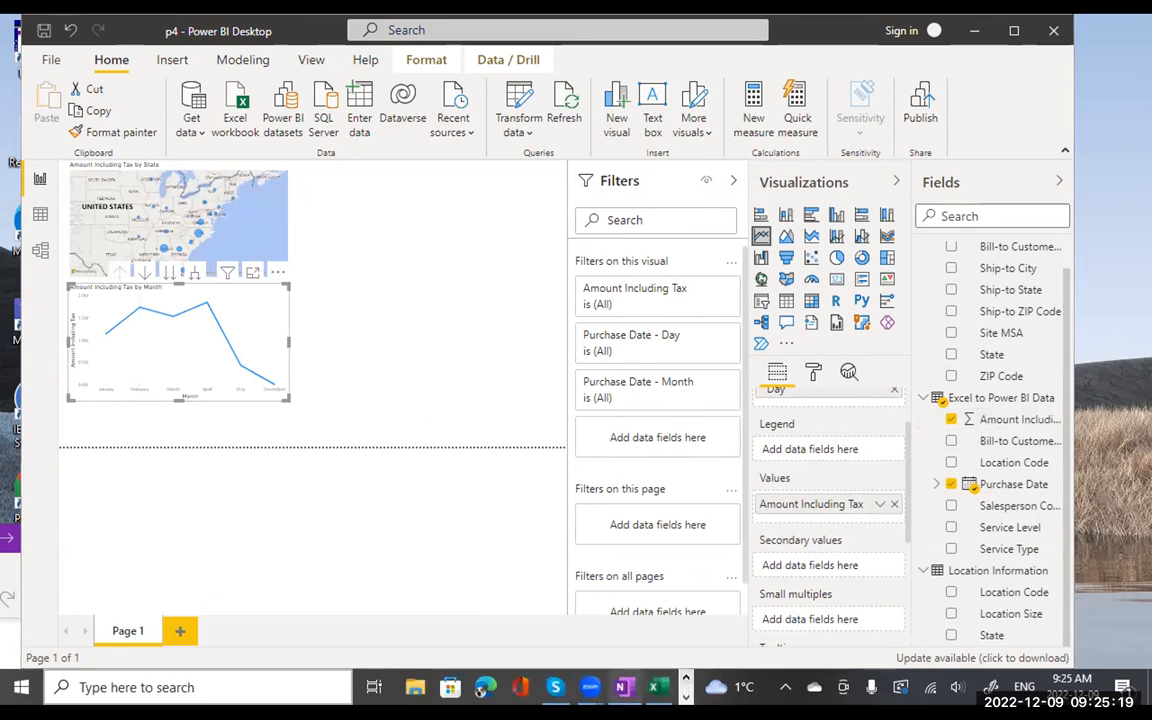
left_click(621, 687)
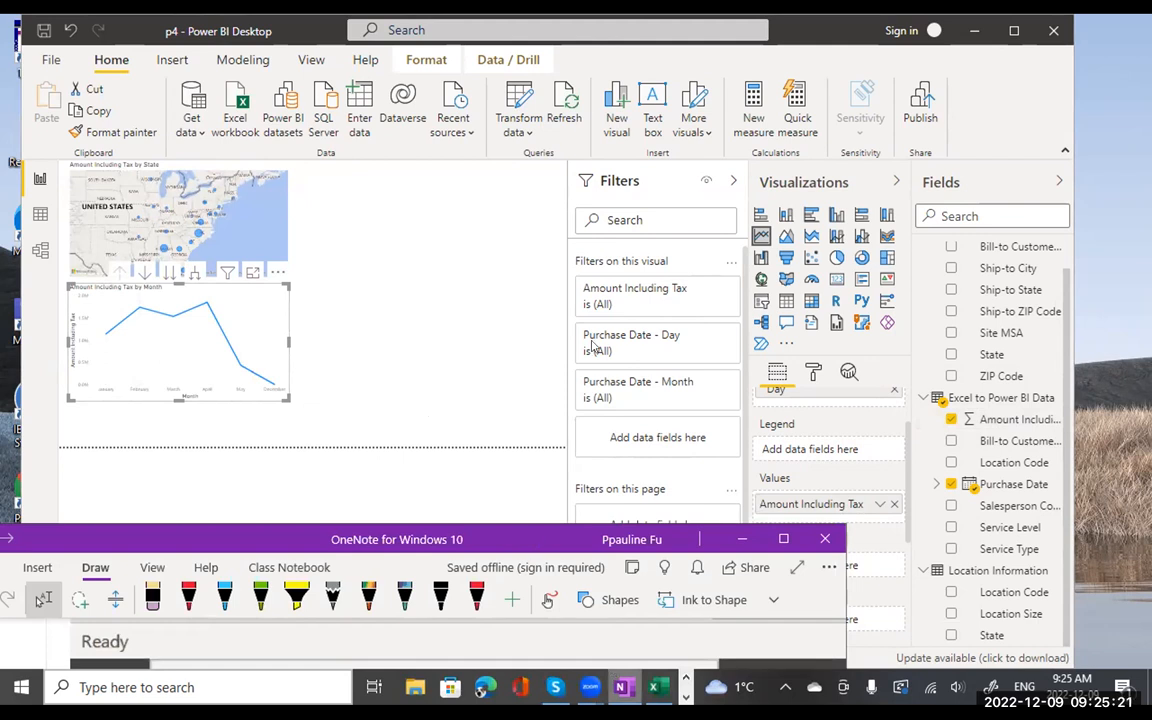
left_click_drag(555, 539, 624, 115)
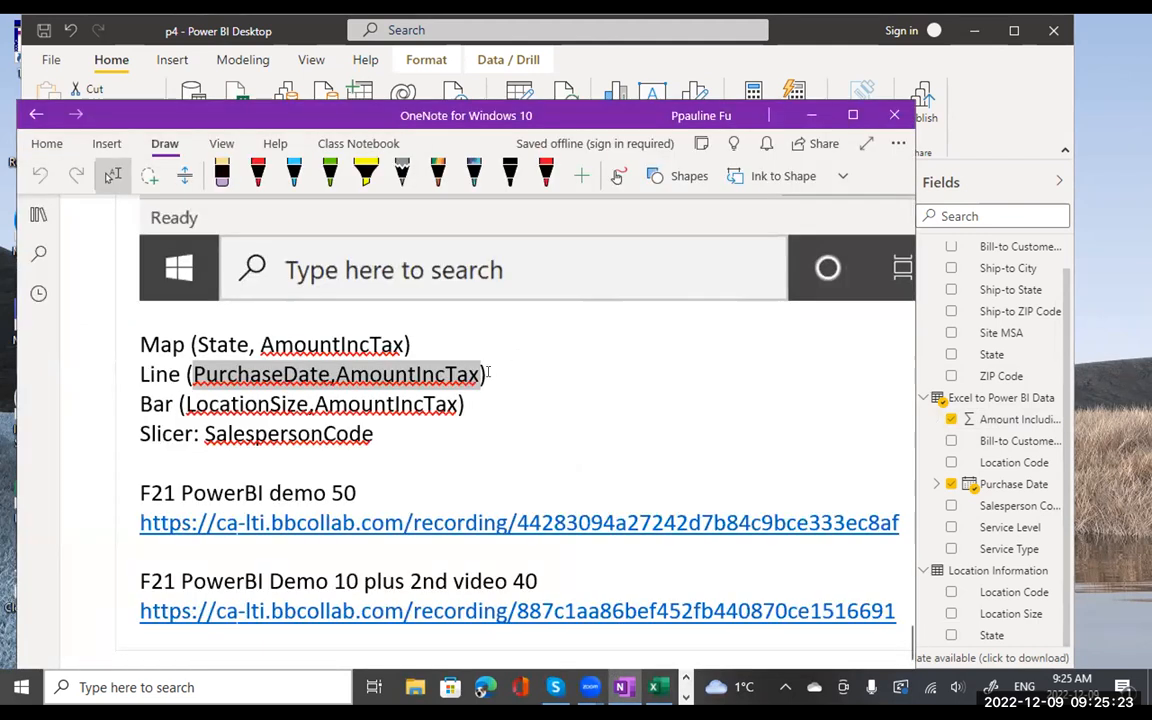
left_click_drag(458, 403, 167, 403)
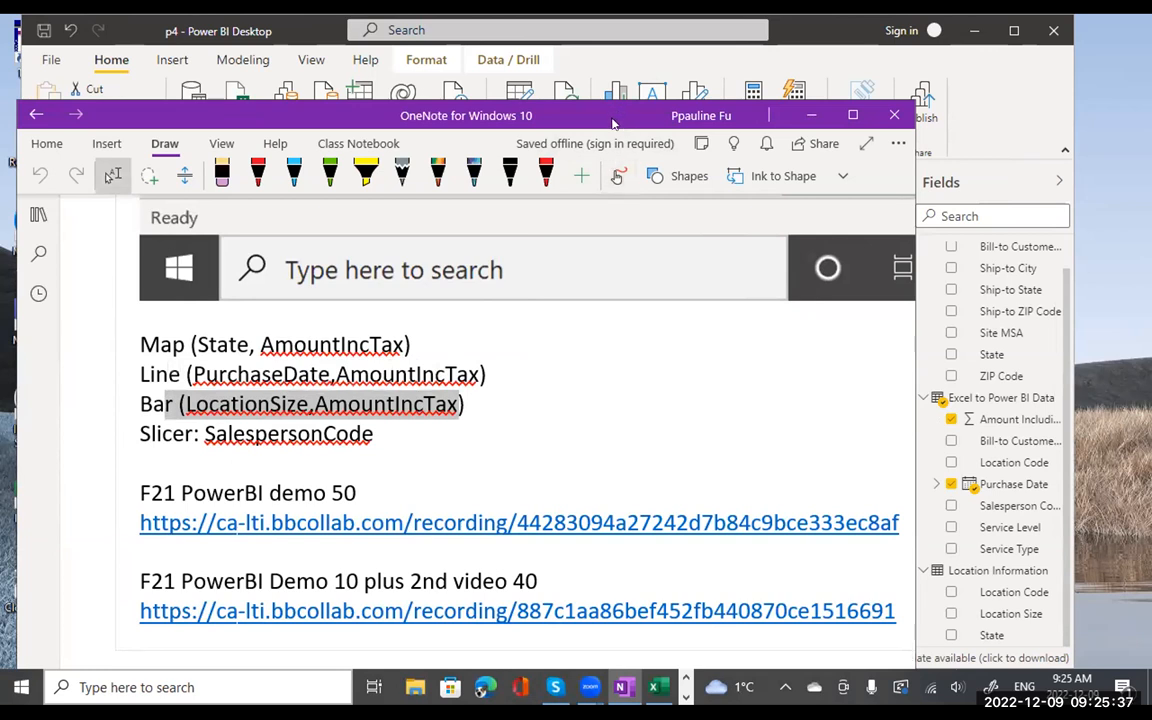
left_click_drag(613, 122, 583, 537)
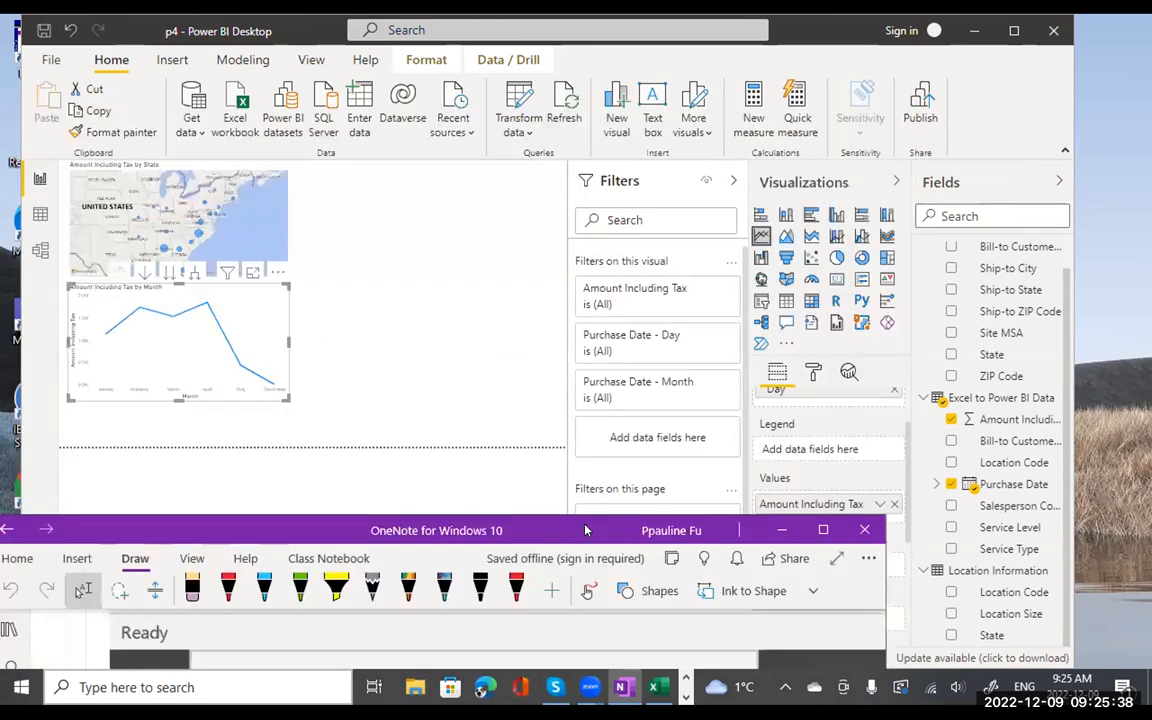
- Add an empty bar chart beside the map, then bring up the OneNote notes
left_click(419, 249)
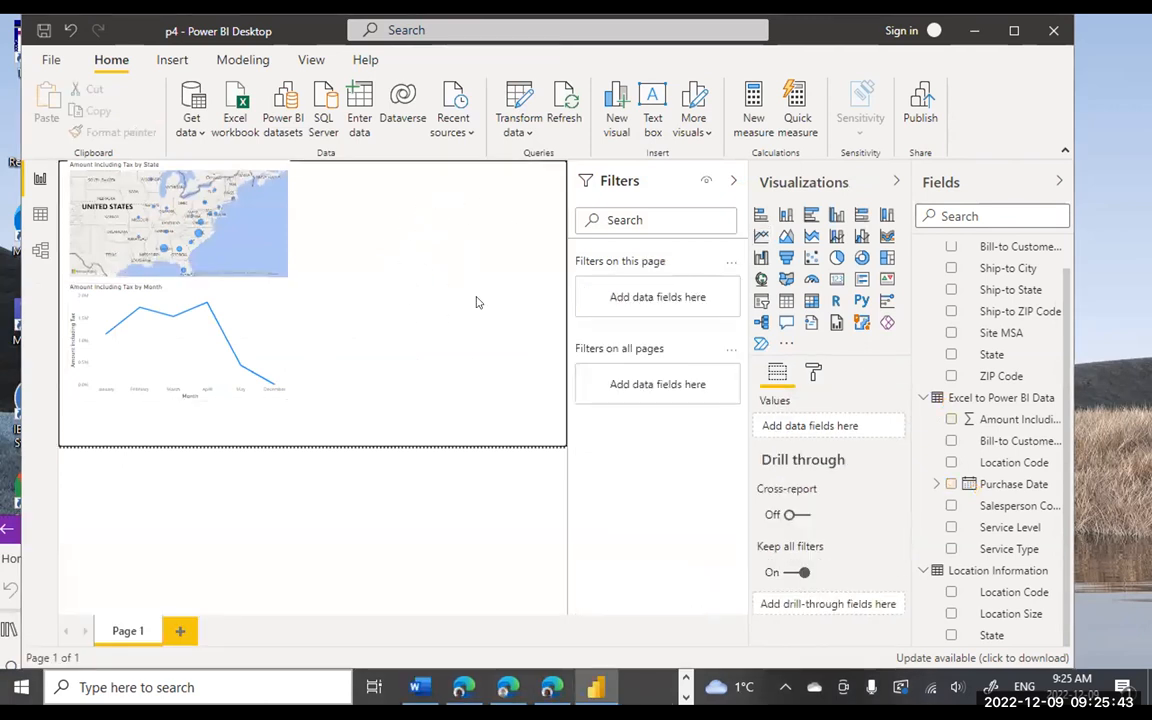
left_click(760, 222)
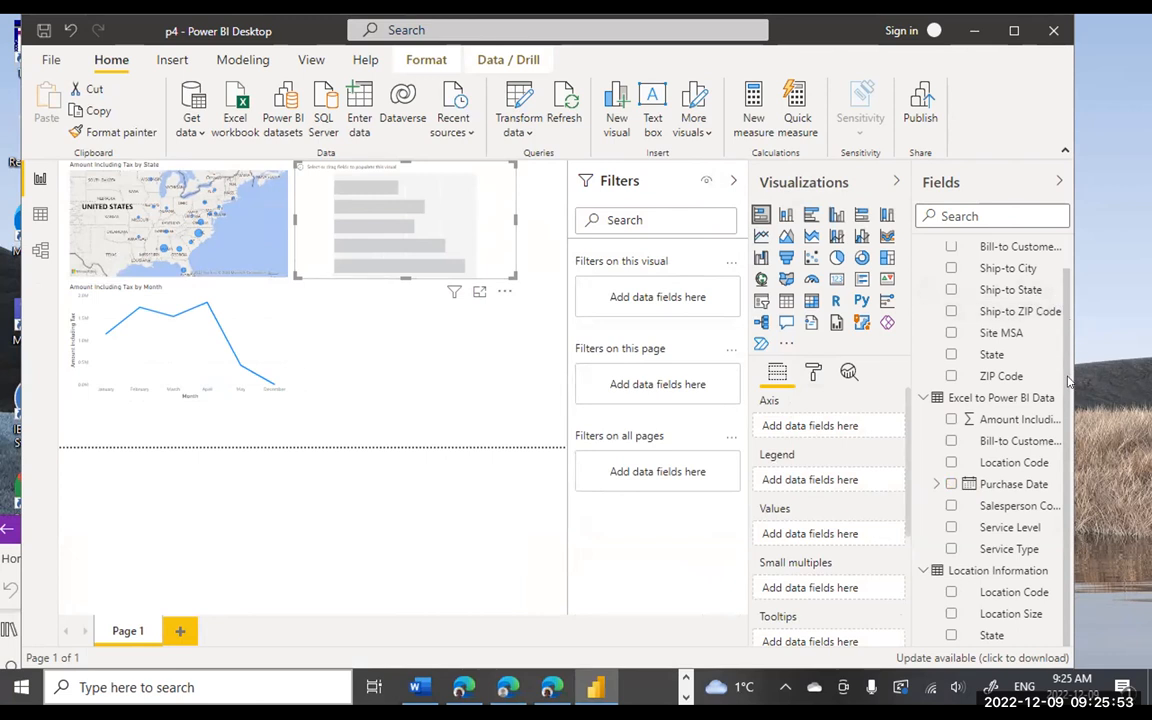
left_click(686, 679)
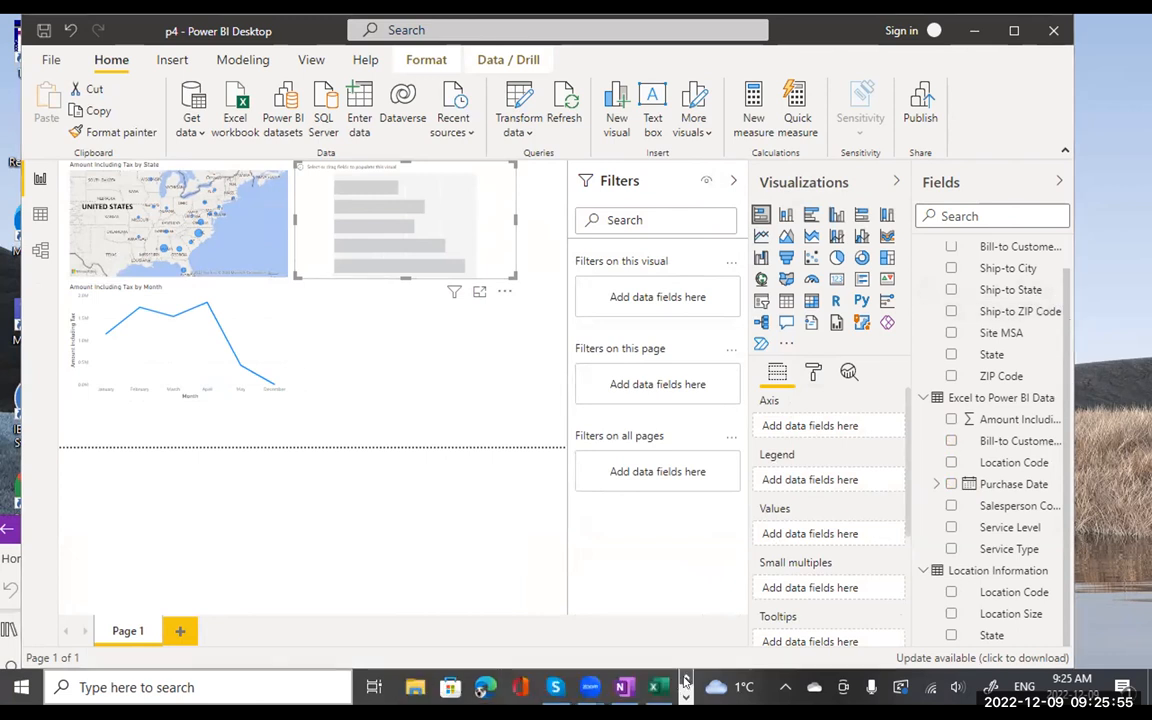
left_click(624, 688)
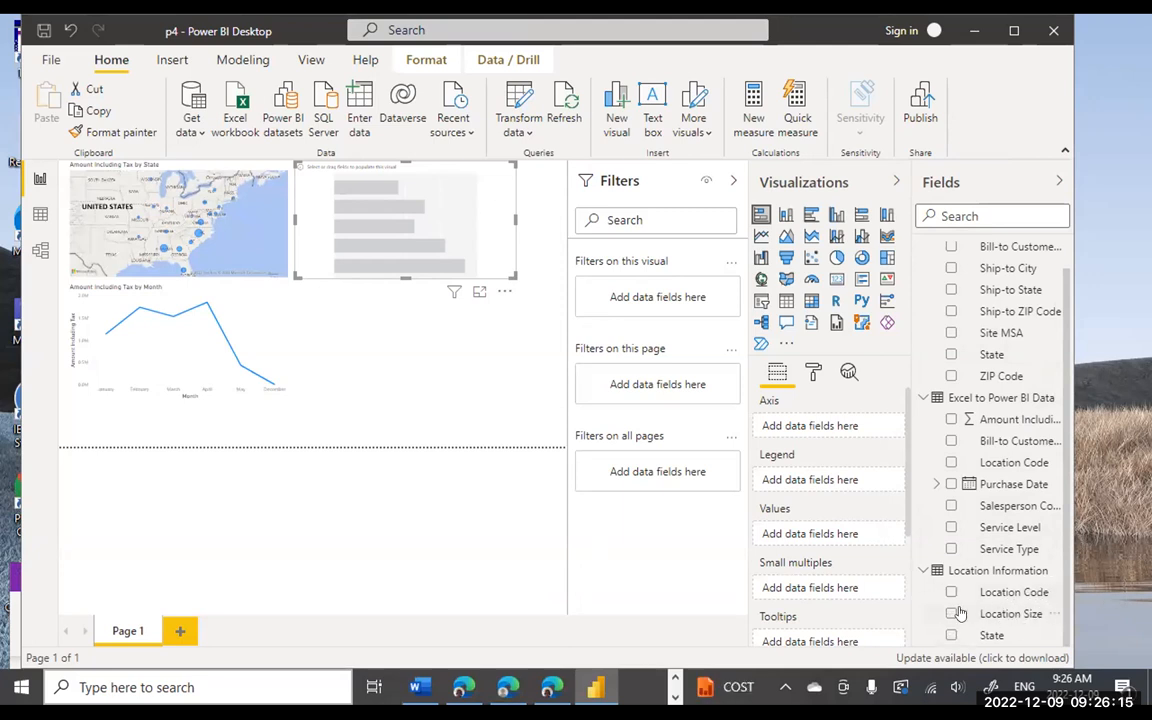
- Put Location Size on the bar chart's axis and Amount Including Tax in its values
left_click_drag(1000, 619, 830, 430)
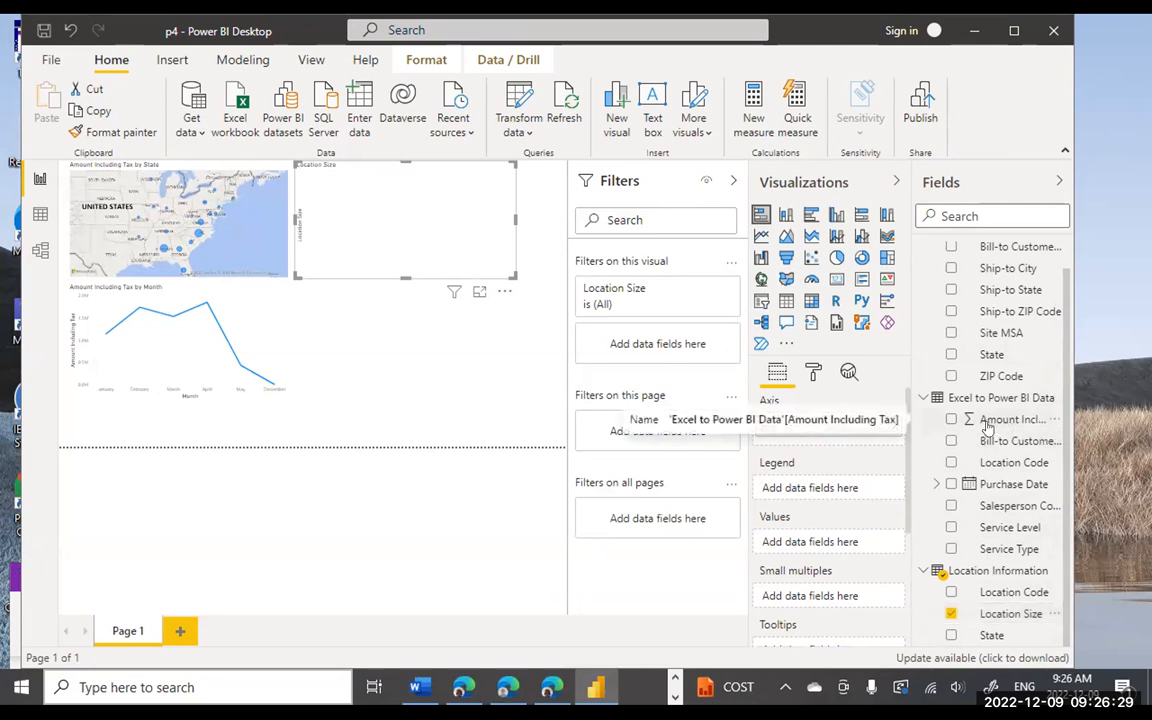
left_click_drag(988, 428, 845, 545)
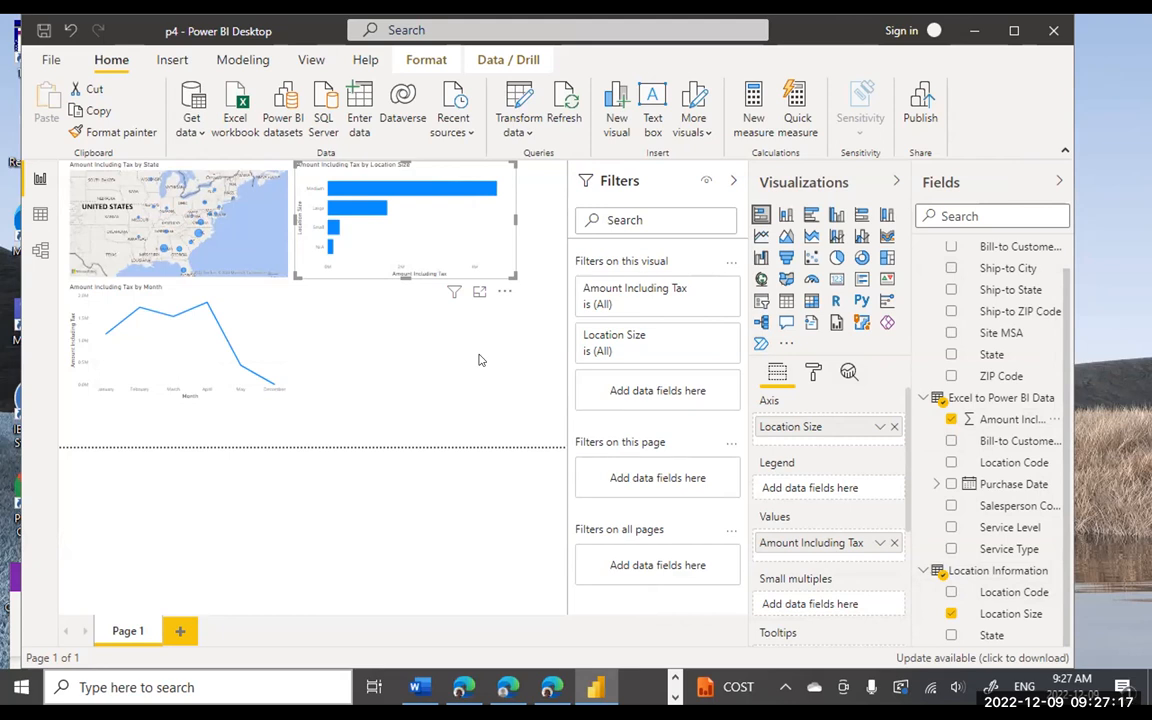
- Add 'Pie (ServiceType, AmountIncTax)' below the Bar line in the OneNote visuals plan
left_click(675, 679)
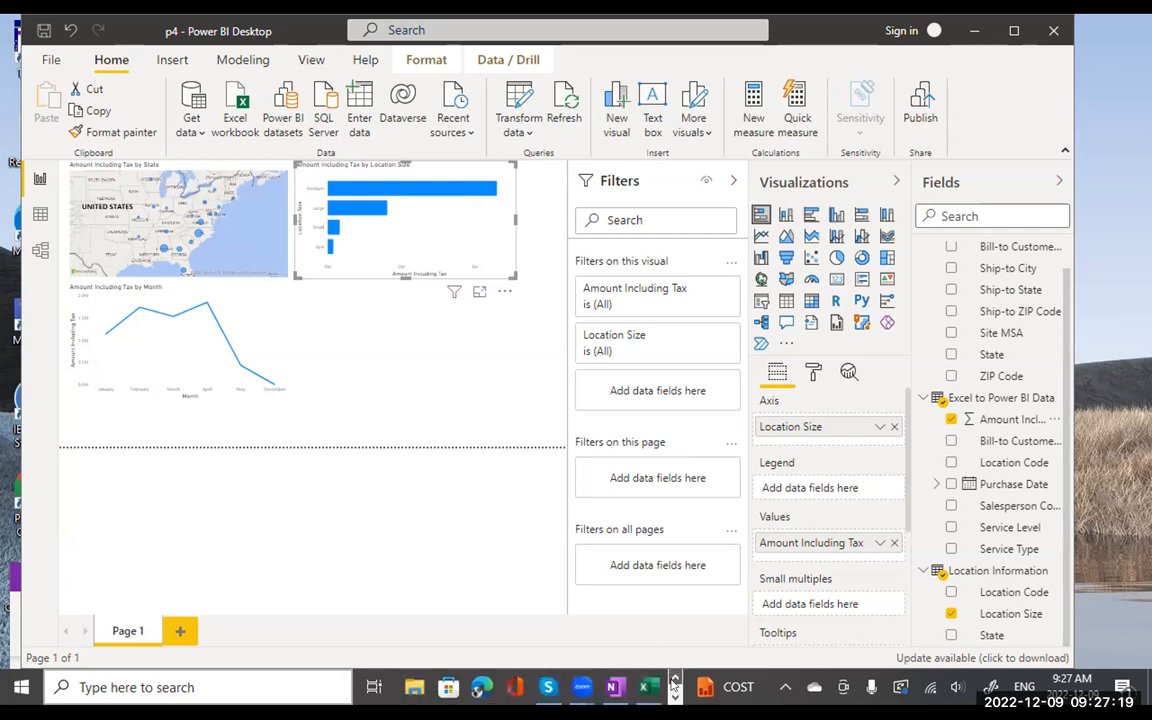
left_click(614, 686)
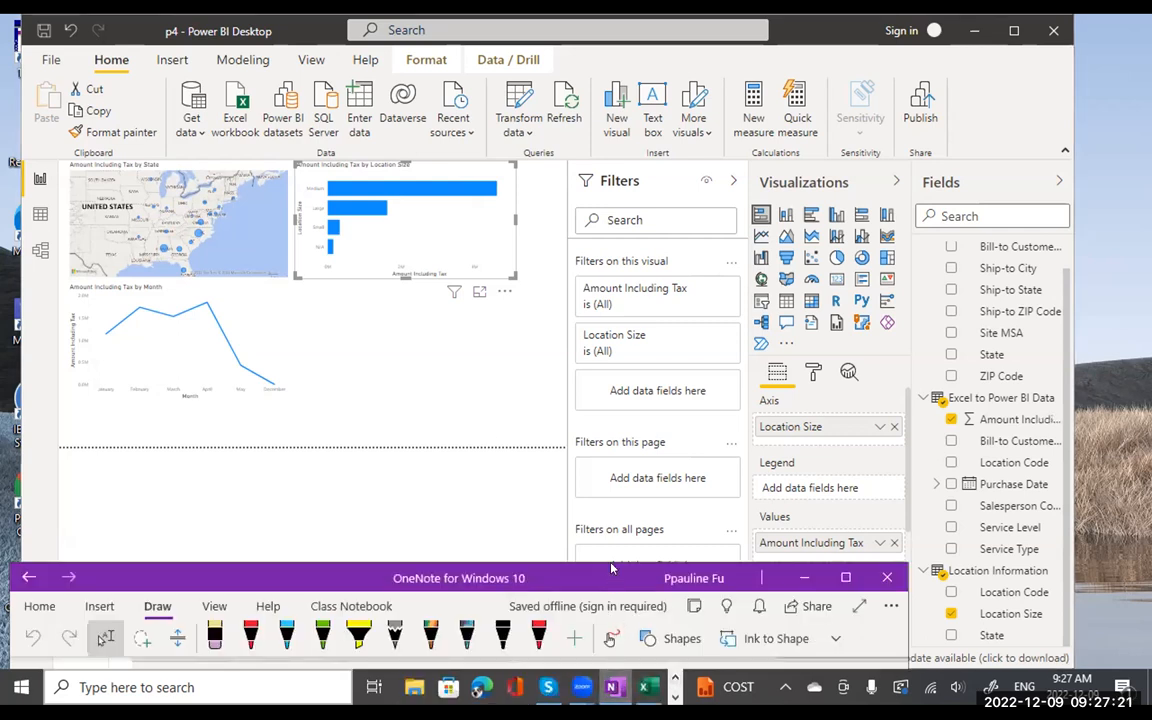
left_click_drag(612, 568, 785, 44)
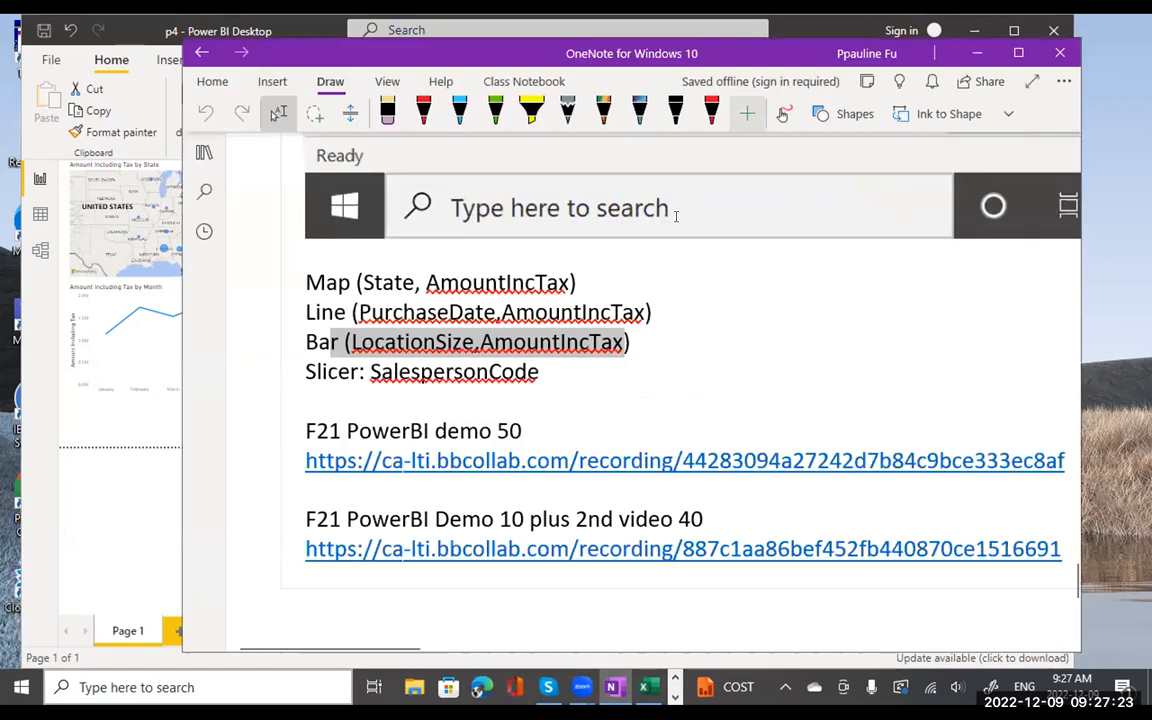
left_click(632, 338)
key("Return")
type("Pie (")
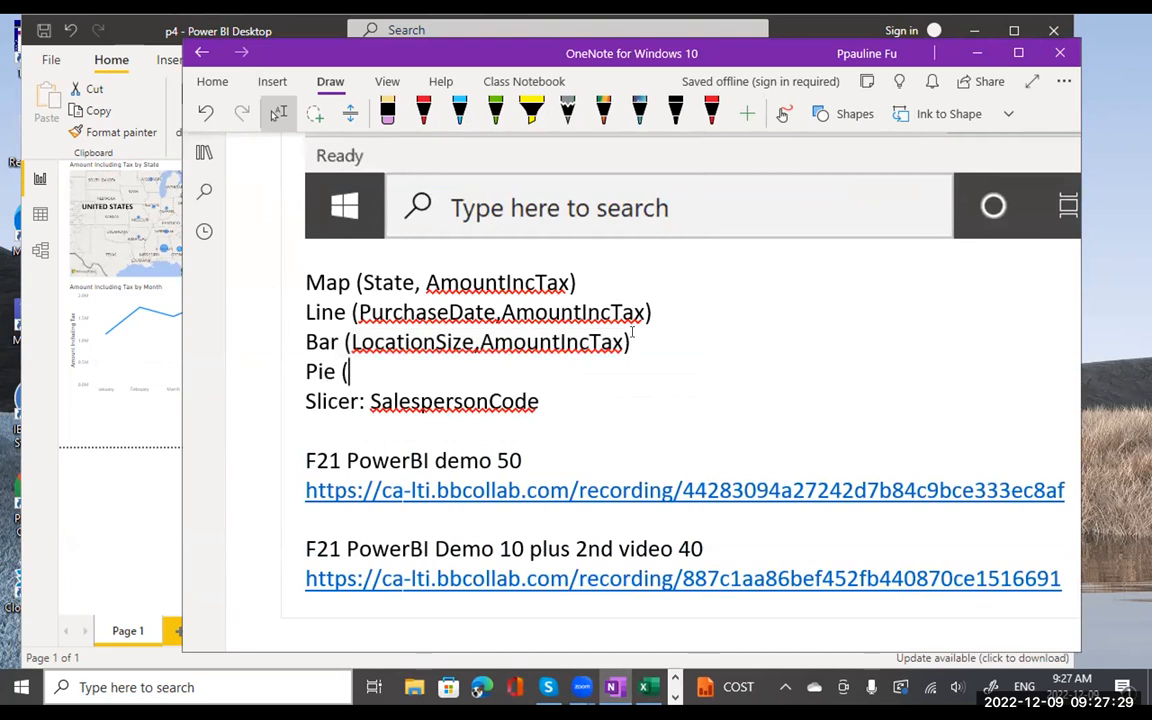
type("ServiceType")
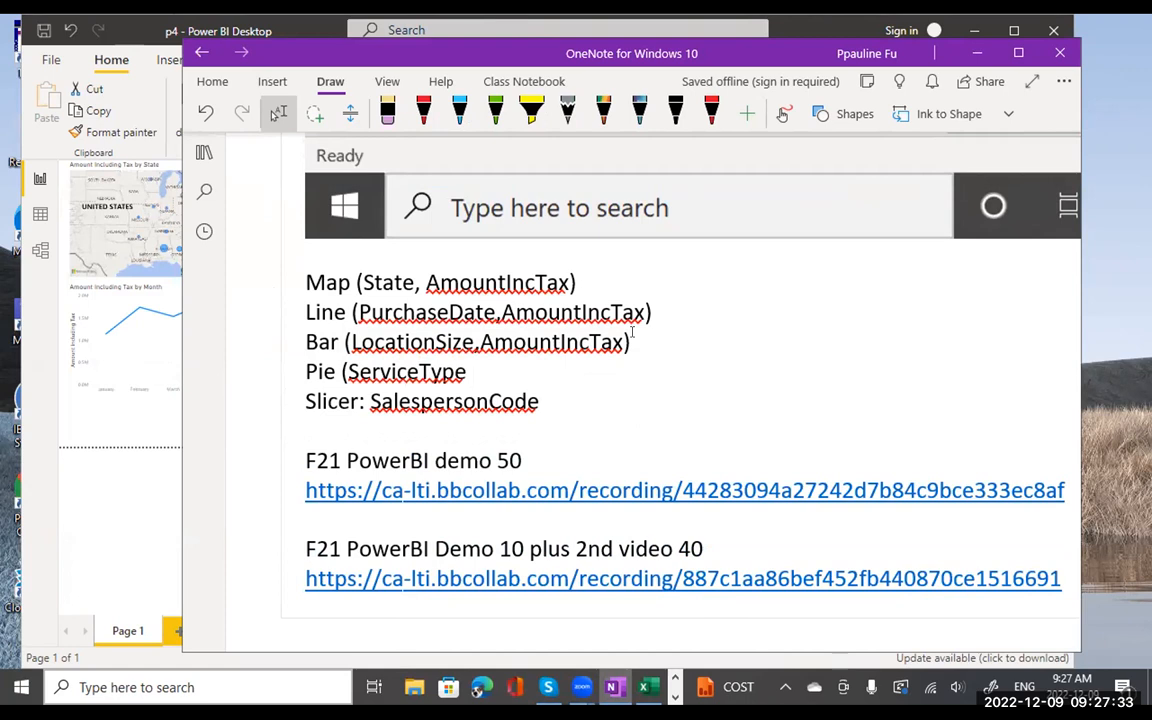
type(", AmountIncT")
key("BackSpace")
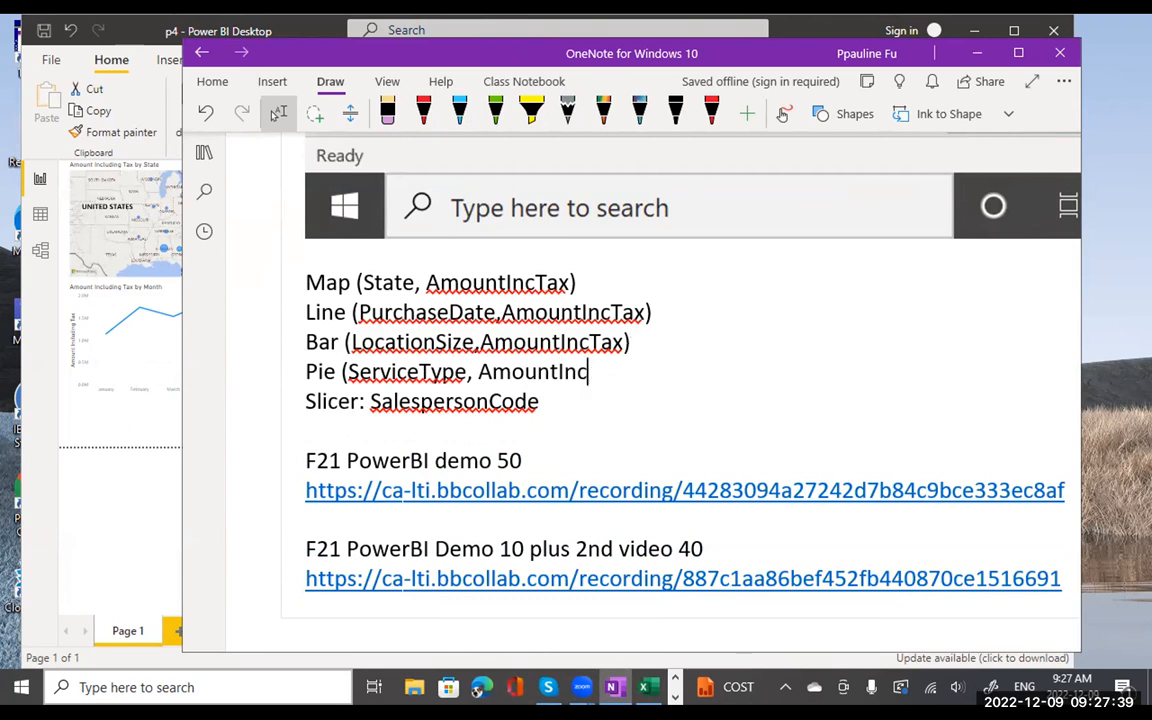
type("ax)")
left_click_drag(757, 50, 575, 414)
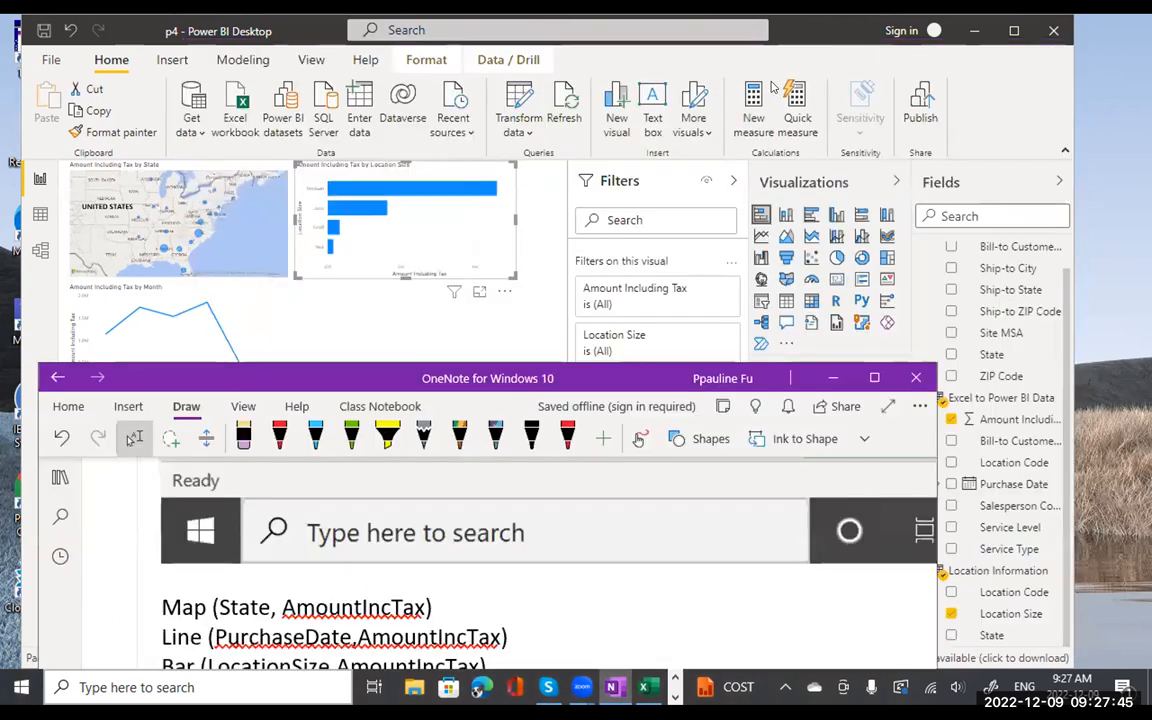
left_click(815, 35)
- Insert a pie chart with Service Type as legend and Amount Including Tax as values
left_click(419, 372)
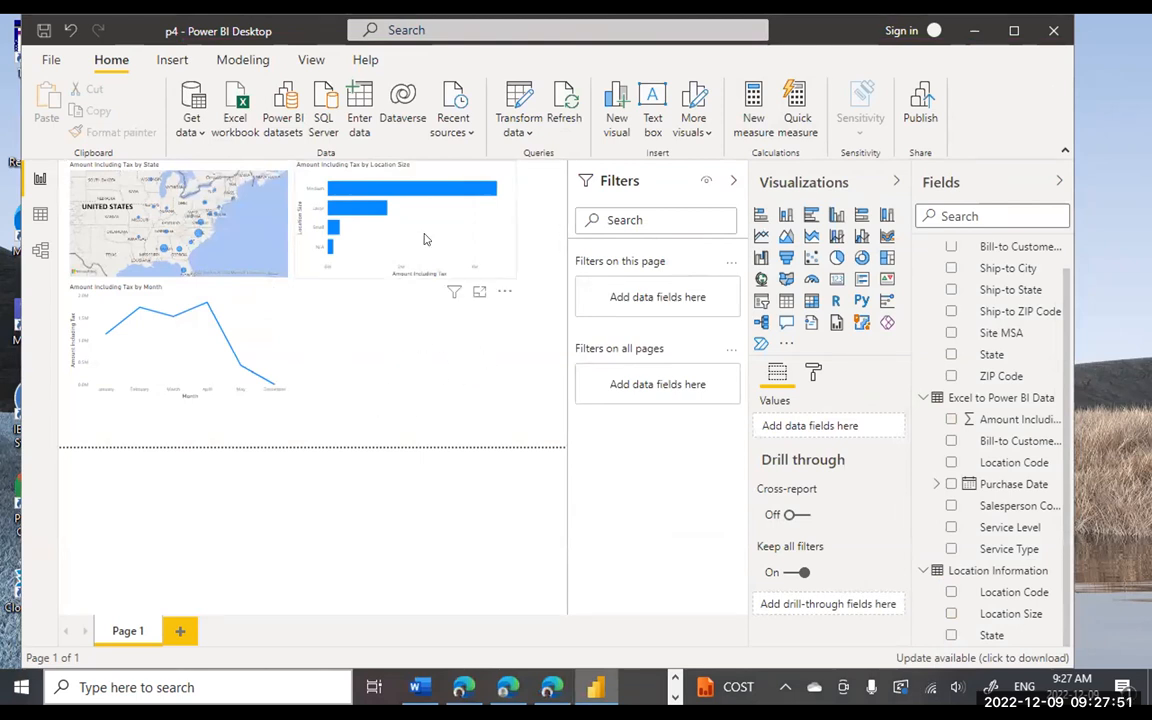
left_click(424, 239)
left_click(421, 367)
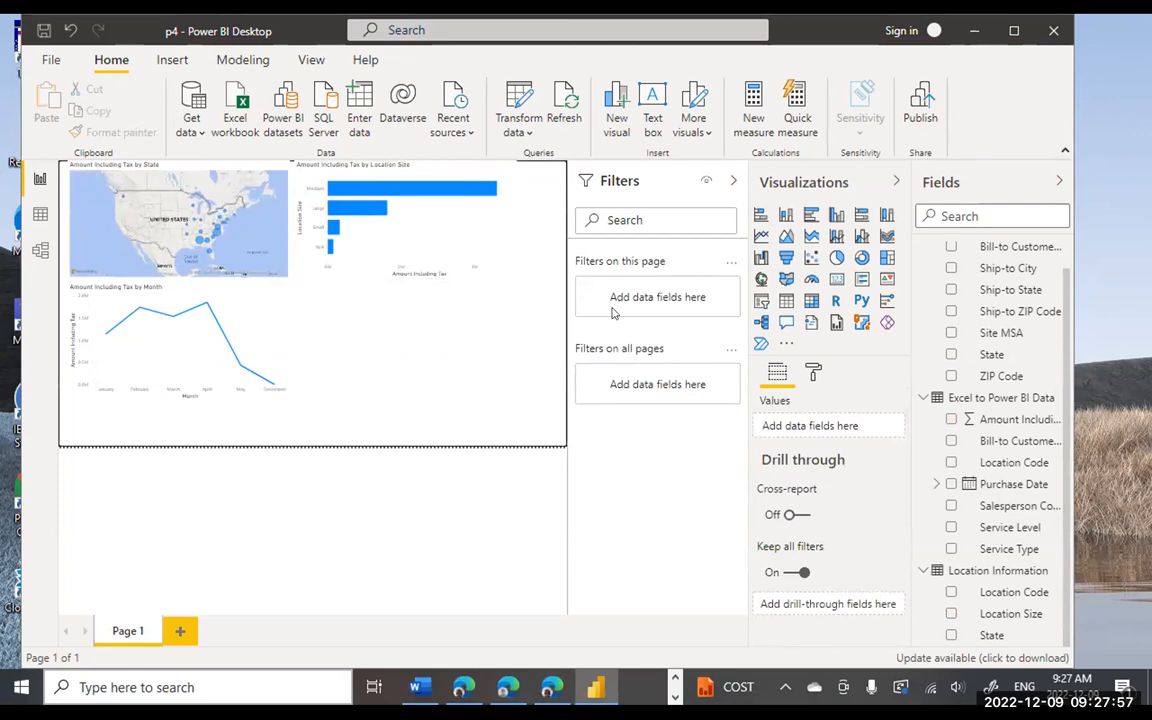
left_click(836, 258)
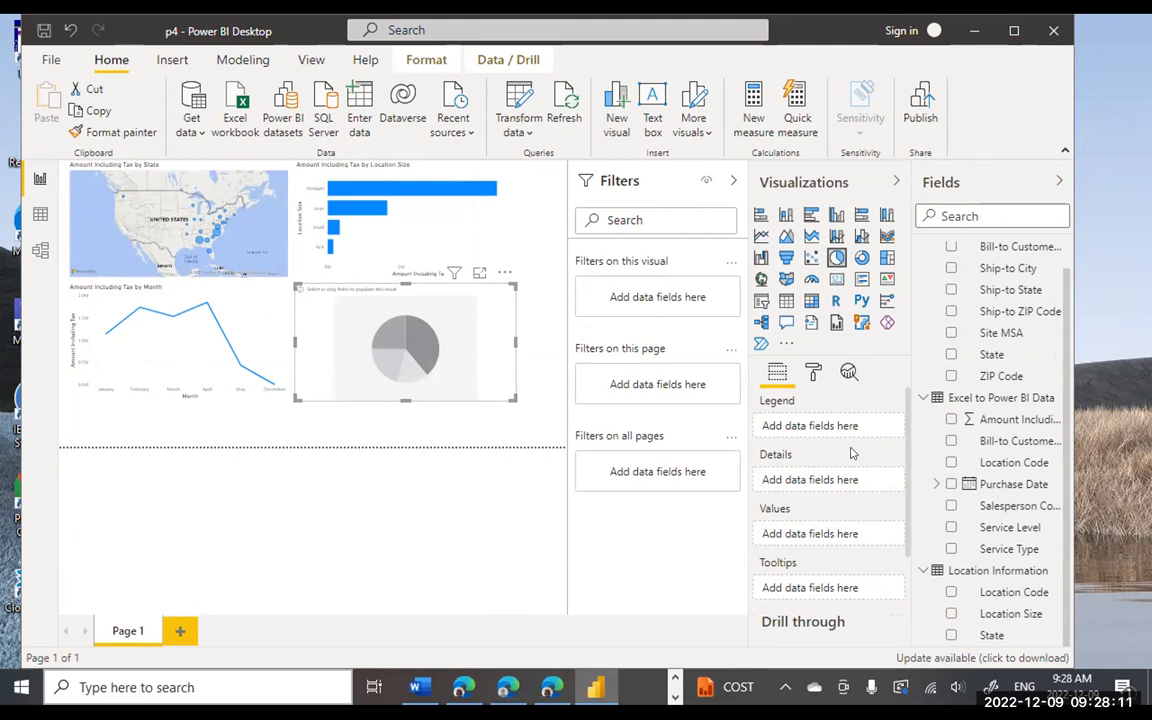
left_click_drag(992, 555, 831, 432)
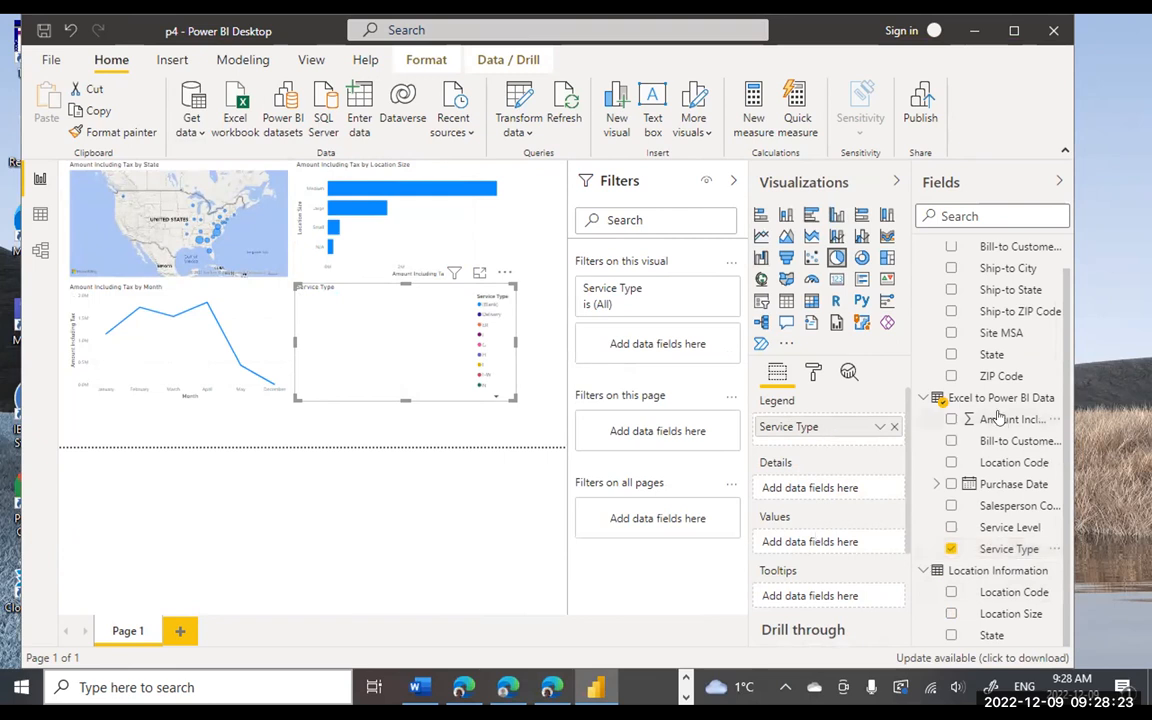
left_click_drag(1003, 425, 848, 550)
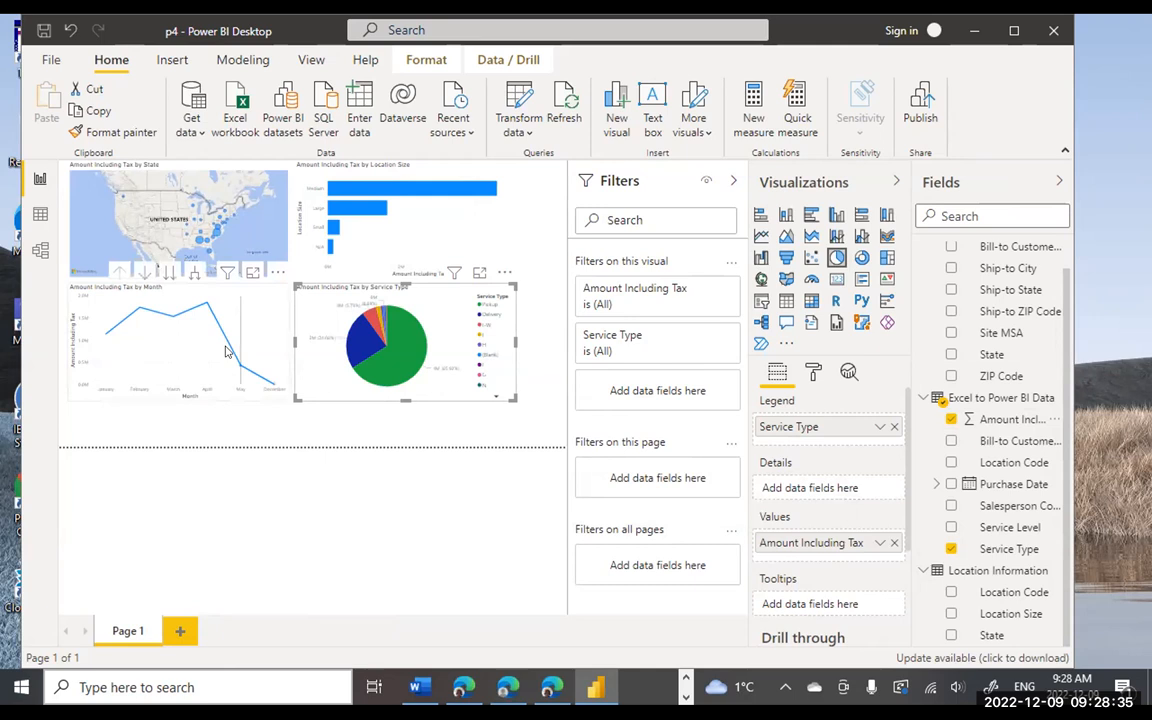
- Cross-filter the report from the green pie slice, Large and Medium bars, map and February
key("Escape")
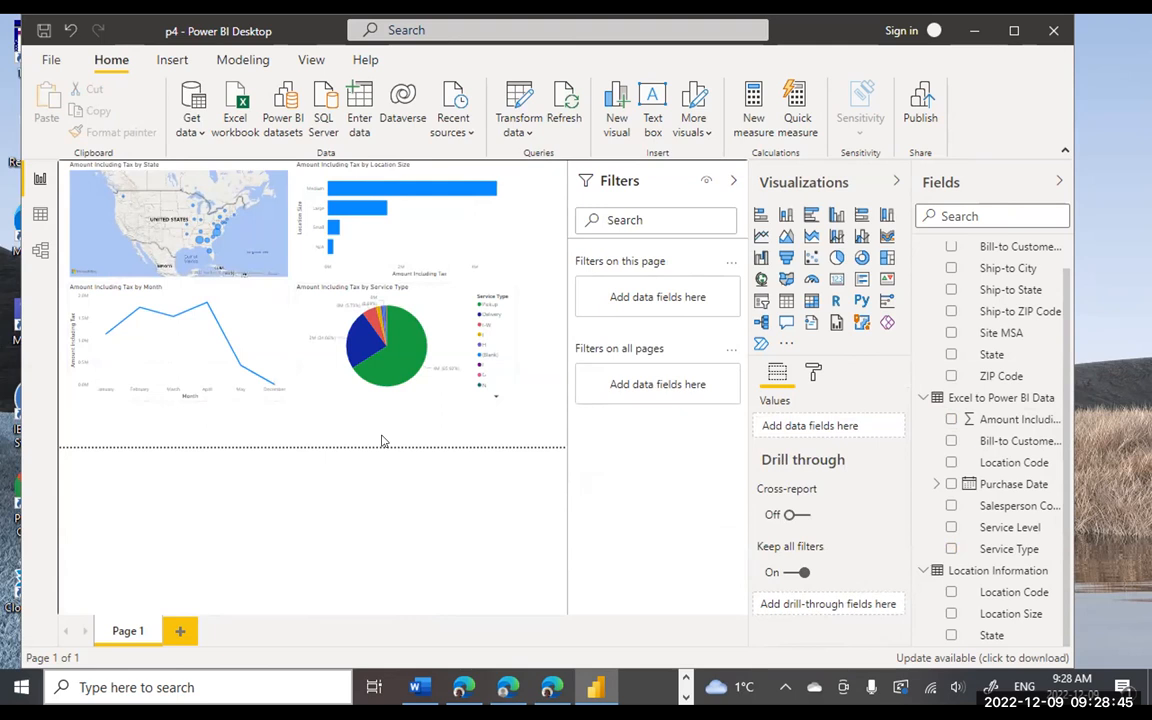
left_click(396, 356)
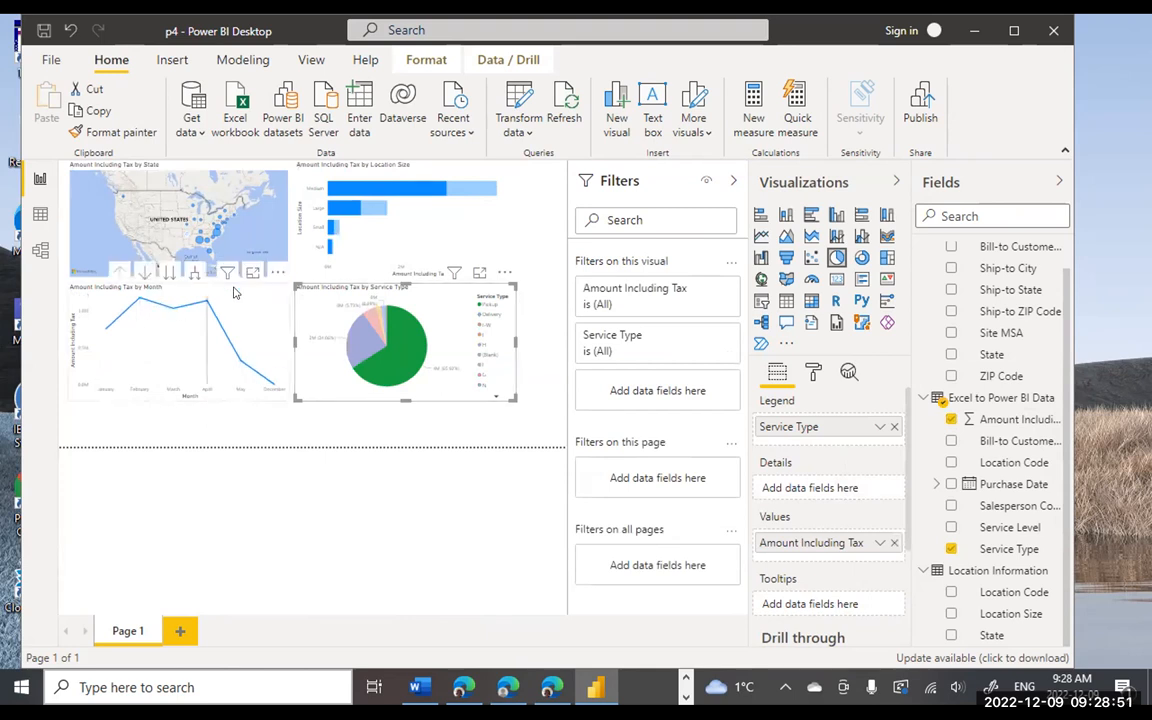
left_click(348, 211)
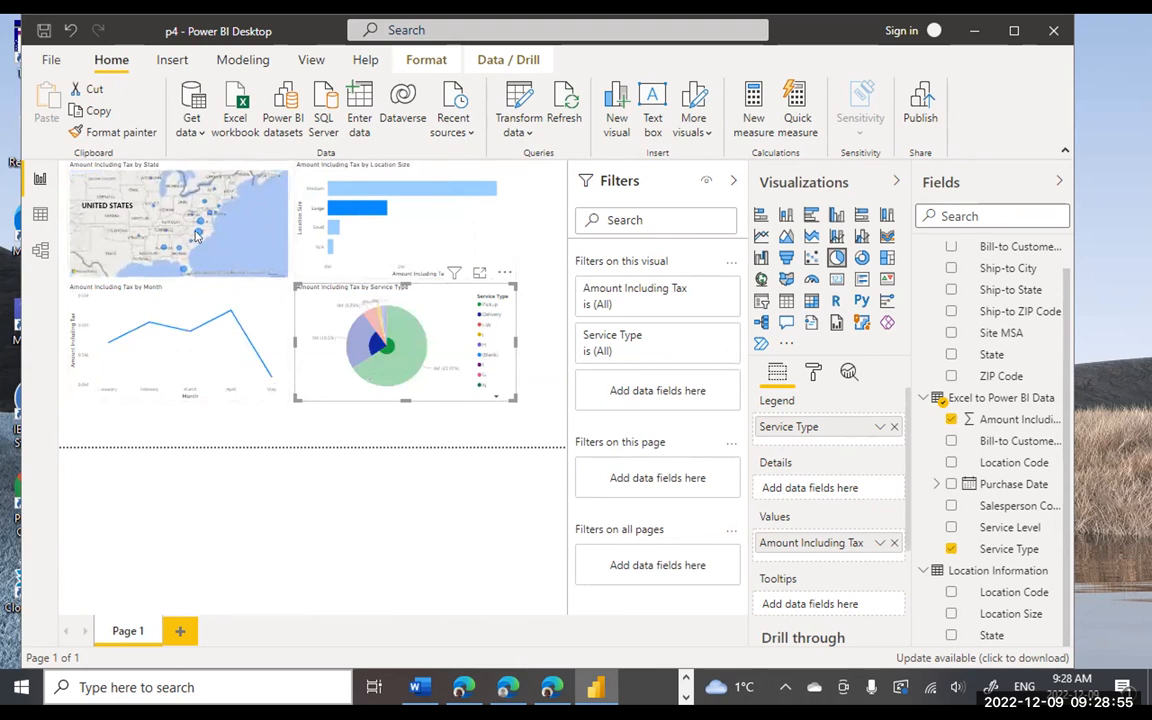
left_click(165, 250)
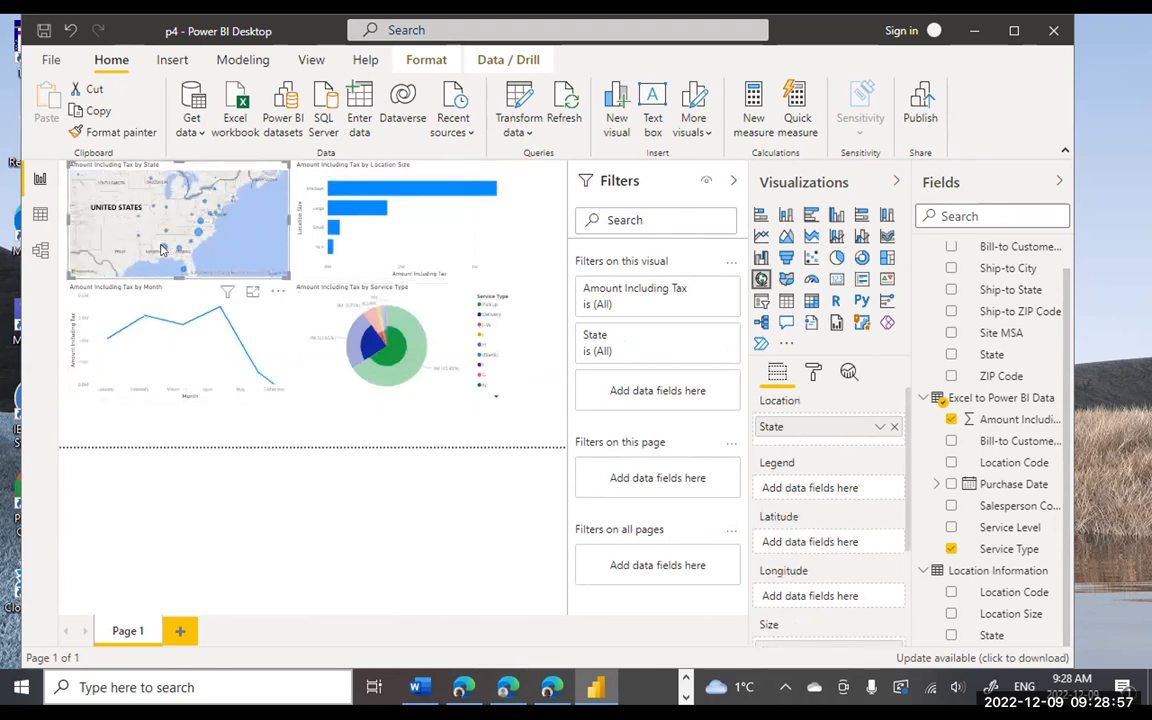
left_click(140, 312)
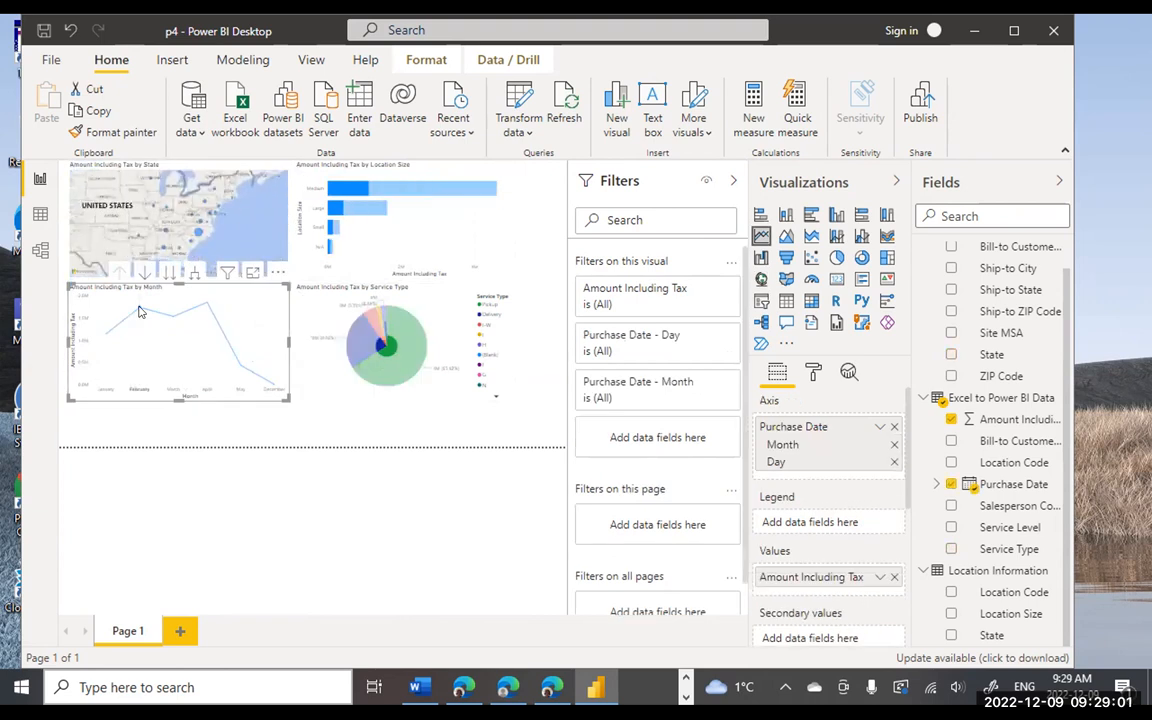
left_click(422, 192)
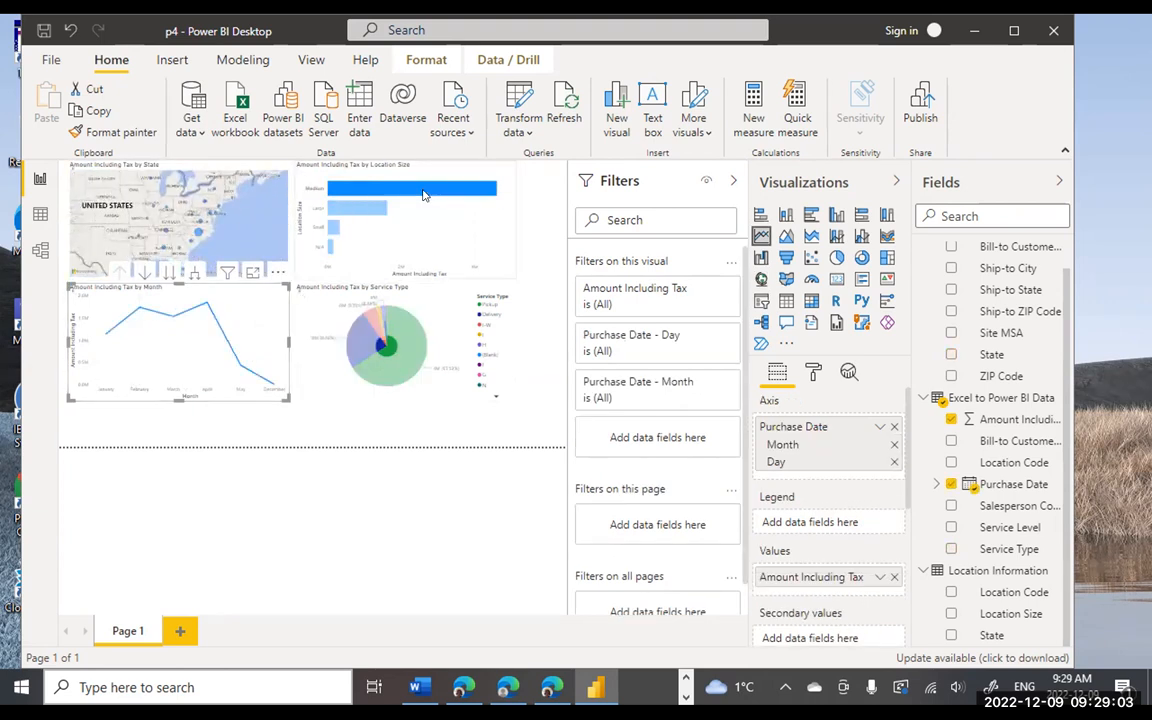
- Cross-filter by Delivery and orange pie slices, one state and Large, ending on the green slice
left_click(408, 345)
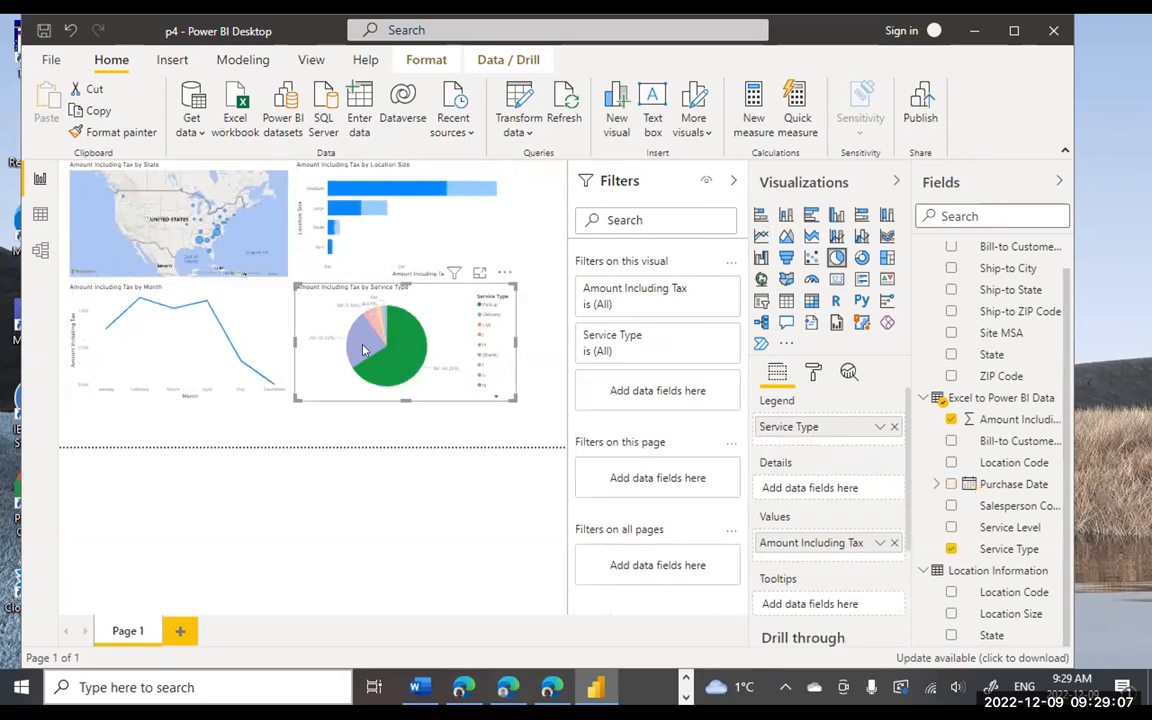
left_click(363, 349)
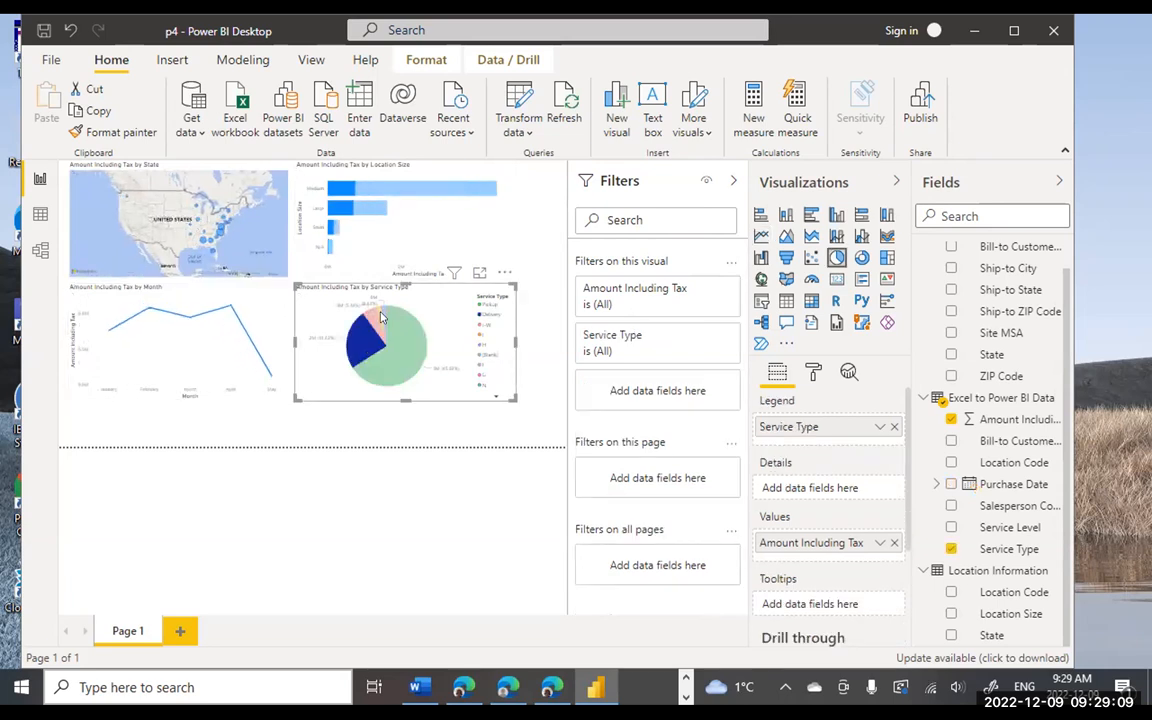
left_click(380, 318)
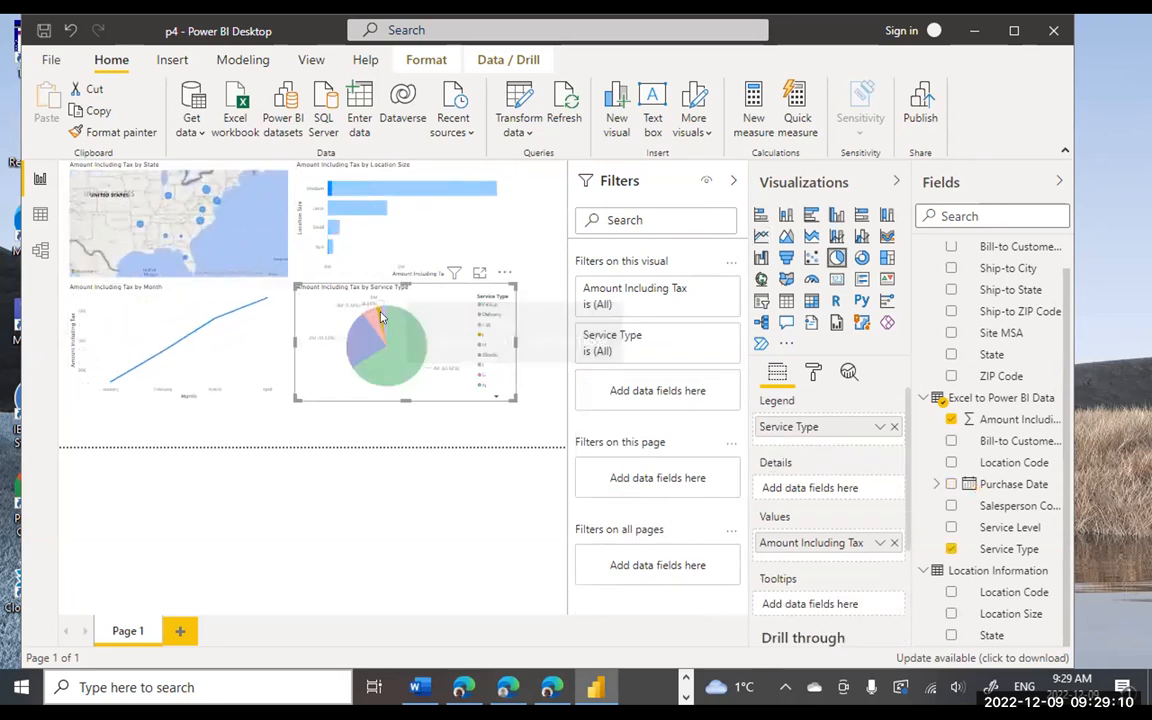
left_click(207, 193)
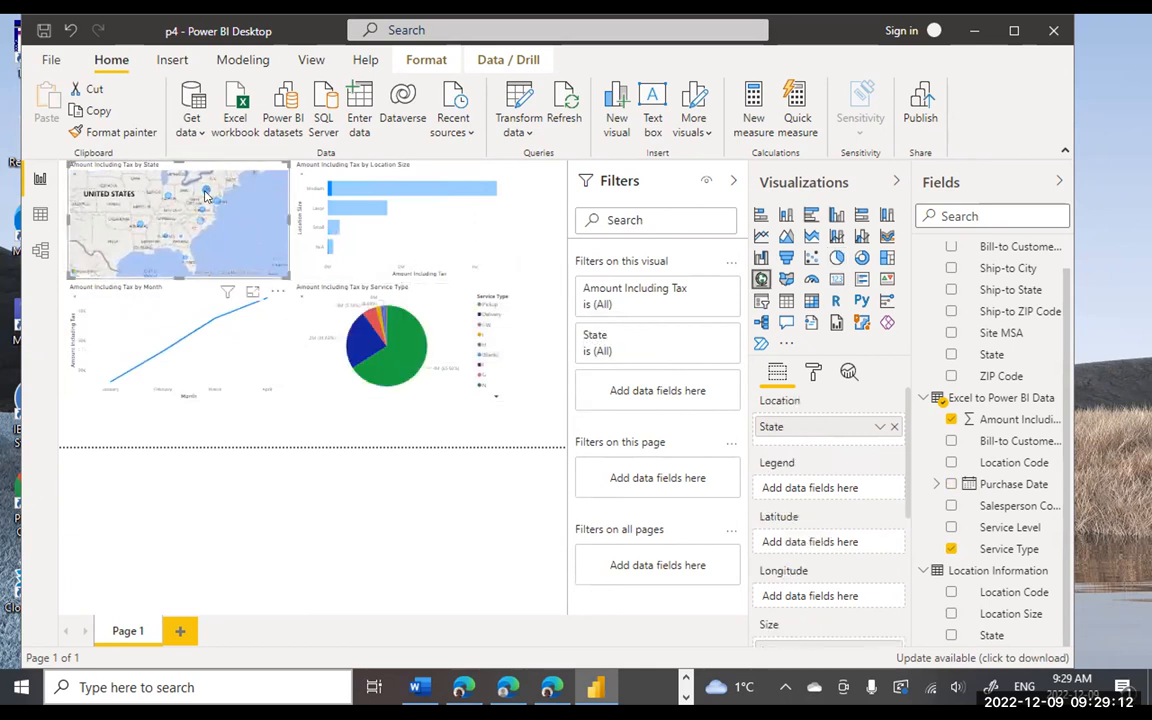
left_click(355, 208)
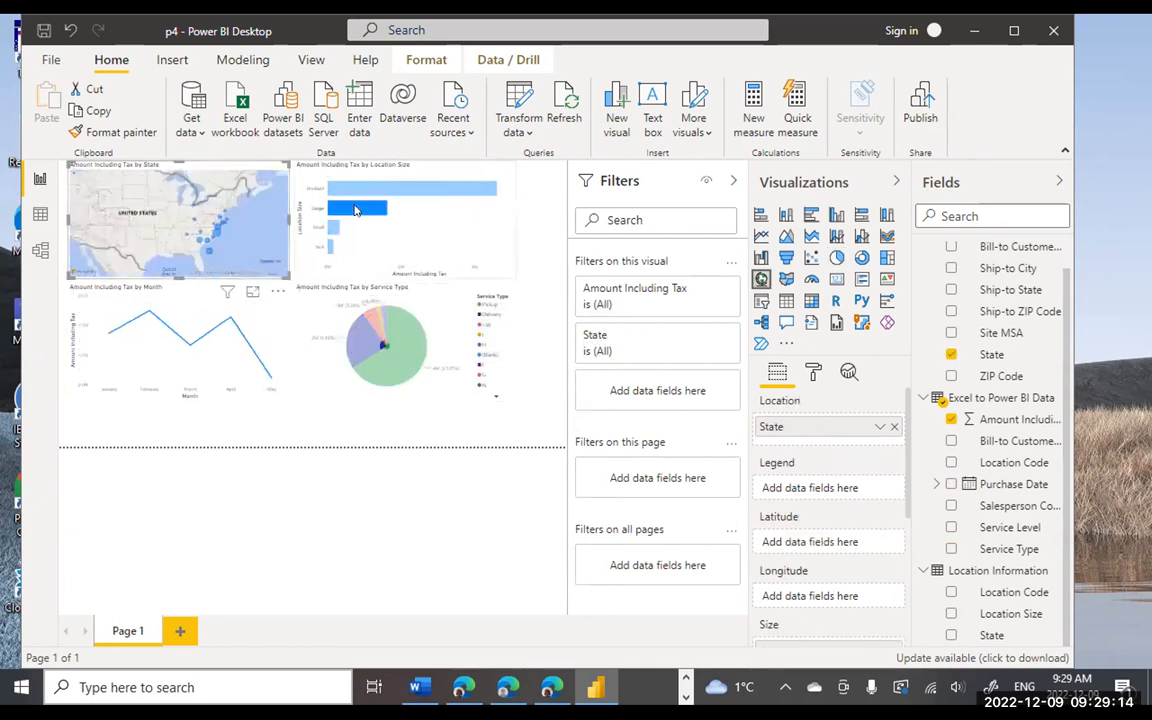
left_click(405, 341)
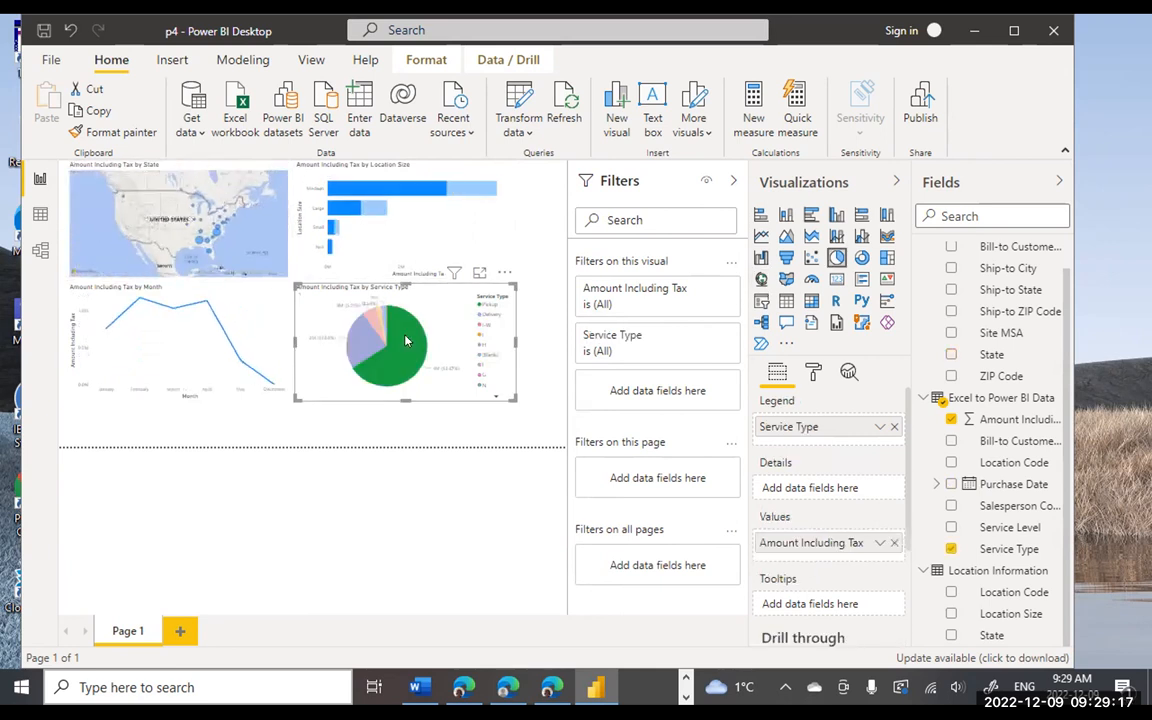
- Browse the Model view relationships between Excel to Power BI Data, Customer and Location Information, then return to Report view
left_click(39, 250)
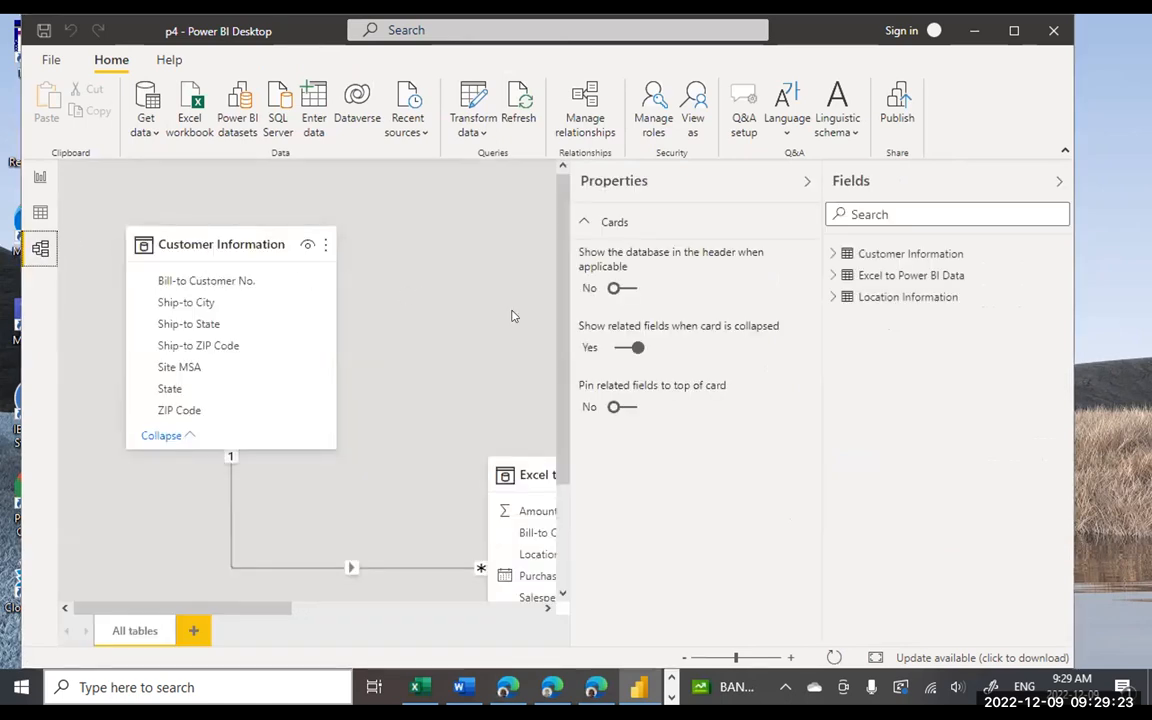
scroll(571, 314, "down", 3)
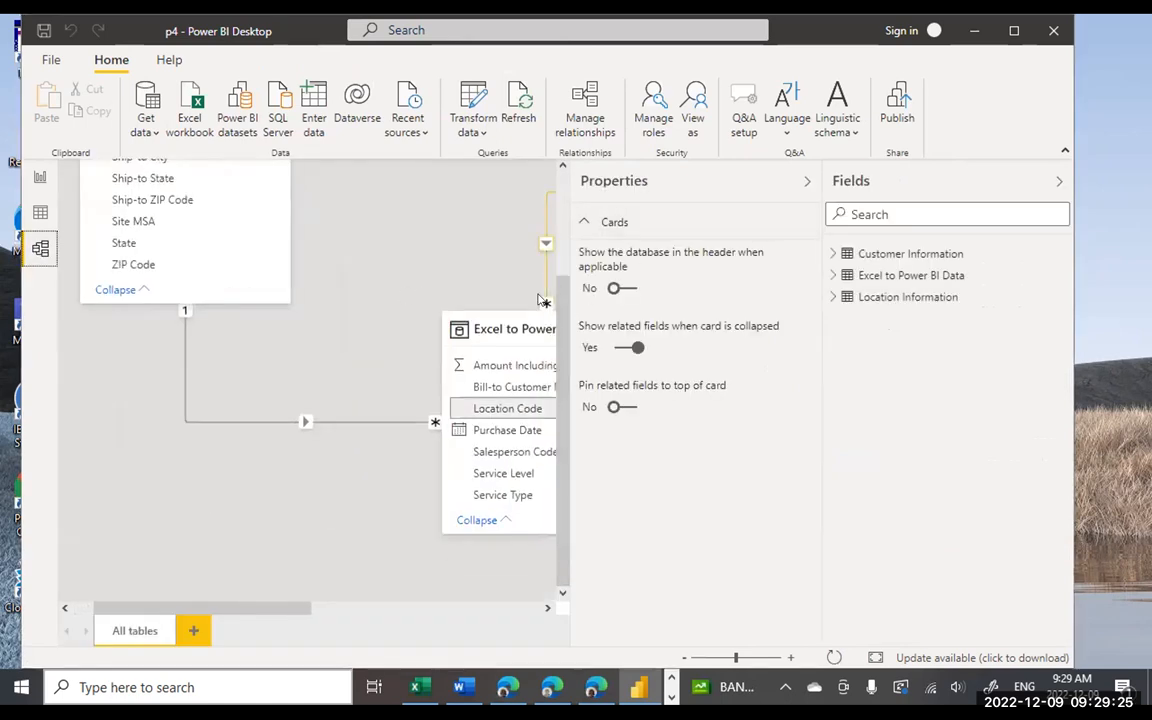
scroll(383, 323, "right", 3)
scroll(383, 323, "left", 3)
scroll(383, 323, "up", 3)
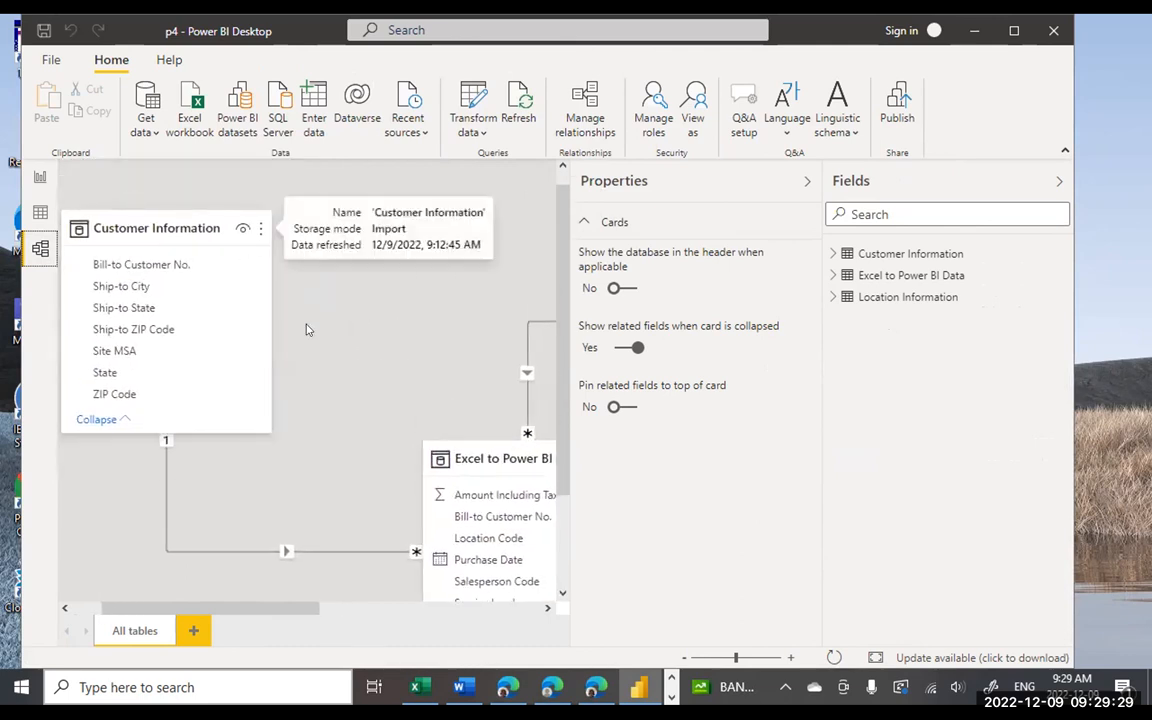
scroll(308, 330, "down", 2)
scroll(308, 330, "right", 2)
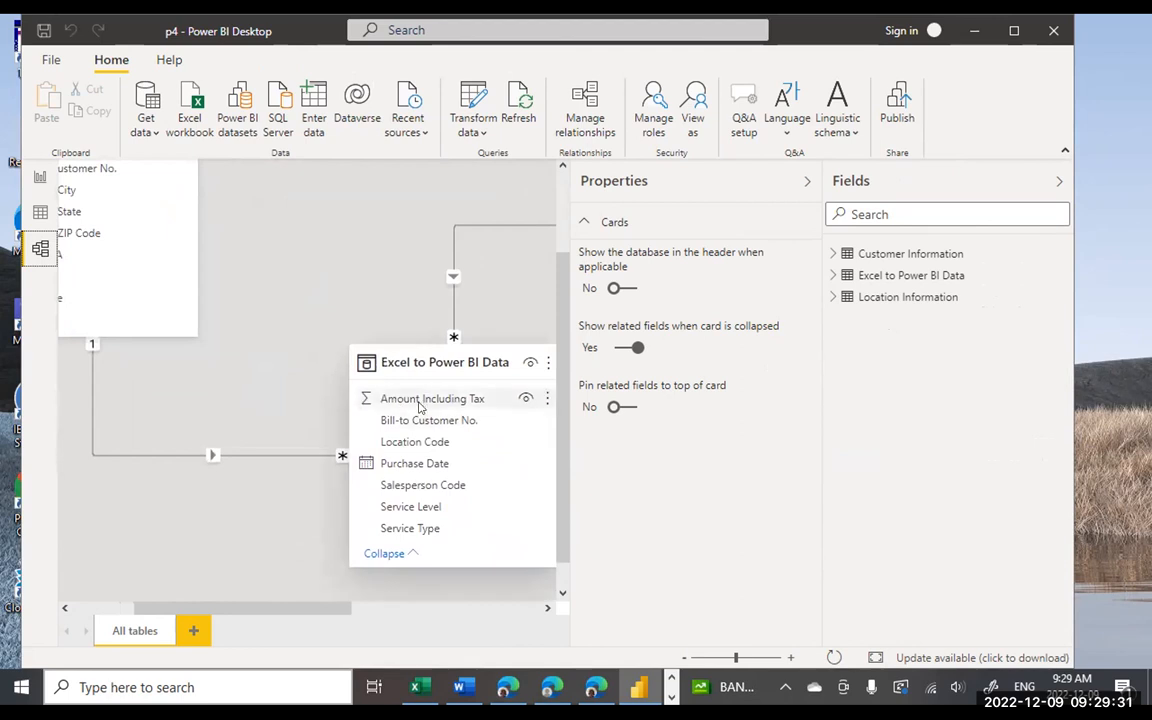
scroll(378, 287, "right", 7)
scroll(378, 287, "up", 2)
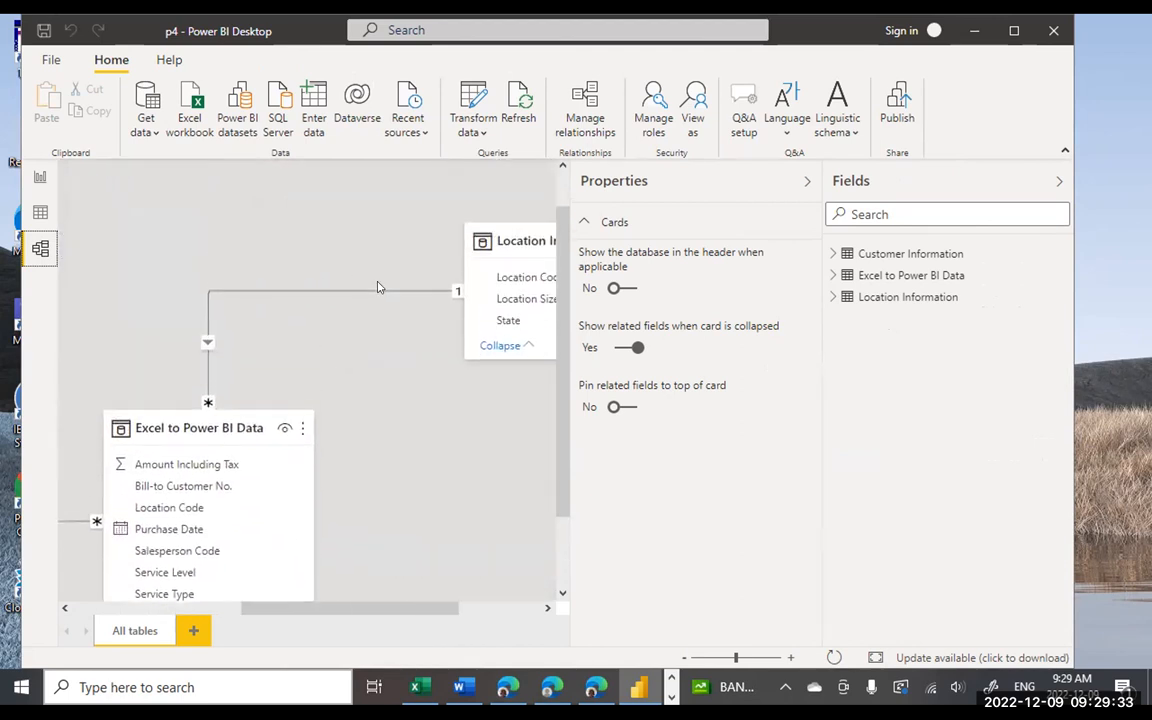
scroll(378, 287, "right", 1)
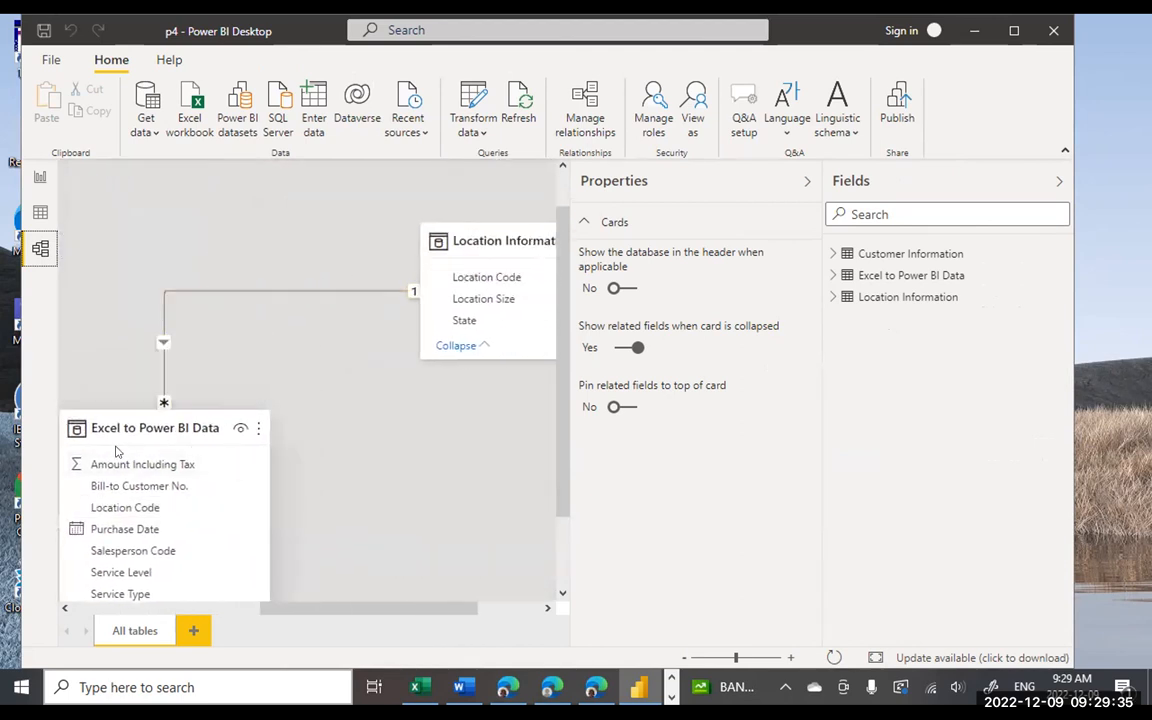
scroll(400, 270, "right", 2)
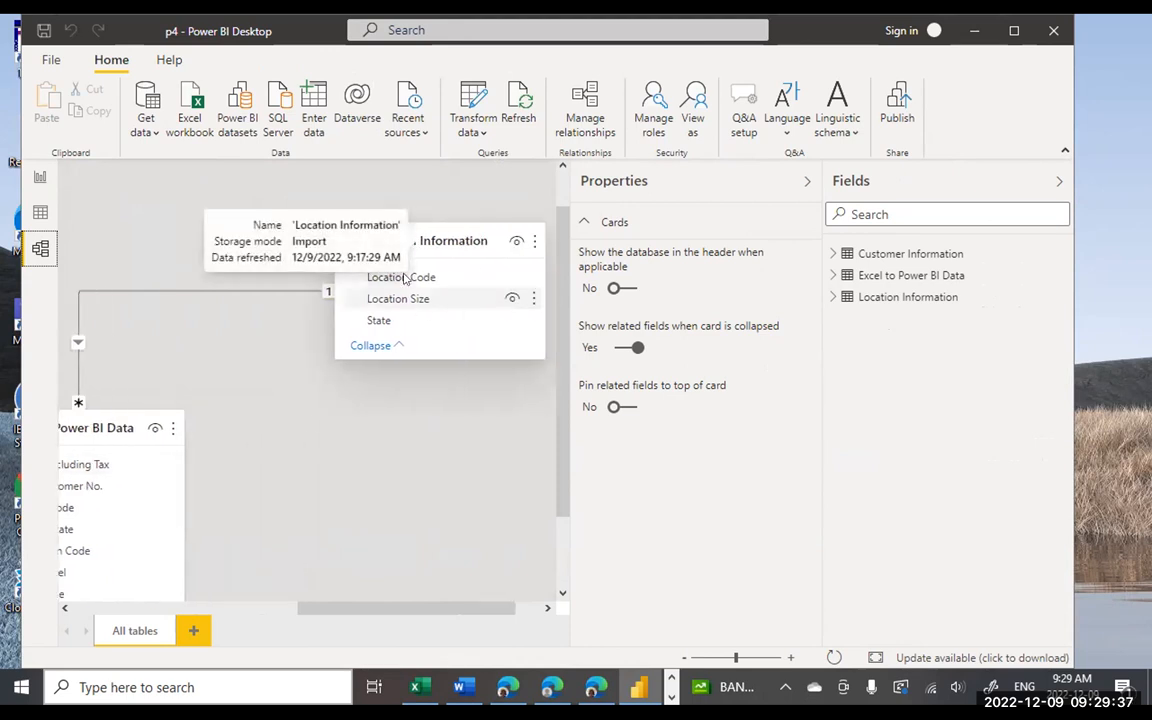
scroll(380, 390, "left", 4)
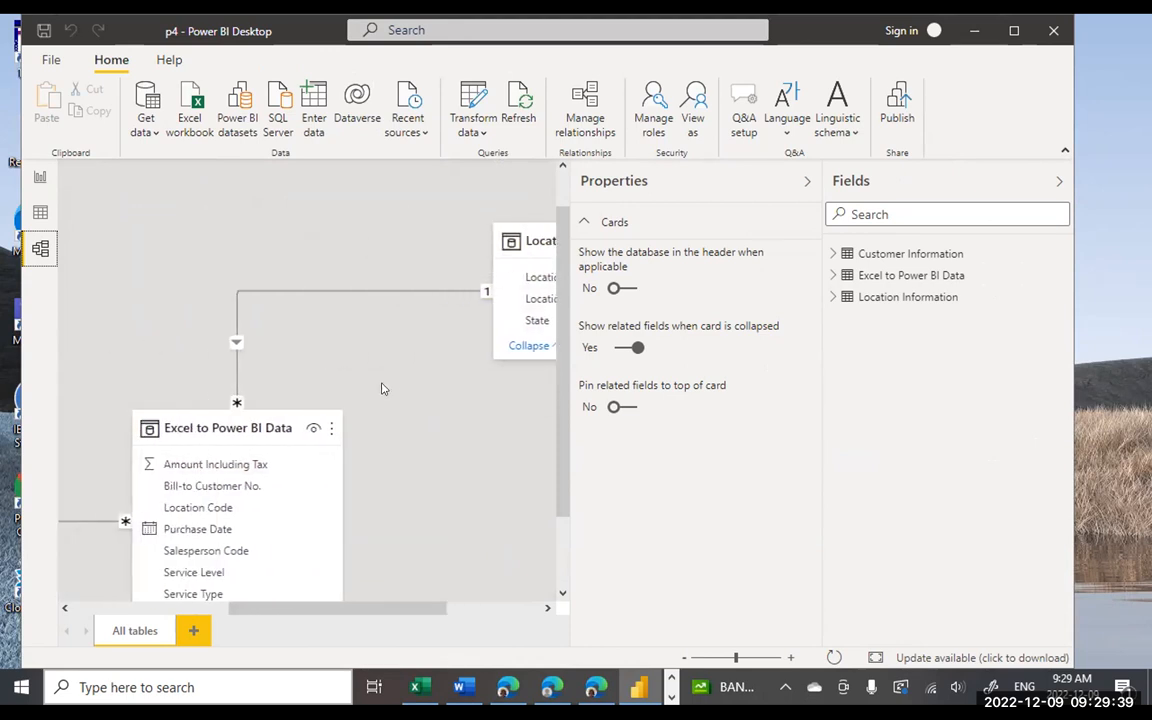
scroll(381, 389, "left", 1)
scroll(405, 381, "down", 1)
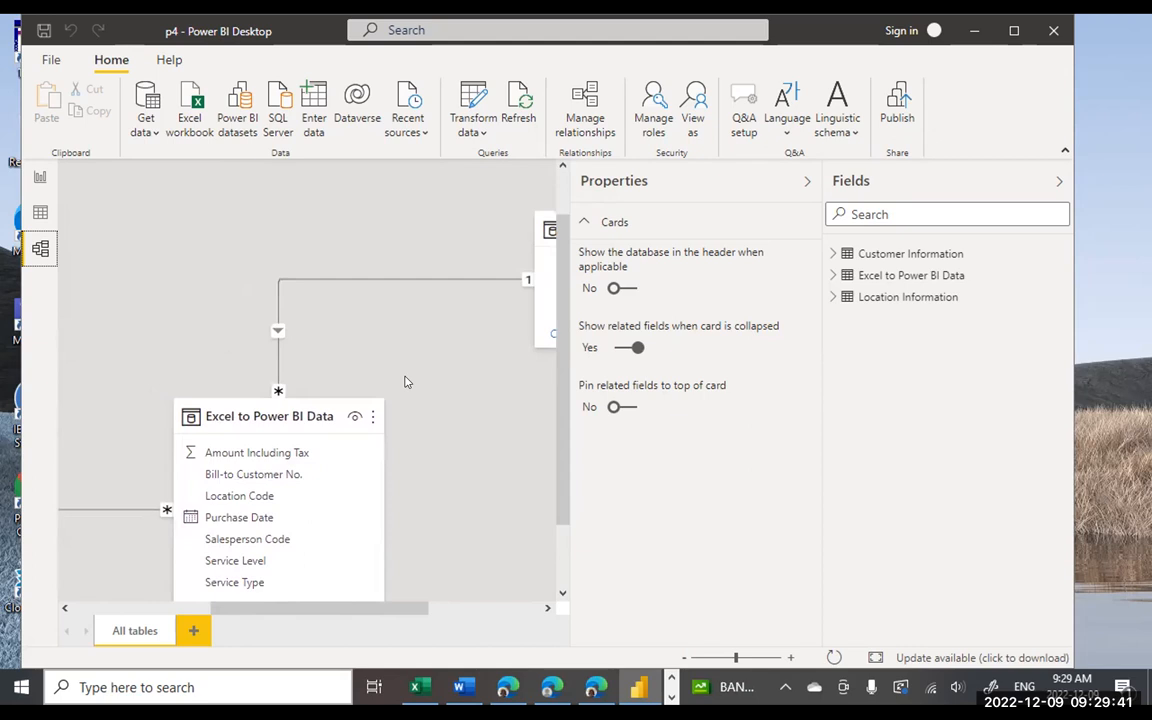
scroll(405, 381, "left", 5)
scroll(380, 370, "down", 2)
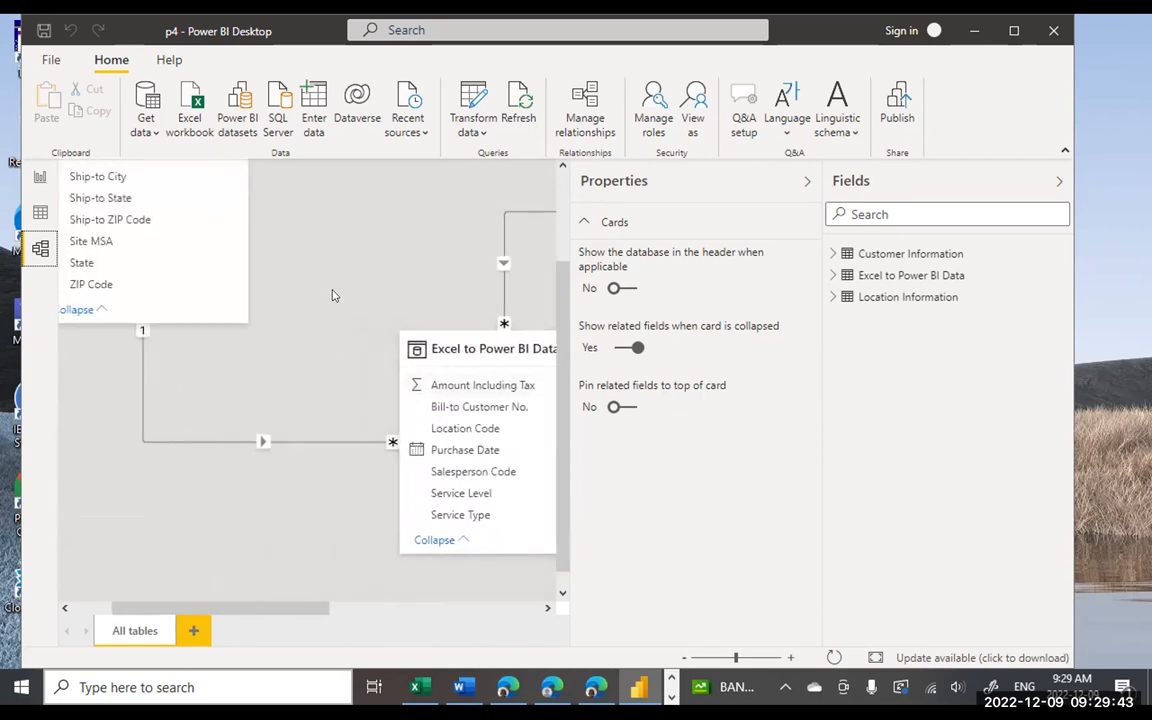
scroll(380, 285, "right", 7)
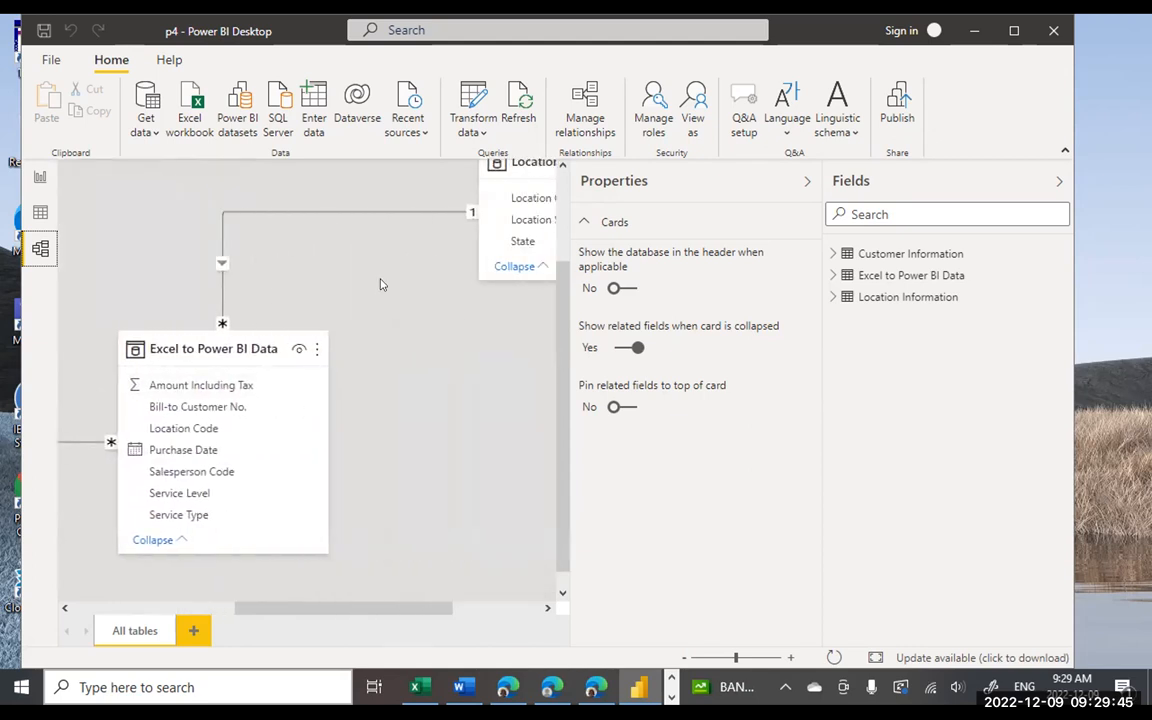
scroll(380, 285, "up", 4)
scroll(308, 282, "left", 3)
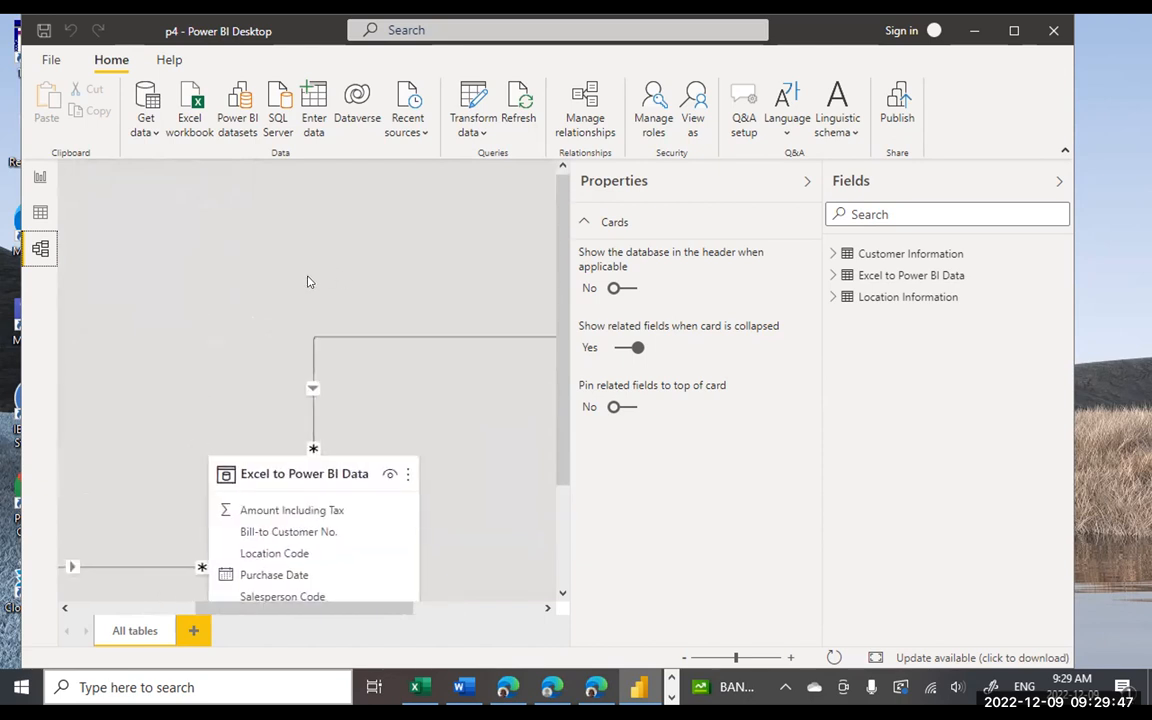
scroll(308, 282, "left", 5)
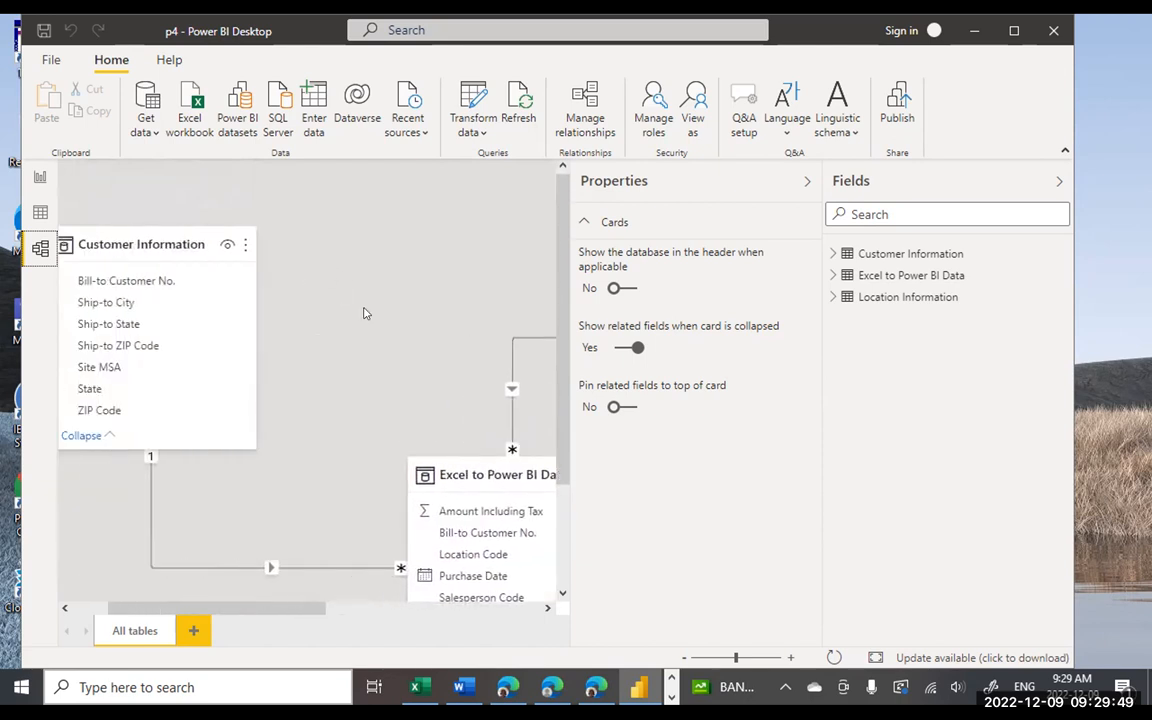
scroll(365, 313, "right", 8)
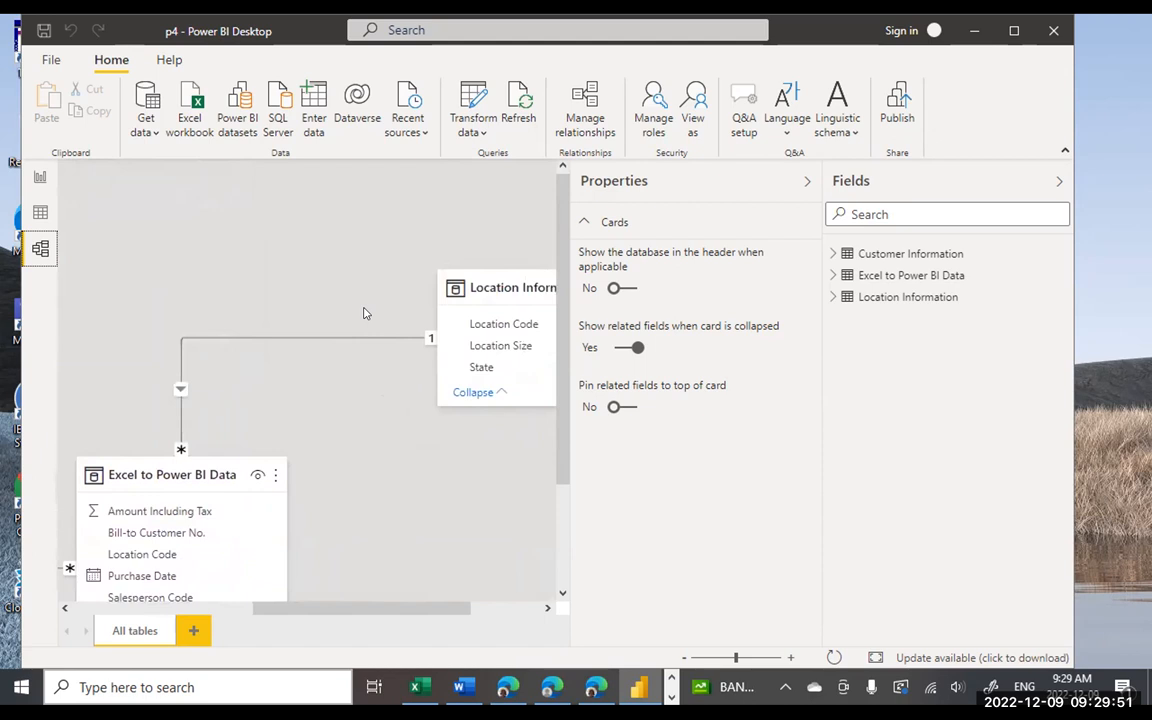
left_click(41, 179)
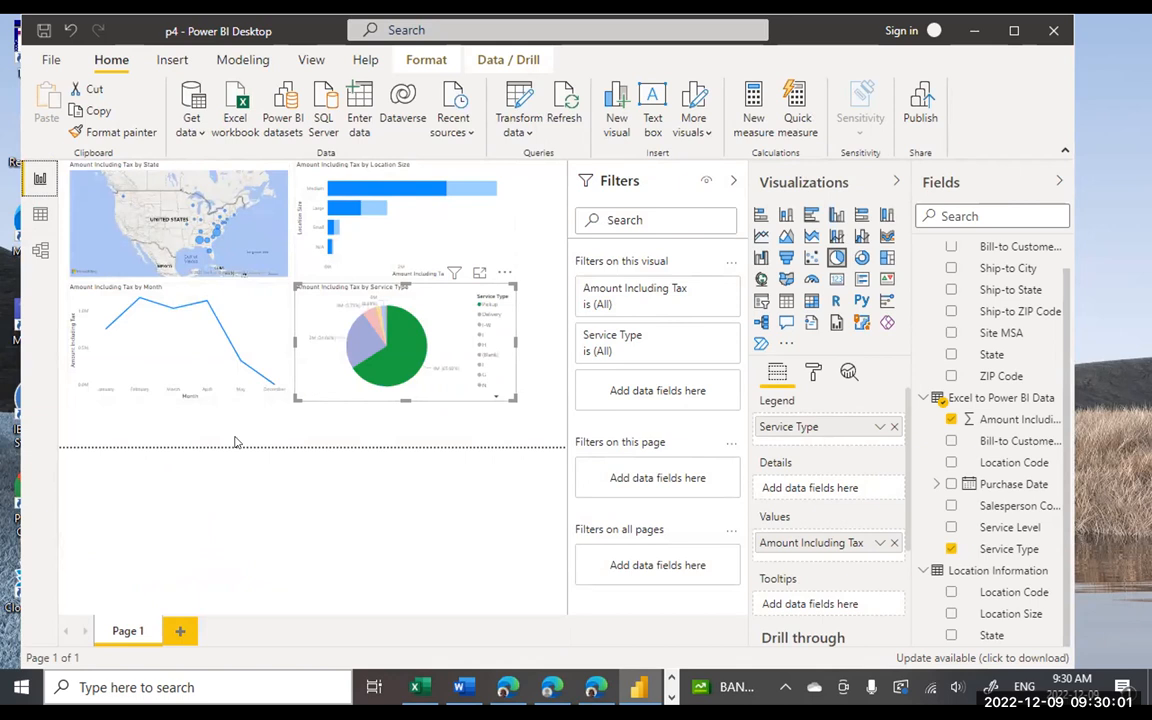
- Narrow the line chart and shrink the pie chart from its right edge and top-left corner
left_click(190, 325)
left_click_drag(283, 395, 195, 405)
left_click(310, 298)
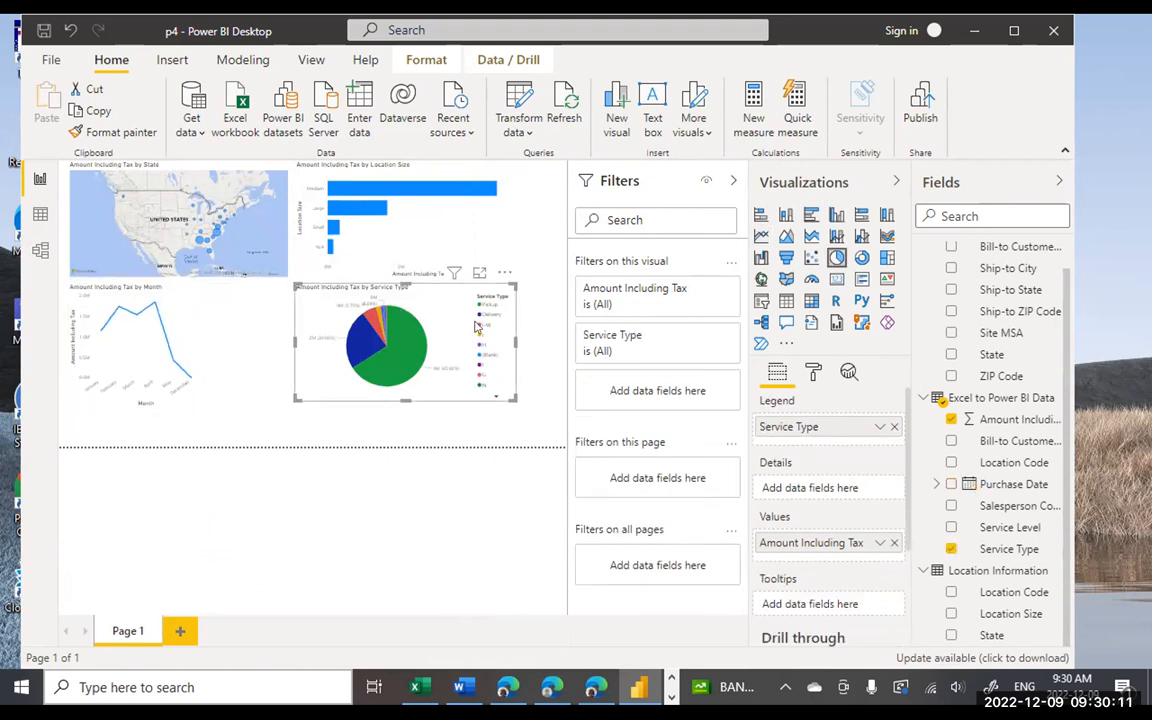
left_click_drag(516, 341, 428, 366)
left_click_drag(296, 286, 244, 299)
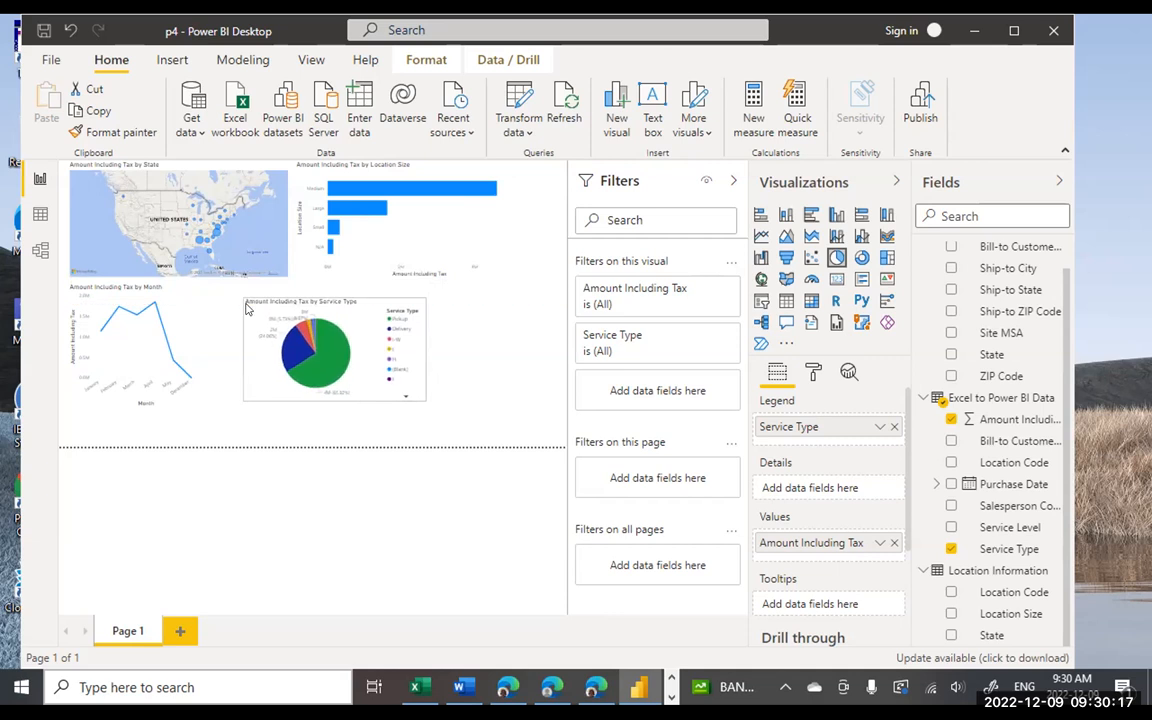
left_click_drag(425, 350, 381, 352)
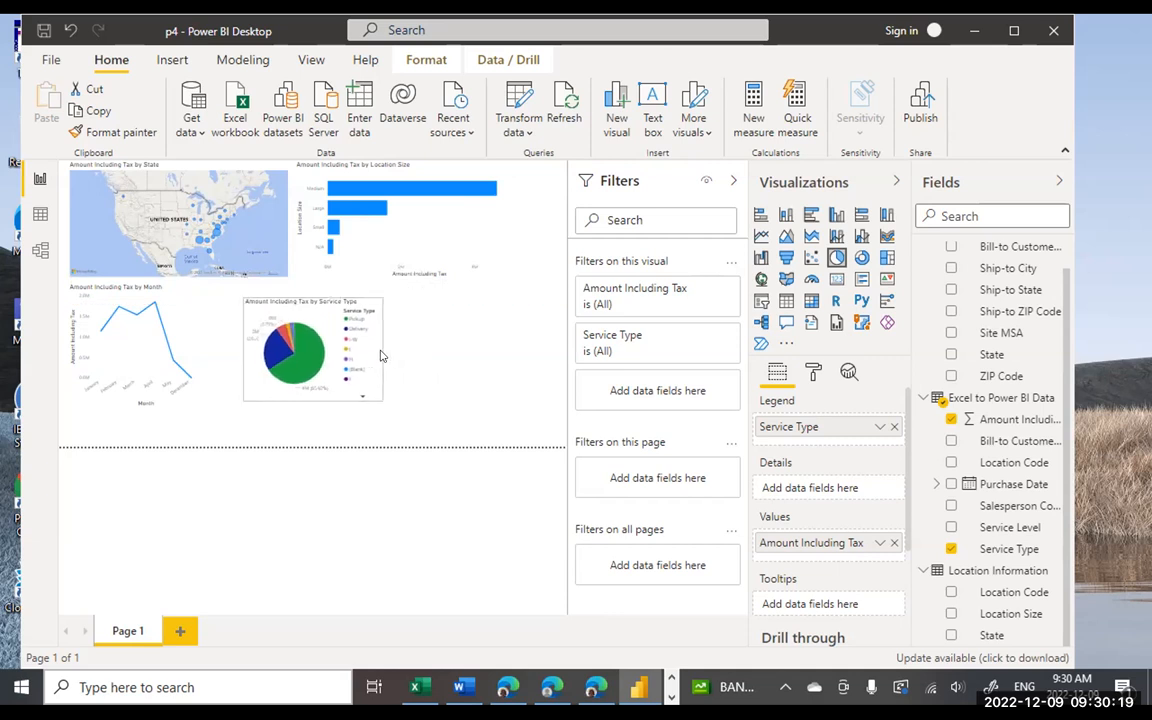
left_click(491, 342)
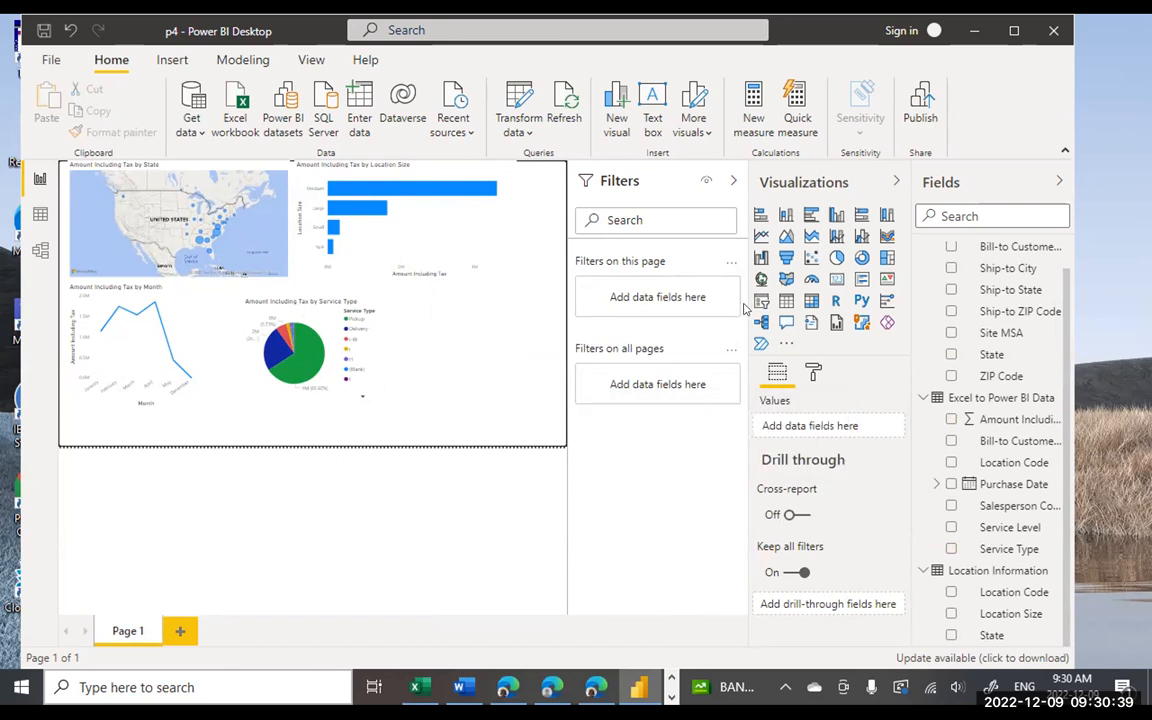
- Drop Salesperson Code onto the empty canvas beside the pie chart as a table, then widen it slightly
left_click(617, 518)
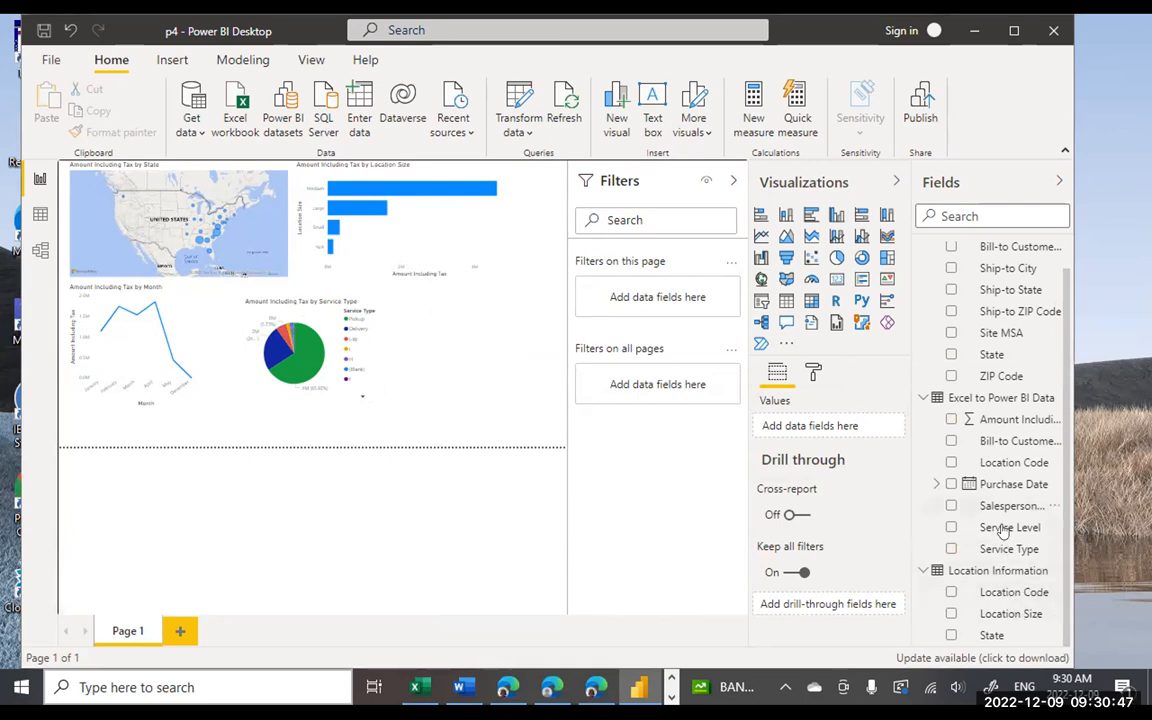
left_click_drag(1005, 506, 490, 381)
left_click_drag(498, 395, 455, 427)
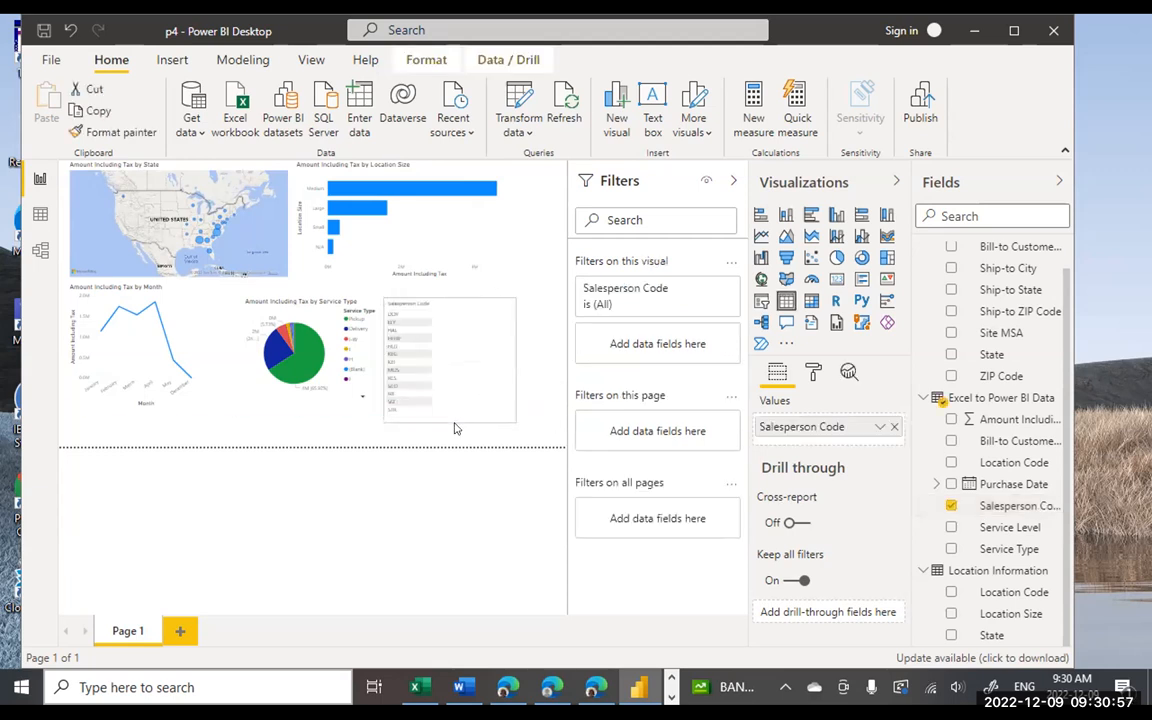
left_click_drag(511, 362, 546, 360)
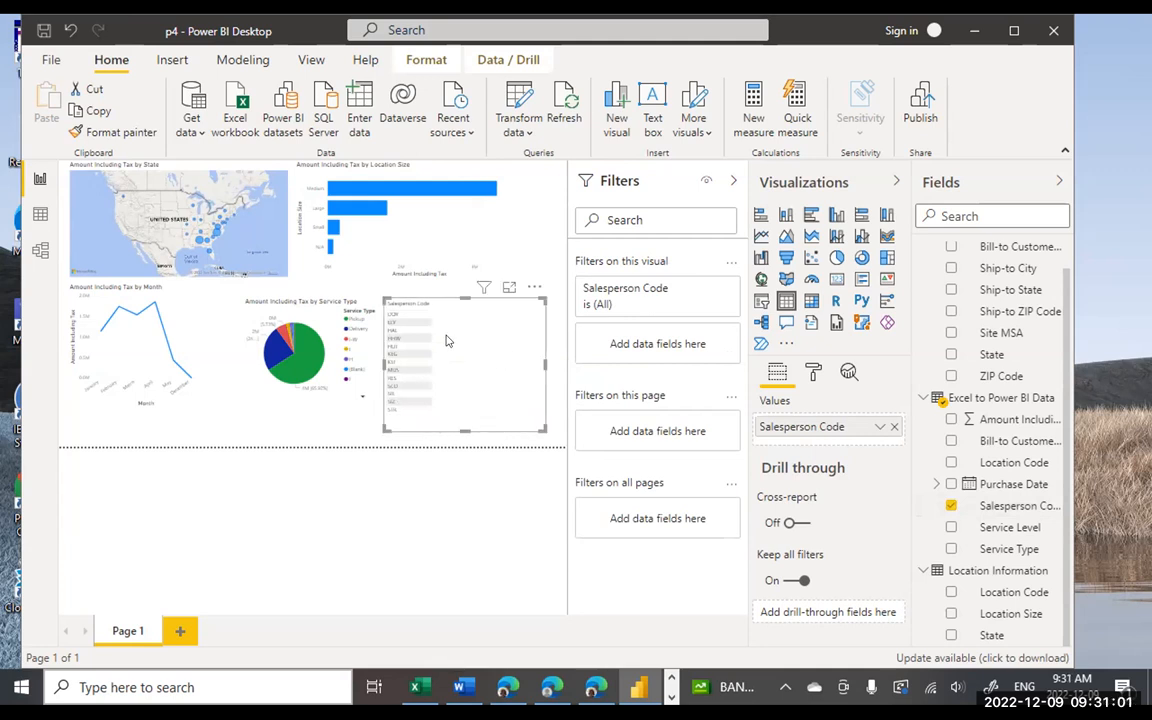
- Cross-filter the map, line, bar and pie charts by each Salesperson Code value in turn
left_click(405, 317)
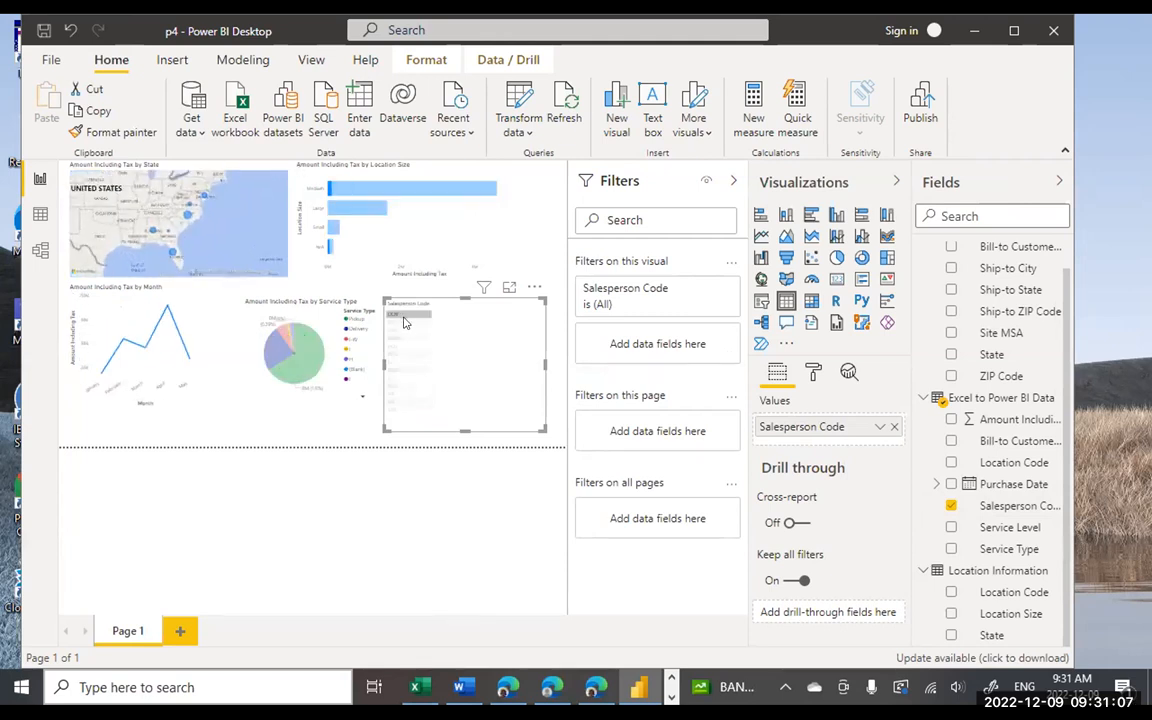
left_click(393, 345)
left_click(391, 371)
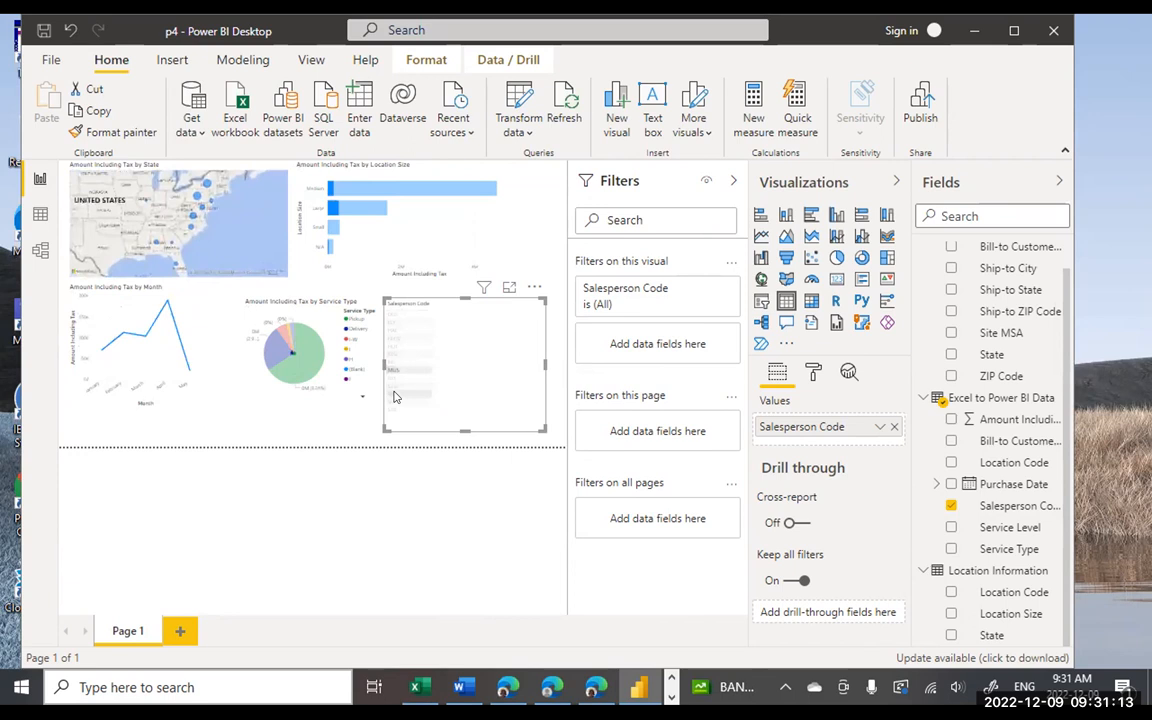
left_click(395, 397)
left_click(395, 331)
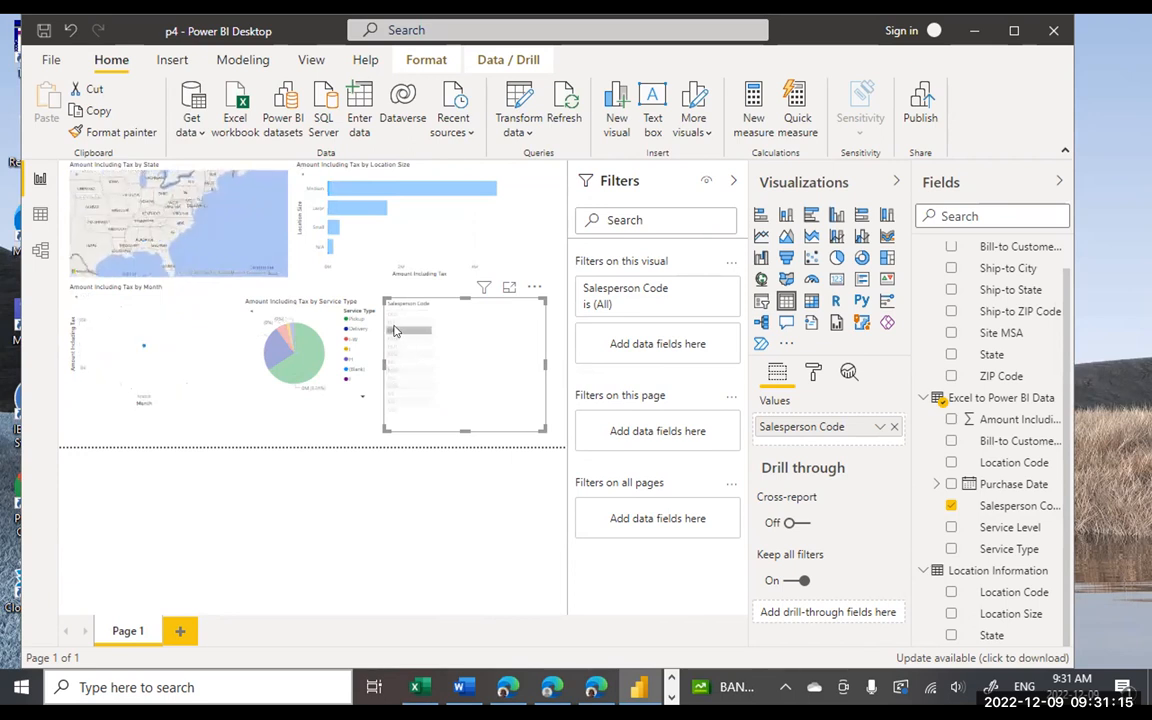
left_click(396, 354)
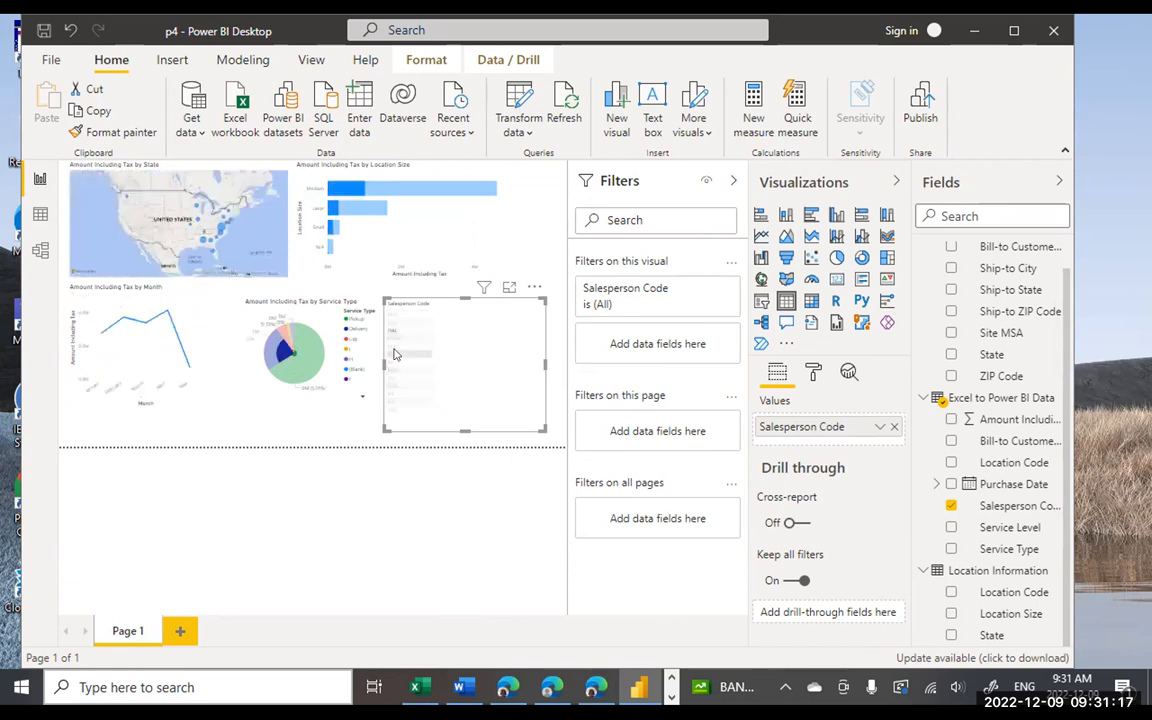
left_click(396, 378)
left_click(395, 342)
left_click(395, 317)
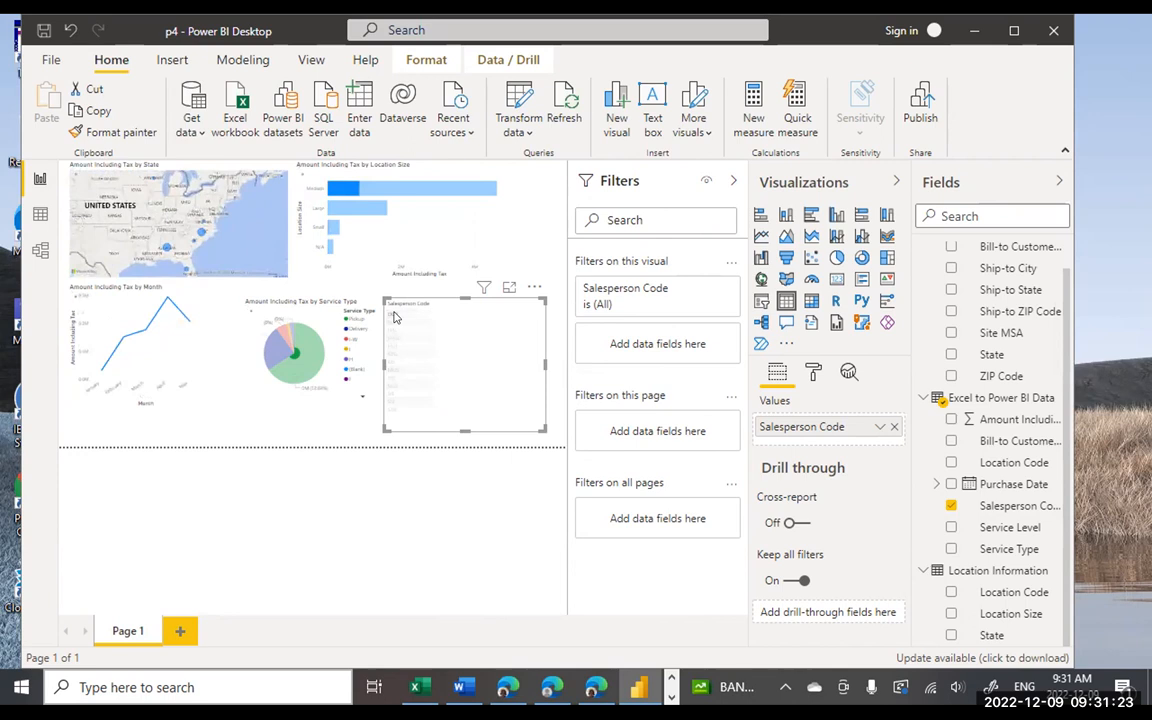
- Filter to a lower salesperson code, leaving one line-chart point, then bring OneNote forward
left_click(393, 395)
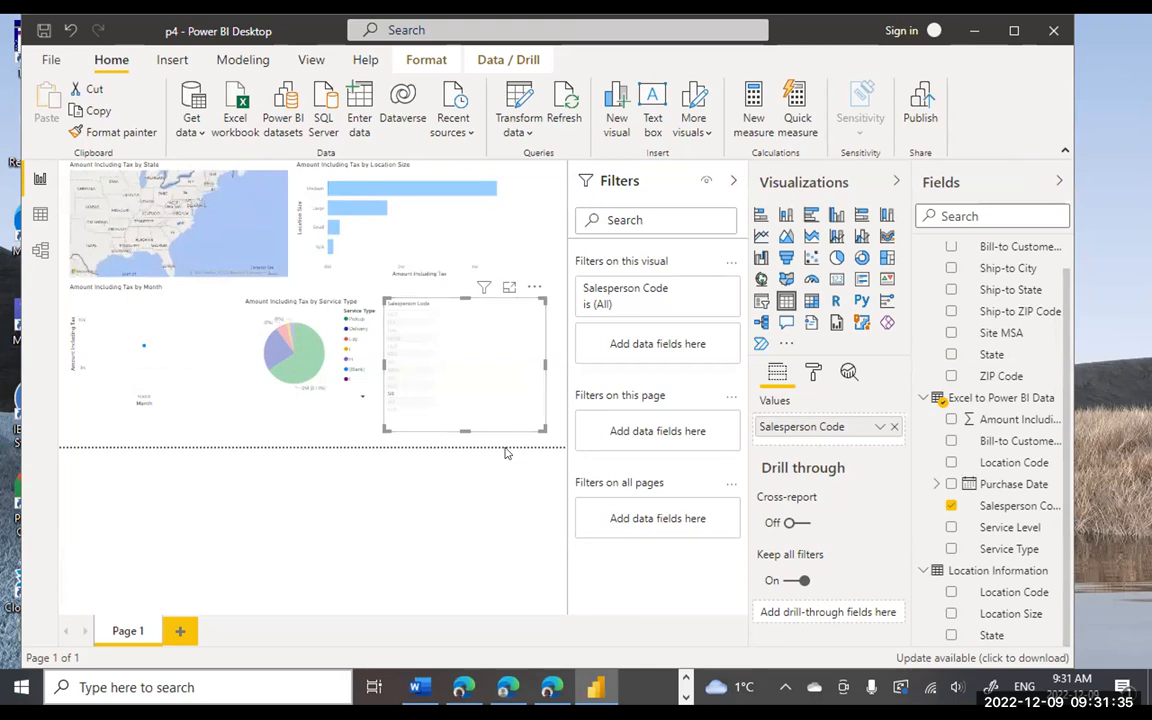
left_click(686, 677)
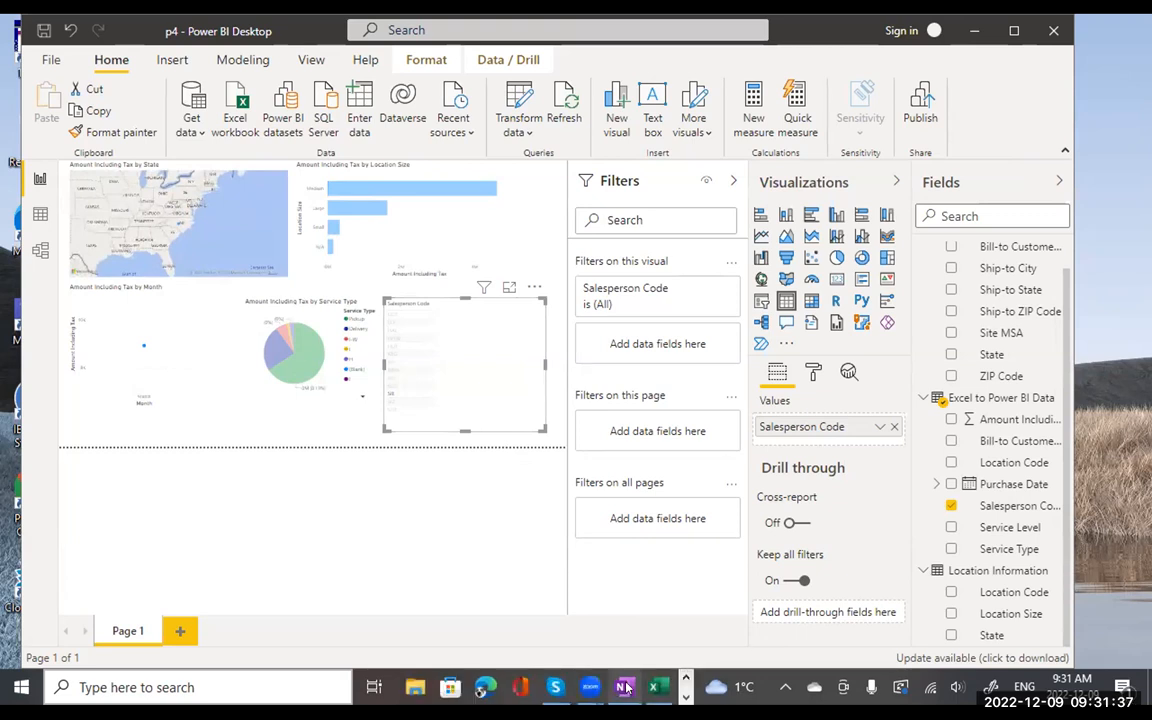
left_click(625, 687)
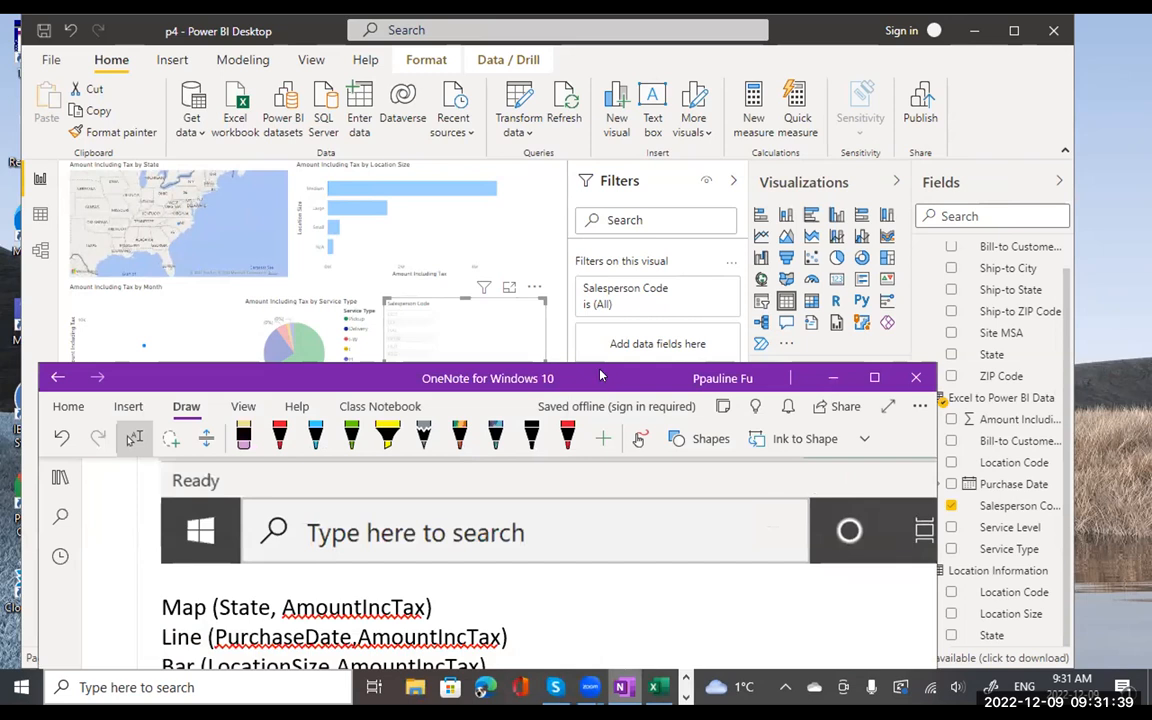
left_click_drag(600, 375, 571, 42)
scroll(563, 259, "down", 2)
scroll(563, 259, "down", 2)
scroll(563, 259, "up", 6)
scroll(563, 259, "down", 1)
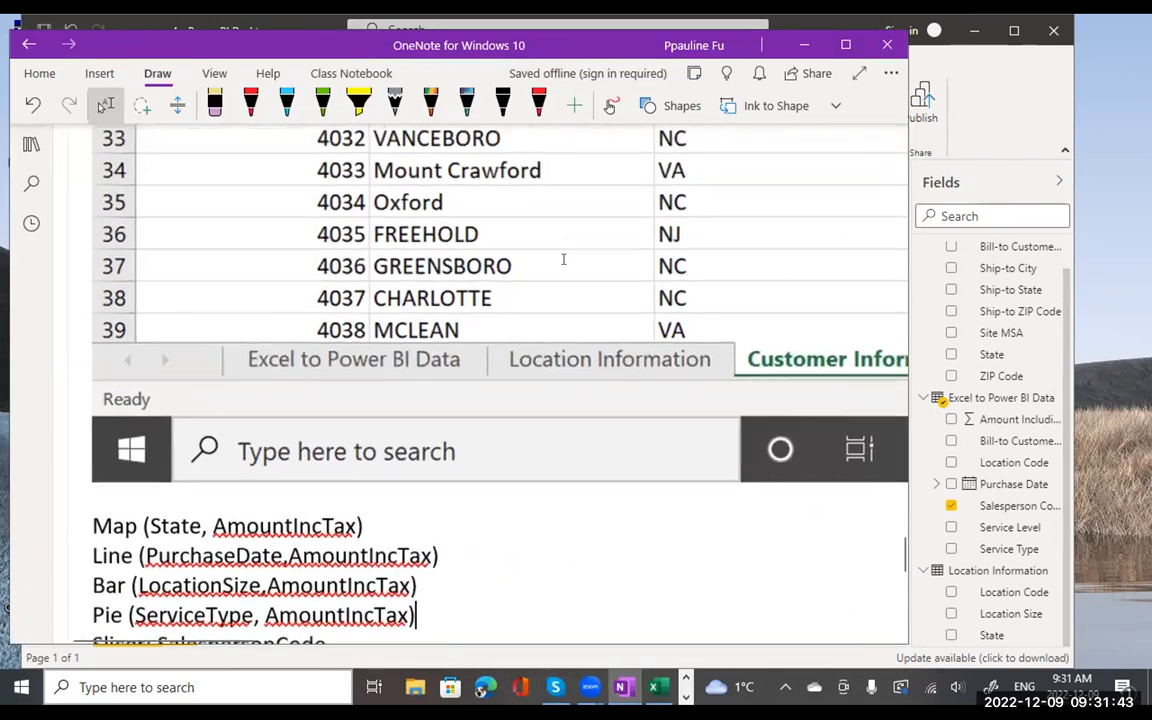
scroll(558, 257, "right", 2)
scroll(563, 259, "down", 2)
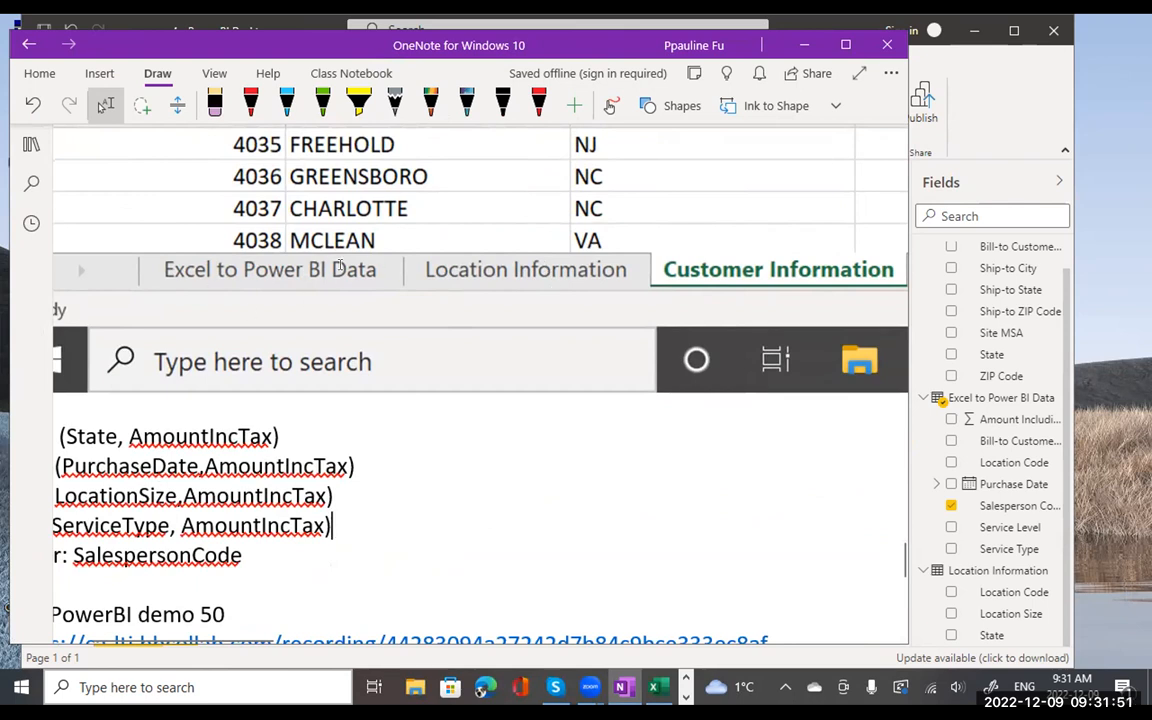
scroll(339, 267, "down", 5)
scroll(345, 330, "left", 2)
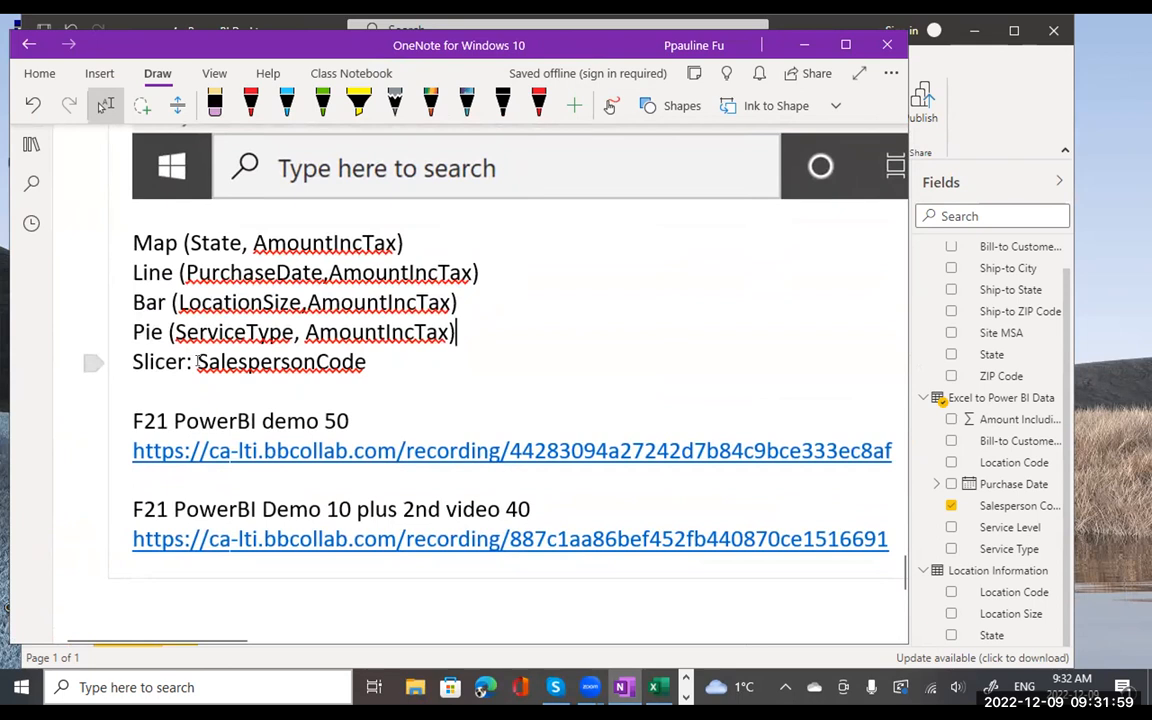
- Insert 'just click and drag' before SalespersonCode on the Slicer line of the notes
left_click(197, 362)
type("just cl")
type("ikc and")
key("BackSpace")
key("BackSpace")
key("BackSpace")
key("BackSpace")
key("BackSpace")
key("BackSpace")
type("ck and drag")
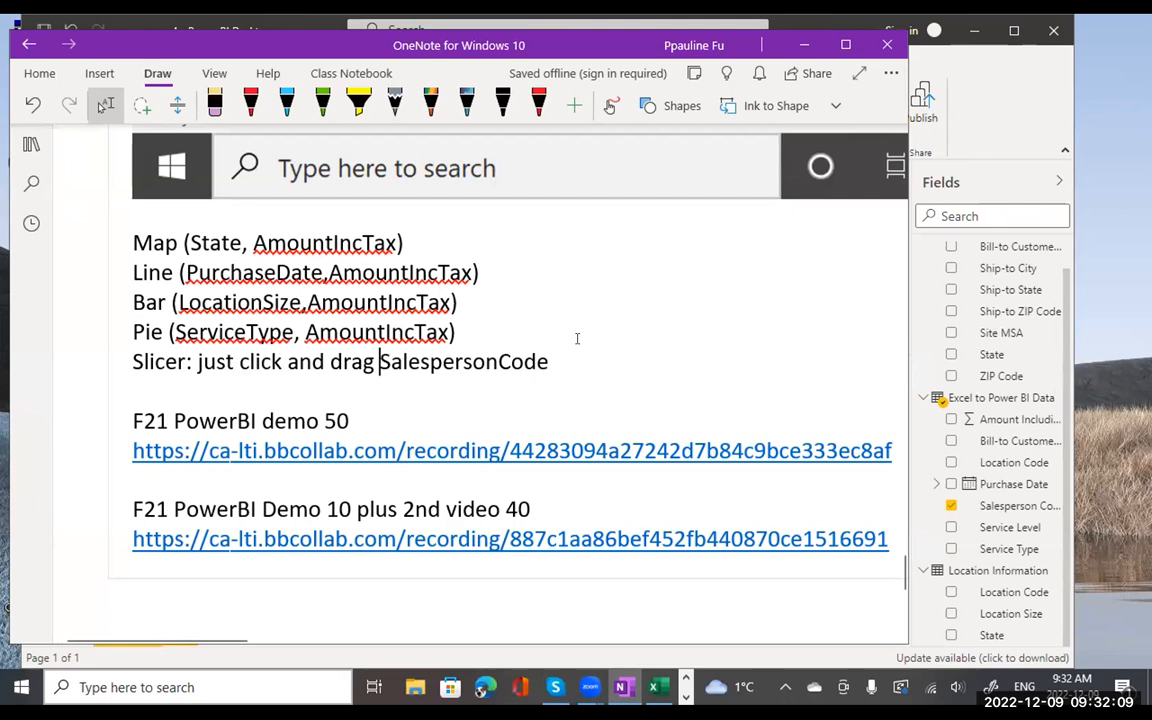
- Append 'into the empty working area' to the Slicer line, then minimize OneNote
left_click(584, 358)
type("into")
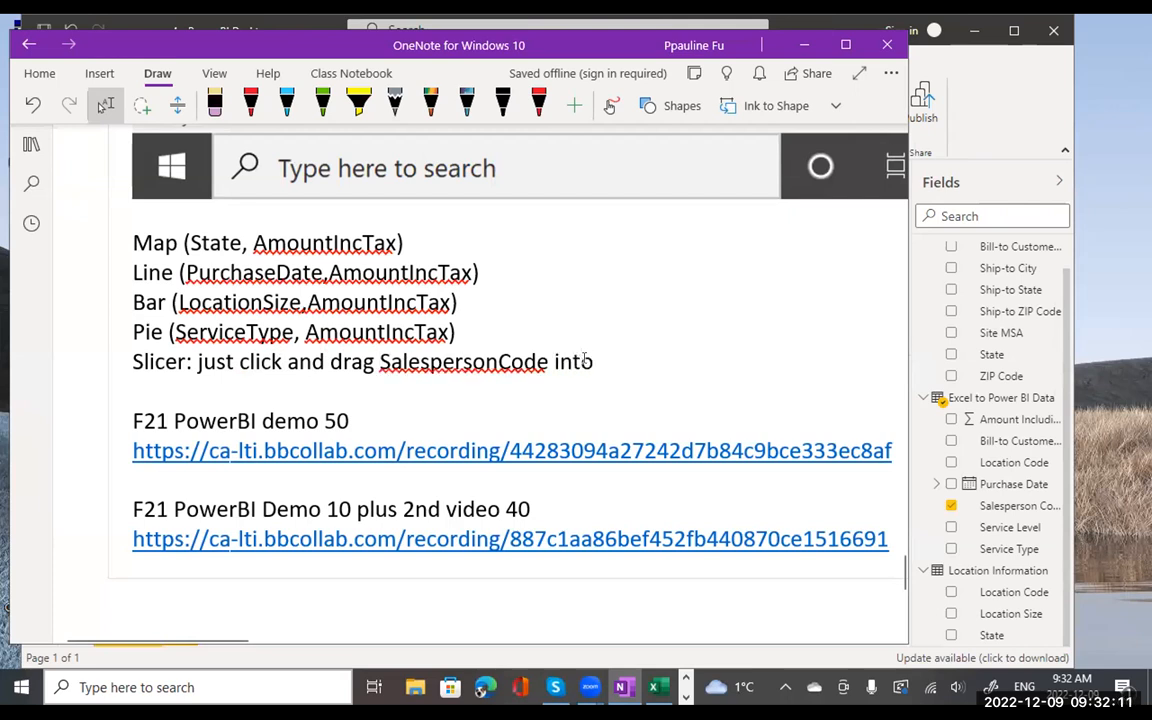
type(" the empty n")
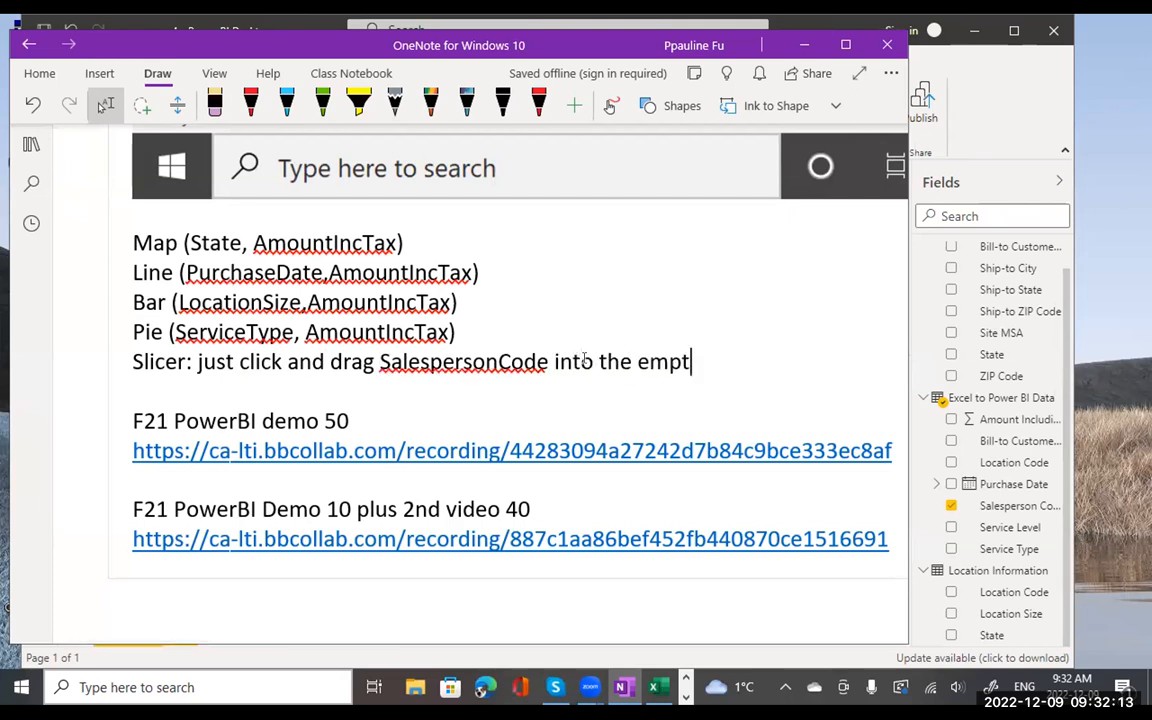
key("BackSpace")
type("working area")
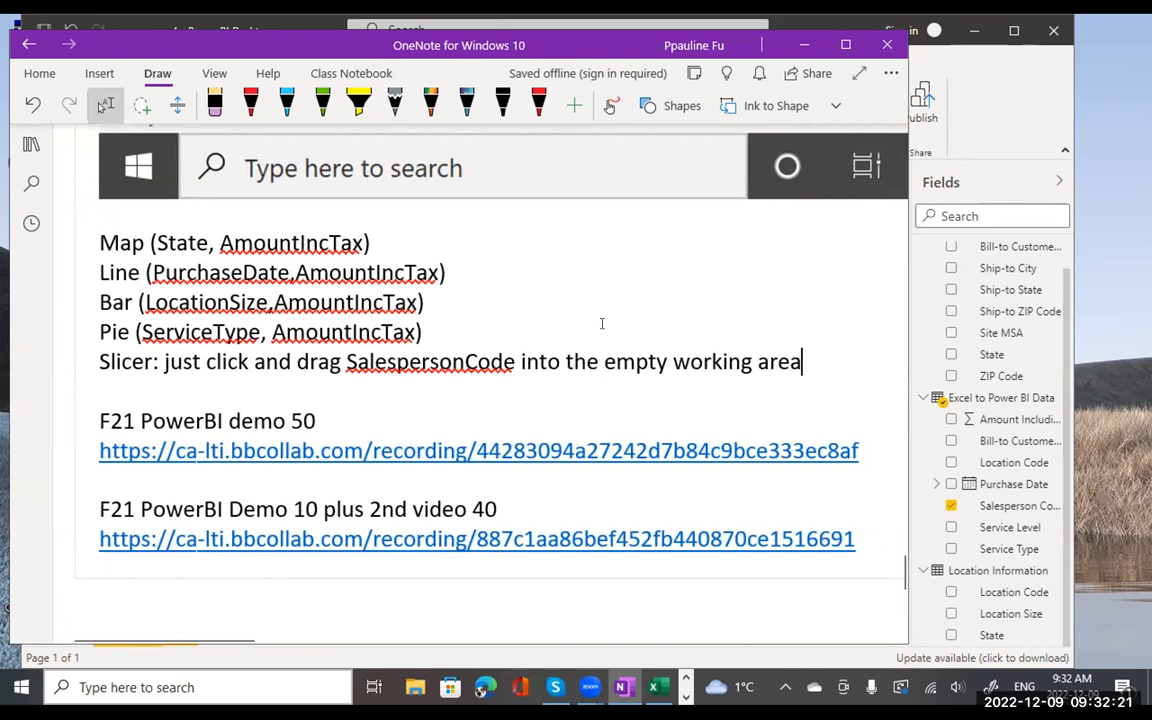
scroll(602, 324, "up", 1)
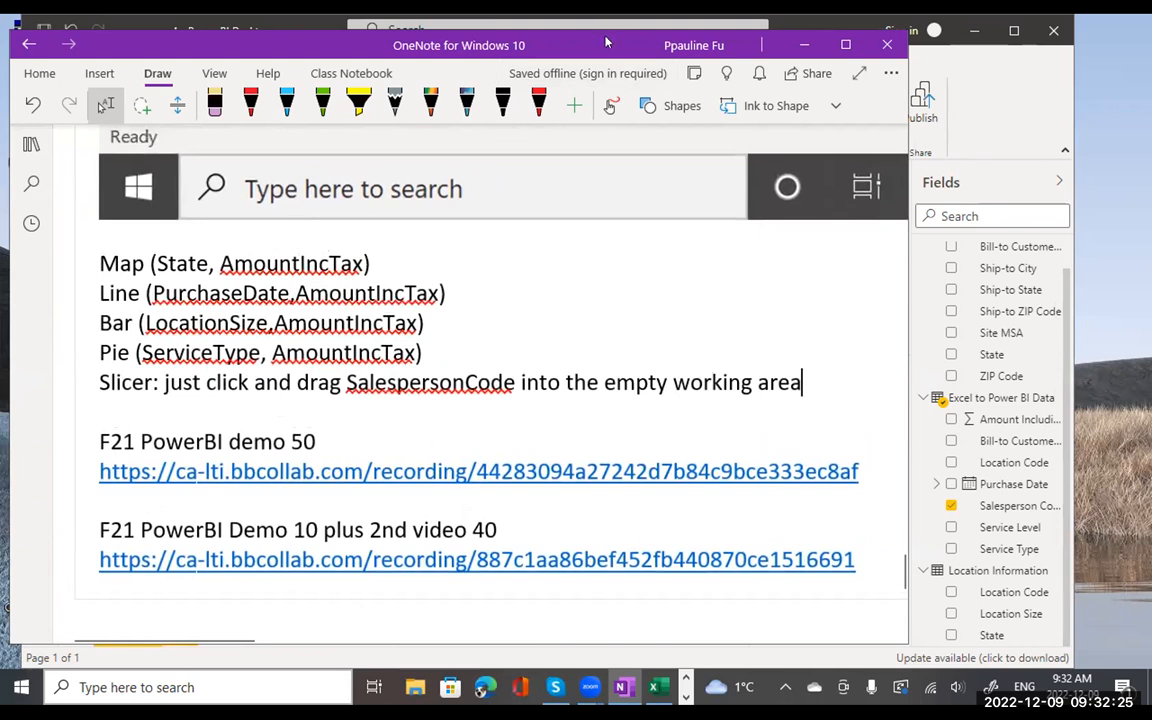
left_click(804, 45)
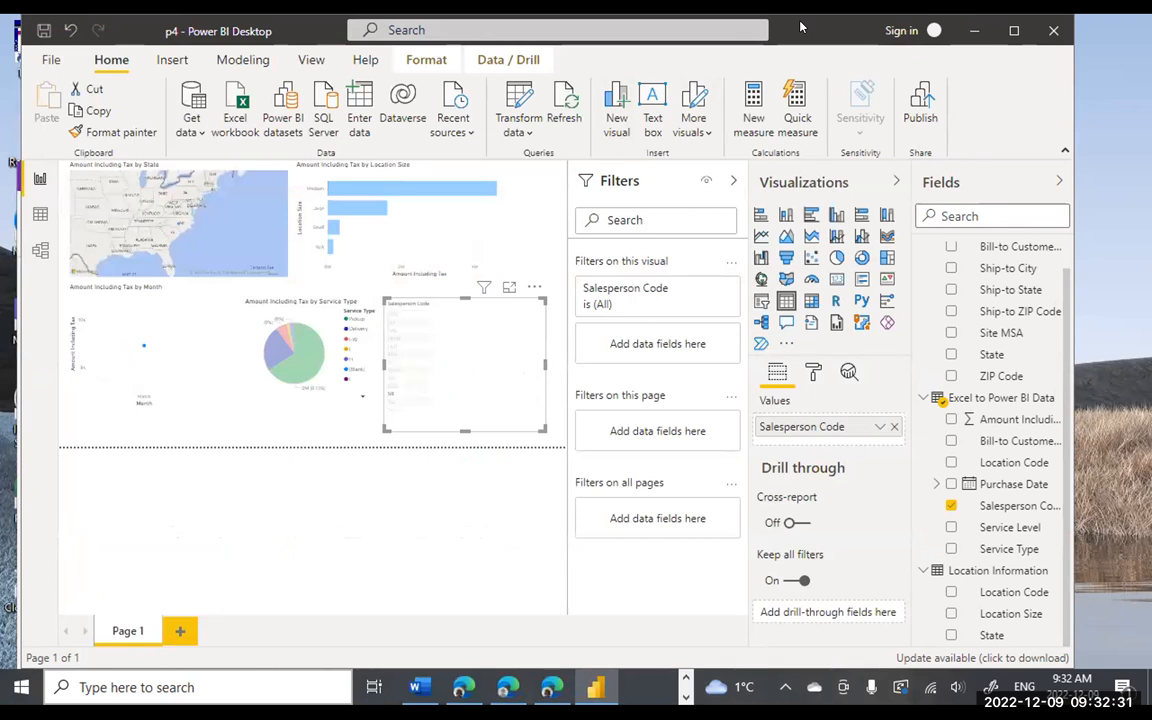
left_click_drag(800, 27, 796, 32)
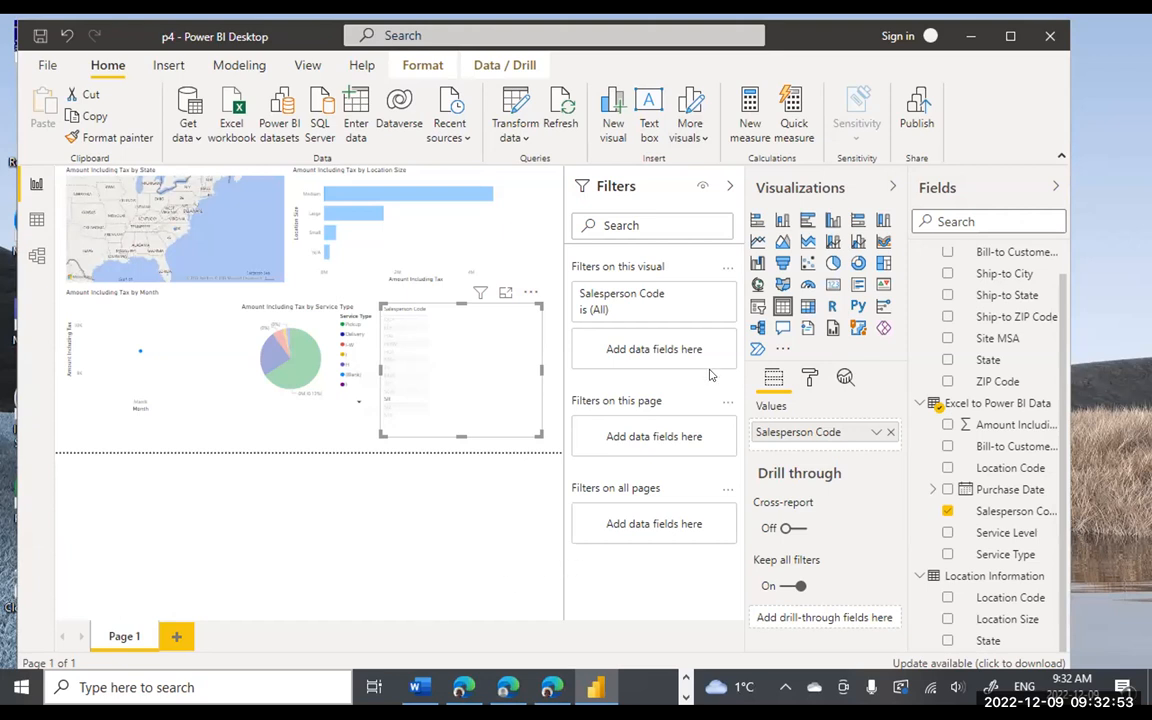
- Return to Blackboard and browse Tests and Quizzes items like Quiz 2, Makeup Test 1 and Quiz 3
left_click(552, 687)
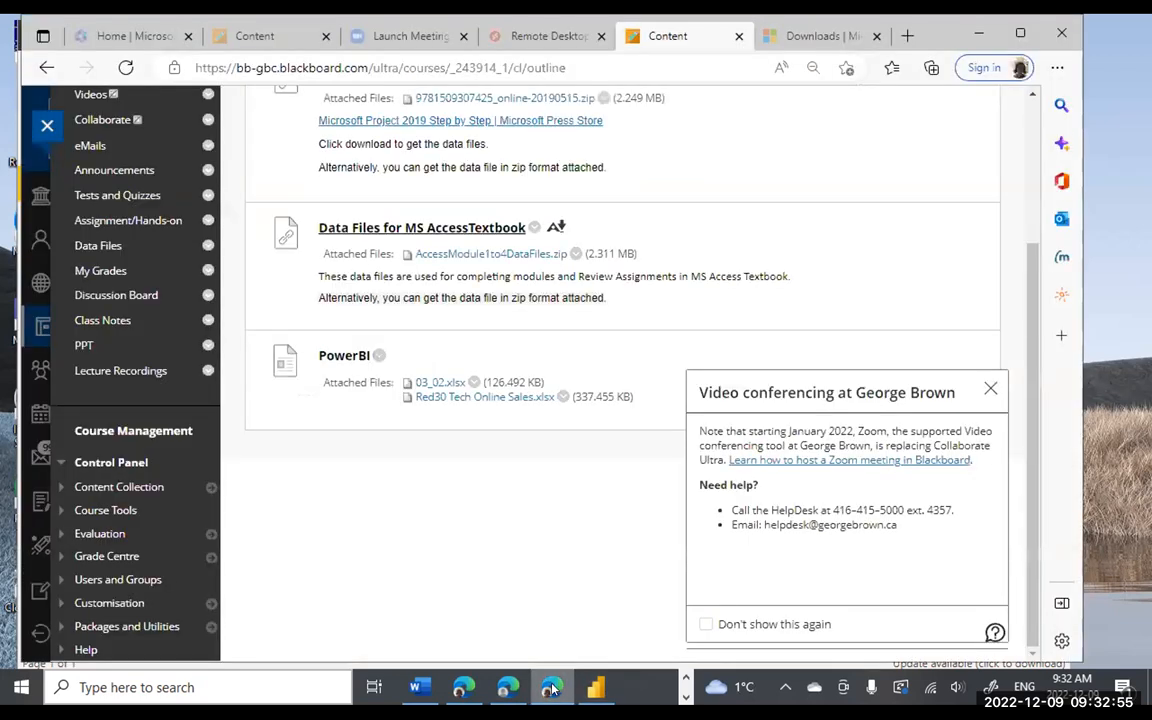
scroll(555, 326, "up", 1)
scroll(550, 327, "up", 2)
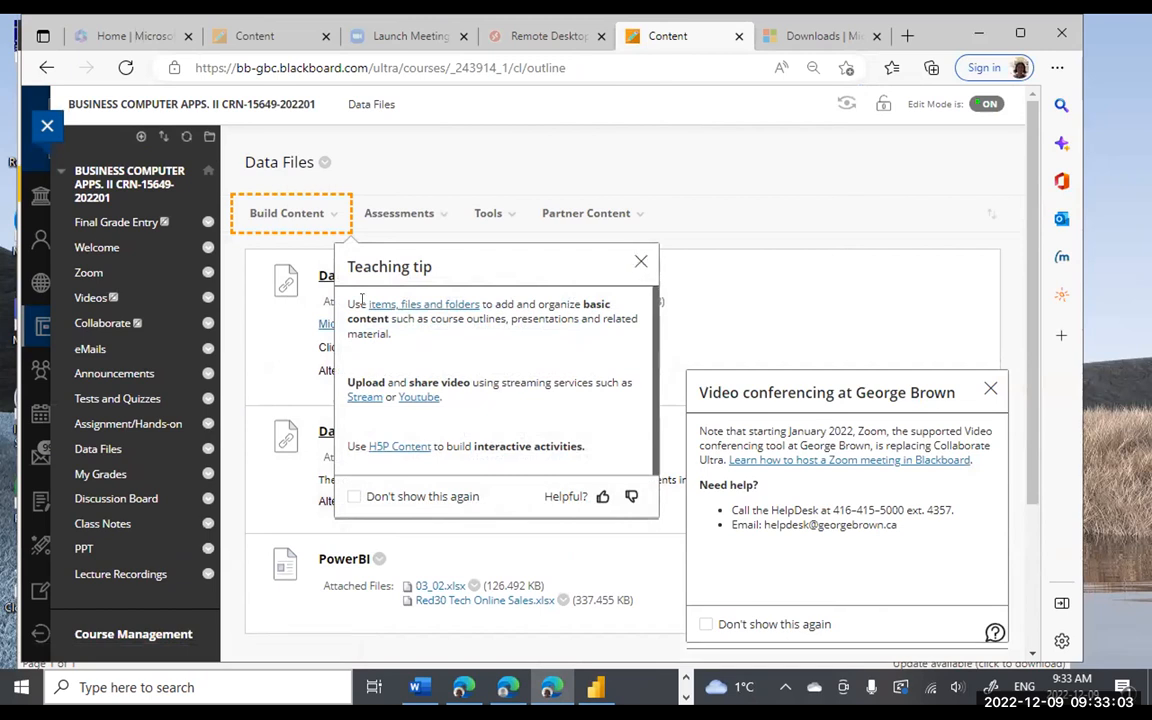
left_click(161, 398)
scroll(470, 358, "down", 15)
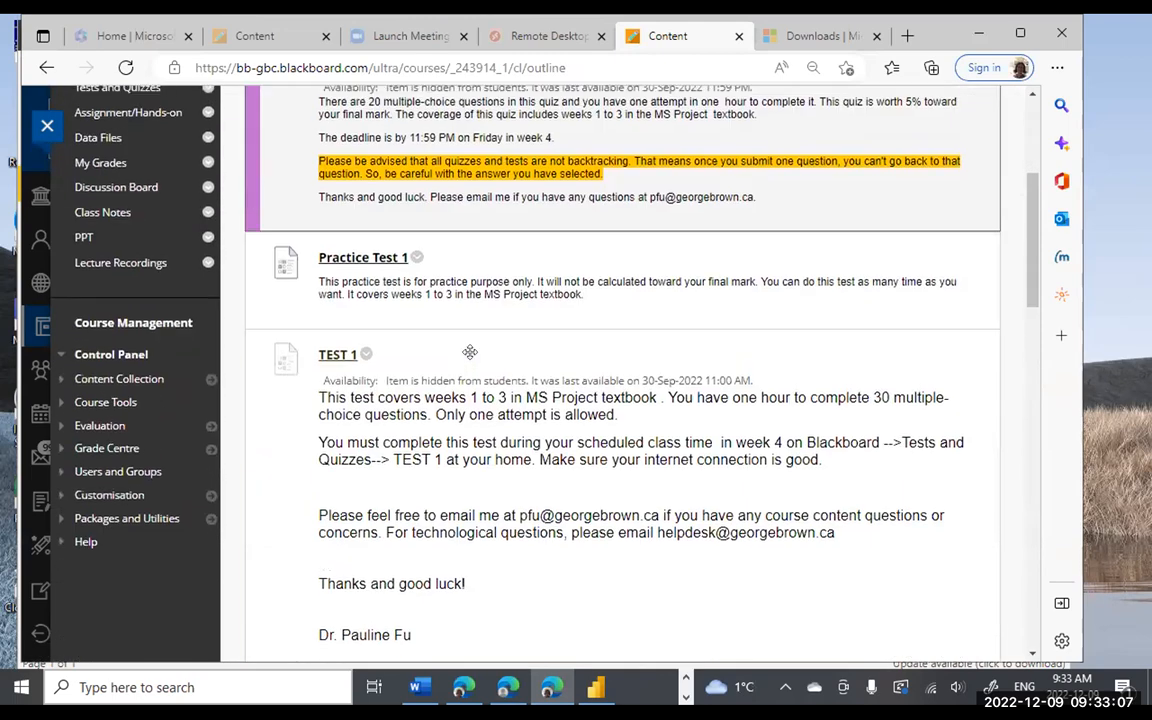
scroll(470, 353, "down", 5)
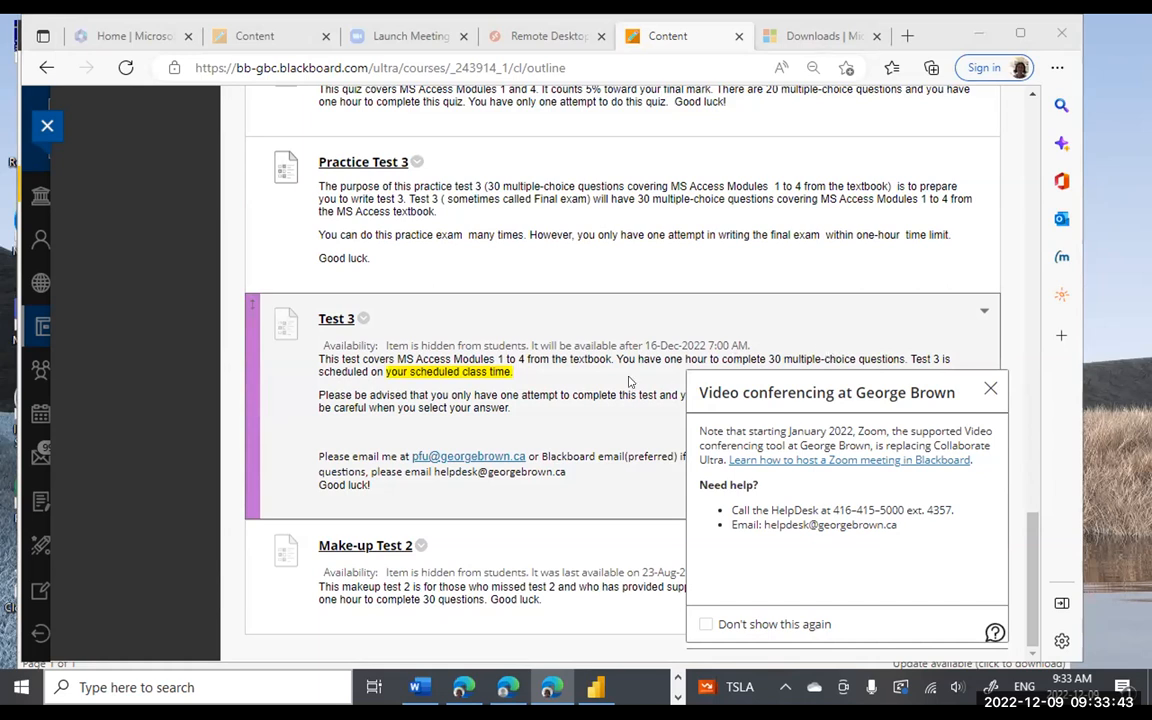
scroll(630, 381, "up", 1)
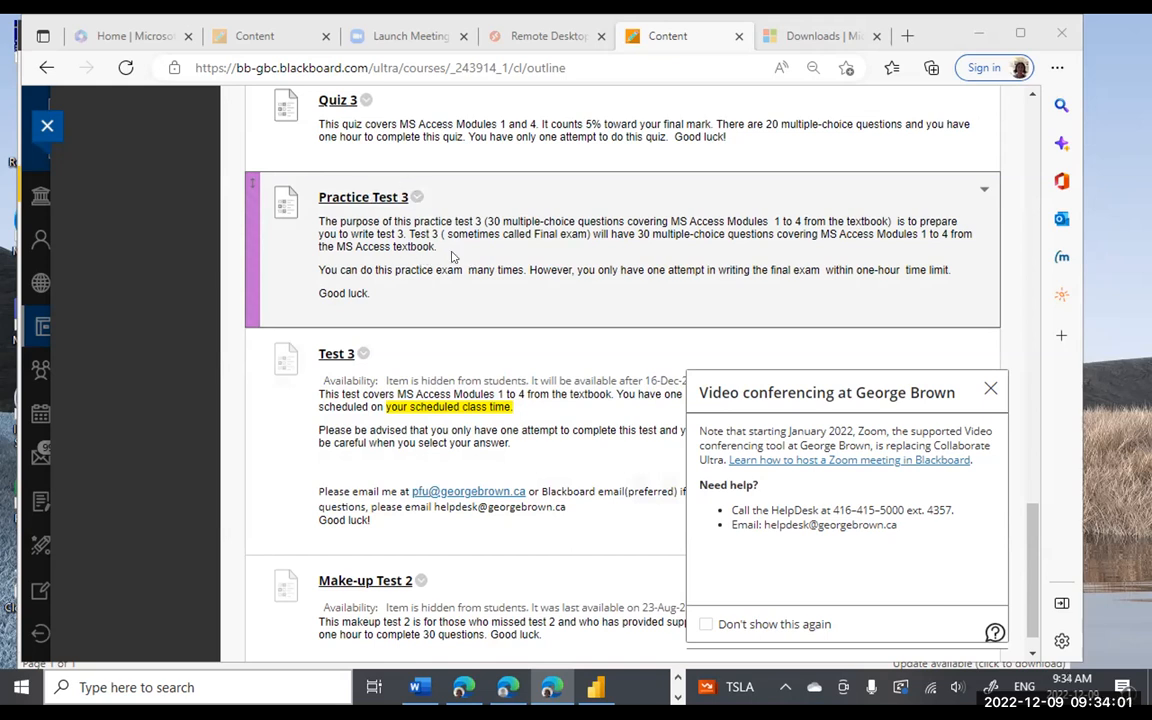
scroll(430, 250, "up", 3)
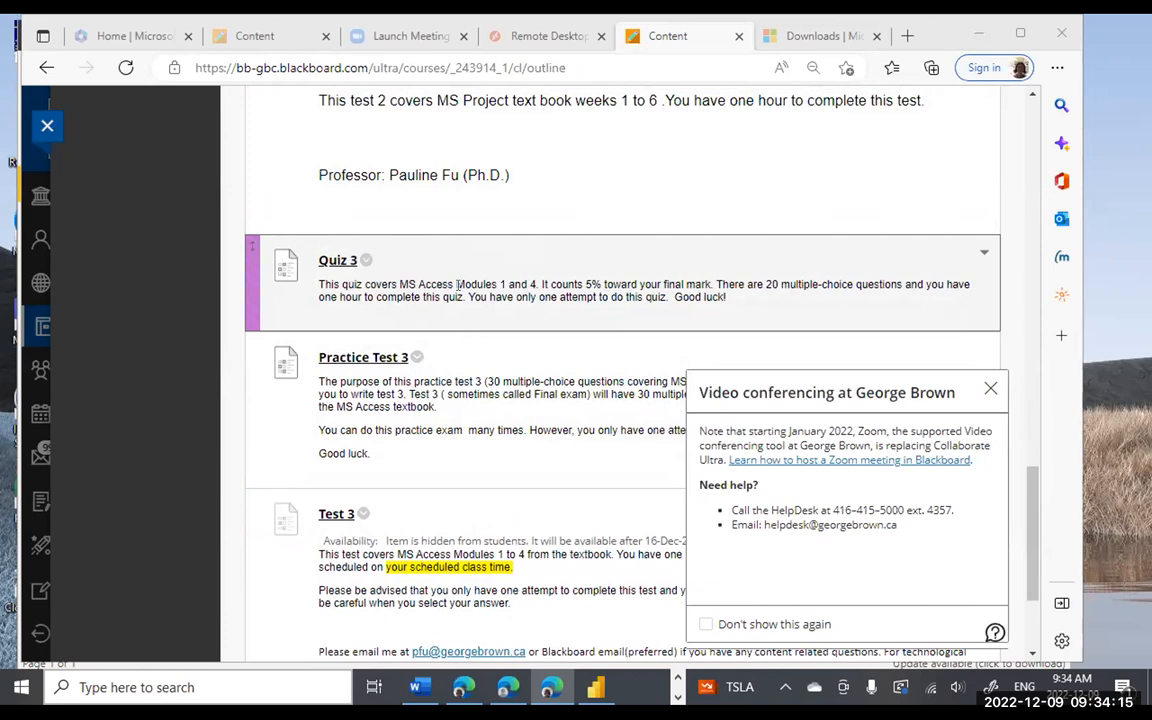
scroll(456, 285, "up", 1)
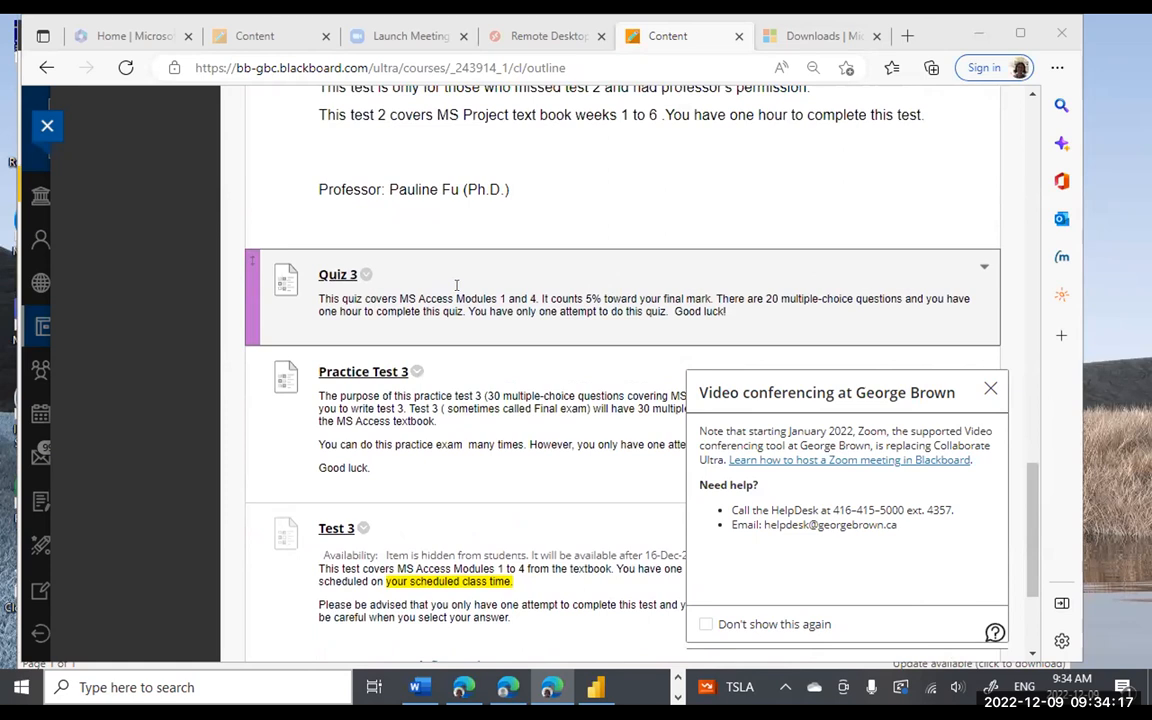
scroll(400, 270, "down", 1)
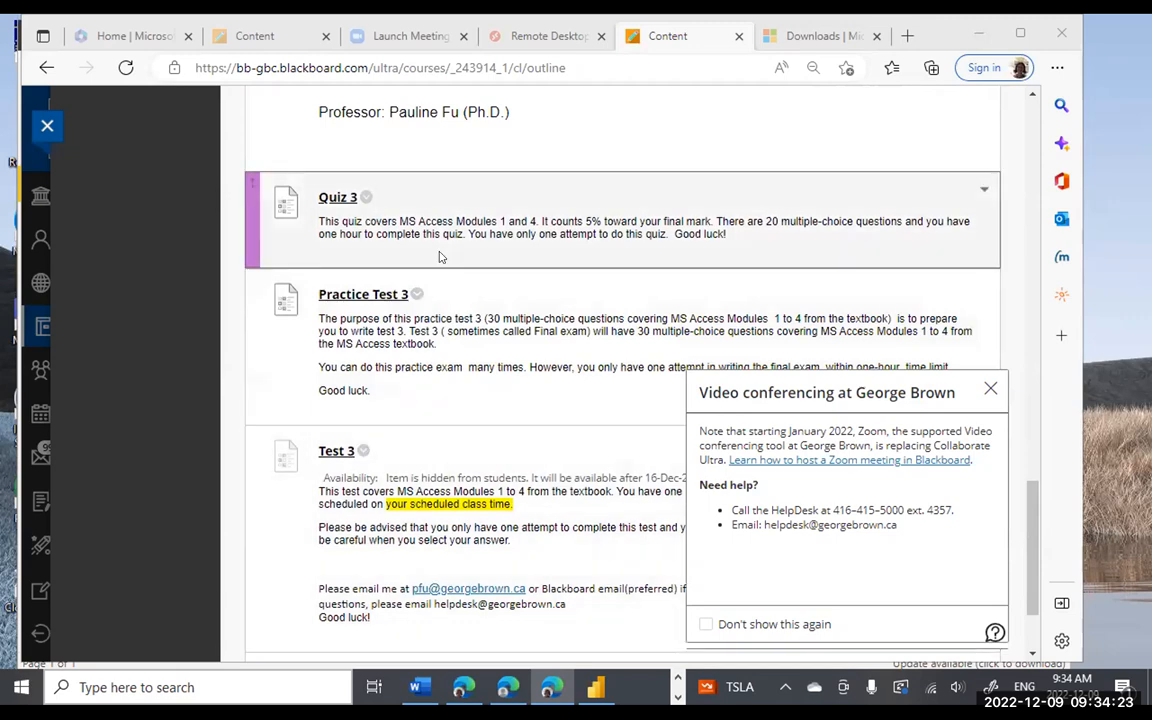
scroll(438, 257, "up", 10)
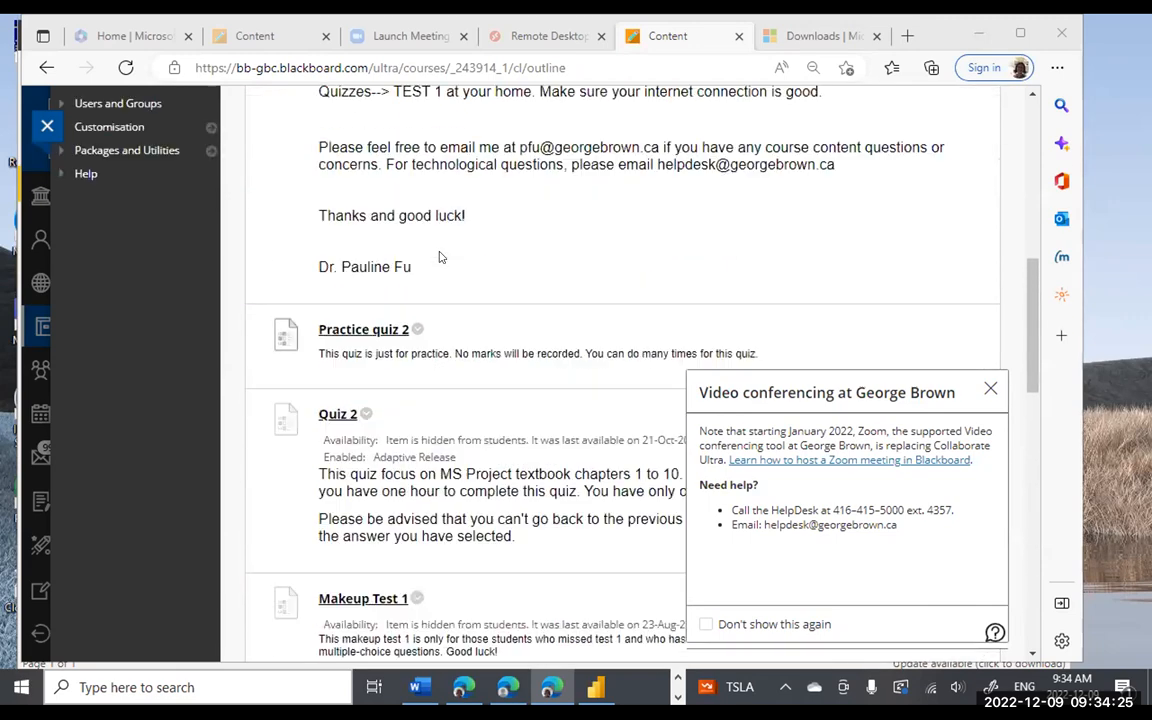
scroll(438, 257, "up", 5)
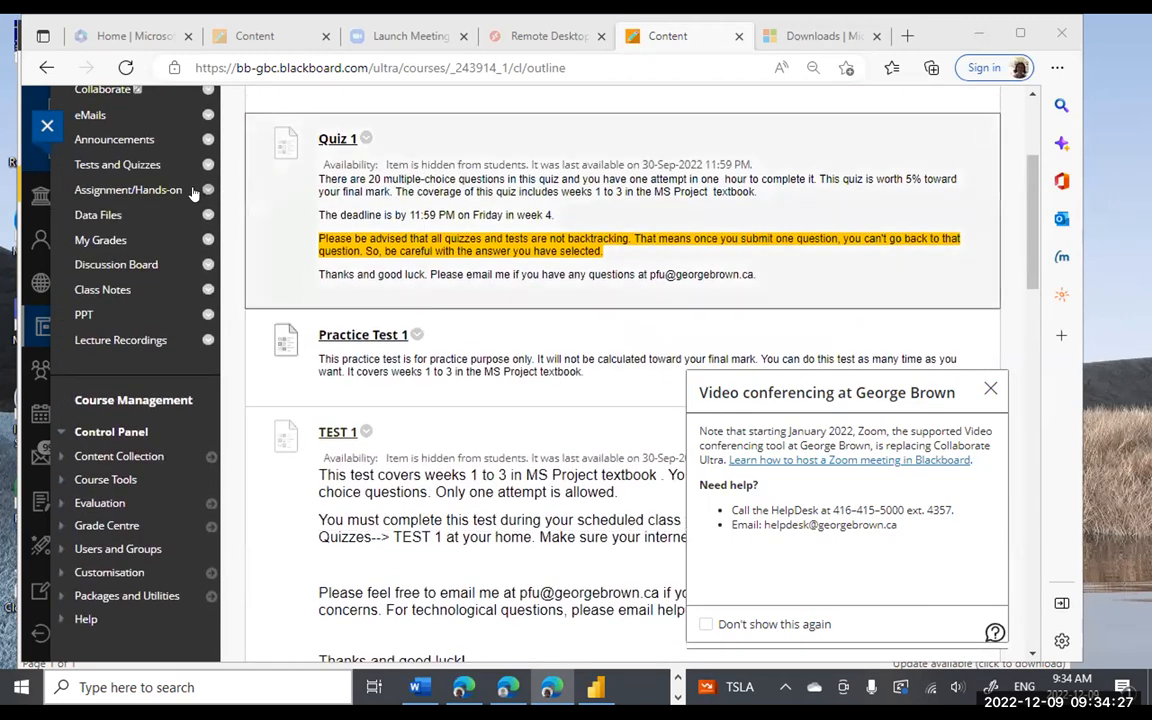
- Browse Assignment/Hands-on items like Hands-on for MS Project Chapter 2 and Assignment 2 Part 1
left_click(172, 190)
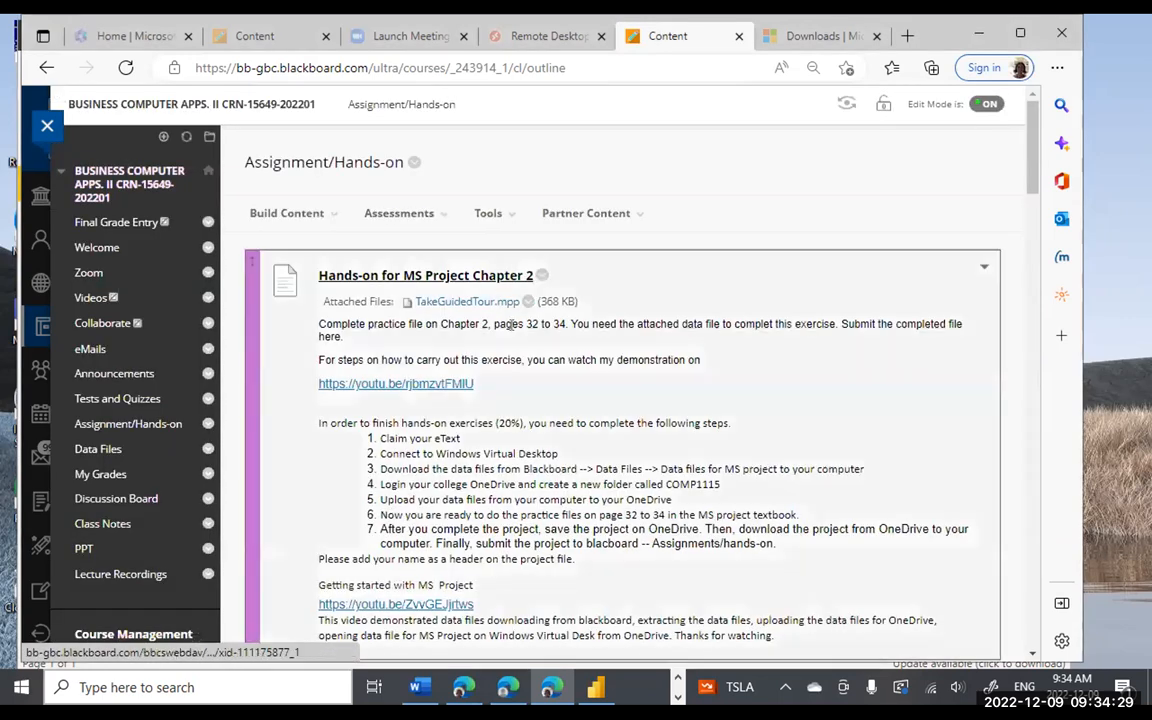
scroll(511, 325, "down", 9)
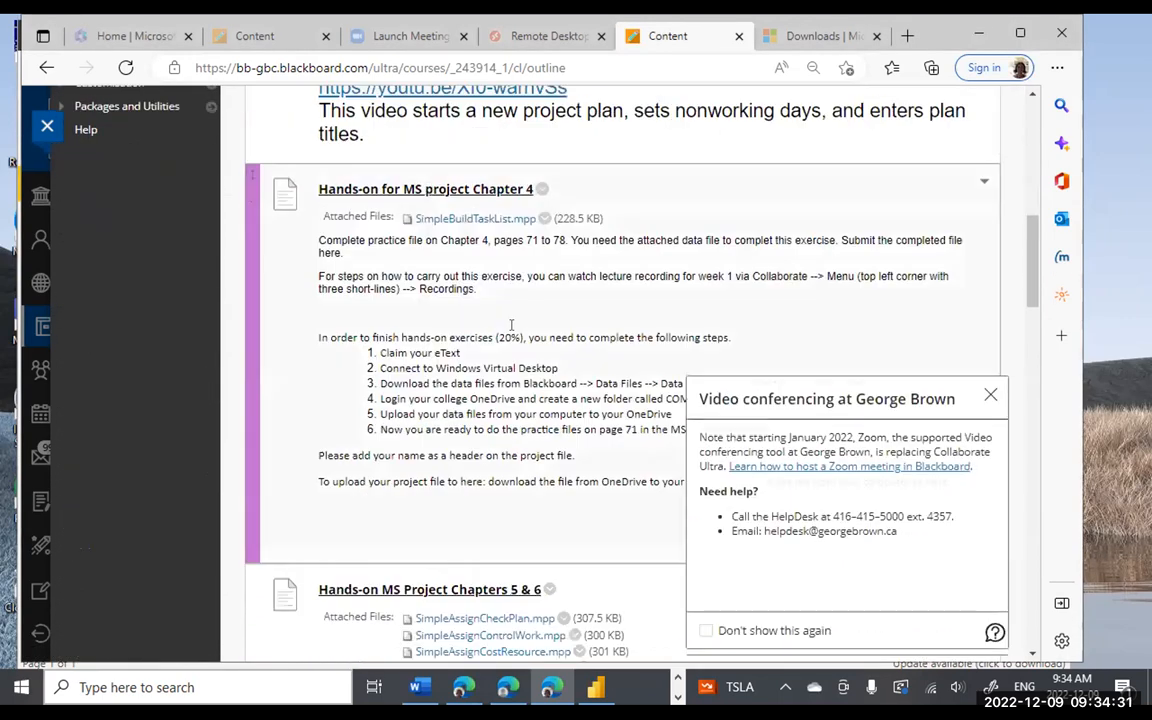
scroll(511, 325, "down", 7)
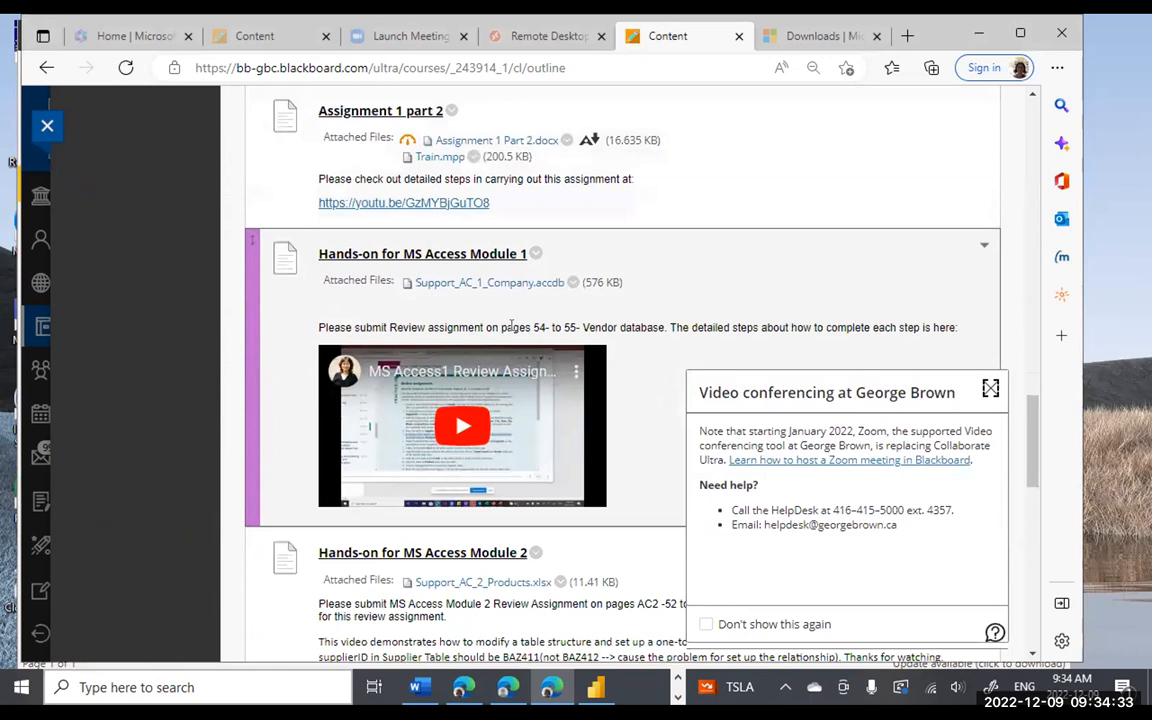
scroll(511, 325, "down", 2)
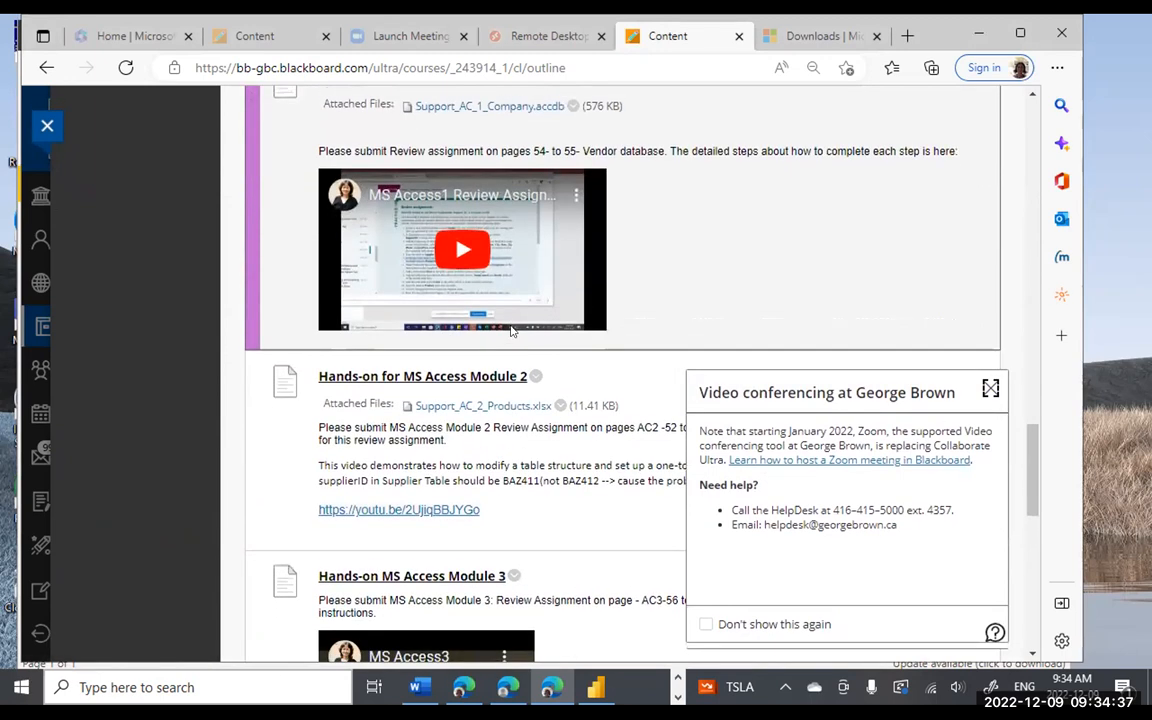
scroll(620, 350, "down", 2)
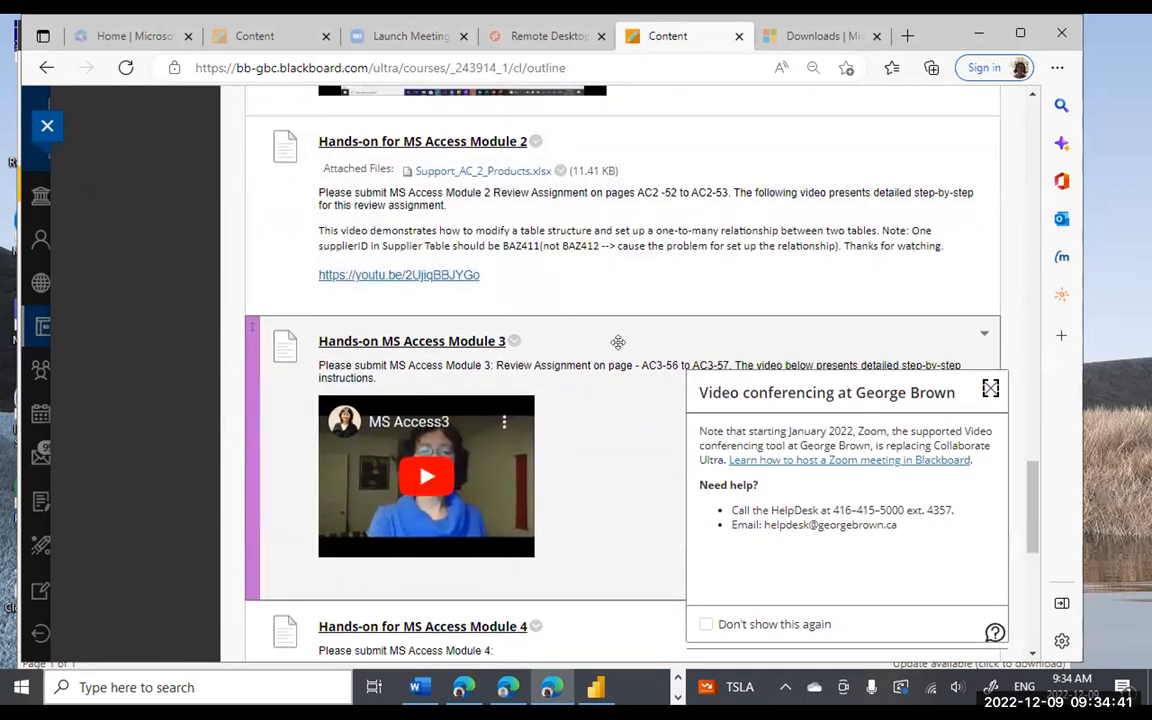
scroll(548, 212, "up", 2)
scroll(510, 362, "down", 3)
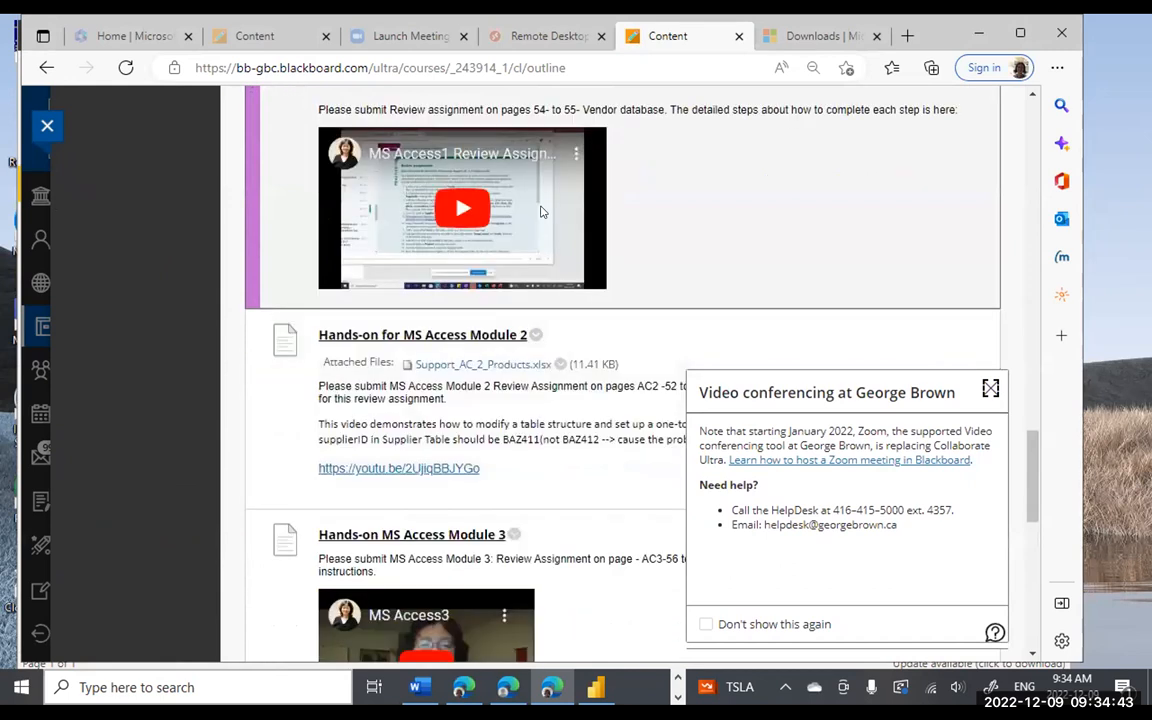
scroll(510, 362, "down", 2)
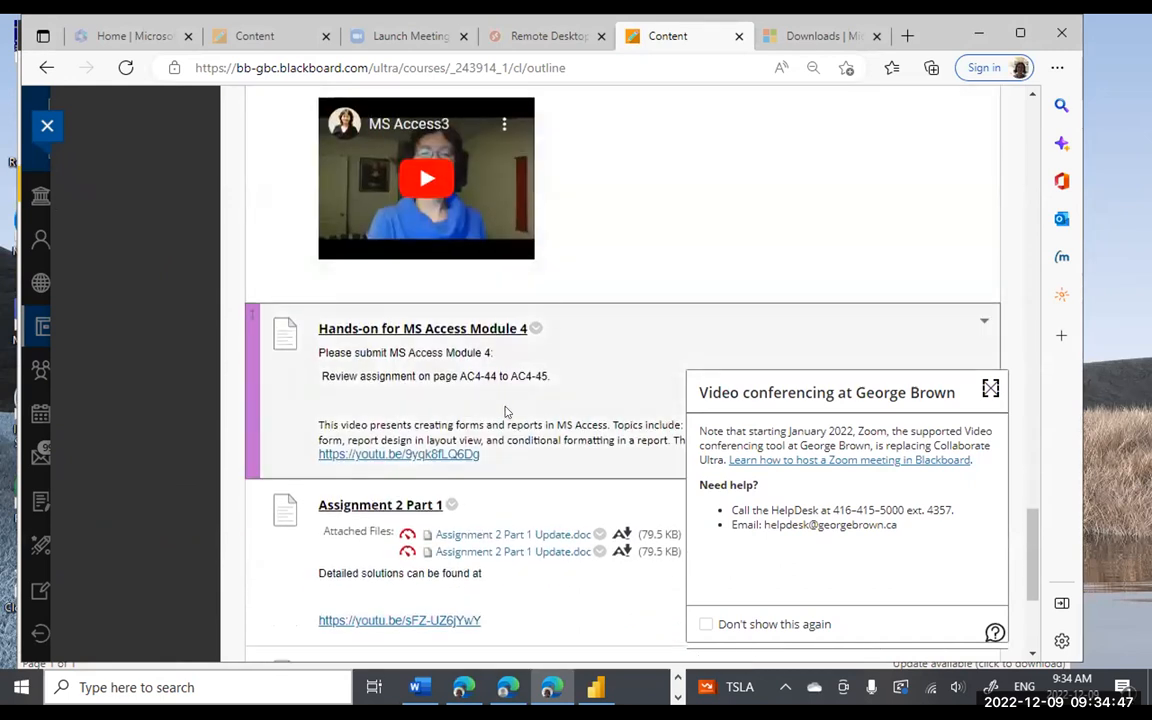
scroll(503, 404, "down", 3)
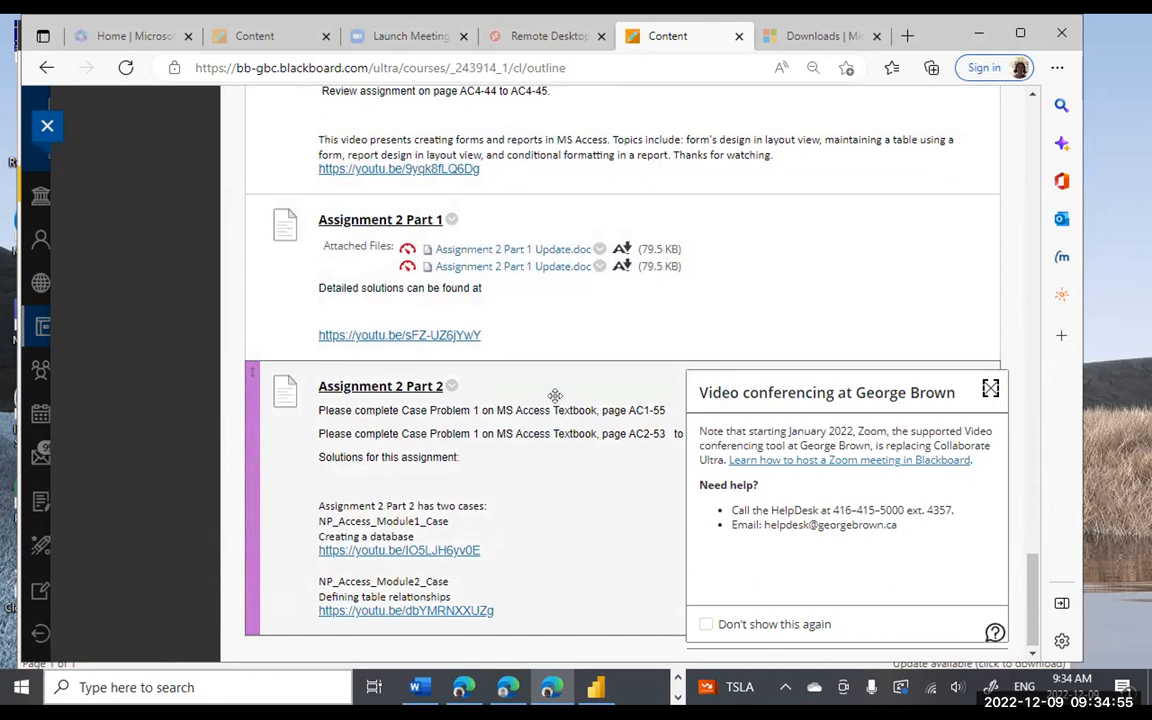
scroll(601, 259, "up", 20)
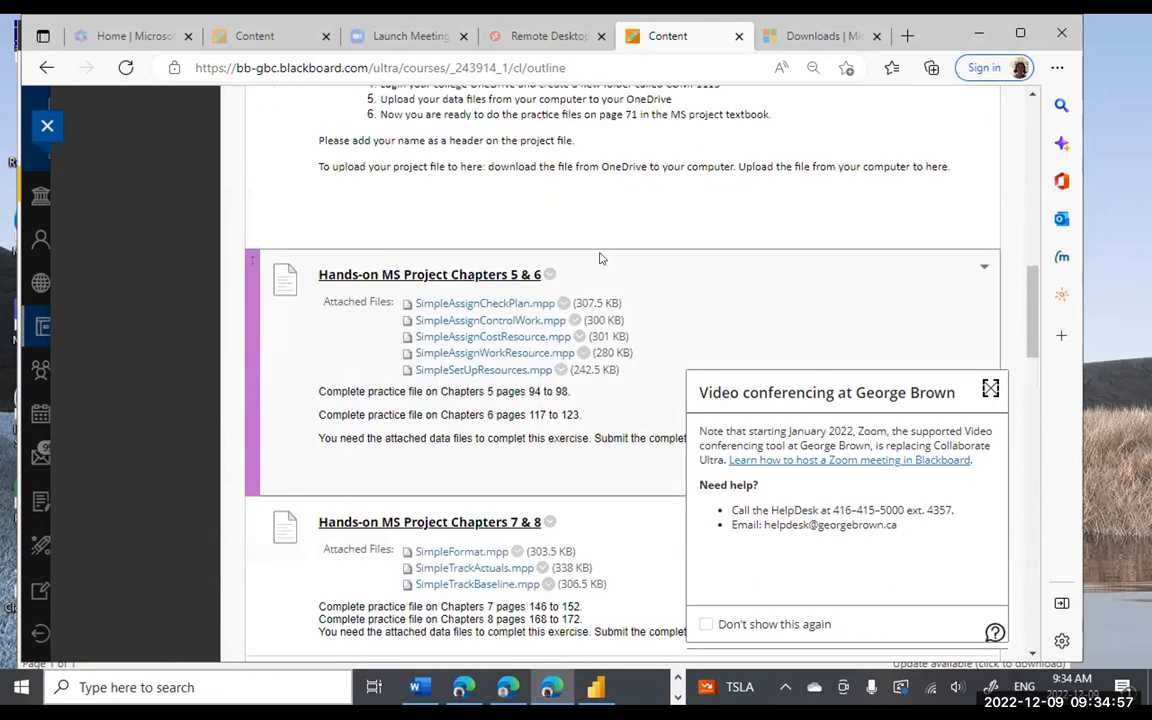
scroll(601, 259, "up", 10)
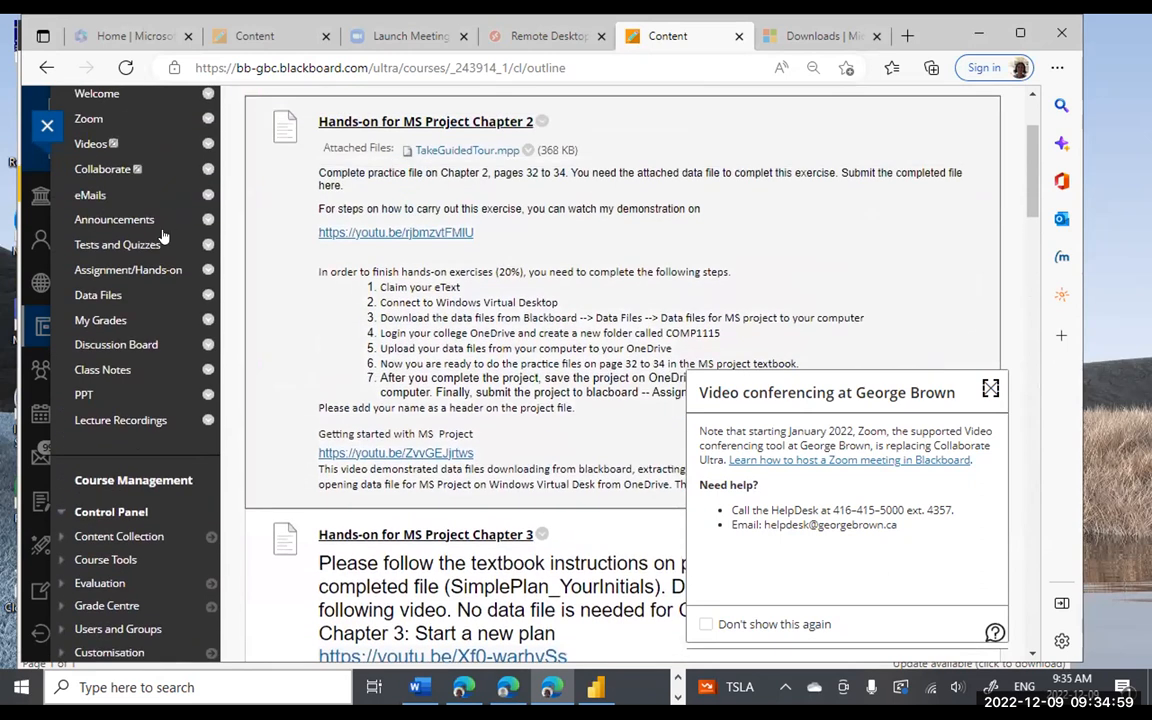
scroll(100, 130, "up", 2)
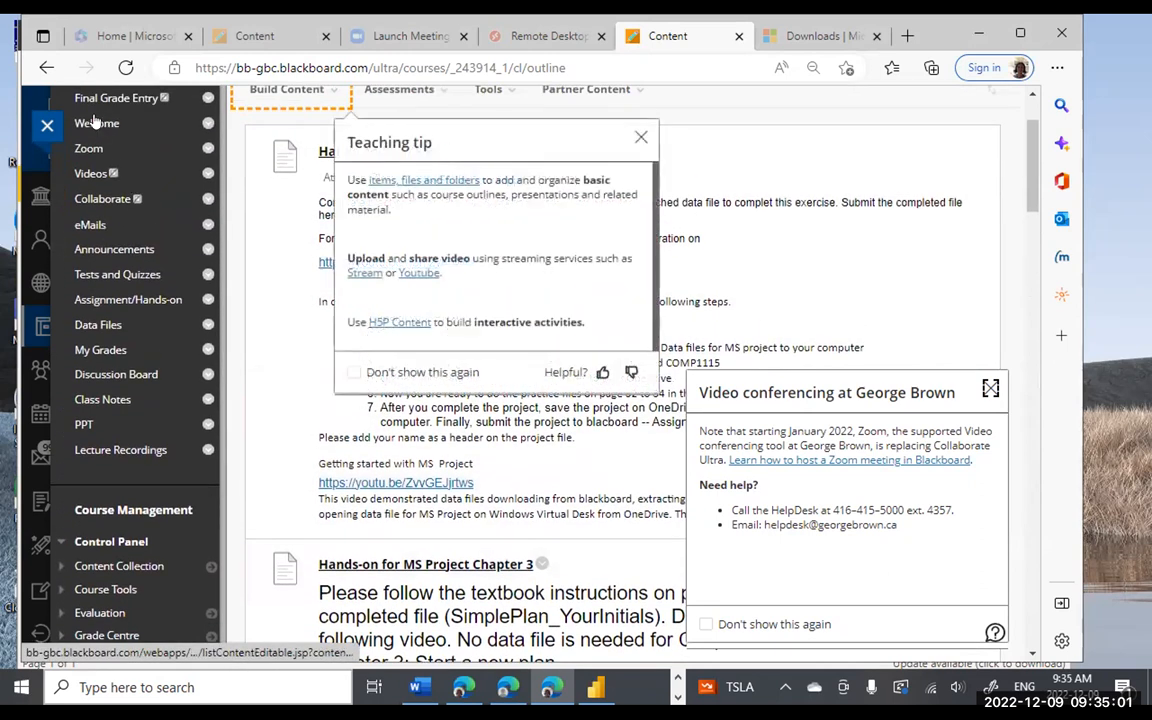
- On the Welcome page, highlight the assignment due dates (weeks 5–14) and the hands-on 20% line
left_click(95, 121)
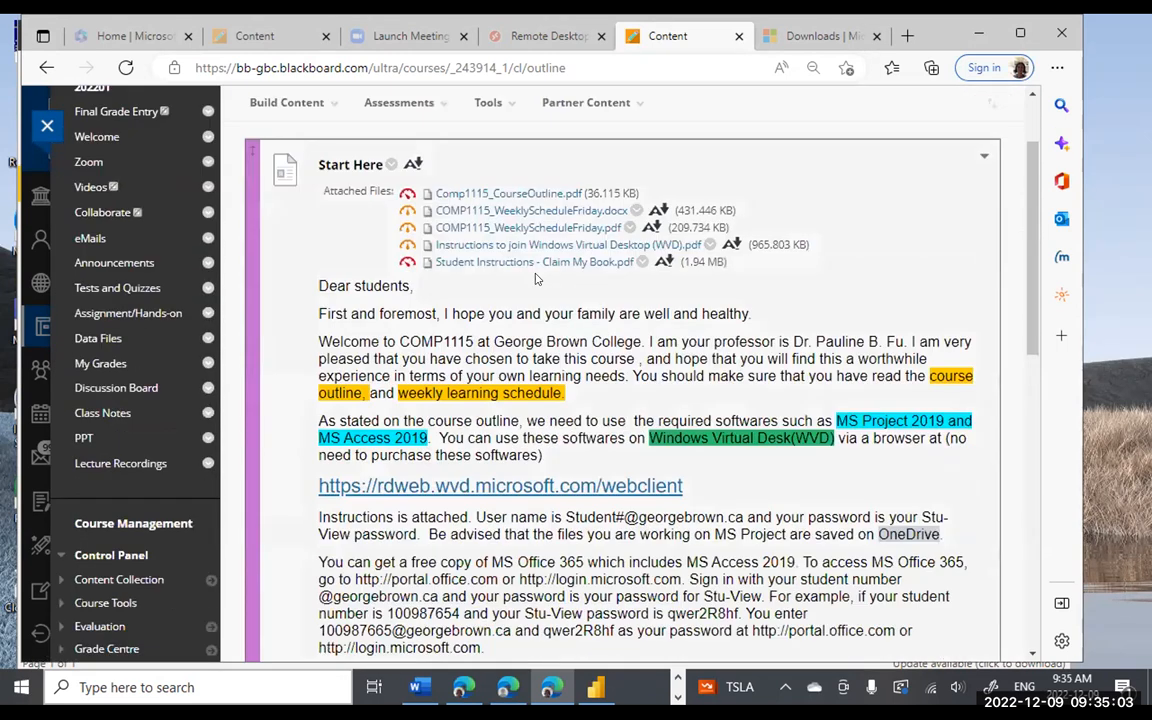
scroll(535, 279, "down", 15)
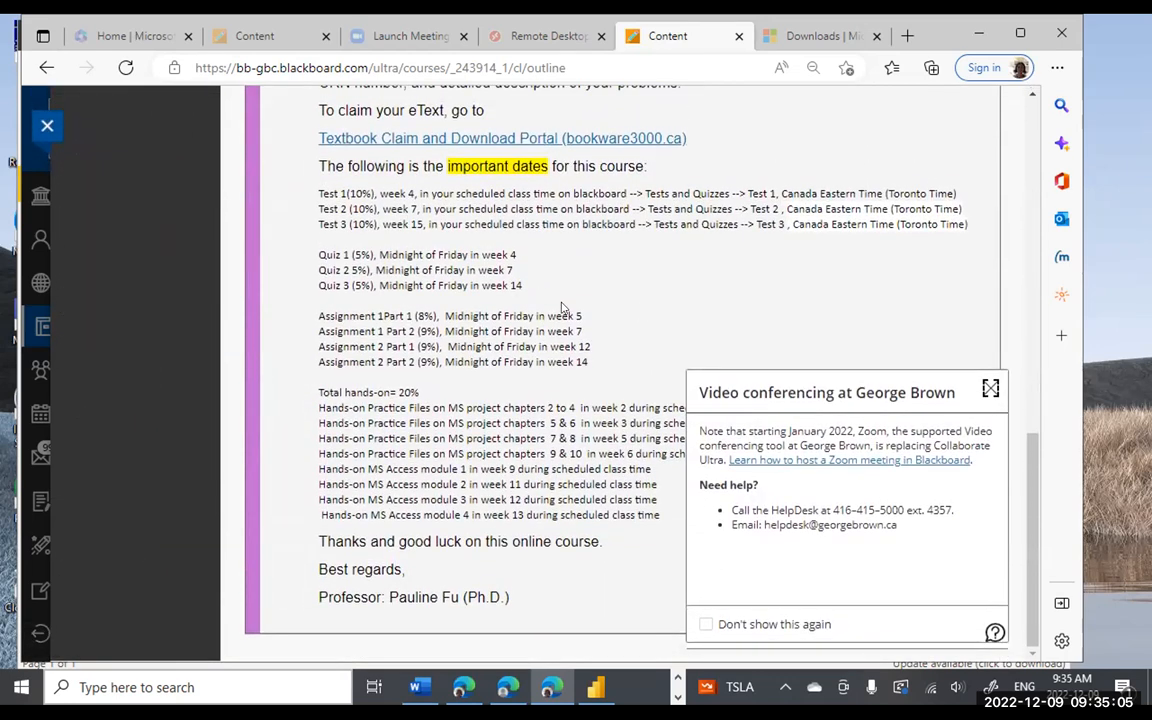
left_click_drag(598, 365, 318, 314)
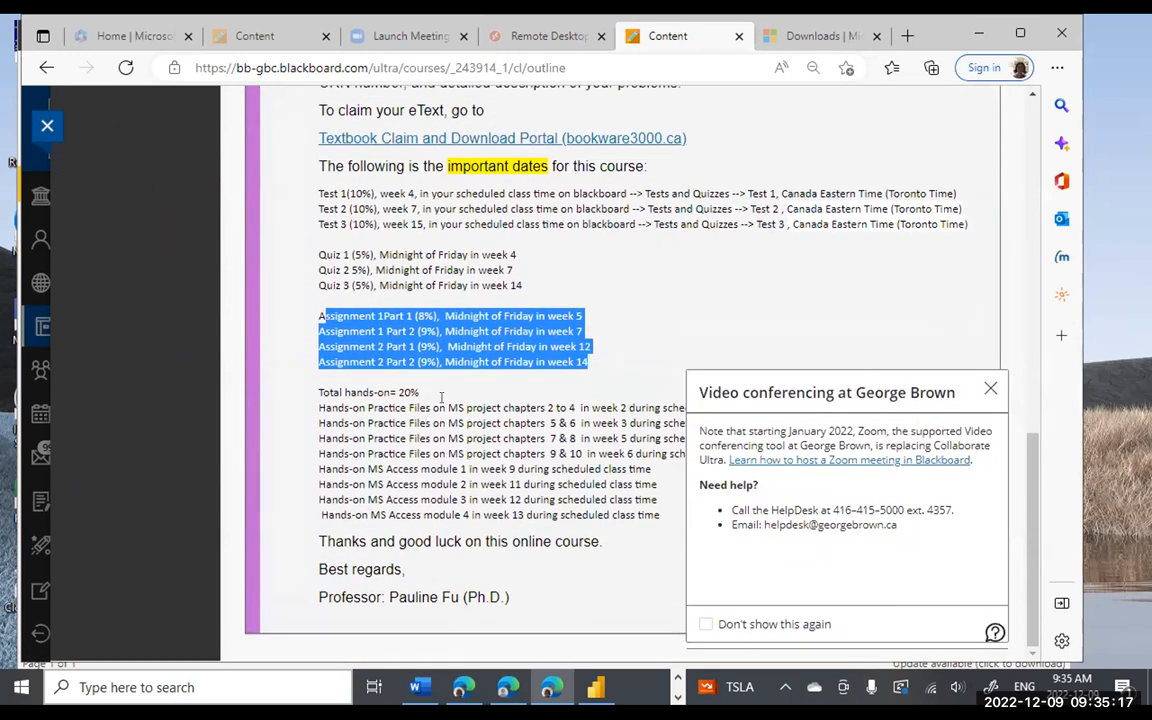
left_click_drag(441, 399, 310, 392)
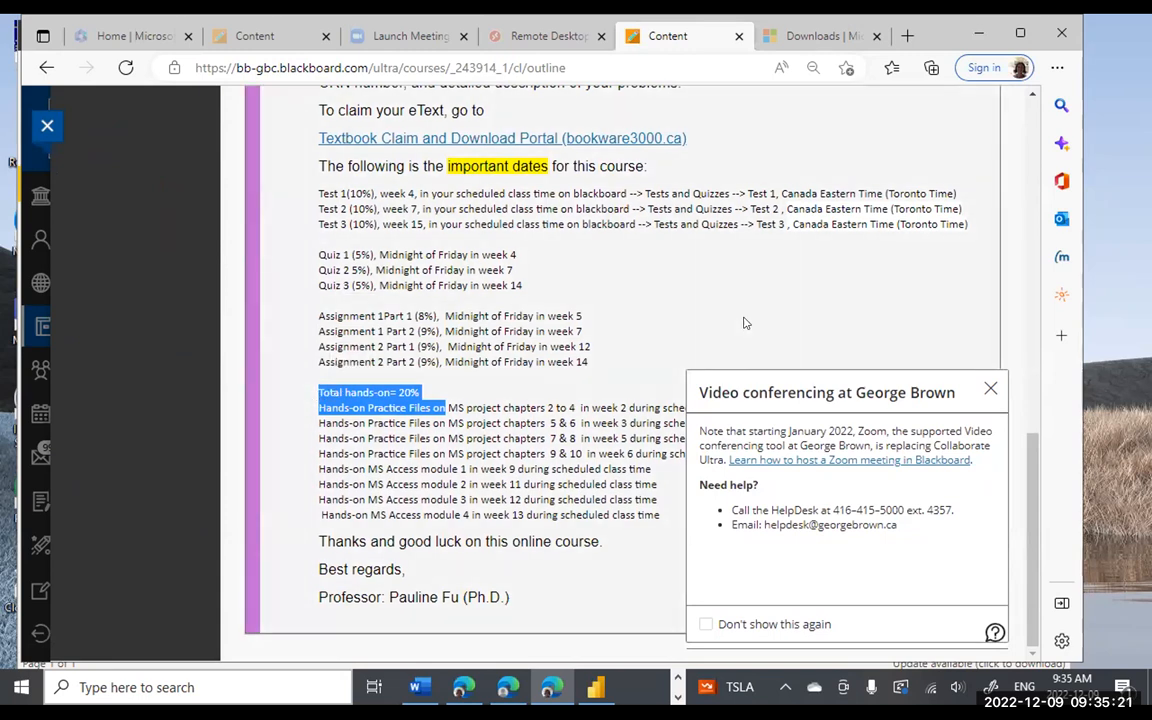
left_click(743, 323)
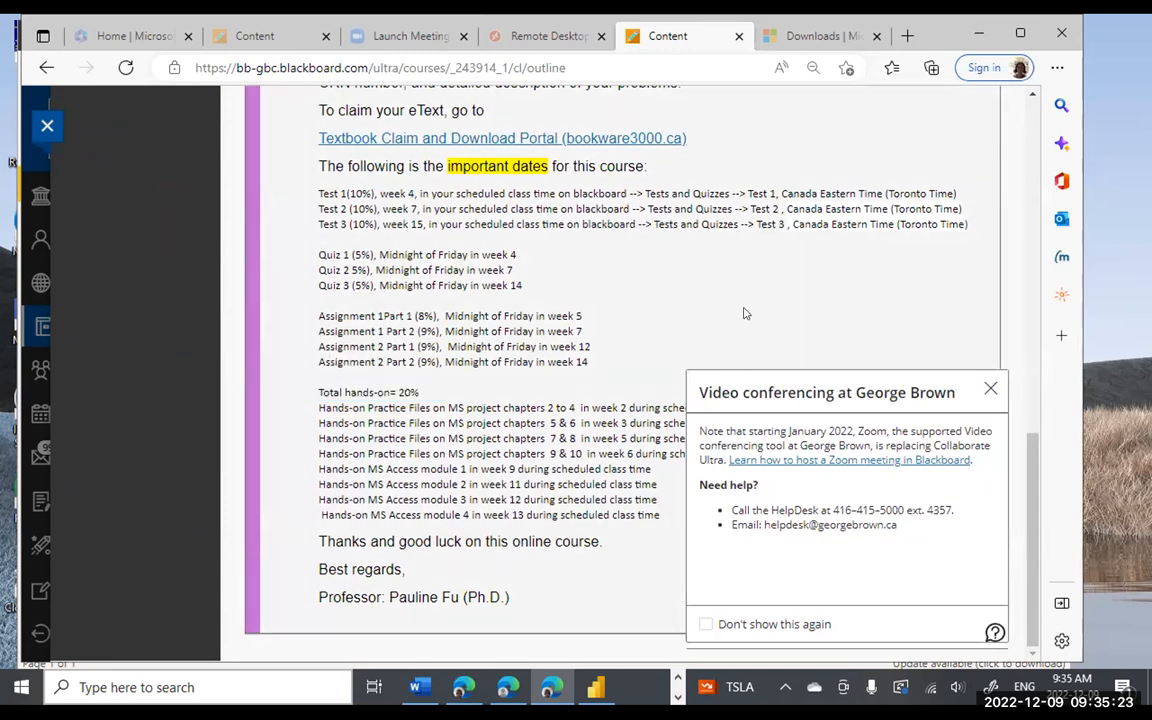